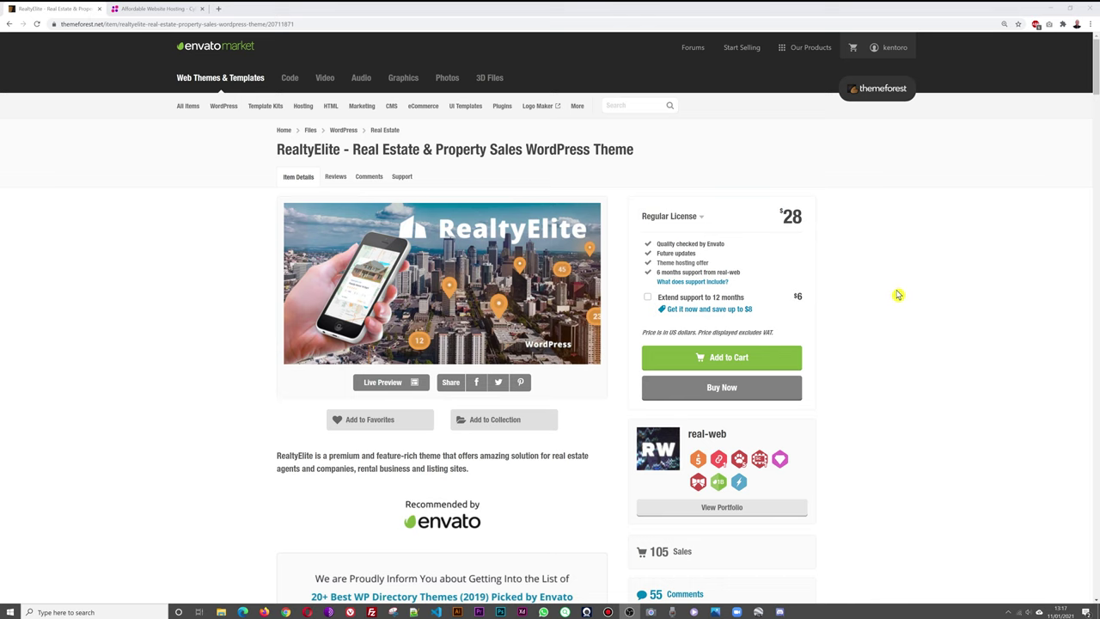
Scroll through the RealtyElite Page Builder demo and Header & Footer sections.
scroll(901, 292, down, 6)
scroll(910, 298, down, 4)
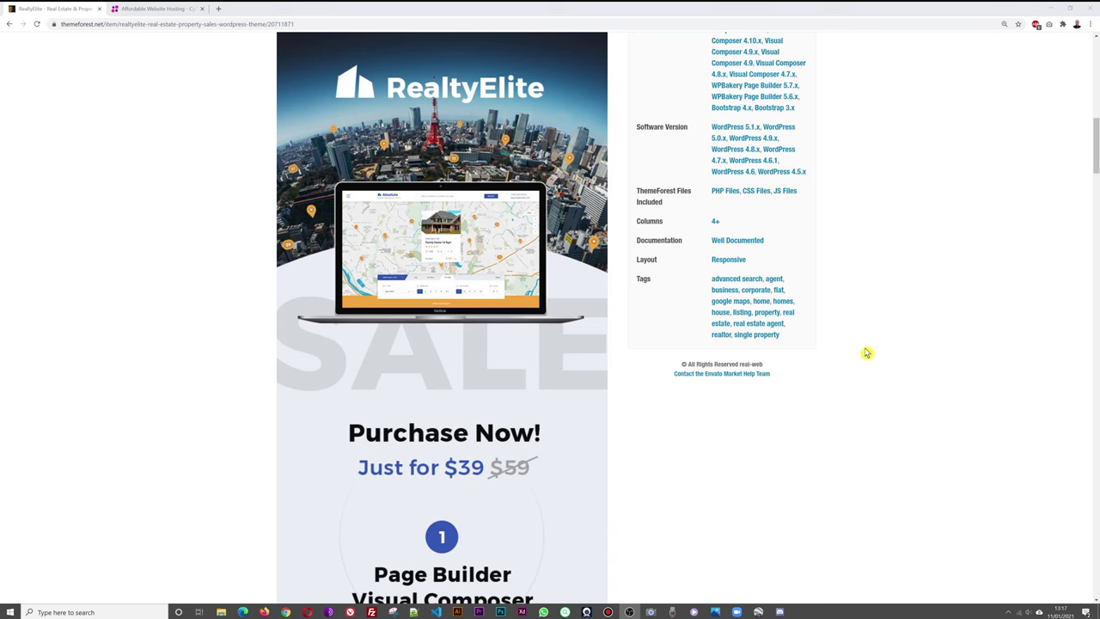
scroll(926, 376, up, 10)
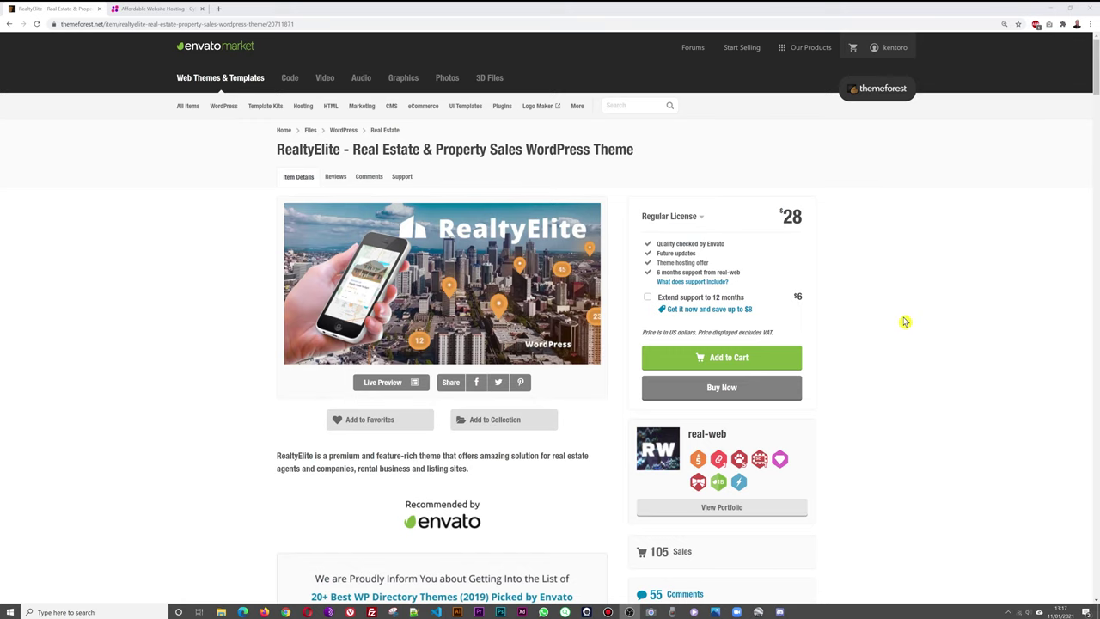
scroll(905, 322, down, 15)
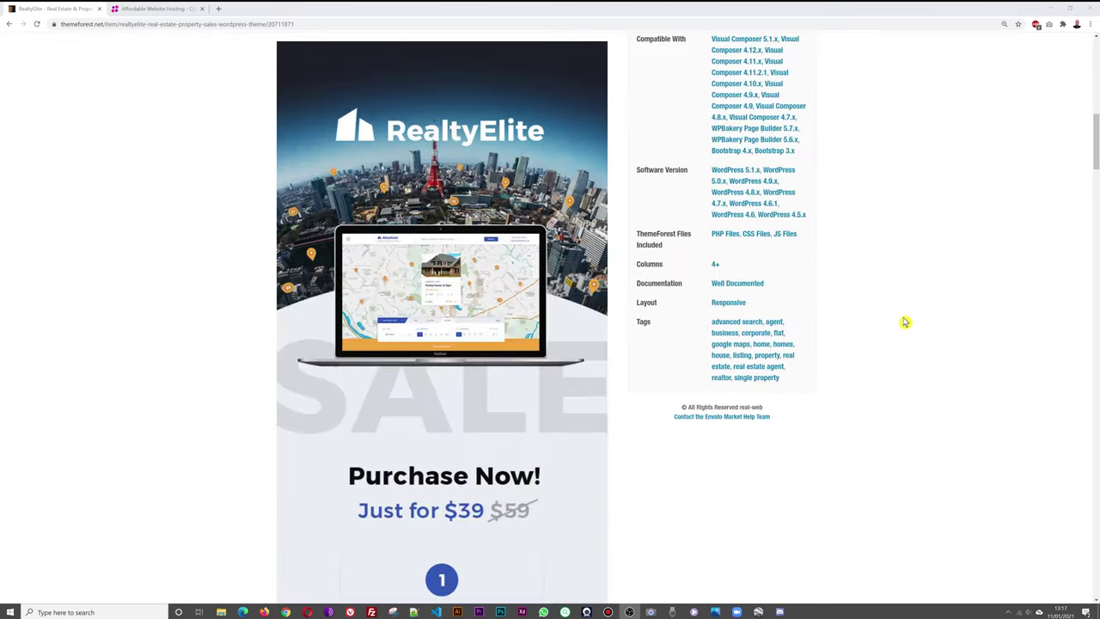
scroll(914, 324, down, 3)
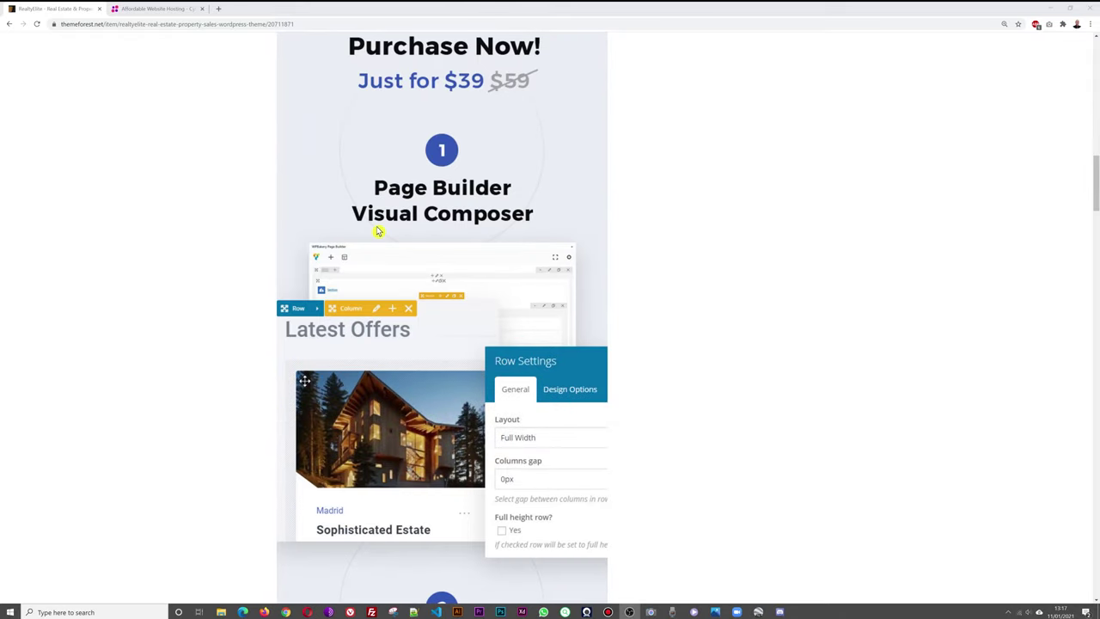
Continue past Advanced Search, Google Maps and Agents/Offices to the demo layout previews.
scroll(720, 326, down, 3)
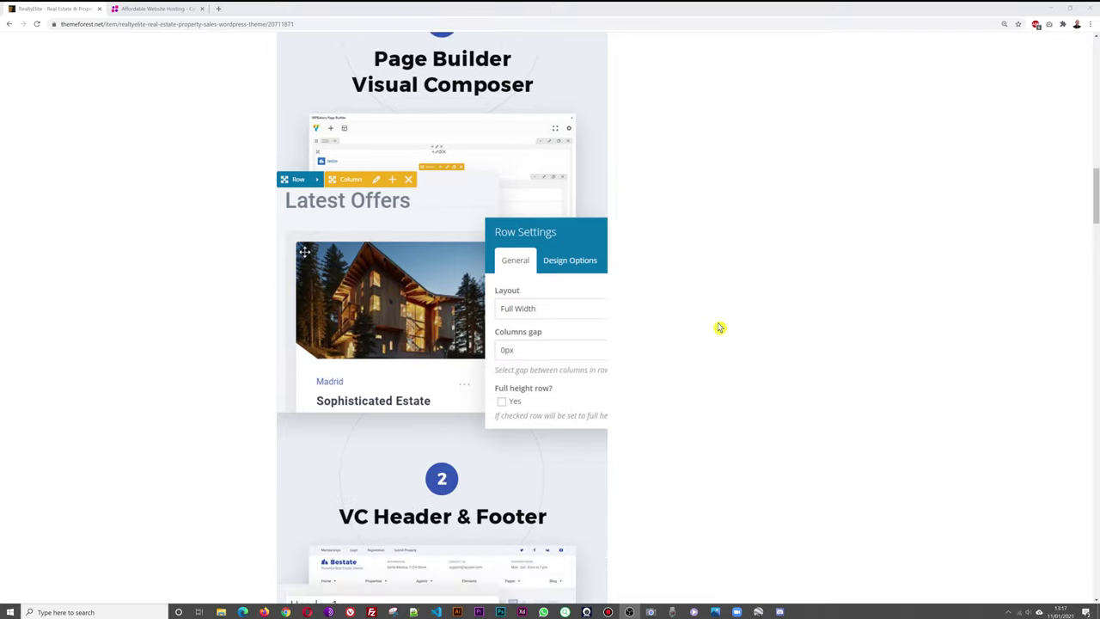
scroll(719, 327, down, 2)
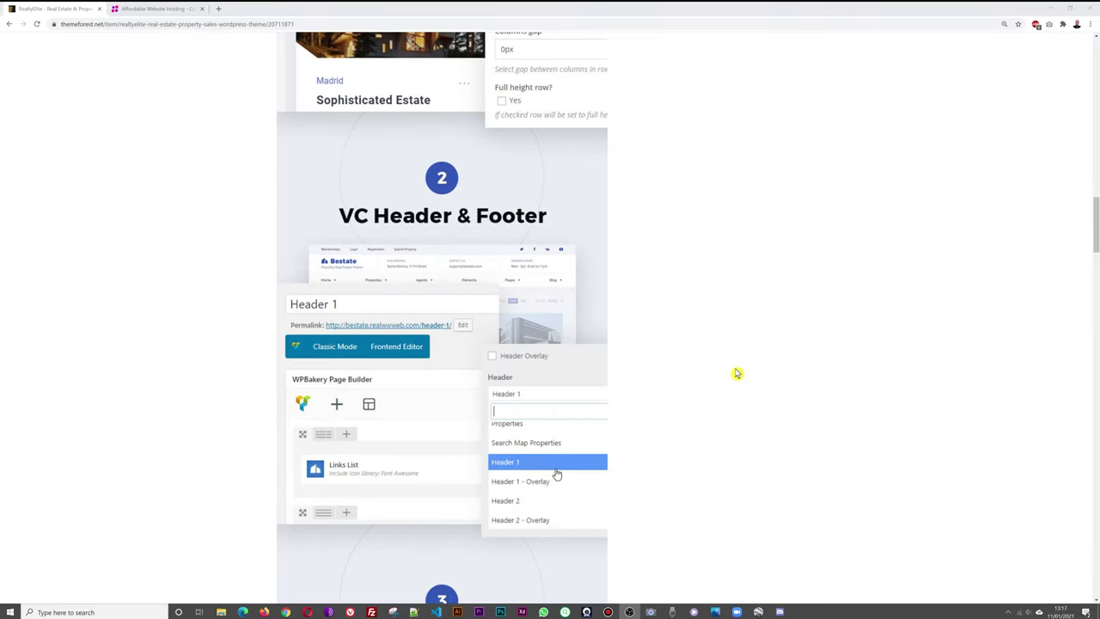
scroll(739, 385, down, 1)
scroll(739, 385, down, 1)
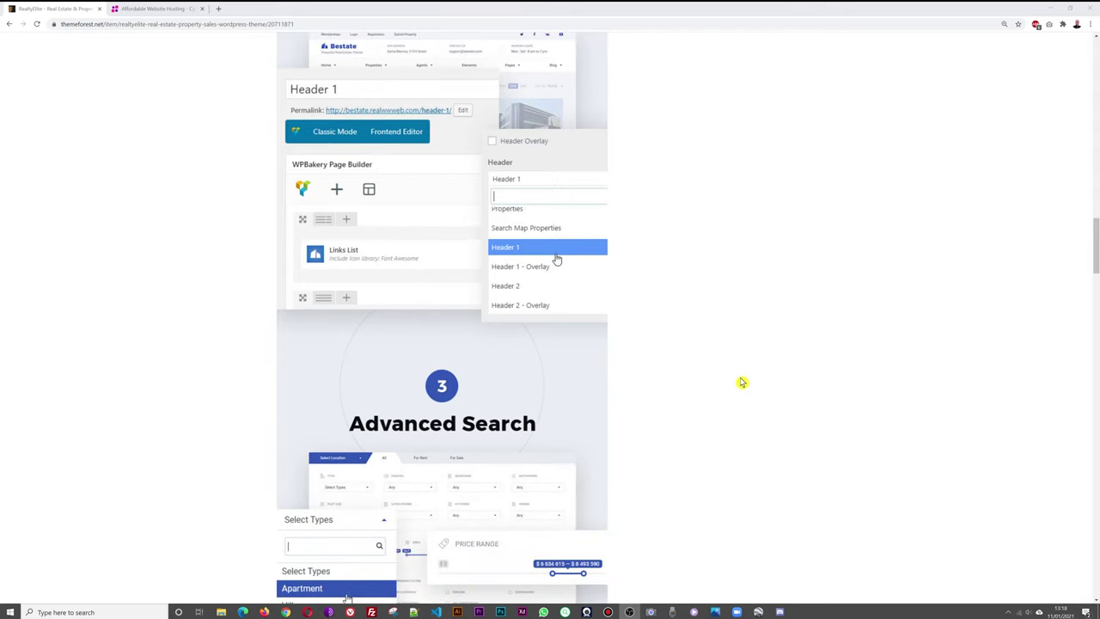
scroll(744, 379, down, 2)
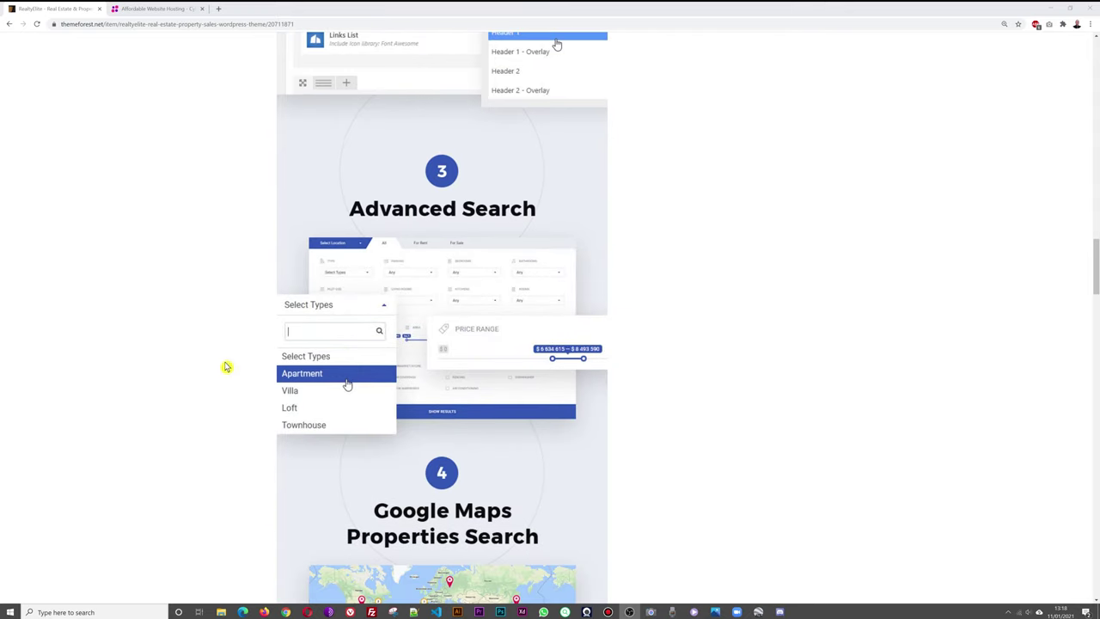
scroll(798, 373, down, 3)
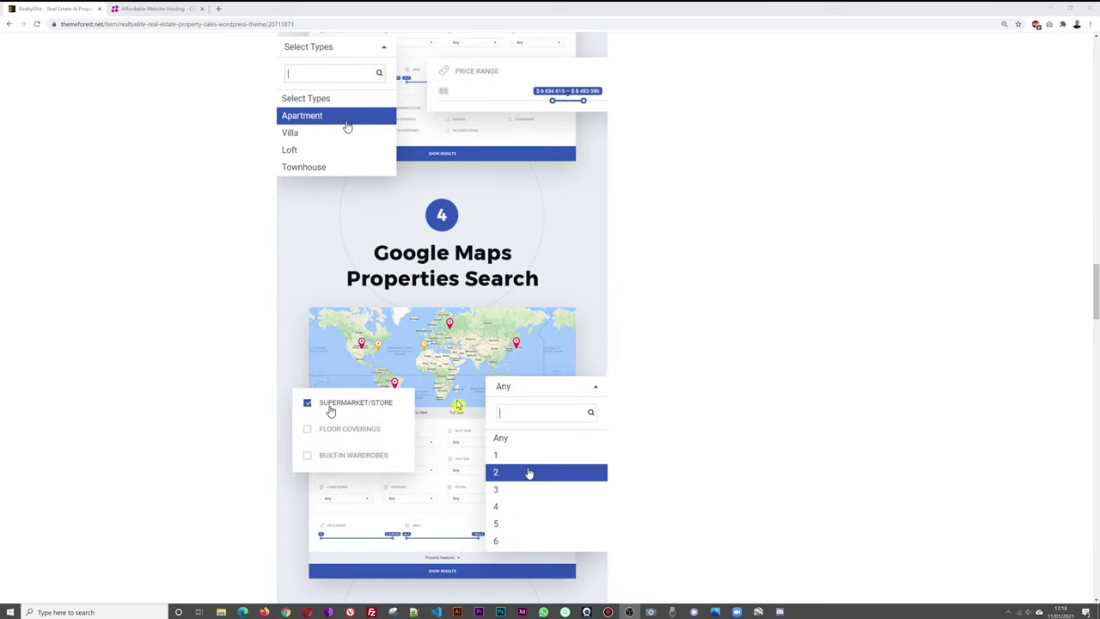
scroll(790, 381, down, 5)
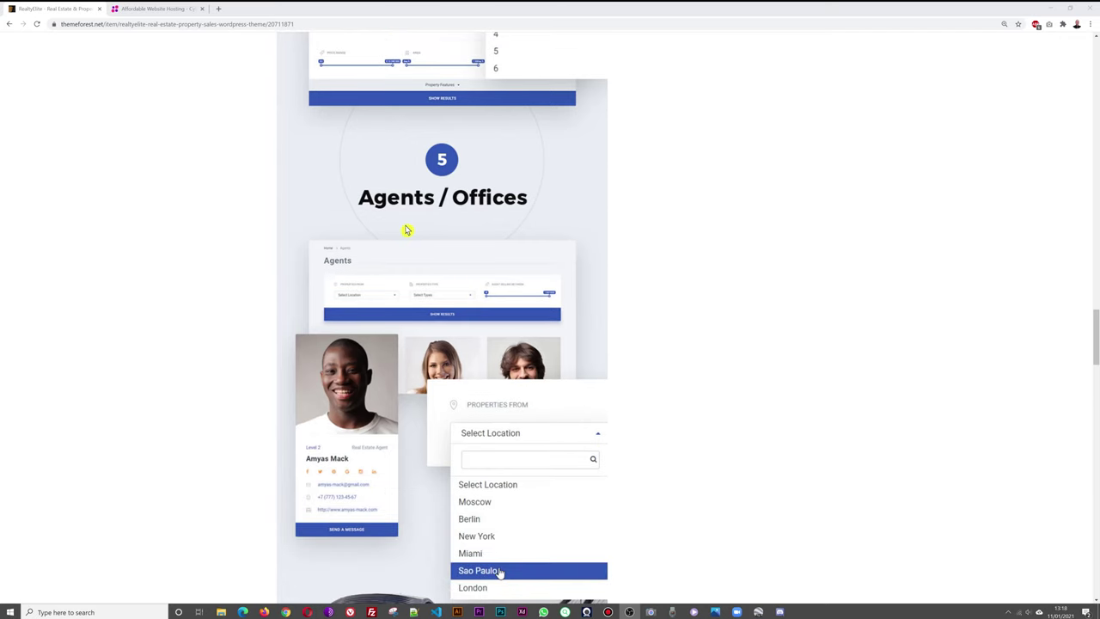
scroll(744, 339, down, 4)
Scroll down to the RealtyElite Features grid, then drag the scrollbar back to the top.
scroll(745, 338, down, 8)
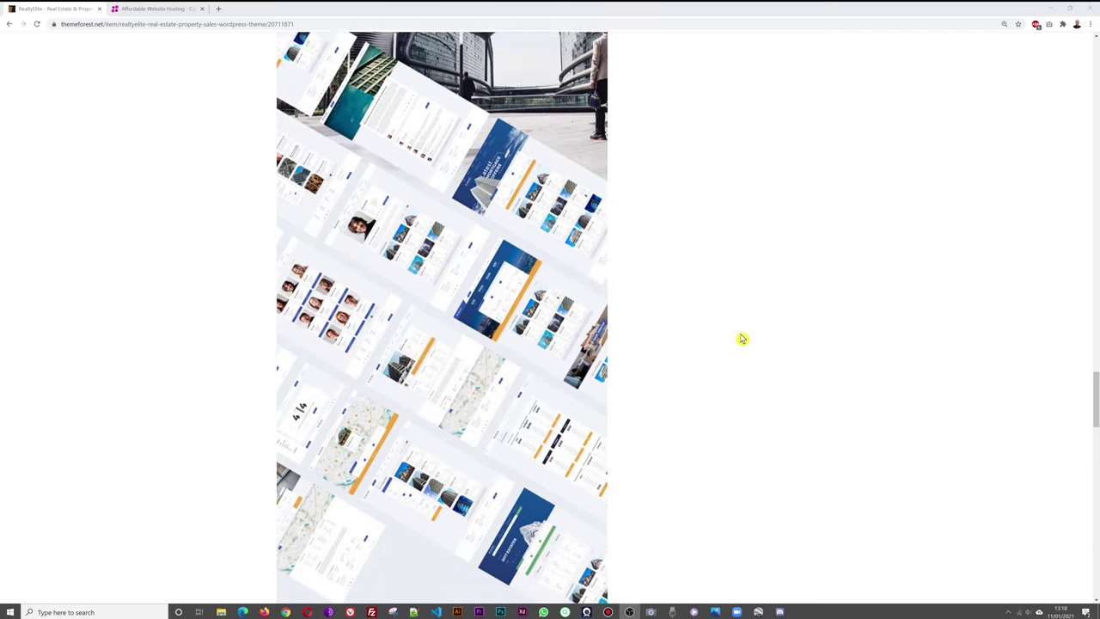
scroll(747, 342, down, 2)
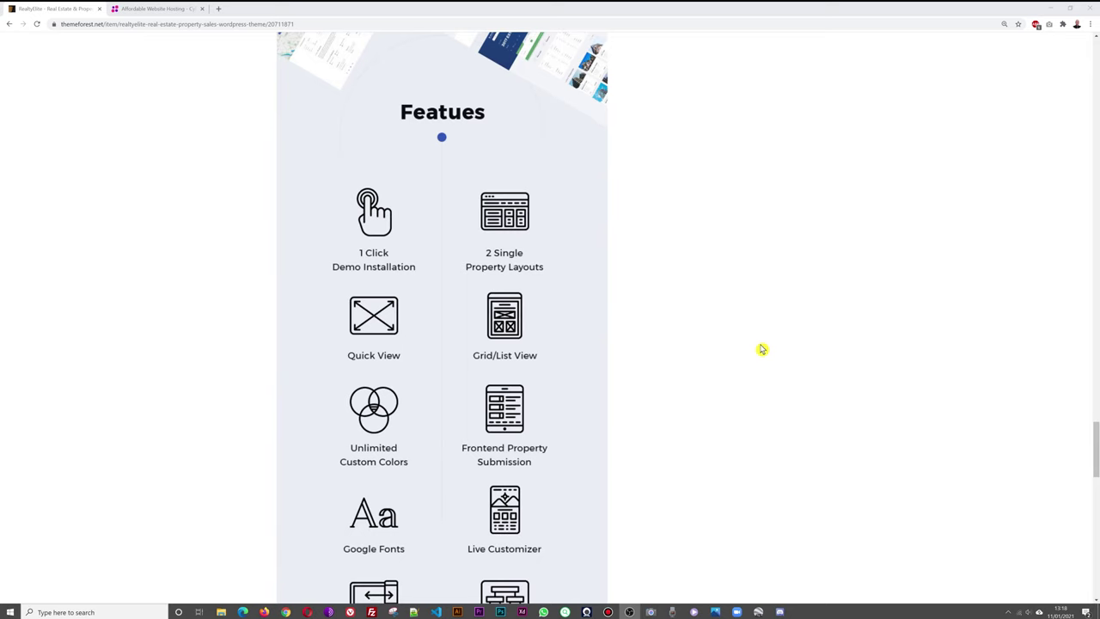
scroll(786, 354, down, 1)
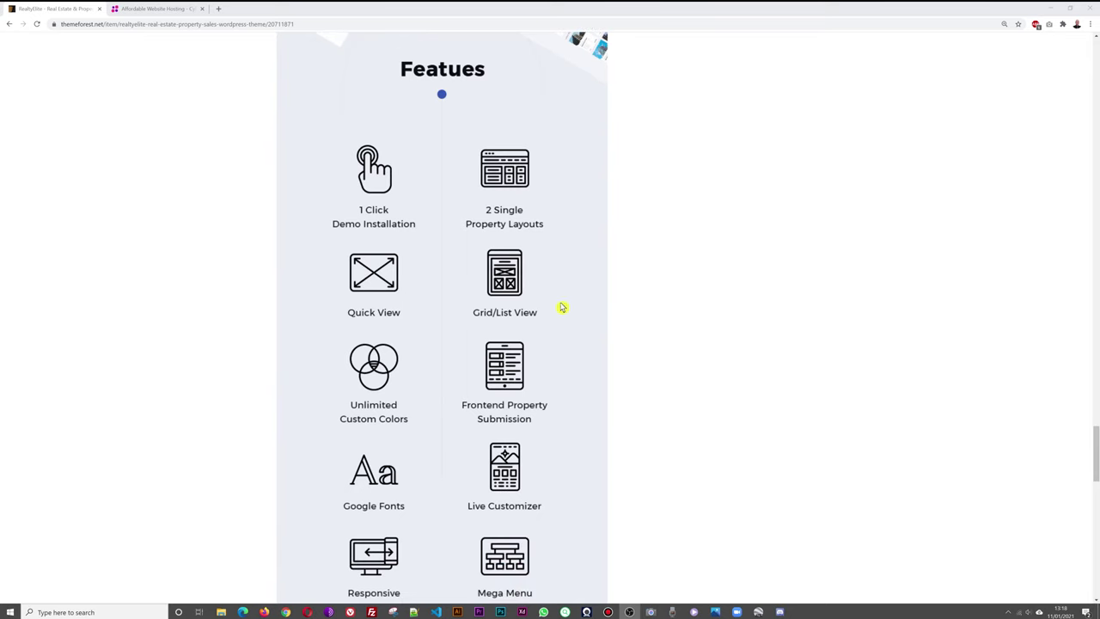
scroll(768, 341, down, 3)
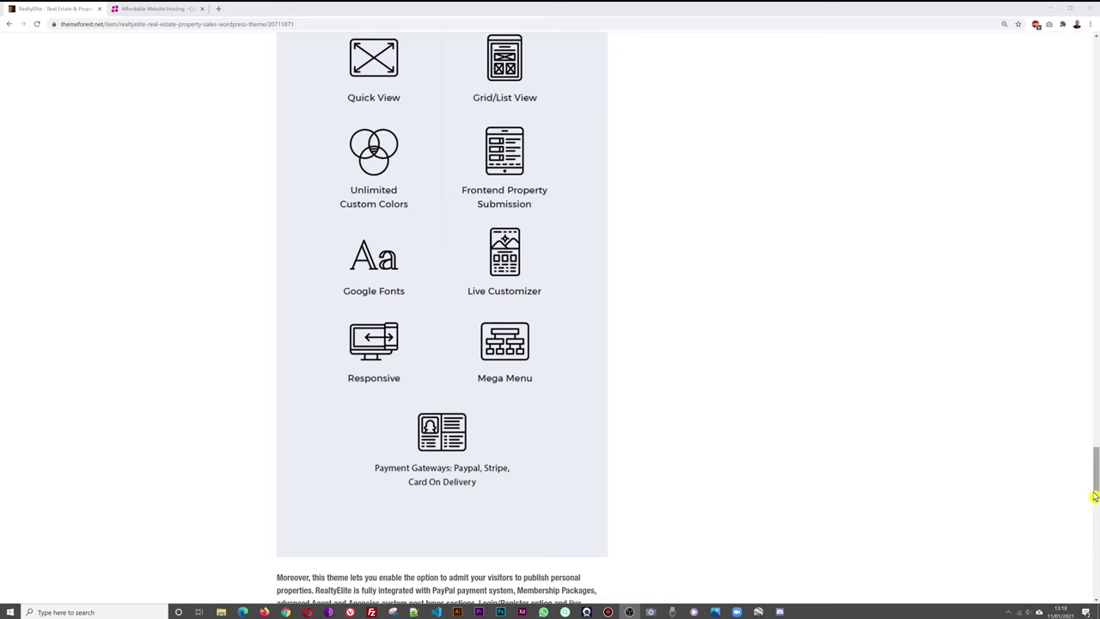
drag(1095, 454, 1096, 39)
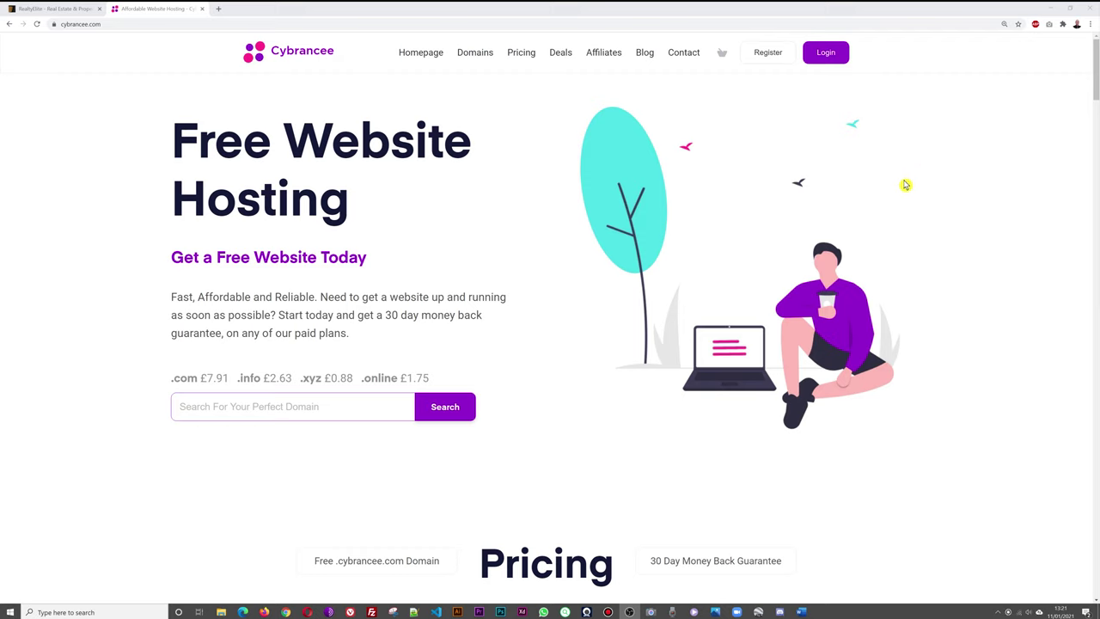
Scroll down to Cybrancee's Freemium, Expansion £1.75 and Metropolis £4.99 plan cards.
scroll(904, 185, down, 4)
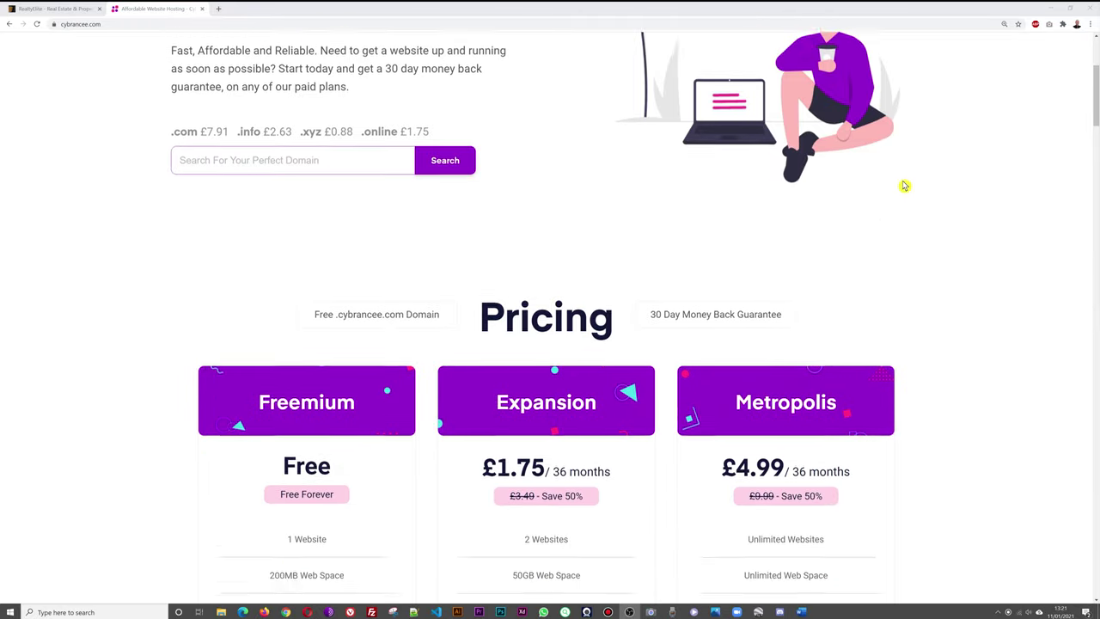
scroll(904, 186, down, 1)
scroll(904, 186, down, 1)
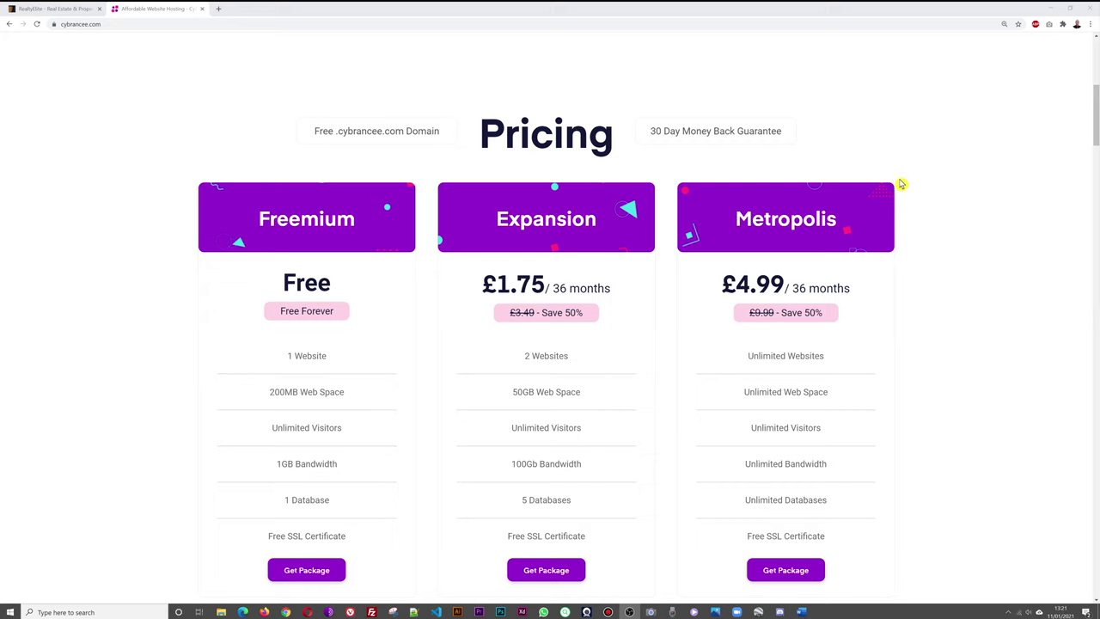
scroll(902, 186, down, 1)
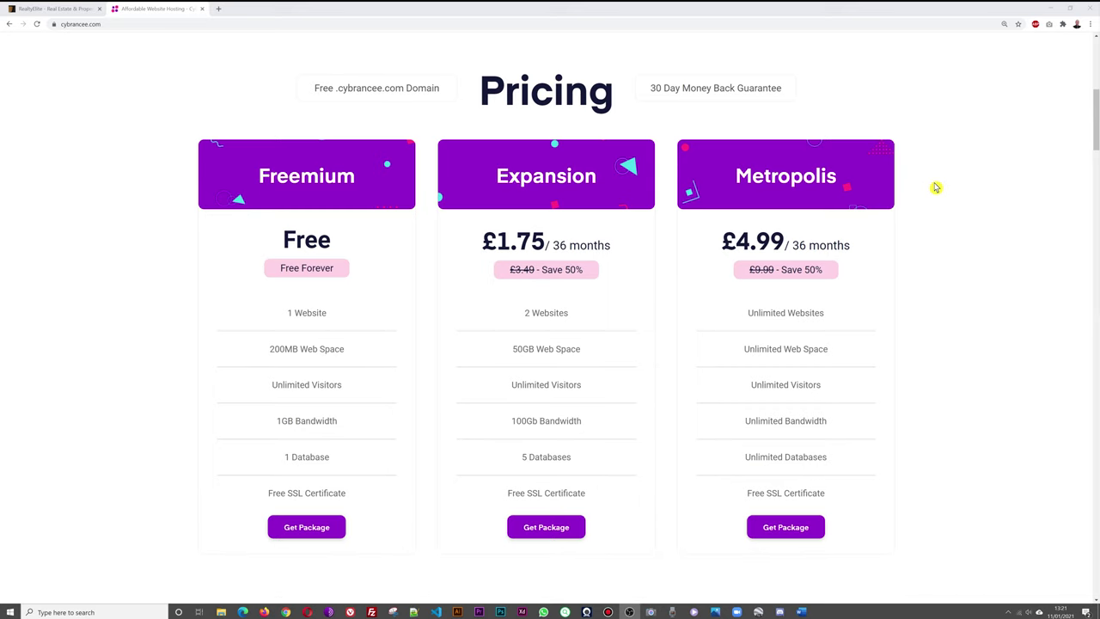
scroll(935, 187, down, 1)
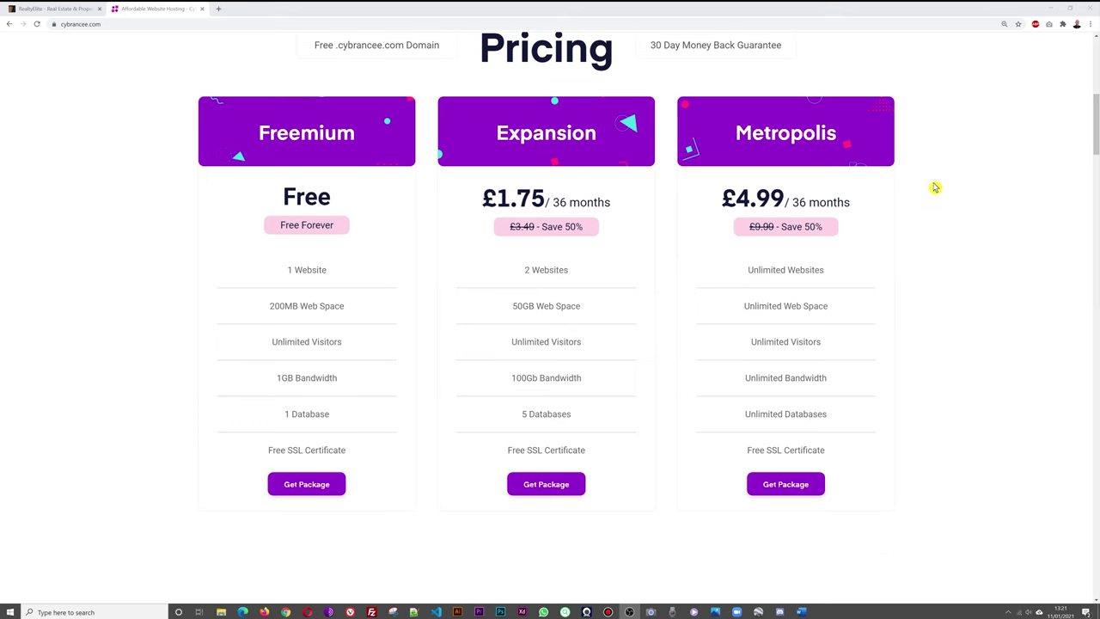
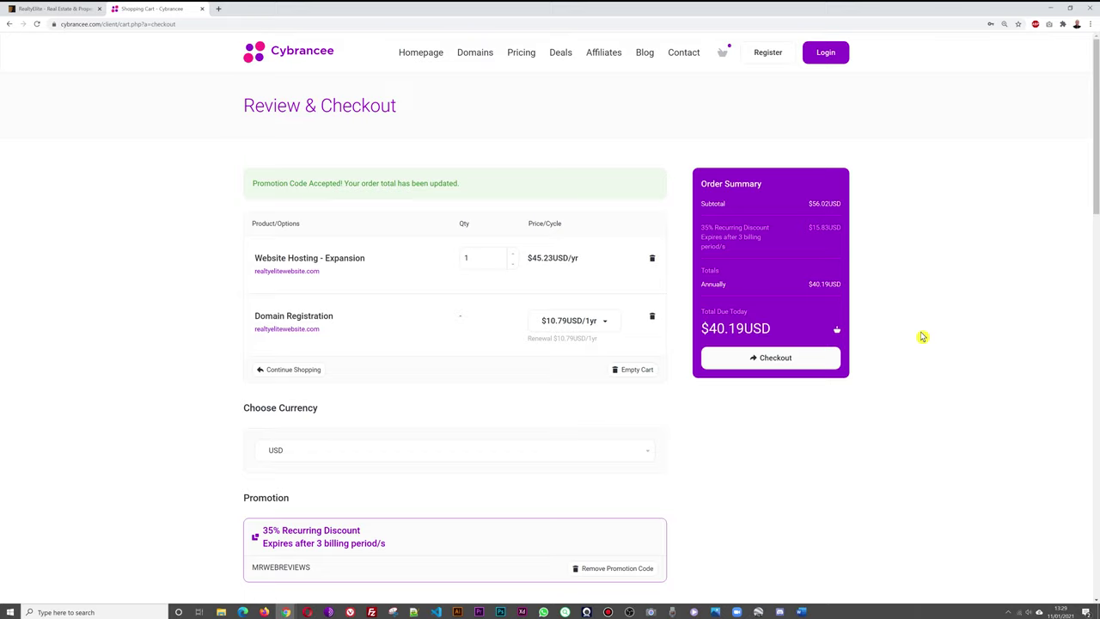
scroll(921, 337, down, 3)
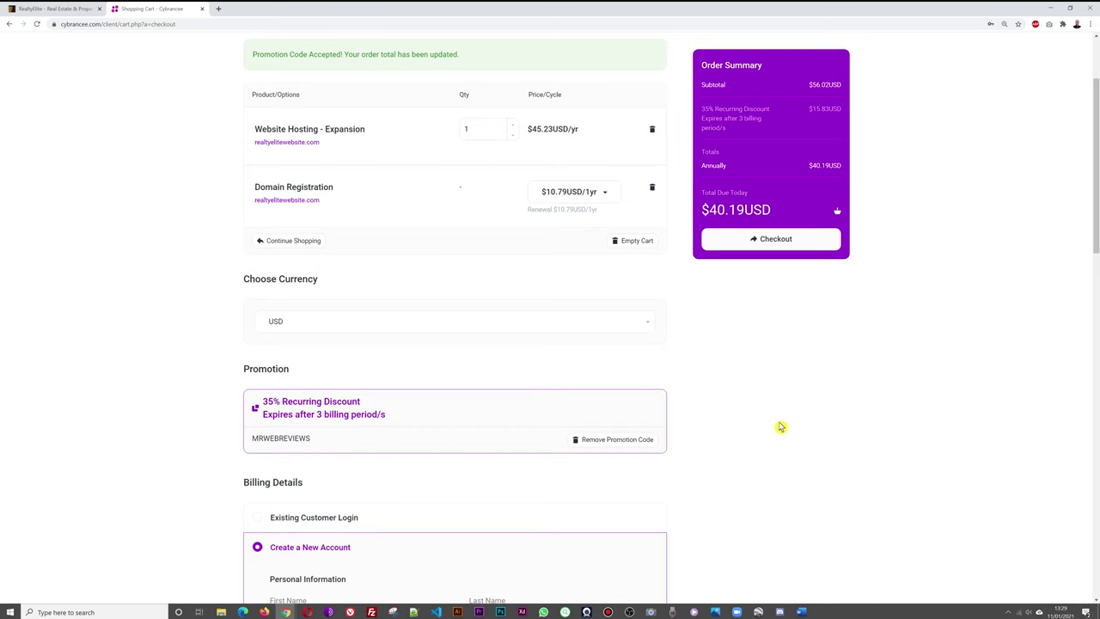
scroll(779, 436, down, 1)
scroll(778, 437, down, 3)
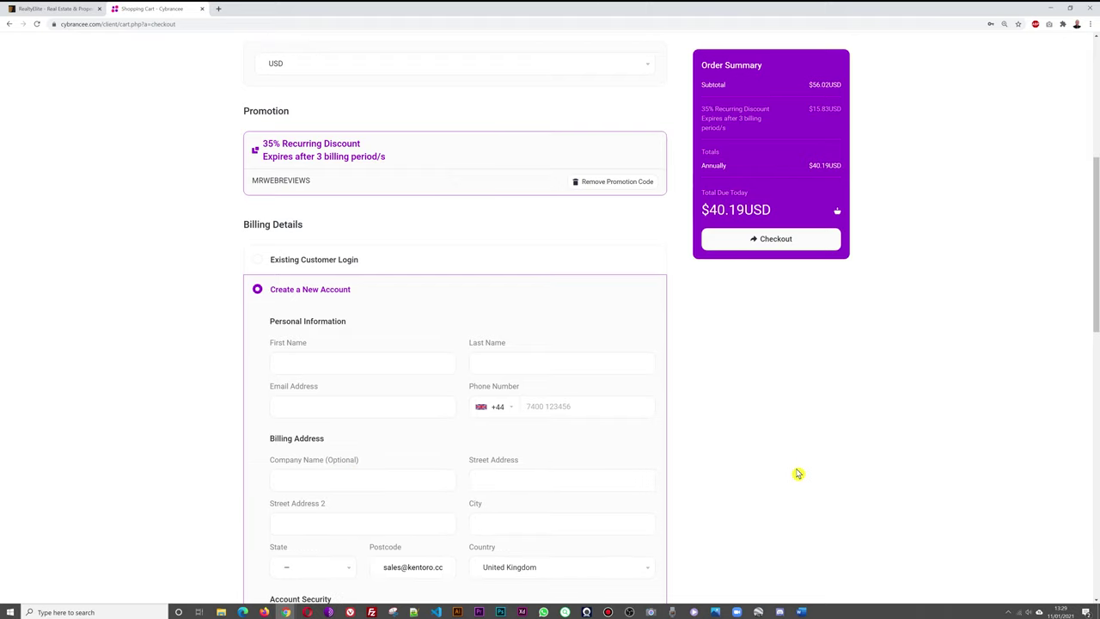
scroll(830, 406, down, 1)
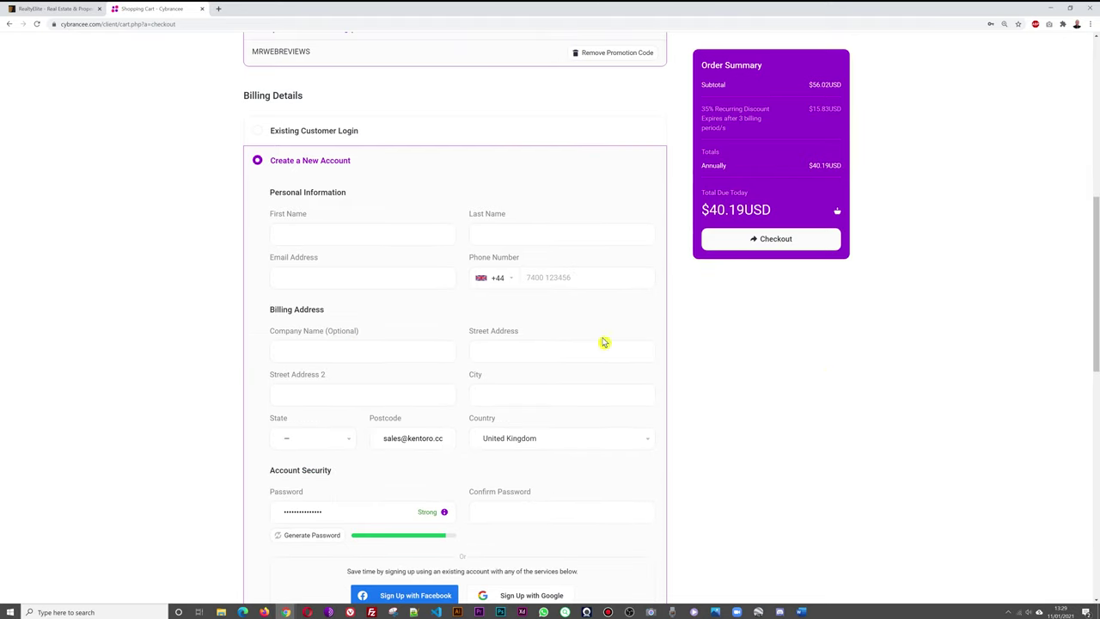
scroll(688, 364, down, 1)
scroll(773, 433, down, 1)
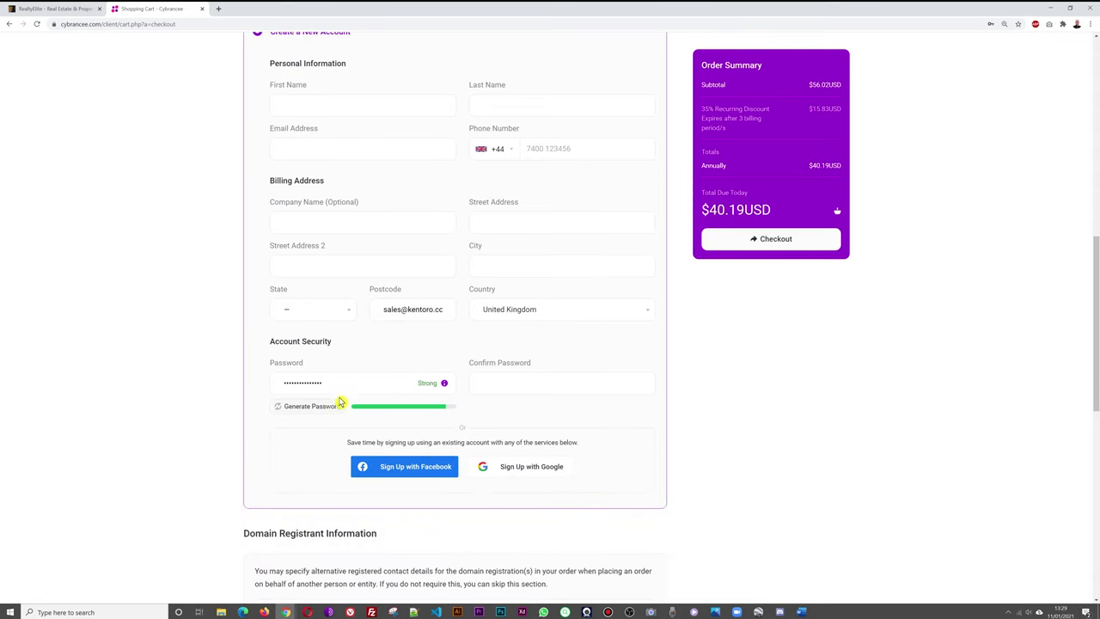
scroll(804, 401, down, 4)
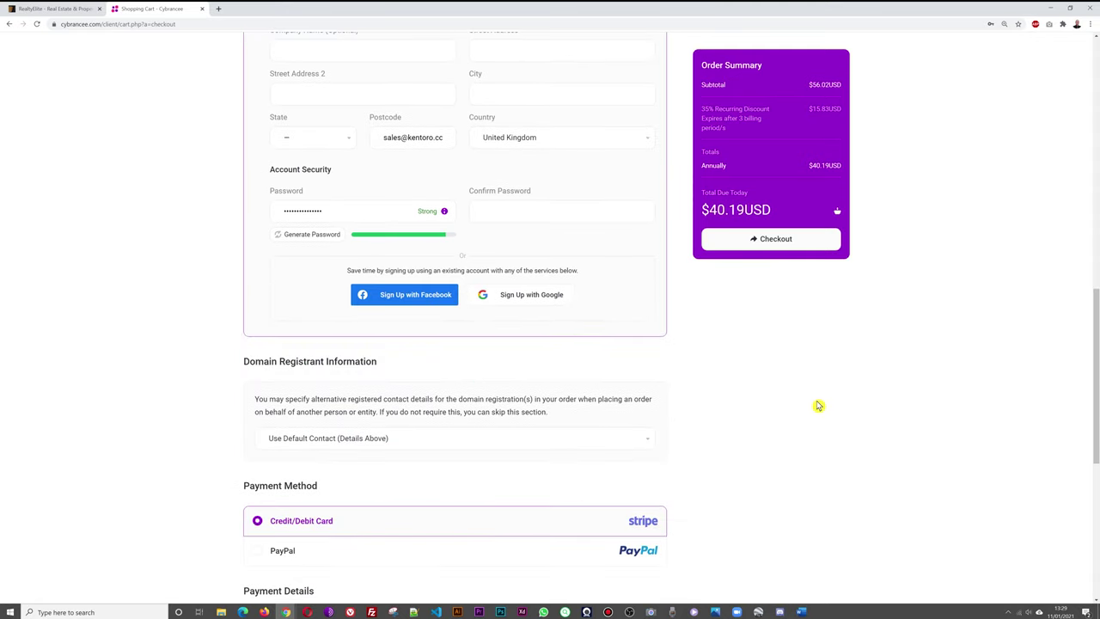
scroll(768, 457, down, 1)
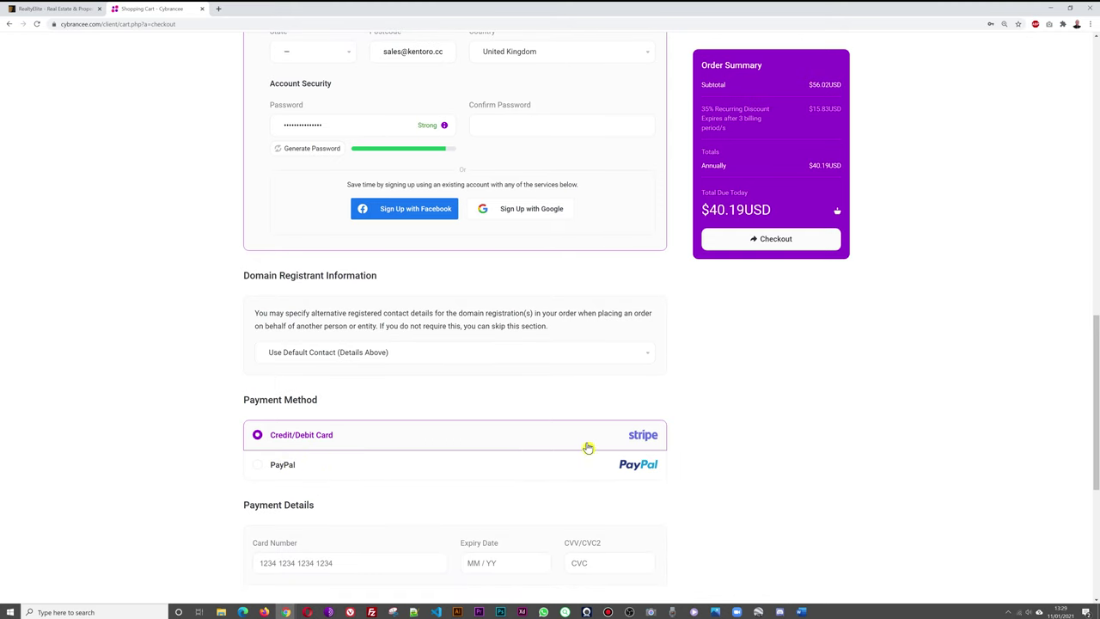
scroll(772, 425, down, 2)
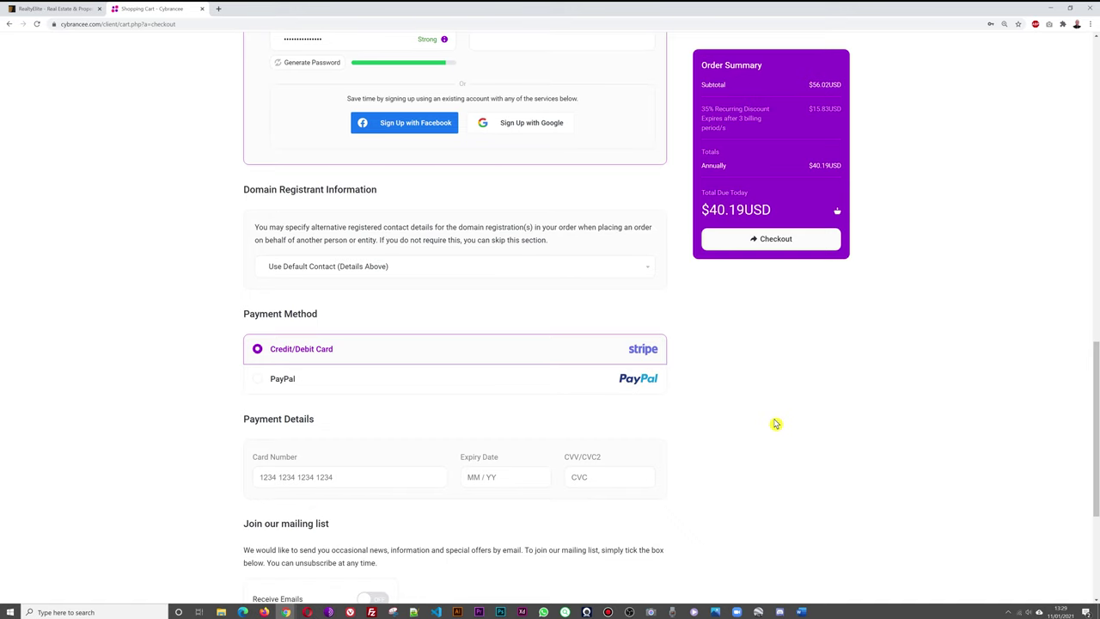
scroll(775, 424, down, 2)
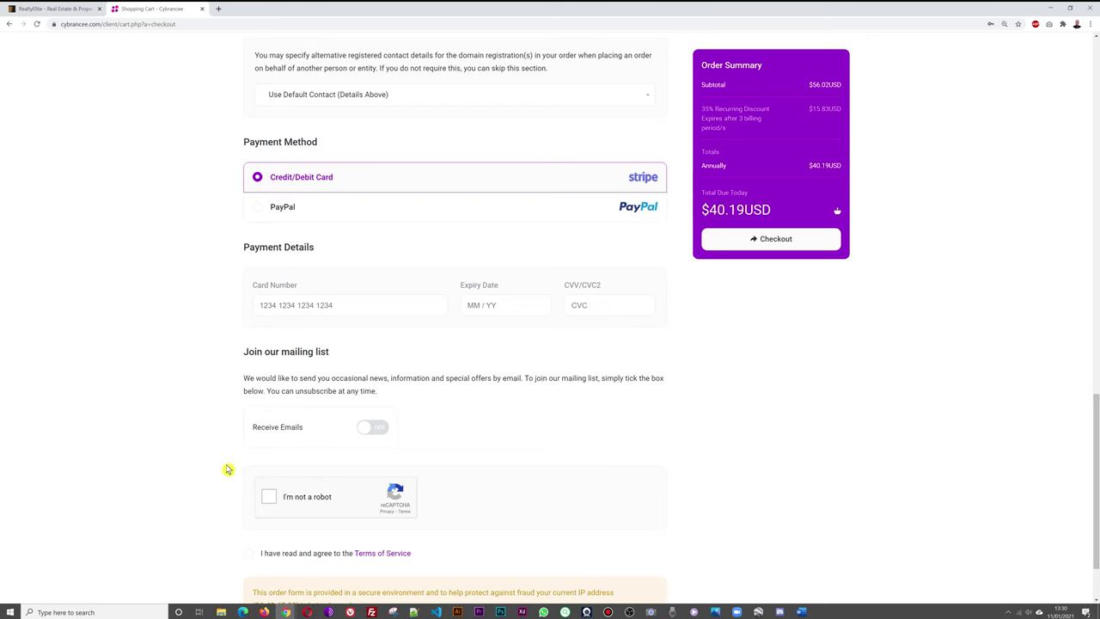
Pass the reCAPTCHA check, agree to the Terms of Service, and place the hosting order.
click(271, 498)
click(248, 555)
click(775, 240)
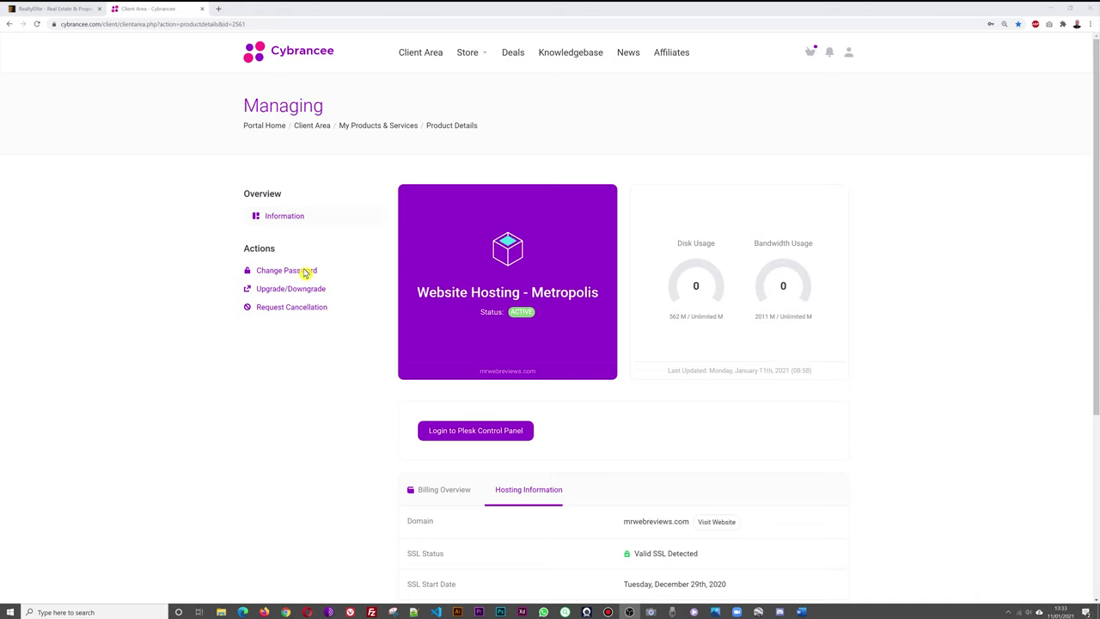
Log in to Plesk from the Website Hosting - Metropolis managing page.
click(901, 381)
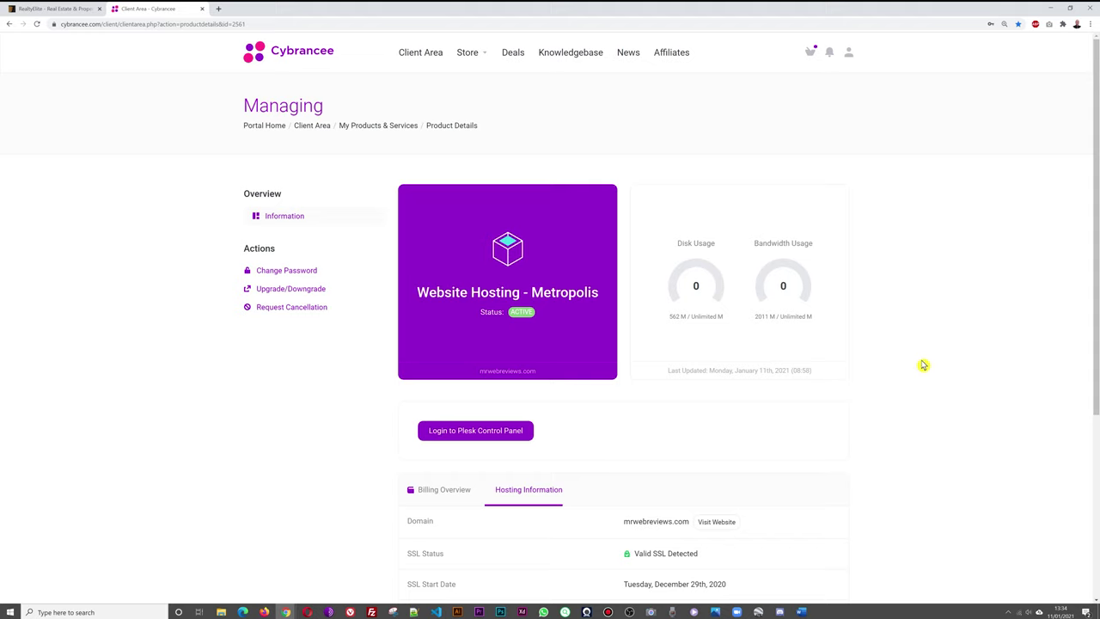
click(496, 438)
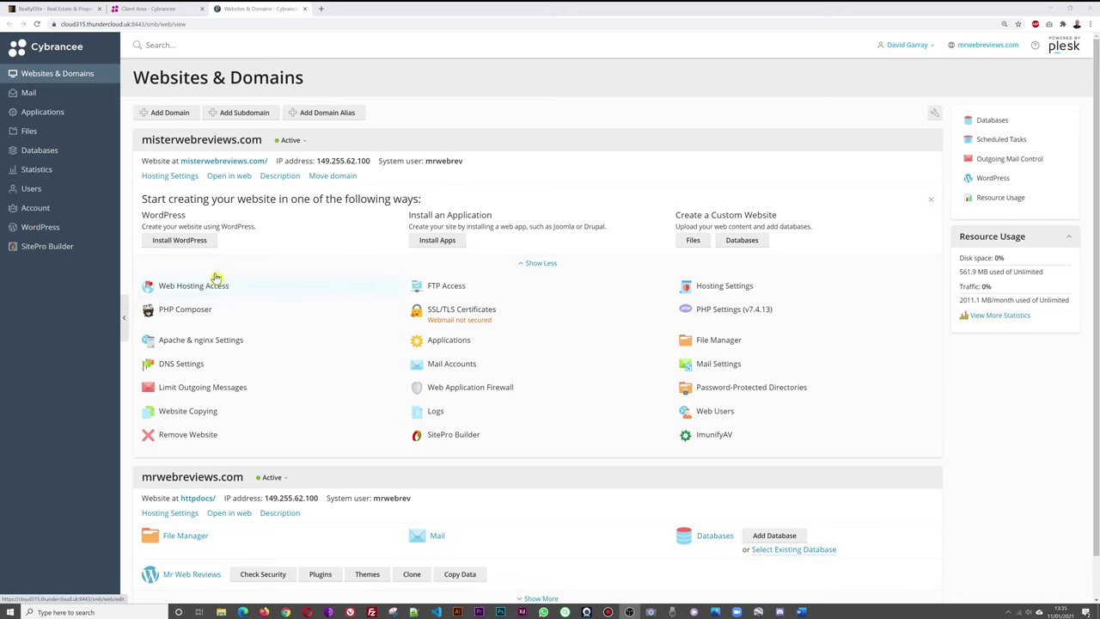
Open the Install WordPress form for misterwebreviews.com.
click(187, 246)
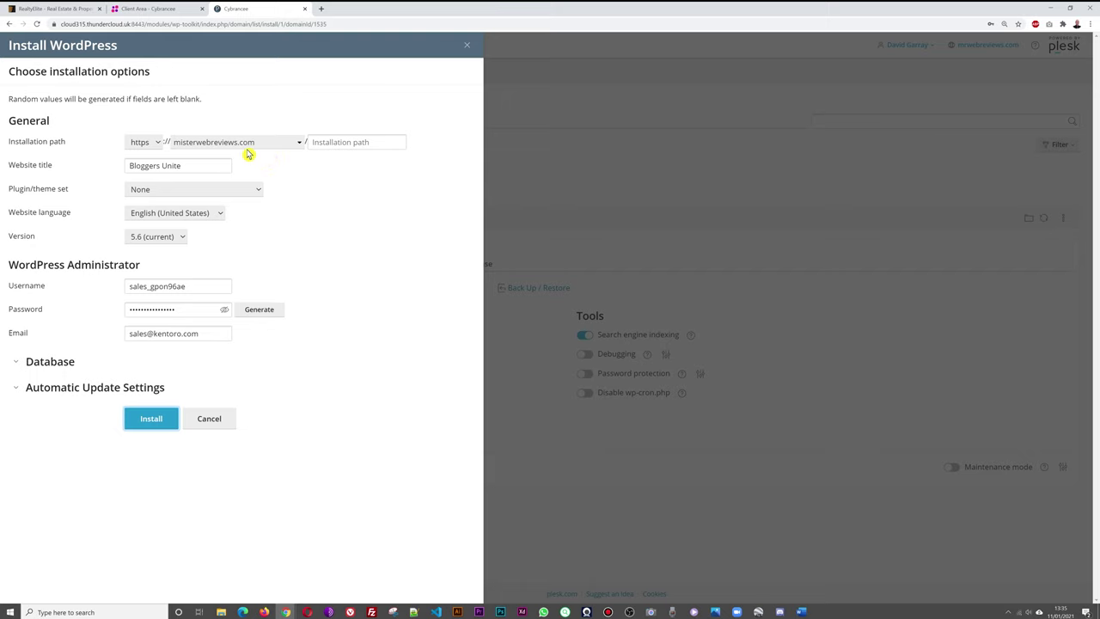
Replace the website title 'Bloggers Unite' with 'Realty Elite'.
click(333, 145)
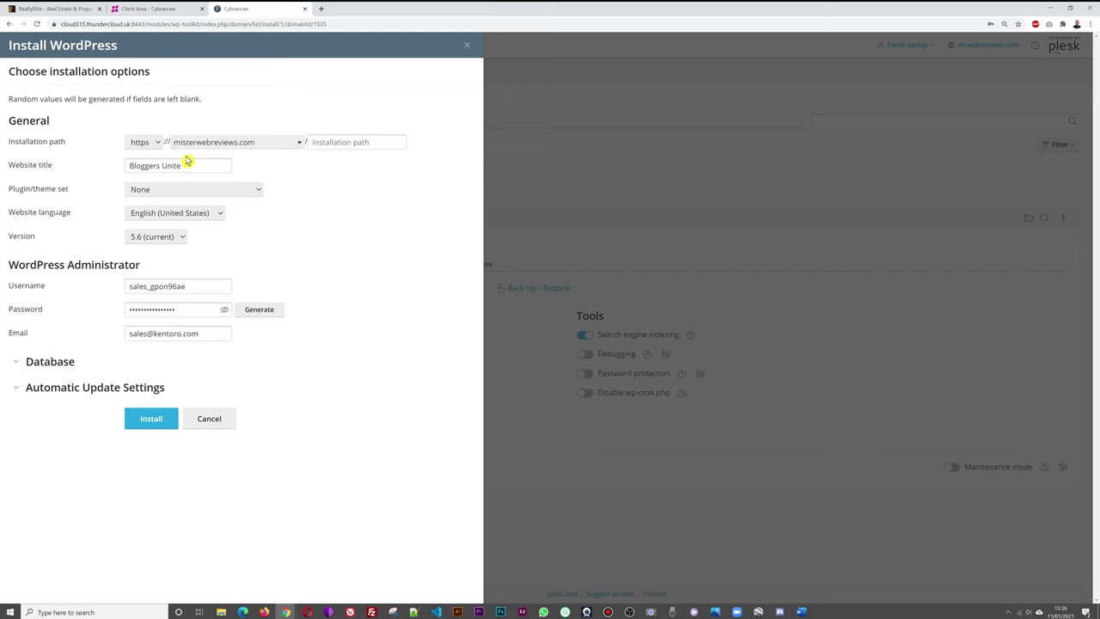
drag(199, 165, 129, 167)
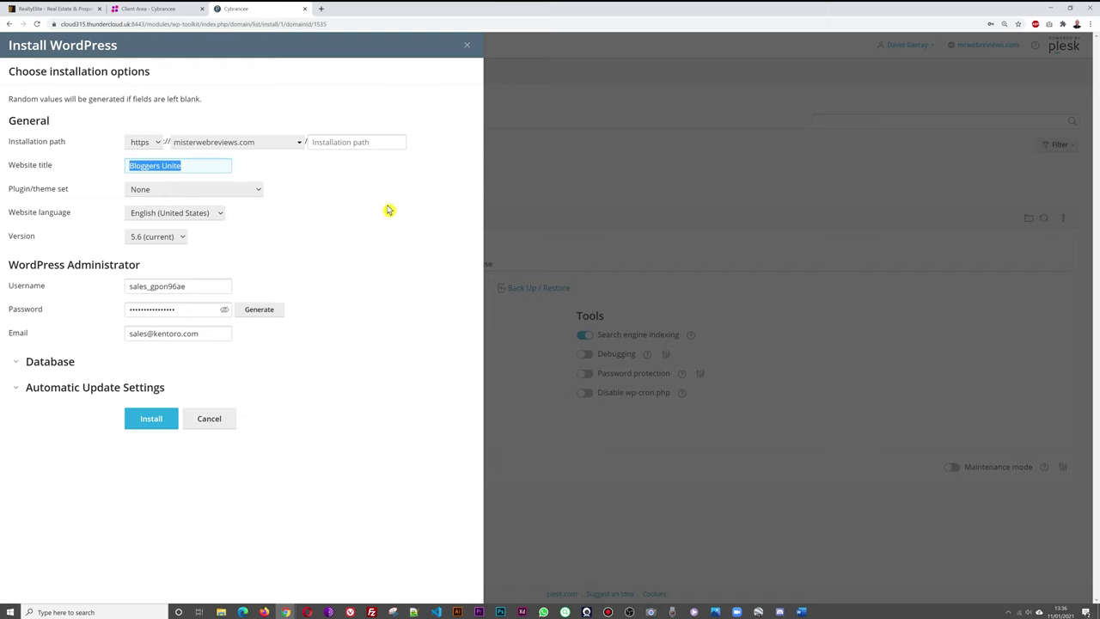
text(Realty Elite)
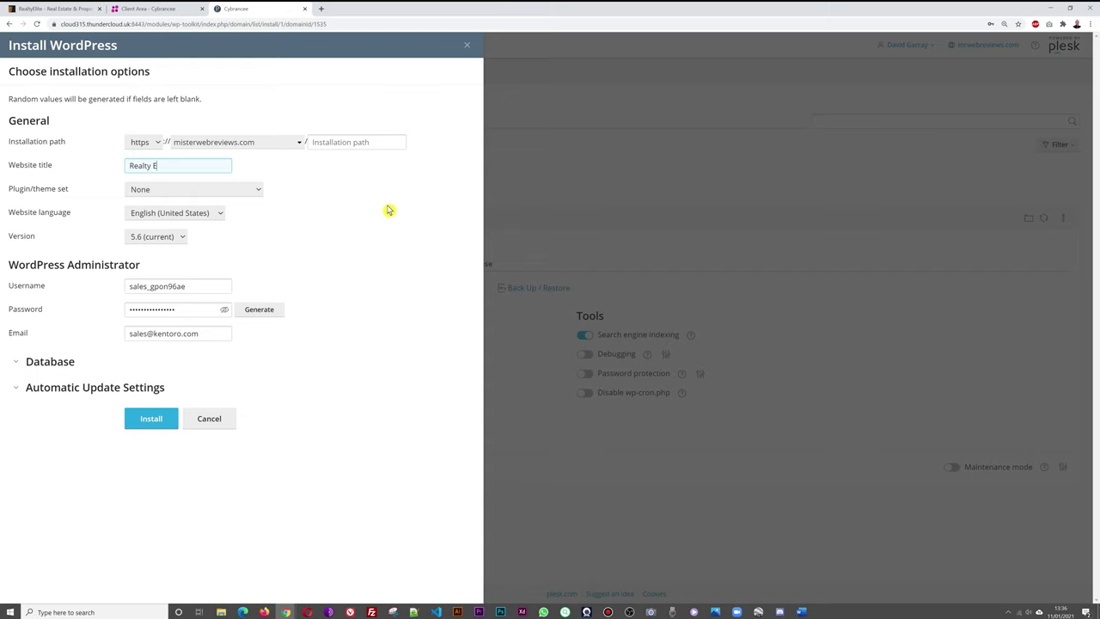
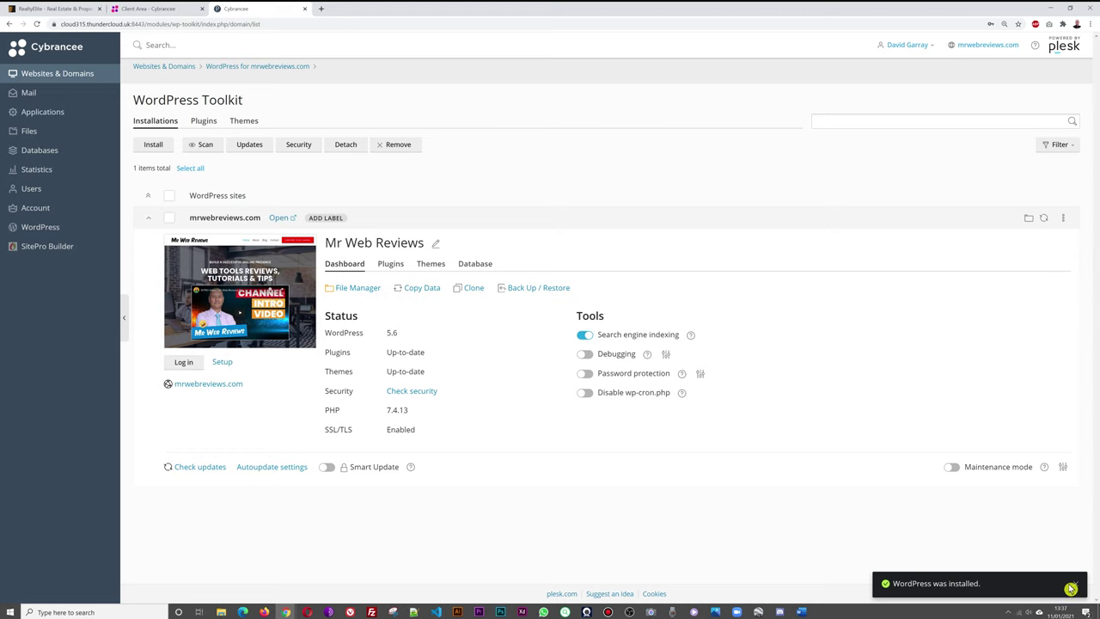
Dismiss the install notice, decline adding plugins, and locate the misterwebreviews.com Realty Elite entry.
click(1078, 585)
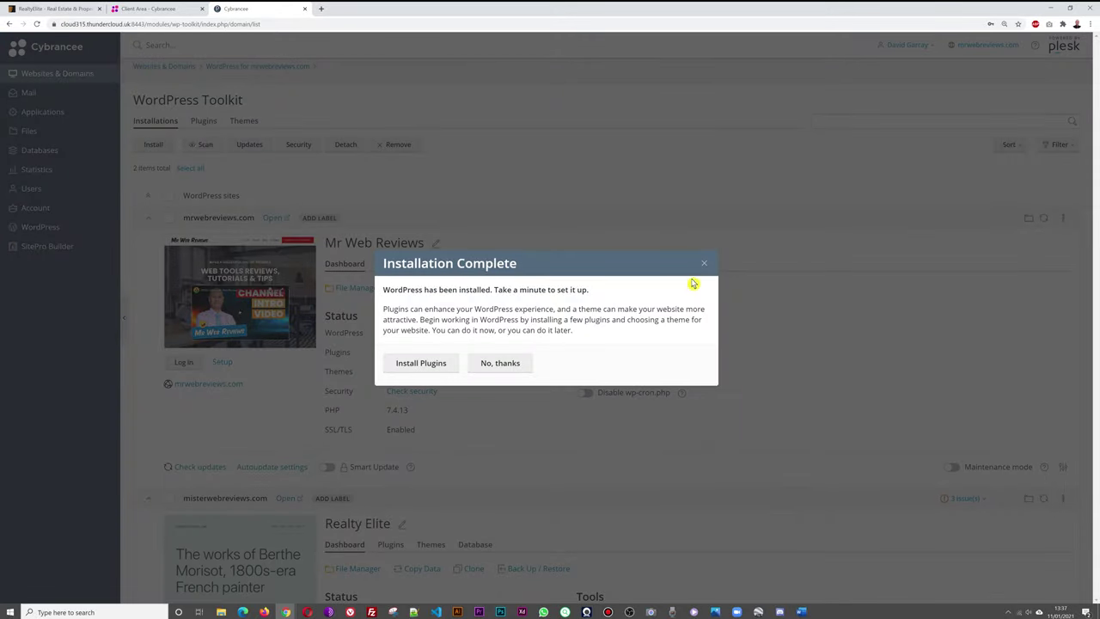
click(507, 363)
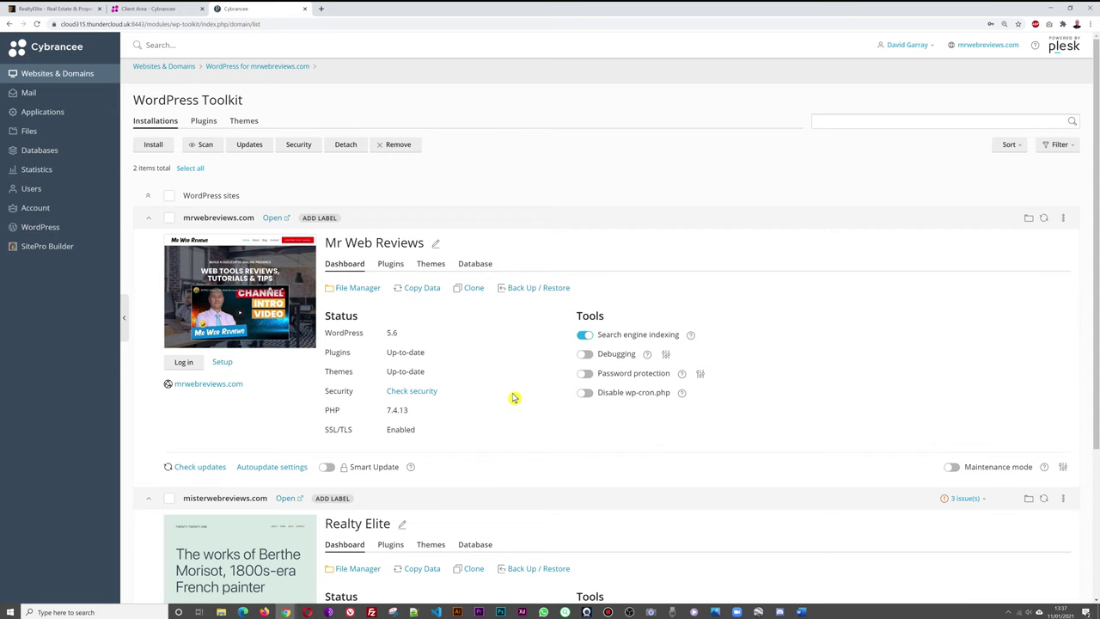
scroll(513, 397, down, 3)
mouse_move(259, 329)
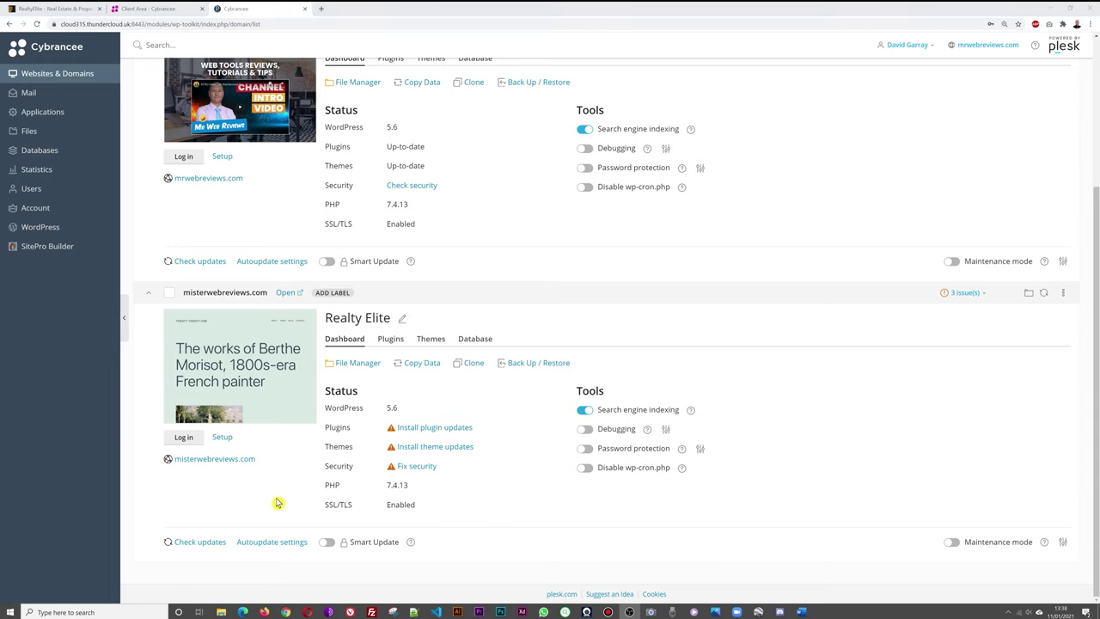
Log in to misterwebreviews.com and delete the Akismet Anti-Spam and Hello Dolly plugins.
click(184, 440)
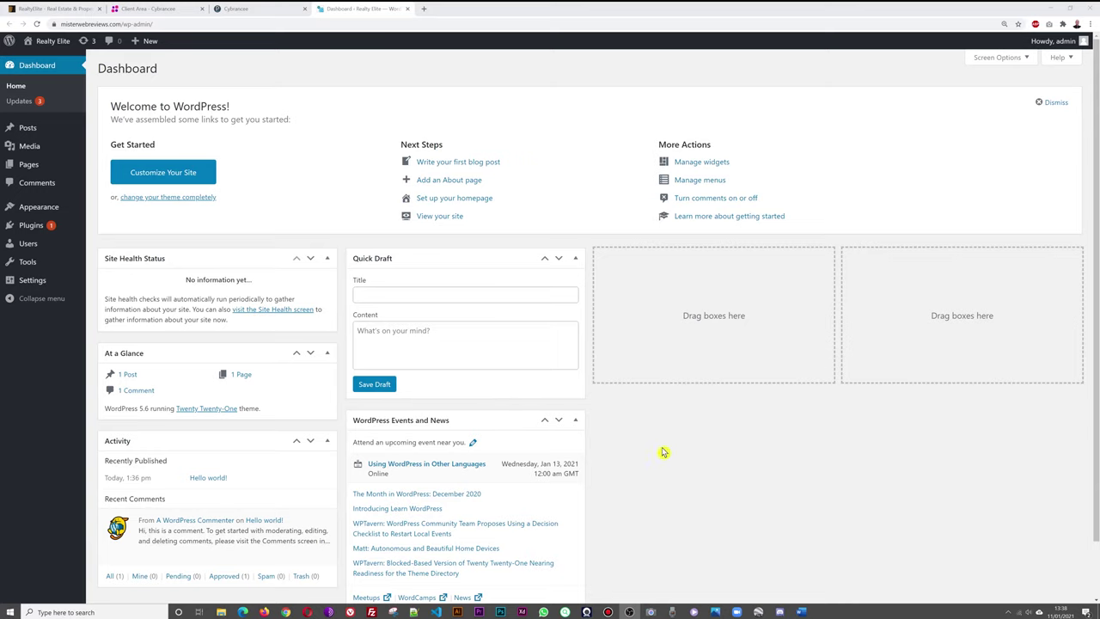
click(33, 230)
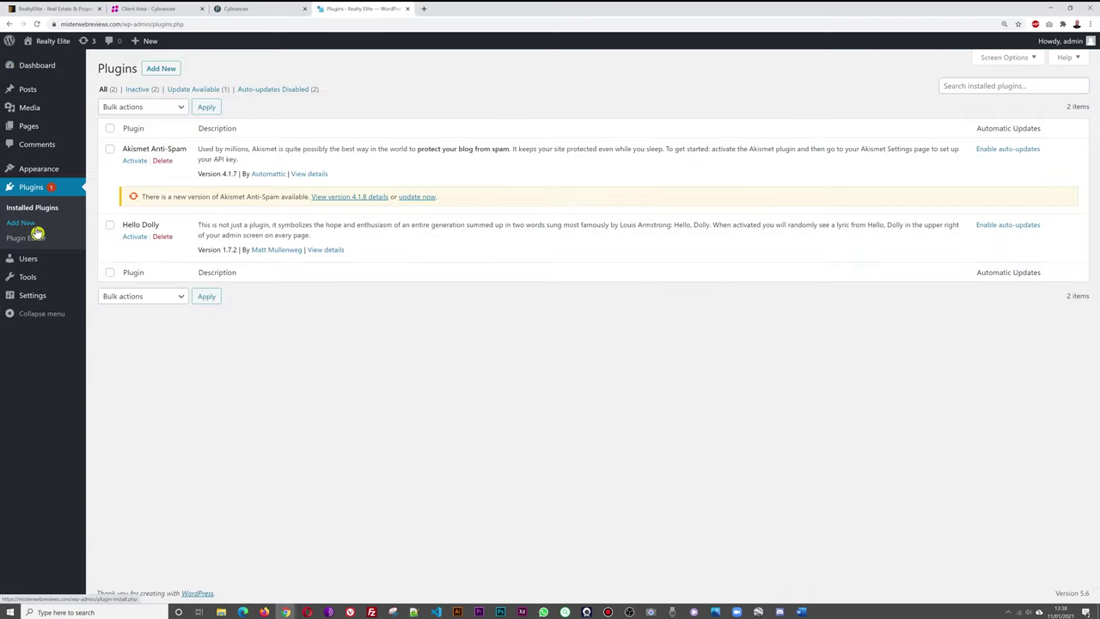
click(163, 163)
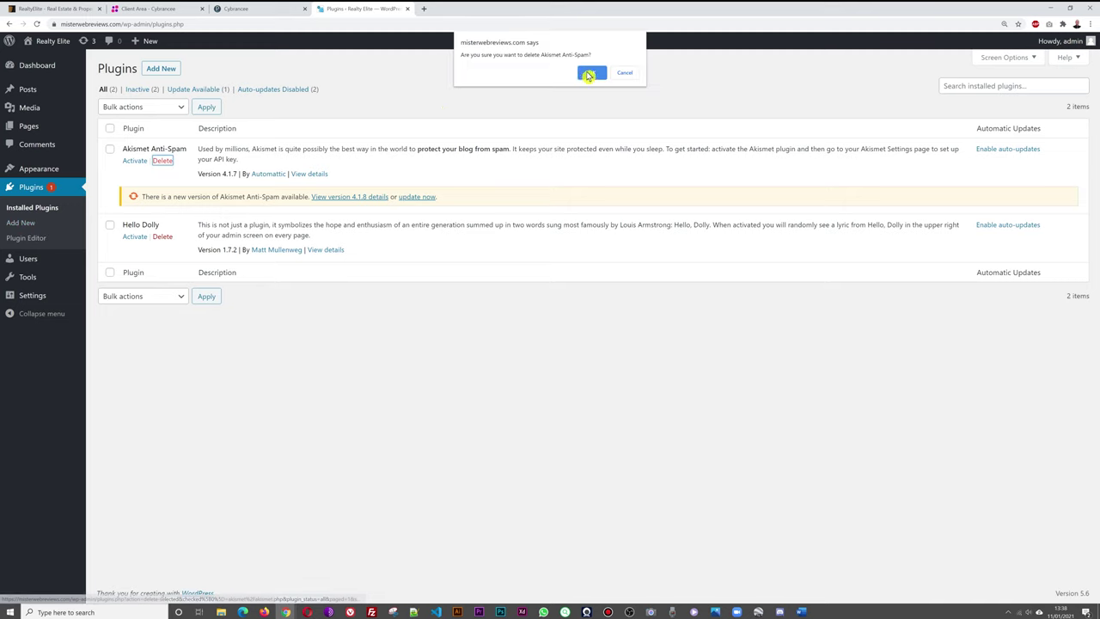
click(590, 72)
click(163, 181)
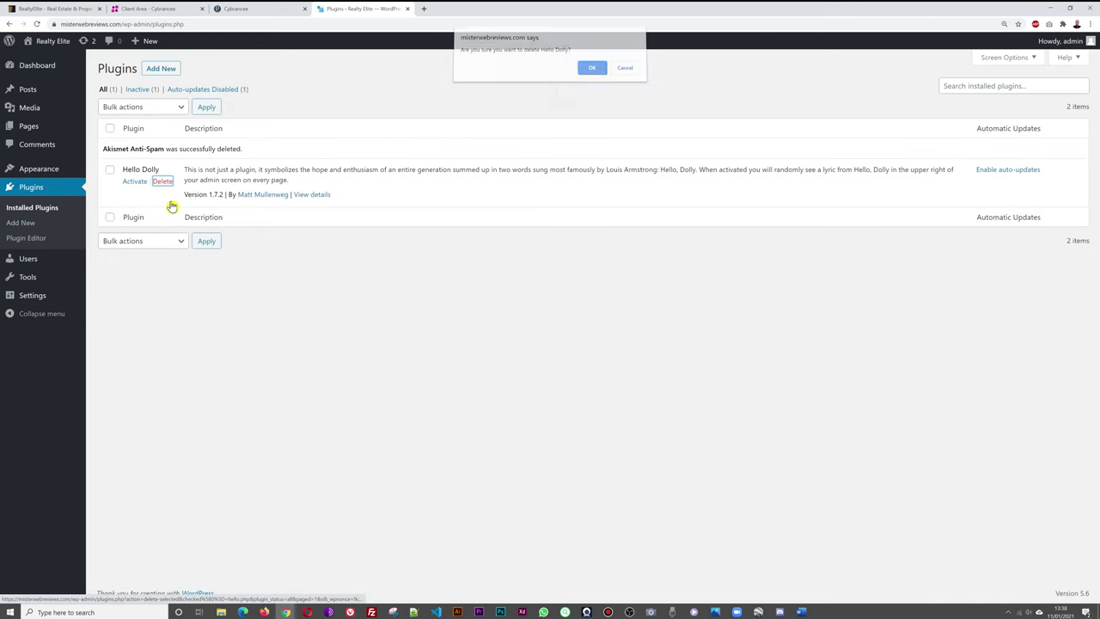
click(590, 71)
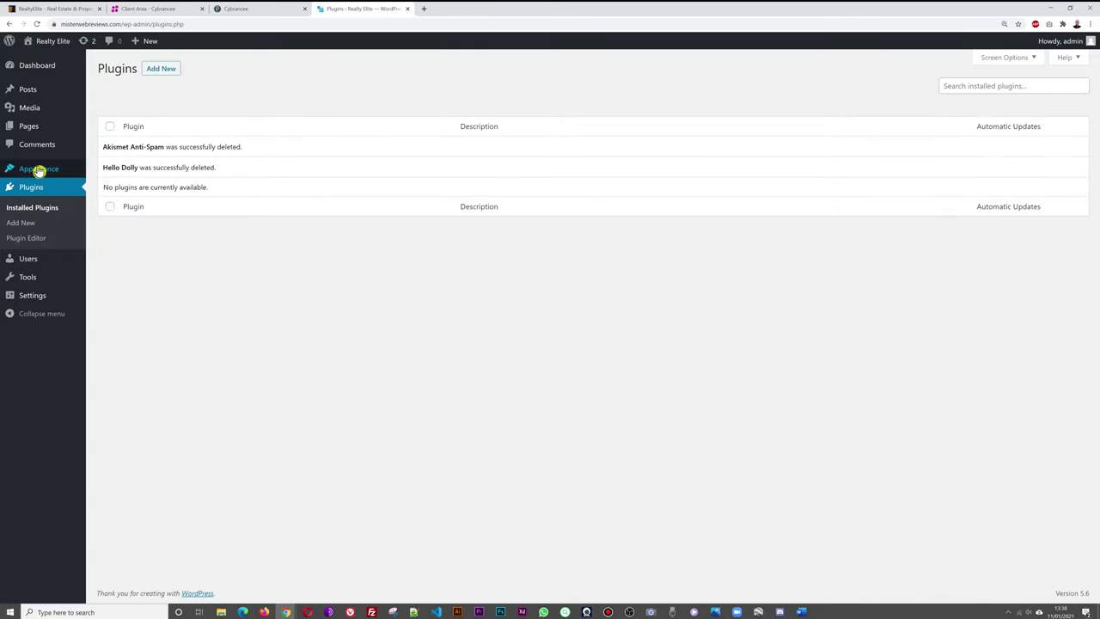
Go to Themes, Add New, Upload Theme and start choosing a theme zip file.
mouse_move(40, 168)
click(105, 172)
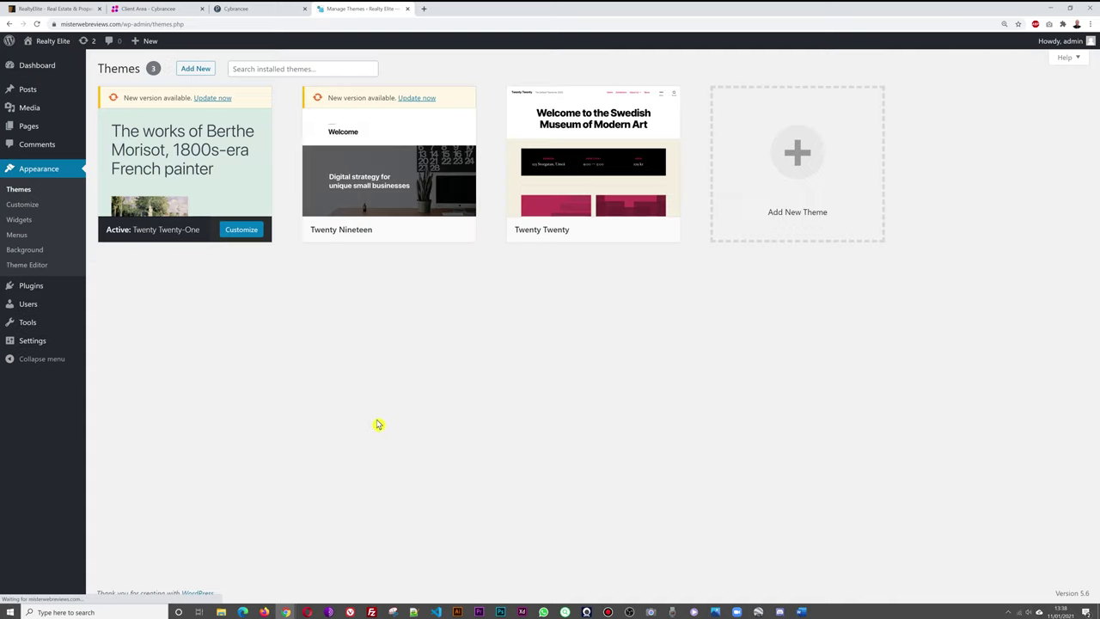
click(196, 68)
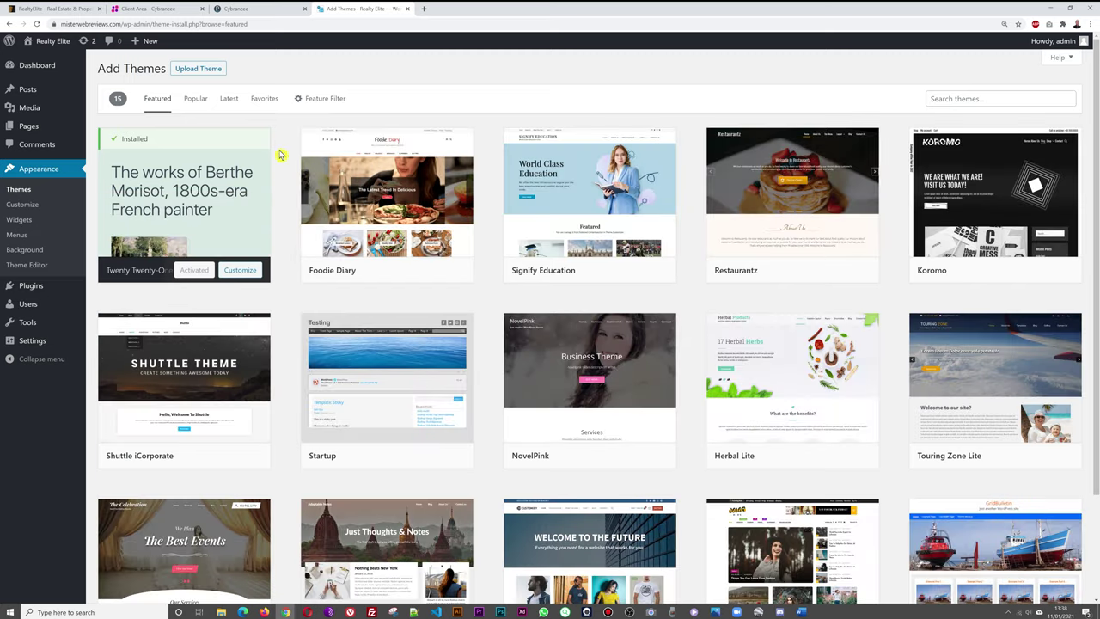
click(195, 70)
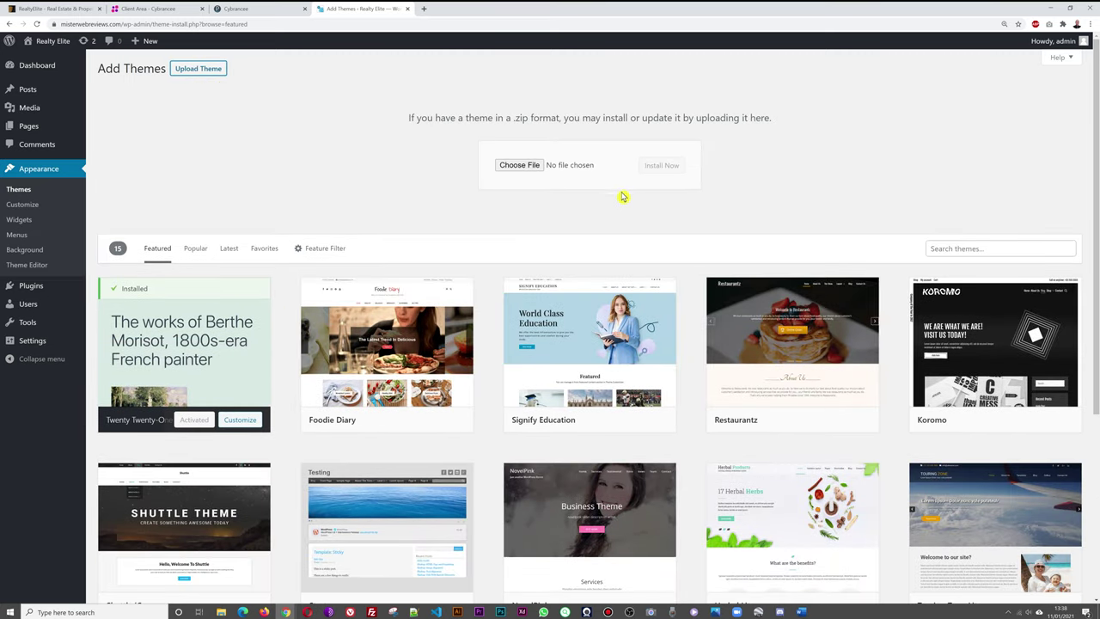
click(519, 165)
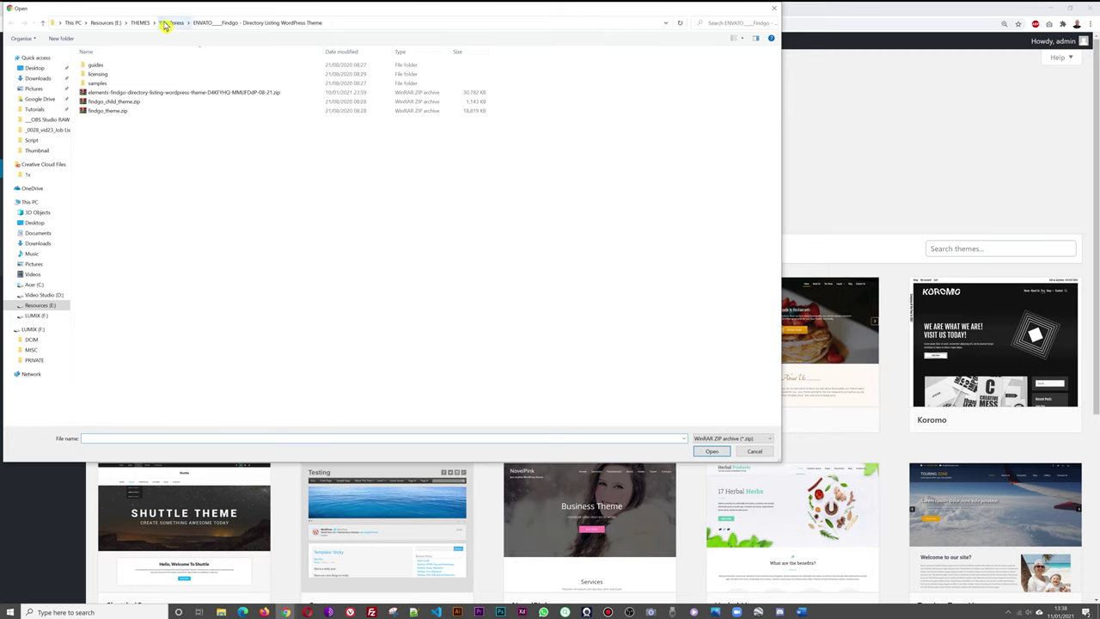
In the RealtyElite download folder, extract the downloaded RealtyElite ZIP archive.
click(169, 22)
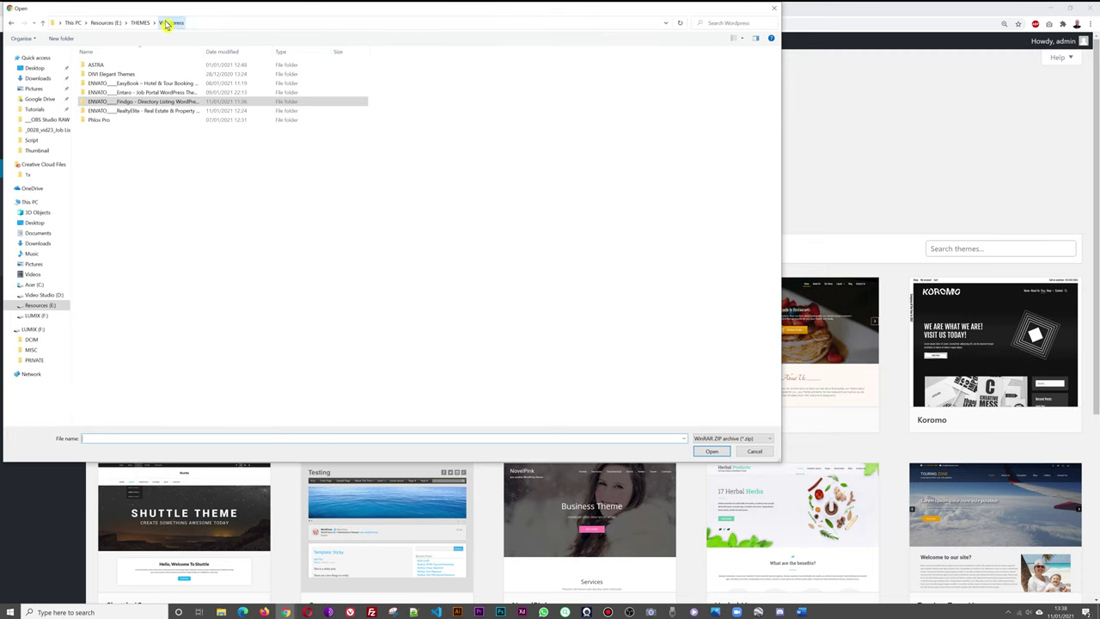
double_click(139, 113)
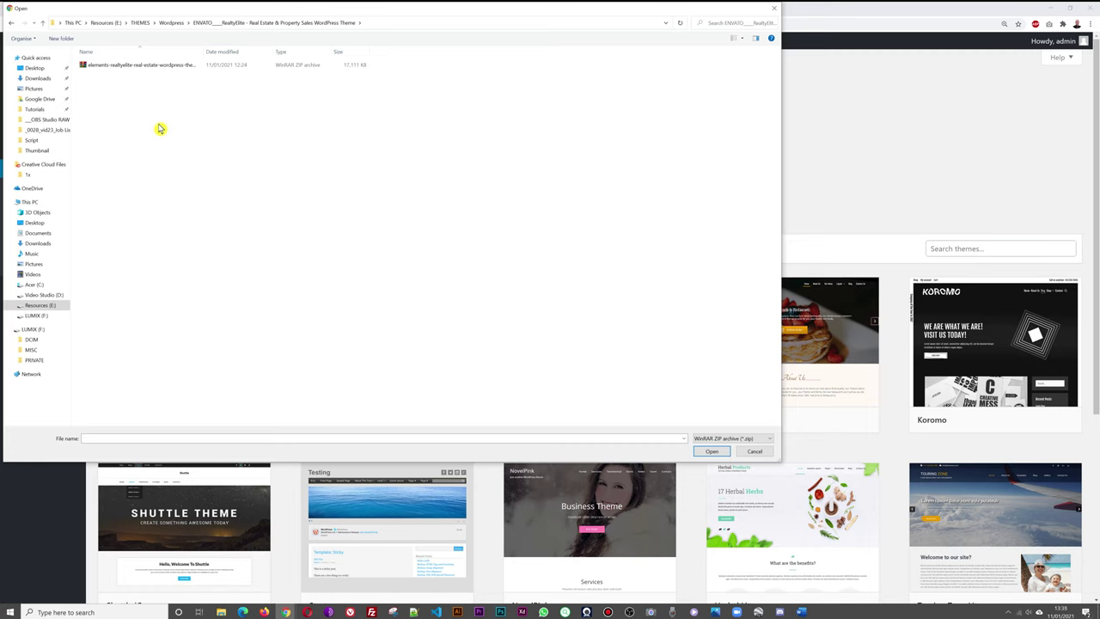
drag(204, 52, 352, 57)
click(152, 69)
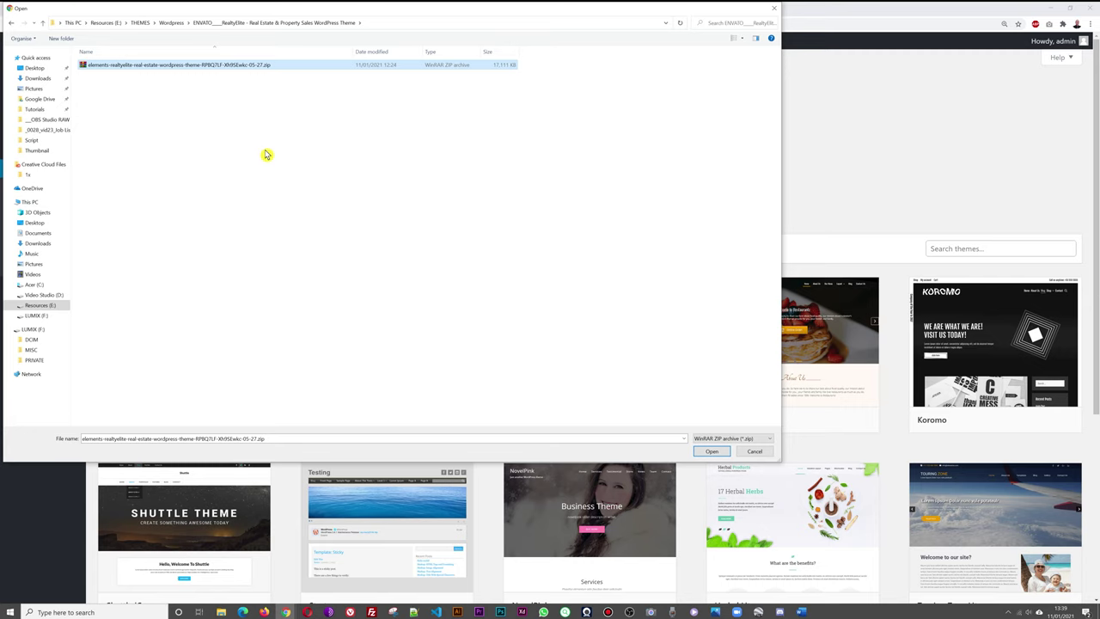
right_click(240, 71)
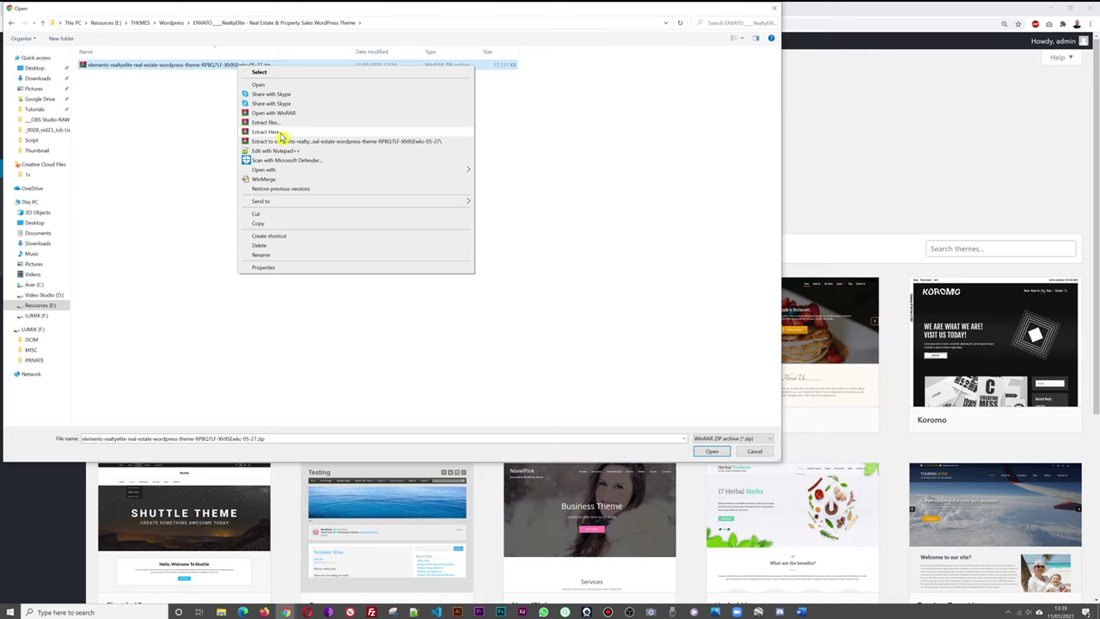
click(279, 133)
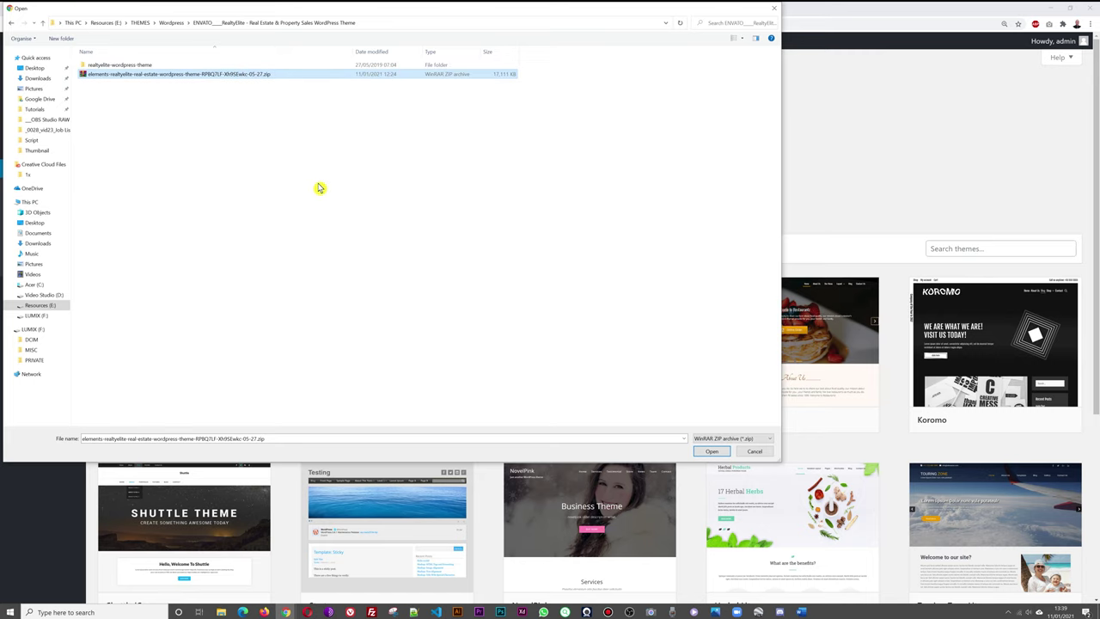
Choose realtyelite.zip from the extracted realtyelite-wordpress-theme Theme folder for upload.
double_click(116, 67)
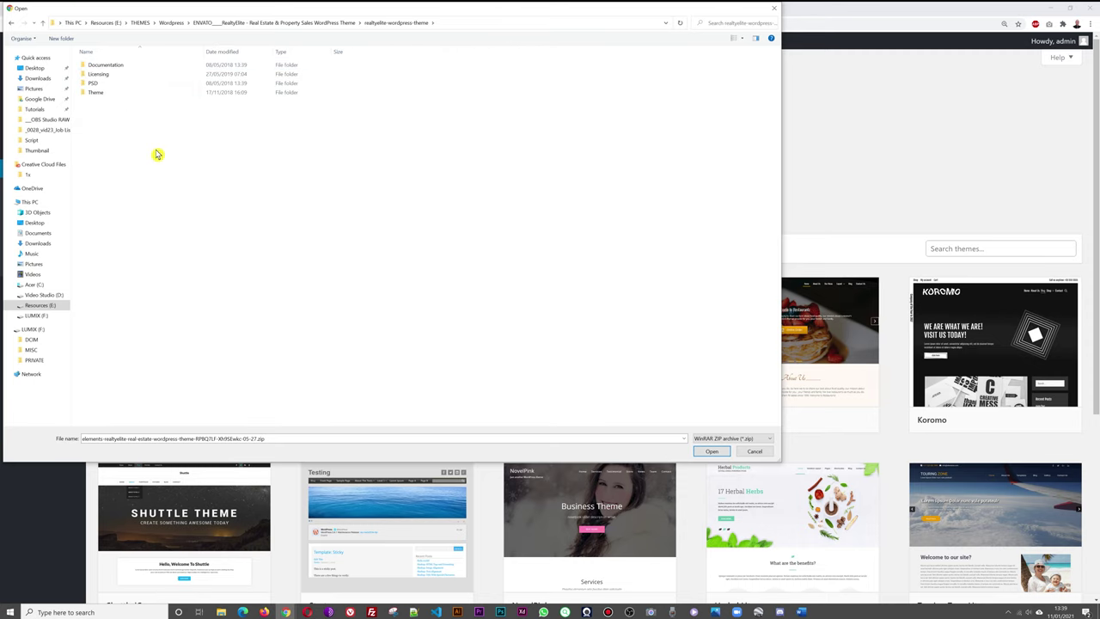
double_click(103, 93)
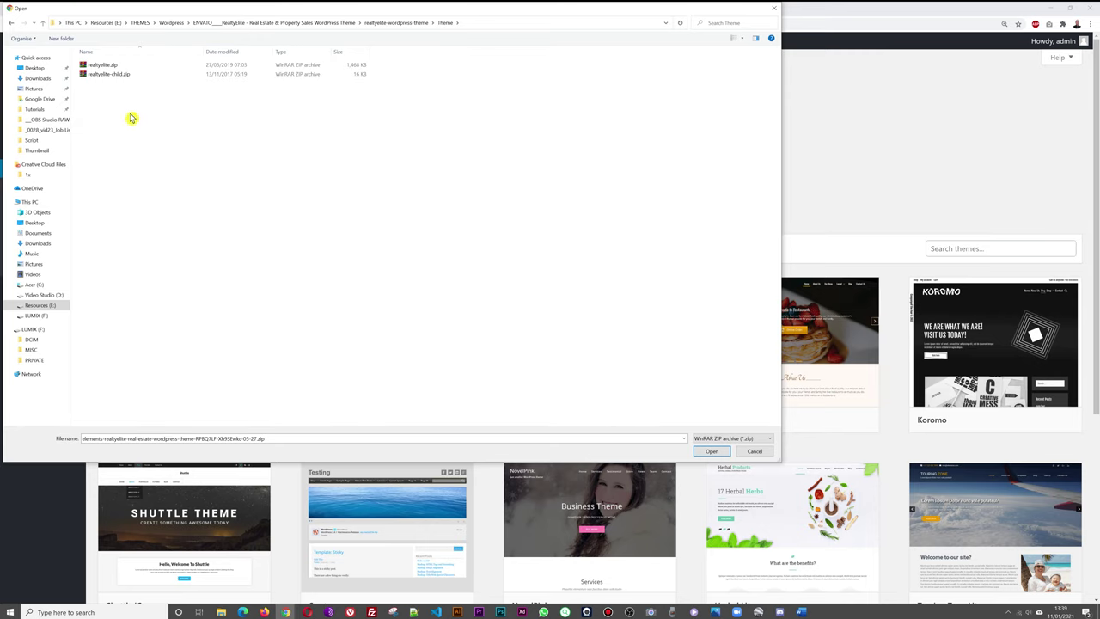
click(95, 66)
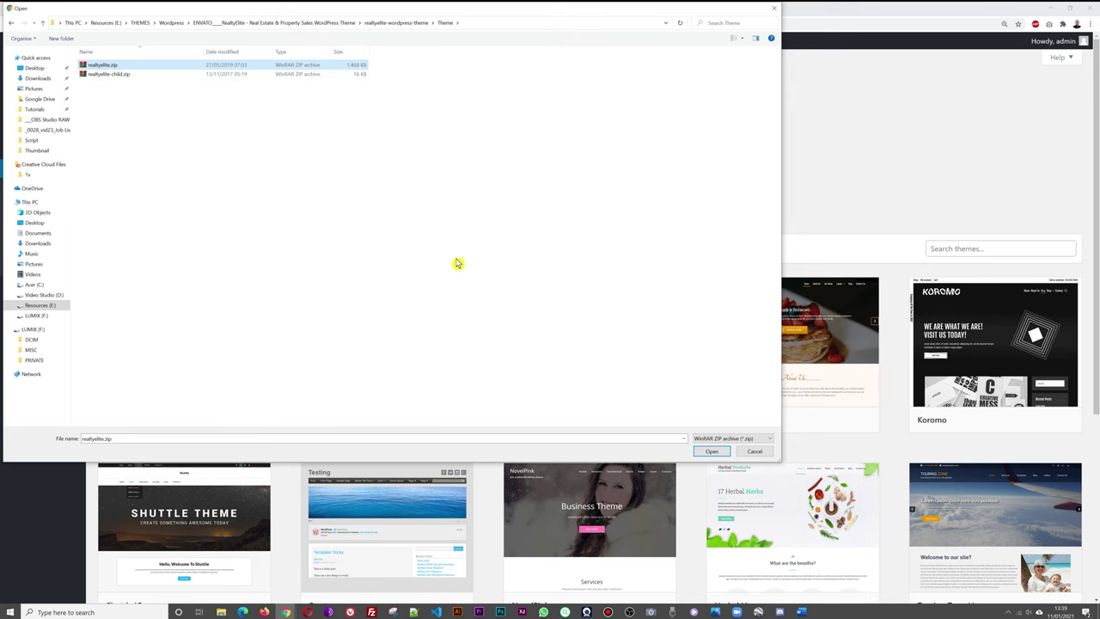
click(709, 452)
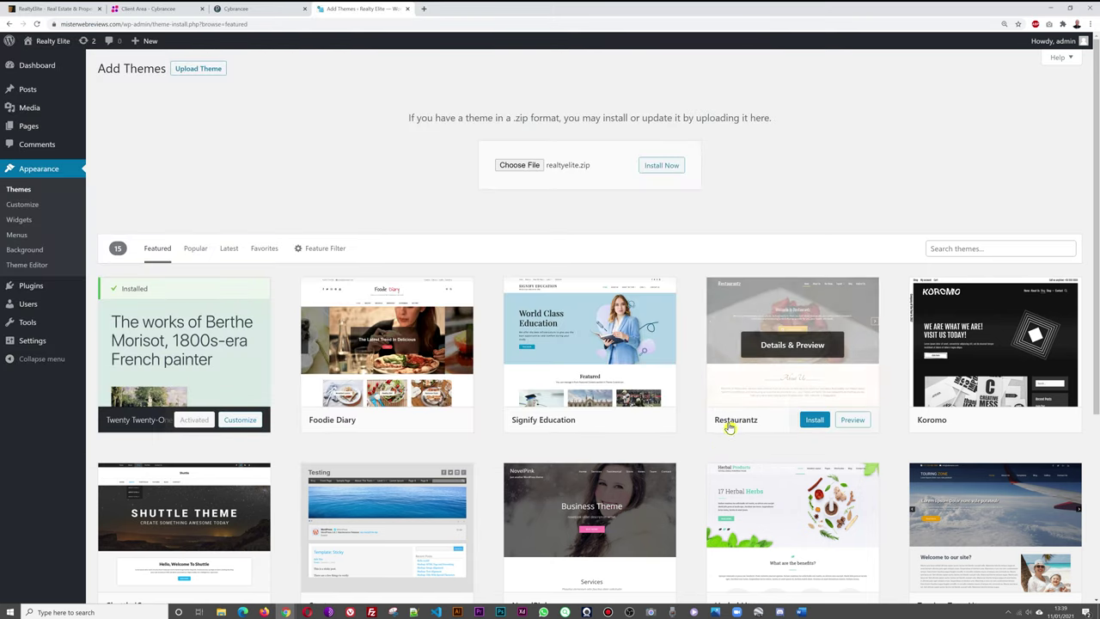
Install and activate RealtyElite, view the live site in a new tab, then return to Themes.
click(663, 169)
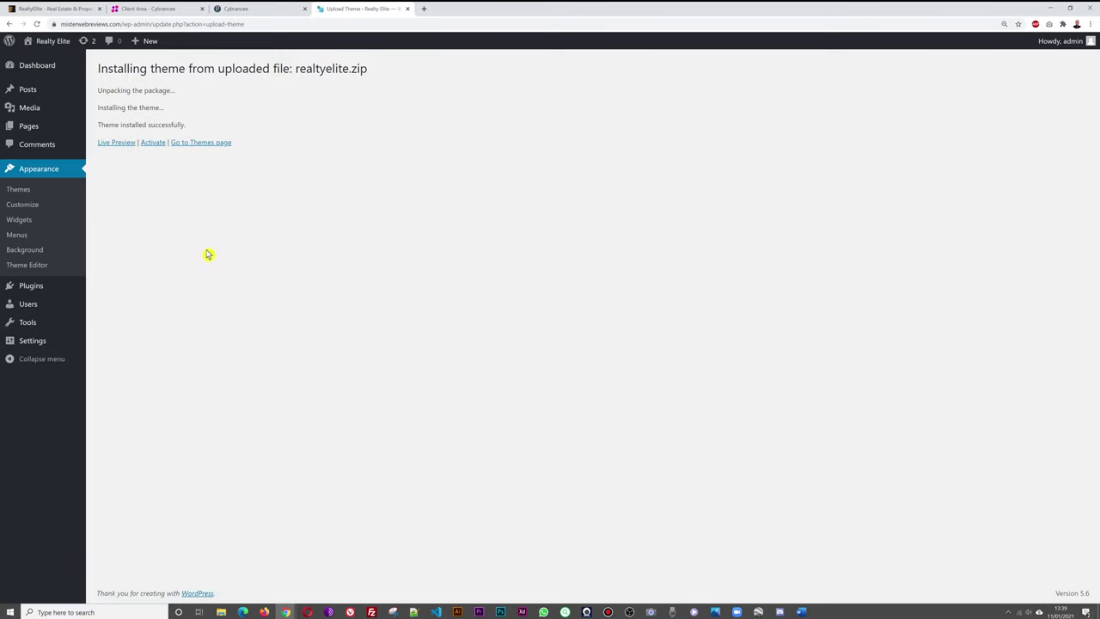
click(153, 143)
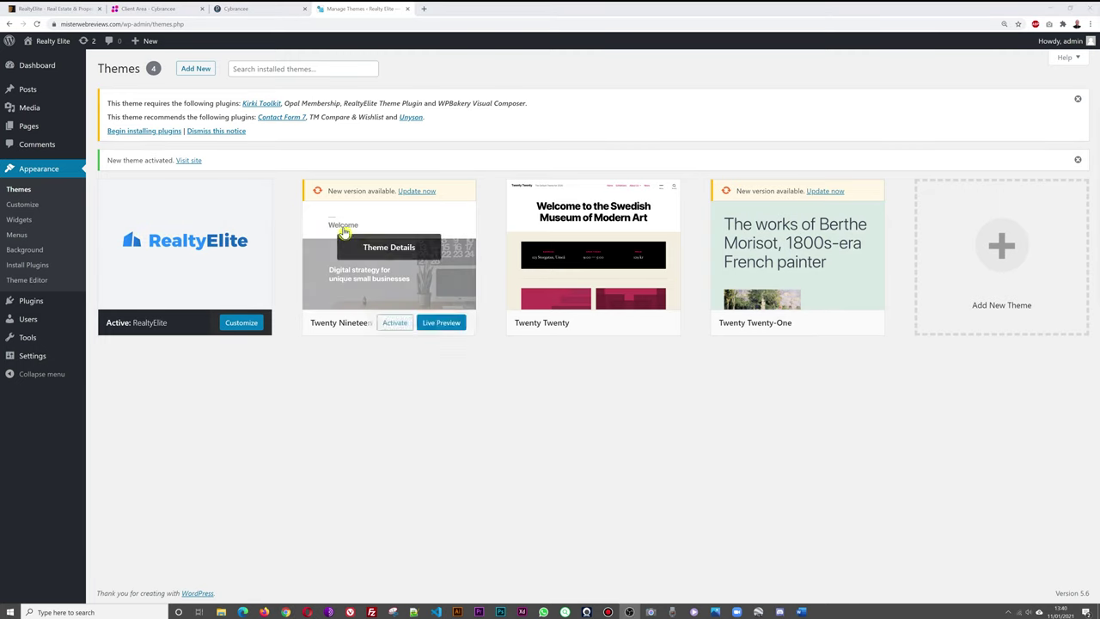
right_click(48, 40)
click(65, 47)
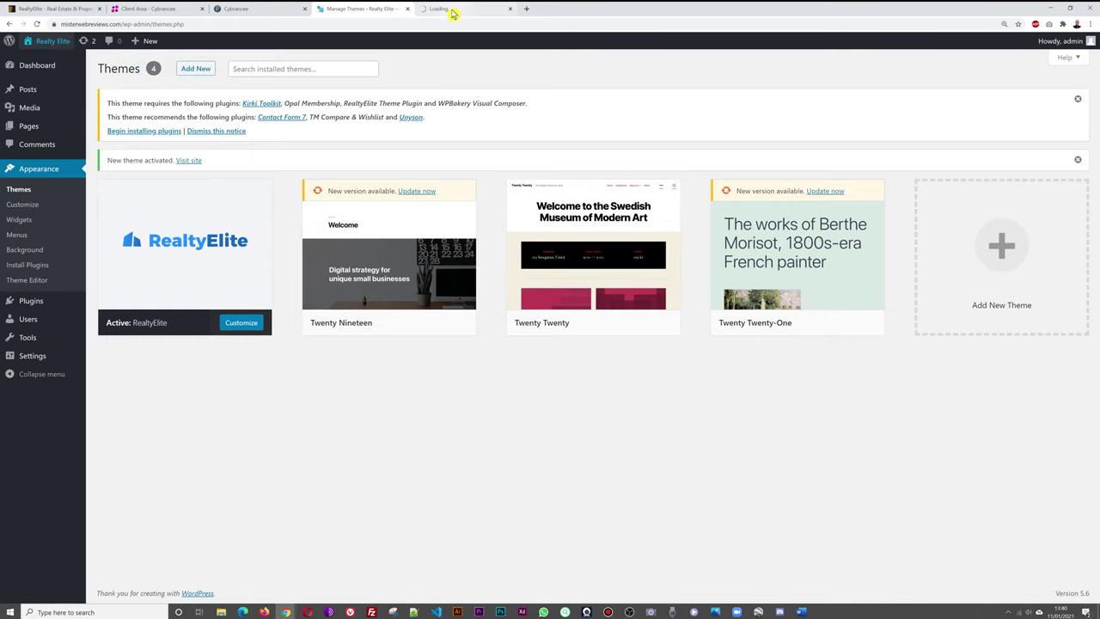
click(453, 13)
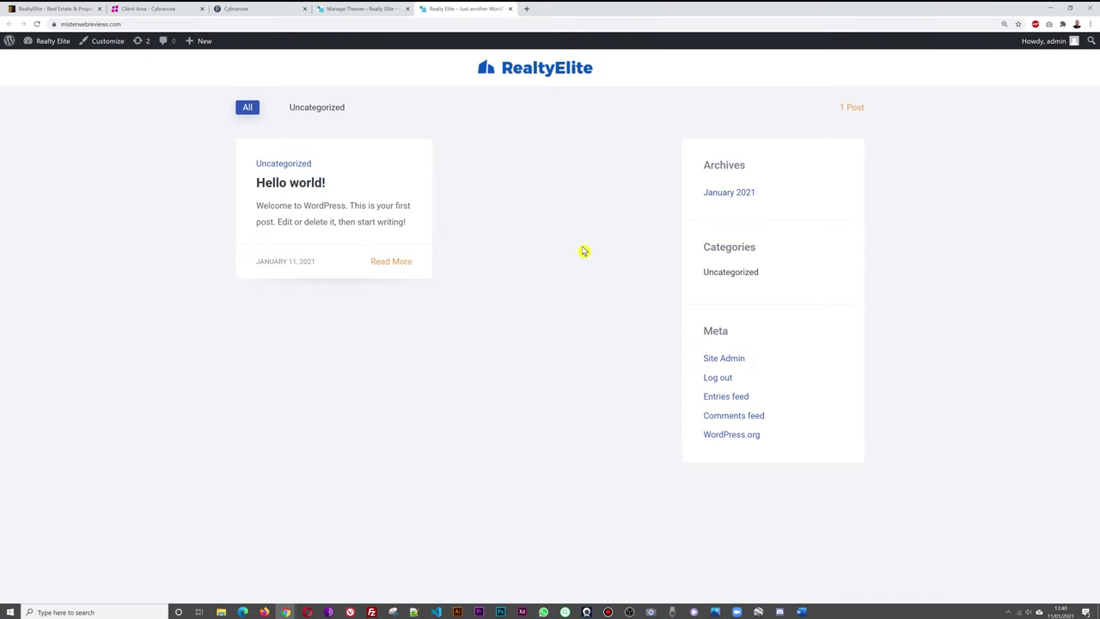
click(365, 12)
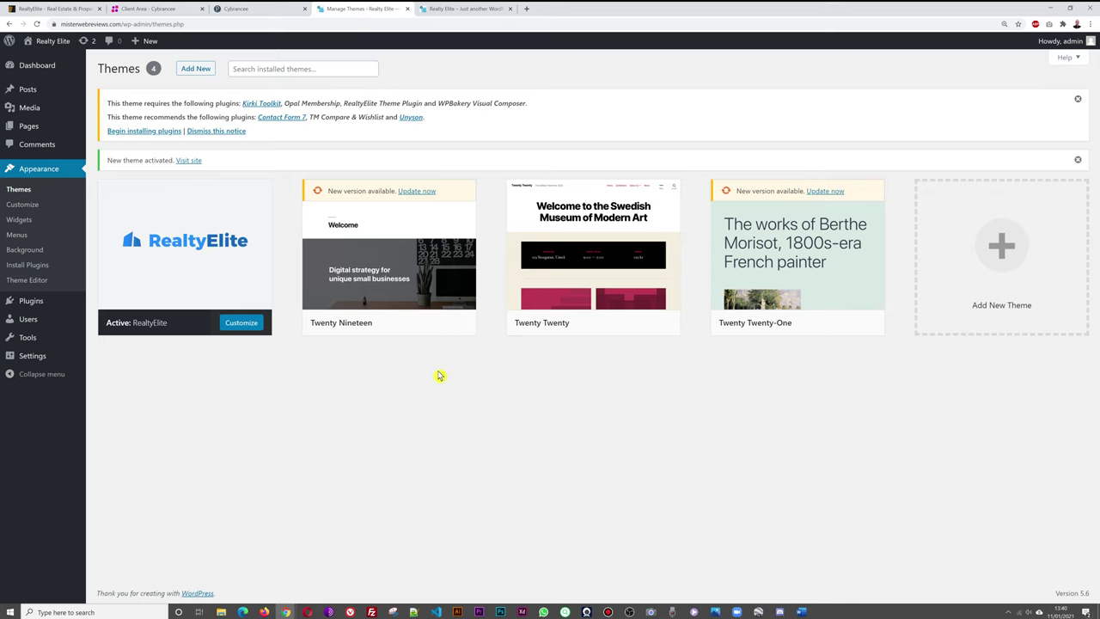
mouse_move(262, 272)
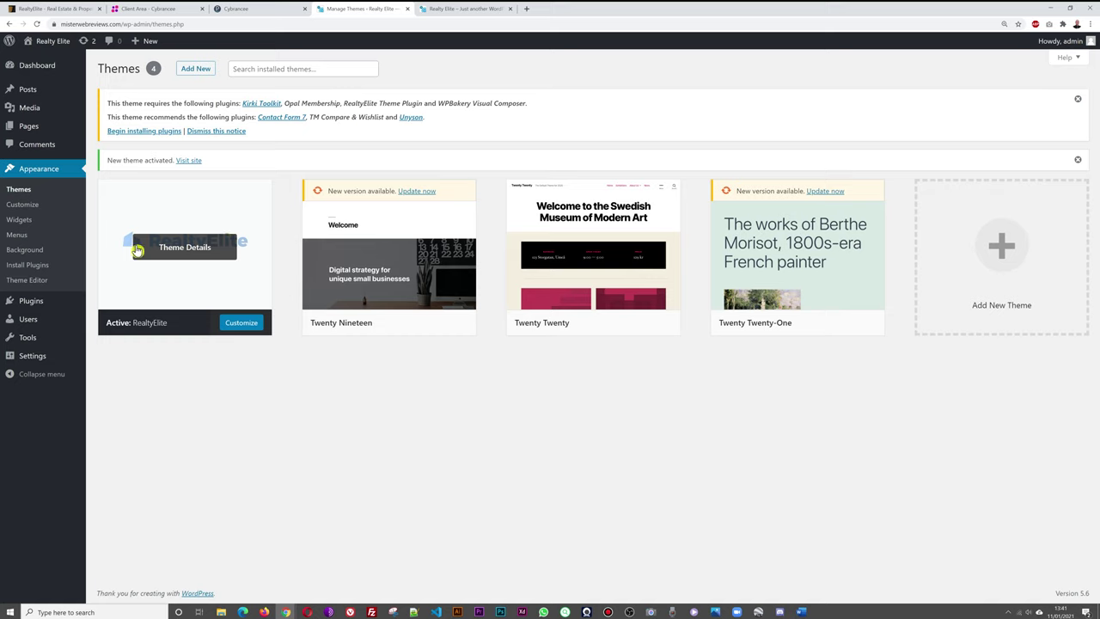
Bulk-install all seven plugins listed on the RealtyElite theme's Install Plugins page.
click(196, 249)
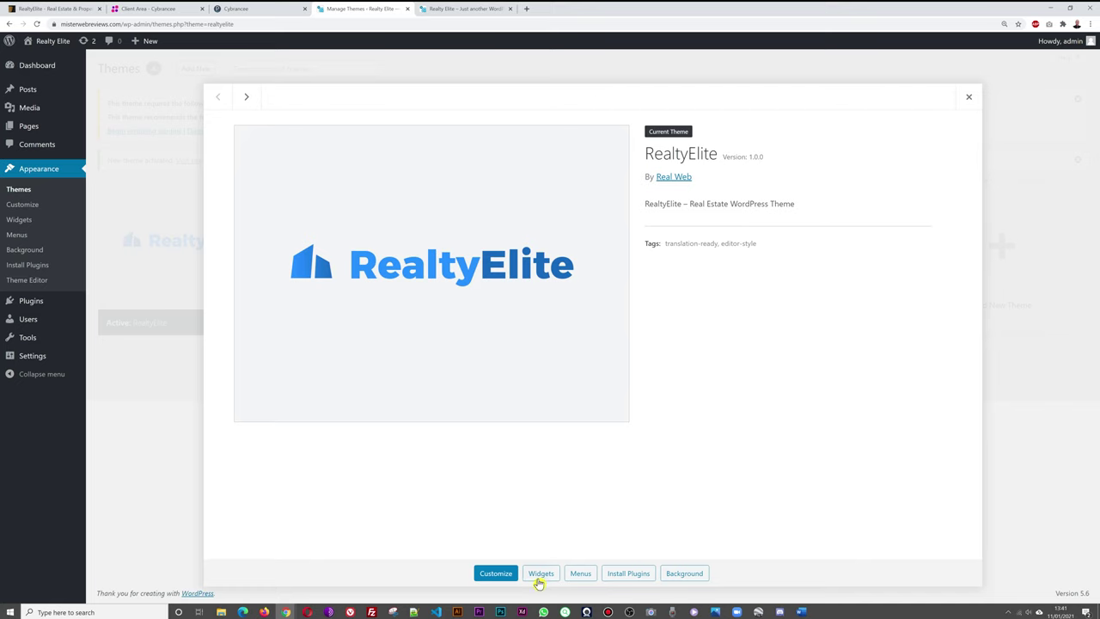
click(633, 576)
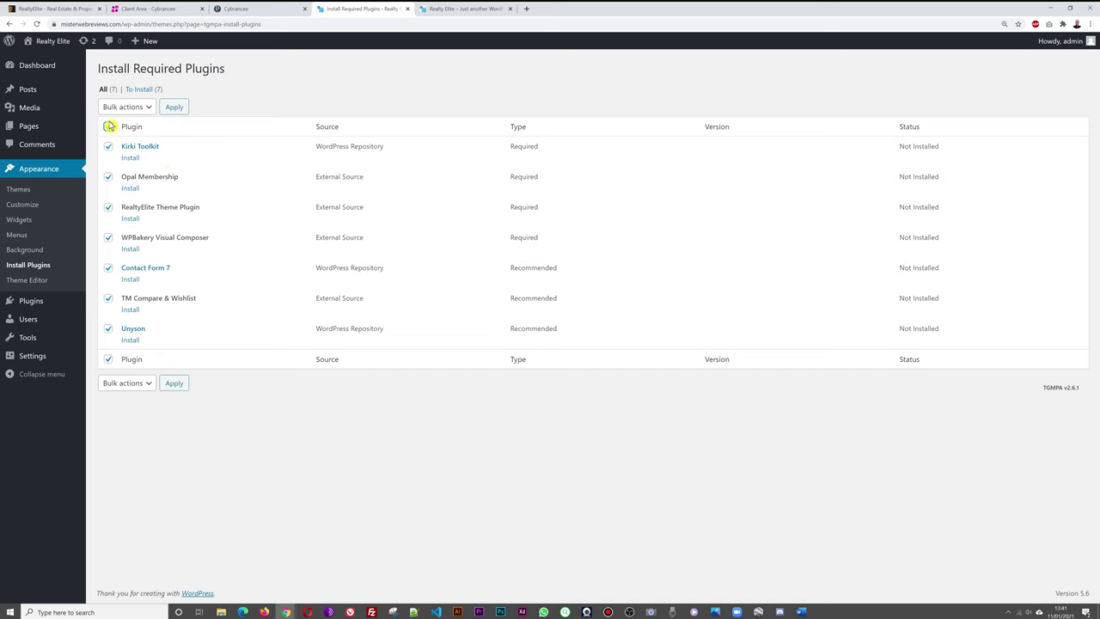
click(143, 110)
click(143, 110)
click(146, 109)
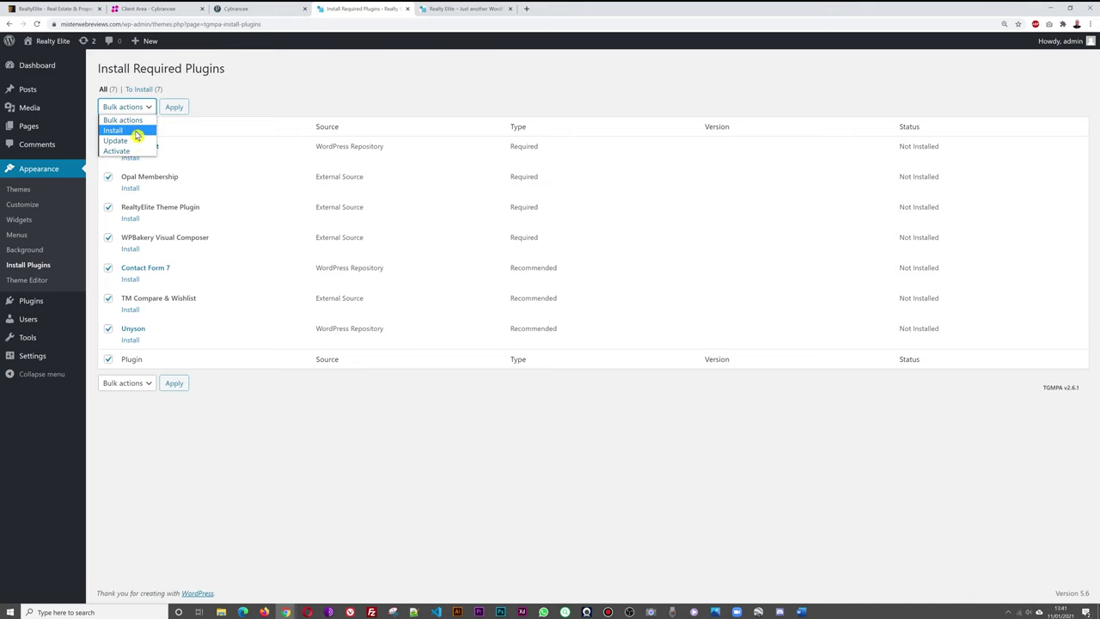
click(135, 137)
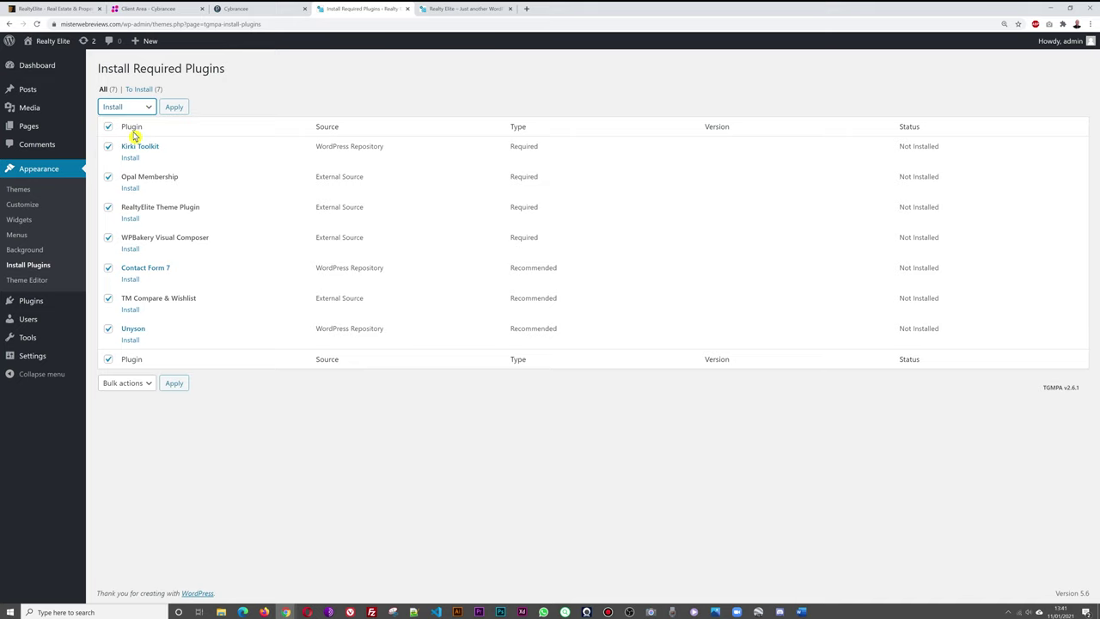
click(175, 107)
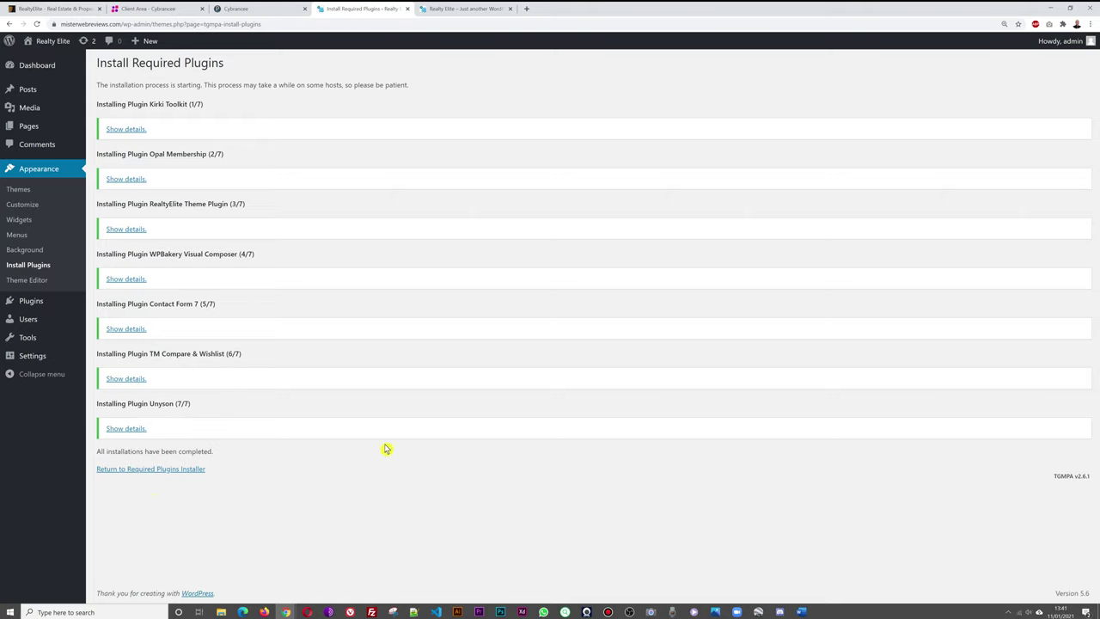
Return to the required plugins list and select all seven installed plugins for a bulk action.
click(176, 472)
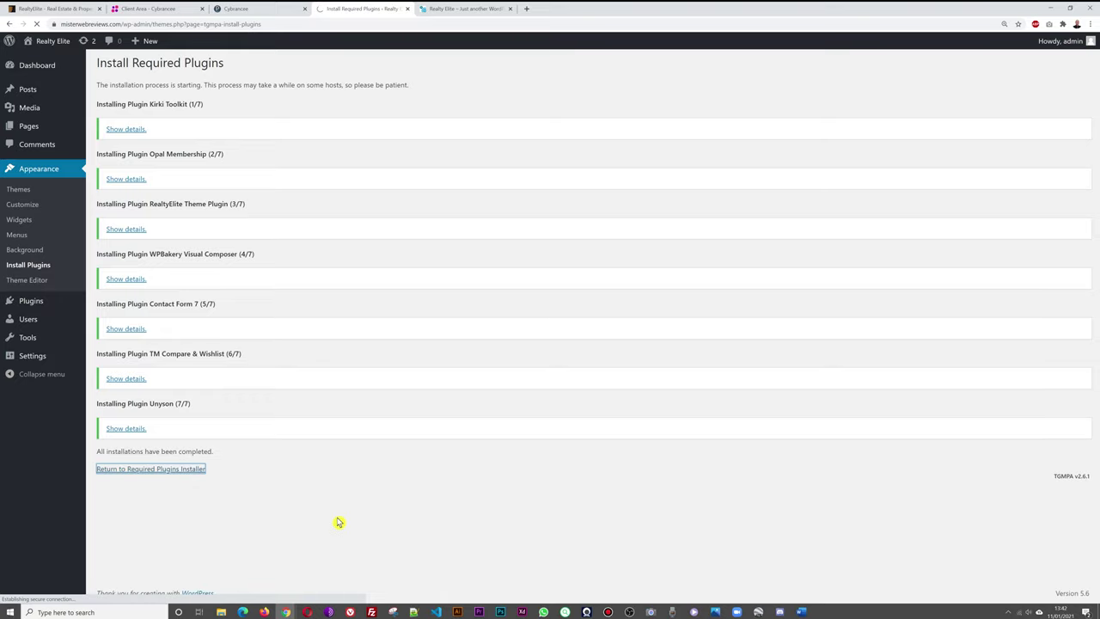
click(109, 129)
click(151, 107)
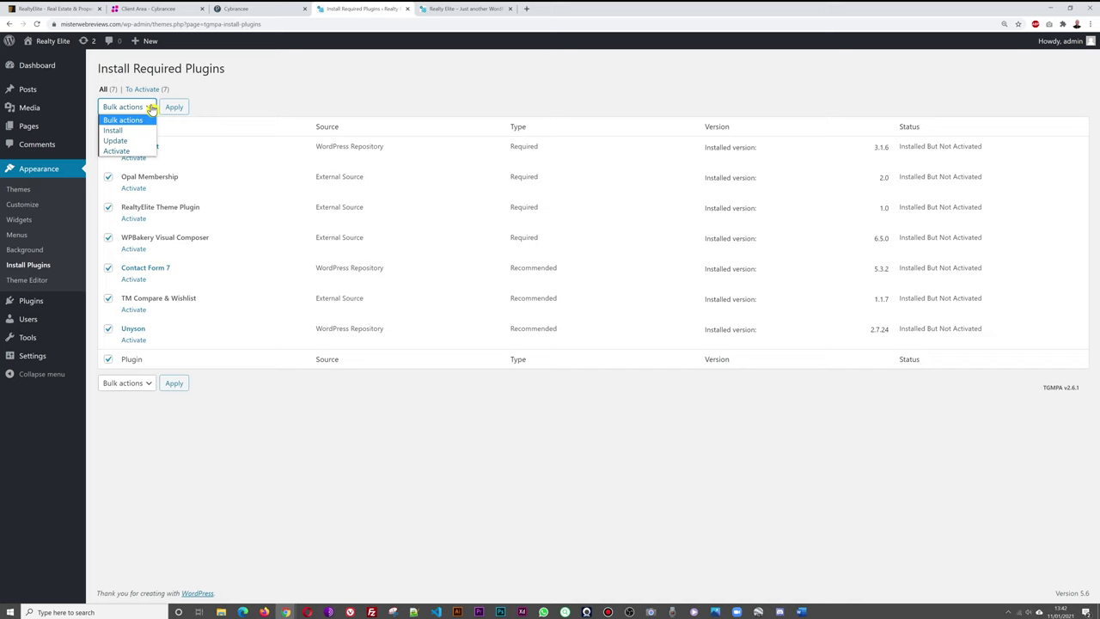
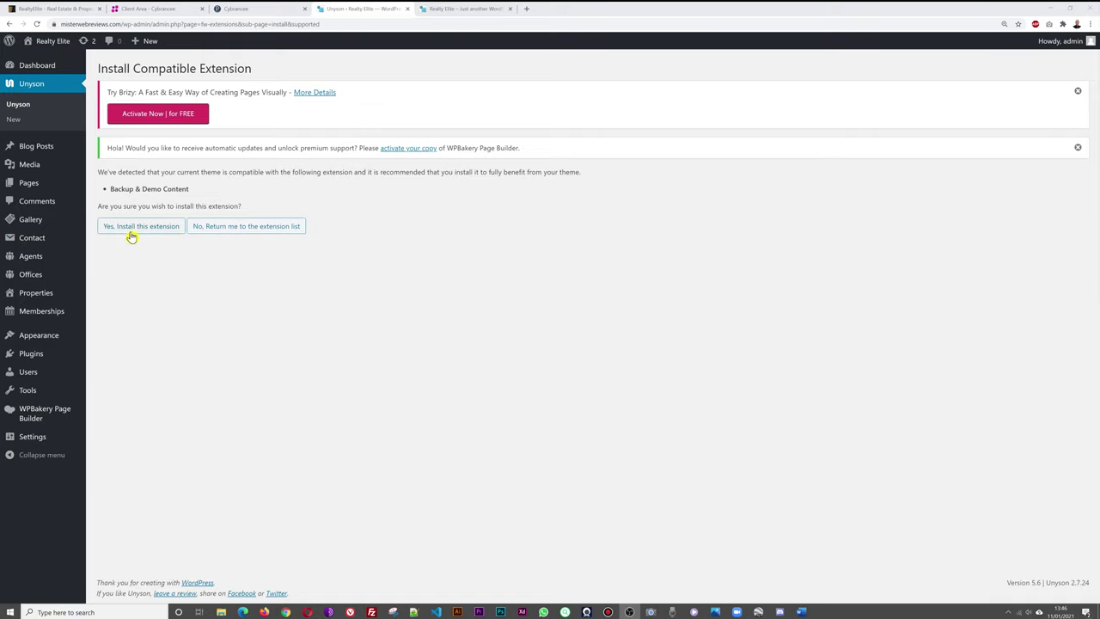
Install the Backup & Demo Content extension and return to the Unyson extensions list.
click(132, 229)
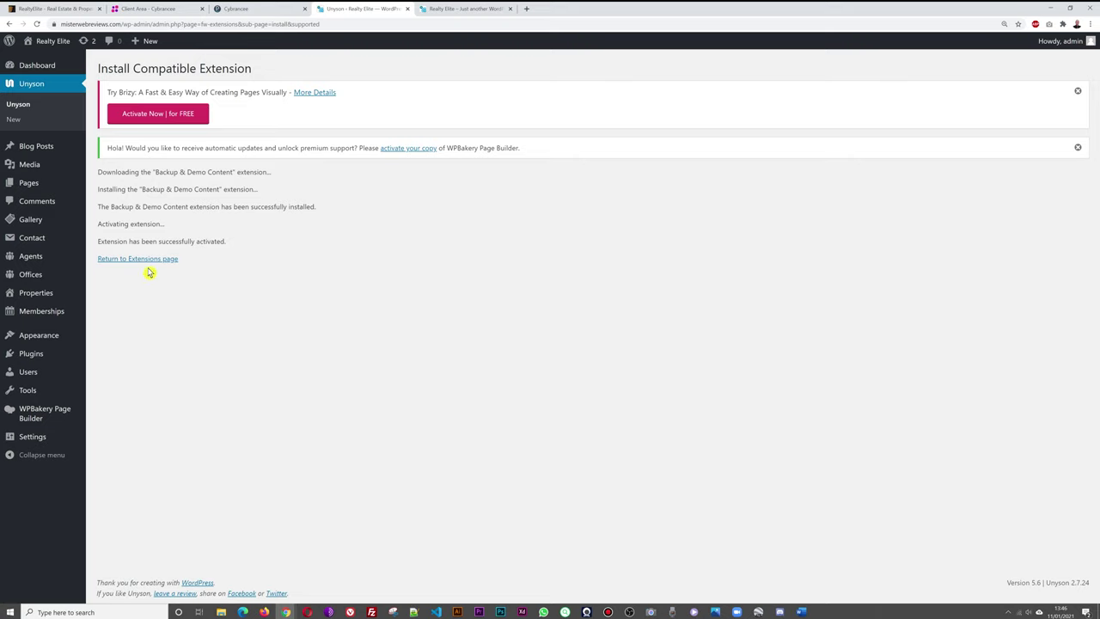
click(17, 108)
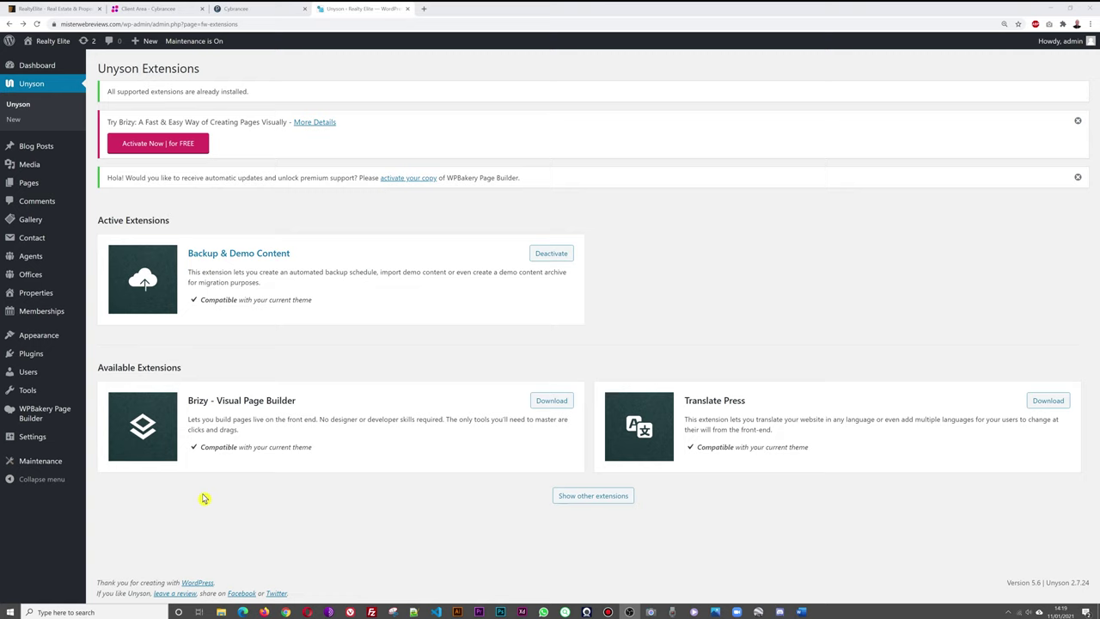
mouse_move(26, 392)
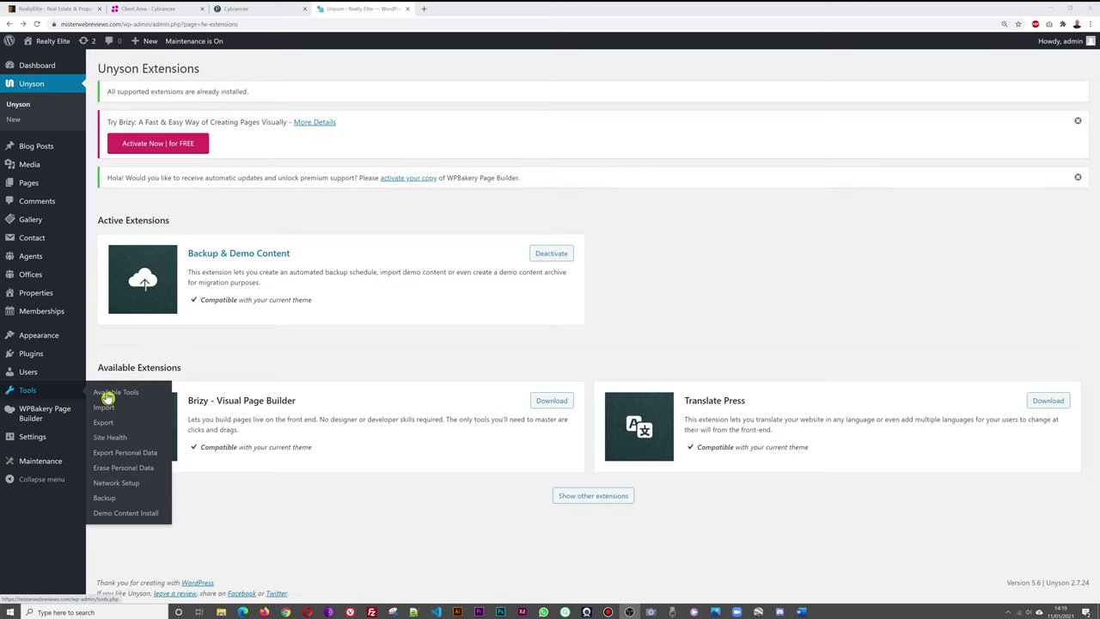
Install the RealtyElite Demo from Demo Content Install, confirming it replaces existing content.
click(126, 516)
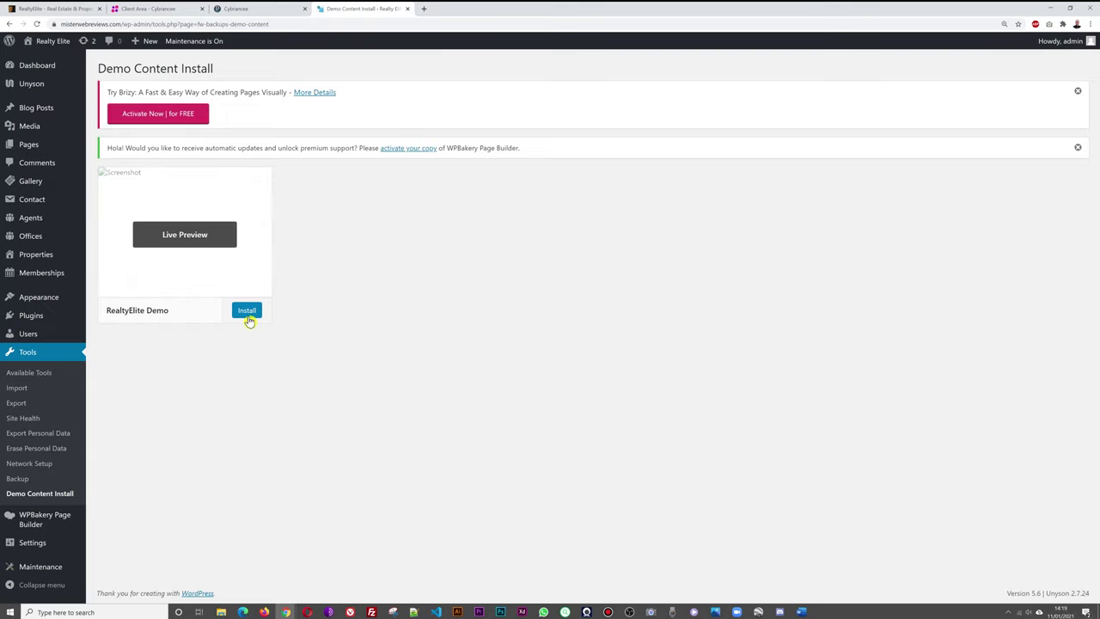
click(247, 311)
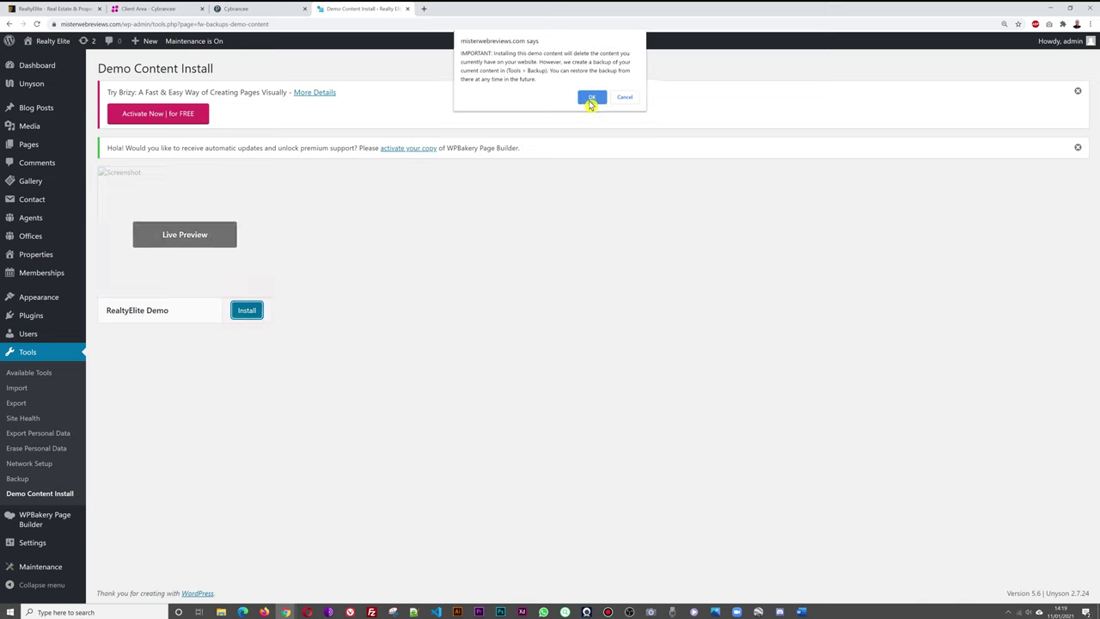
click(591, 100)
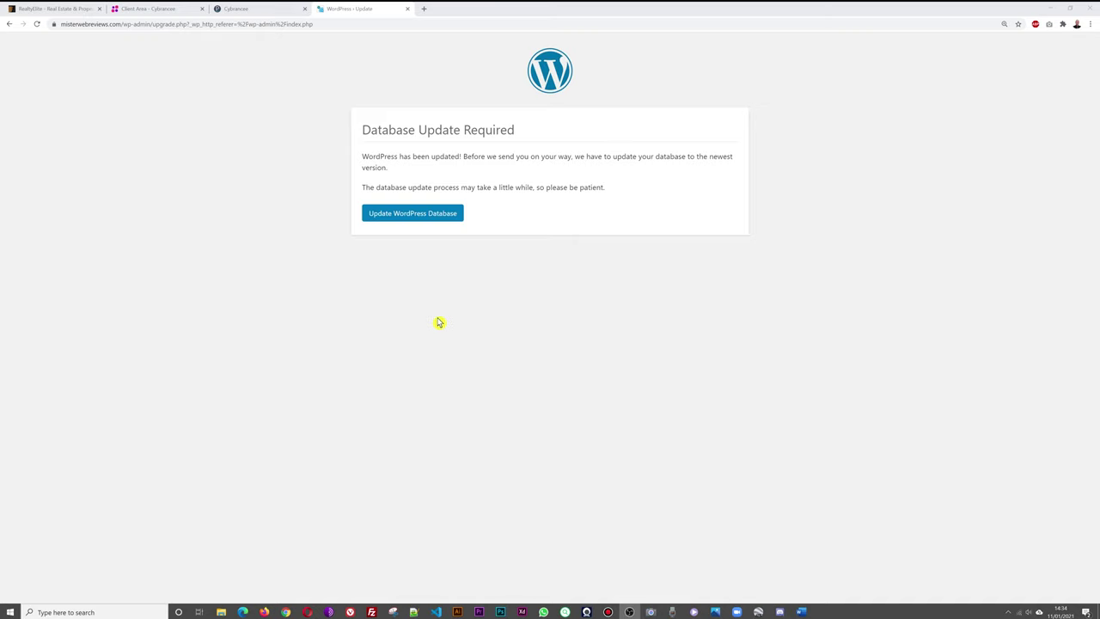
Update the WordPress database, continue to the Dashboard, and open the live site in a new tab.
click(429, 221)
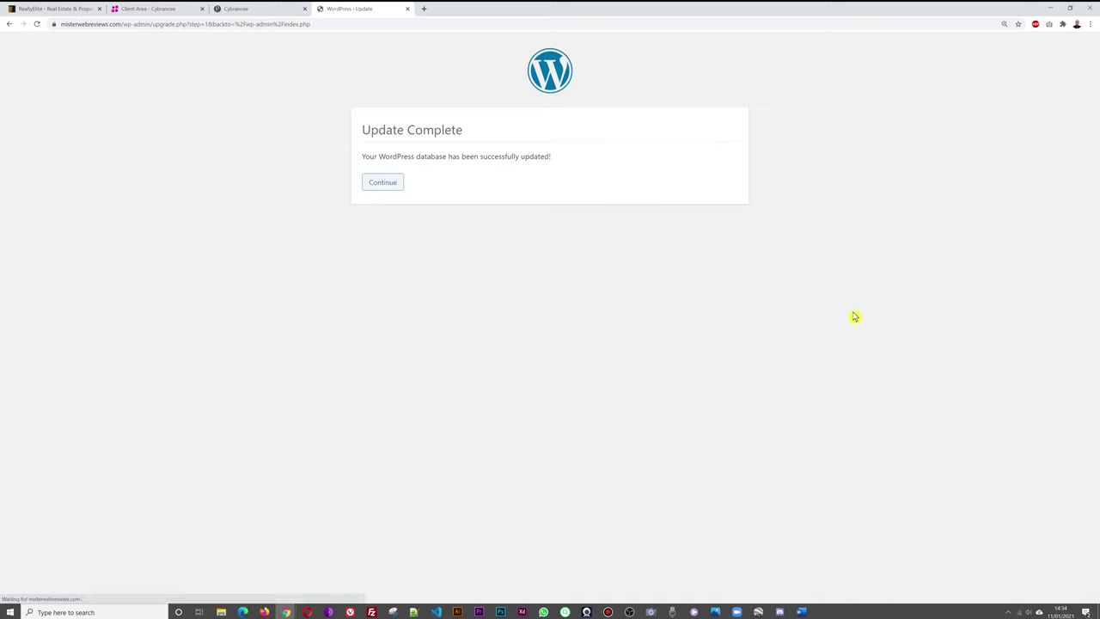
click(390, 185)
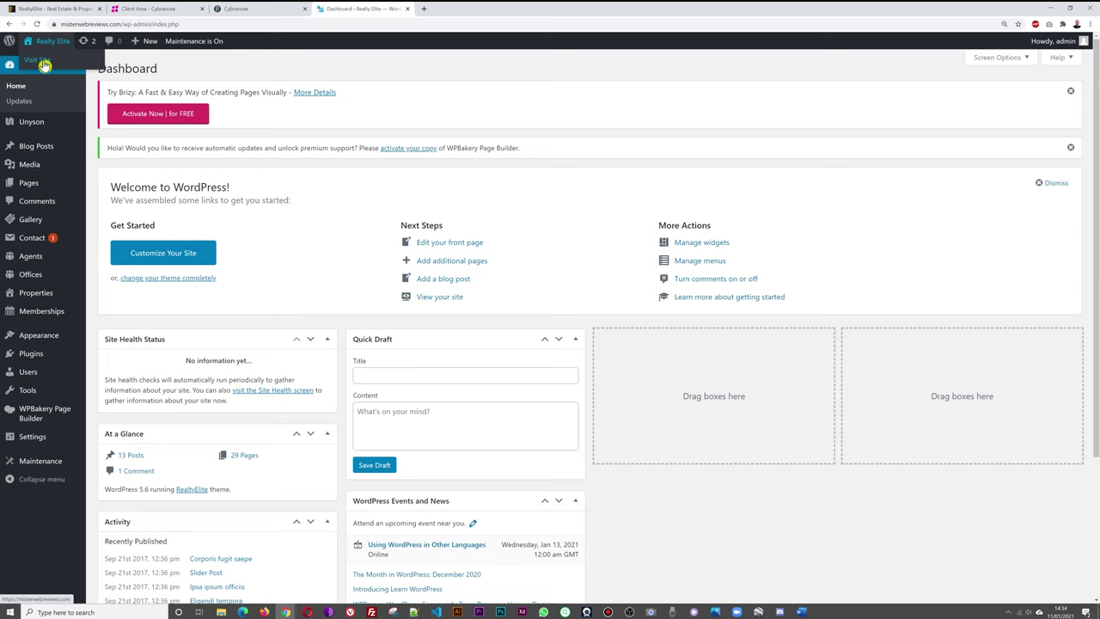
right_click(38, 60)
click(59, 67)
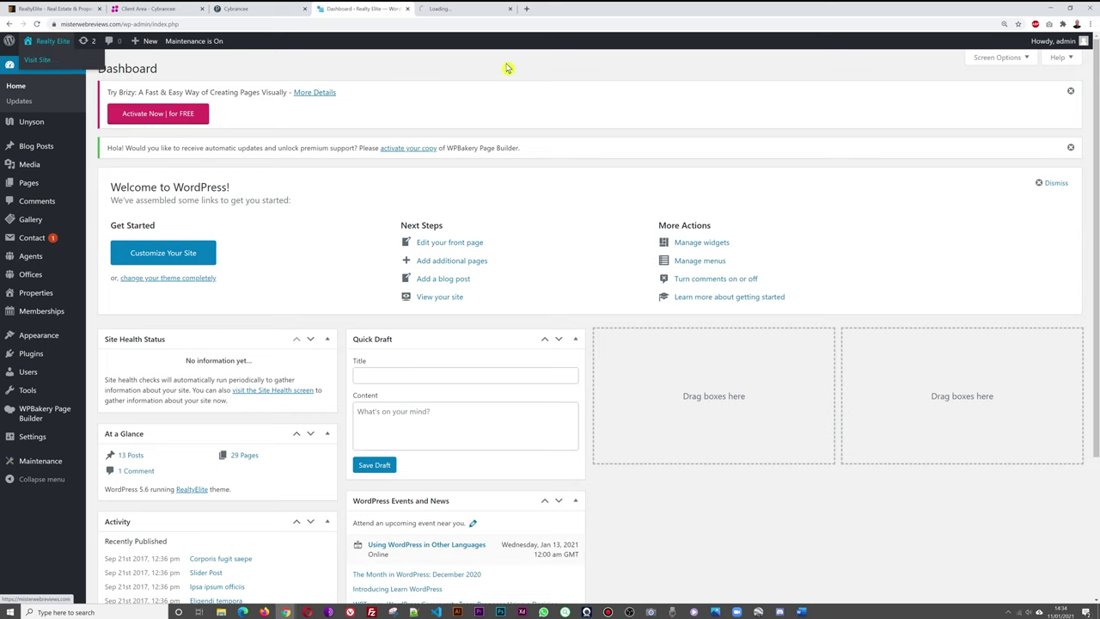
Switch to the site tab and scroll through the imported RealtyElite front page.
click(456, 11)
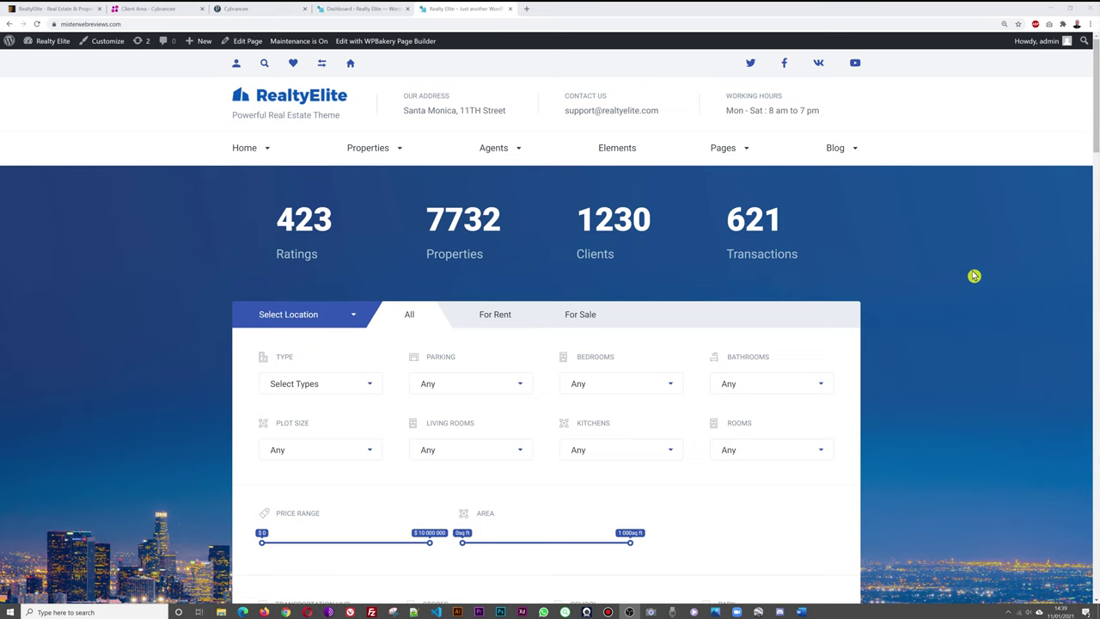
scroll(972, 275, down, 1)
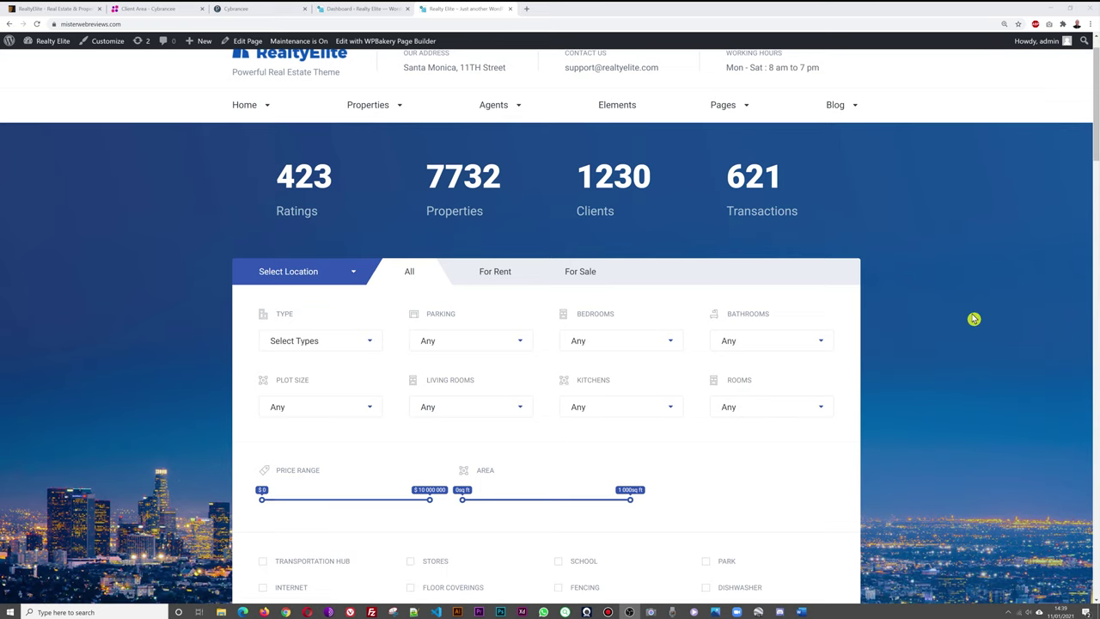
scroll(980, 316, down, 2)
scroll(986, 314, down, 6)
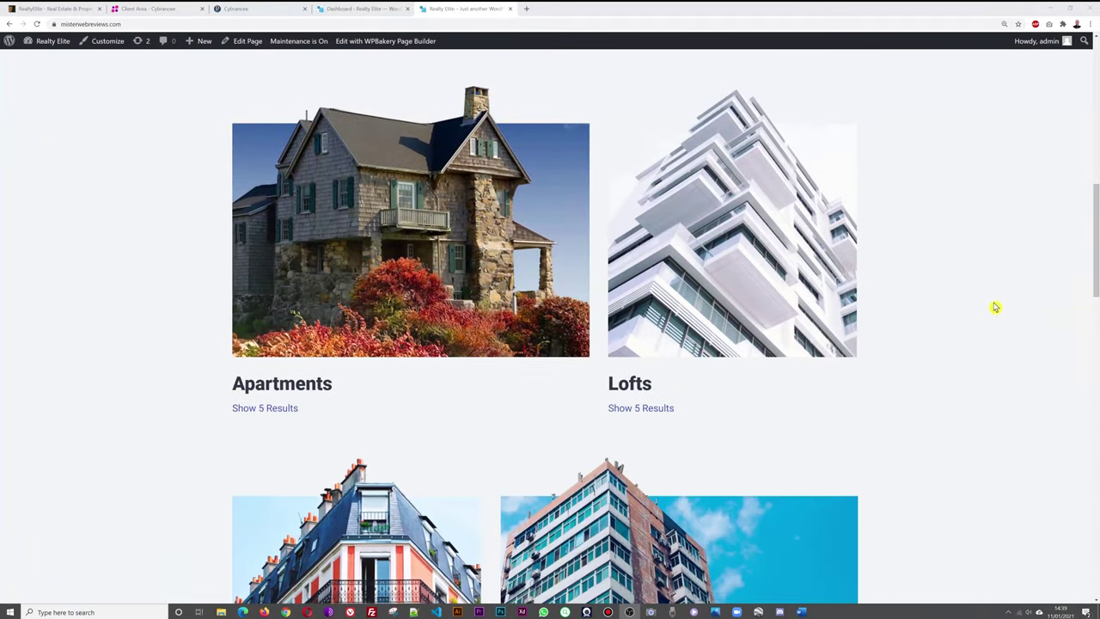
scroll(1010, 308, down, 1)
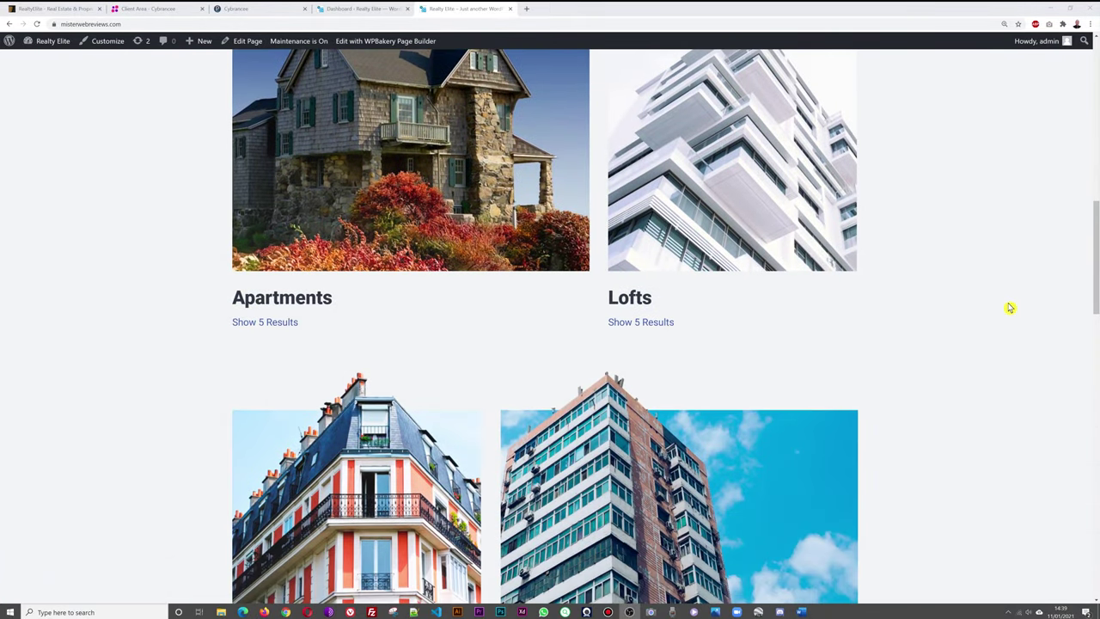
scroll(1010, 307, down, 1)
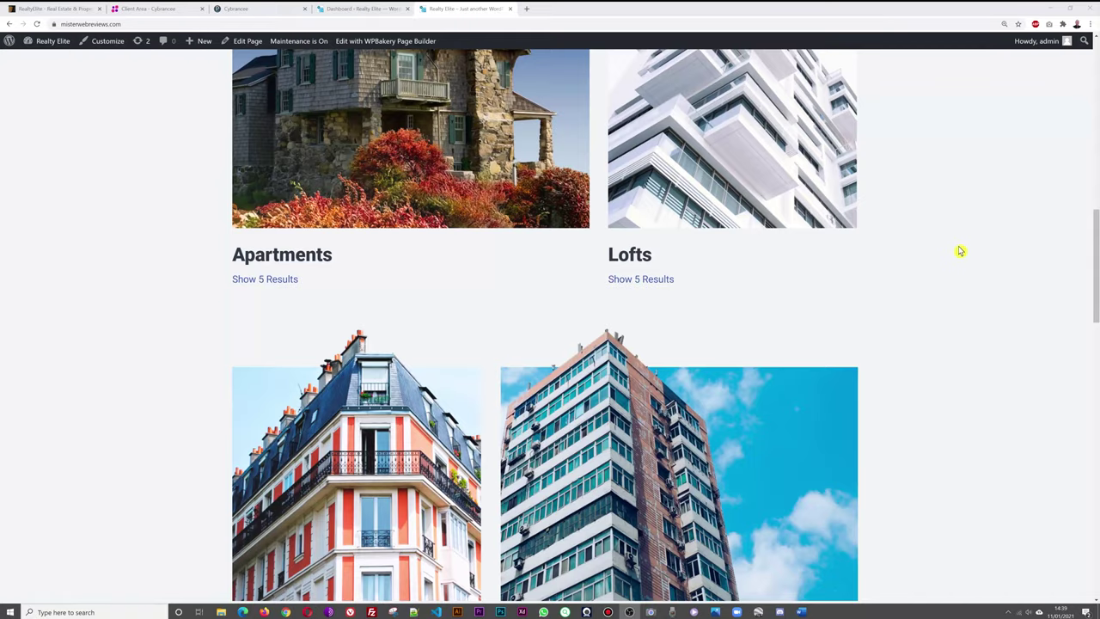
scroll(971, 251, down, 6)
scroll(997, 254, up, 1)
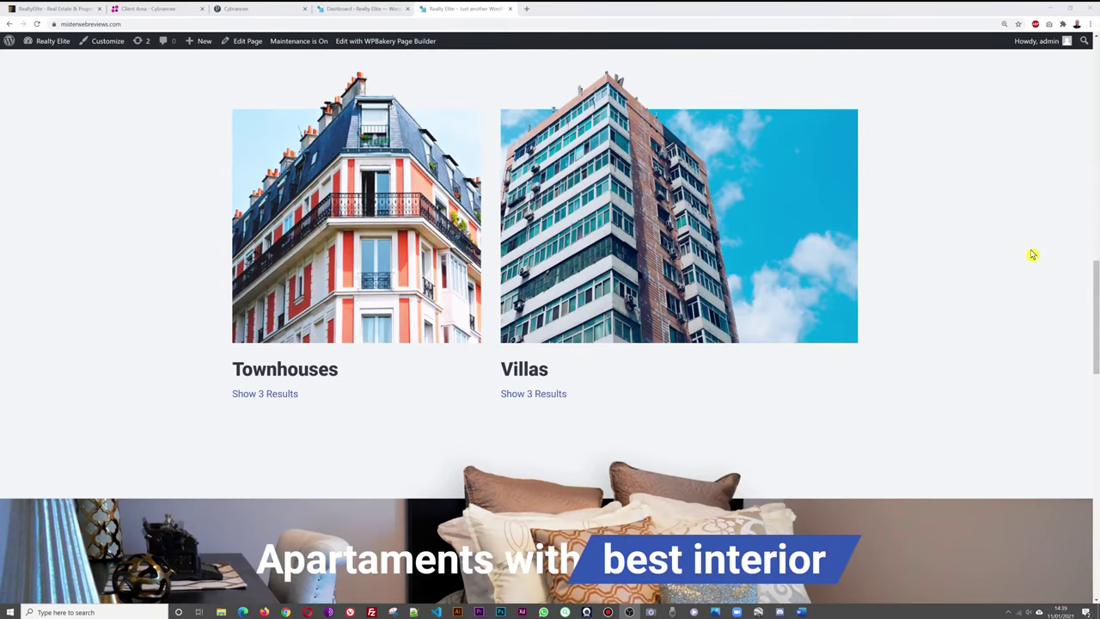
scroll(1038, 278, up, 4)
scroll(1038, 278, down, 10)
scroll(1039, 278, down, 3)
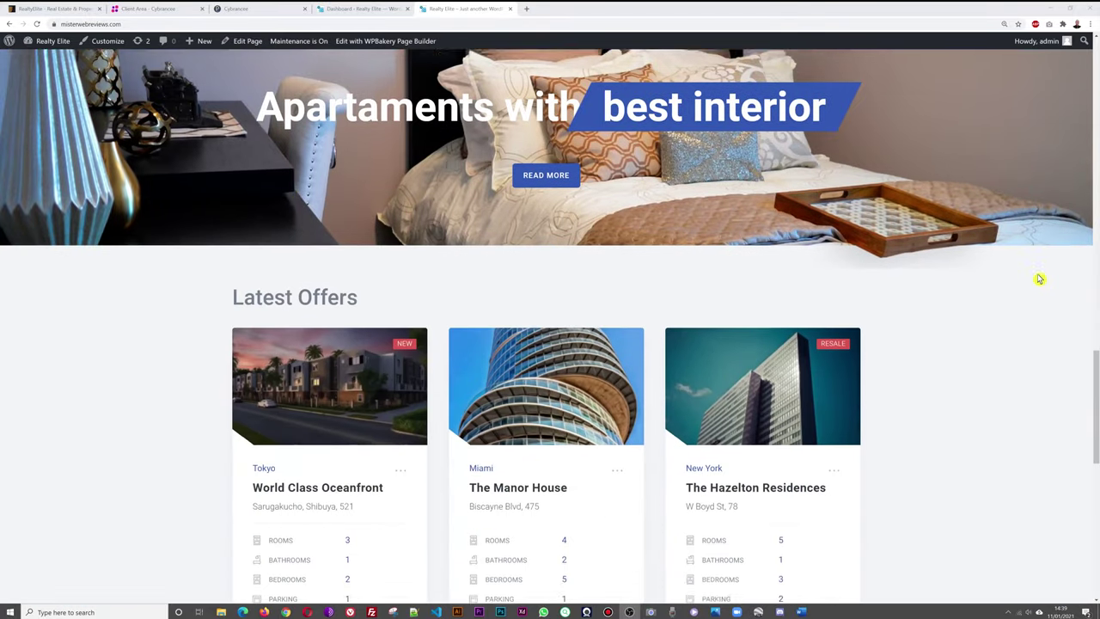
scroll(971, 335, down, 3)
scroll(982, 311, down, 3)
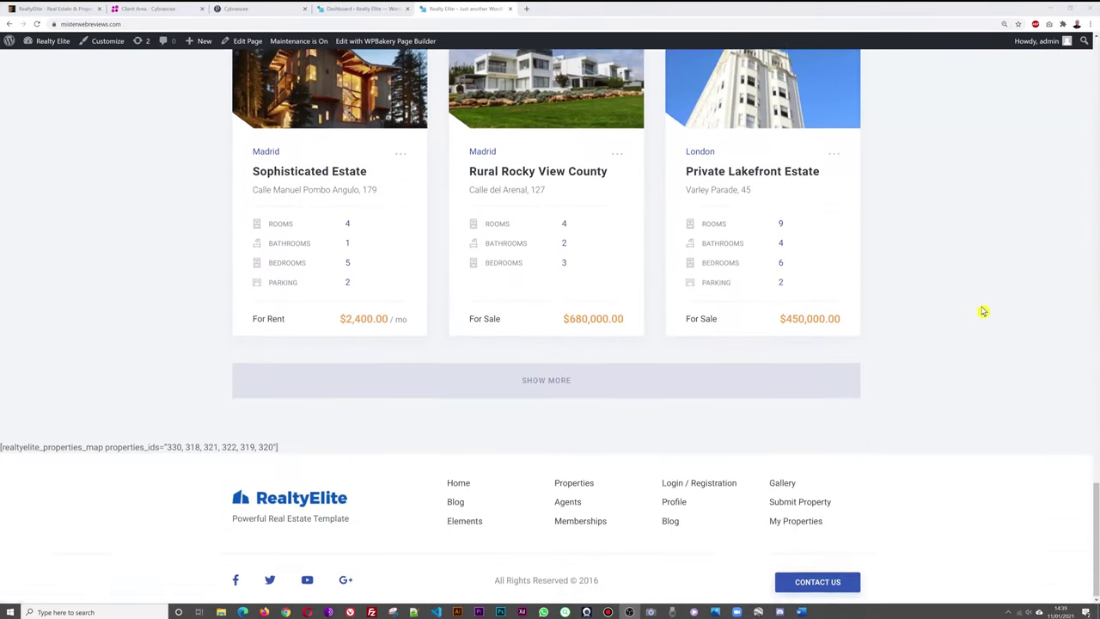
scroll(945, 361, up, 1)
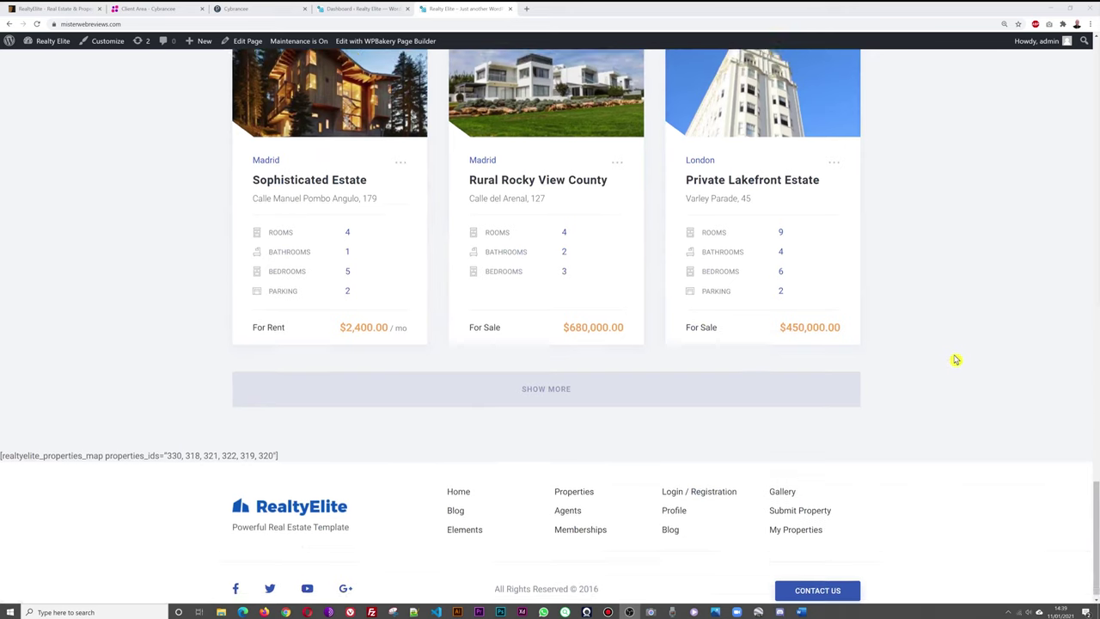
Load more property offers with Show More, then scroll back to the top.
click(567, 425)
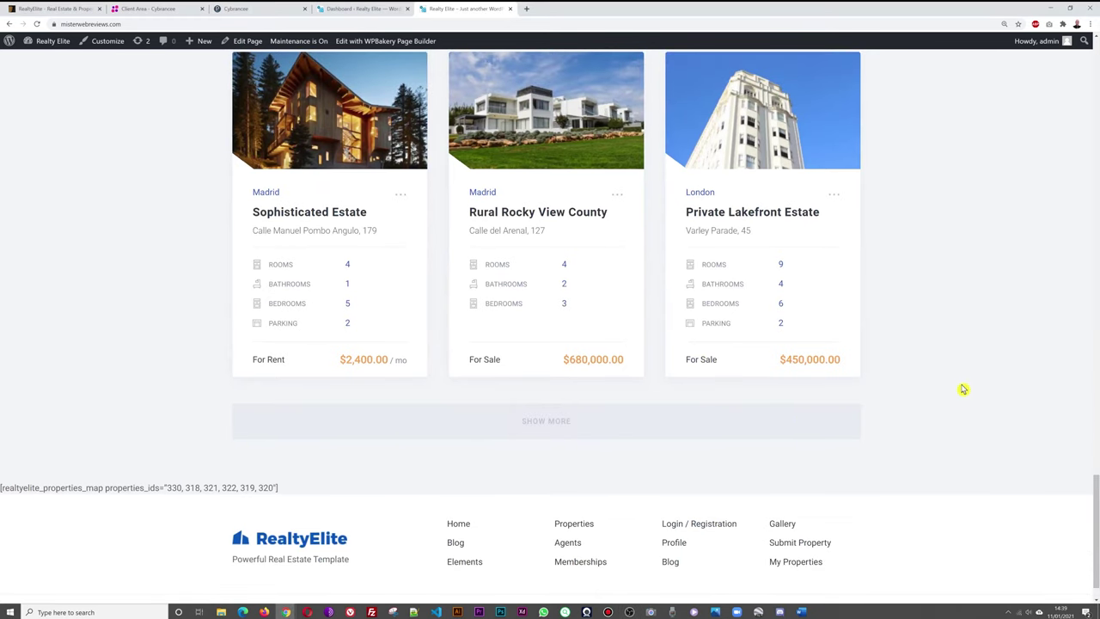
scroll(974, 393, down, 6)
scroll(975, 393, down, 8)
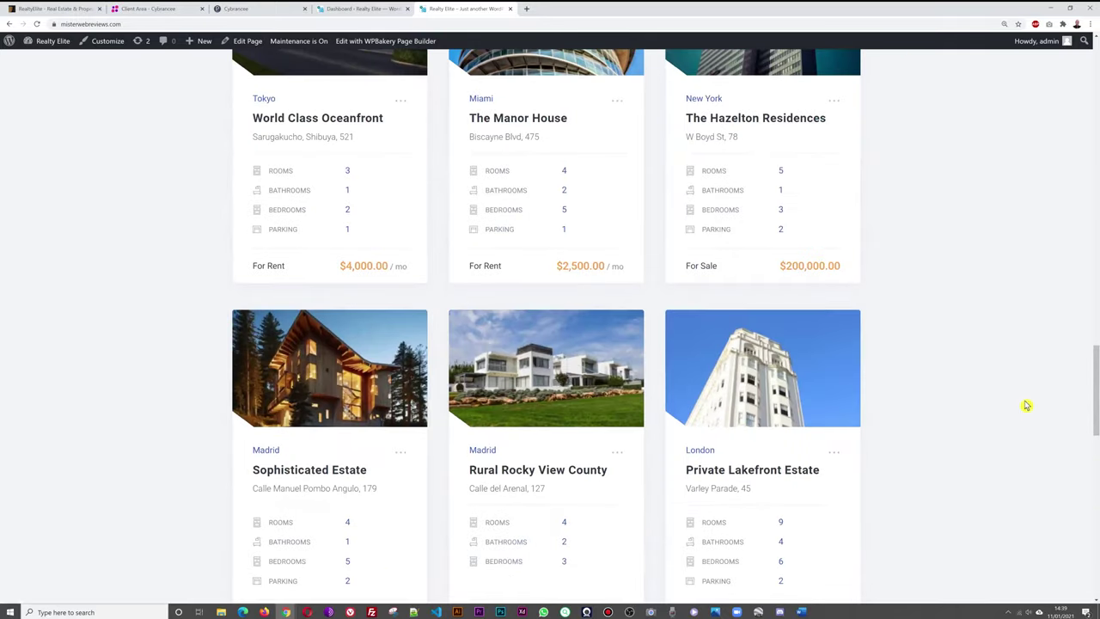
scroll(1026, 406, up, 7)
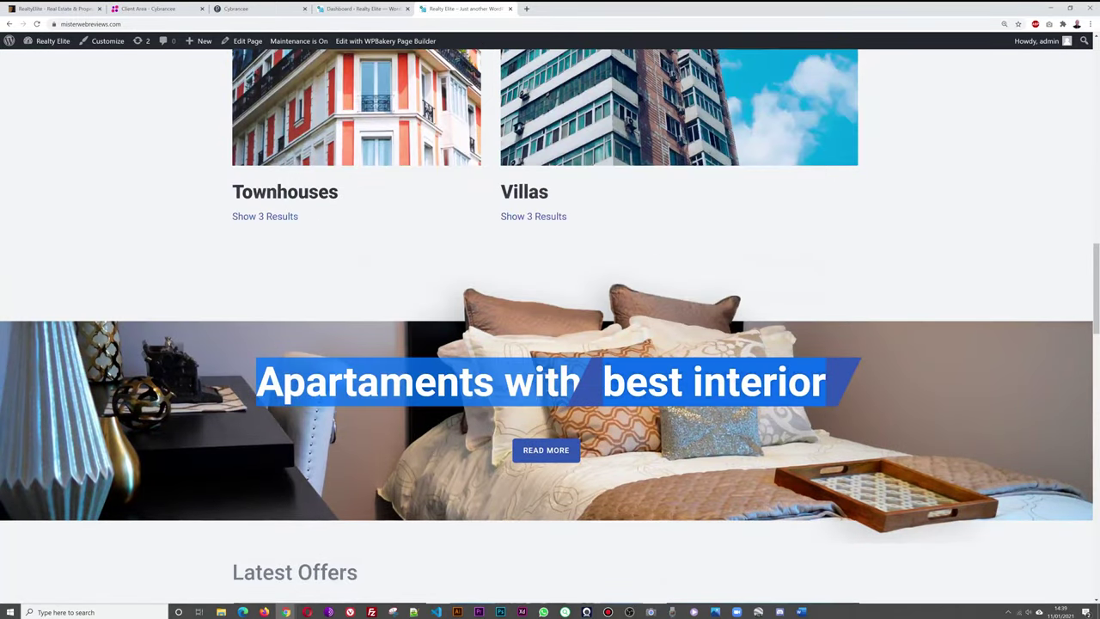
triple_click(1003, 258)
scroll(1007, 267, up, 11)
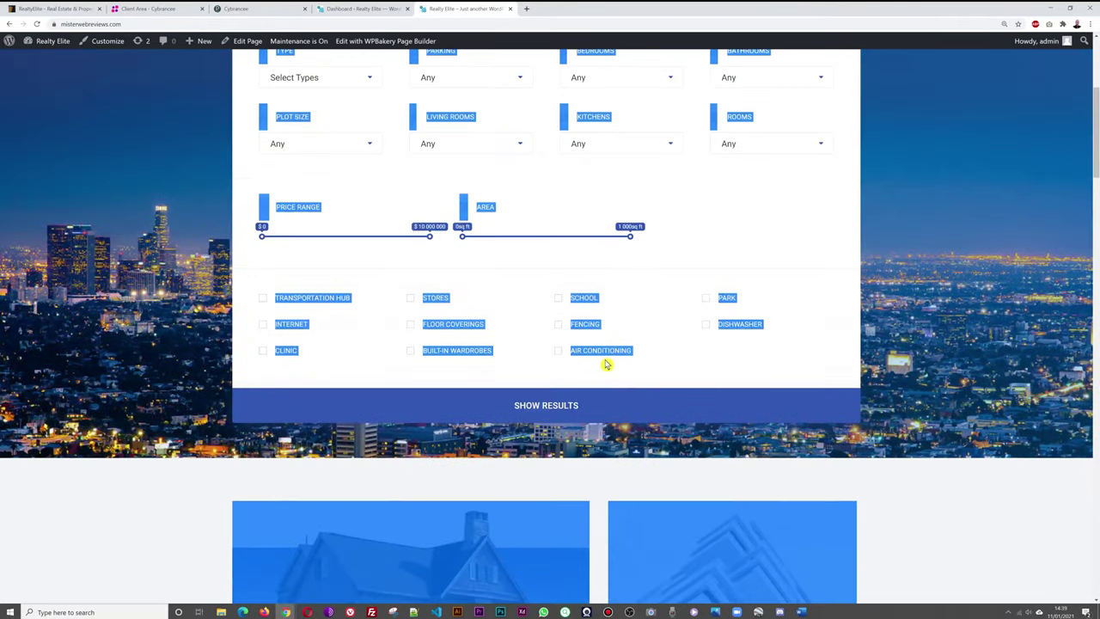
click(651, 351)
scroll(651, 353, up, 4)
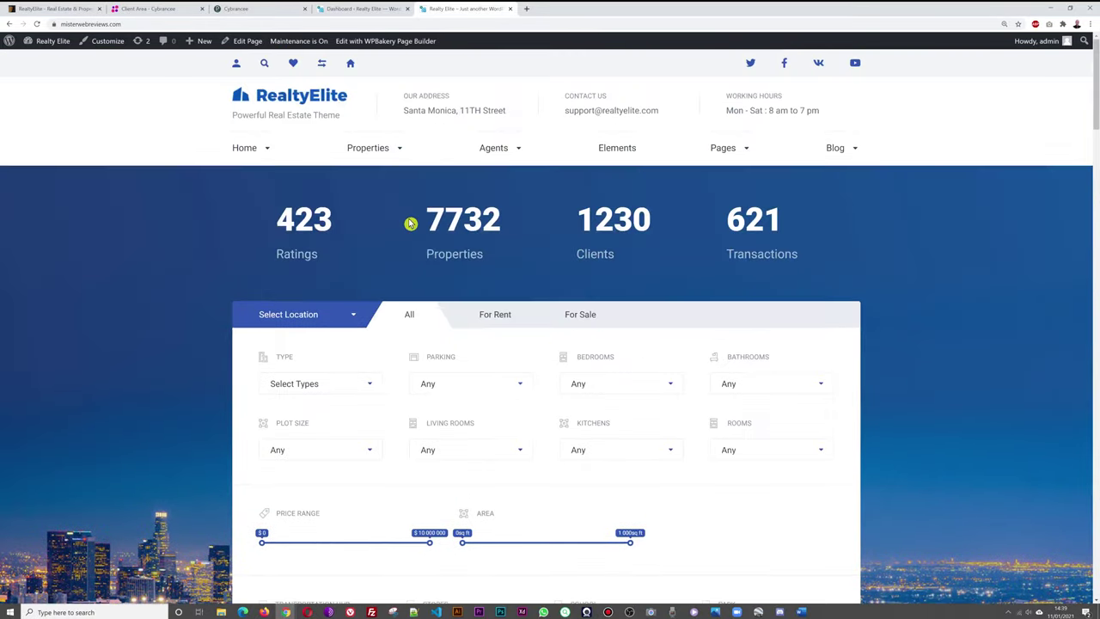
mouse_move(274, 154)
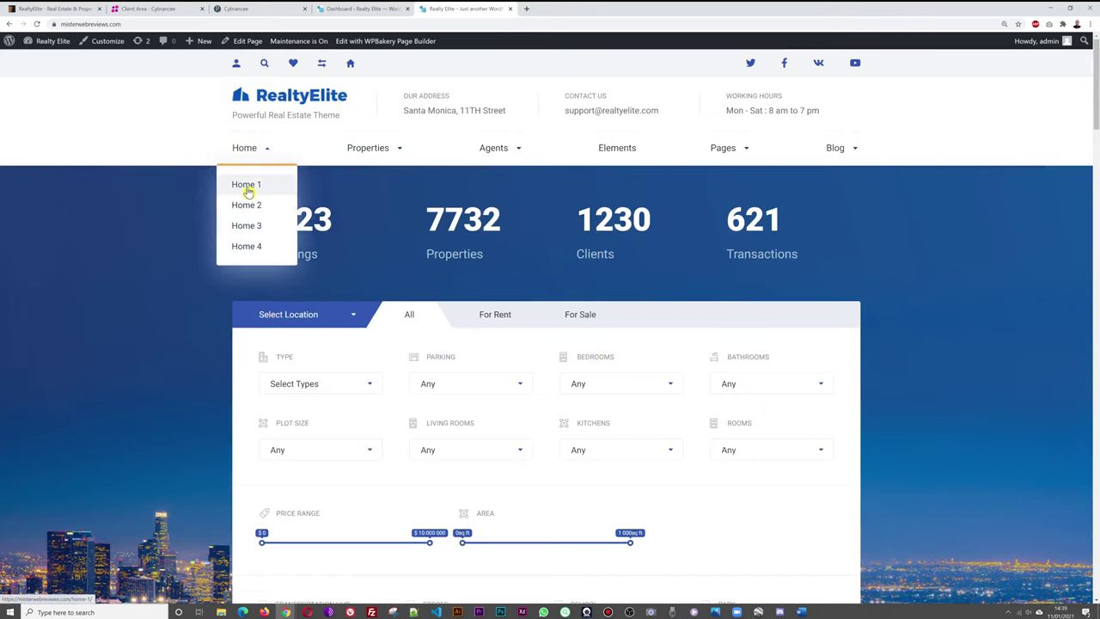
Browse the Home 1 demo layout, then switch to the Home 2 layout.
click(244, 185)
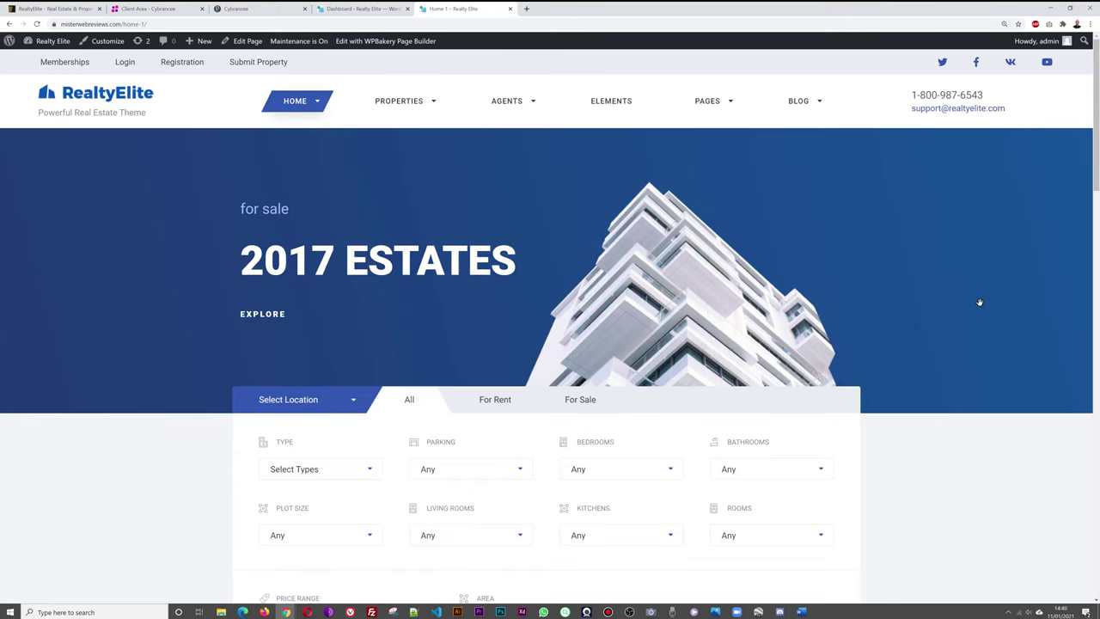
scroll(979, 303, down, 10)
scroll(984, 307, up, 3)
scroll(984, 308, down, 3)
scroll(984, 310, down, 8)
scroll(984, 309, up, 15)
mouse_move(319, 109)
click(301, 153)
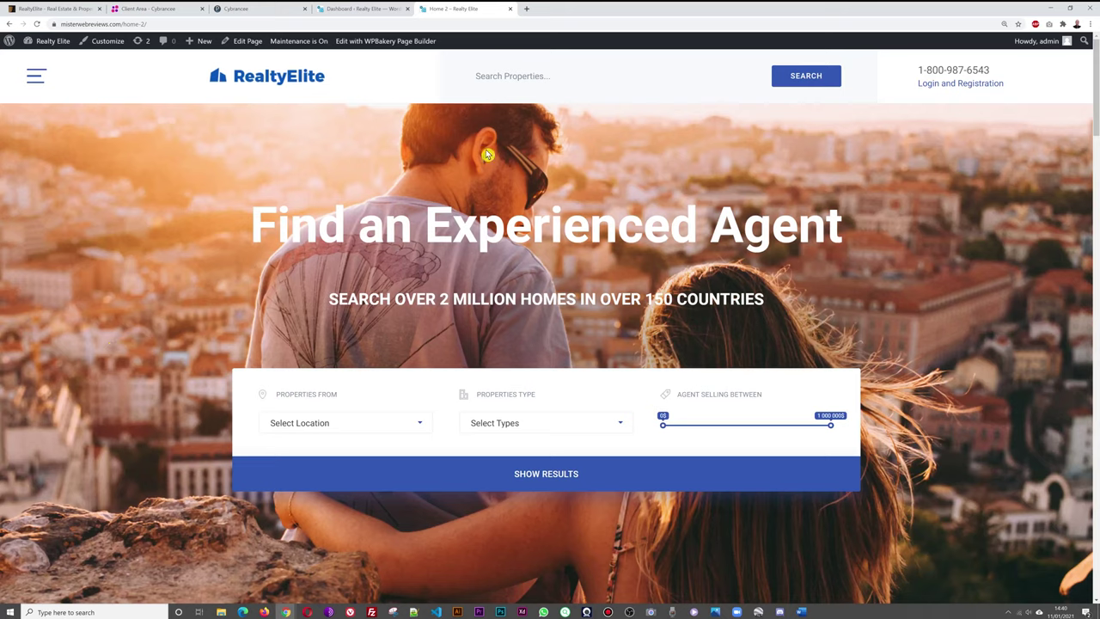
Toggle the slide-out navigation menu and scroll through the Home 2 page.
click(37, 79)
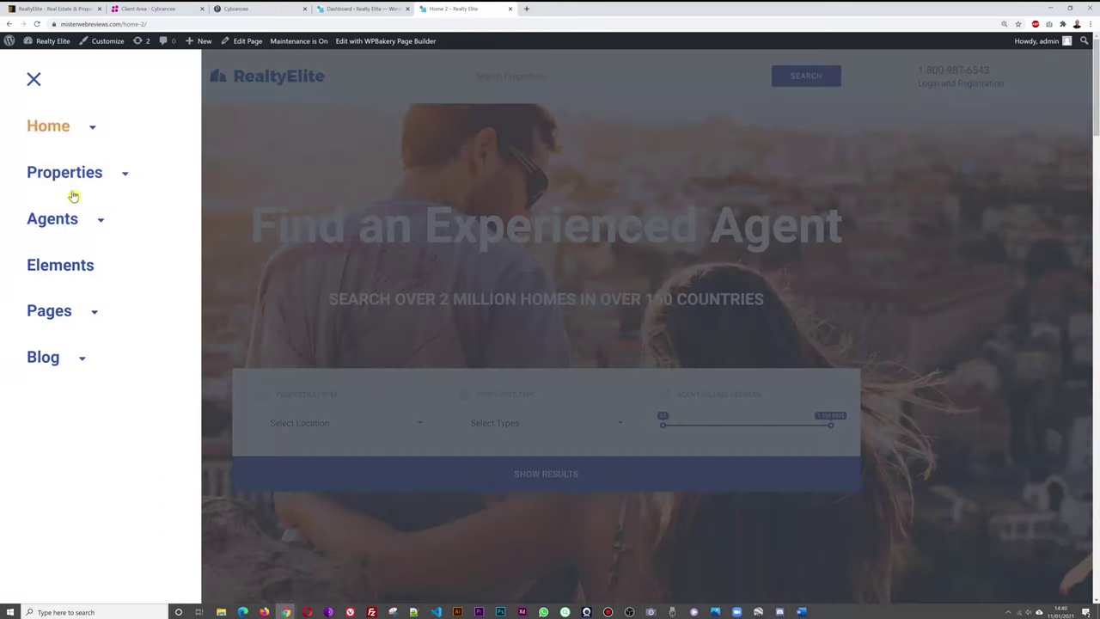
click(33, 81)
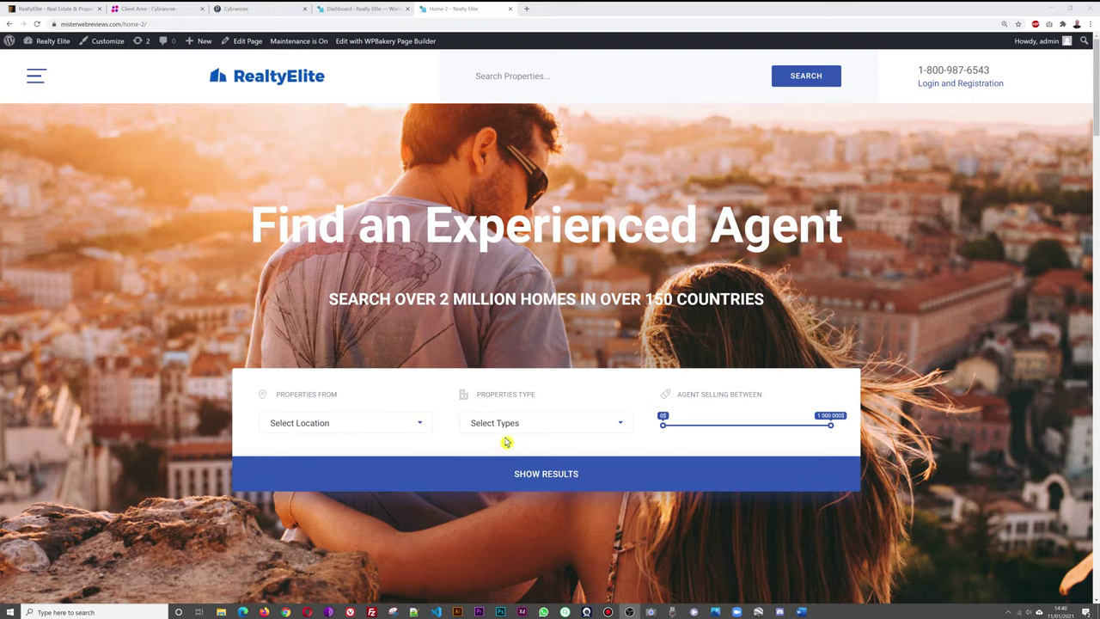
scroll(909, 361, down, 5)
scroll(913, 357, down, 1)
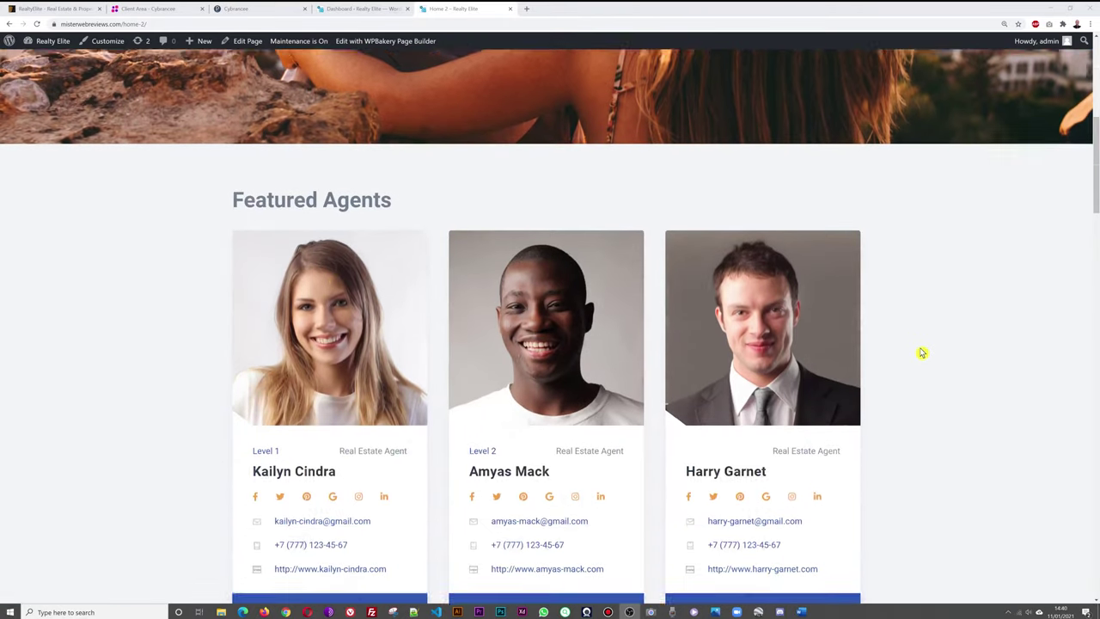
scroll(971, 322, down, 7)
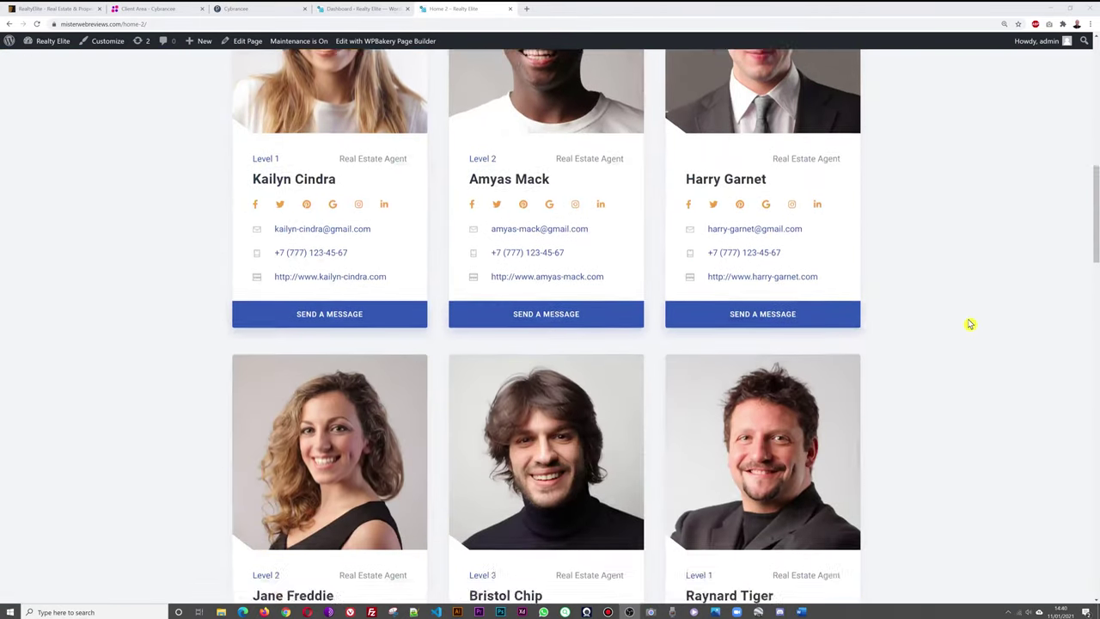
scroll(970, 323, down, 6)
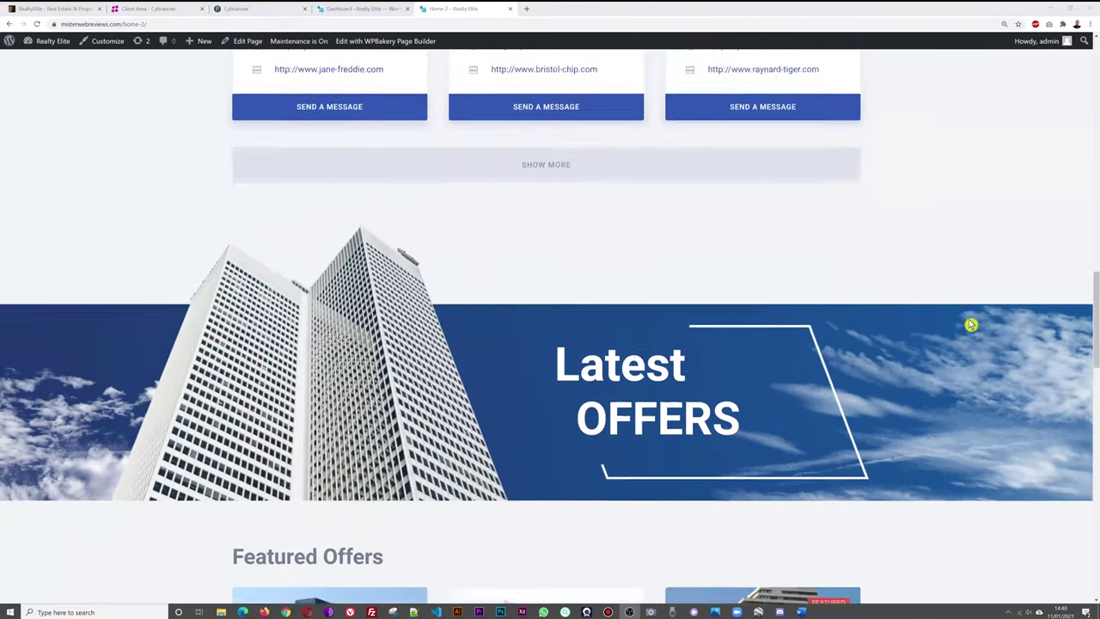
scroll(956, 288, down, 7)
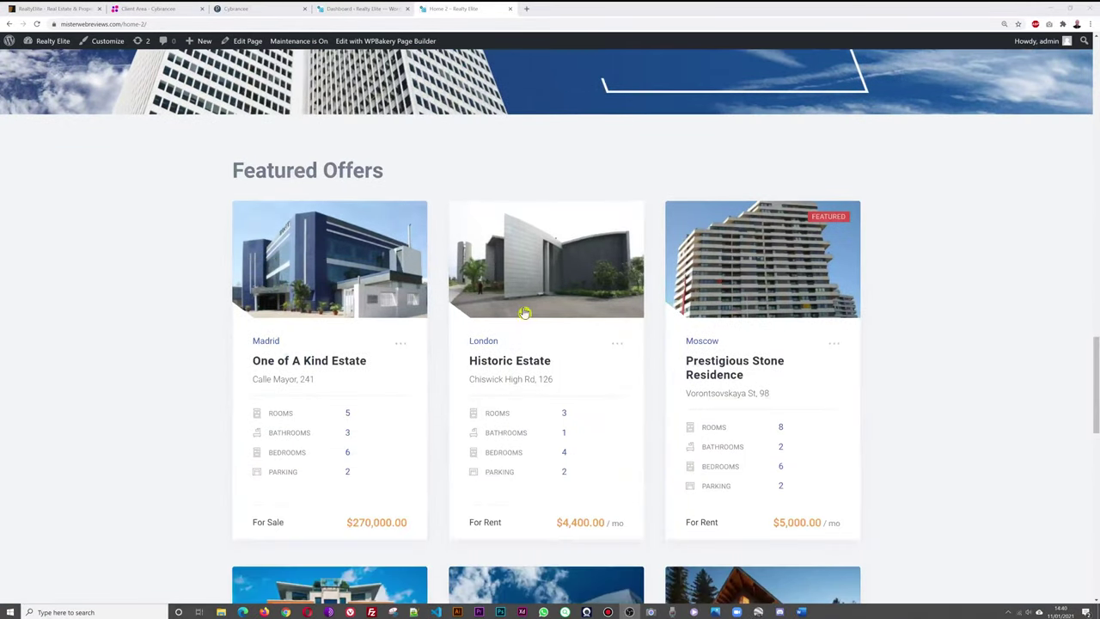
scroll(960, 366, down, 6)
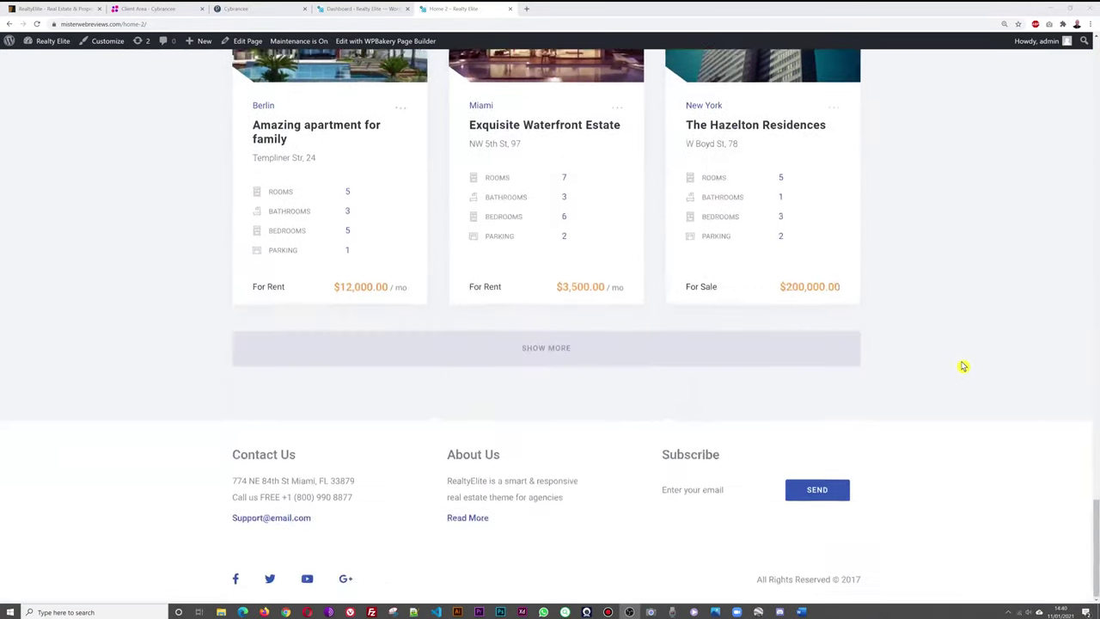
scroll(888, 322, up, 10)
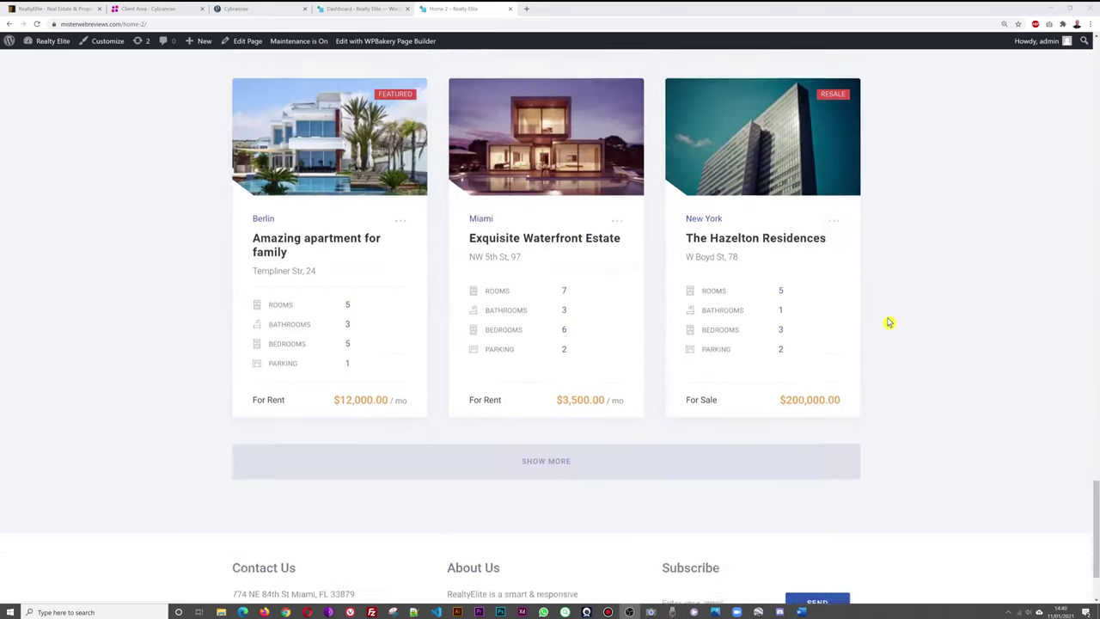
scroll(888, 321, up, 20)
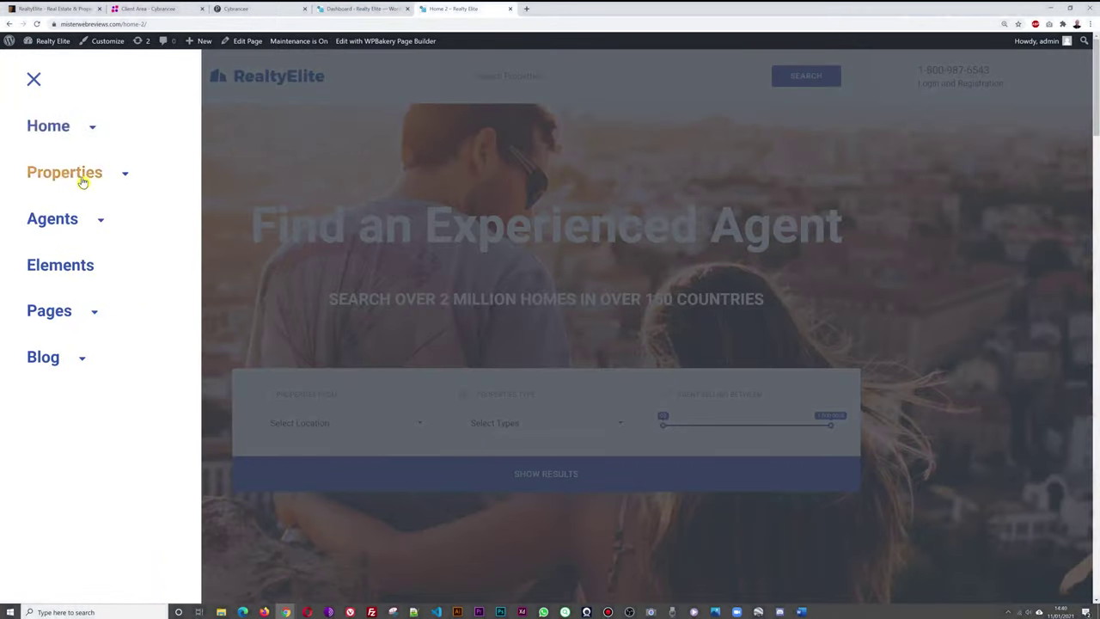
Open the Home 3 demo page from the Home variants and scroll through it.
click(87, 131)
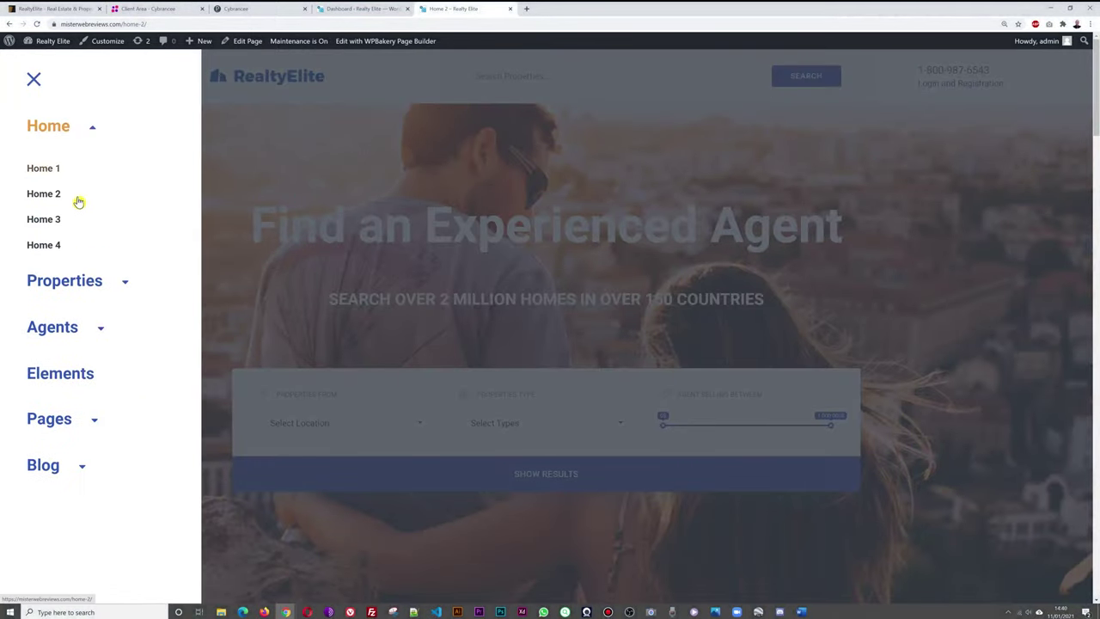
click(49, 219)
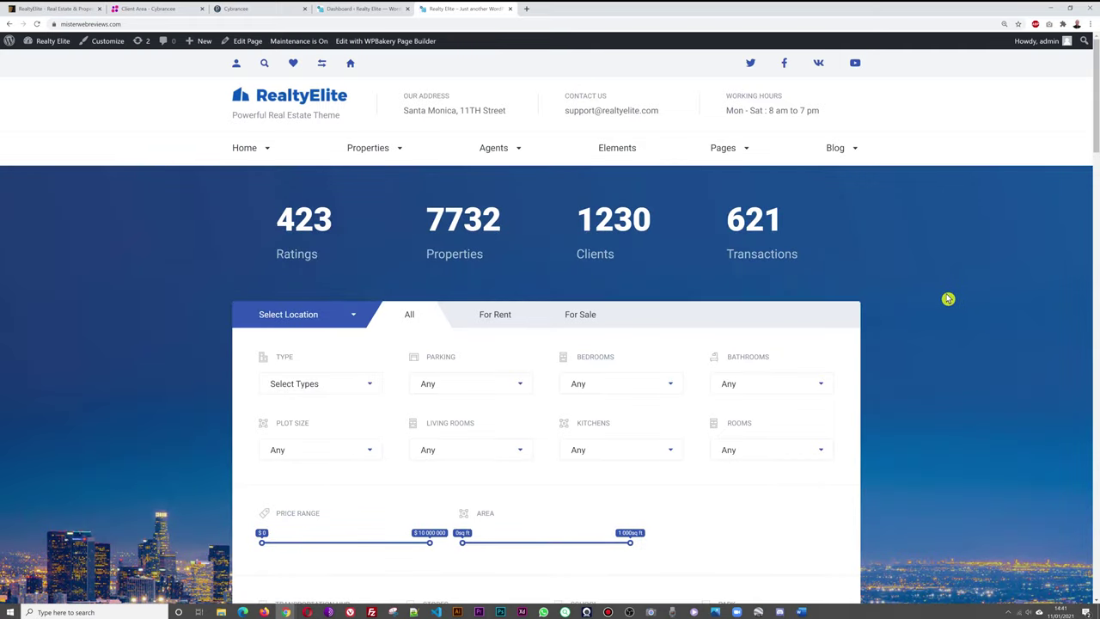
scroll(932, 317, down, 3)
scroll(954, 313, down, 4)
scroll(968, 312, up, 7)
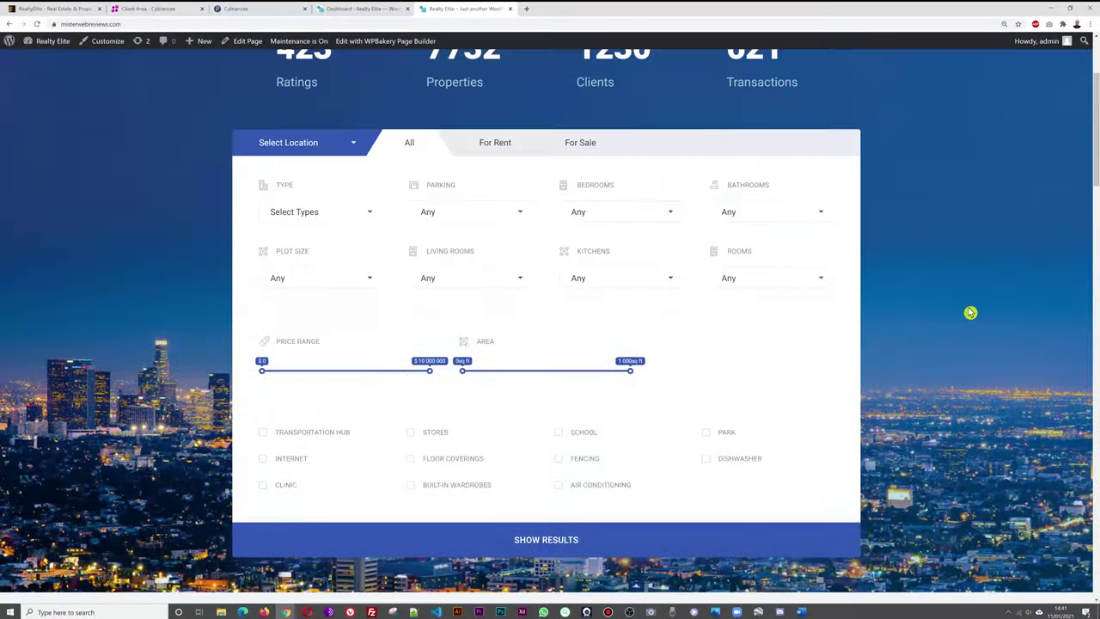
Open the Home 4 demo page and scroll through its sections.
mouse_move(266, 153)
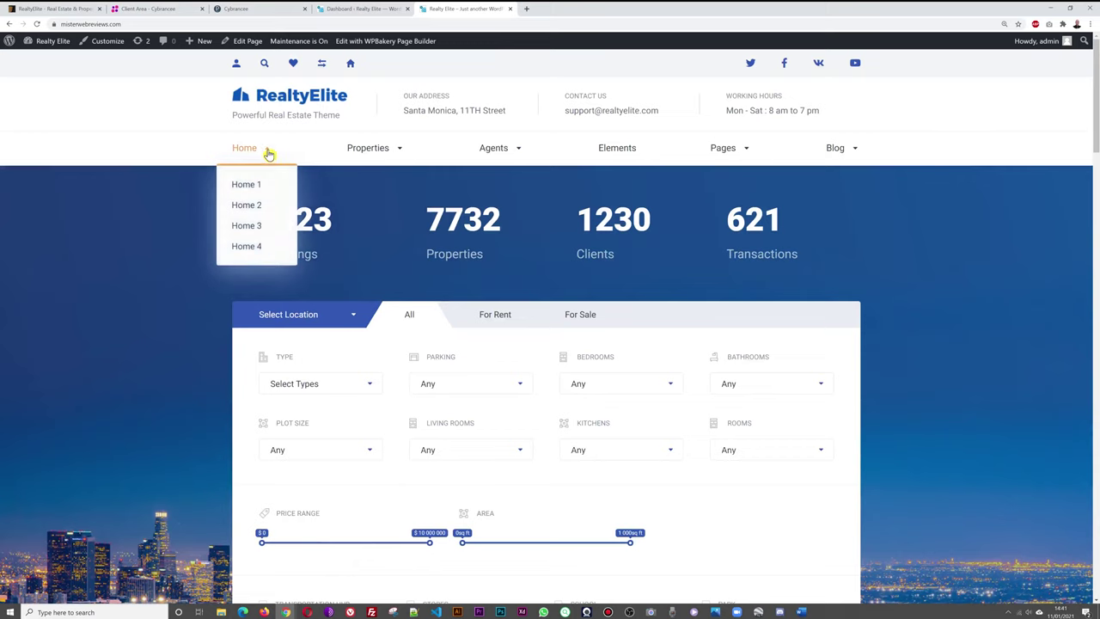
click(246, 247)
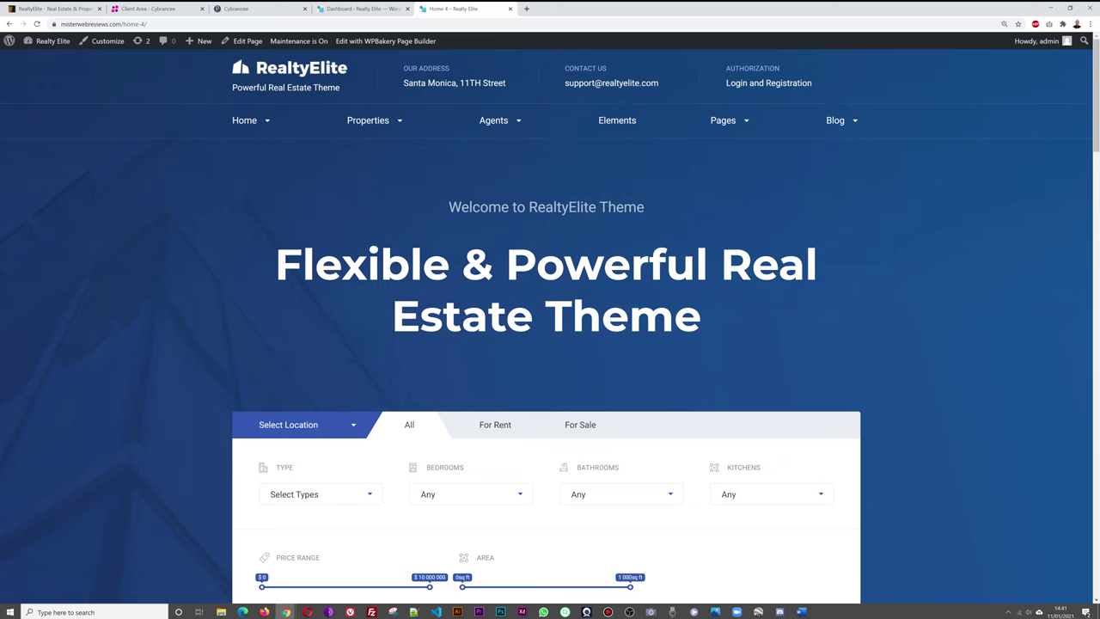
scroll(980, 303, down, 3)
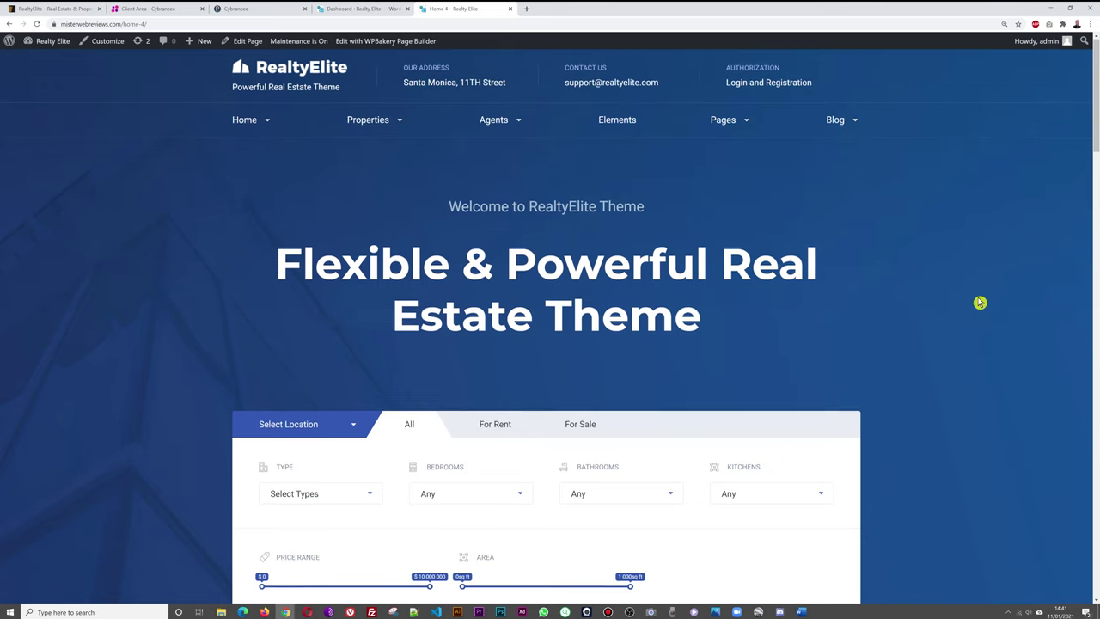
scroll(979, 303, down, 5)
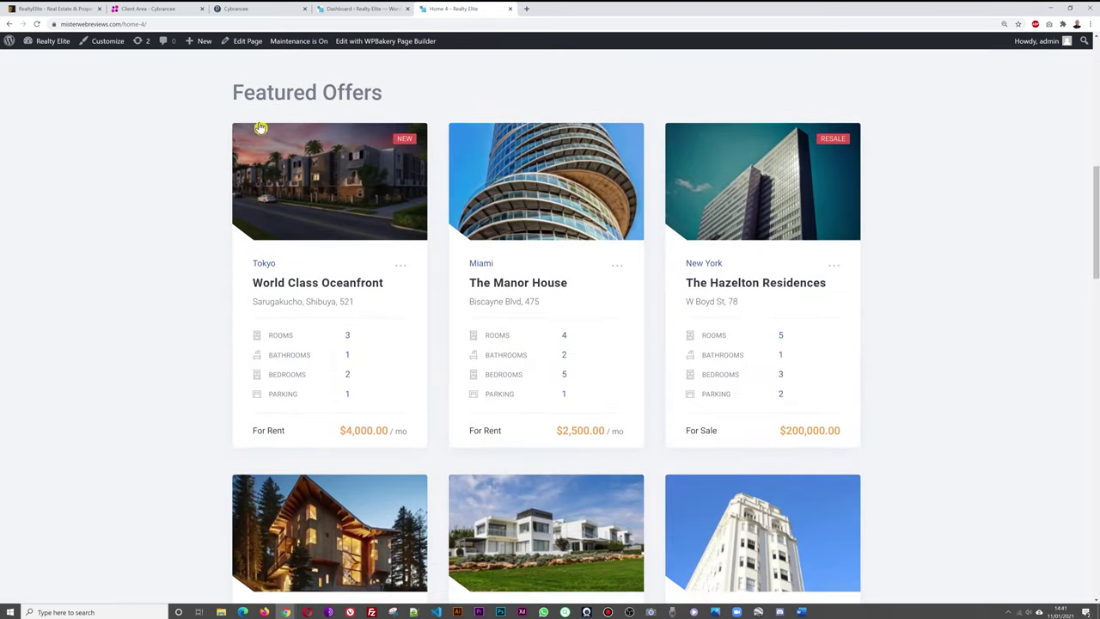
scroll(1017, 265, down, 12)
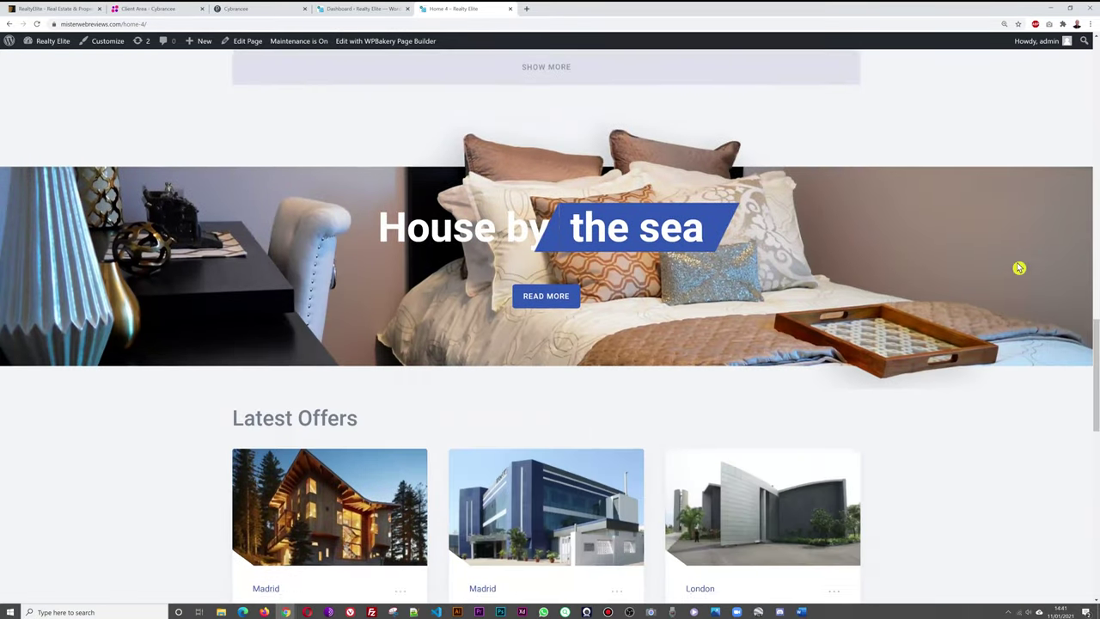
scroll(1014, 300, down, 7)
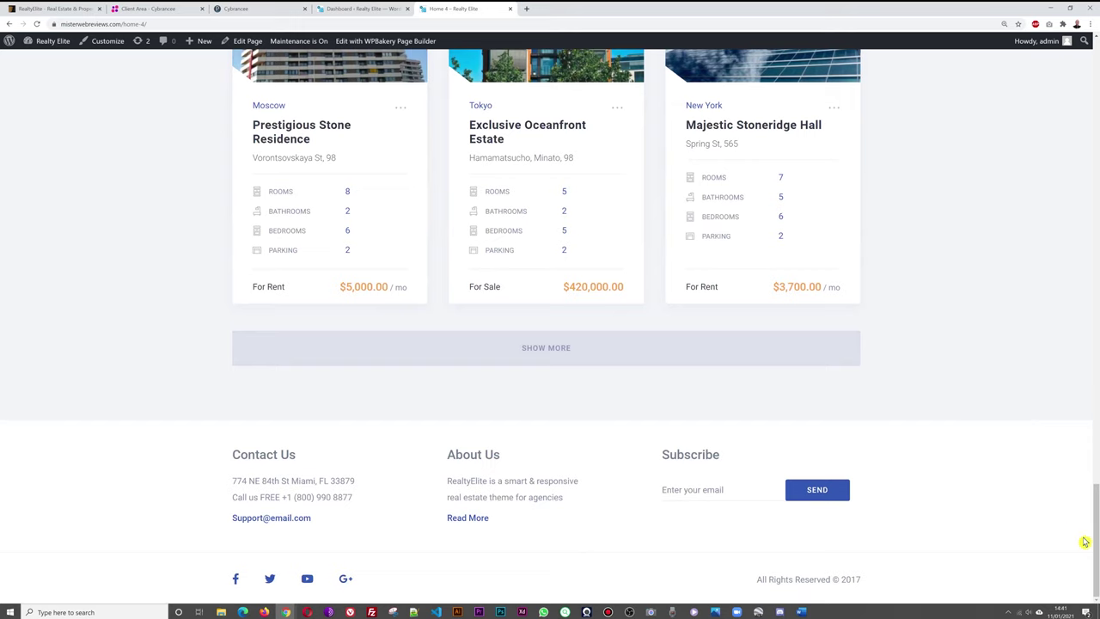
drag(1094, 565, 1094, 106)
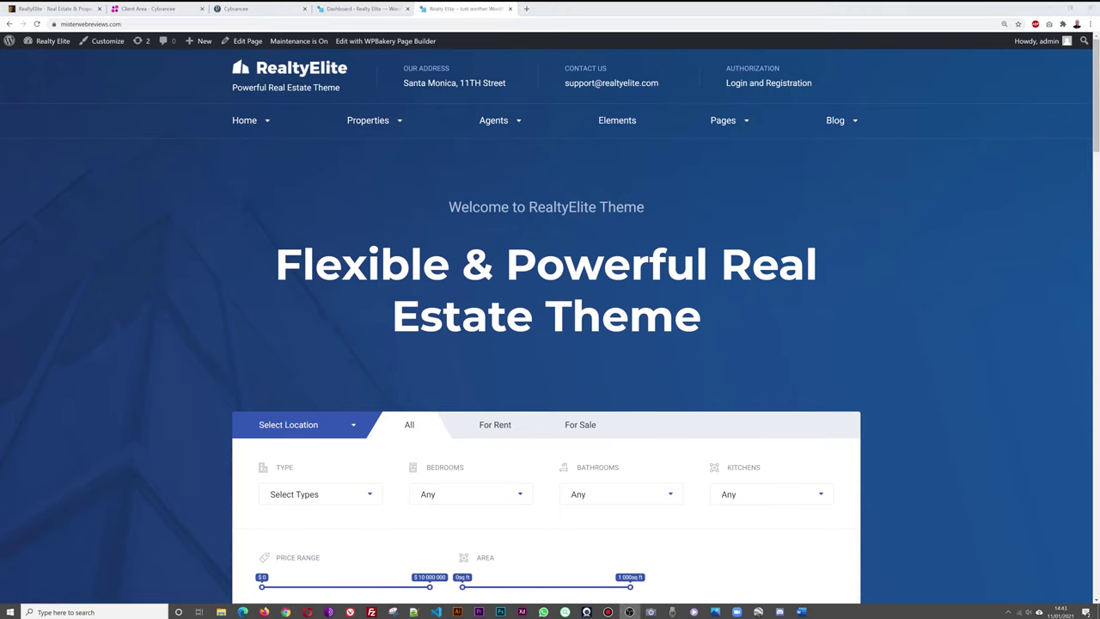
Set the static homepage to Home 4 in Reading Settings, save, and return to the site.
click(356, 8)
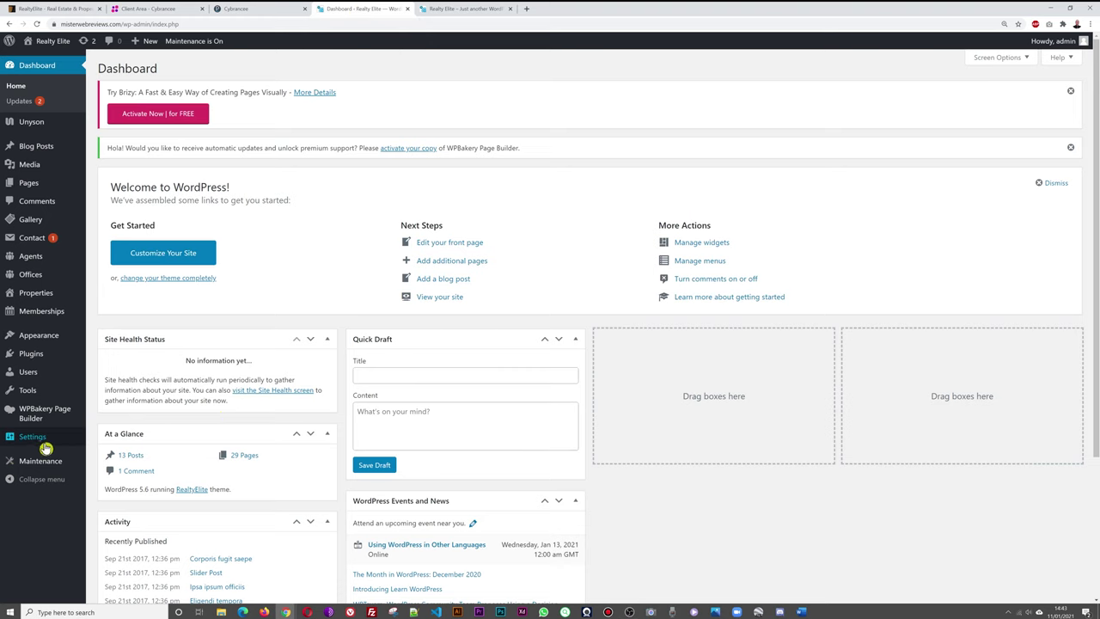
mouse_move(36, 442)
click(107, 469)
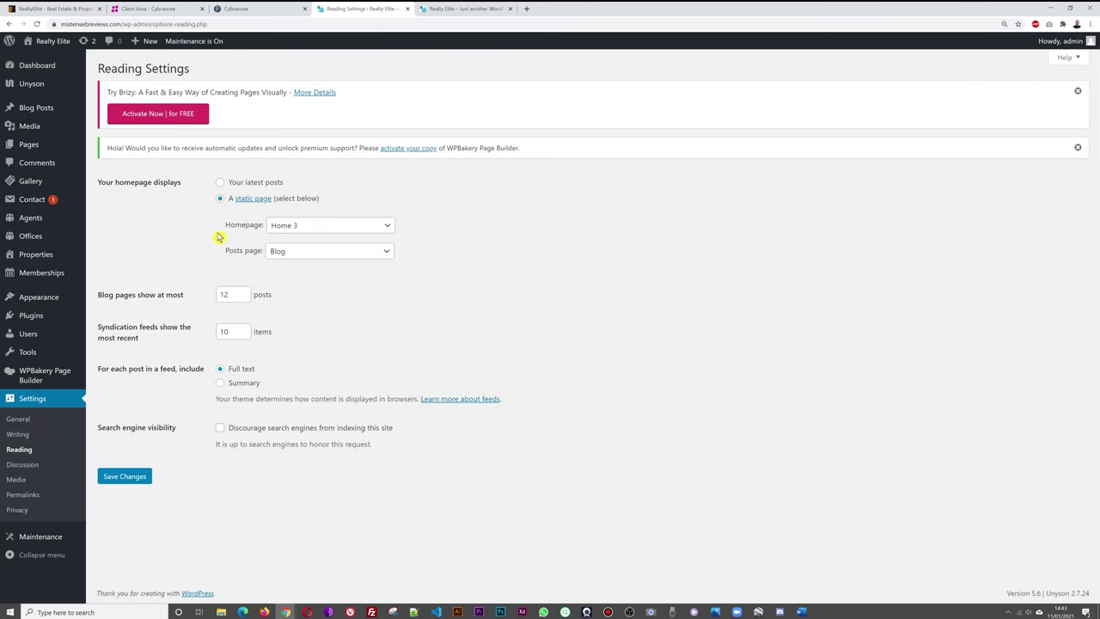
click(354, 228)
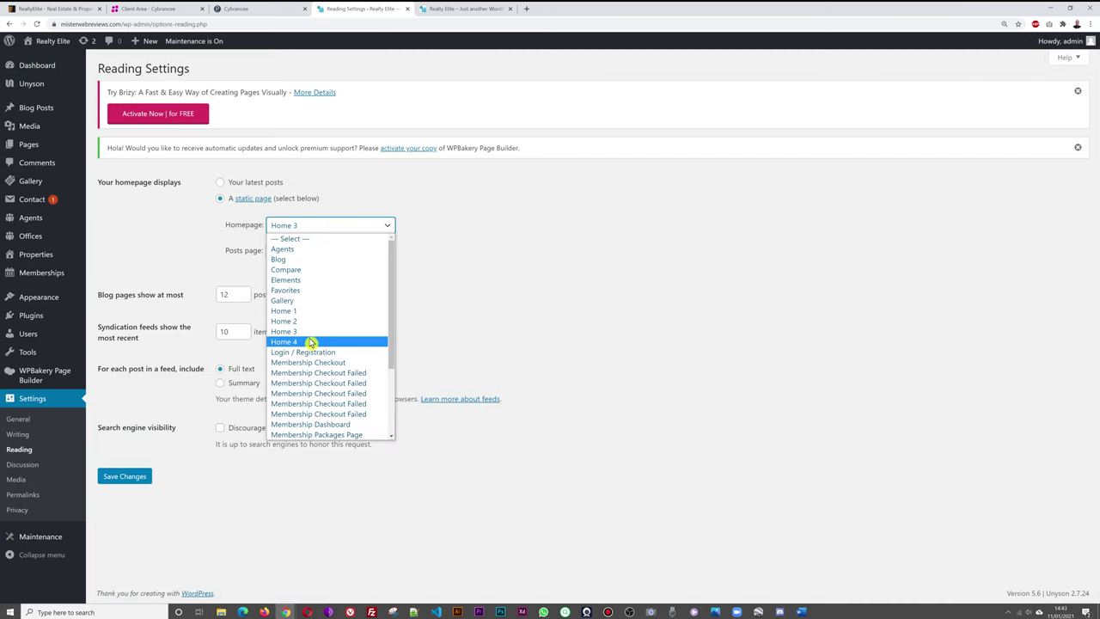
click(311, 343)
click(133, 478)
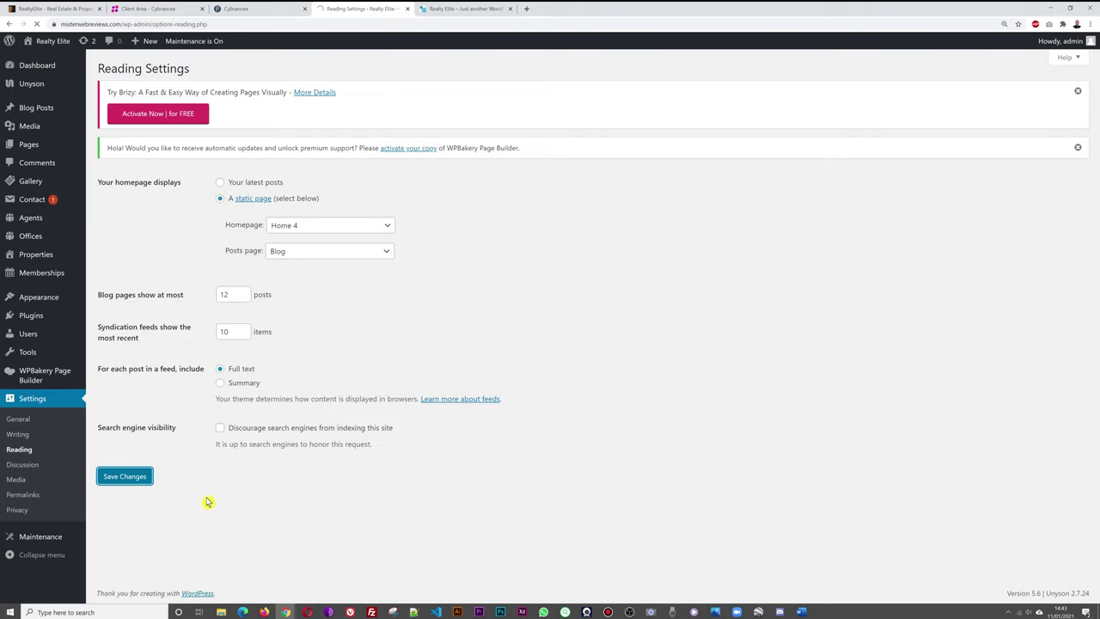
click(458, 11)
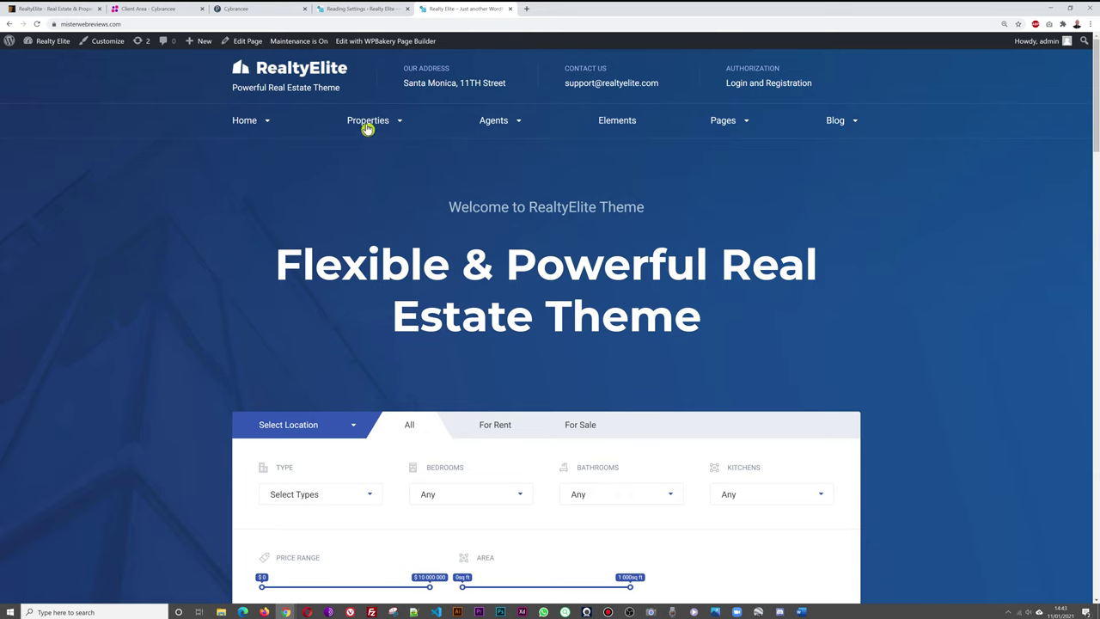
Reload the front page showing Home 4, then open and scroll the properties grid listing.
click(296, 76)
mouse_move(394, 125)
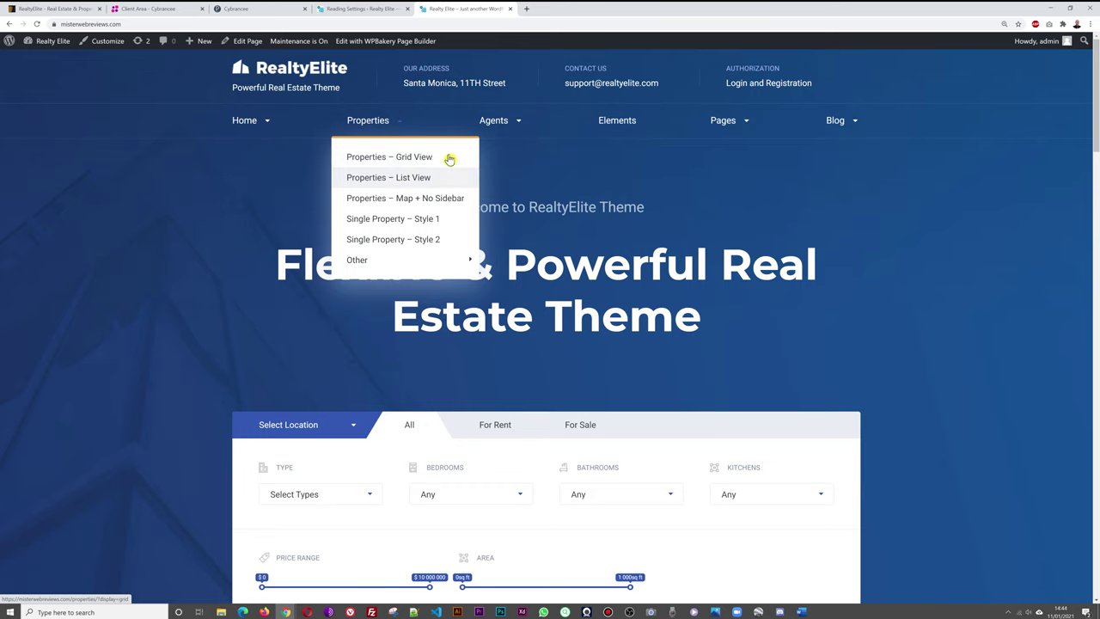
click(428, 160)
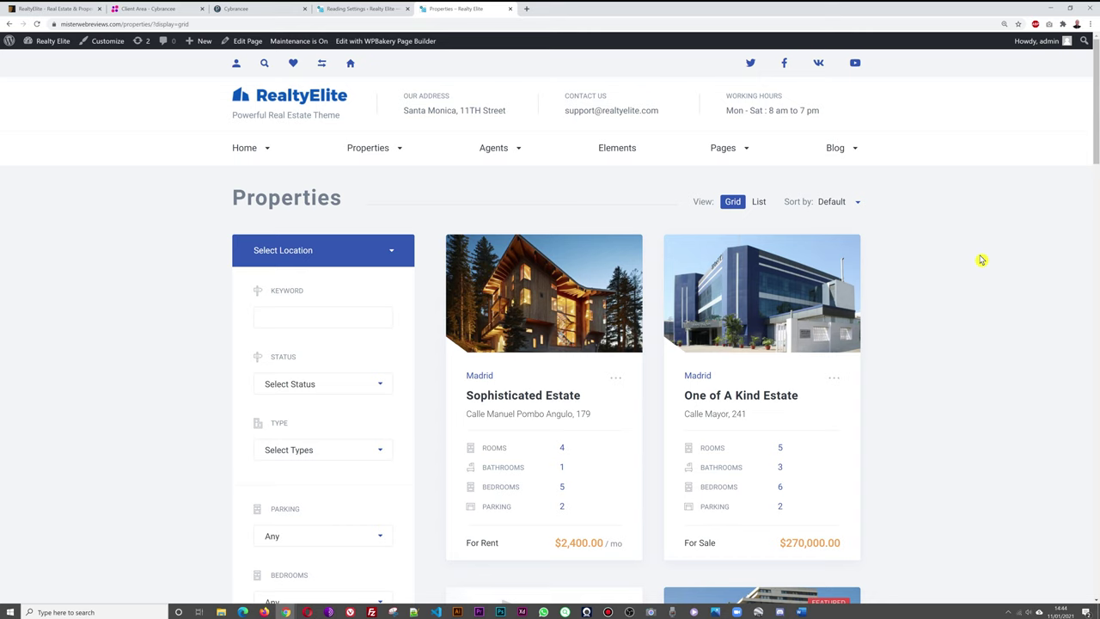
scroll(982, 260, down, 1)
scroll(952, 253, down, 5)
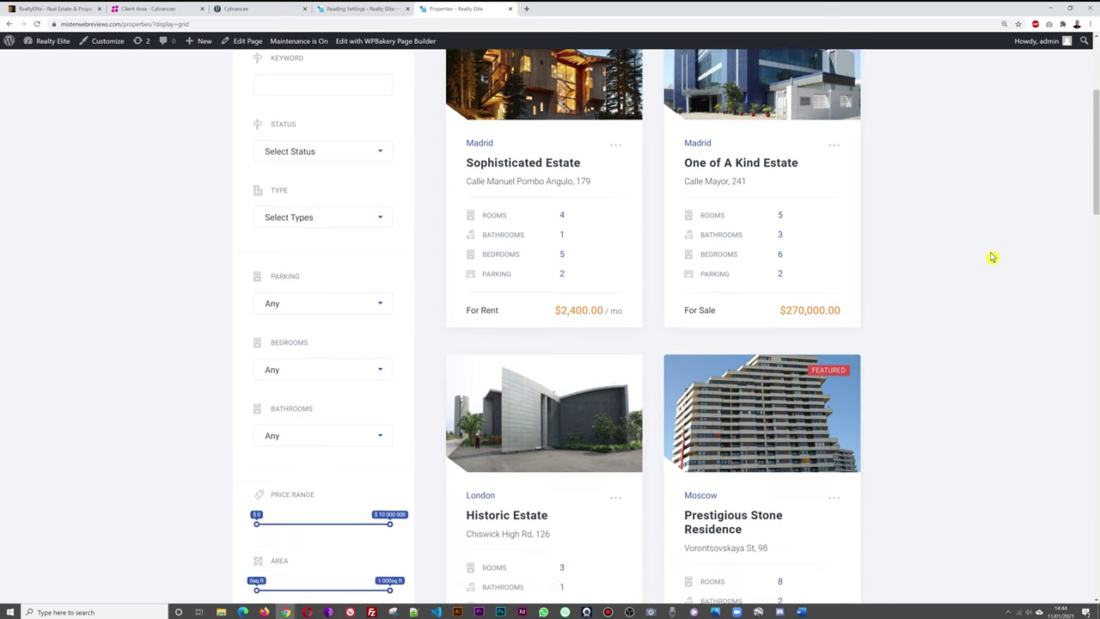
scroll(992, 258, down, 13)
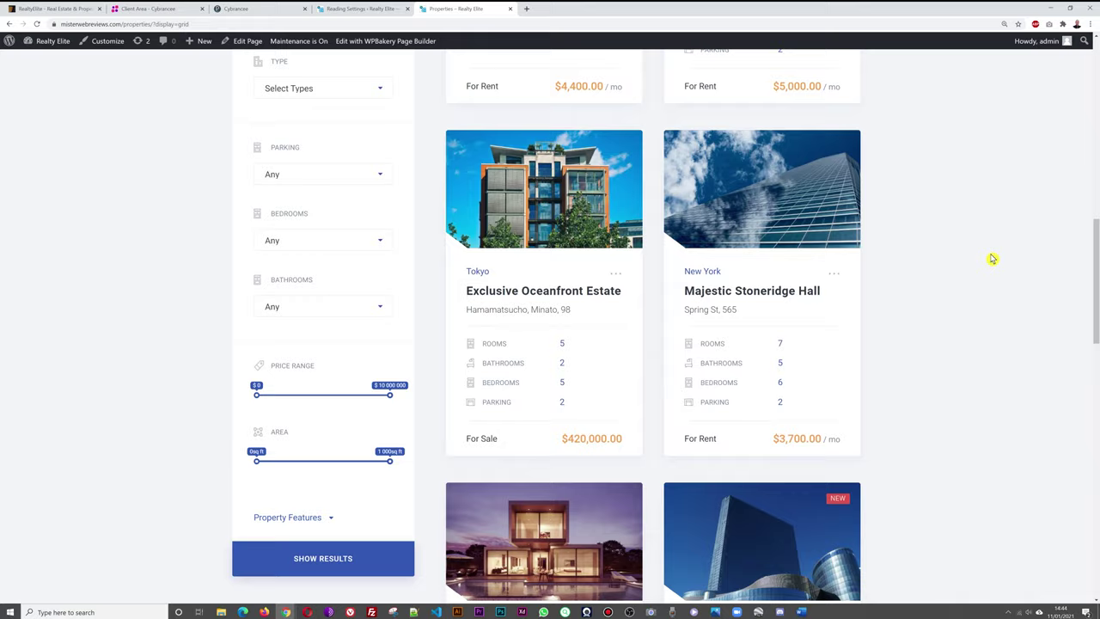
scroll(992, 259, down, 5)
scroll(991, 260, up, 5)
scroll(991, 259, up, 12)
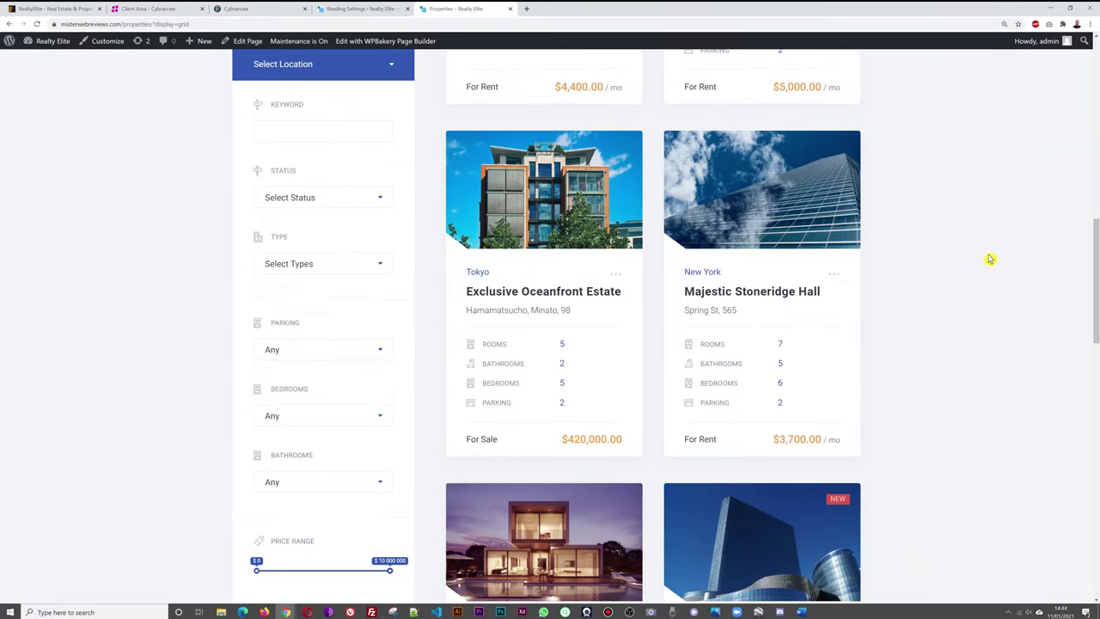
scroll(990, 259, up, 6)
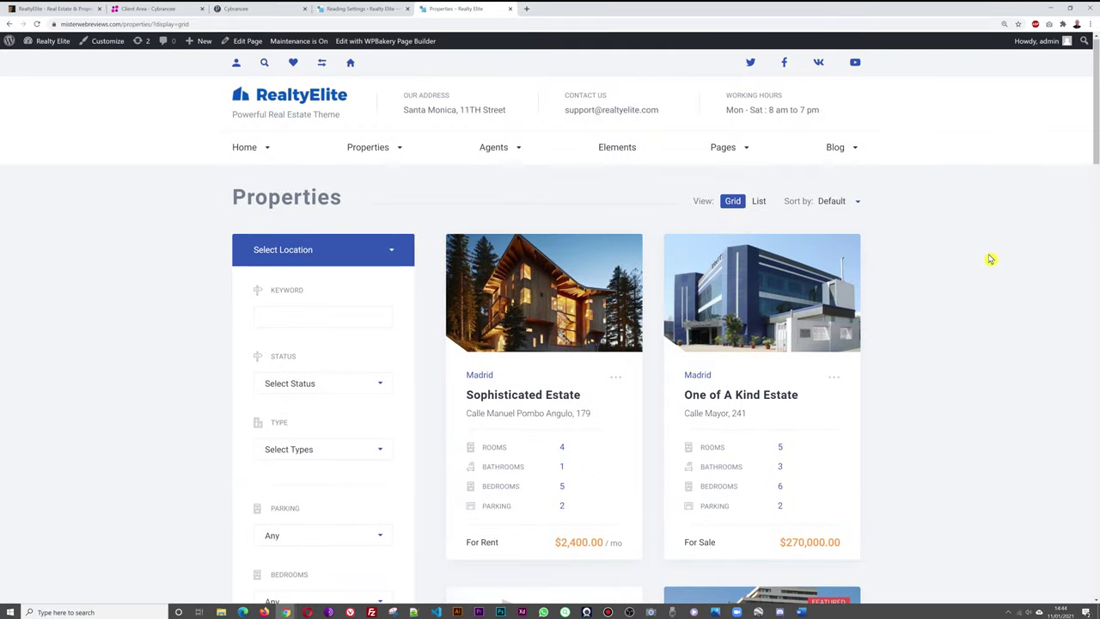
scroll(991, 259, down, 1)
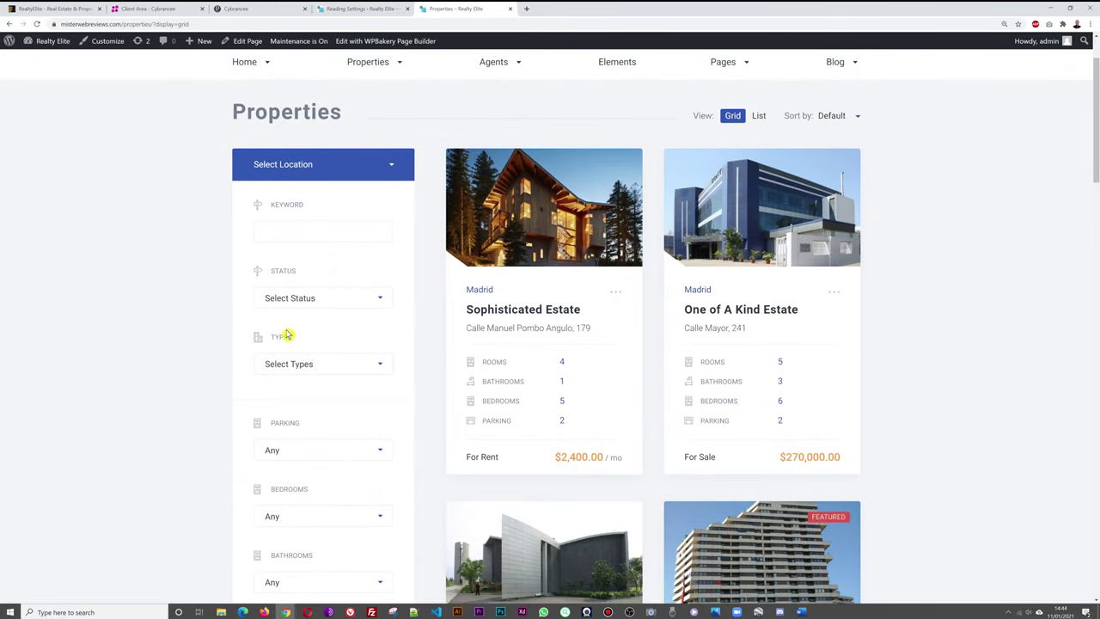
Check the Status, Type, Parking, Bedrooms and Bathrooms filters, leaving them at Any.
click(380, 302)
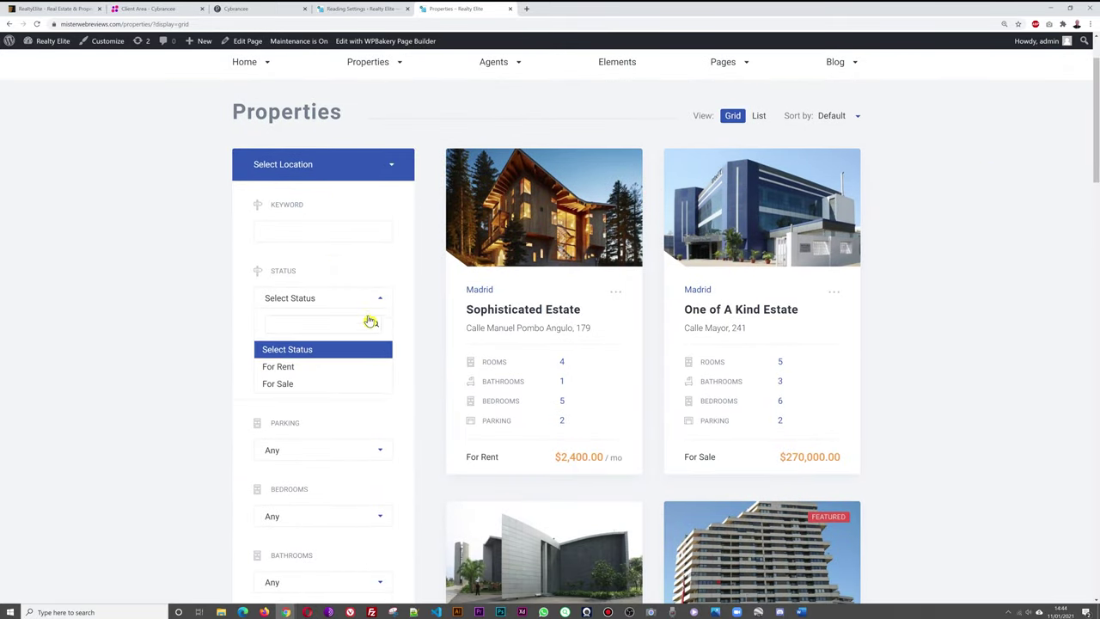
click(370, 305)
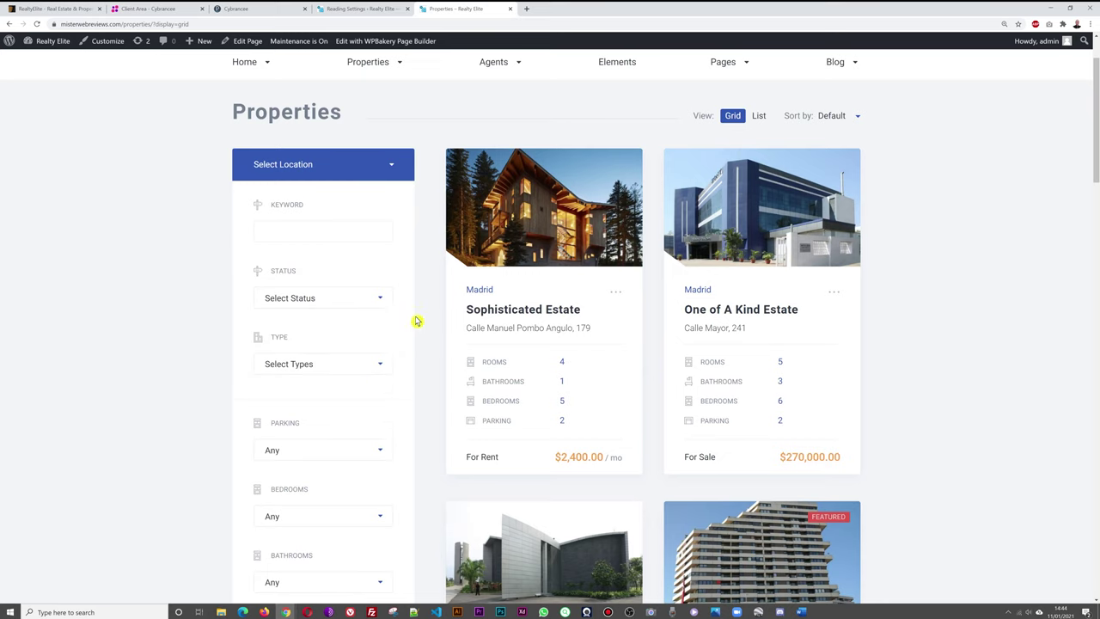
click(383, 365)
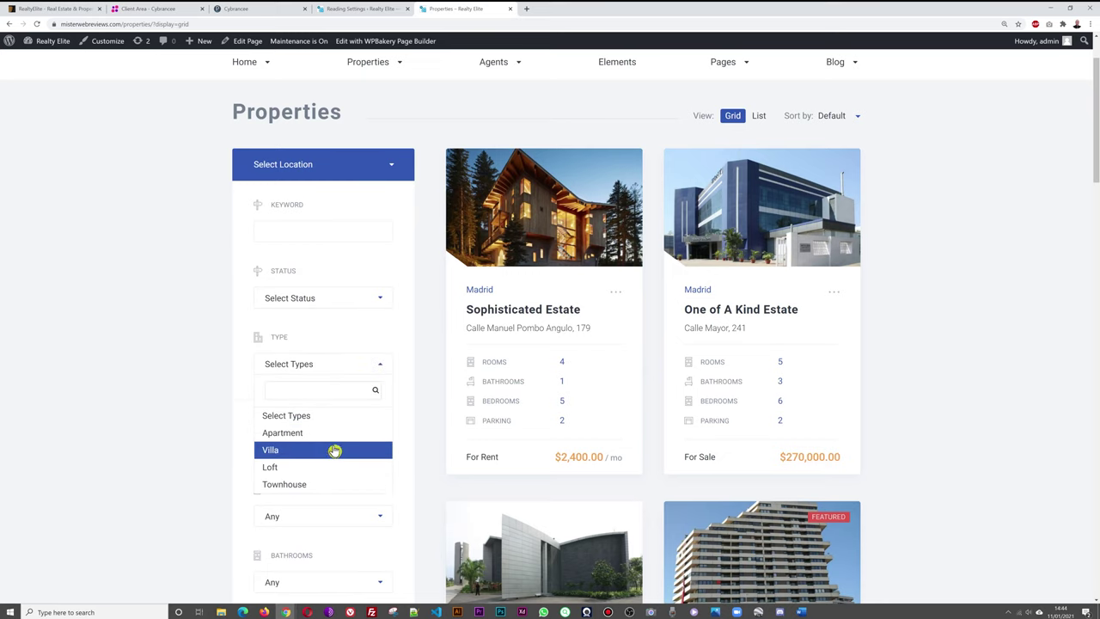
click(133, 399)
scroll(349, 373, down, 2)
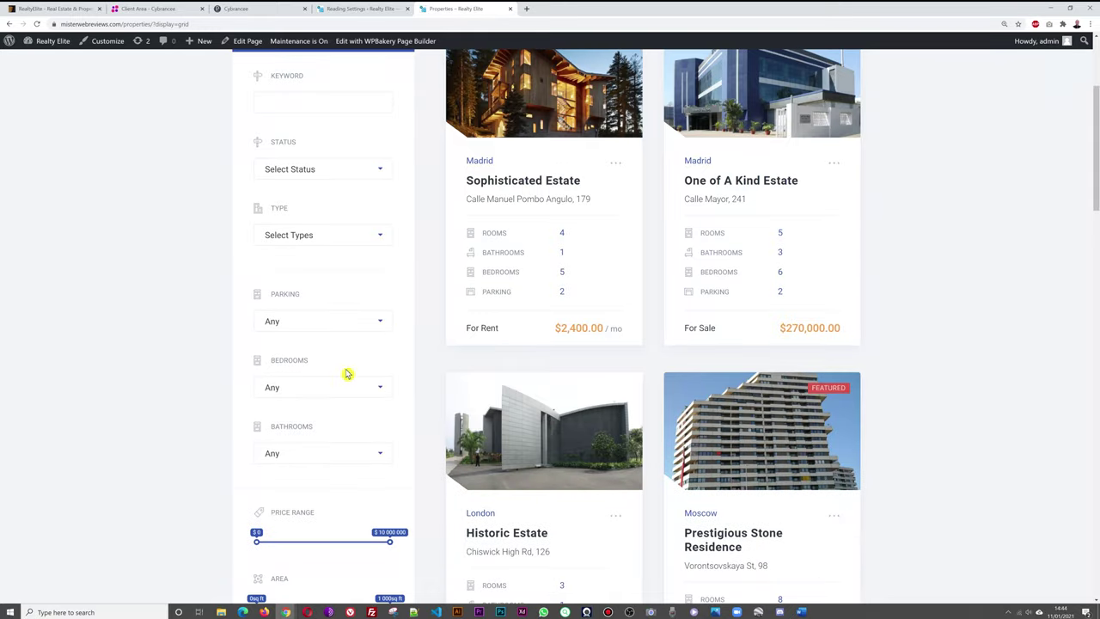
click(382, 324)
click(386, 328)
scroll(197, 358, down, 1)
click(376, 304)
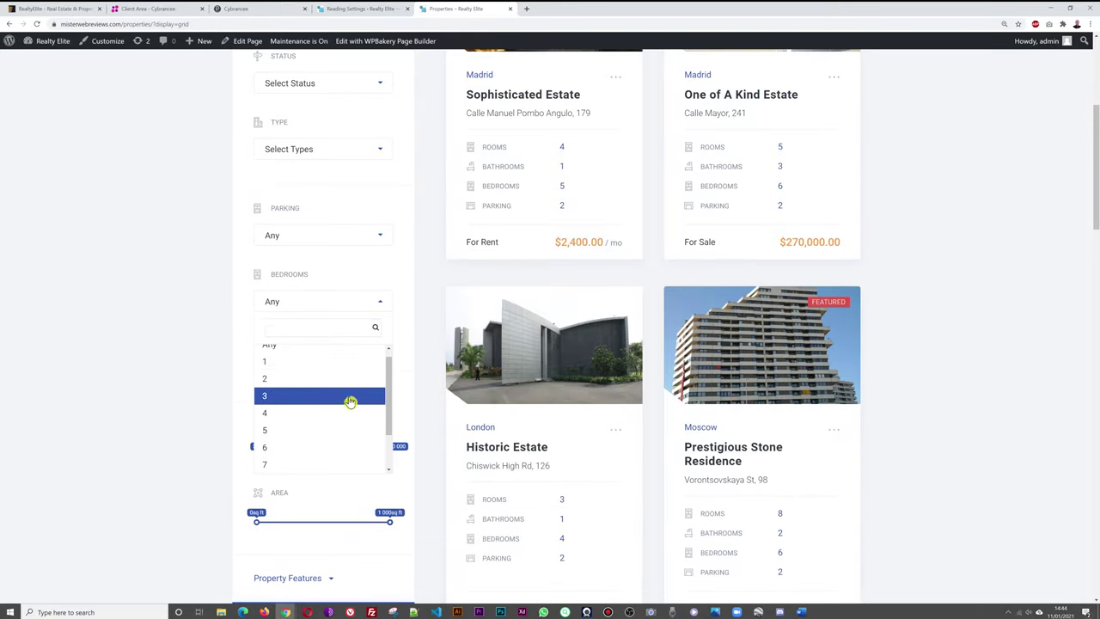
click(164, 386)
click(383, 367)
click(260, 376)
scroll(206, 367, down, 2)
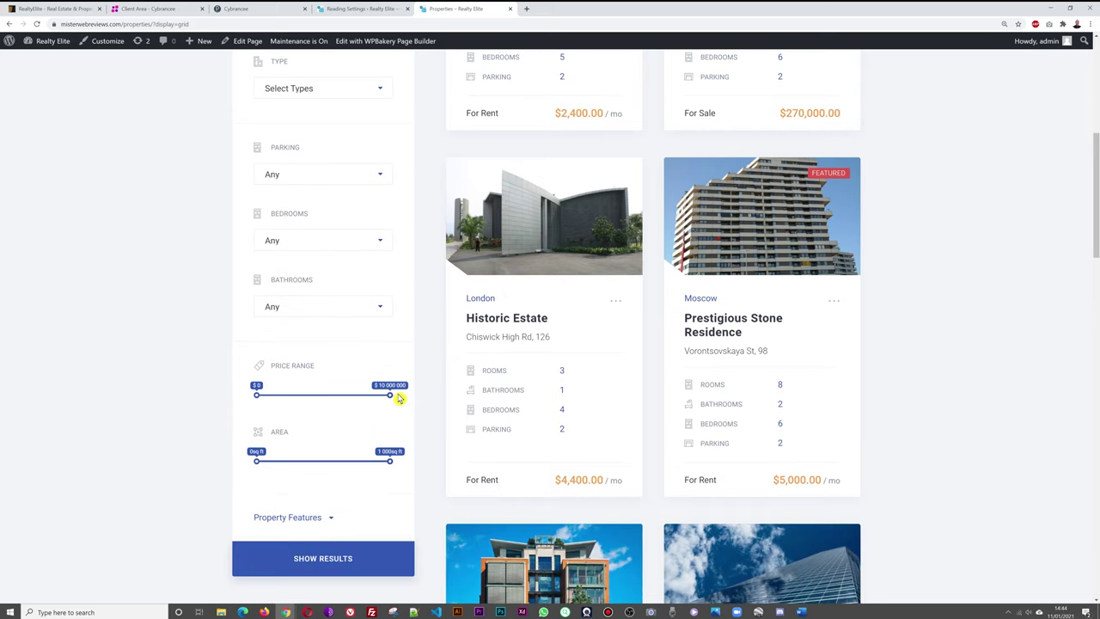
Nudge the maximum price and area sliders, then expand the Property Features checkboxes.
drag(392, 397, 401, 403)
scroll(122, 438, down, 2)
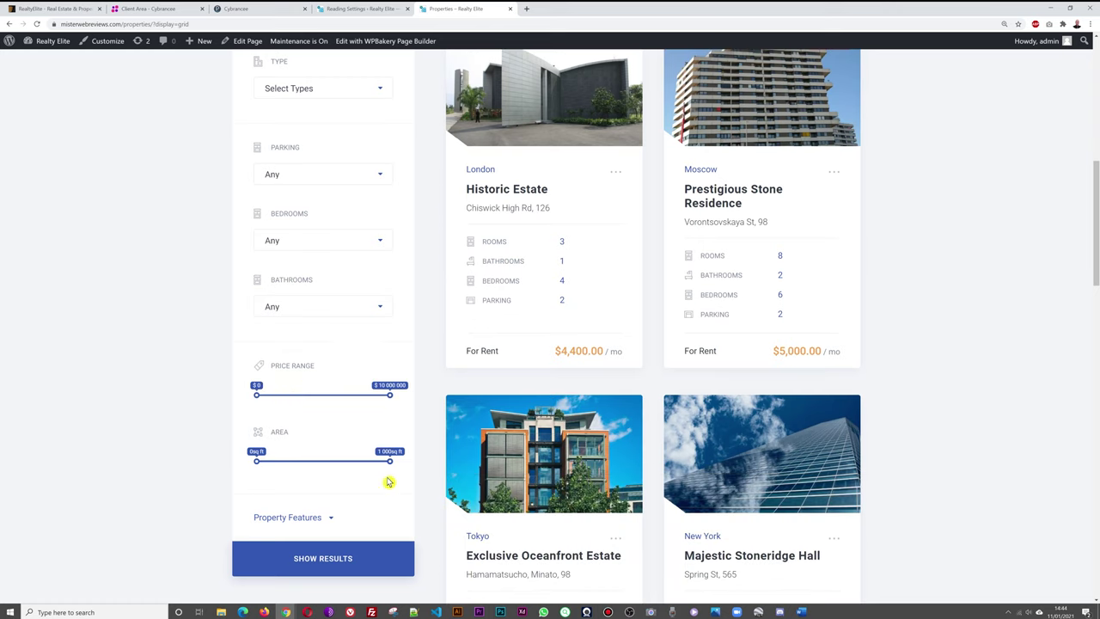
drag(389, 468, 398, 466)
scroll(91, 490, down, 2)
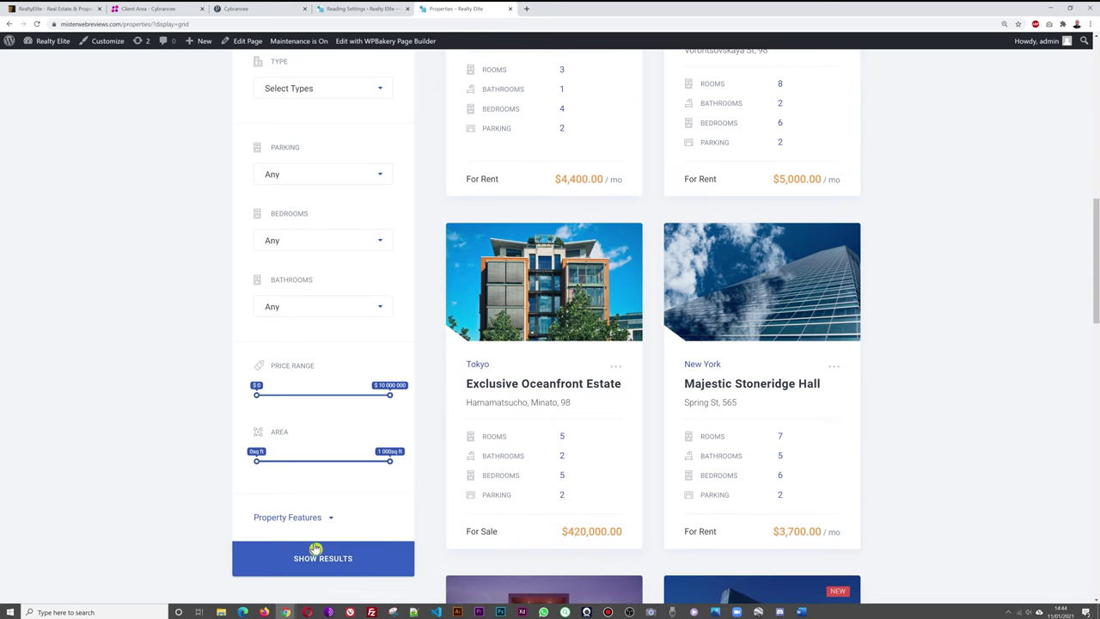
click(332, 522)
scroll(381, 478, down, 3)
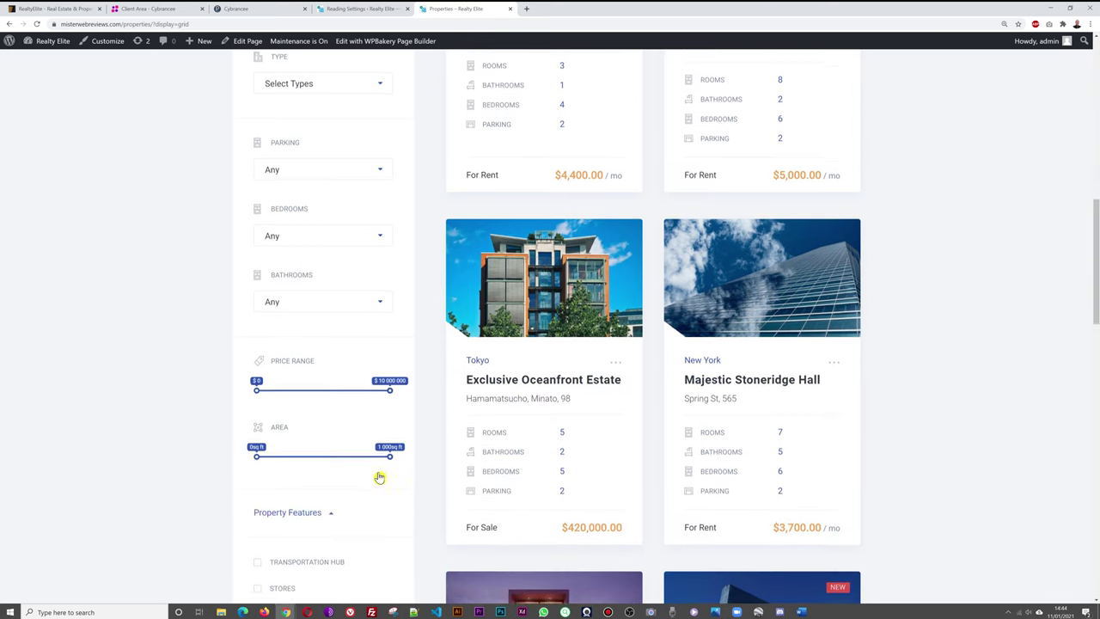
scroll(389, 468, down, 1)
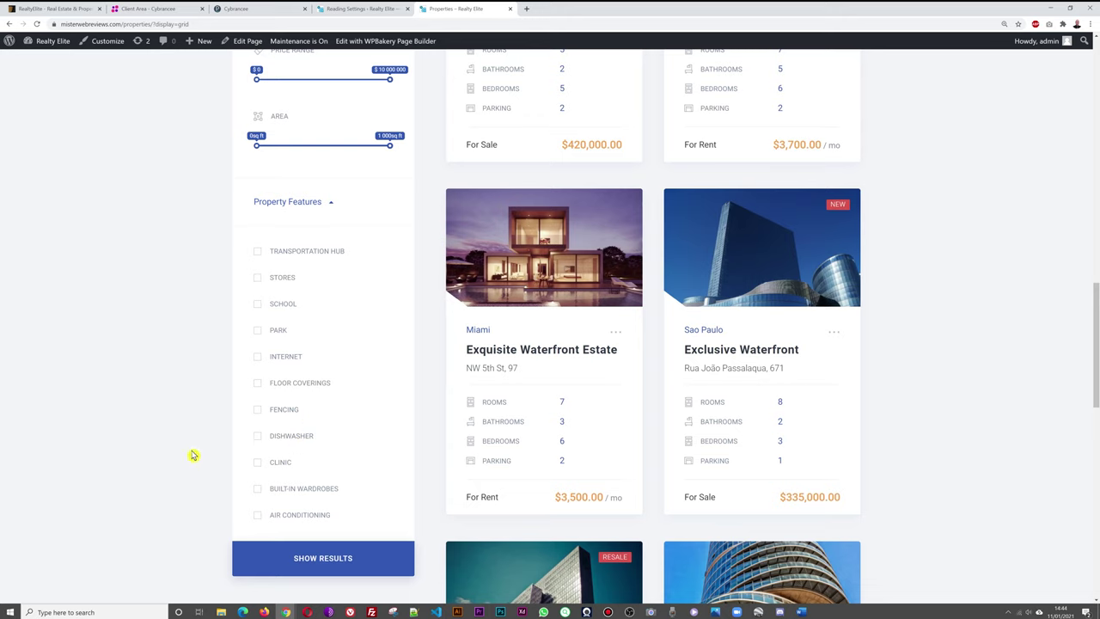
scroll(955, 332, up, 10)
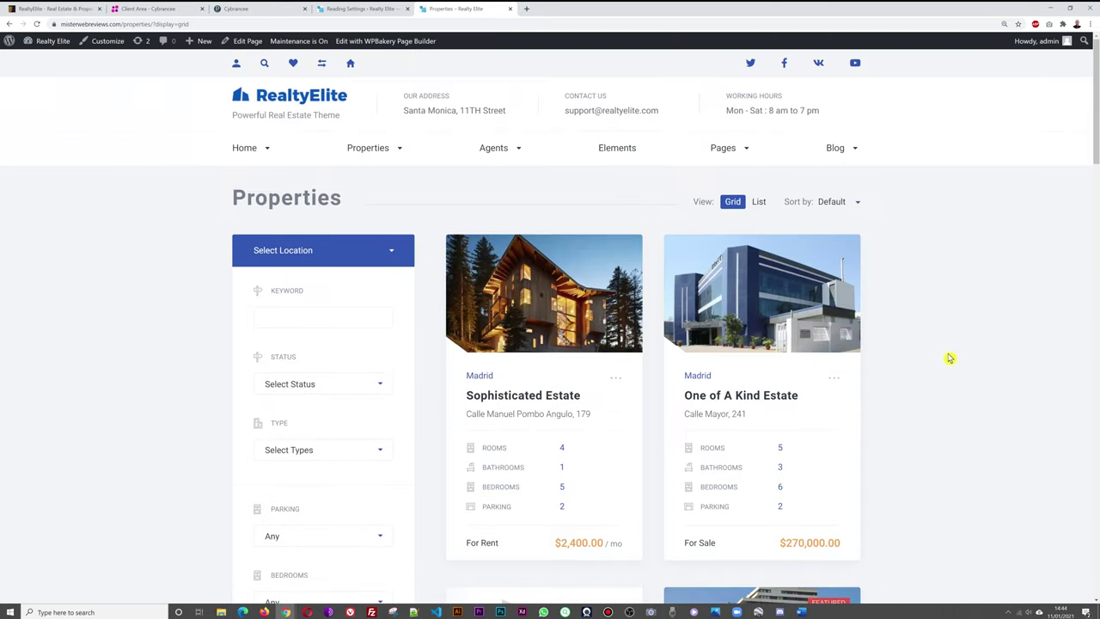
Switch to 'Properties – List View' and scroll through the listed offers.
mouse_move(392, 149)
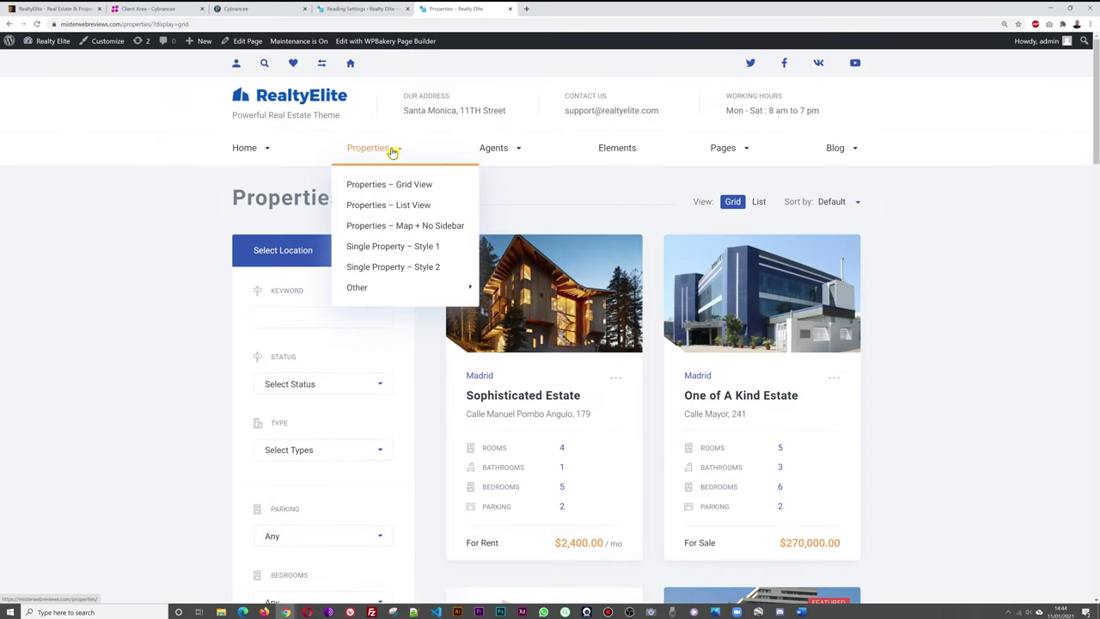
click(404, 208)
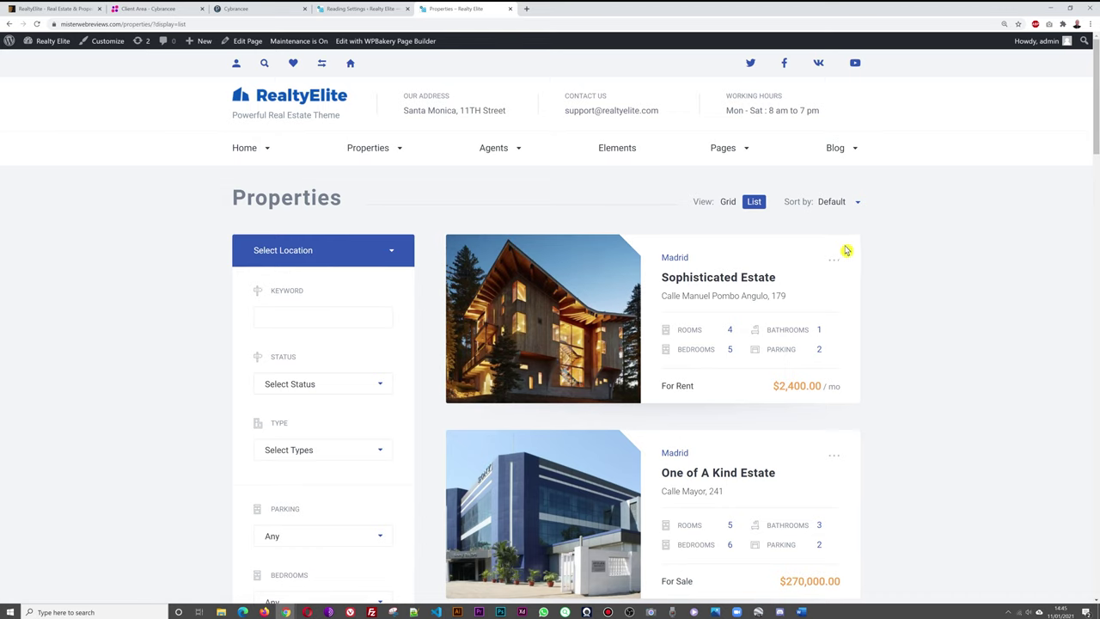
scroll(1075, 401, down, 1)
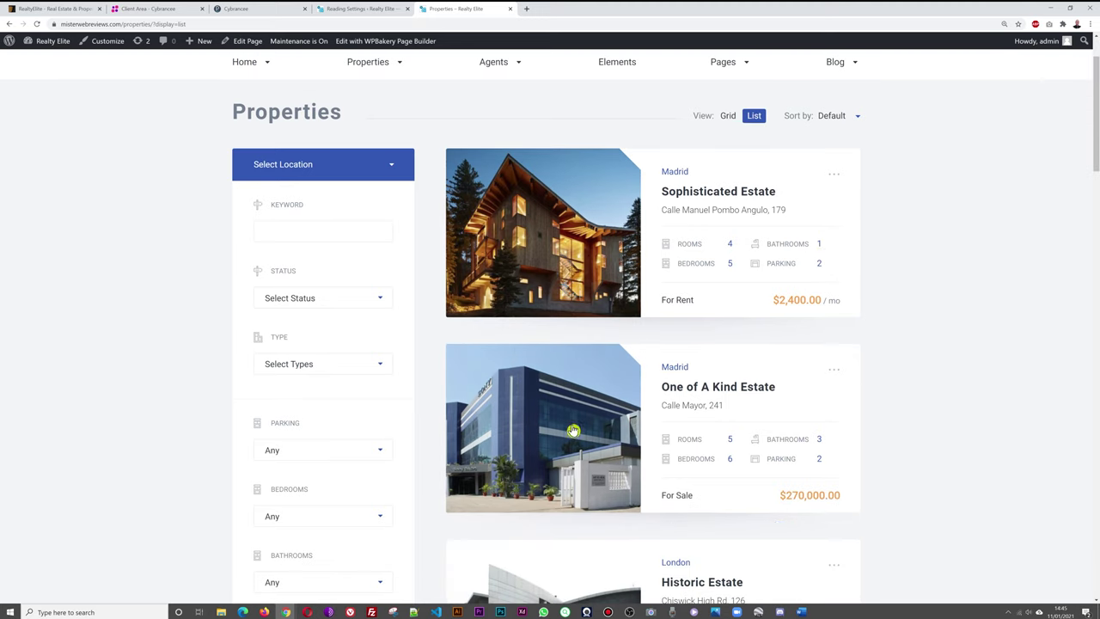
scroll(985, 377, down, 1)
scroll(983, 366, up, 1)
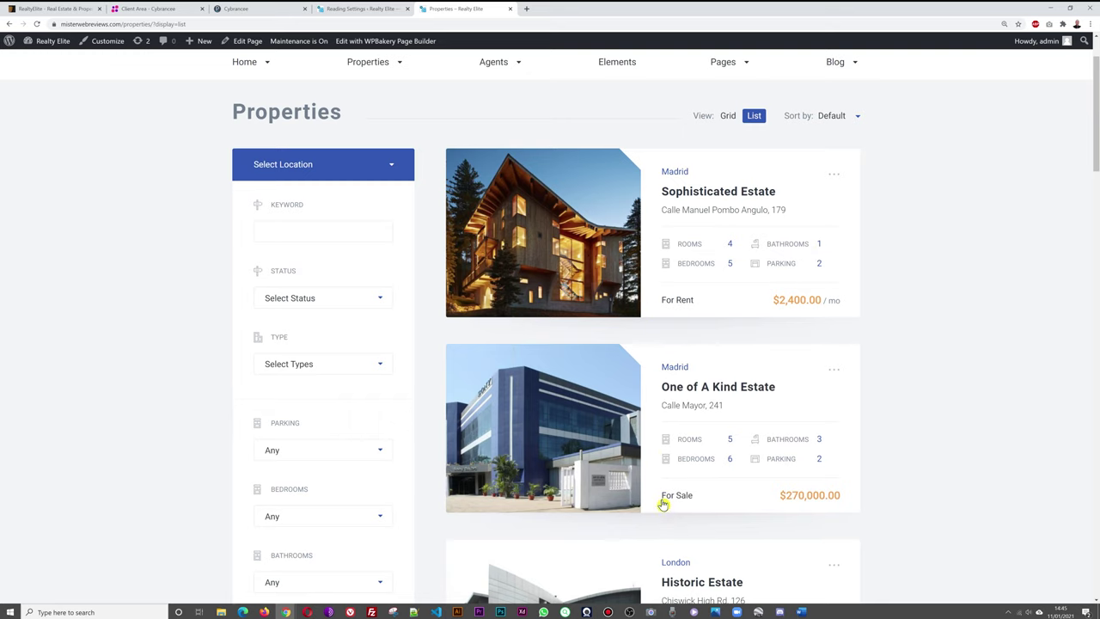
scroll(971, 309, down, 10)
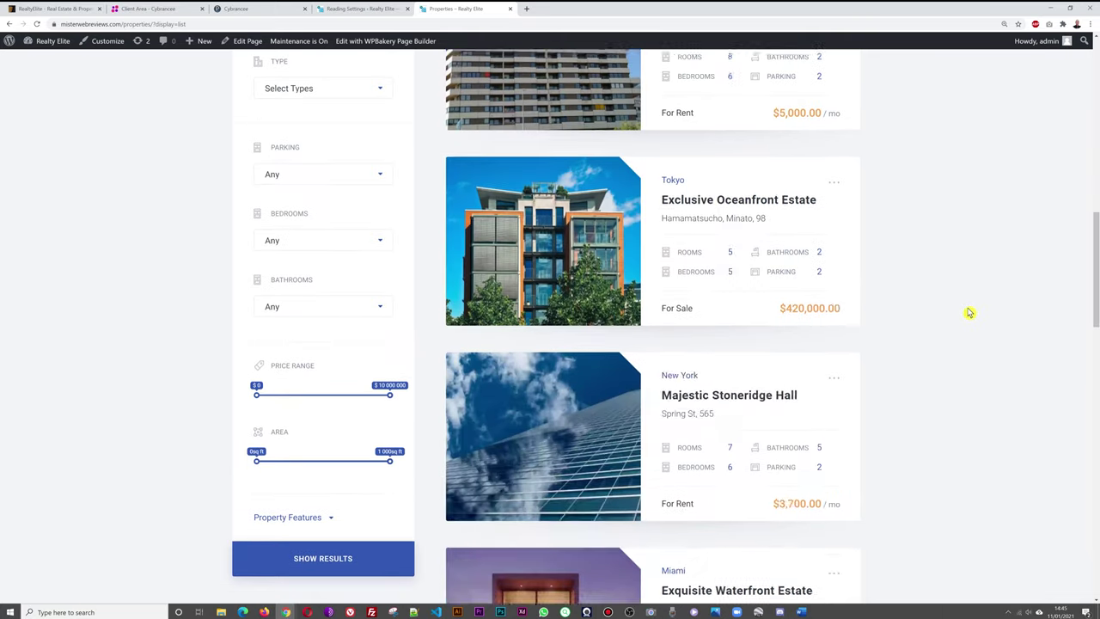
scroll(979, 310, up, 8)
scroll(982, 311, up, 4)
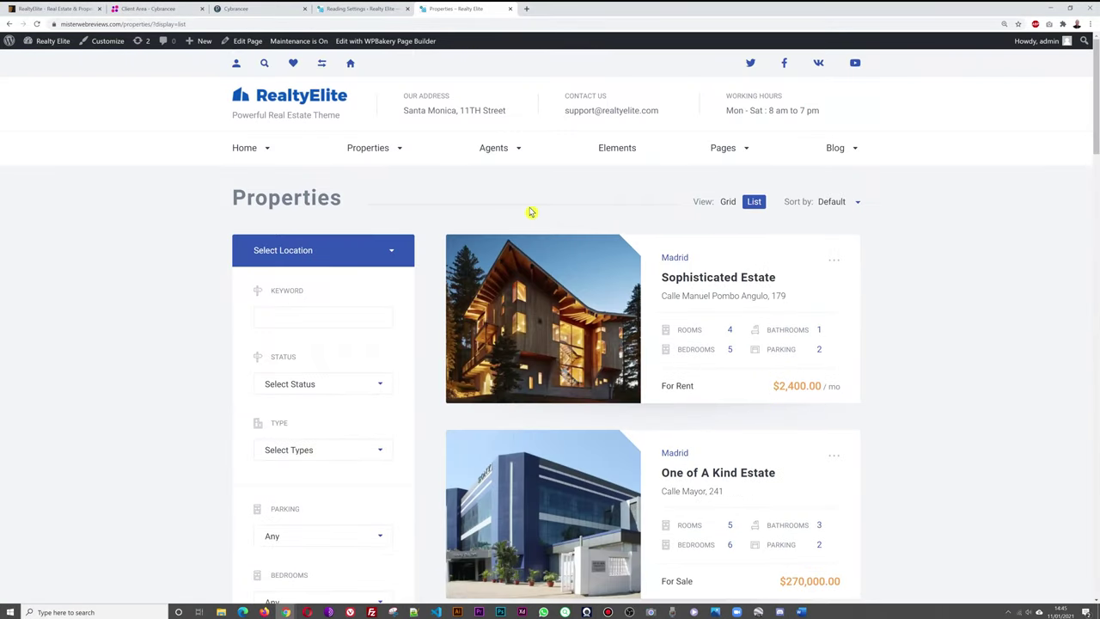
mouse_move(400, 152)
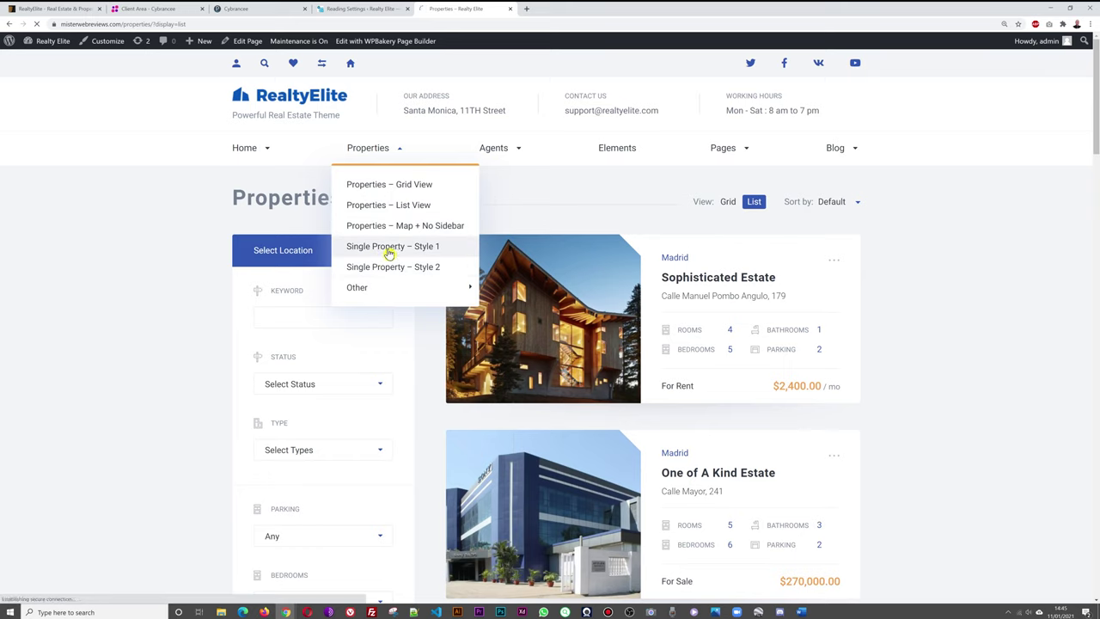
Open 'Single Property – Style 1' for Magical Oceanfront Estate and scroll through its details and amenities.
click(382, 249)
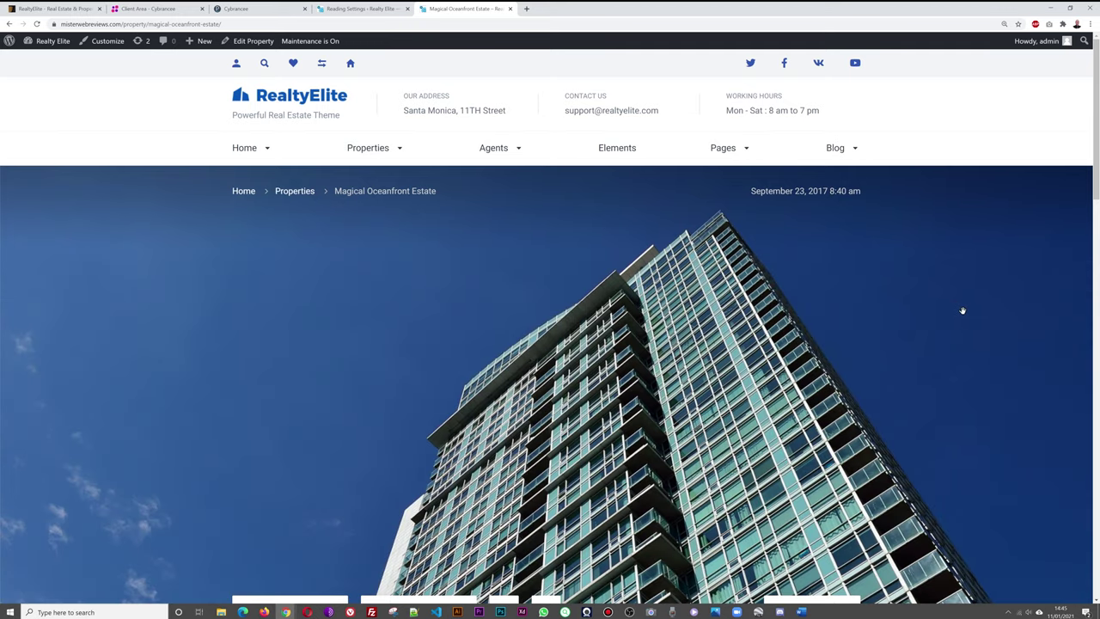
scroll(875, 376, down, 5)
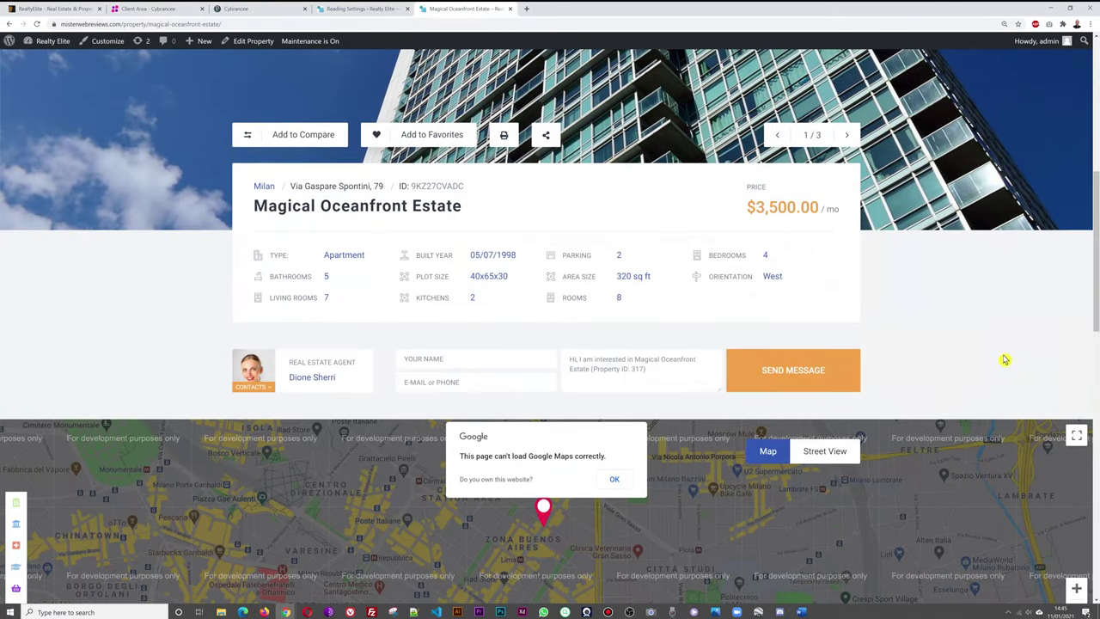
scroll(1005, 359, down, 2)
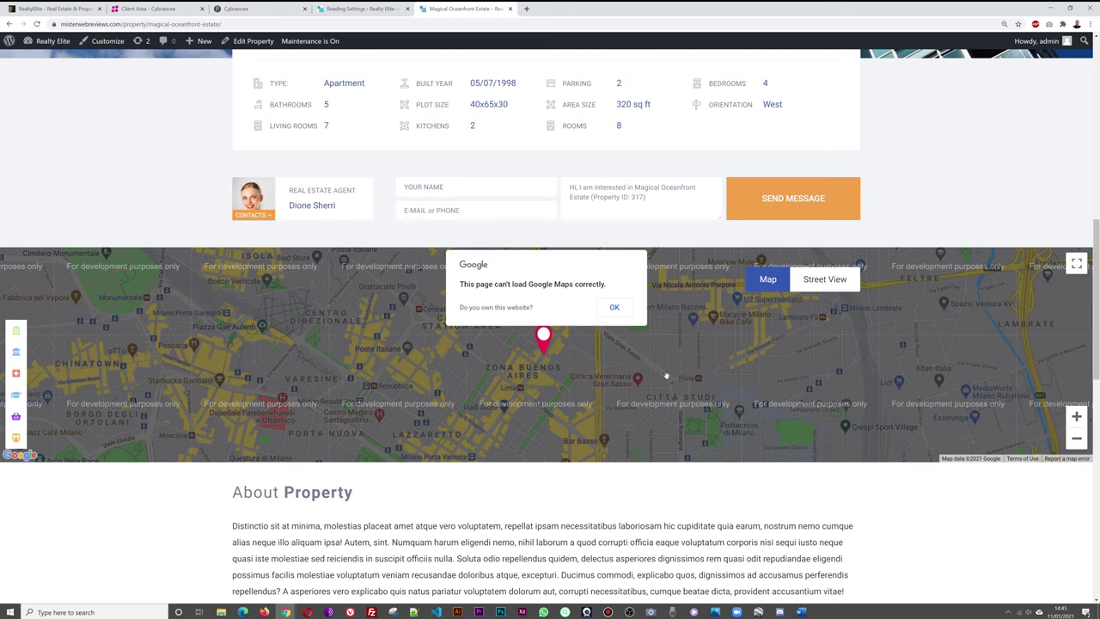
scroll(742, 432, down, 1)
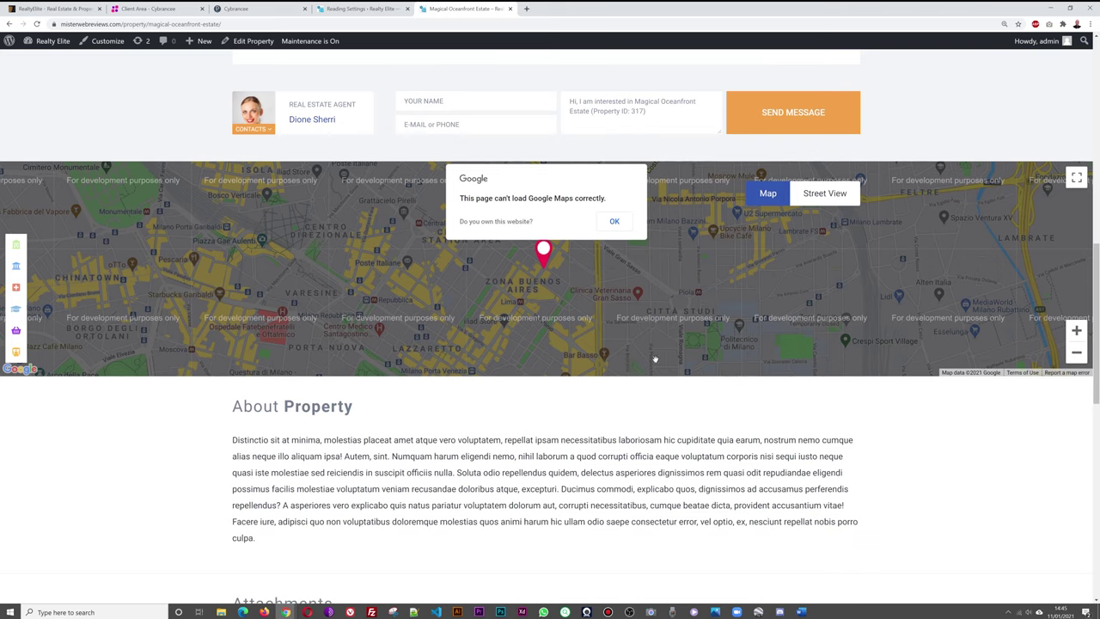
scroll(749, 416, down, 5)
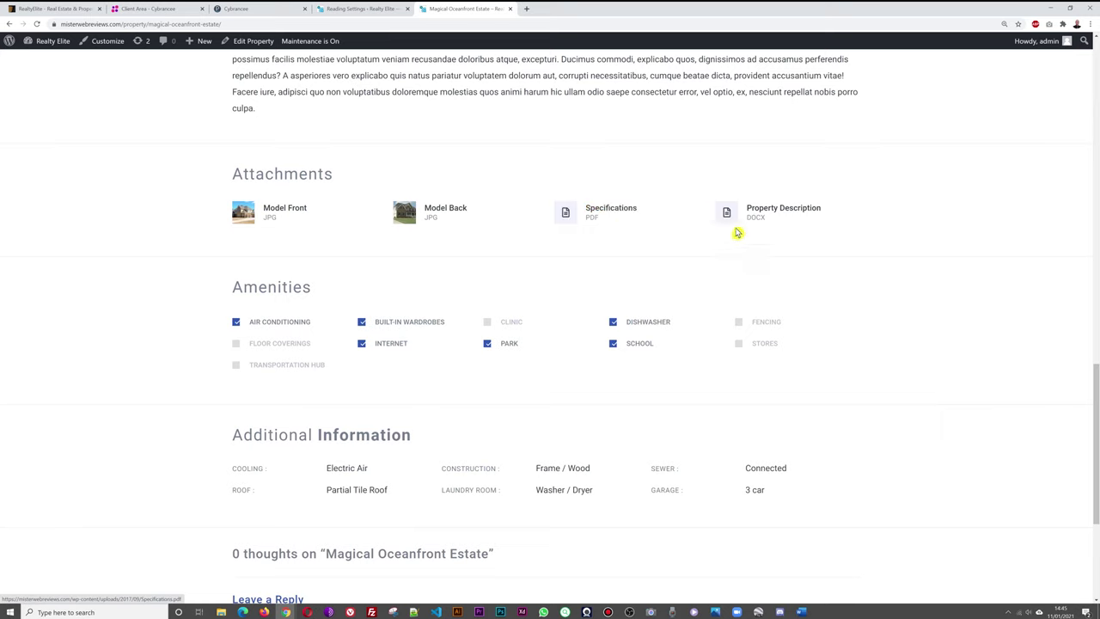
scroll(982, 297, down, 1)
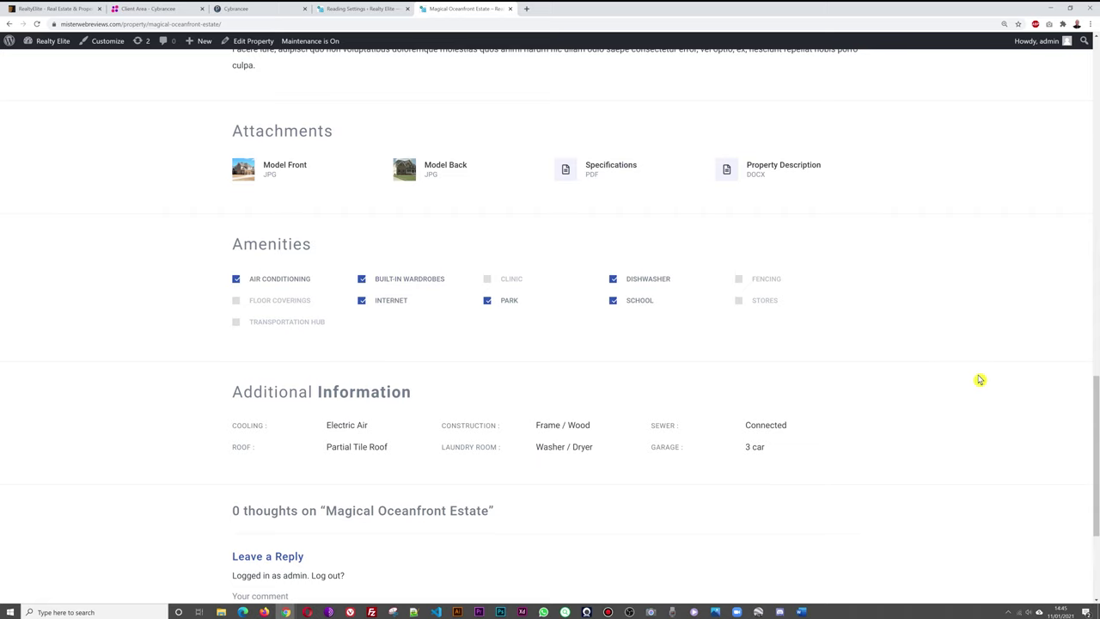
scroll(979, 380, down, 3)
scroll(985, 386, up, 10)
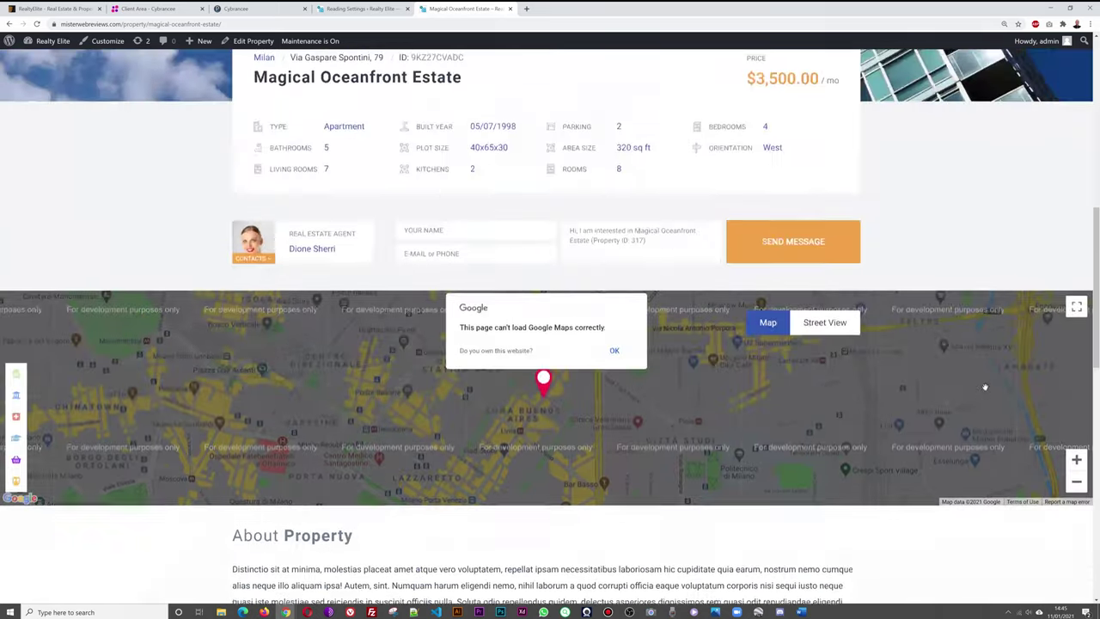
scroll(985, 386, up, 10)
mouse_move(402, 154)
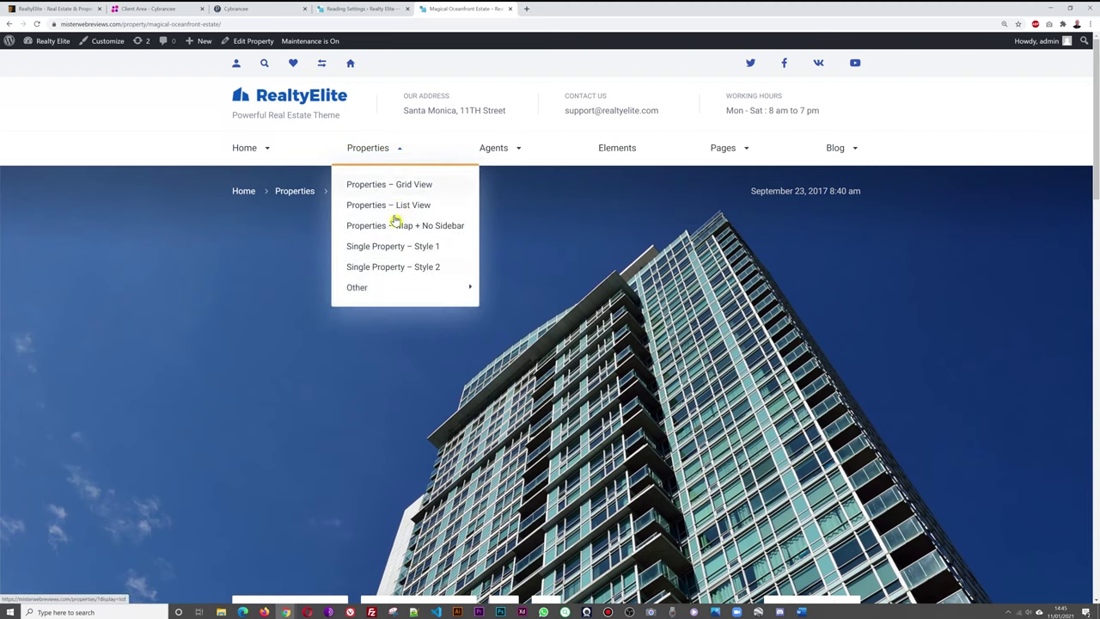
click(394, 268)
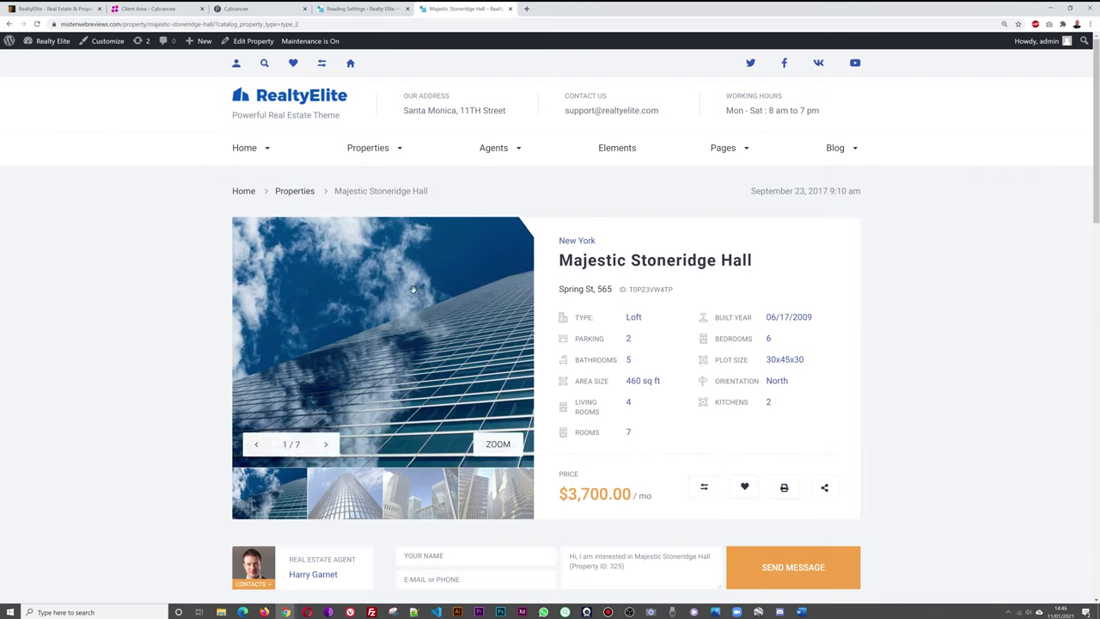
mouse_move(303, 361)
click(350, 509)
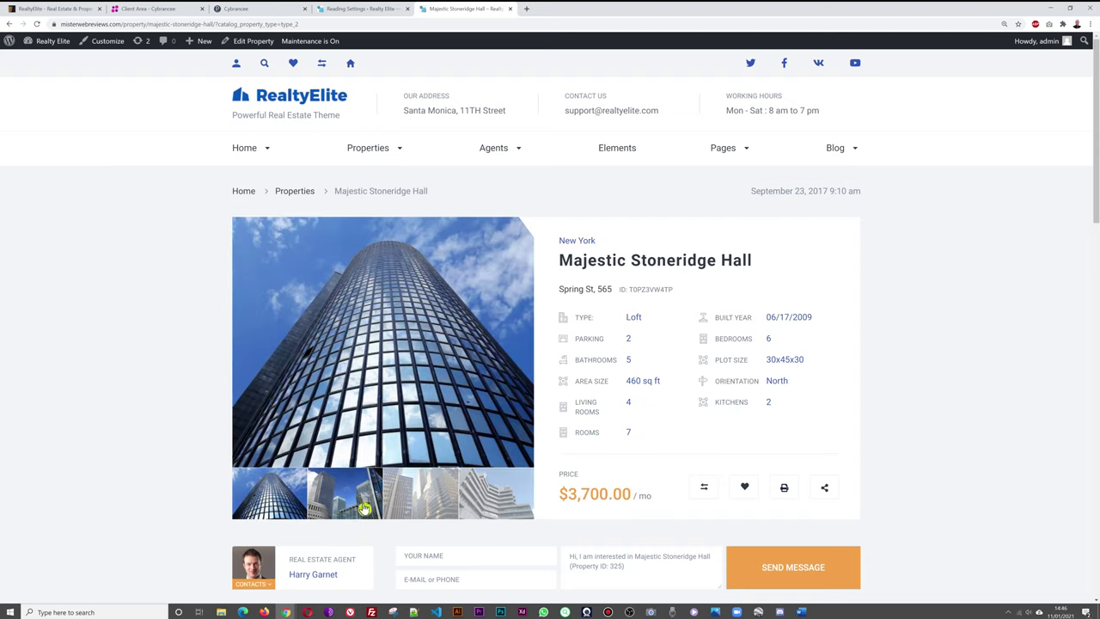
click(347, 514)
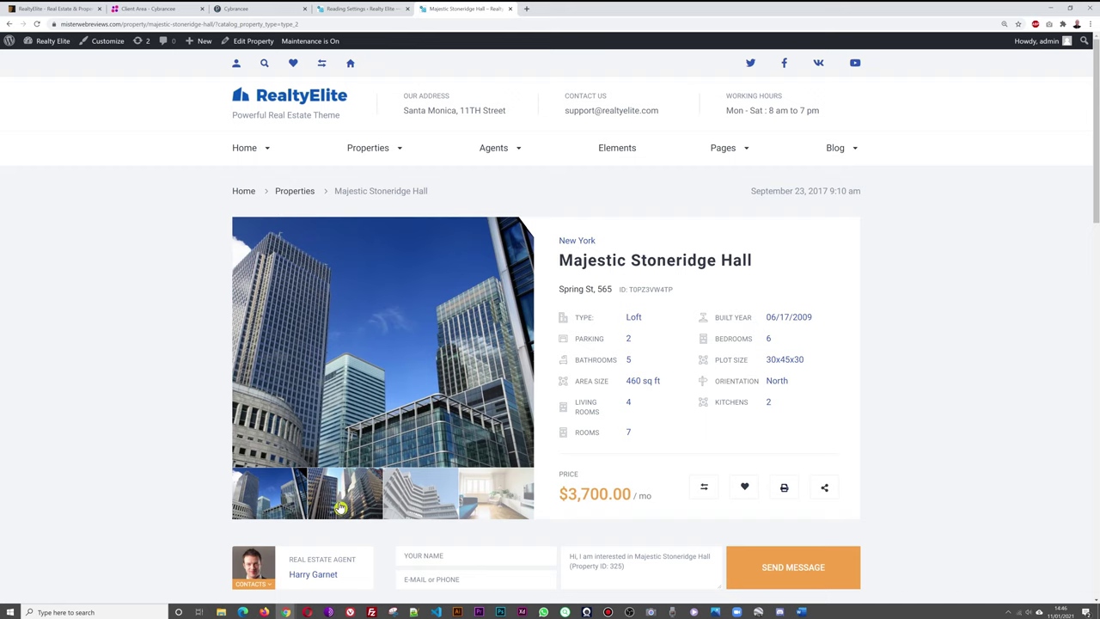
click(344, 509)
click(344, 508)
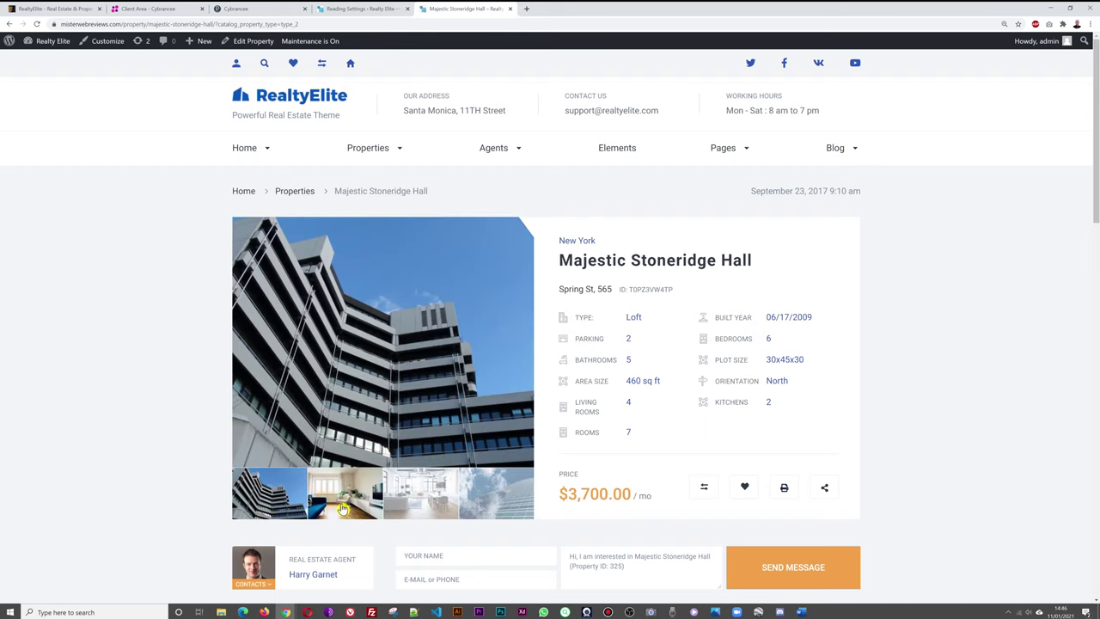
click(342, 508)
click(286, 514)
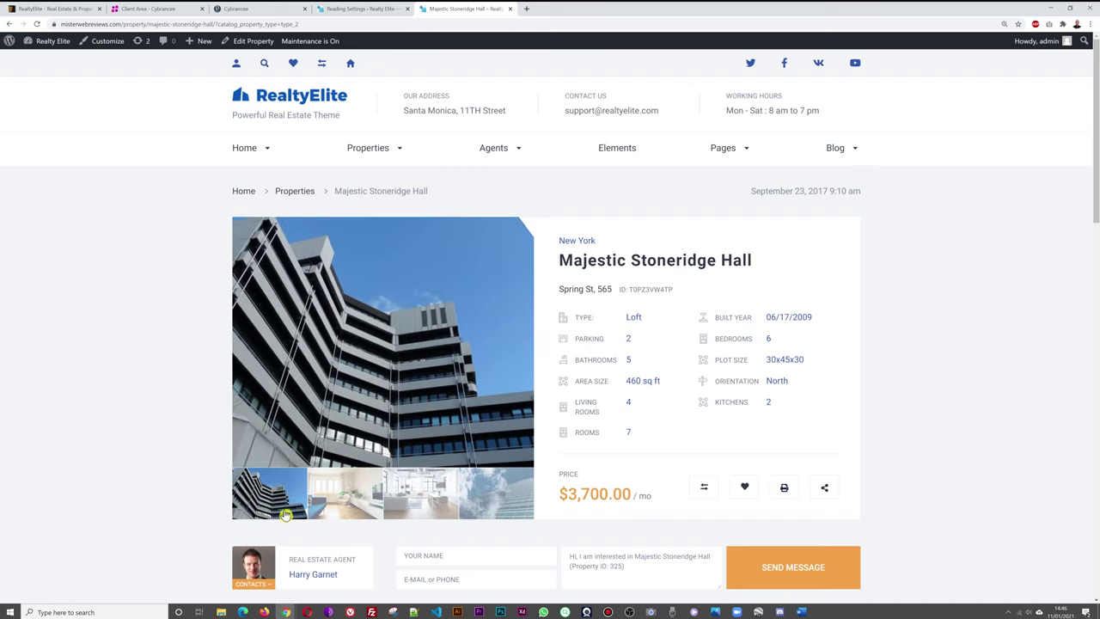
click(420, 514)
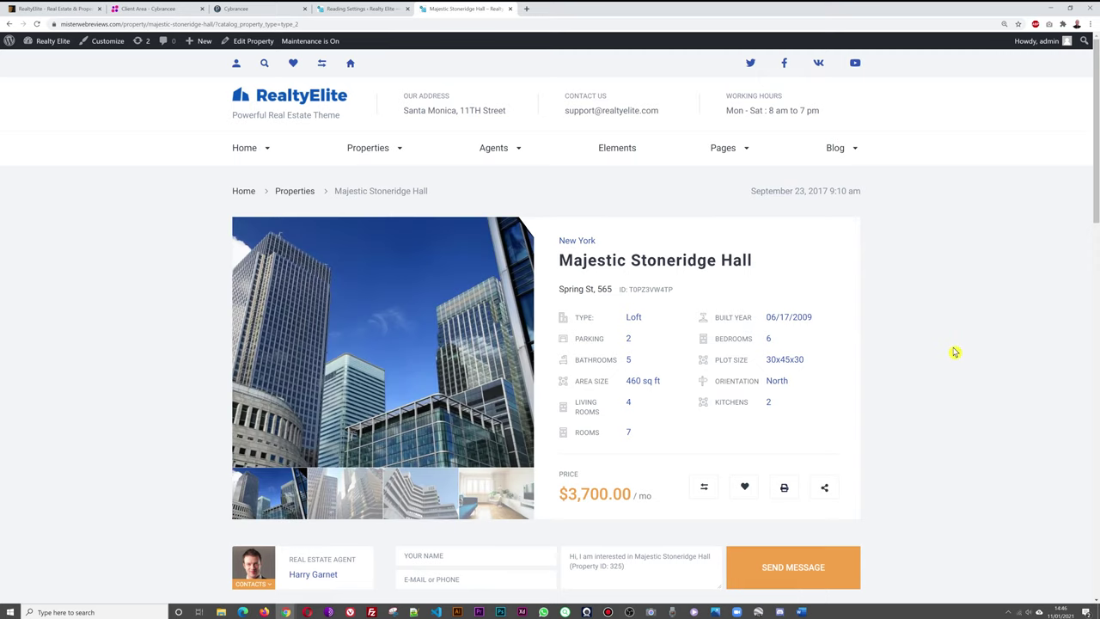
scroll(921, 372, down, 3)
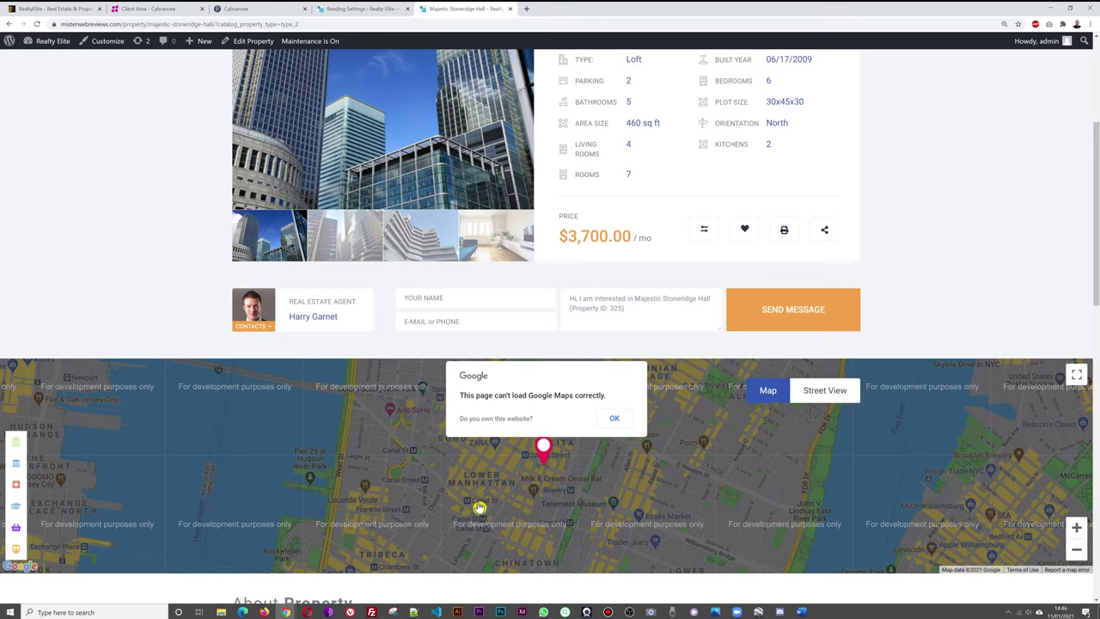
scroll(967, 277, down, 2)
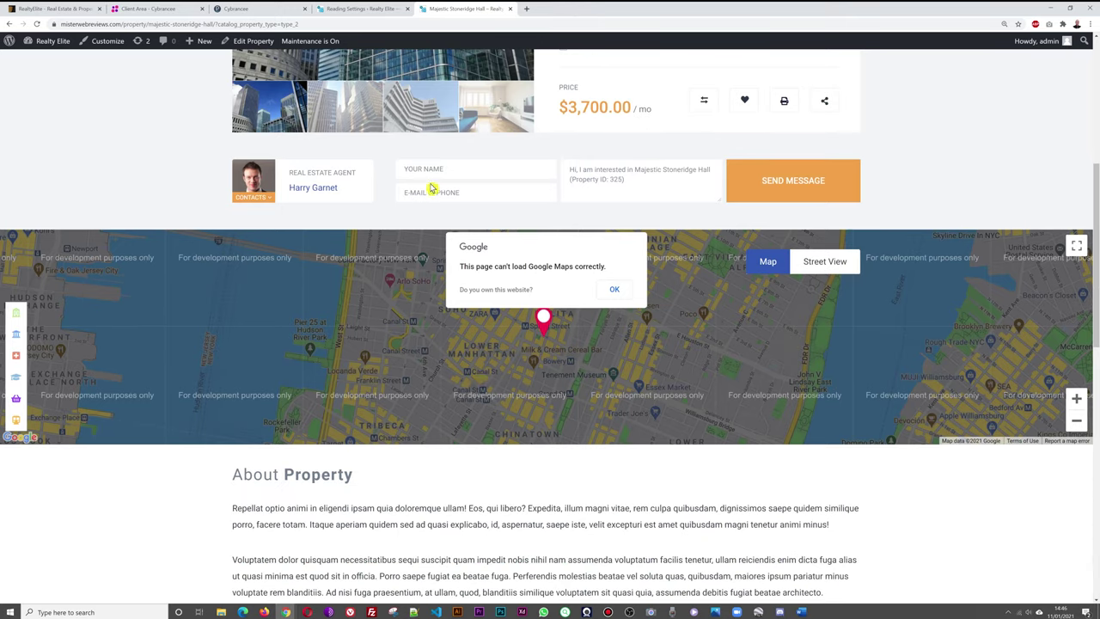
scroll(949, 337, down, 4)
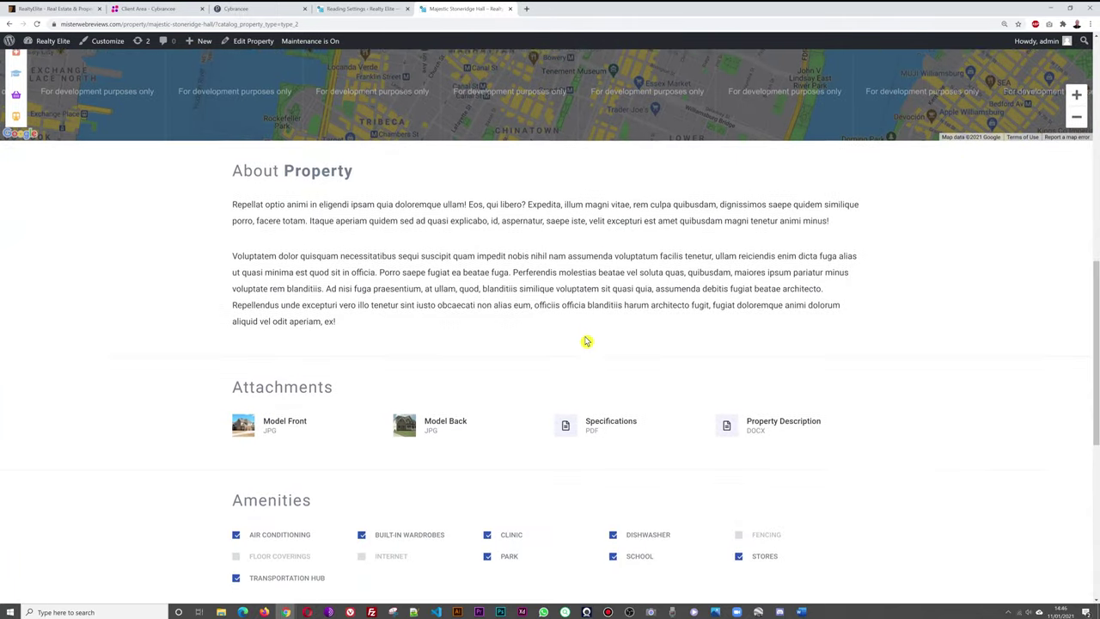
scroll(645, 342, down, 1)
scroll(857, 344, down, 2)
scroll(882, 277, down, 2)
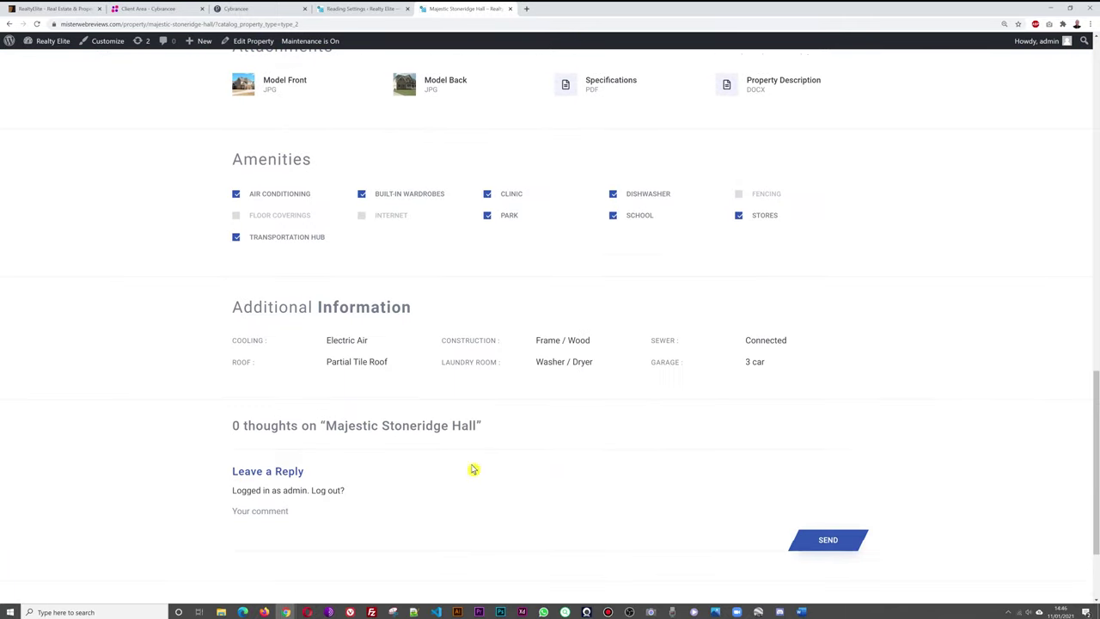
scroll(935, 313, down, 2)
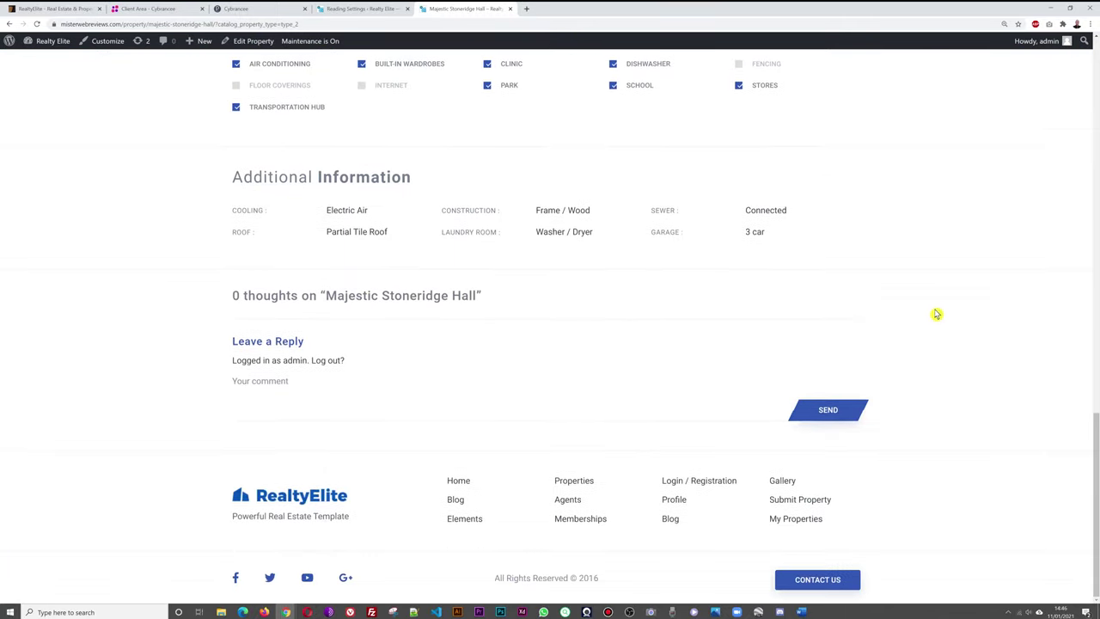
scroll(986, 370, up, 15)
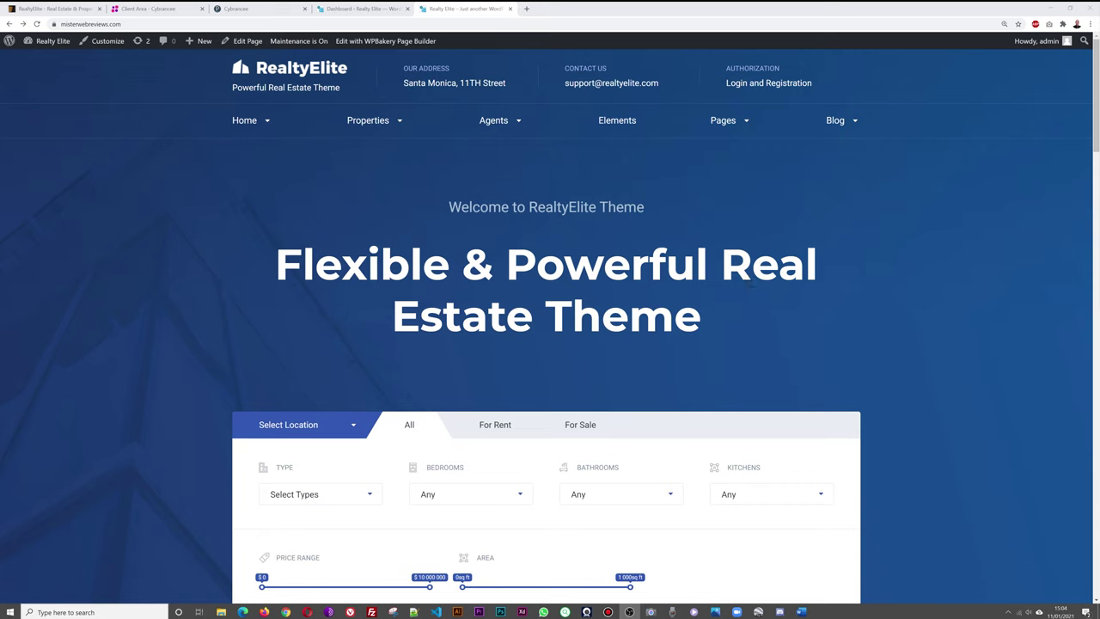
Go to Pages > All Pages in the admin and browse the 38 pages, with Home 4 as Front Page.
click(361, 11)
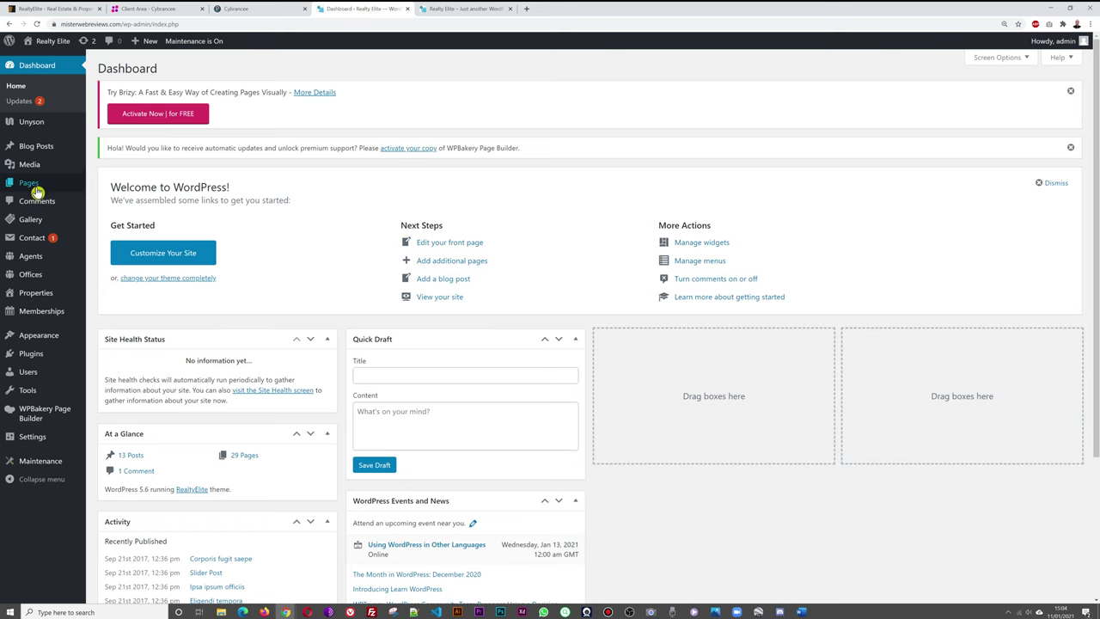
mouse_move(37, 191)
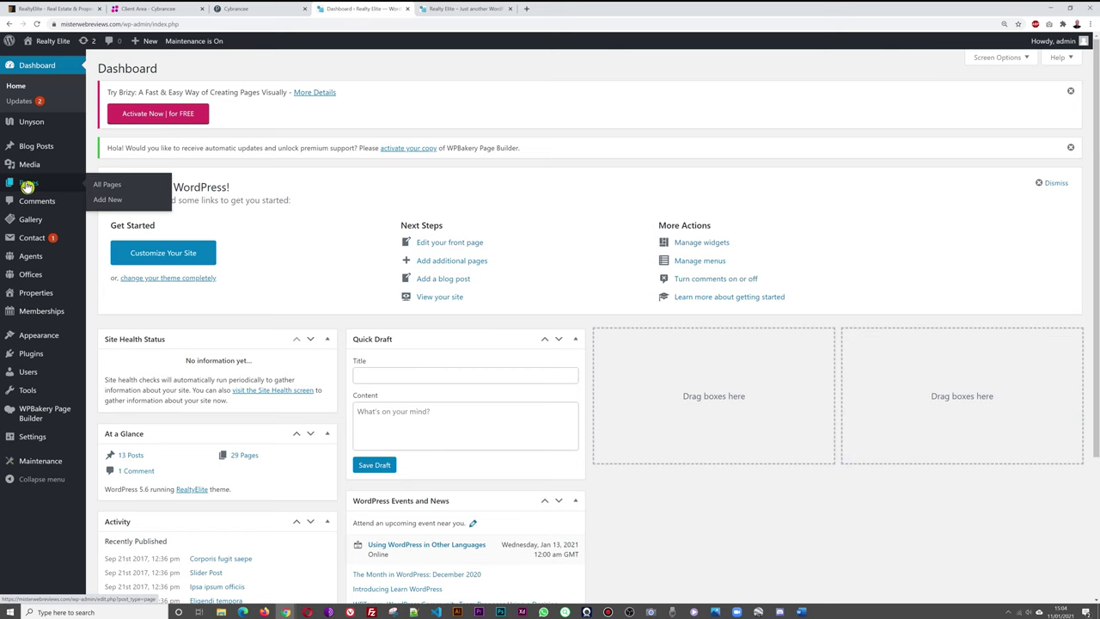
click(109, 189)
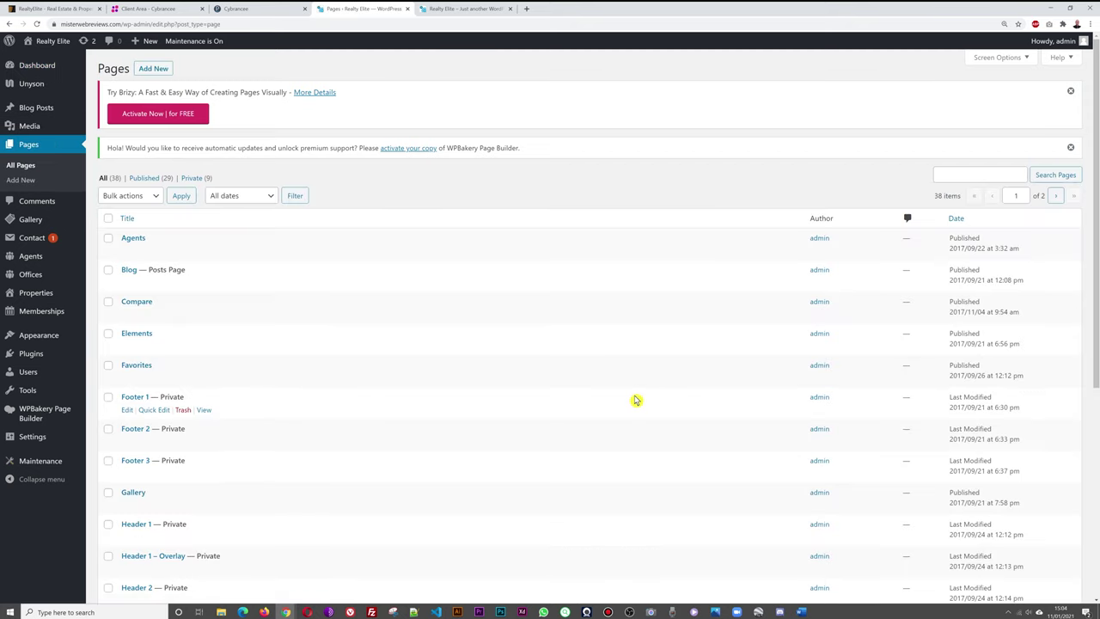
scroll(572, 359, down, 1)
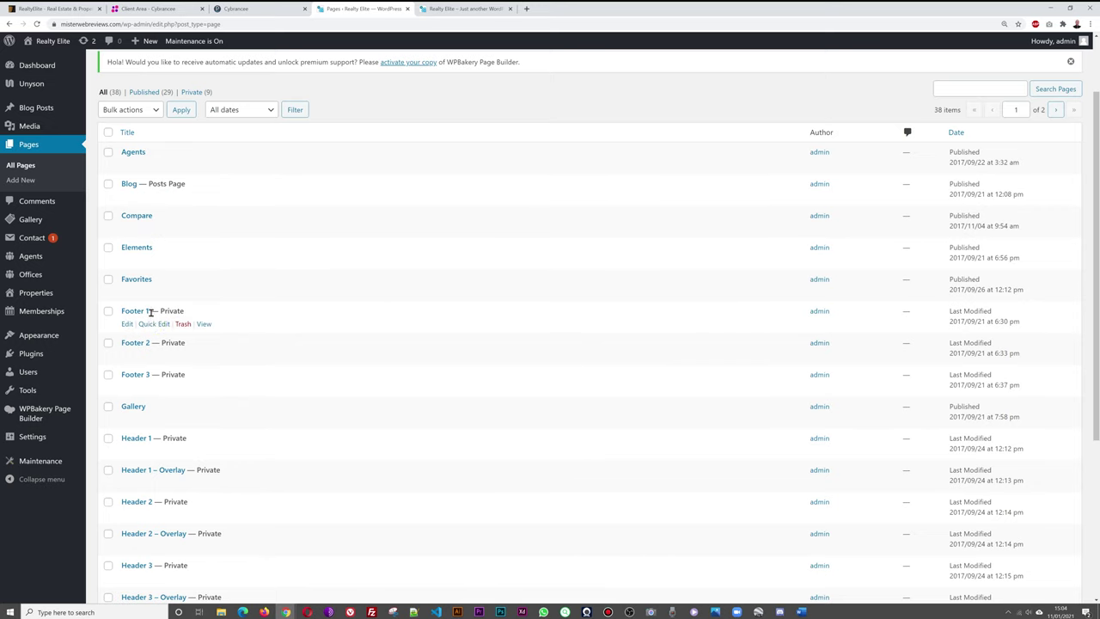
scroll(581, 319, down, 1)
scroll(582, 319, down, 1)
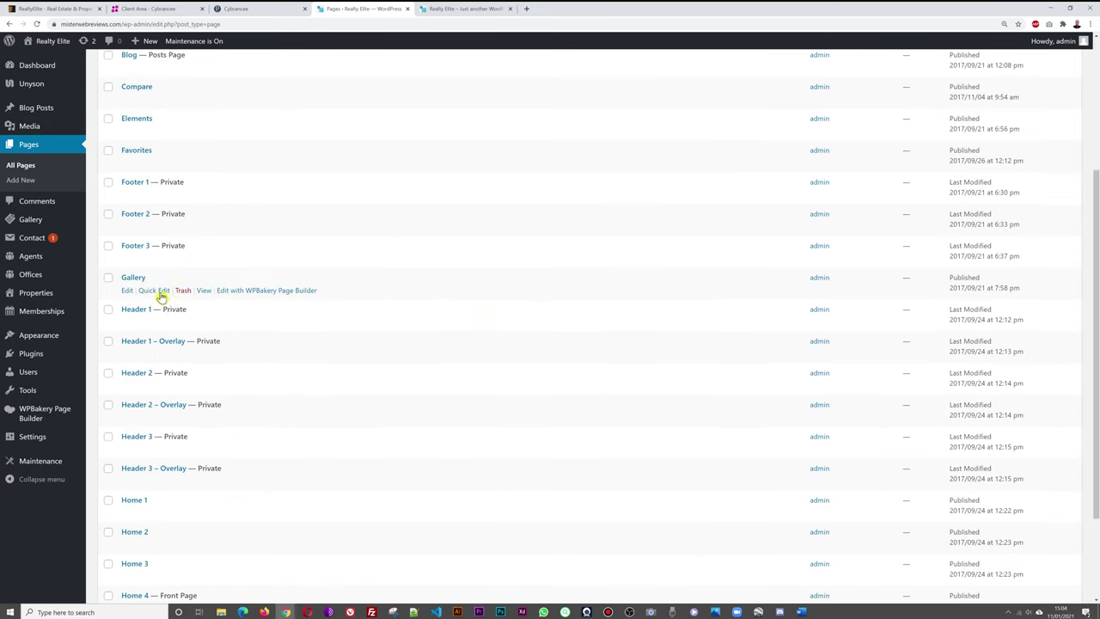
scroll(551, 389, down, 1)
scroll(552, 389, down, 1)
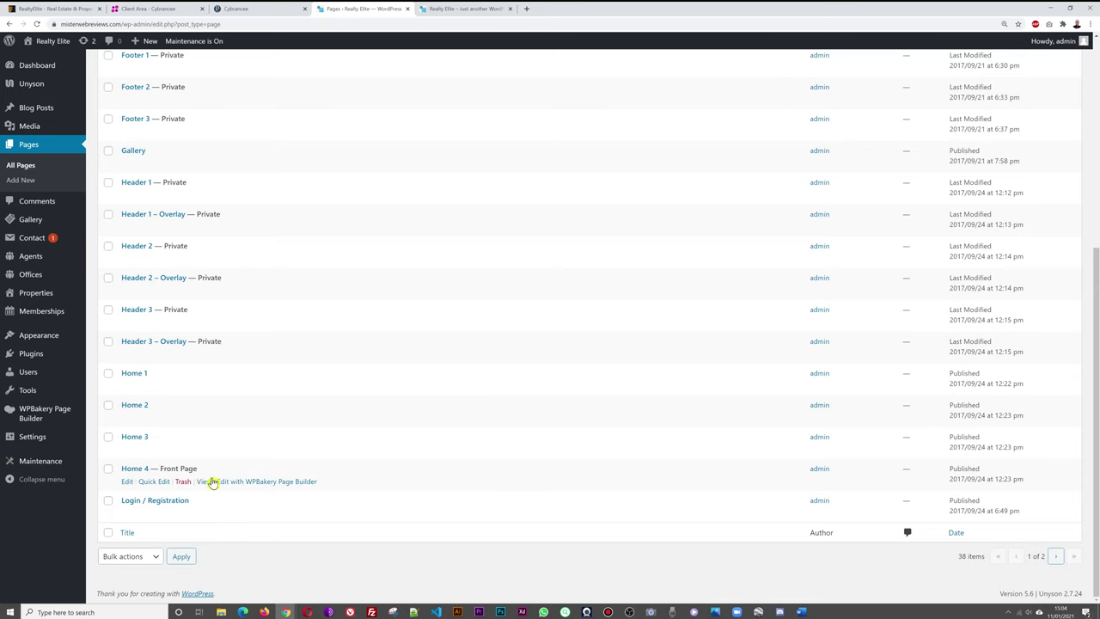
scroll(504, 447, up, 1)
scroll(503, 447, down, 1)
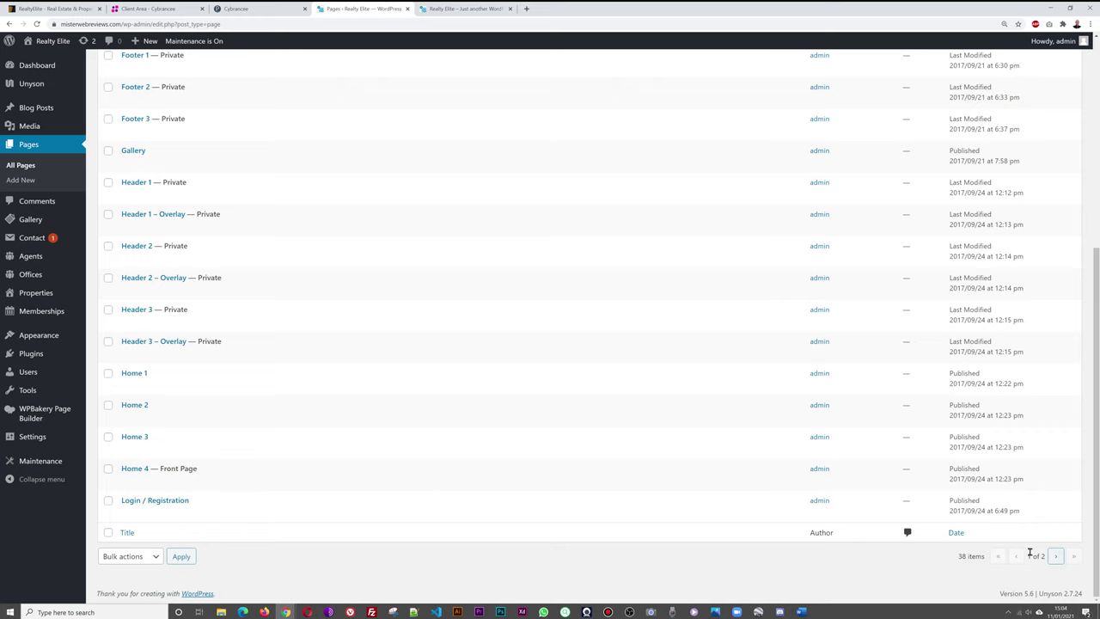
scroll(852, 400, up, 4)
Raise the Pages list's items-per-page in Screen Options so all 38 pages fit, then review them.
click(1026, 62)
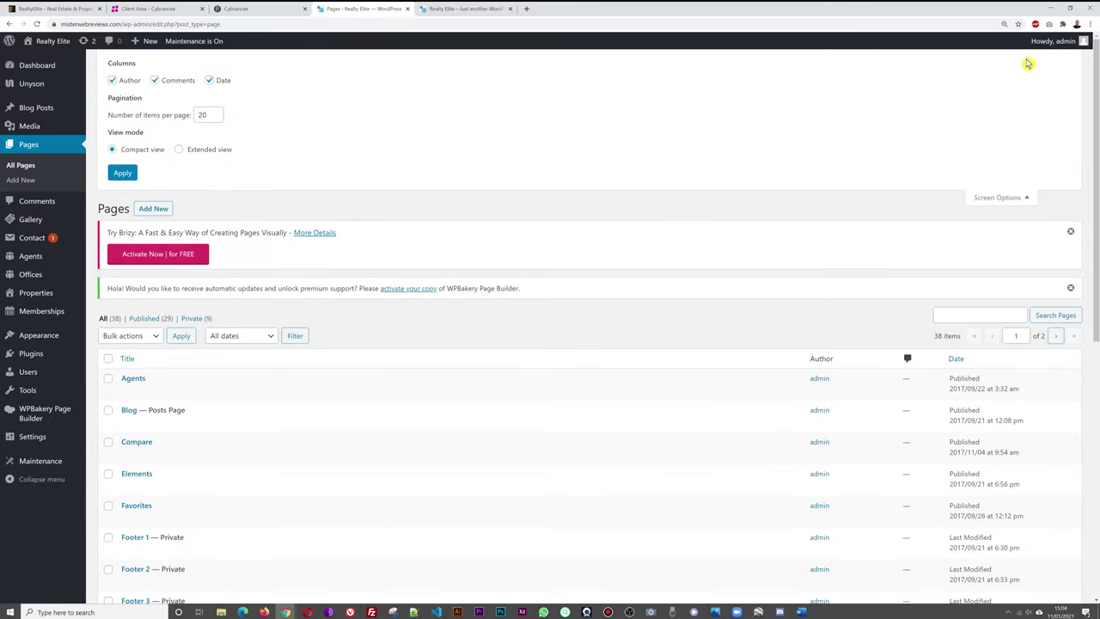
double_click(203, 115)
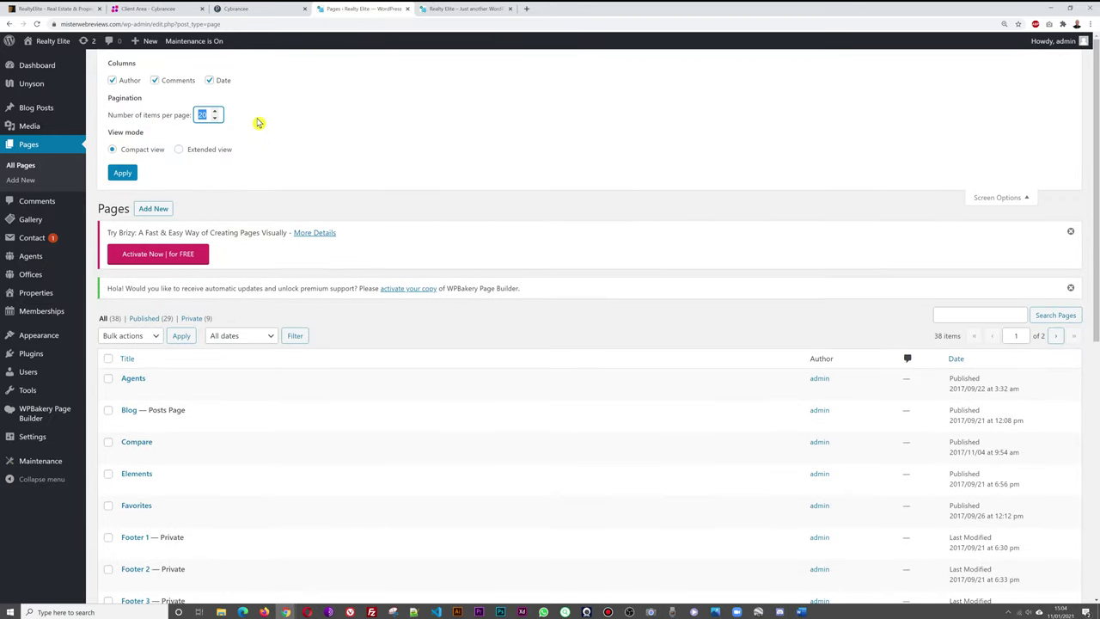
click(126, 173)
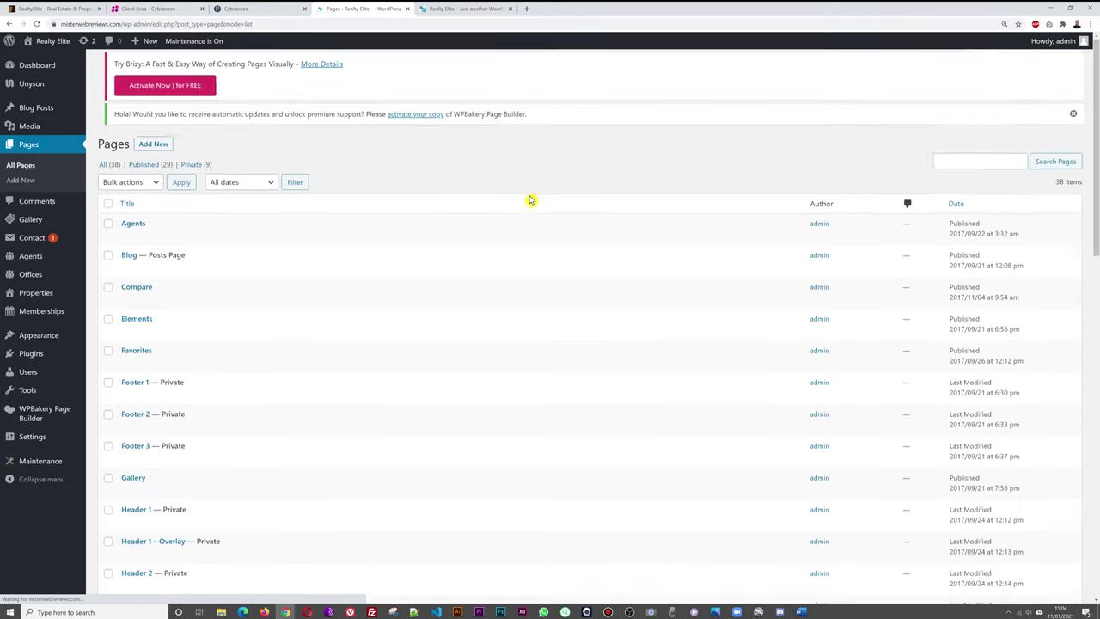
scroll(508, 278, down, 6)
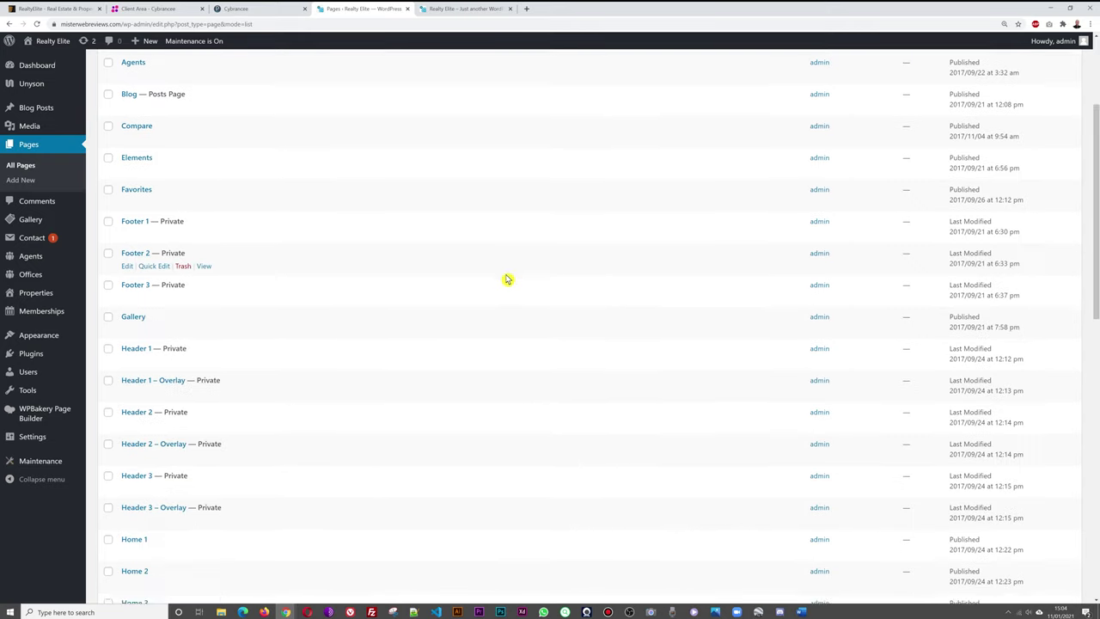
scroll(550, 273, down, 1)
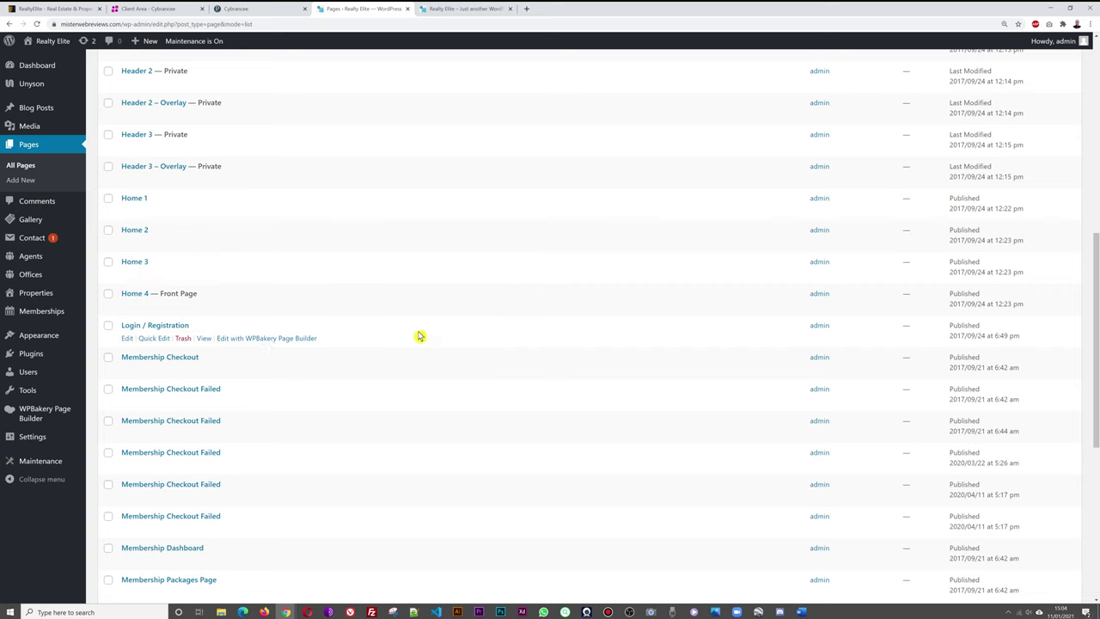
scroll(301, 326, down, 1)
scroll(508, 400, down, 3)
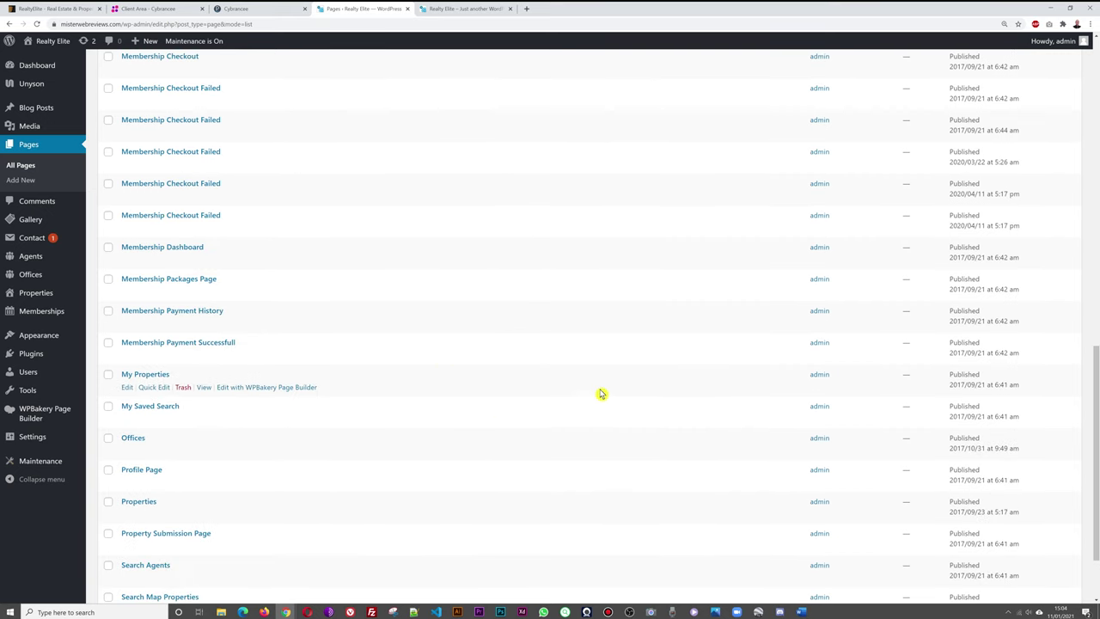
scroll(467, 364, down, 1)
scroll(516, 344, down, 1)
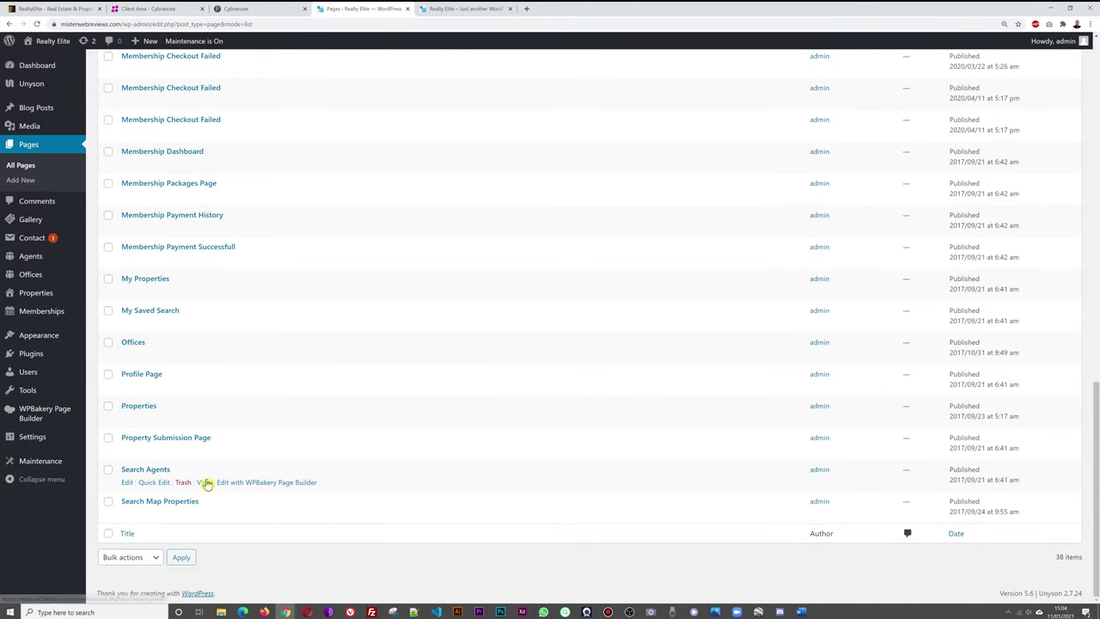
scroll(477, 485, up, 5)
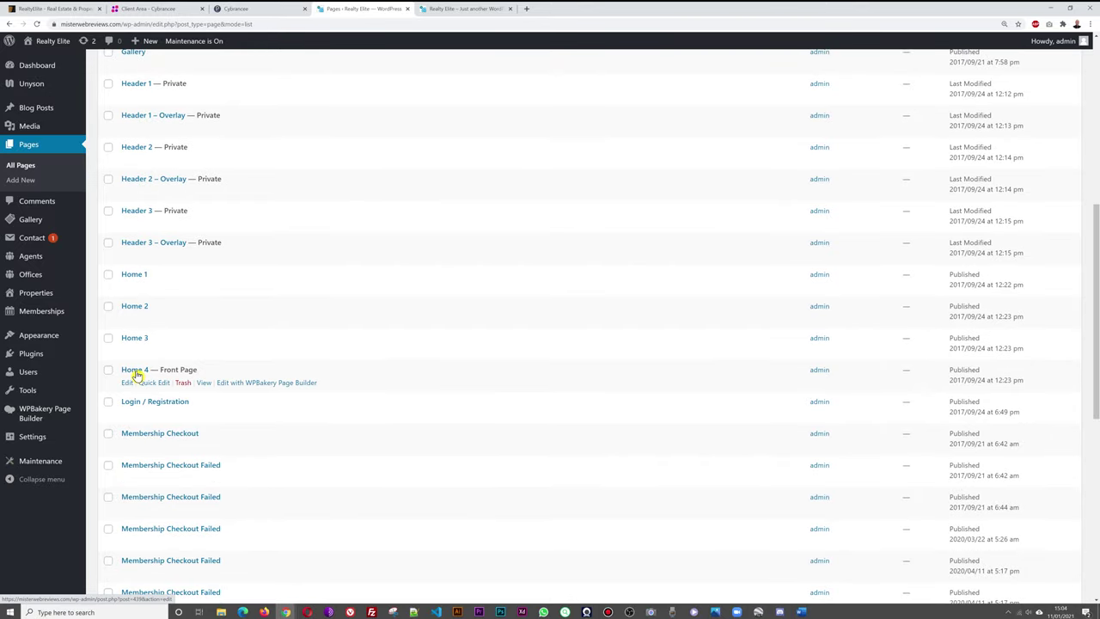
Open Home 4 in the WPBakery editor and look over its heading and properties elements.
click(135, 369)
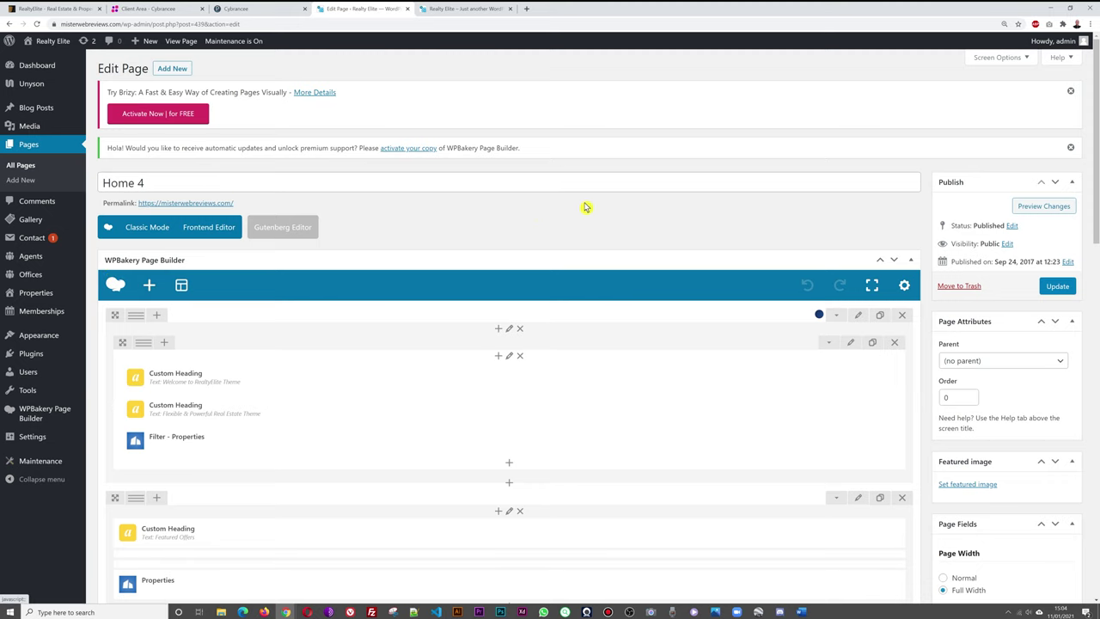
scroll(672, 166, down, 1)
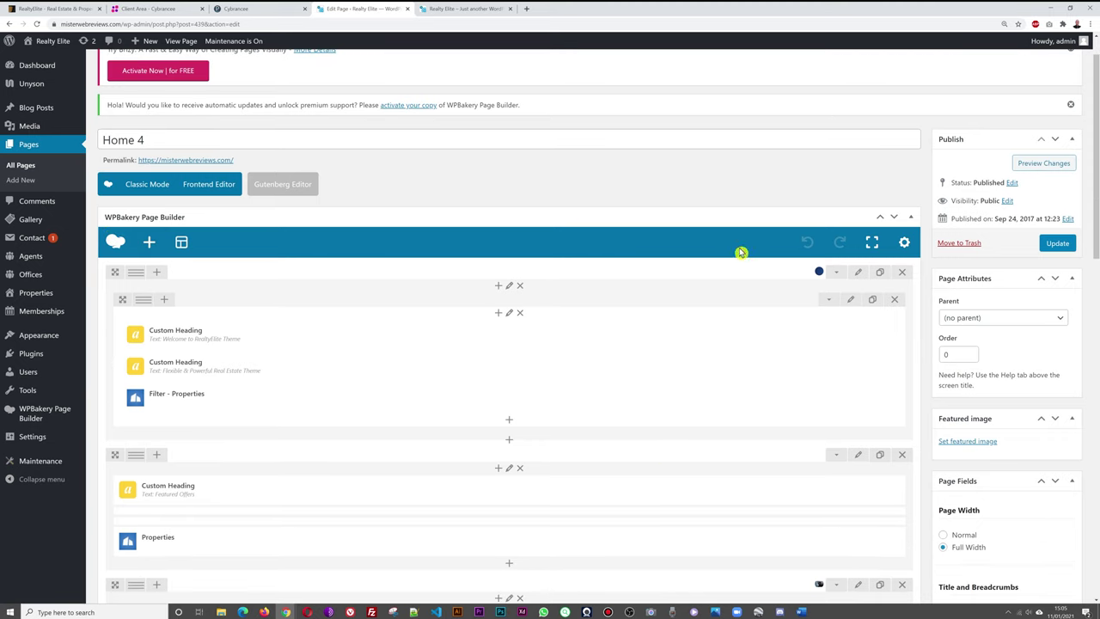
scroll(662, 448, down, 1)
scroll(663, 446, down, 1)
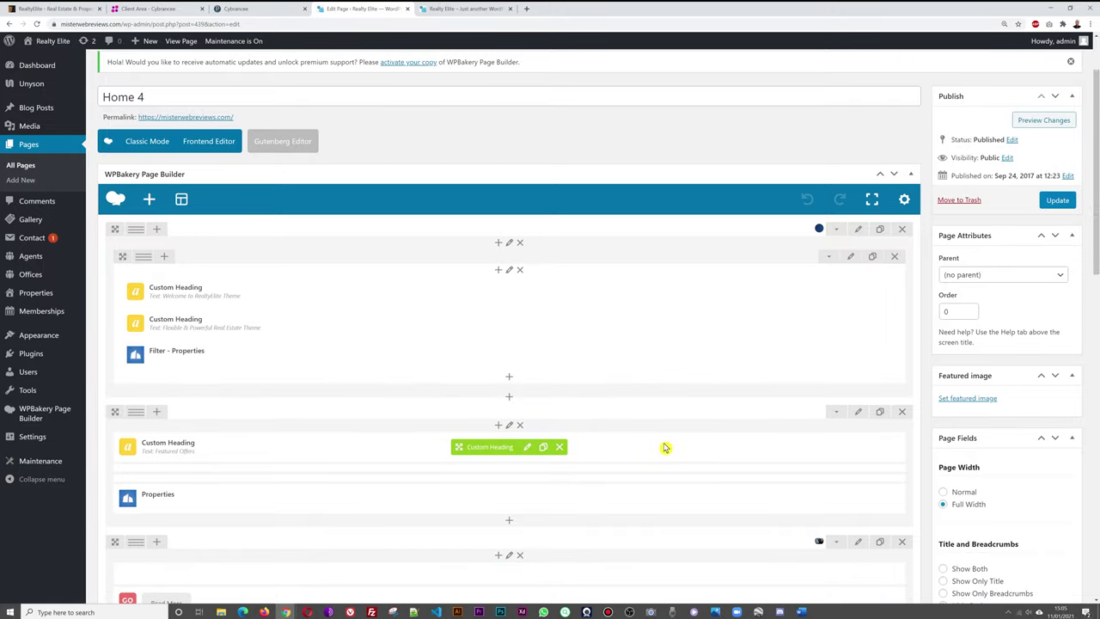
scroll(675, 467, down, 1)
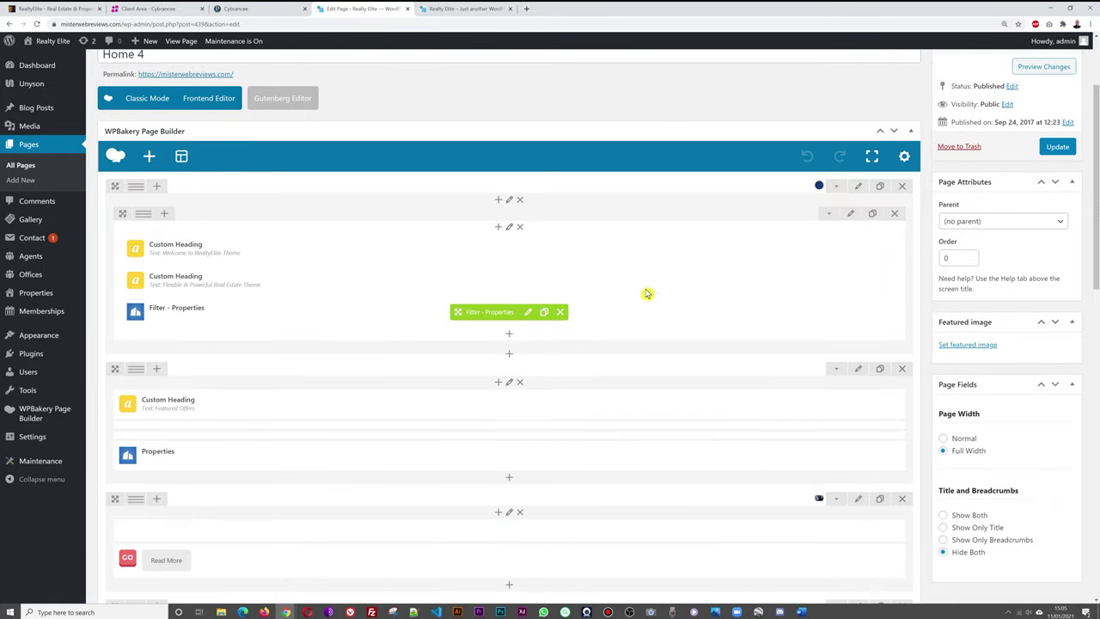
Compare the editor with the live front page, then return to editing Home 4.
click(475, 10)
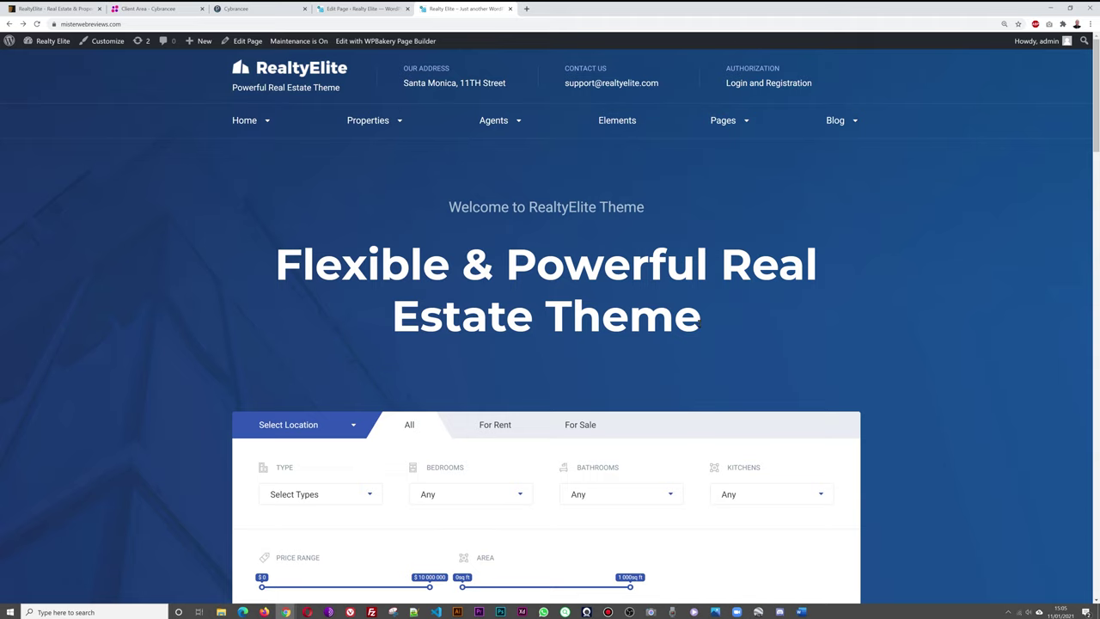
scroll(678, 380, down, 2)
scroll(986, 334, up, 2)
click(378, 11)
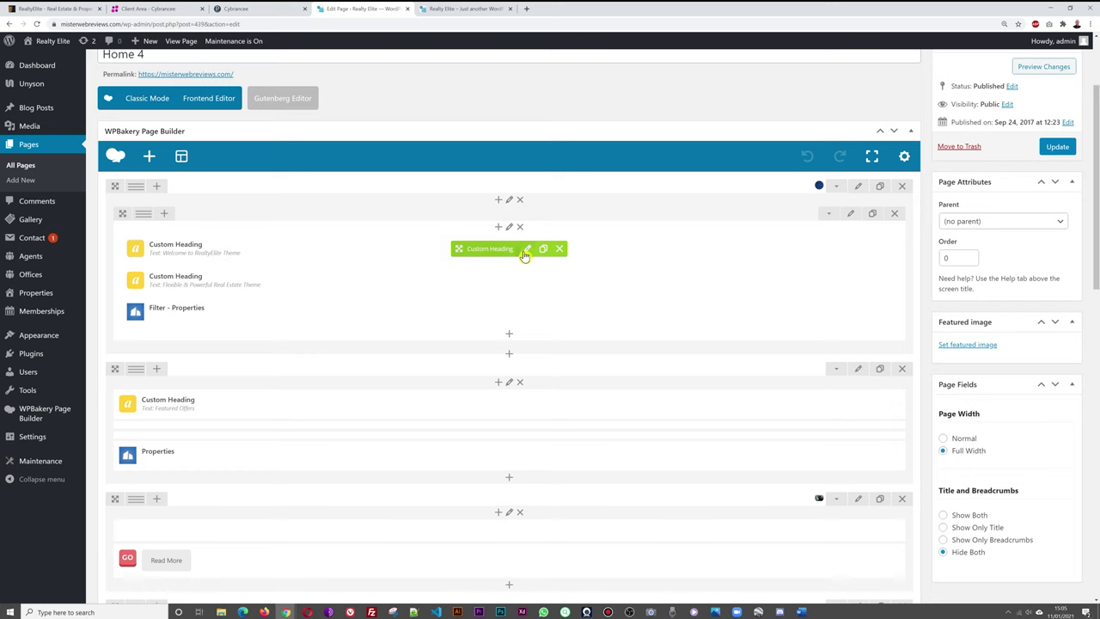
click(527, 250)
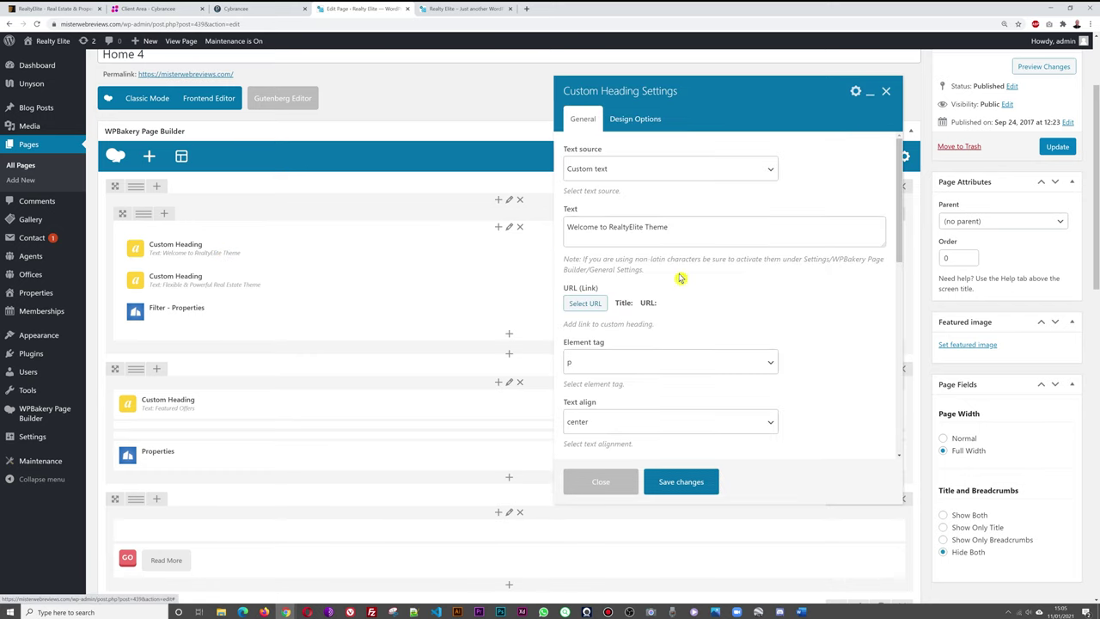
click(464, 9)
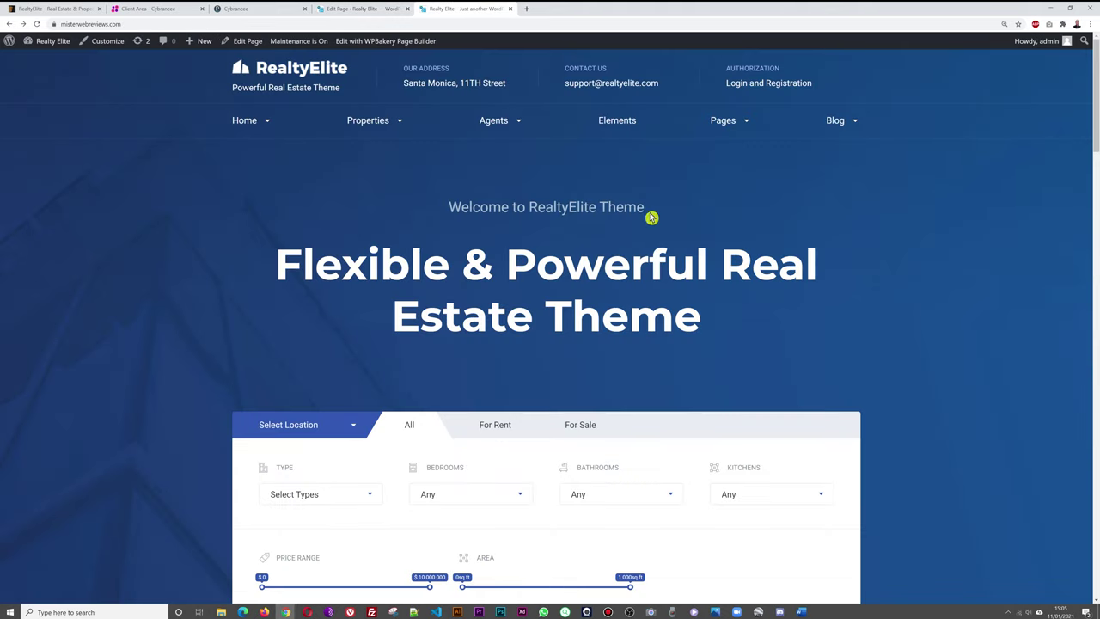
click(368, 9)
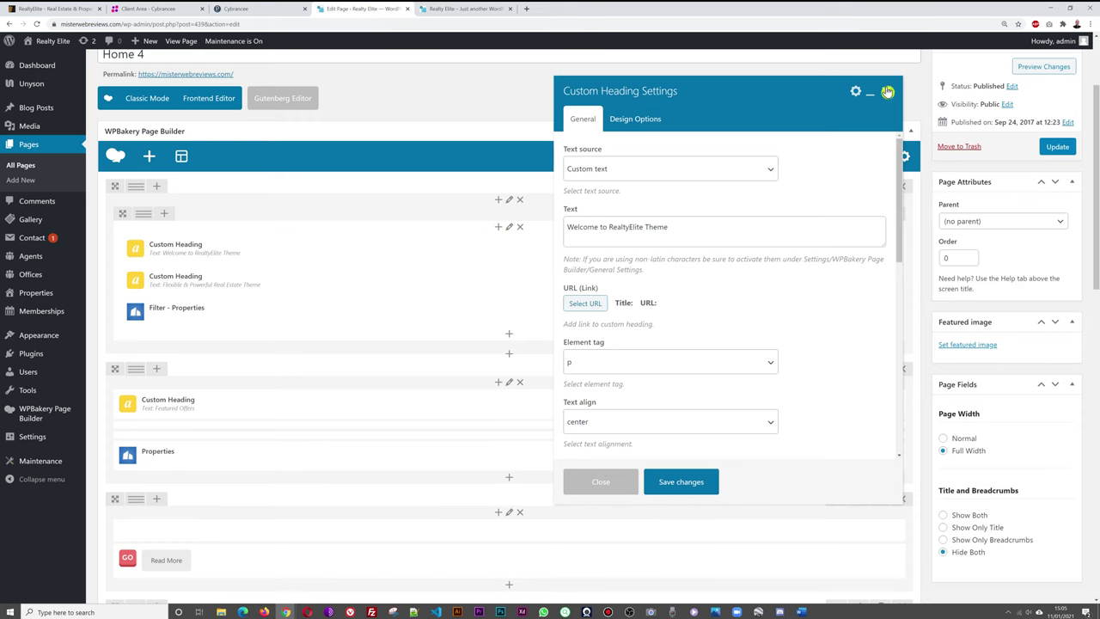
click(887, 91)
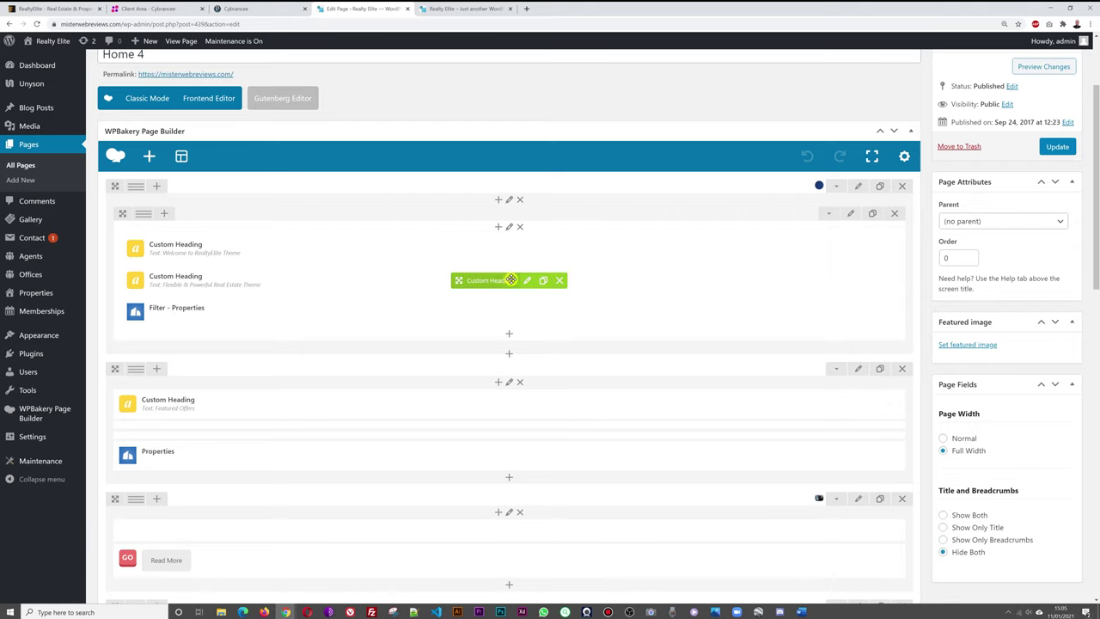
click(527, 282)
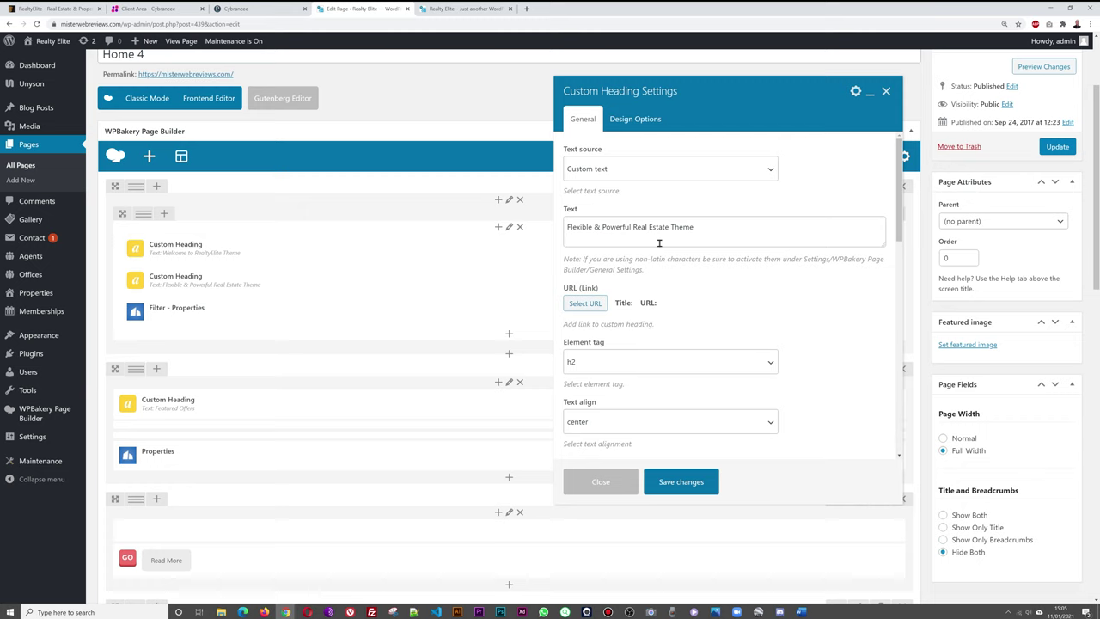
click(470, 9)
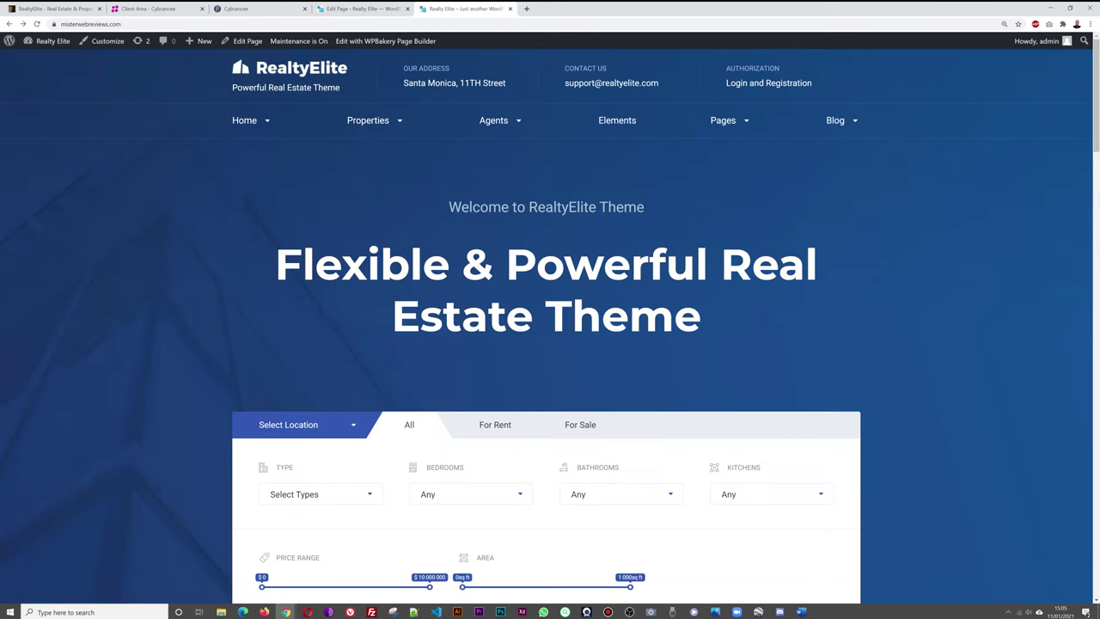
click(353, 8)
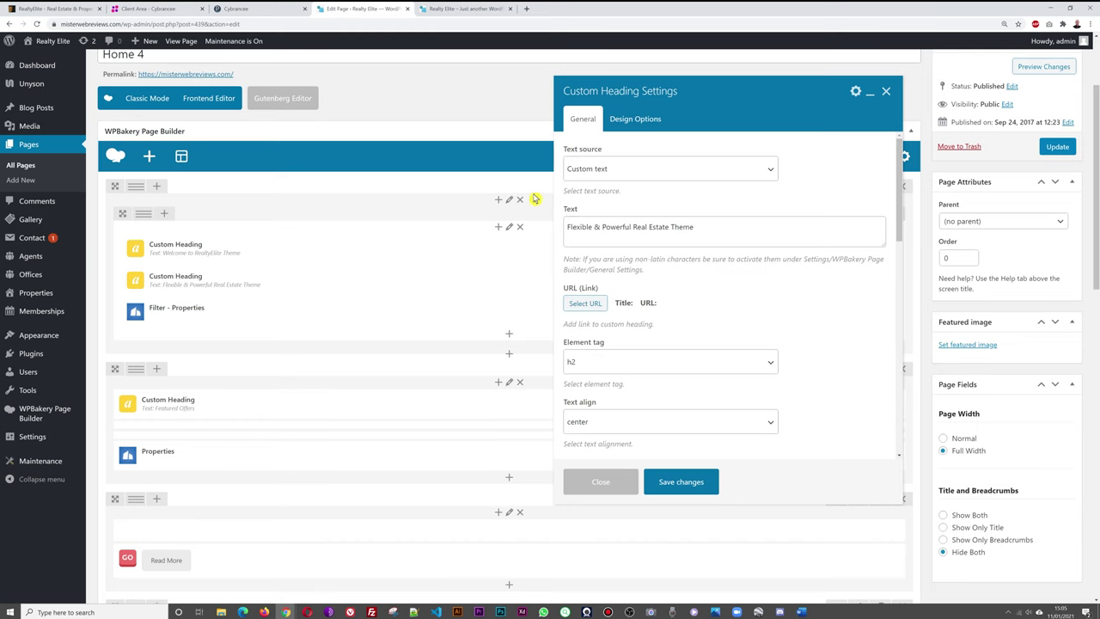
click(888, 94)
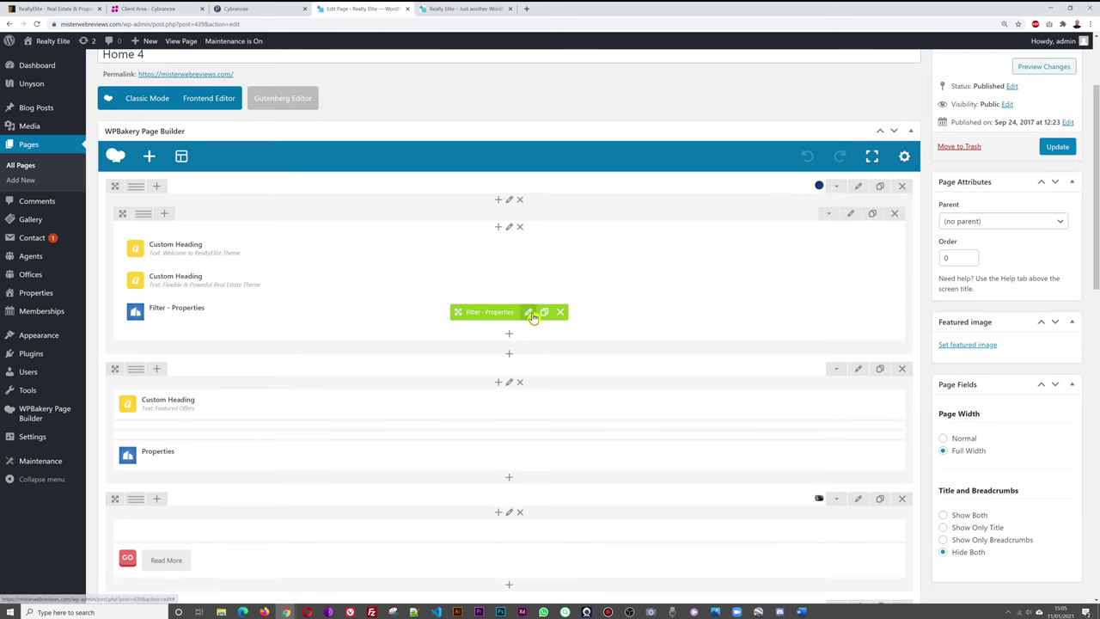
click(464, 9)
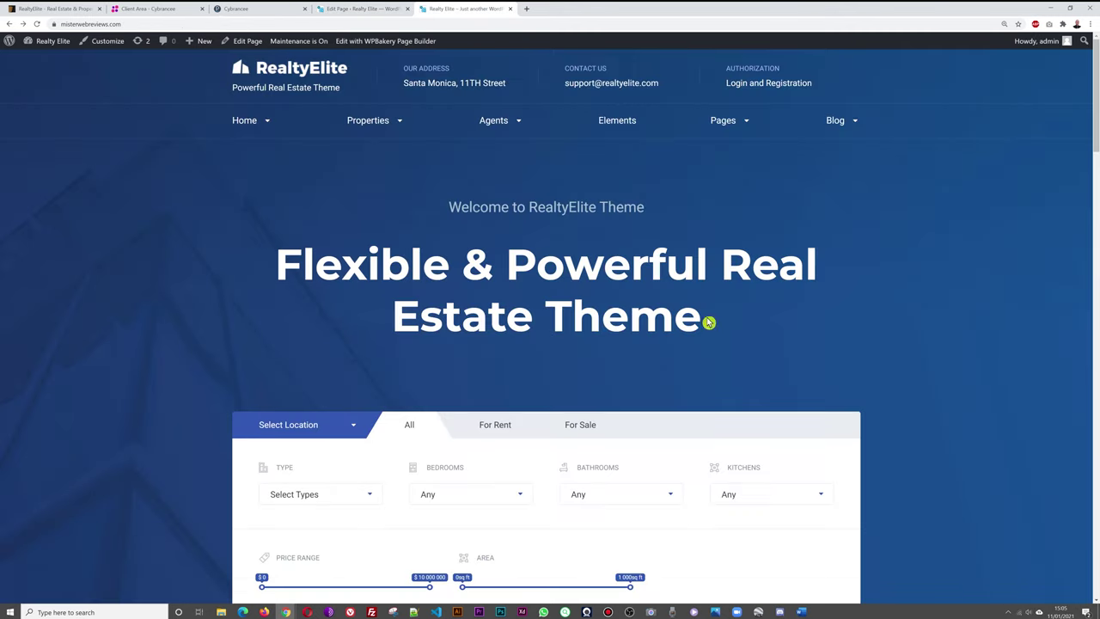
scroll(977, 294, down, 4)
scroll(976, 299, down, 2)
scroll(974, 299, up, 10)
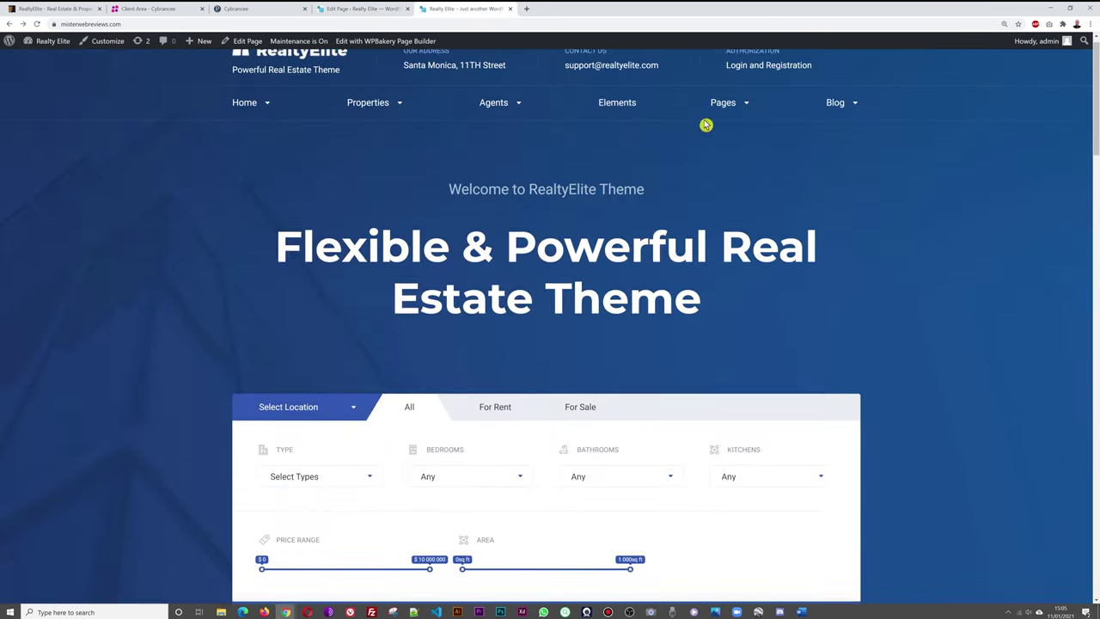
click(383, 9)
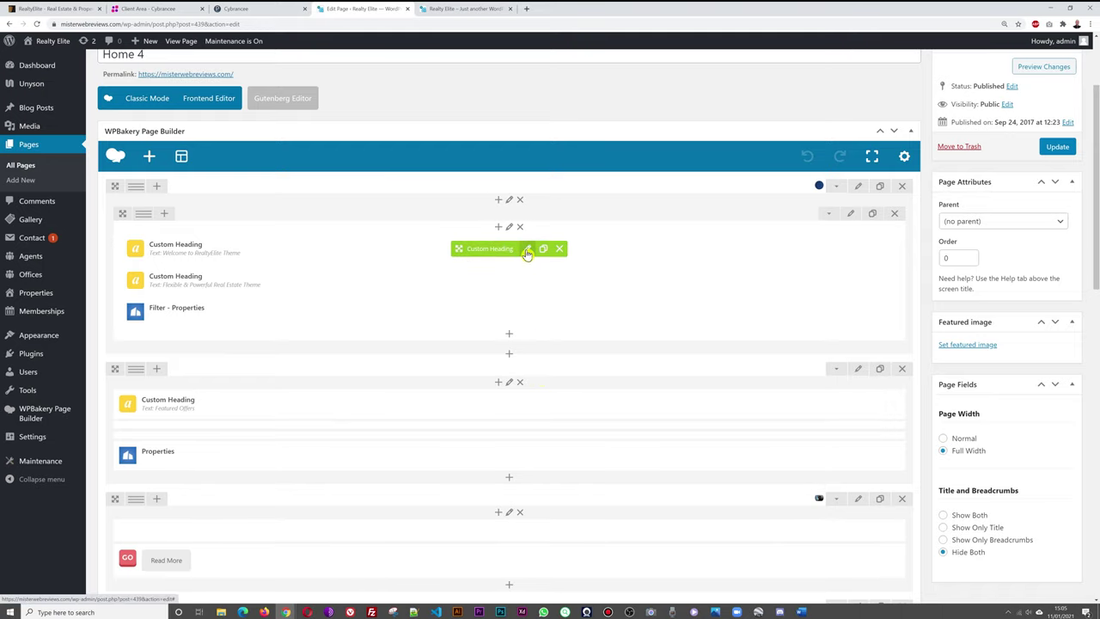
Change the welcome Custom Heading to 'Welcome to RealtyElite Online Directory'.
click(526, 251)
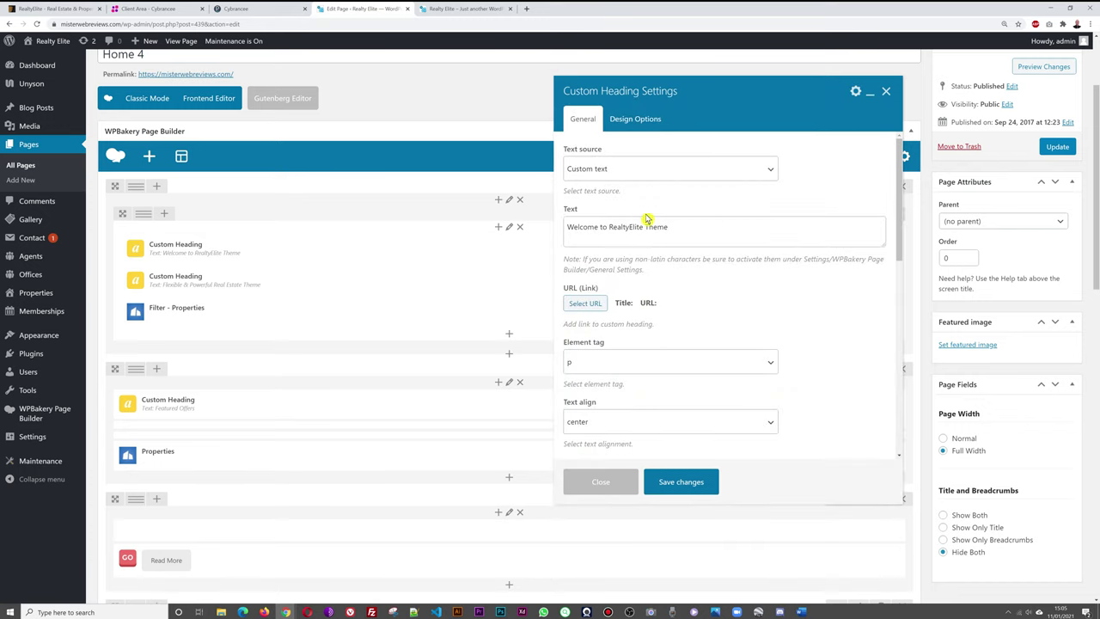
triple_click(697, 226)
click(705, 233)
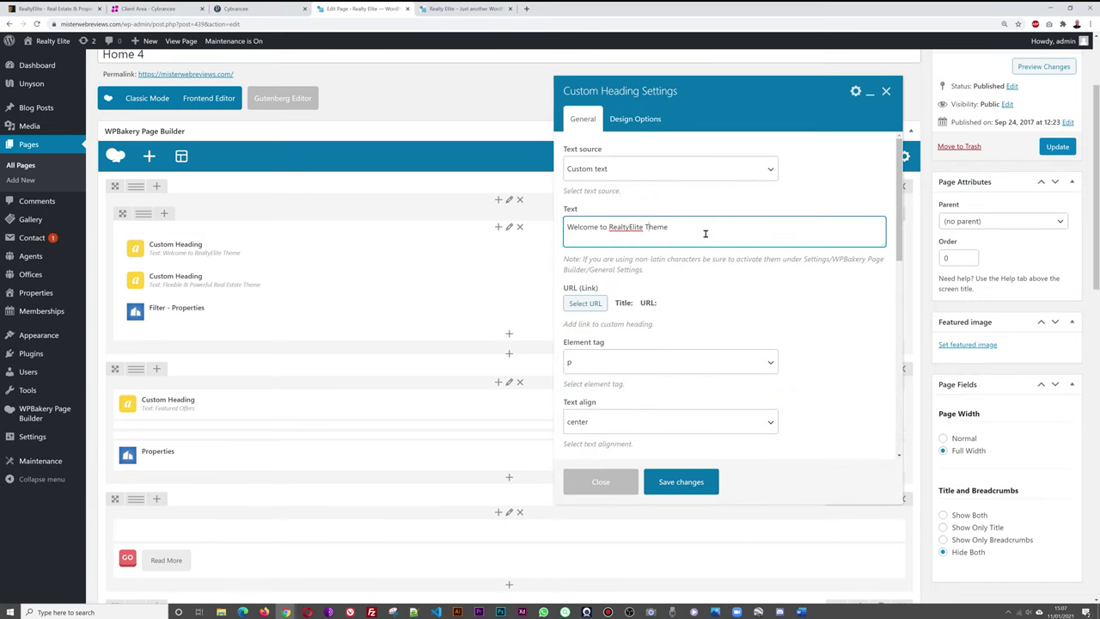
drag(647, 228, 690, 230)
click(696, 487)
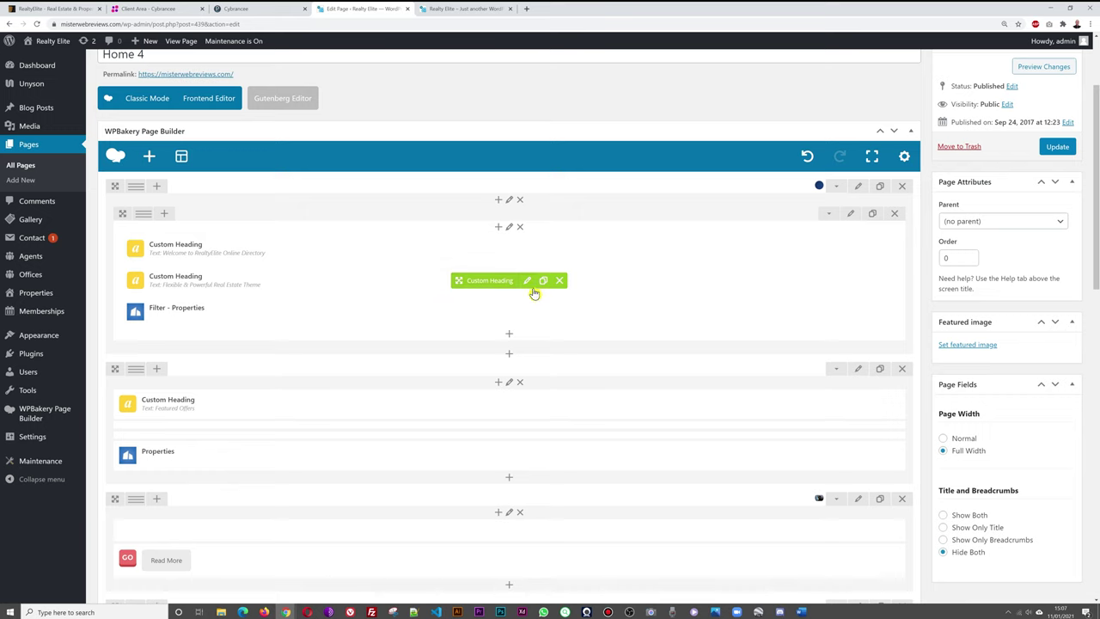
Replace the 'Flexible & Powerful' heading with 'Thousands of Properties Listed Each Week'.
click(528, 281)
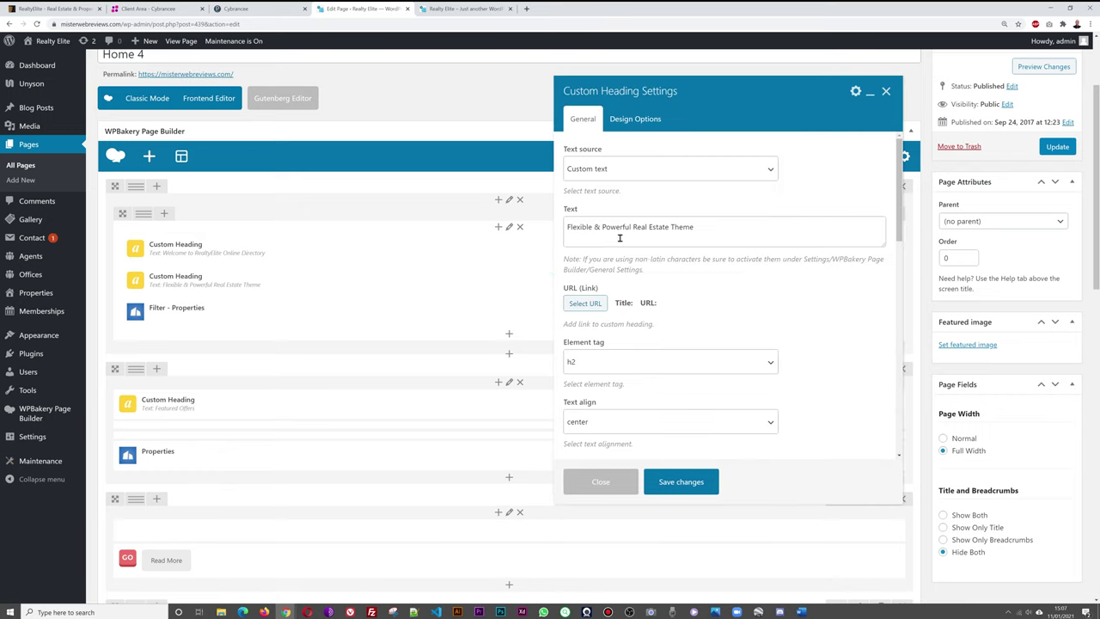
drag(709, 232, 566, 228)
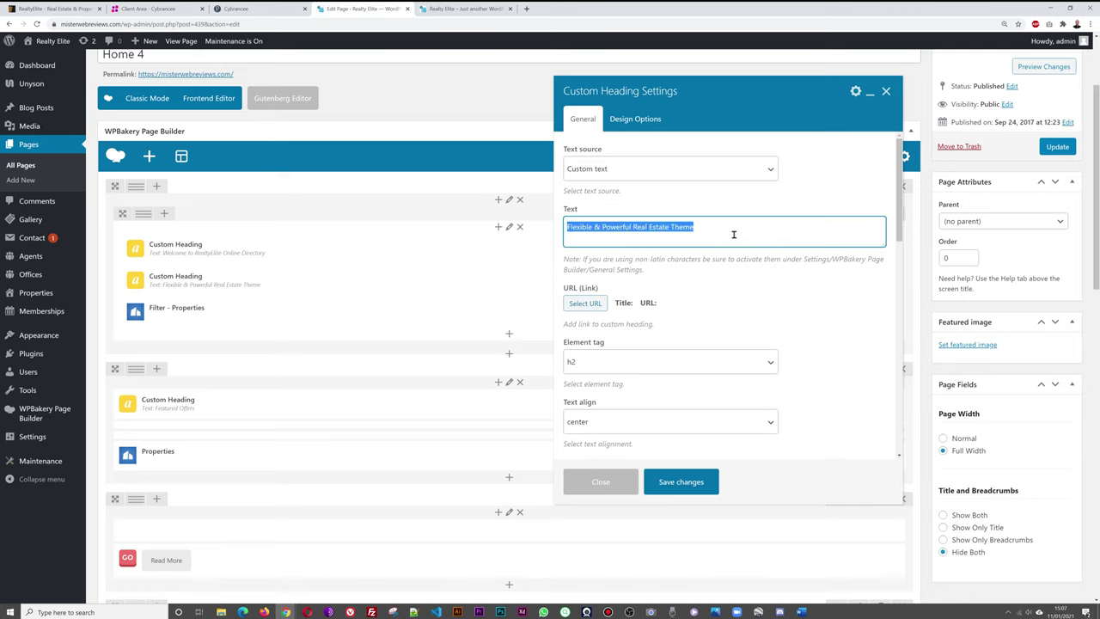
text(T)
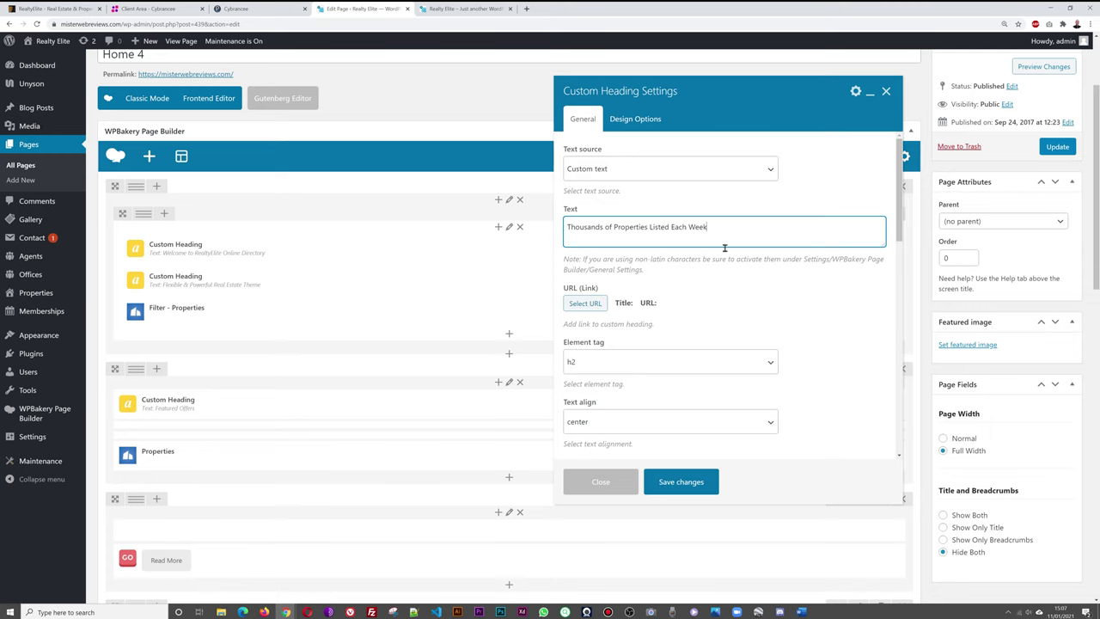
click(678, 489)
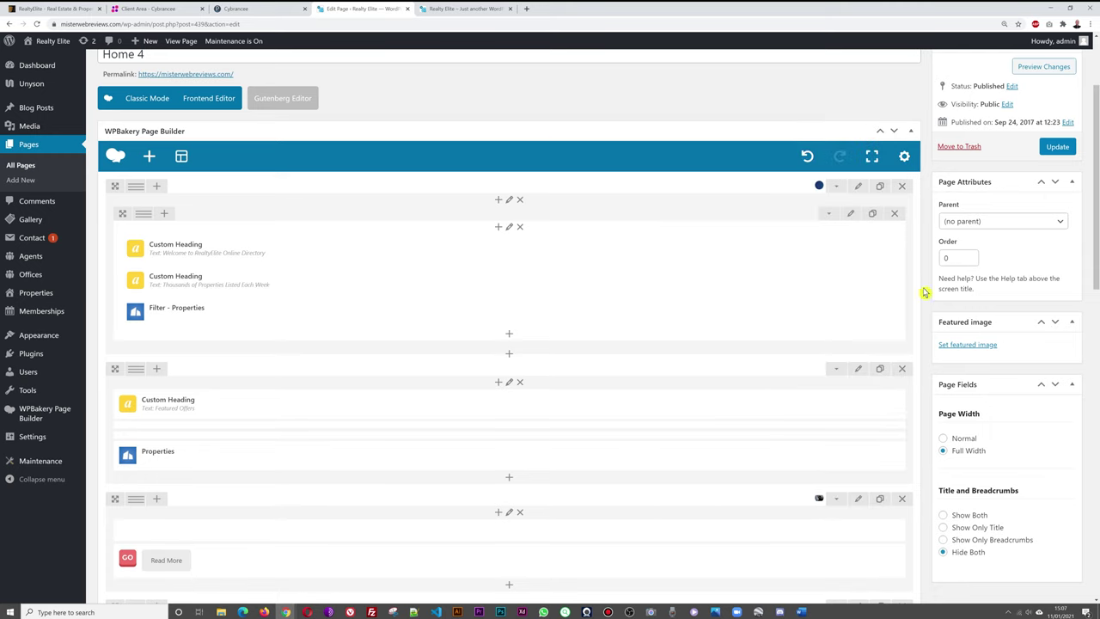
Update Home 4 and reload the live homepage to confirm the new headings.
click(1059, 149)
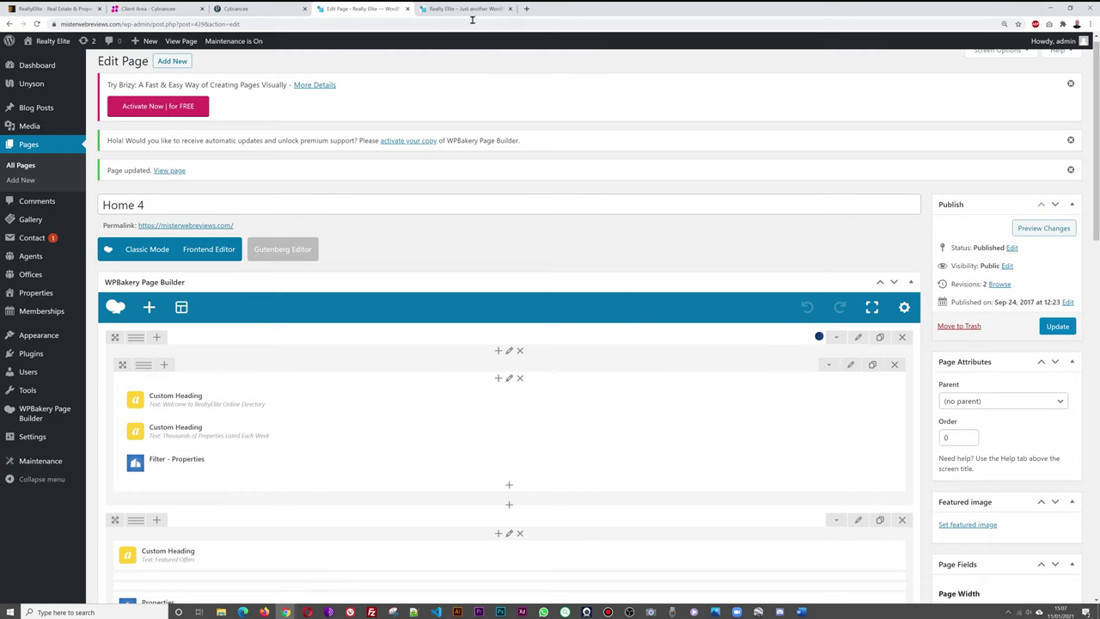
click(463, 10)
click(33, 40)
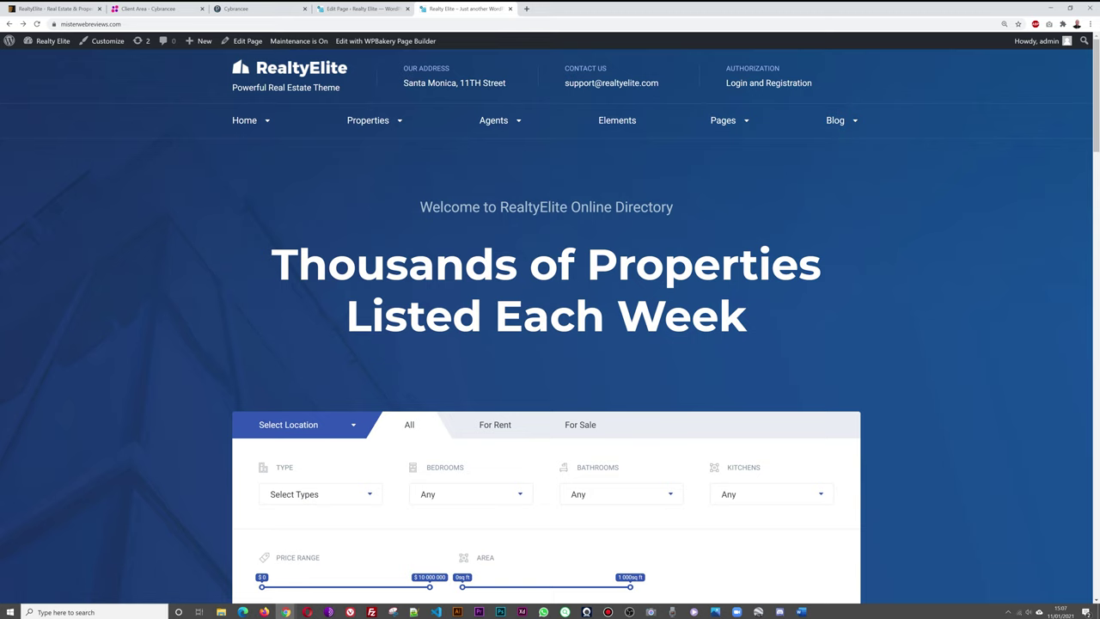
drag(420, 206, 673, 207)
click(699, 216)
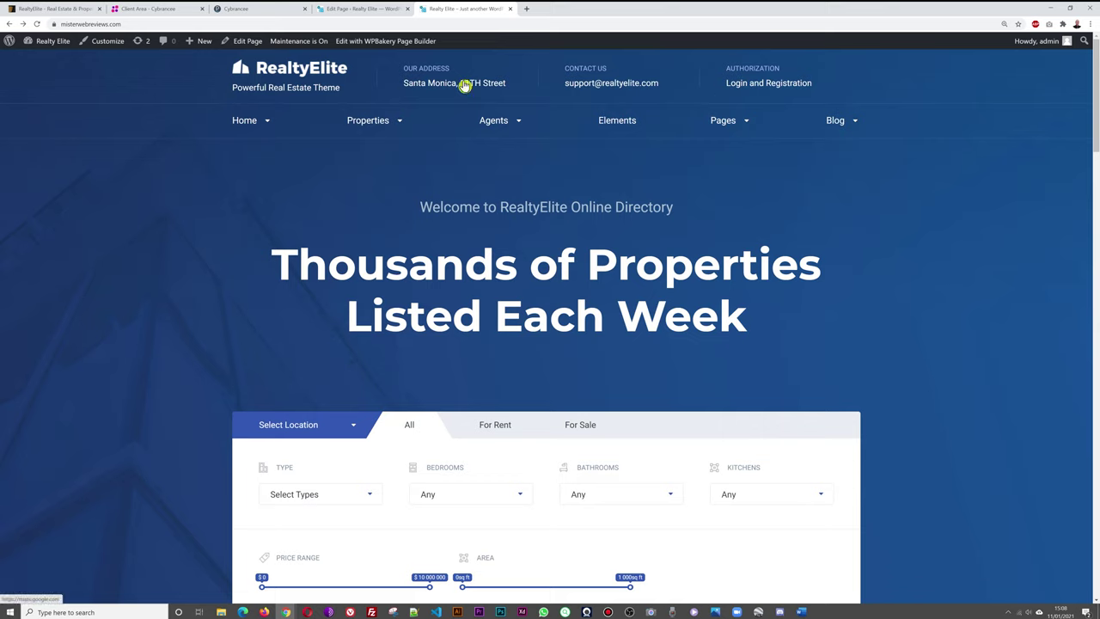
click(364, 9)
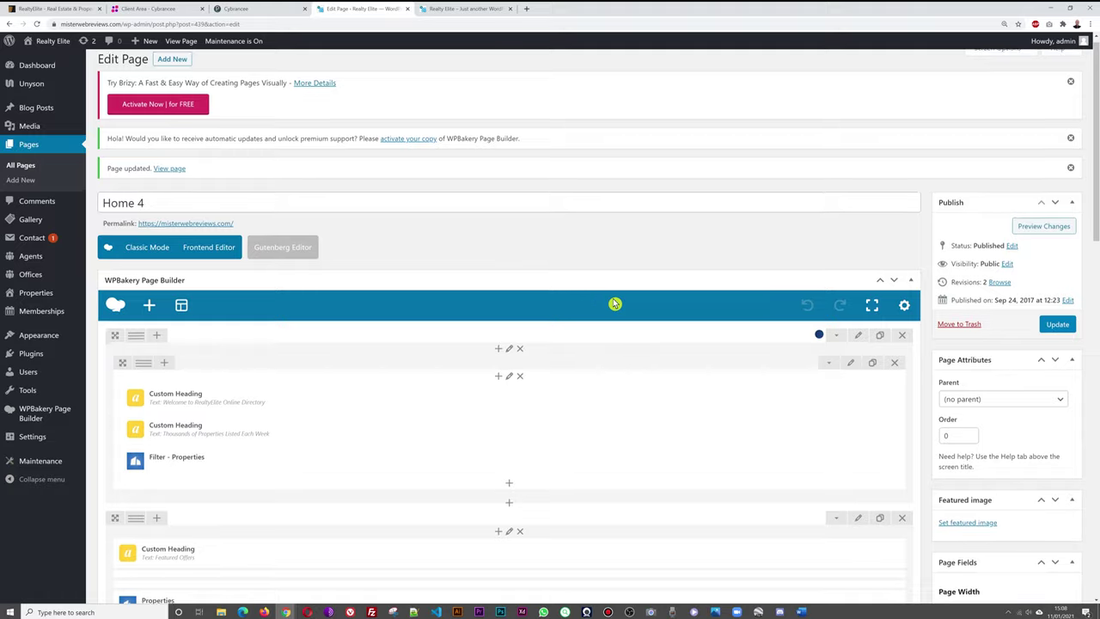
Switch Home 4's page header to Header 2 - Overlay, save, and view it live.
scroll(615, 304, down, 10)
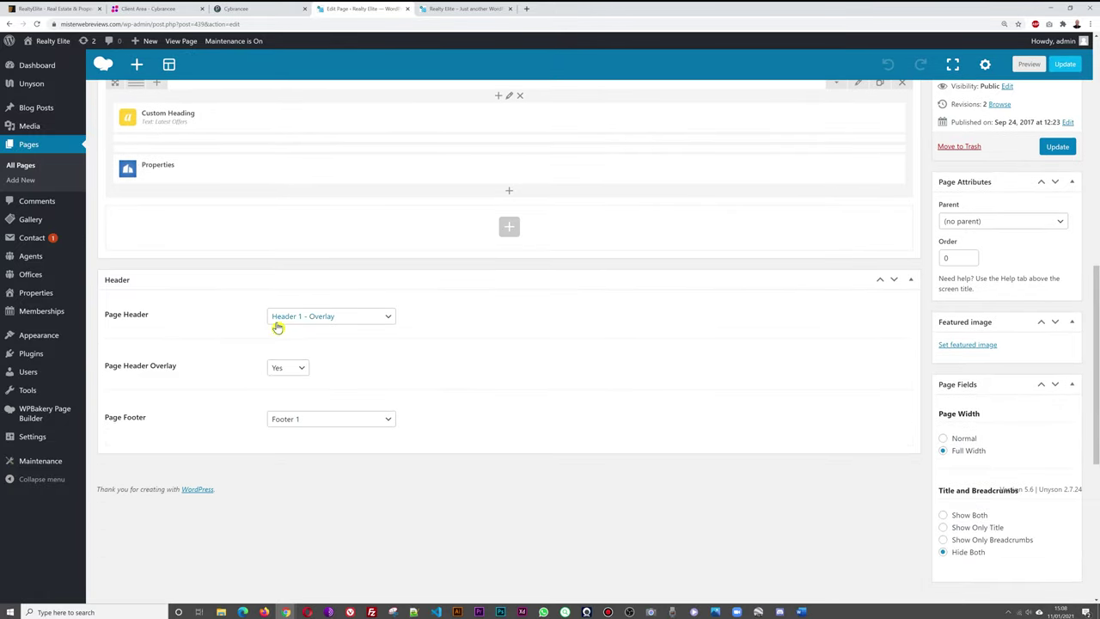
click(392, 321)
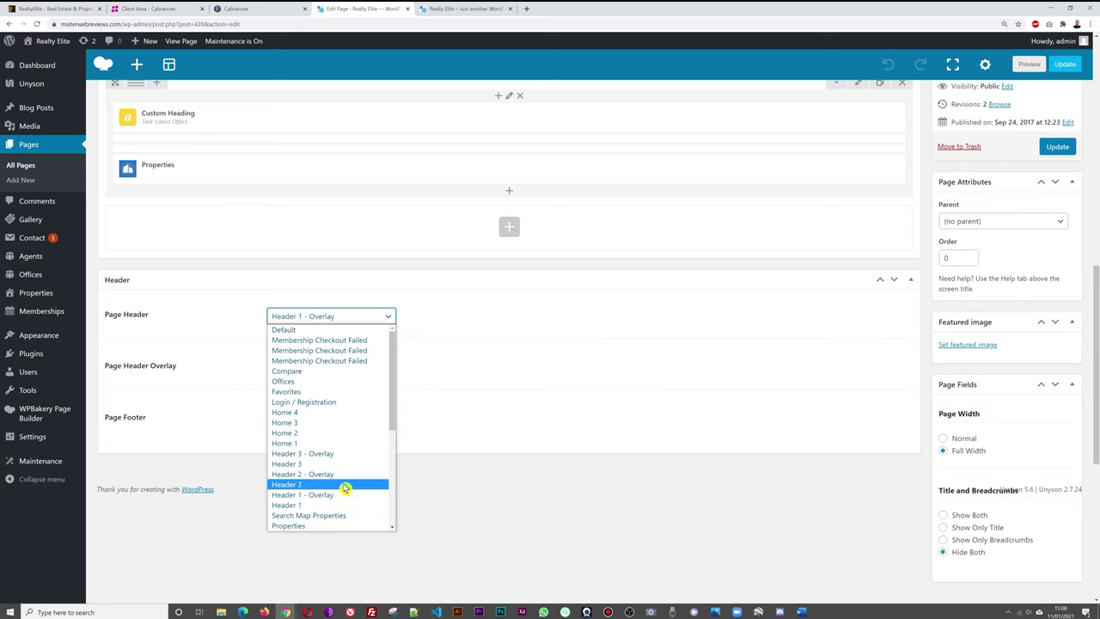
click(348, 475)
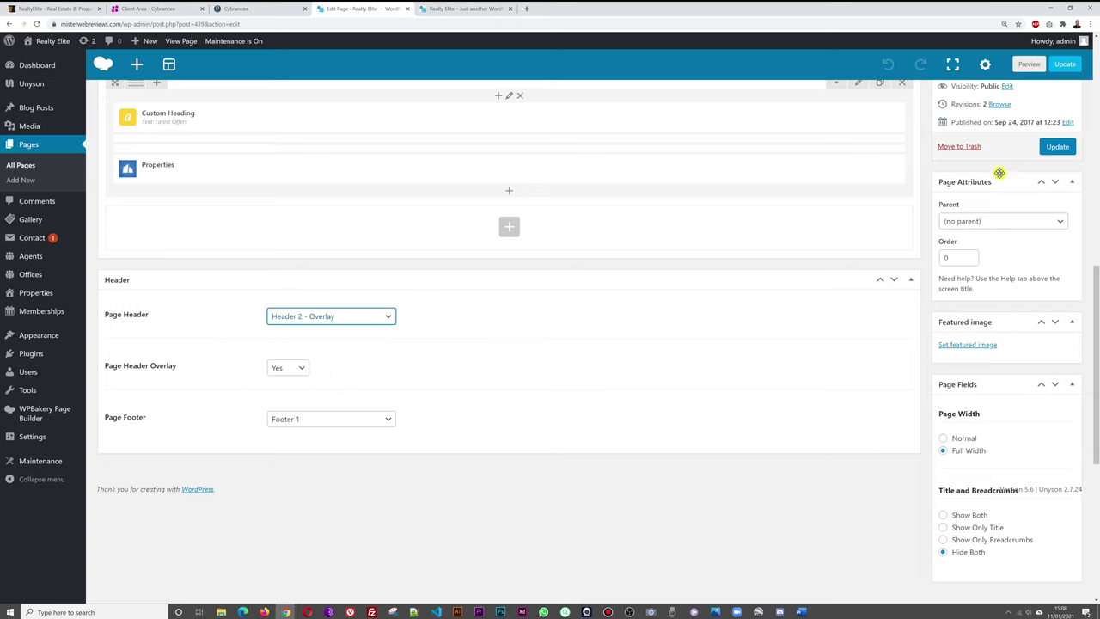
click(1056, 149)
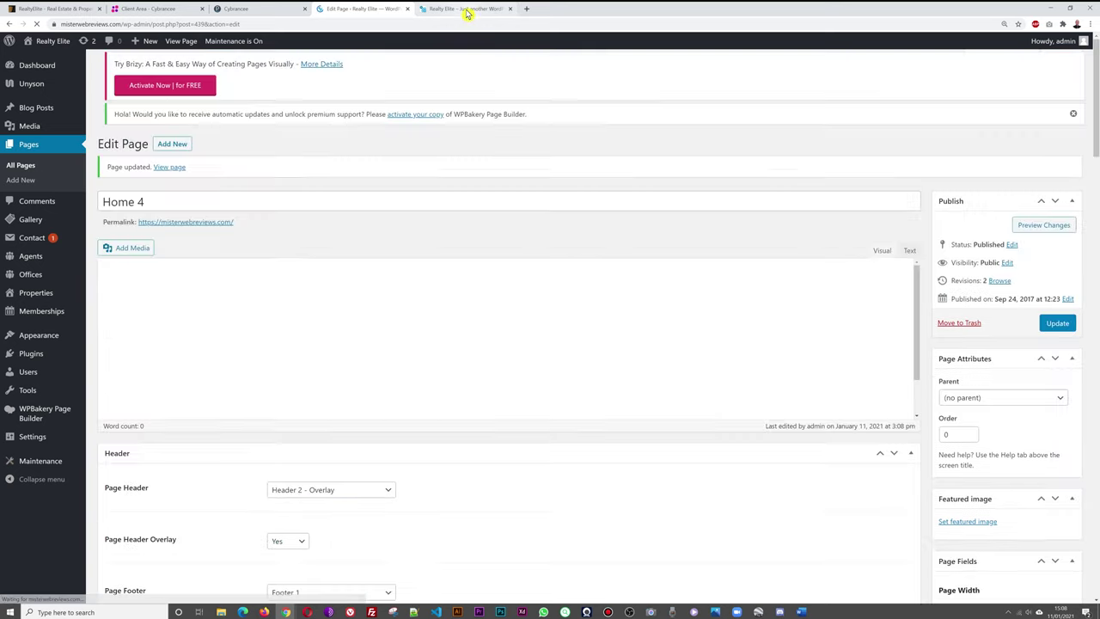
click(465, 9)
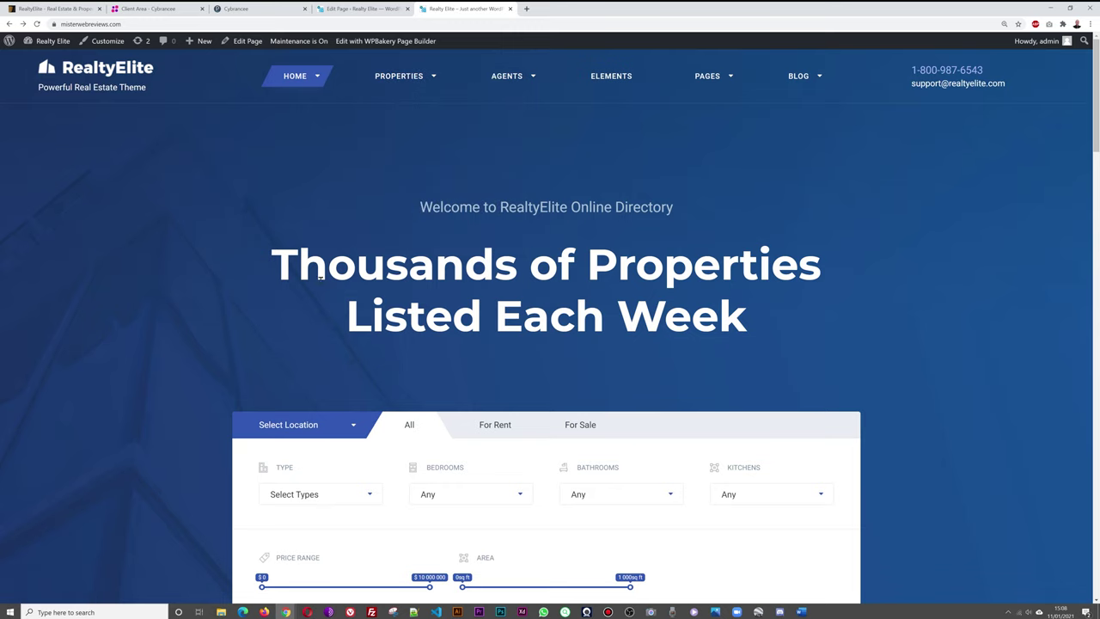
mouse_move(727, 81)
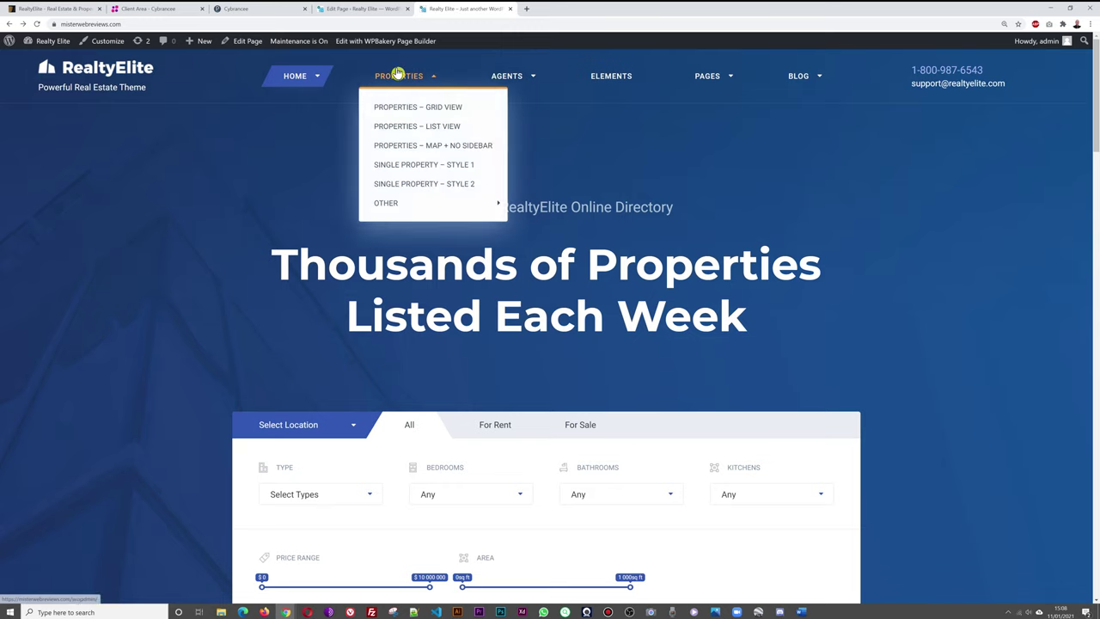
click(356, 9)
Try Header 3 - Overlay instead, save, and test its slide-out menu on the live homepage.
scroll(550, 322, down, 10)
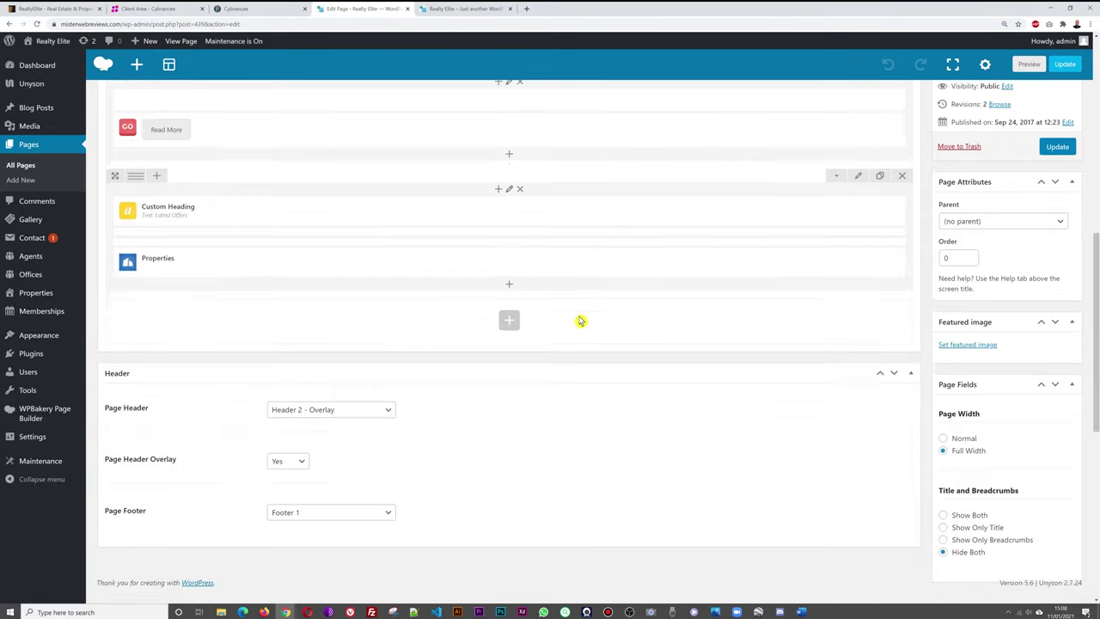
click(374, 238)
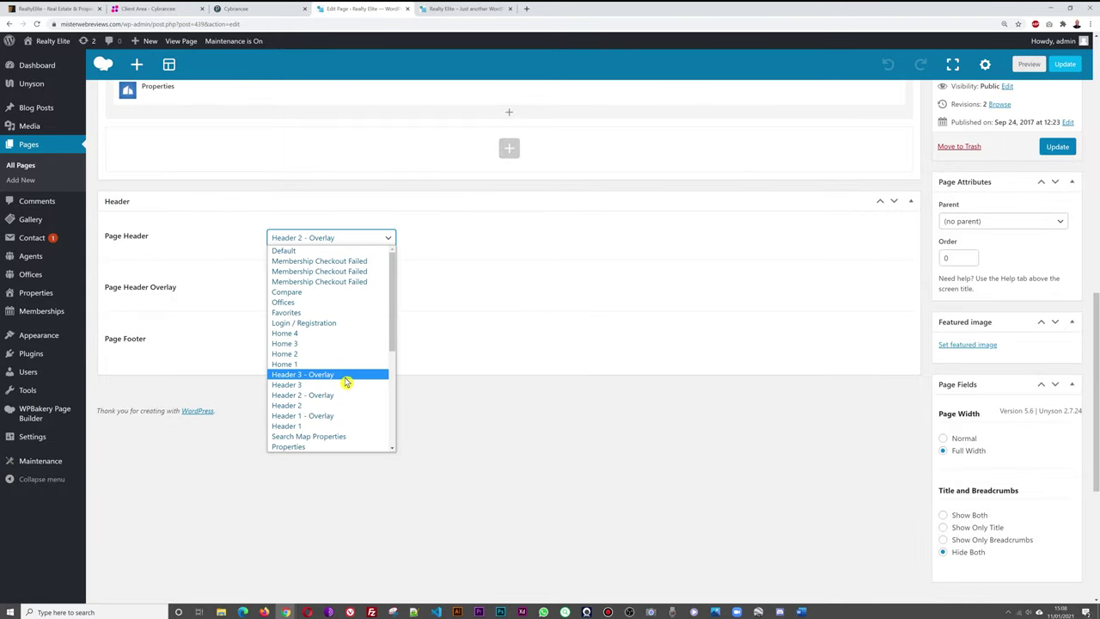
click(347, 376)
click(1057, 146)
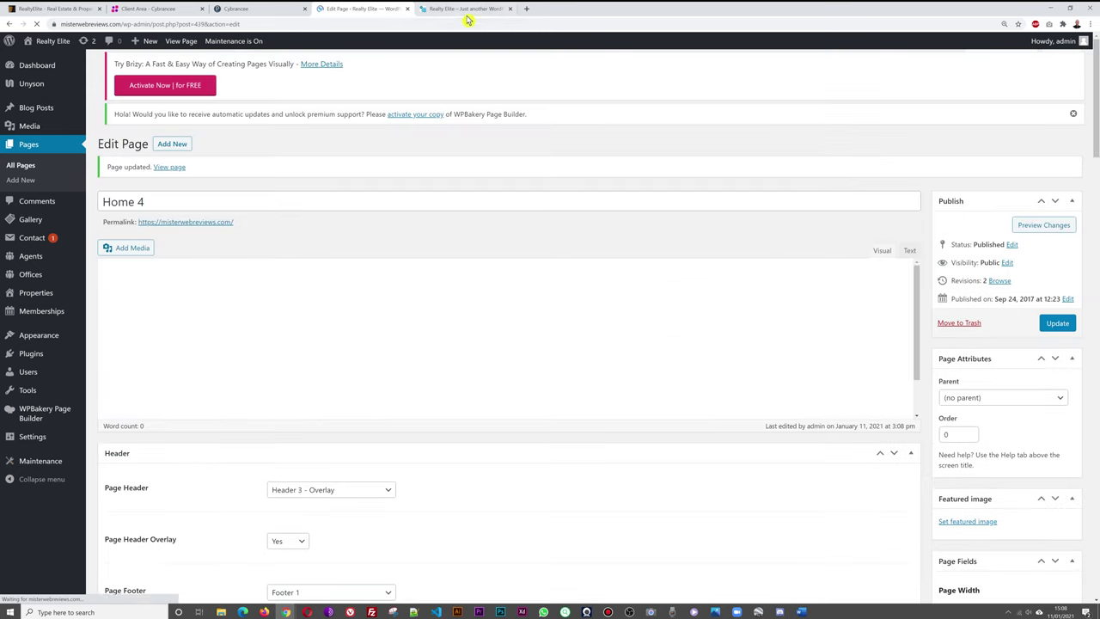
click(464, 8)
click(37, 23)
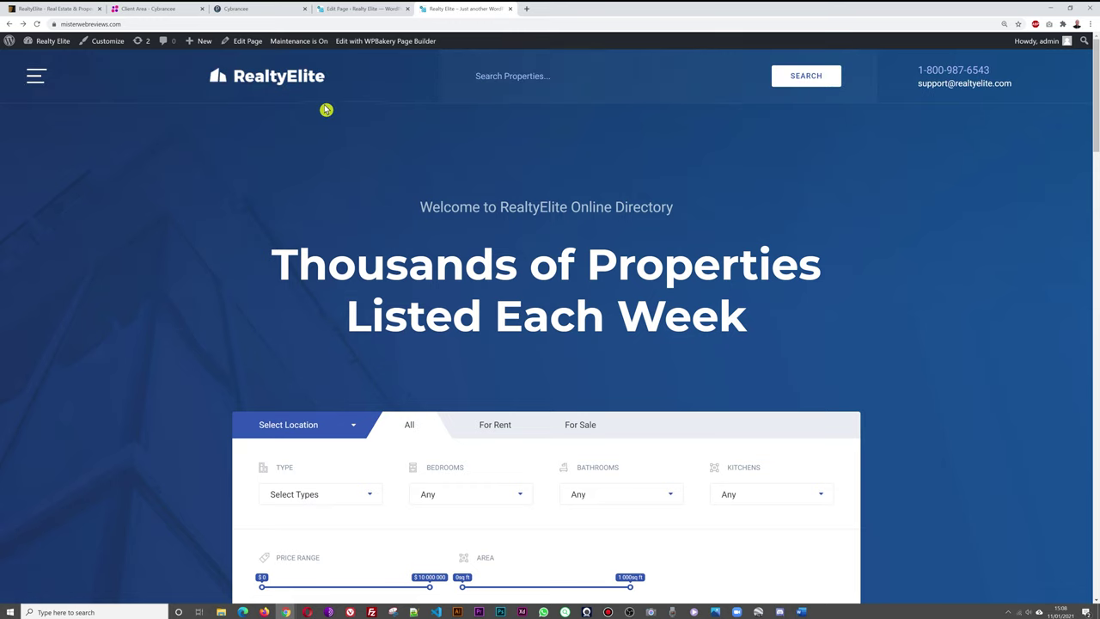
click(37, 81)
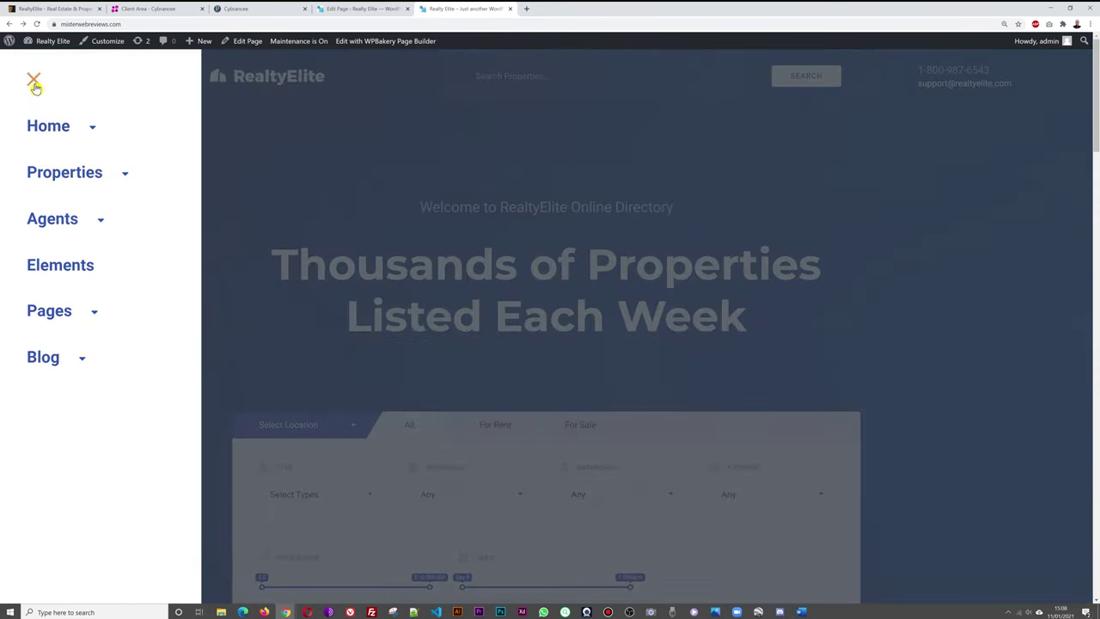
click(36, 81)
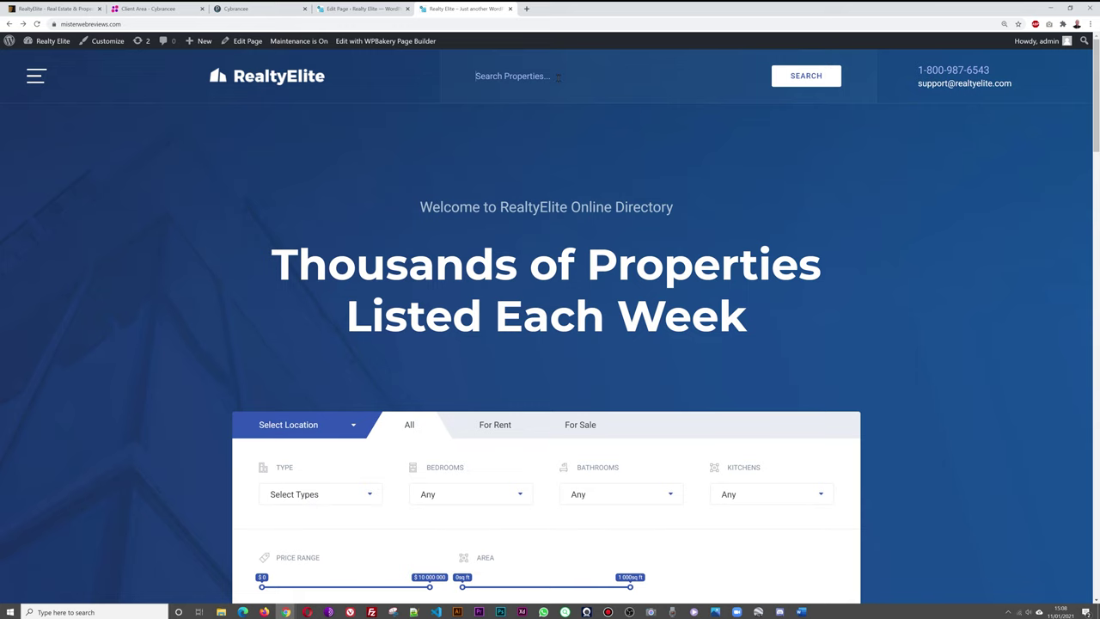
click(382, 9)
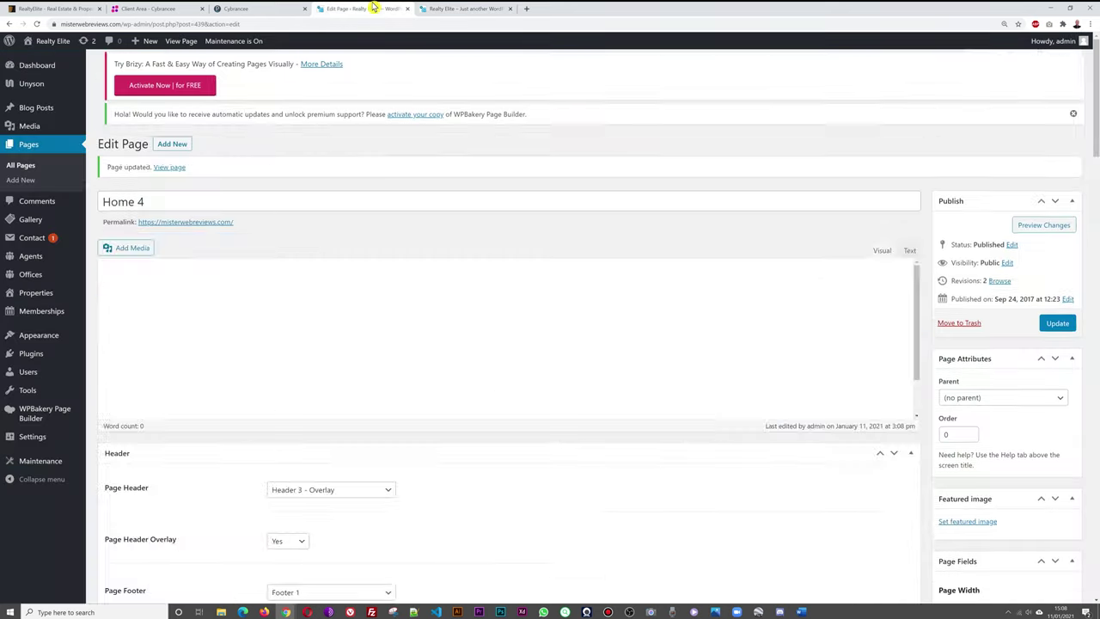
Set the page header back to Header 1 - Overlay, save, and reload the live homepage.
scroll(387, 344, down, 3)
scroll(490, 292, down, 6)
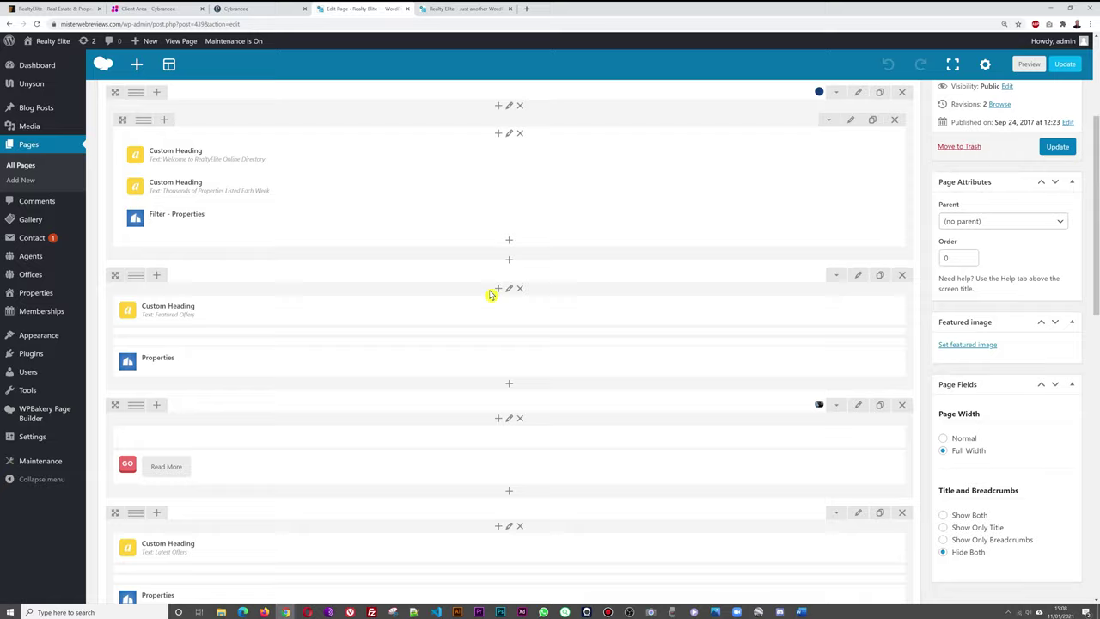
click(388, 240)
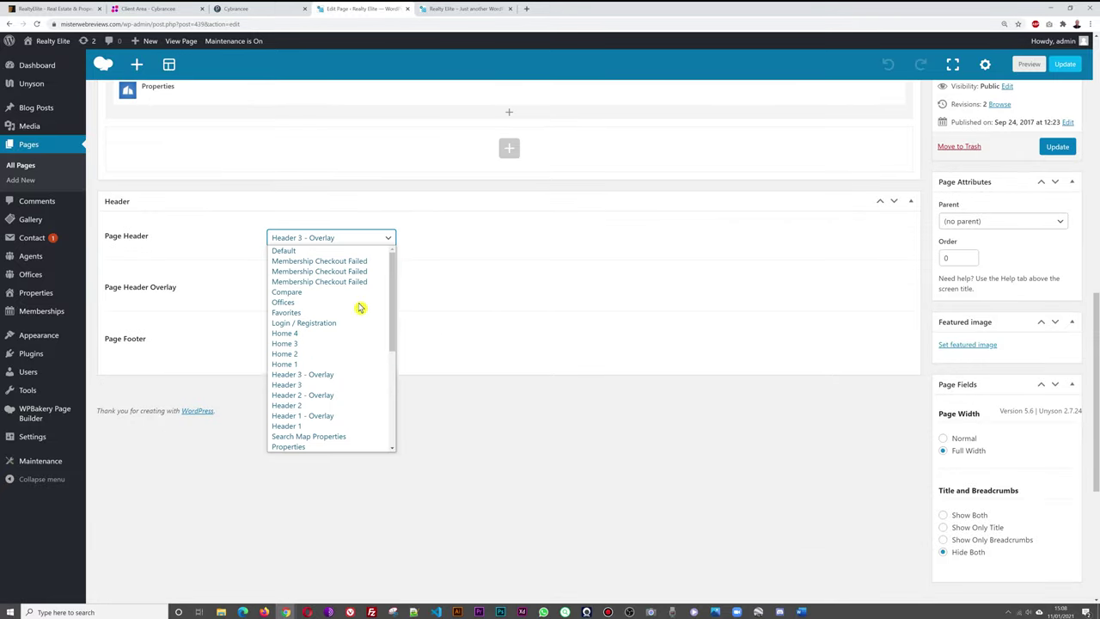
click(346, 418)
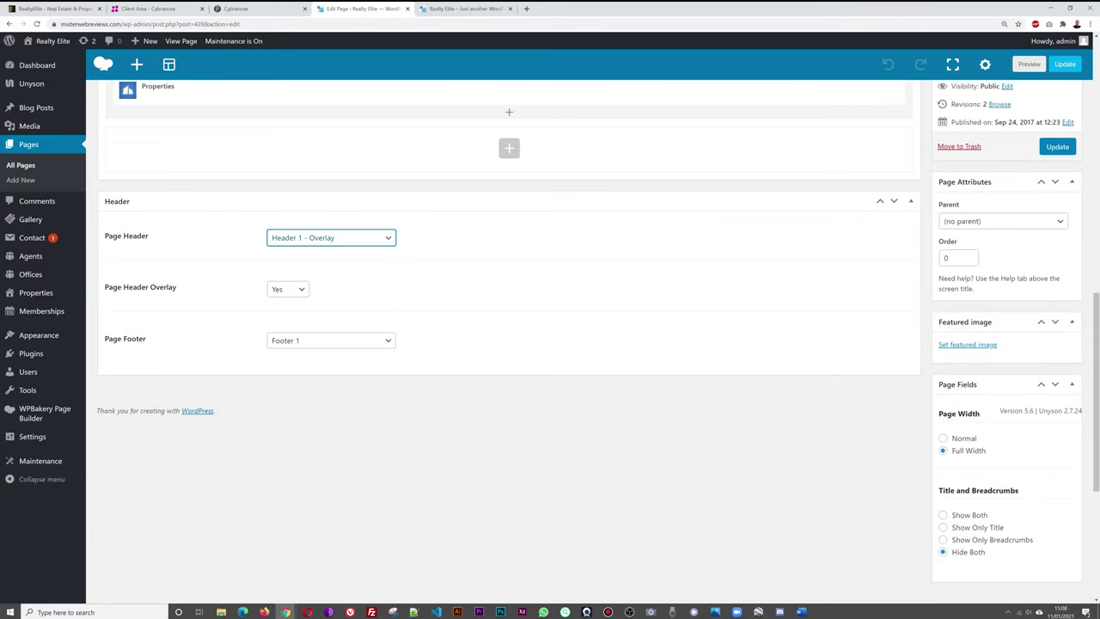
click(1050, 149)
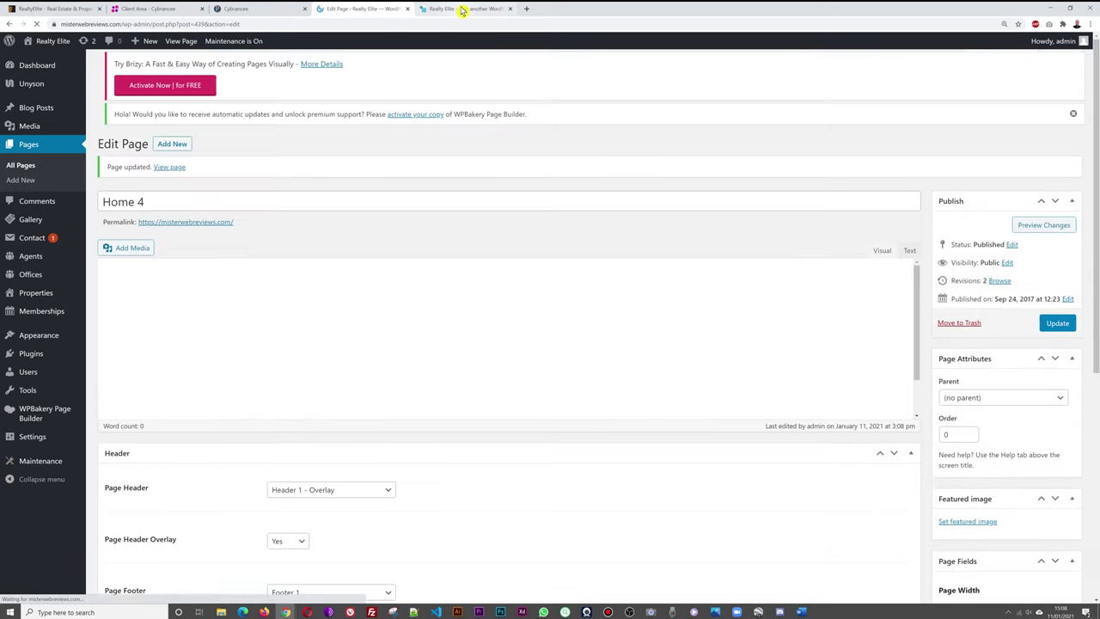
click(464, 10)
click(64, 43)
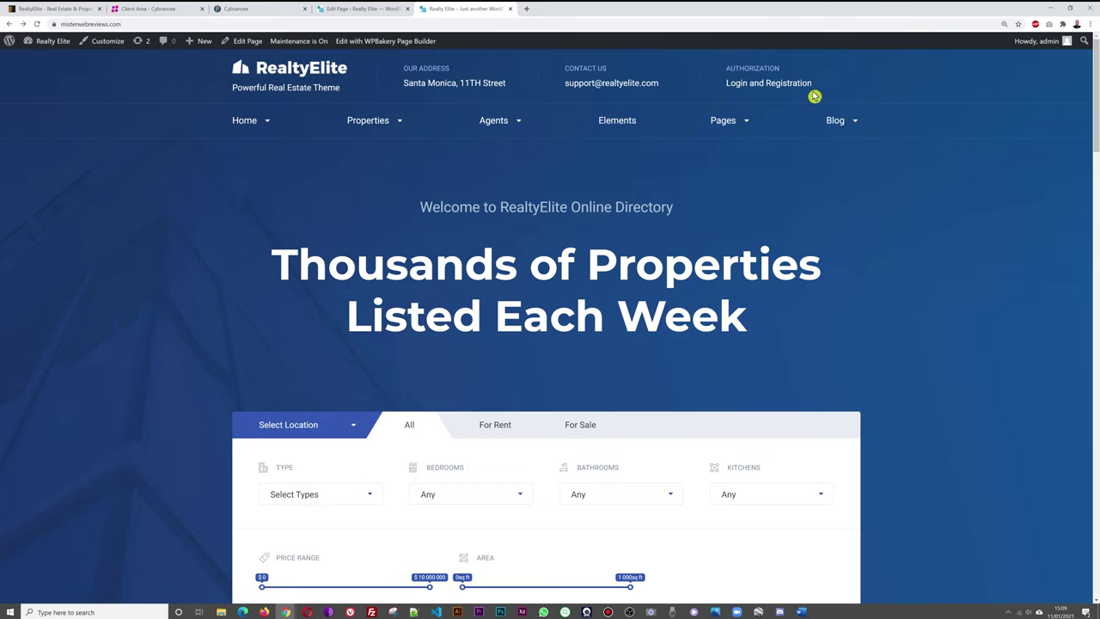
click(323, 11)
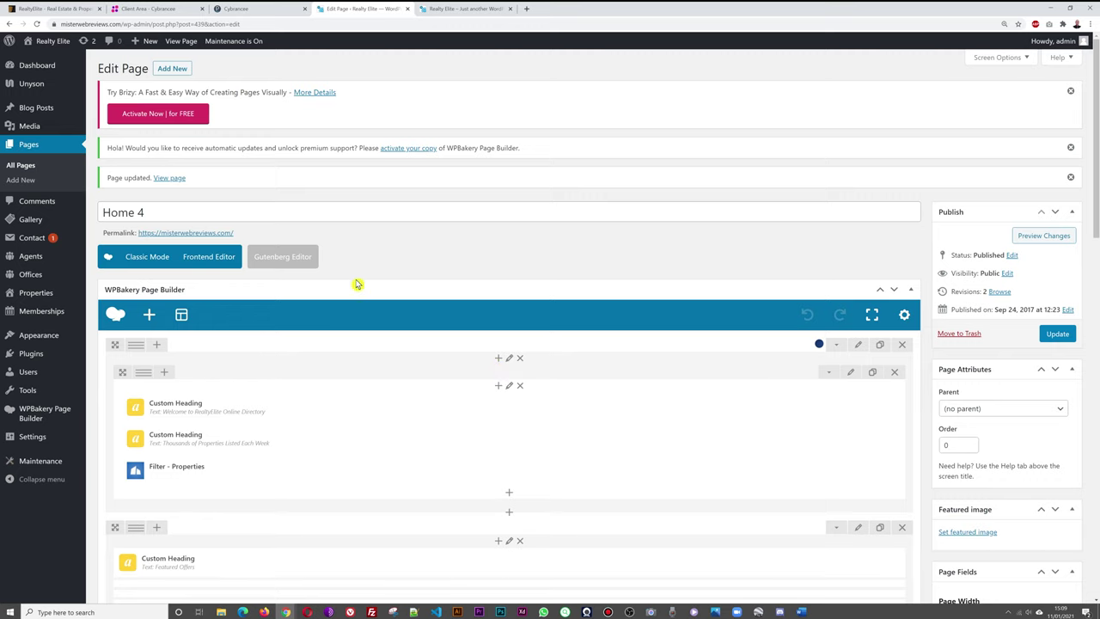
Open the Header 1 - Overlay page from All Pages and show its Header element's Content tab.
click(26, 167)
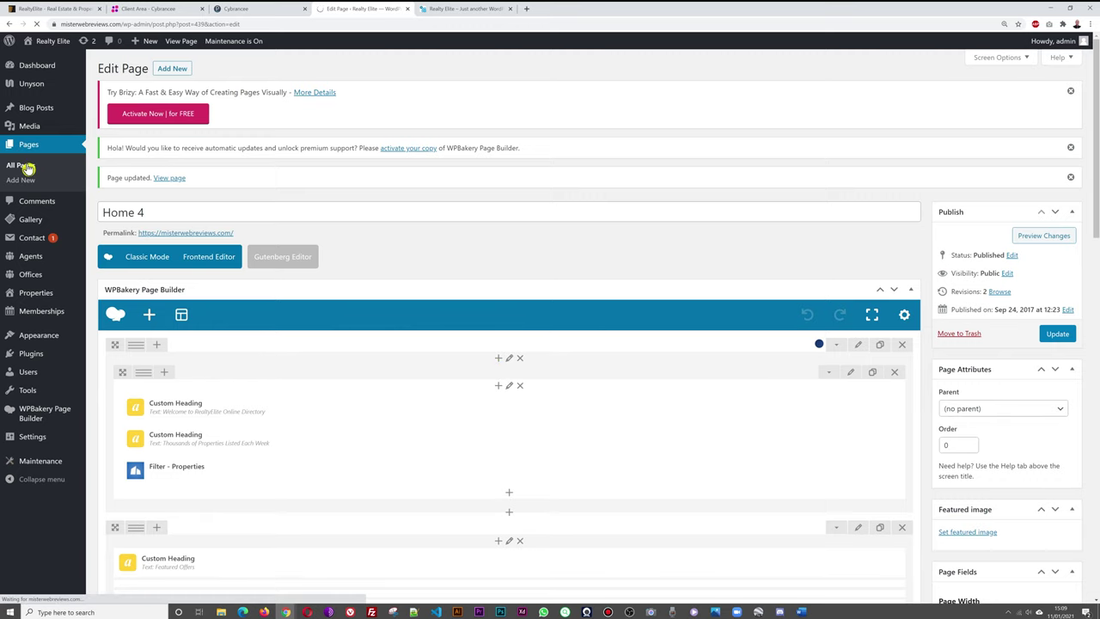
scroll(474, 292, down, 3)
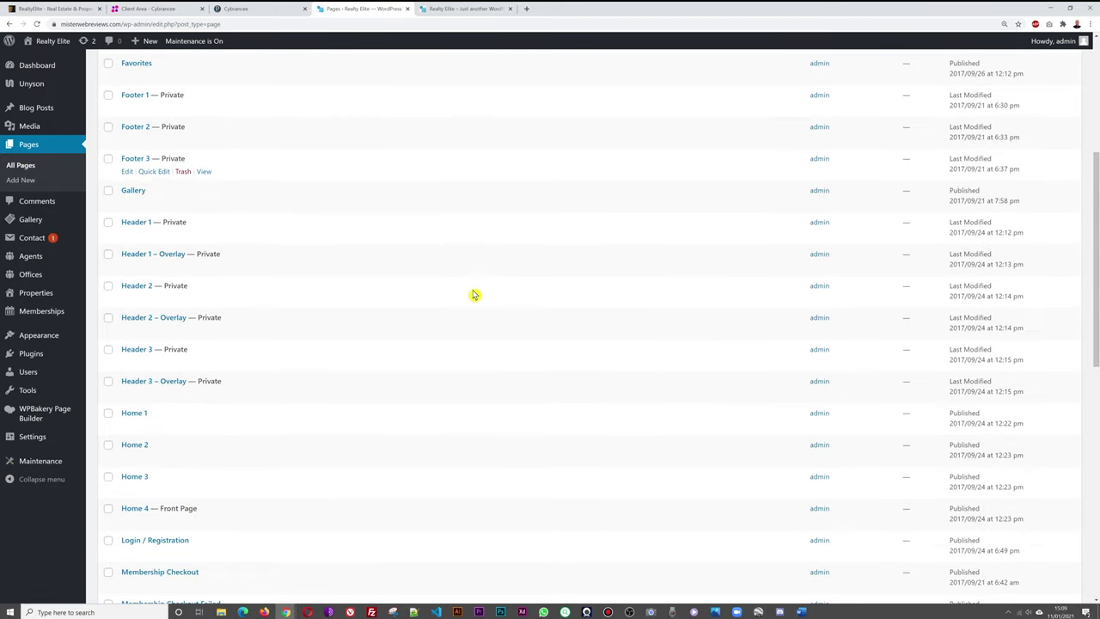
scroll(473, 292, down, 1)
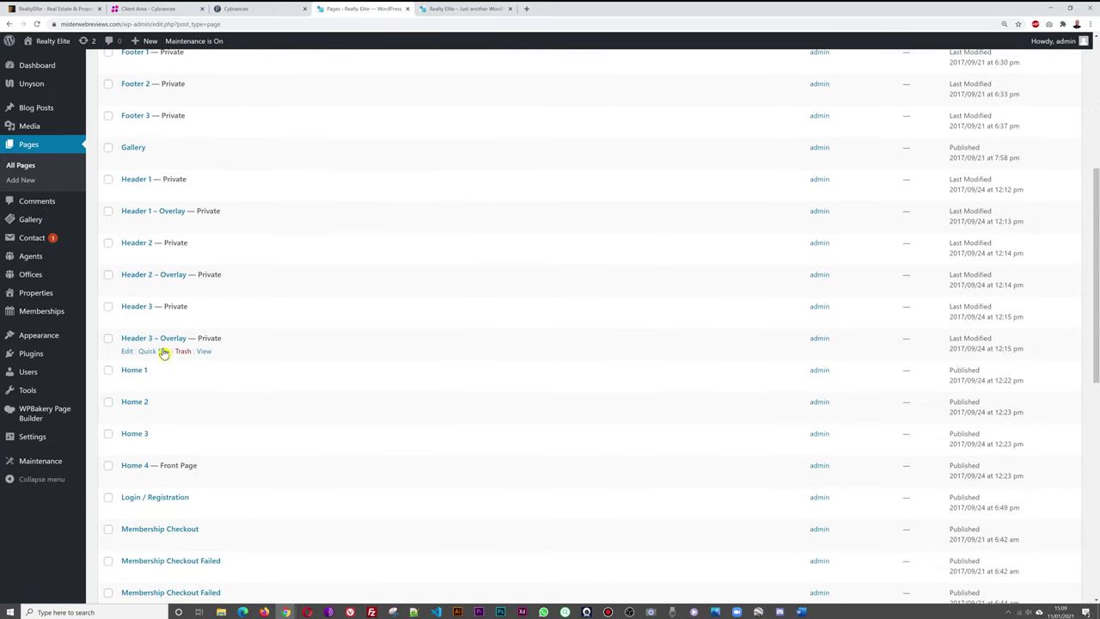
click(160, 214)
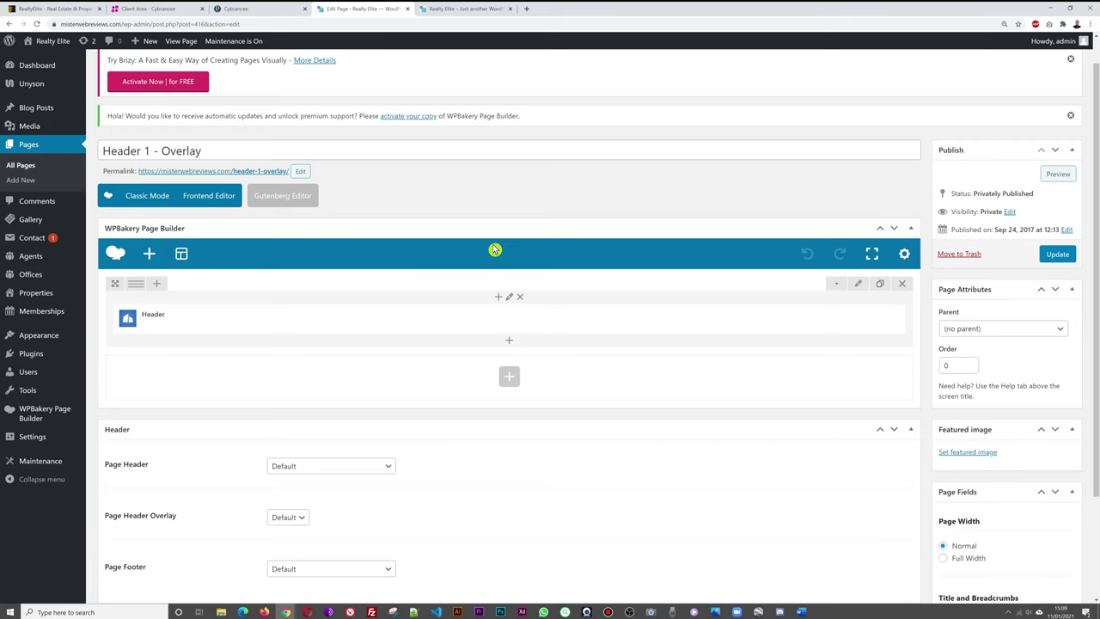
mouse_move(508, 325)
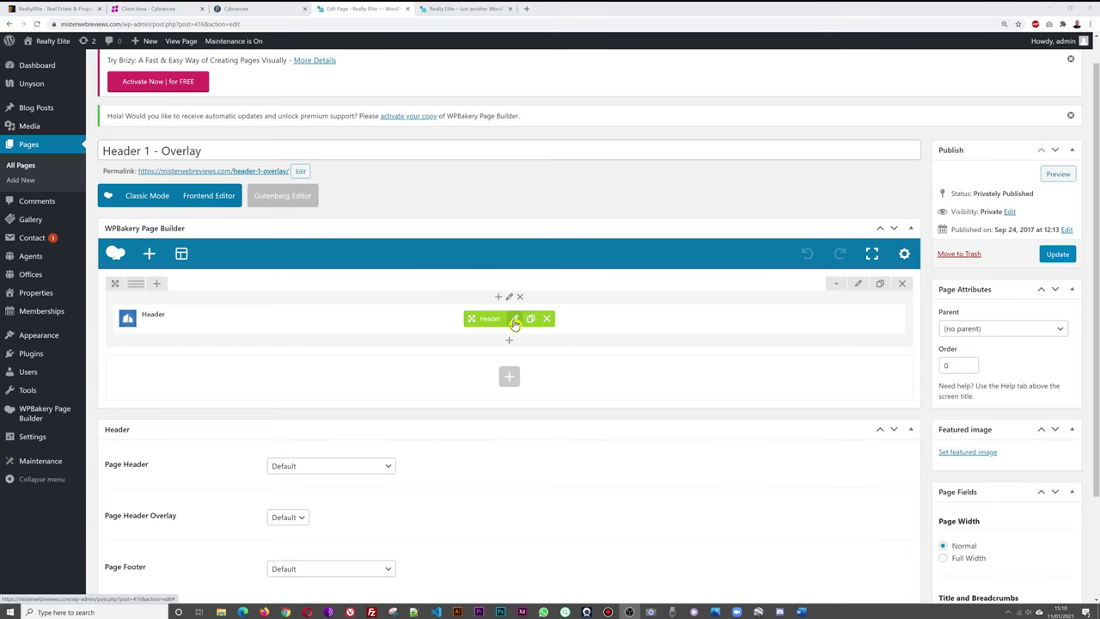
click(514, 320)
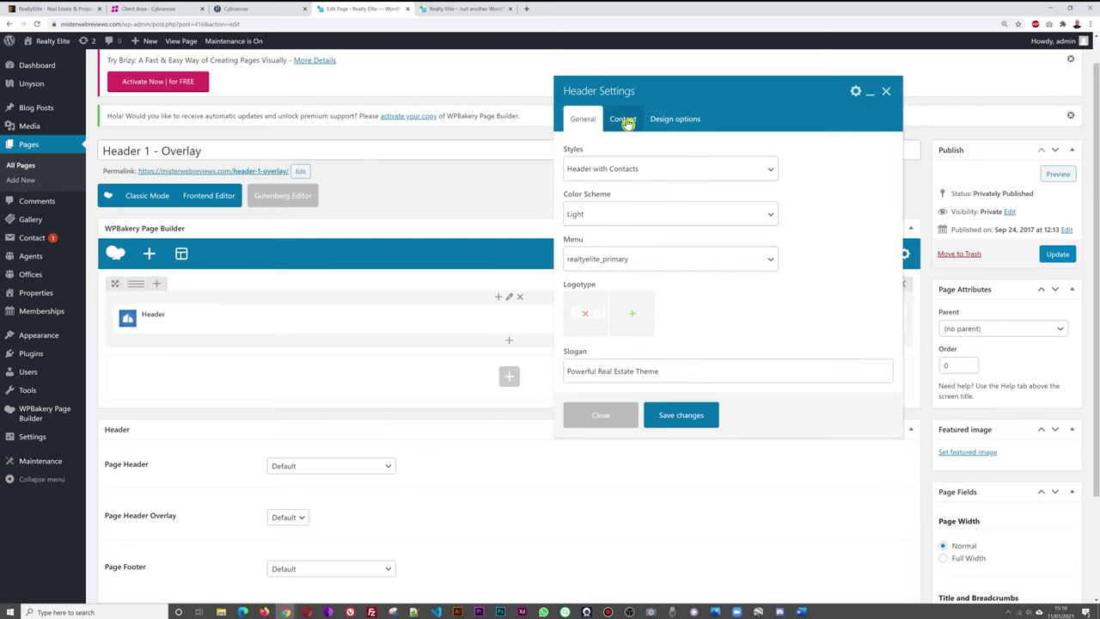
click(623, 122)
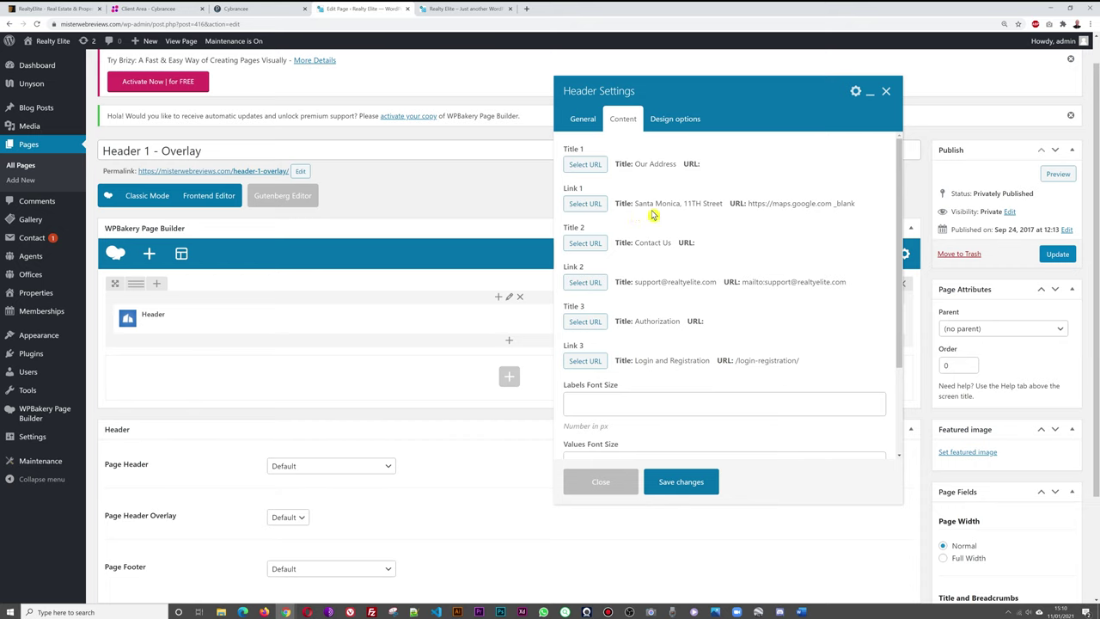
click(598, 209)
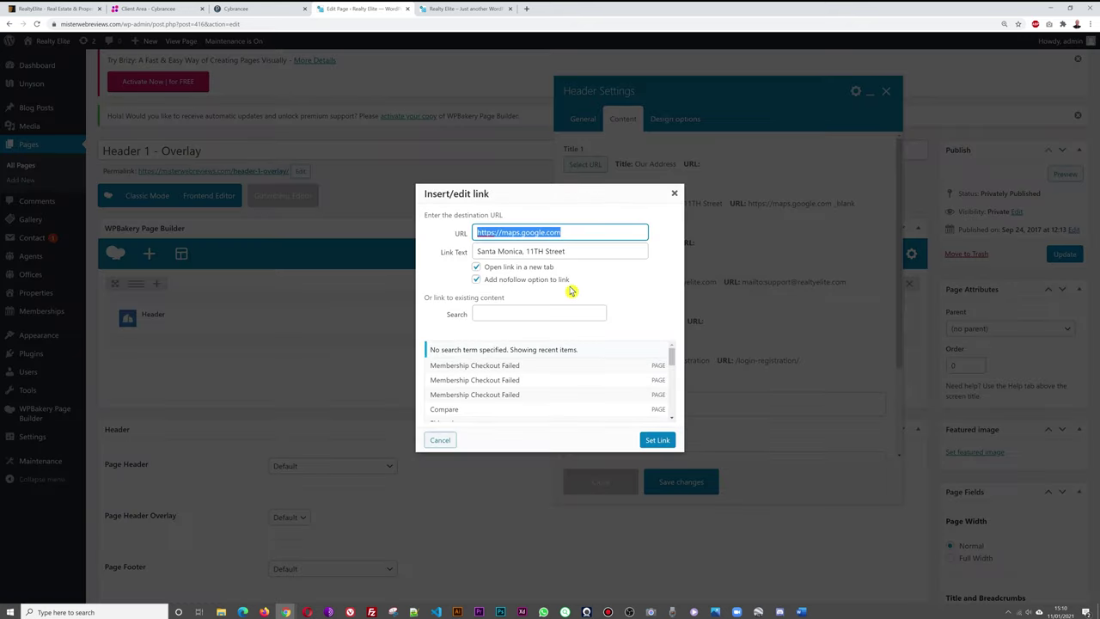
click(592, 251)
drag(592, 251, 446, 256)
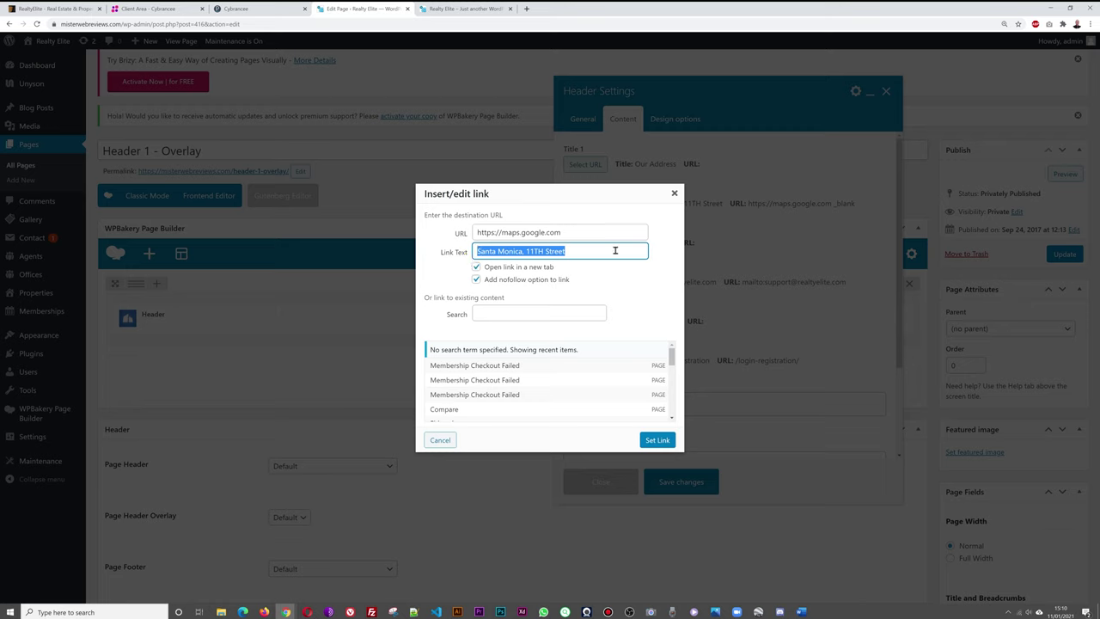
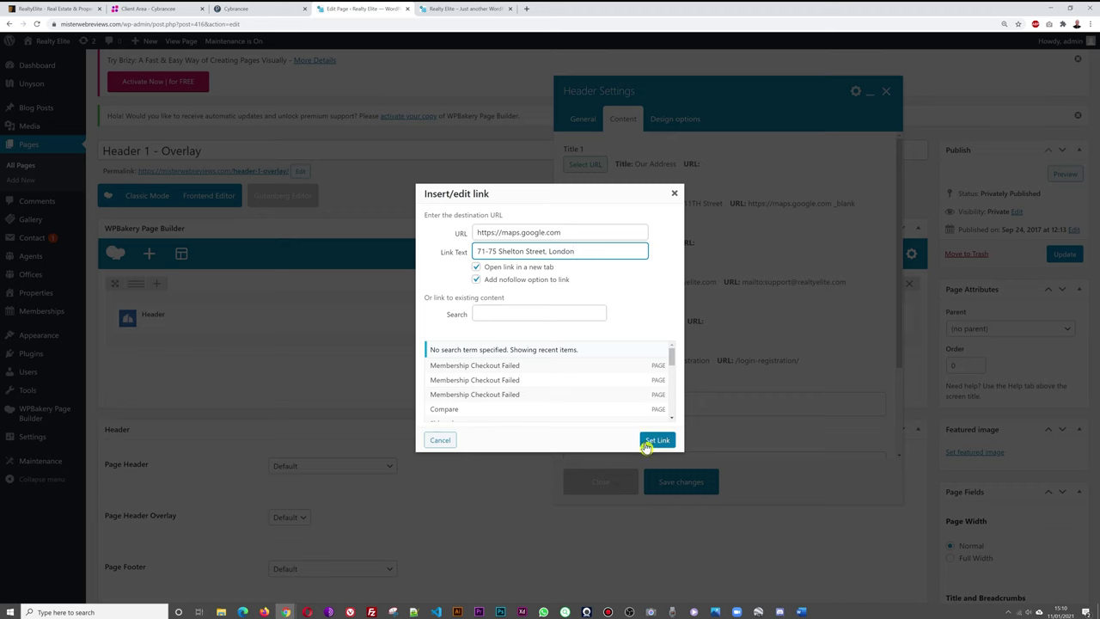
click(658, 441)
click(711, 483)
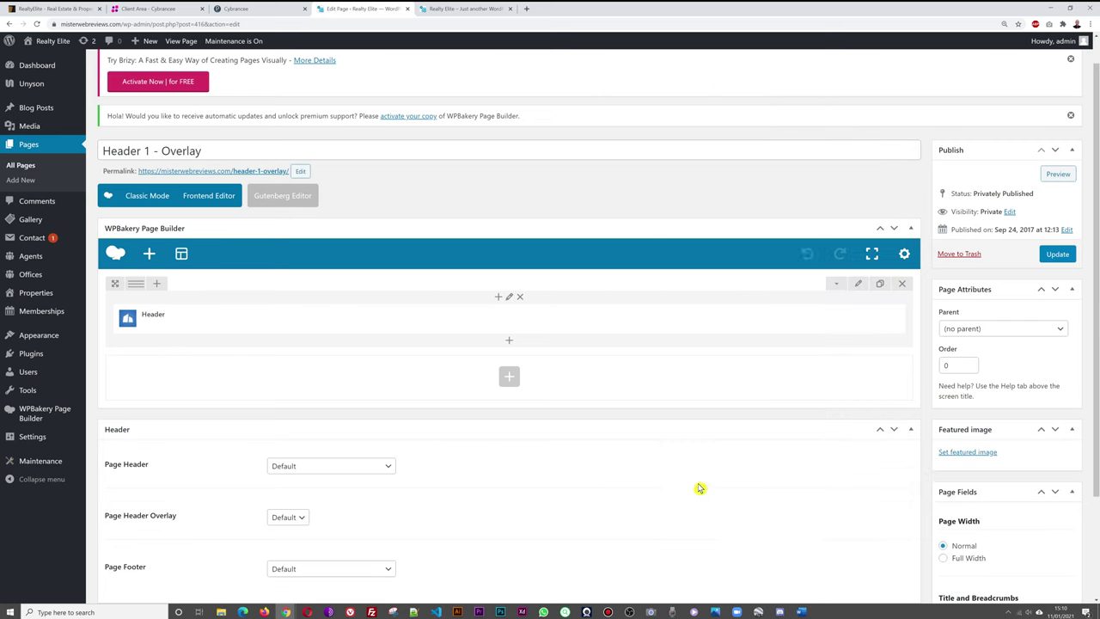
click(1057, 253)
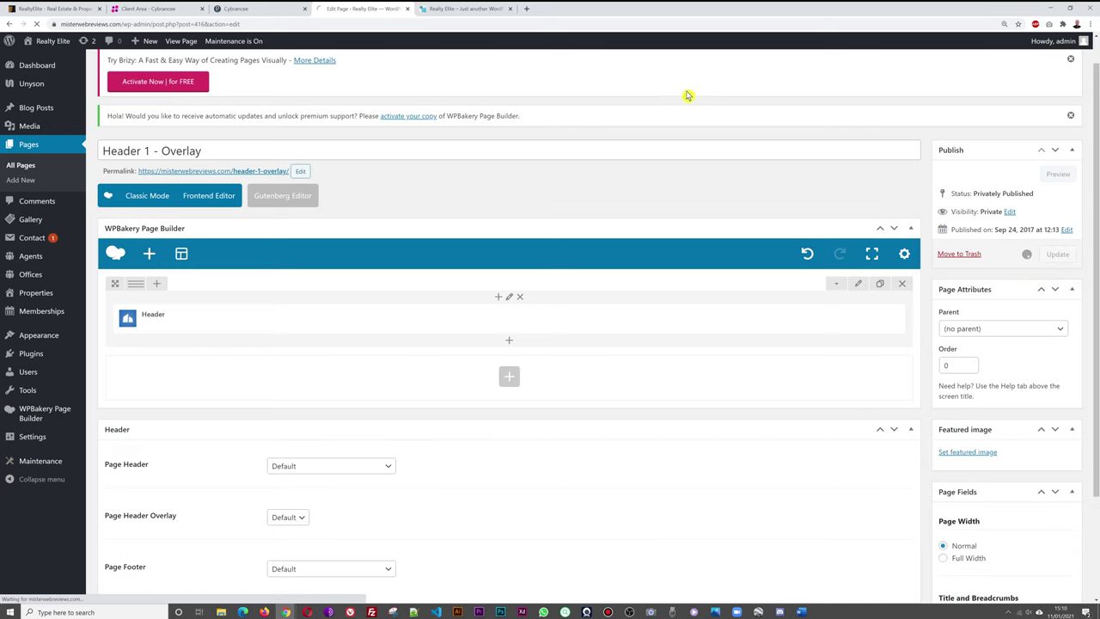
click(464, 9)
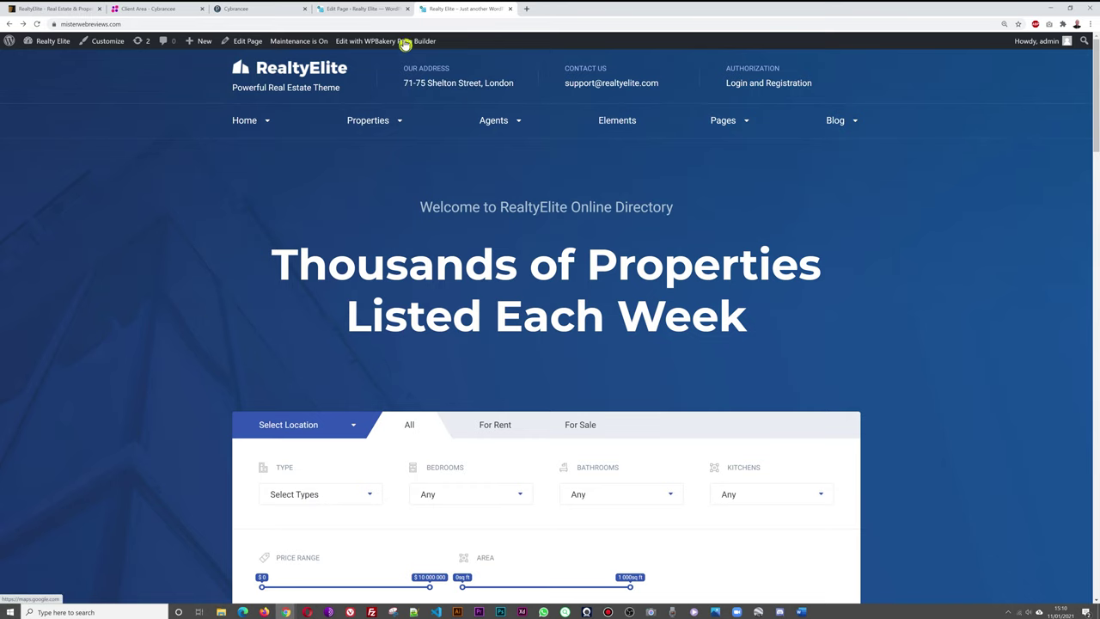
Reopen the header's Content settings and replace Link 2's text with the new contact e-mail.
click(366, 10)
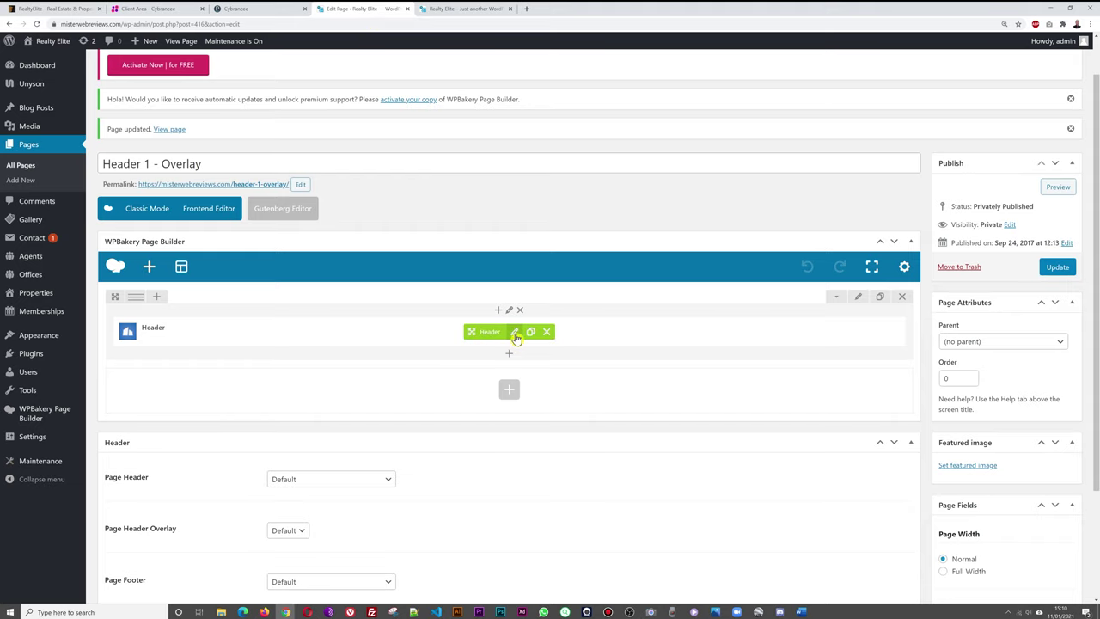
click(517, 335)
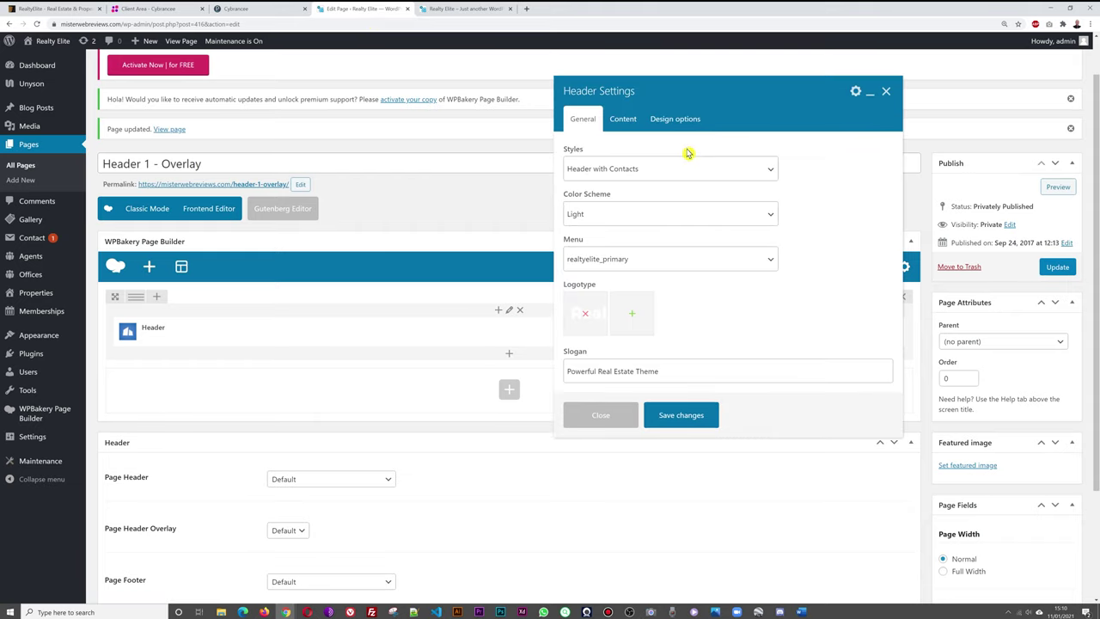
click(624, 120)
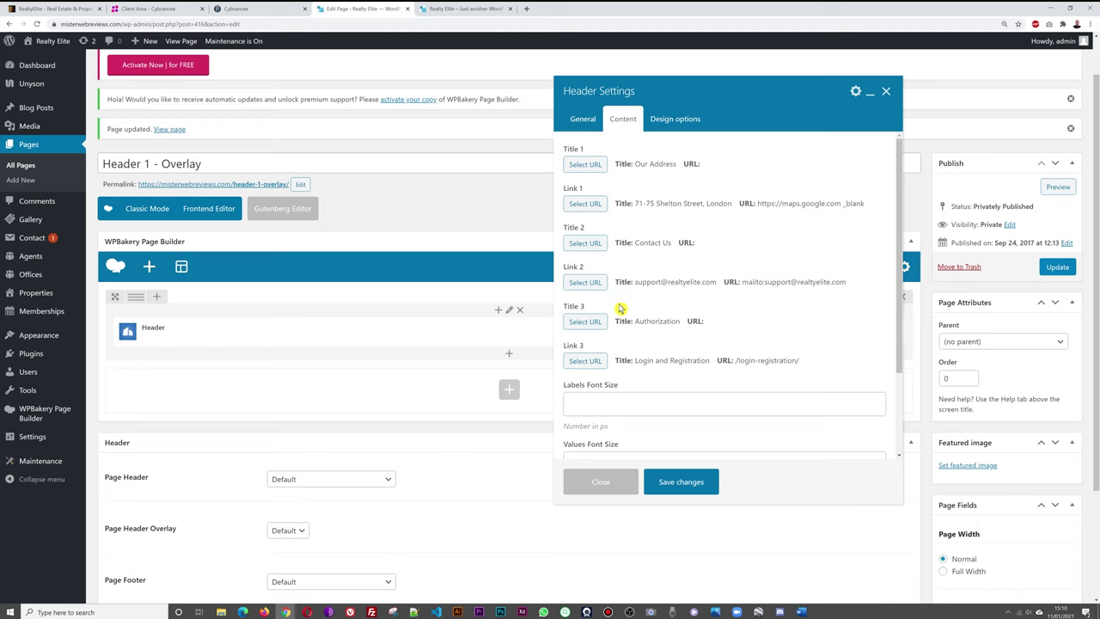
click(588, 285)
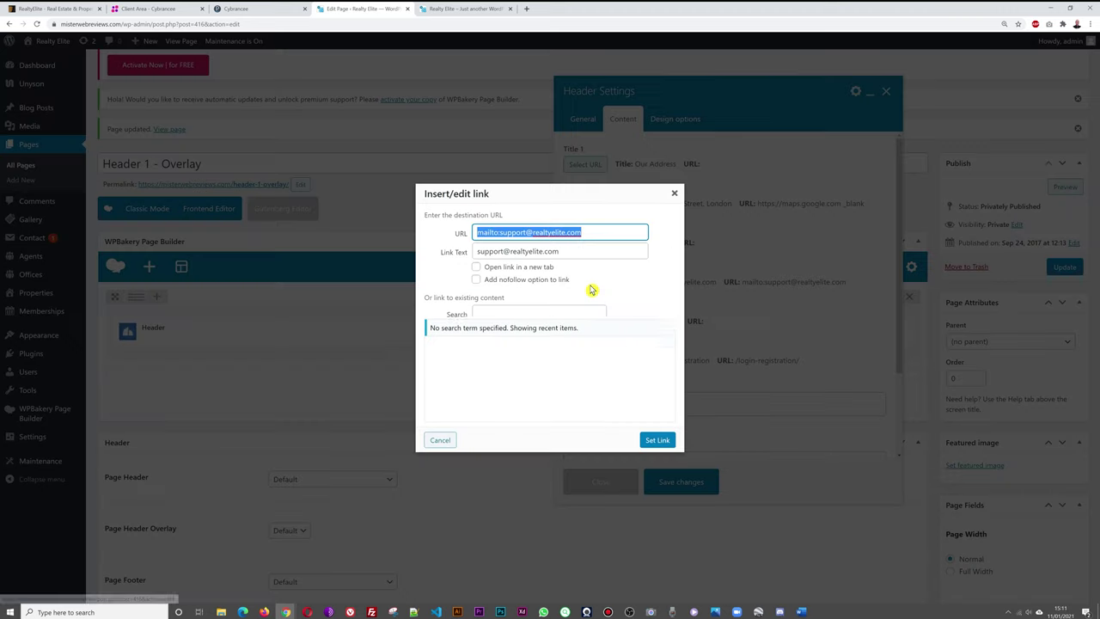
click(590, 253)
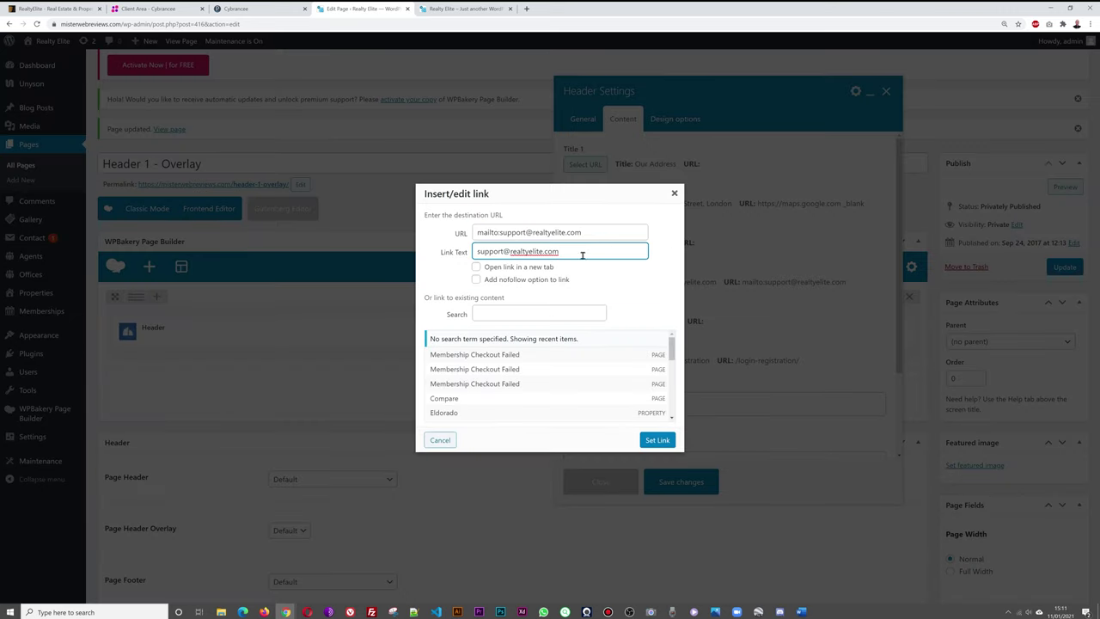
drag(584, 253, 409, 256)
text(he)
click(640, 285)
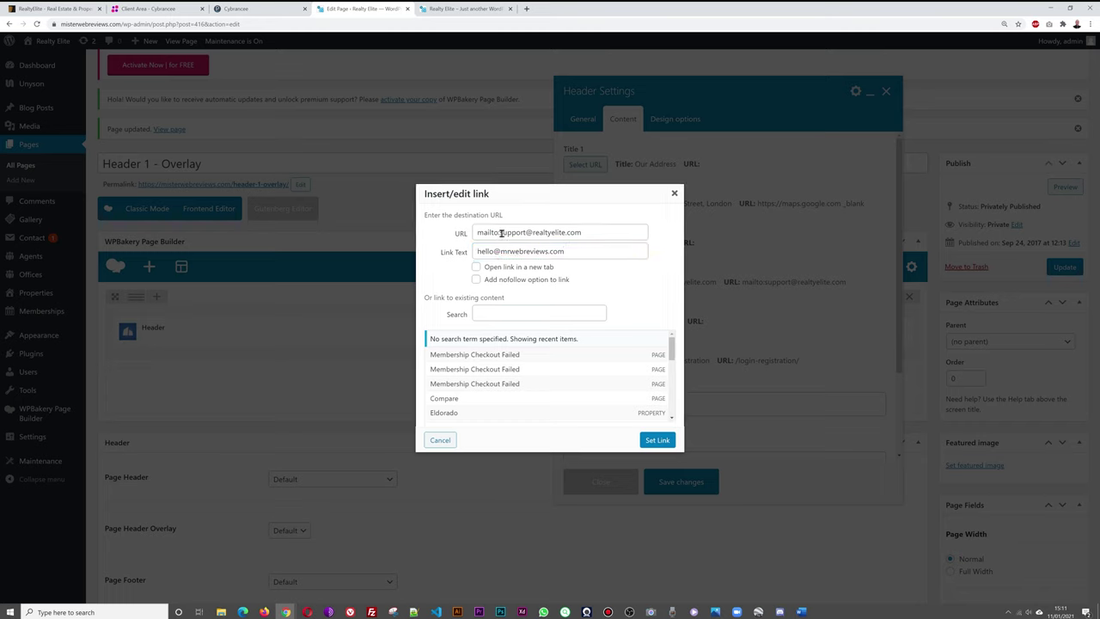
Paste the new e-mail after mailto: in Link 2's URL, then save and update the page.
drag(500, 234, 587, 230)
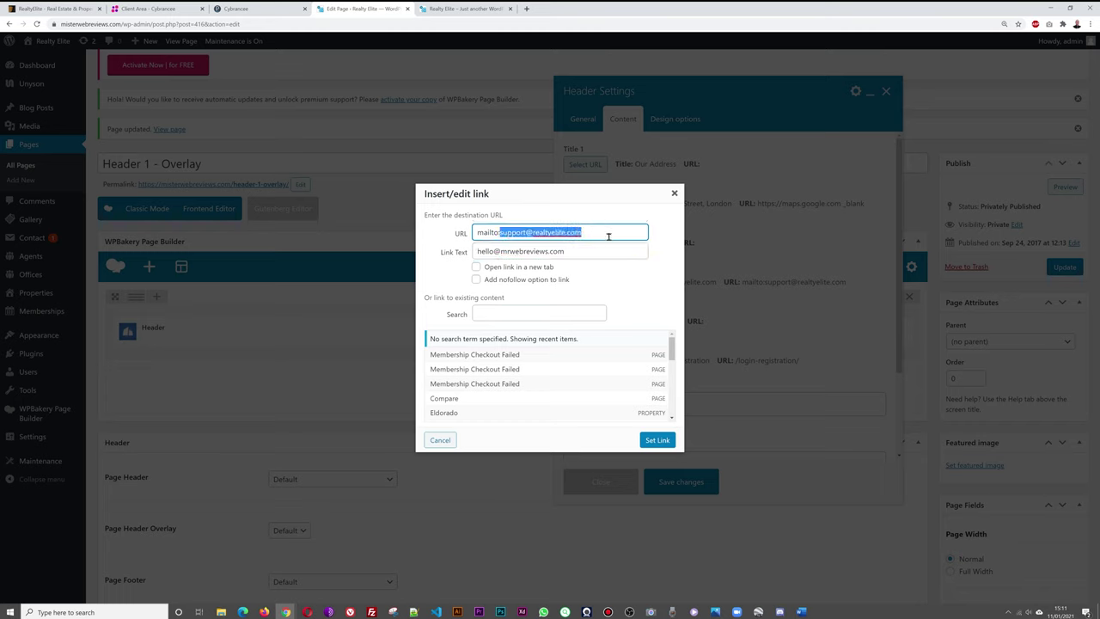
key(BackSpace)
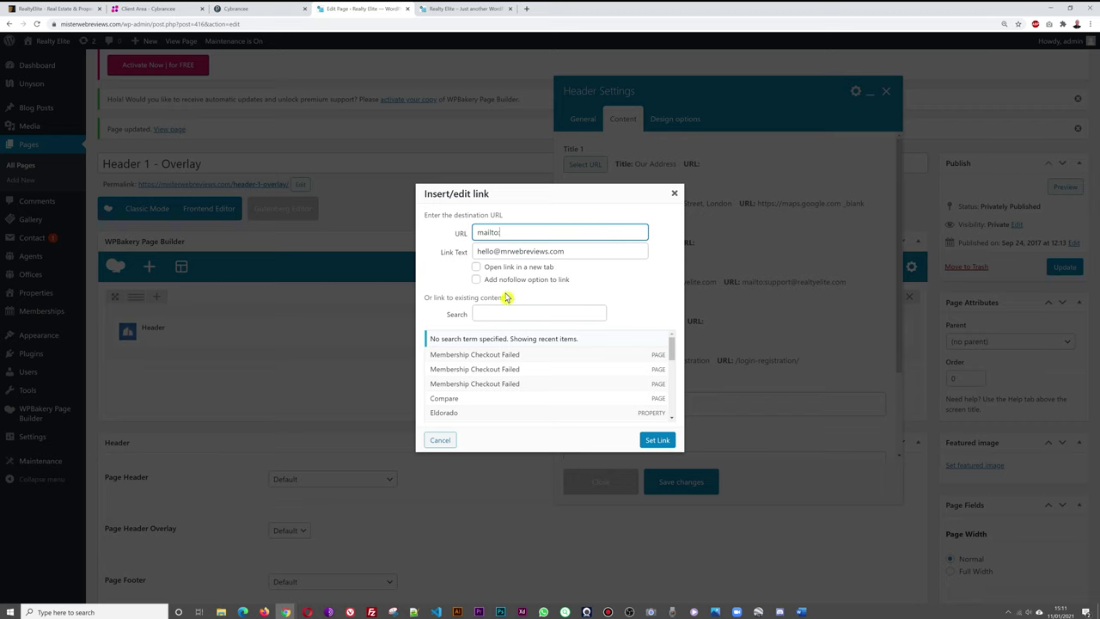
drag(478, 251, 554, 252)
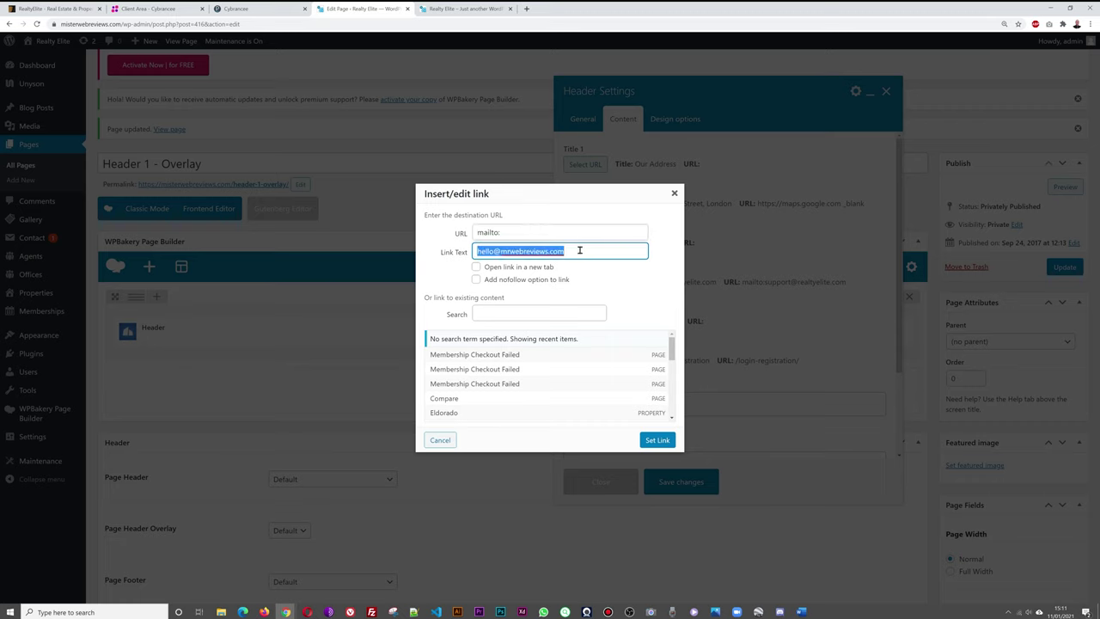
click(520, 232)
key(ctrl+v)
click(658, 440)
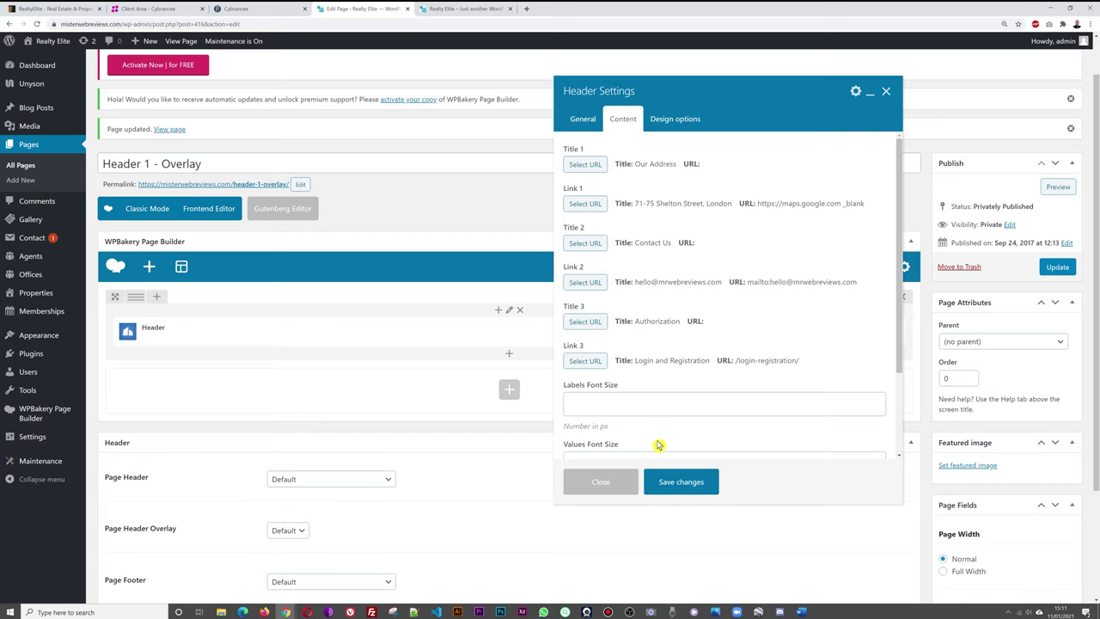
click(690, 484)
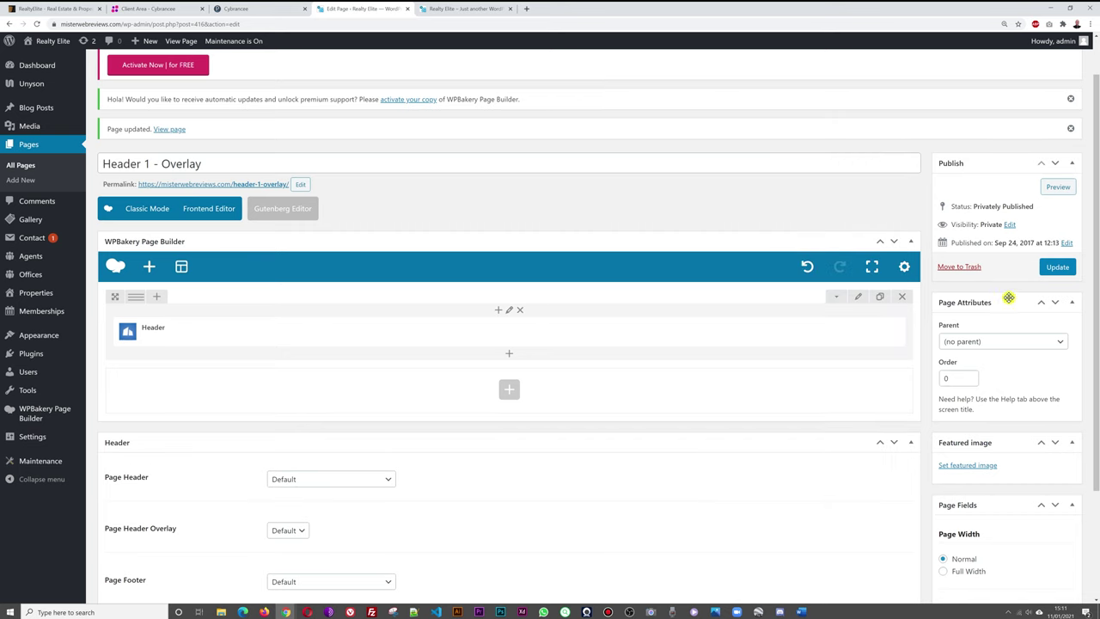
click(1057, 268)
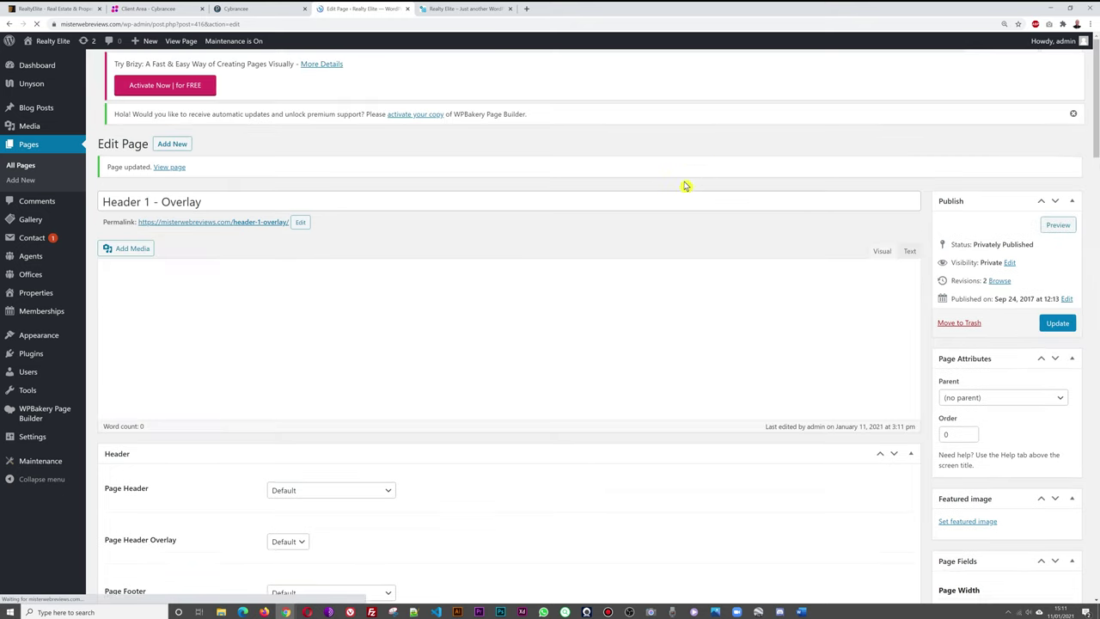
click(458, 11)
Reload the live homepage to confirm the new e-mail, then close the editor's Header Settings panel.
key(F5)
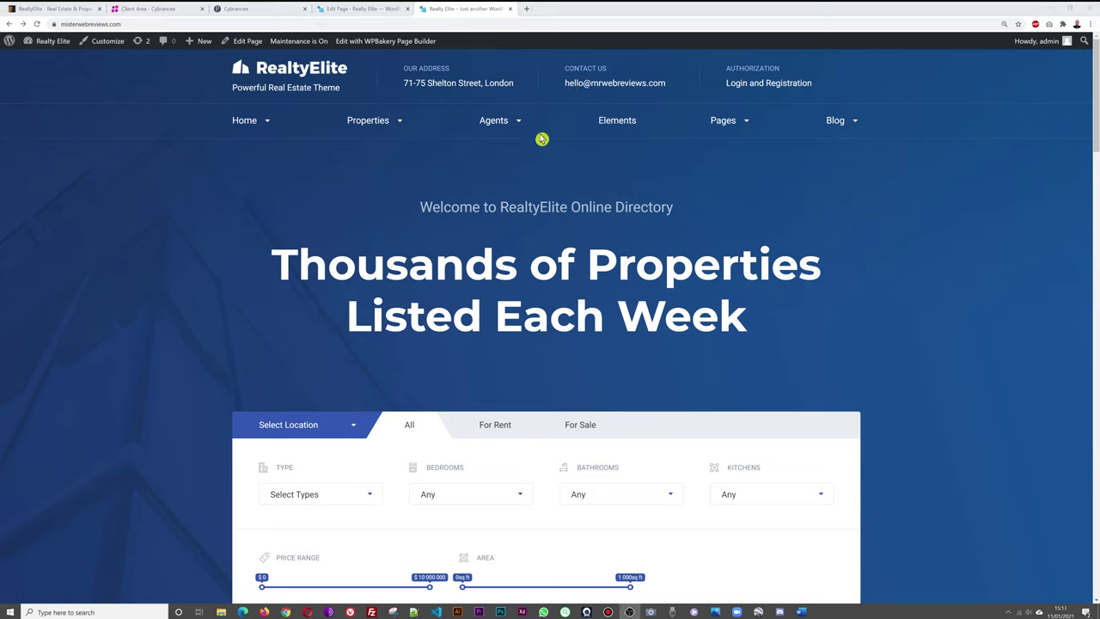
click(370, 9)
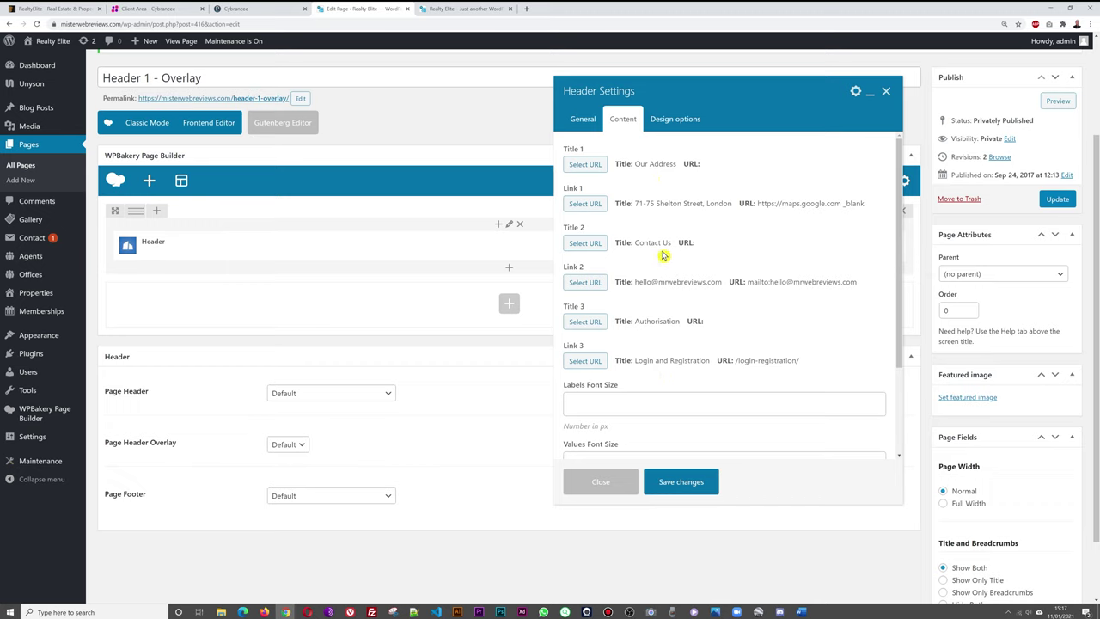
click(464, 8)
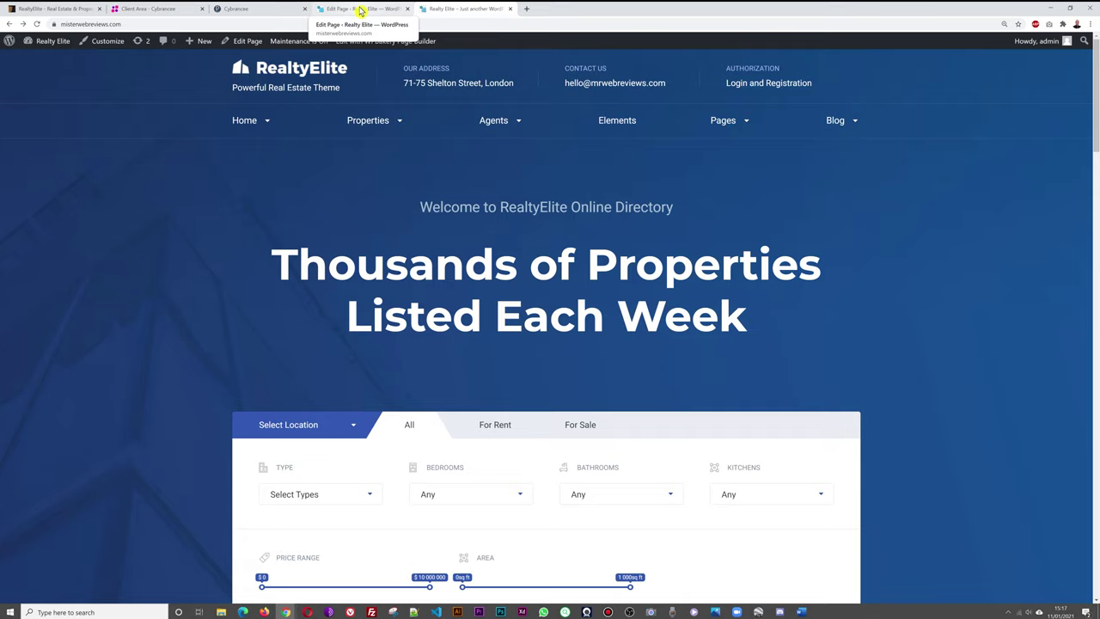
click(360, 10)
click(888, 95)
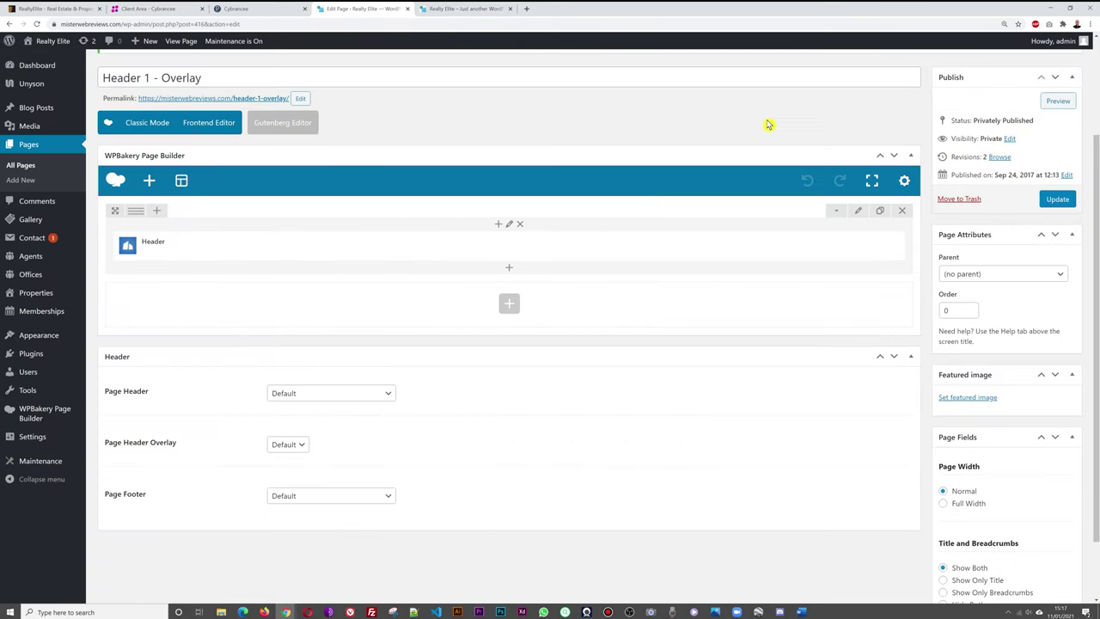
click(464, 10)
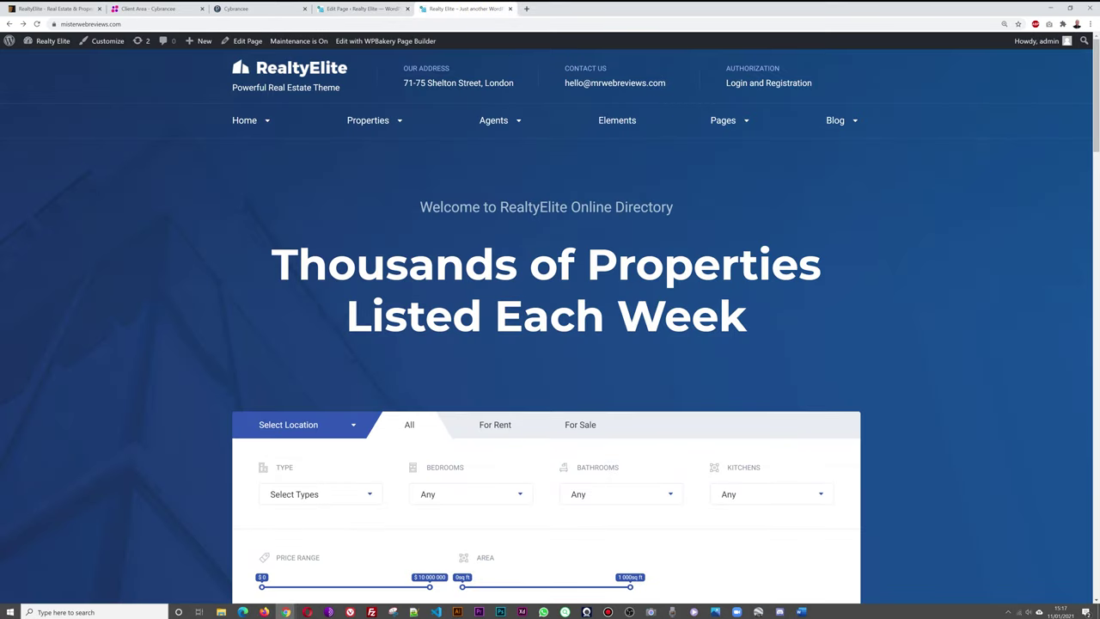
Open the World Class Oceanfront listing (Tokyo, $4,000.00/mo) from Featured Offers and browse its details.
scroll(756, 275, down, 3)
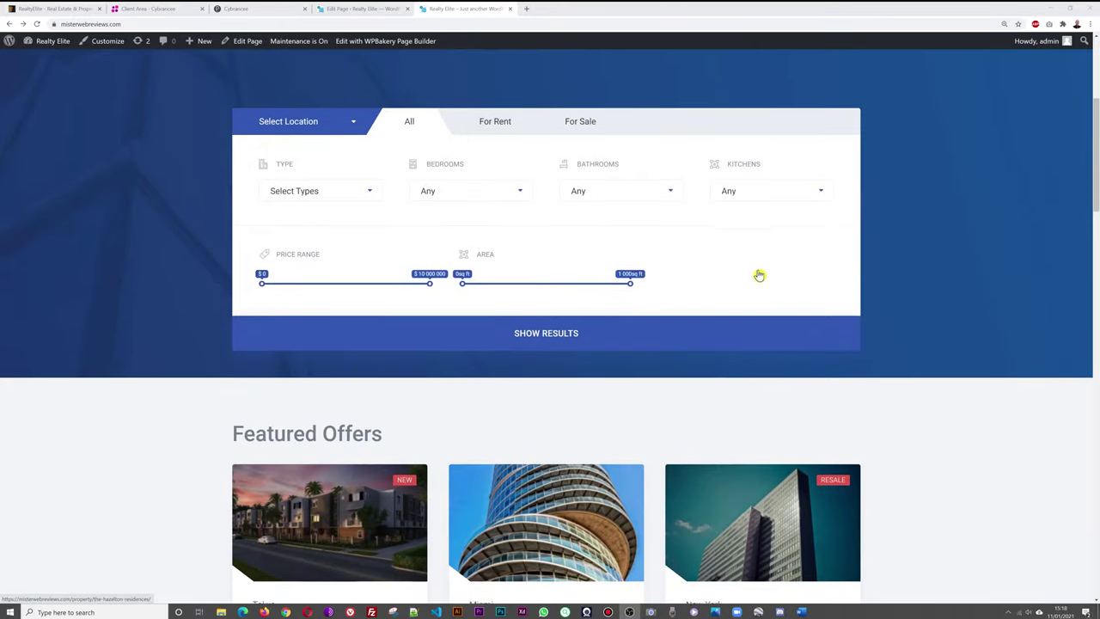
scroll(760, 275, down, 3)
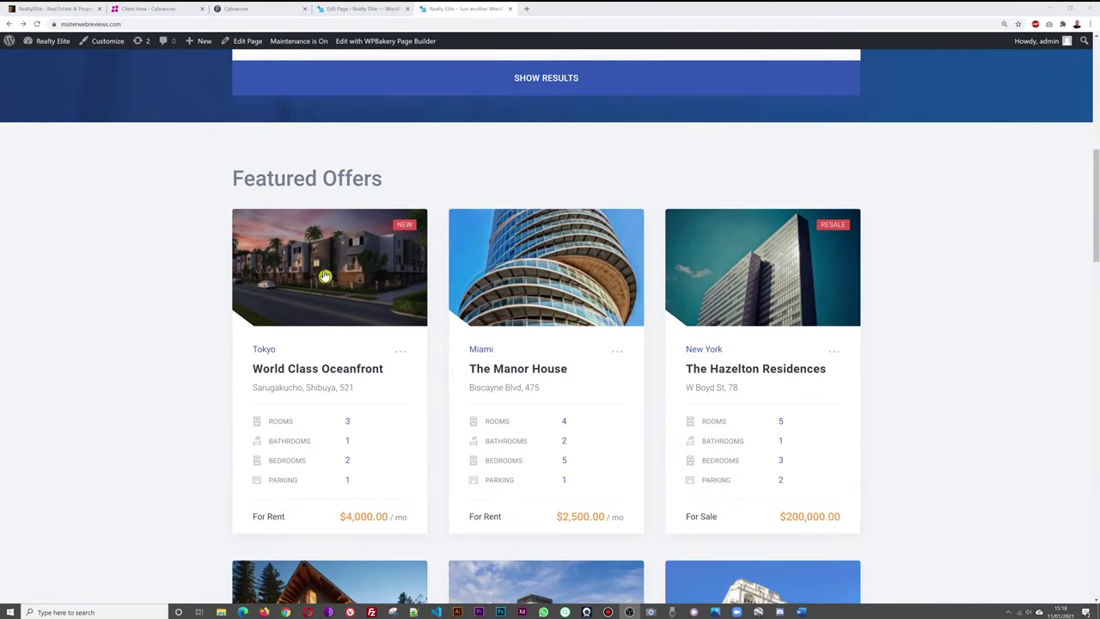
scroll(999, 346, down, 2)
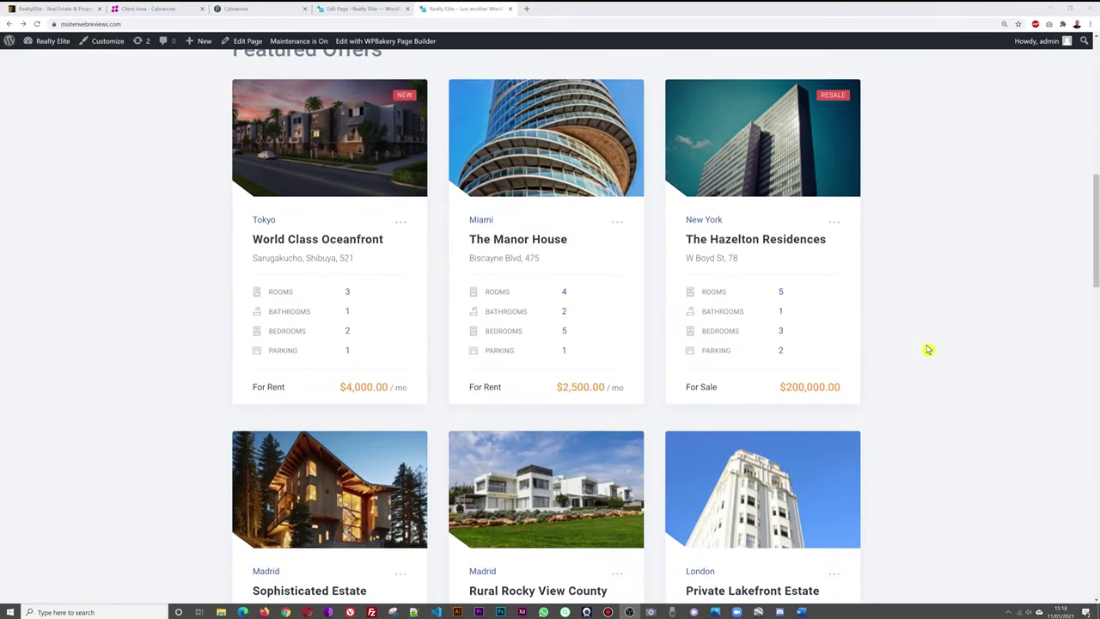
scroll(928, 350, down, 10)
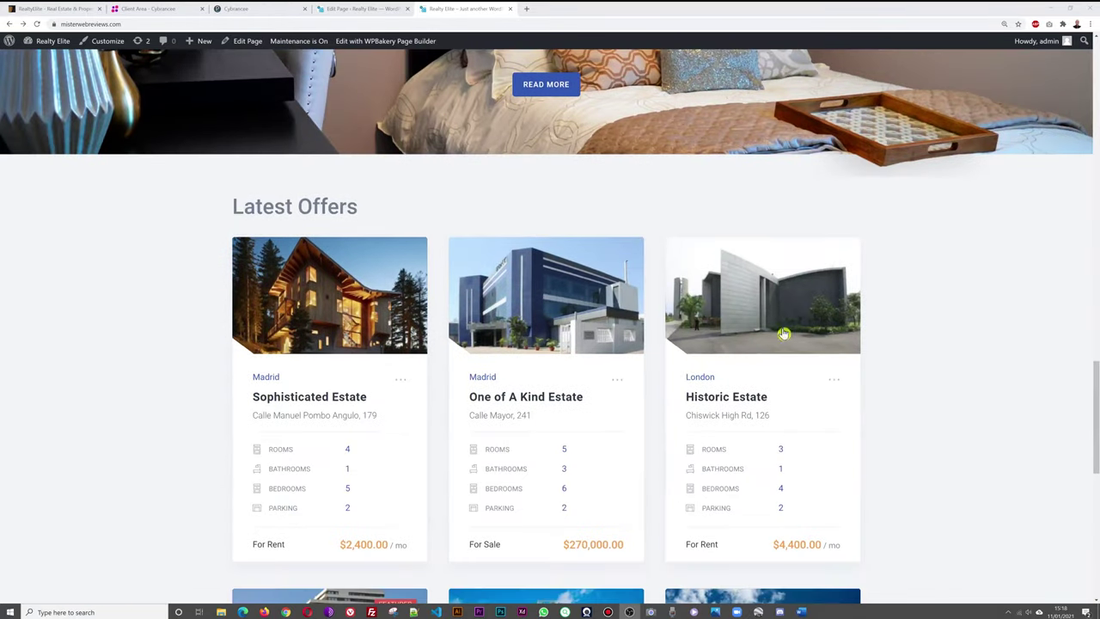
scroll(929, 380, up, 10)
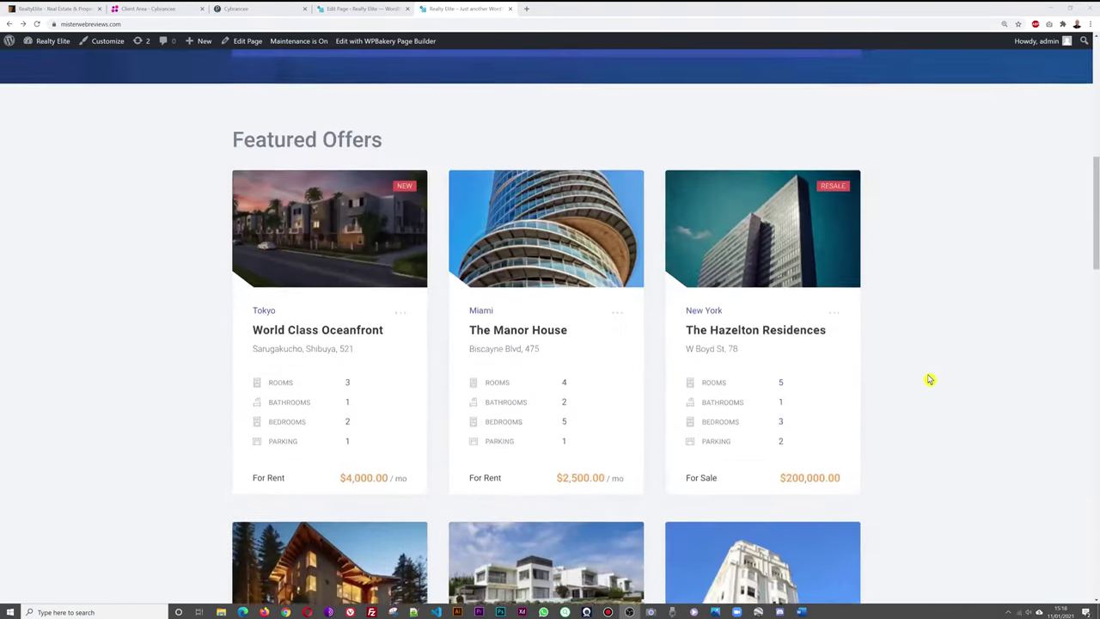
scroll(928, 380, up, 1)
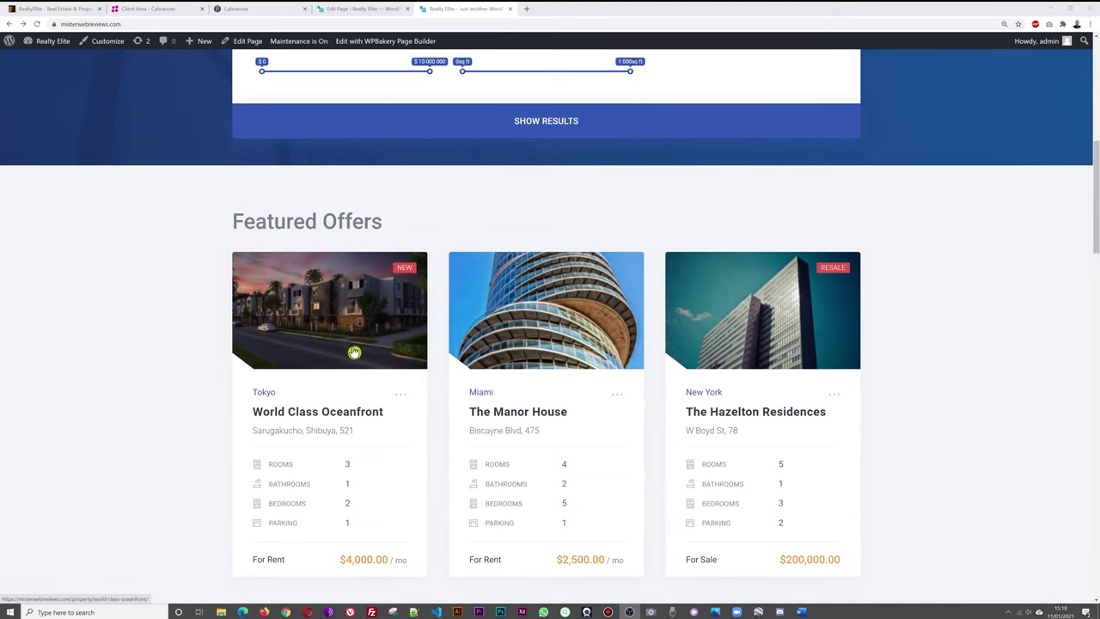
click(340, 414)
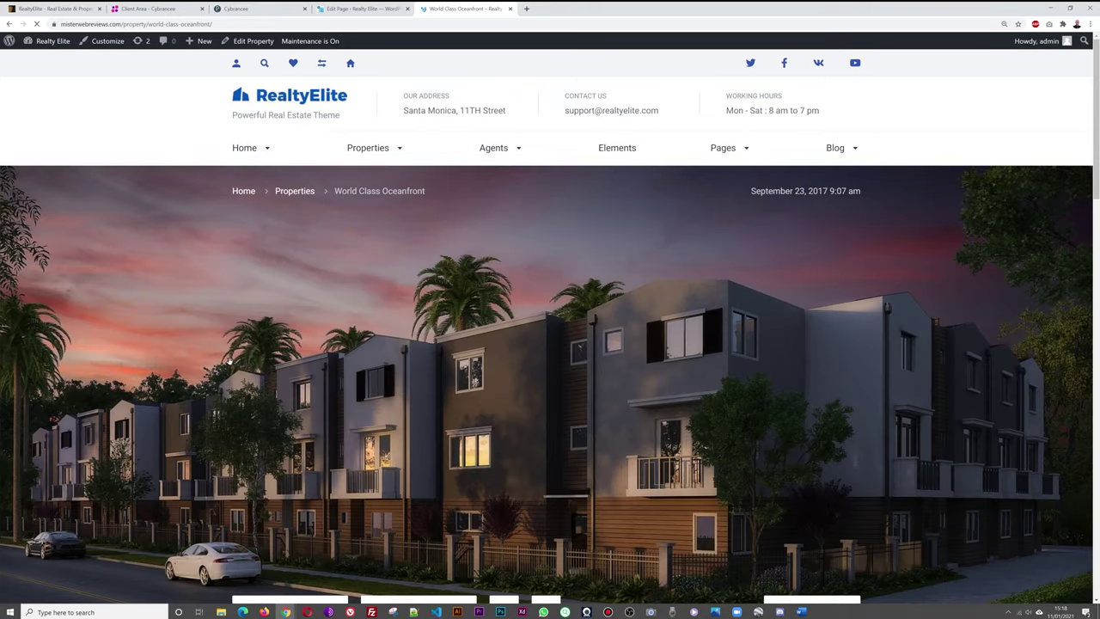
scroll(230, 363, down, 4)
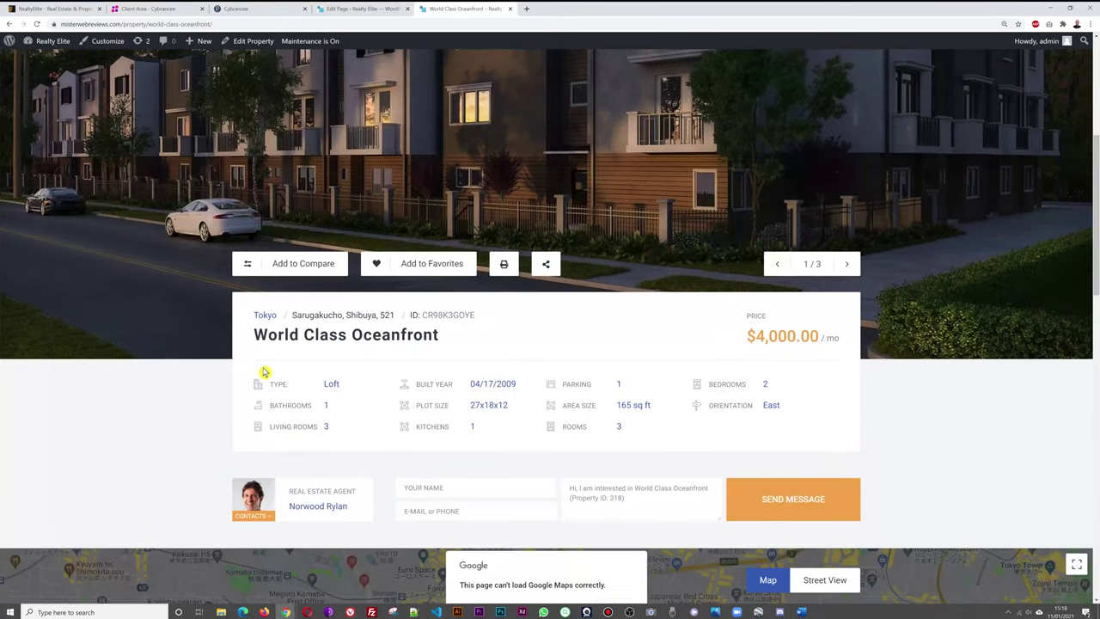
scroll(258, 371, up, 4)
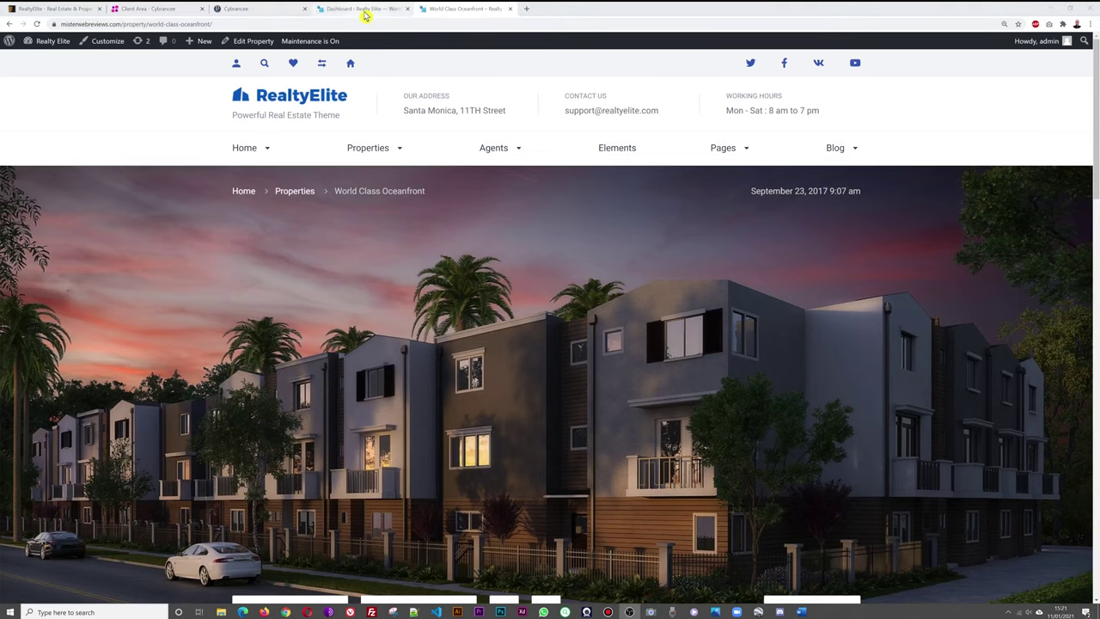
Check the existing property types under Properties > Types, then return to the World Class Oceanfront page.
click(361, 9)
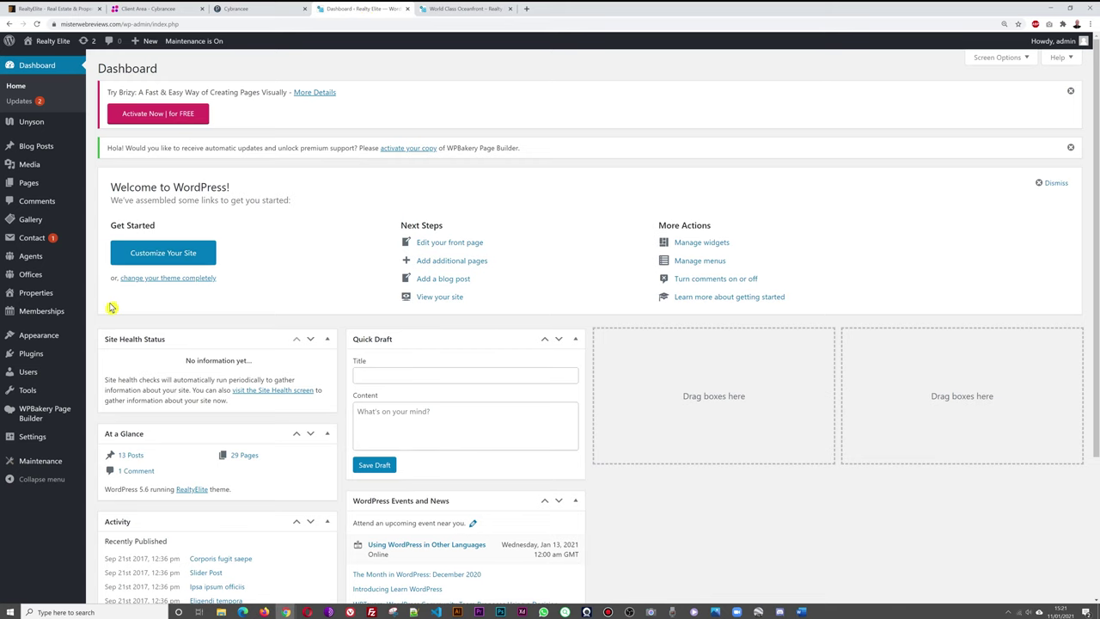
mouse_move(53, 302)
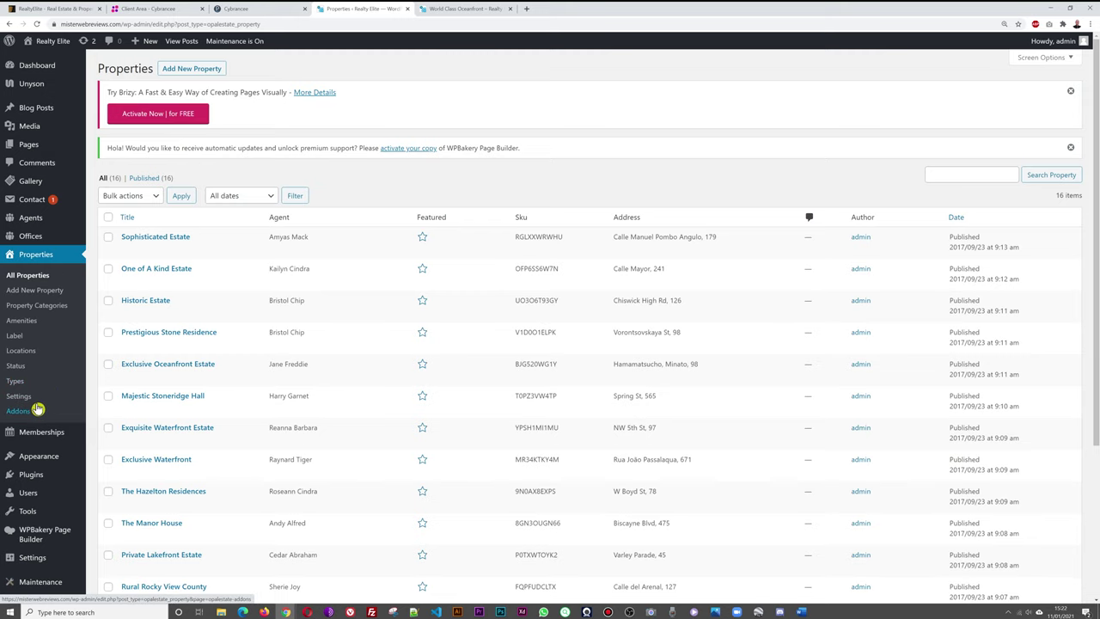
click(18, 384)
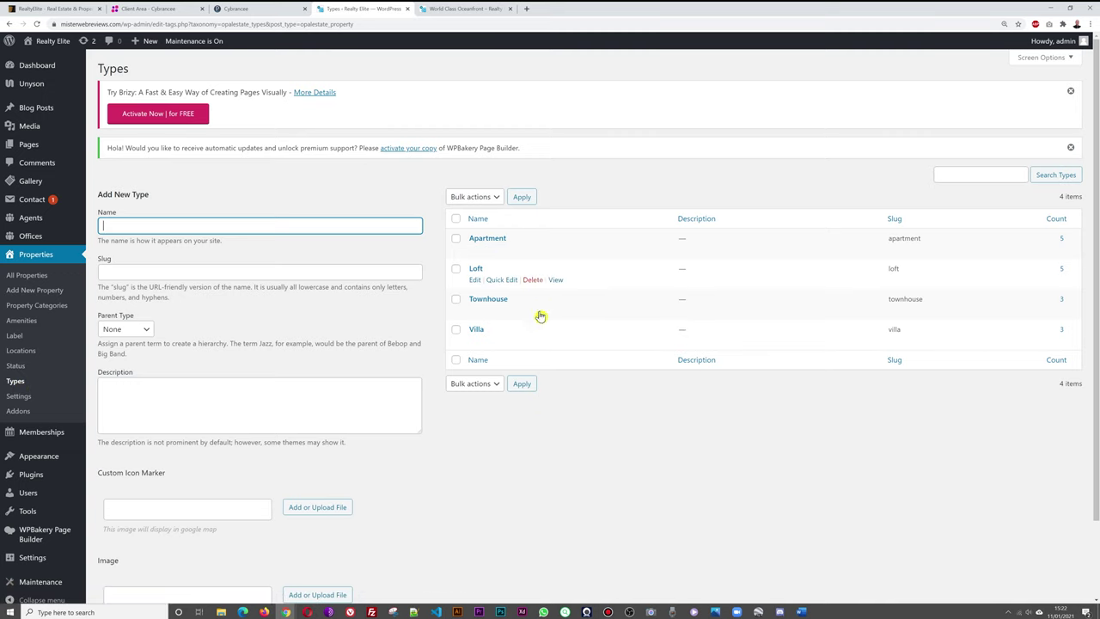
click(458, 8)
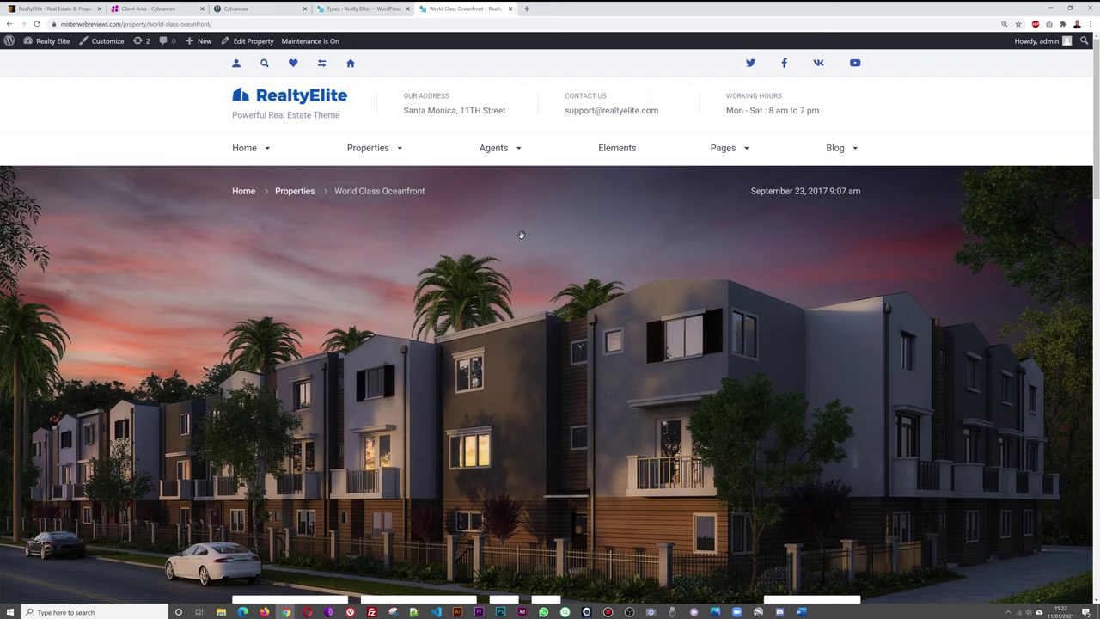
Go back to the RealtyElite homepage and open its search Type filter listing Apartment, Villa, Loft, Townhouse.
mouse_move(396, 161)
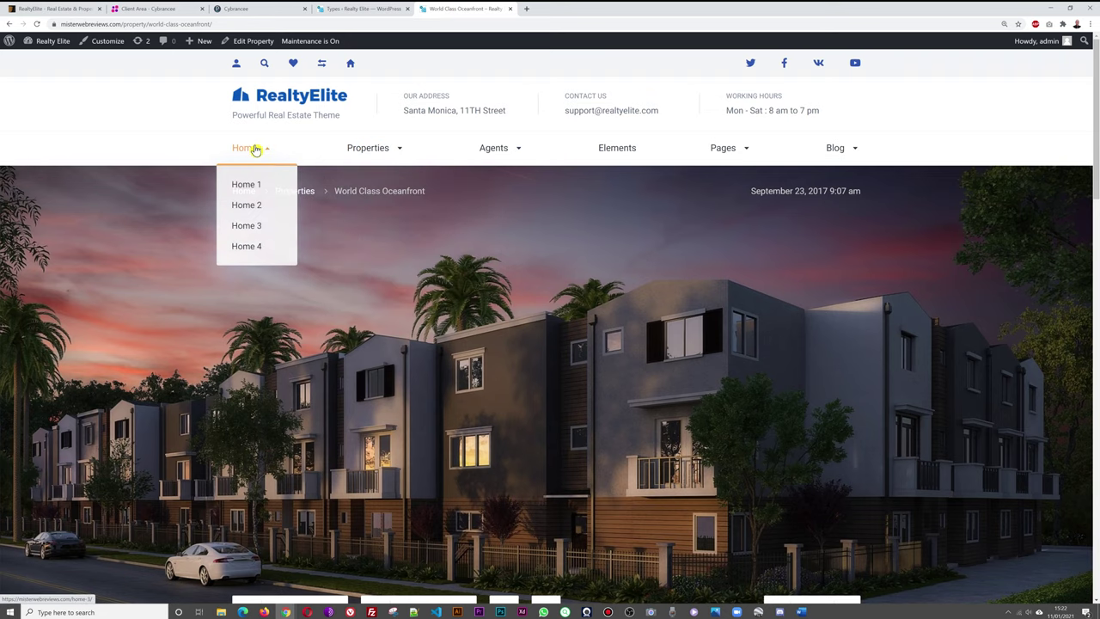
scroll(734, 316, down, 2)
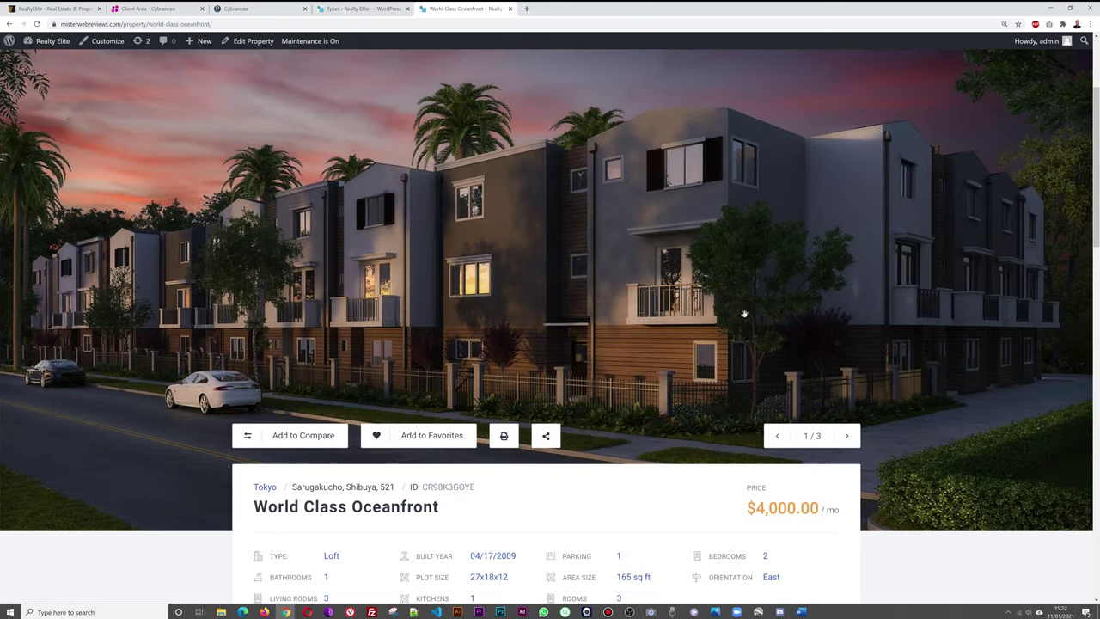
scroll(744, 313, up, 2)
click(278, 110)
mouse_move(234, 231)
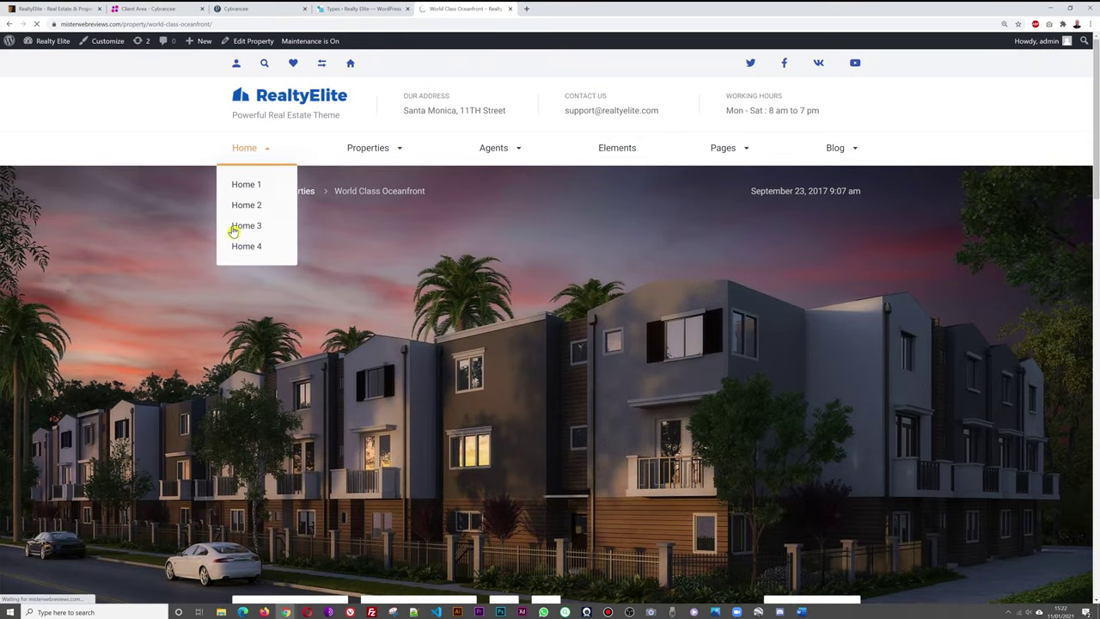
scroll(238, 236, down, 3)
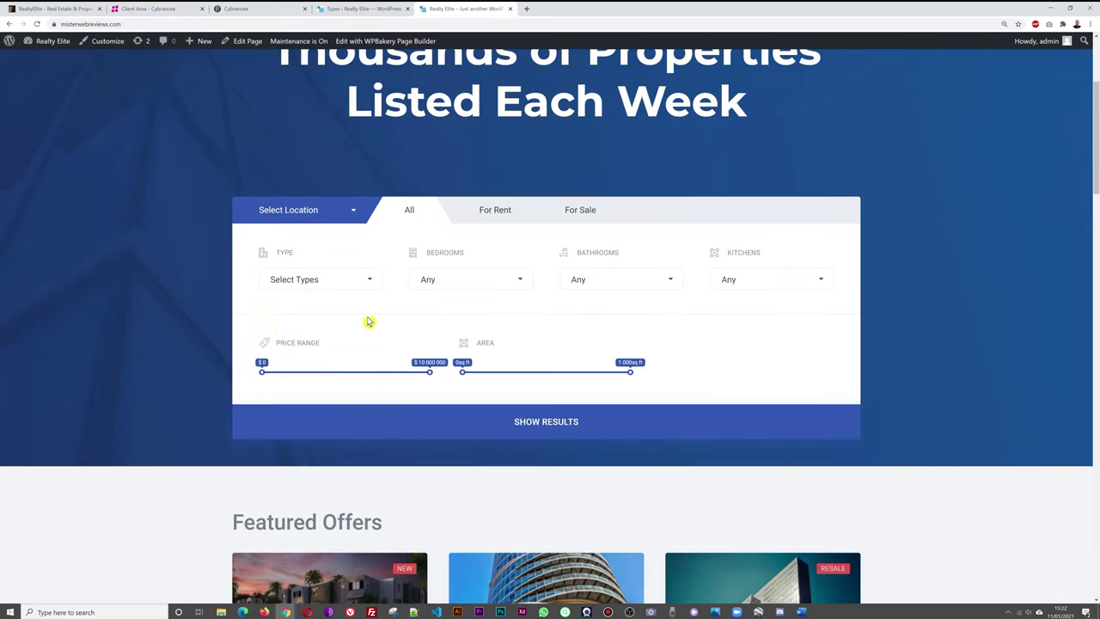
click(366, 282)
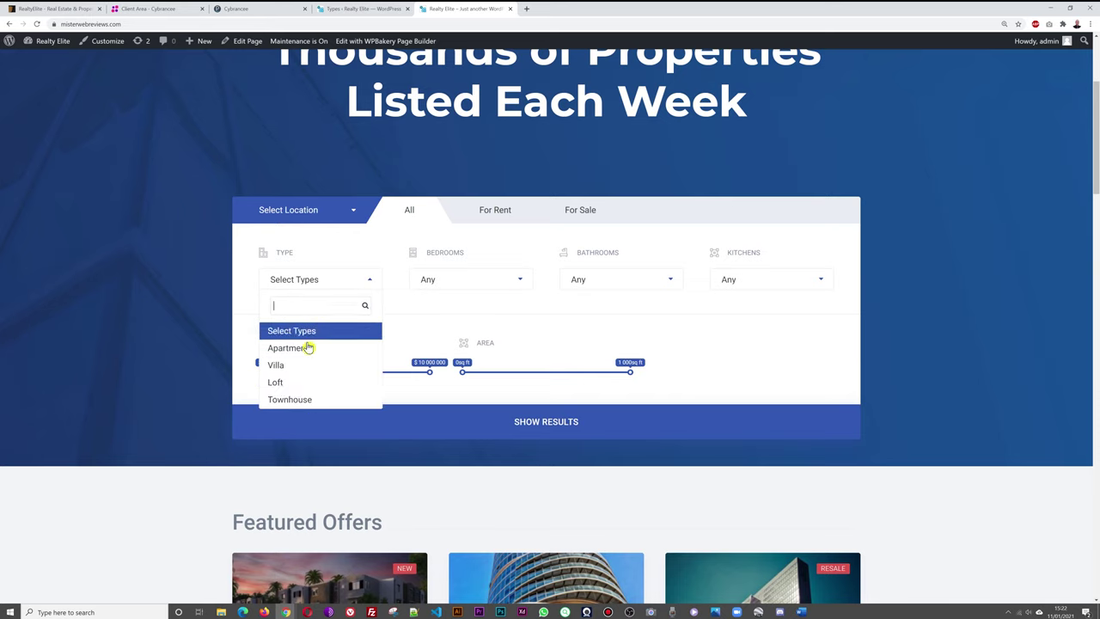
Close the homepage Type filter list and return to the property Types admin page.
click(180, 324)
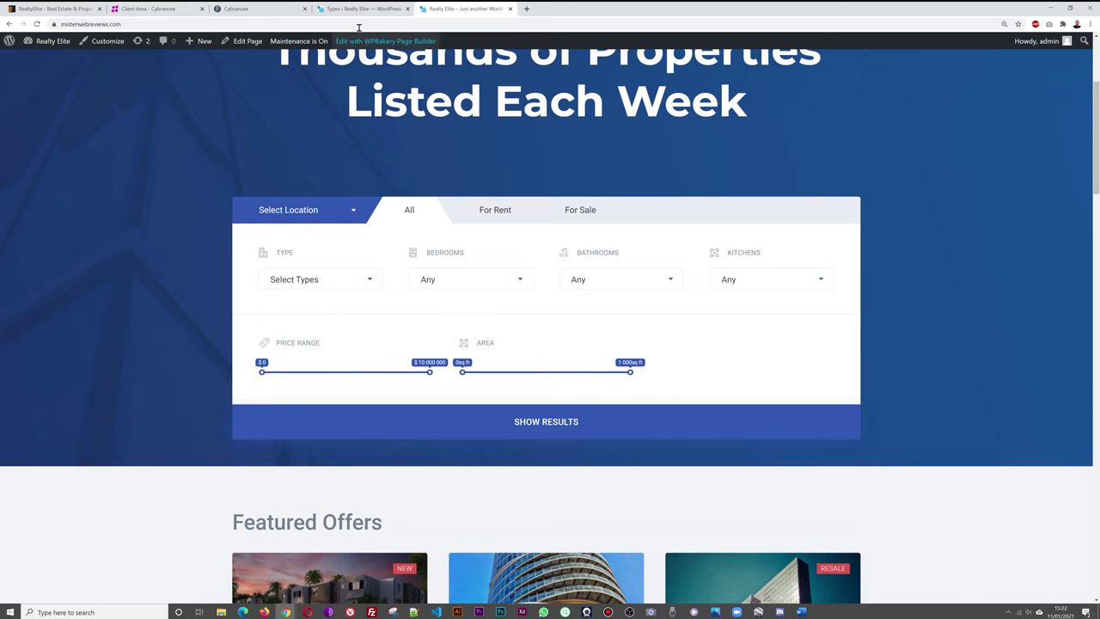
click(361, 9)
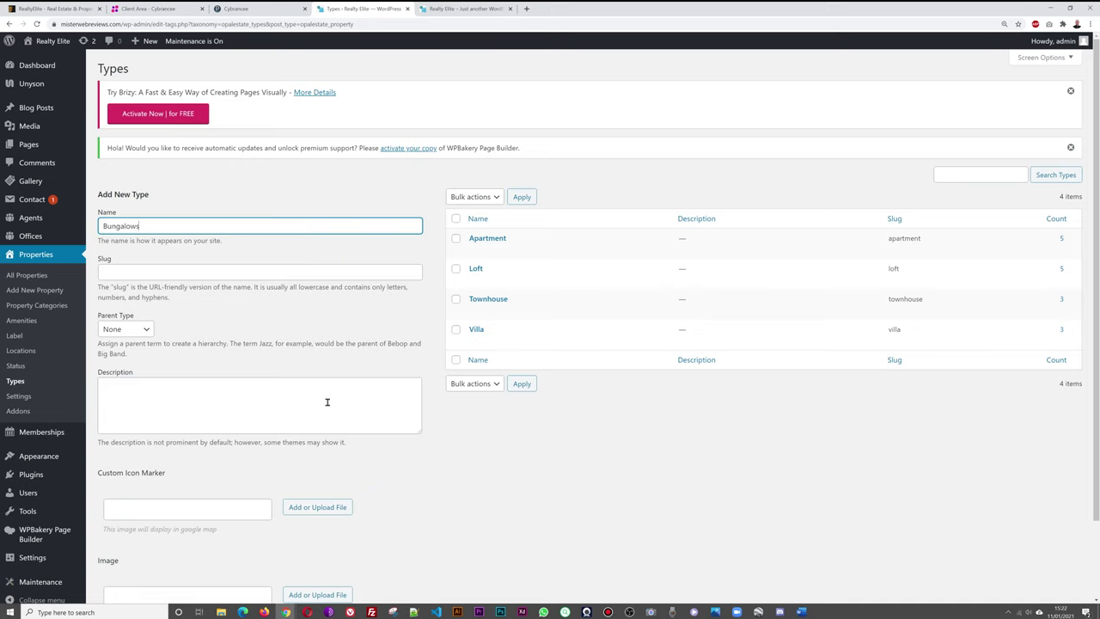
Save the new Bungalows property type.
scroll(327, 401, down, 1)
click(126, 548)
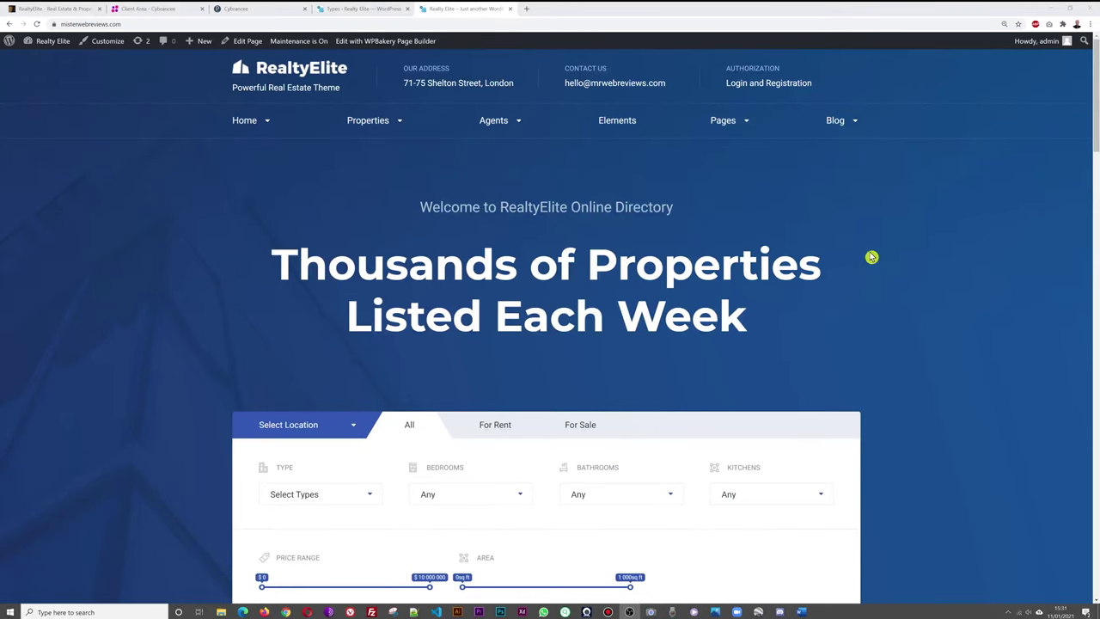
scroll(466, 286, down, 1)
scroll(465, 286, up, 1)
Reload the homepage and confirm Bungalows now appears in the search Type filter.
click(37, 25)
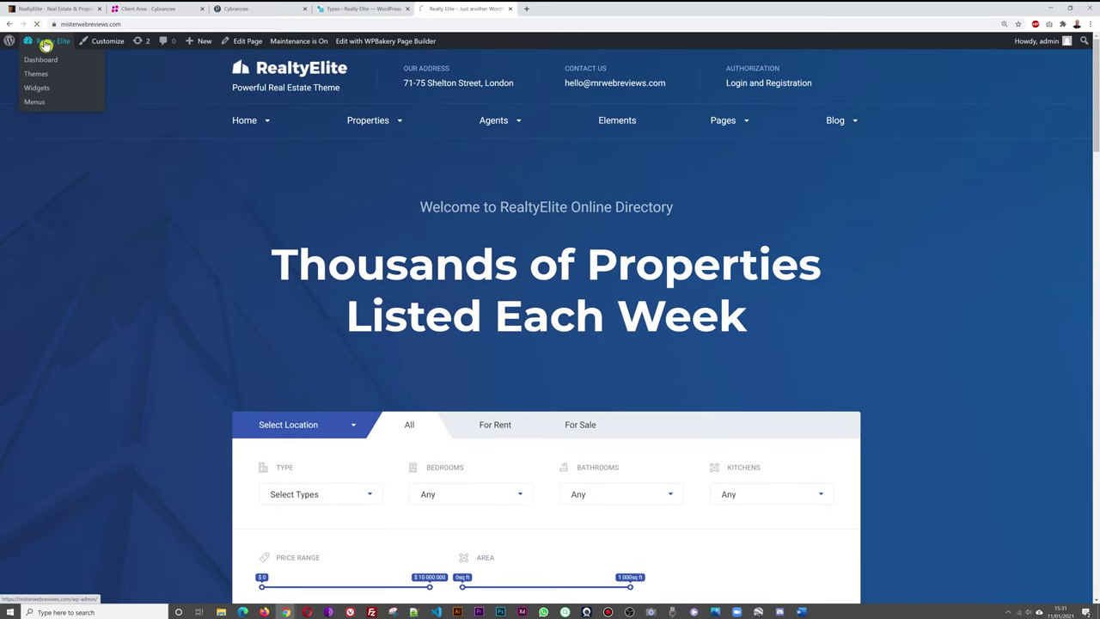
scroll(266, 283, down, 2)
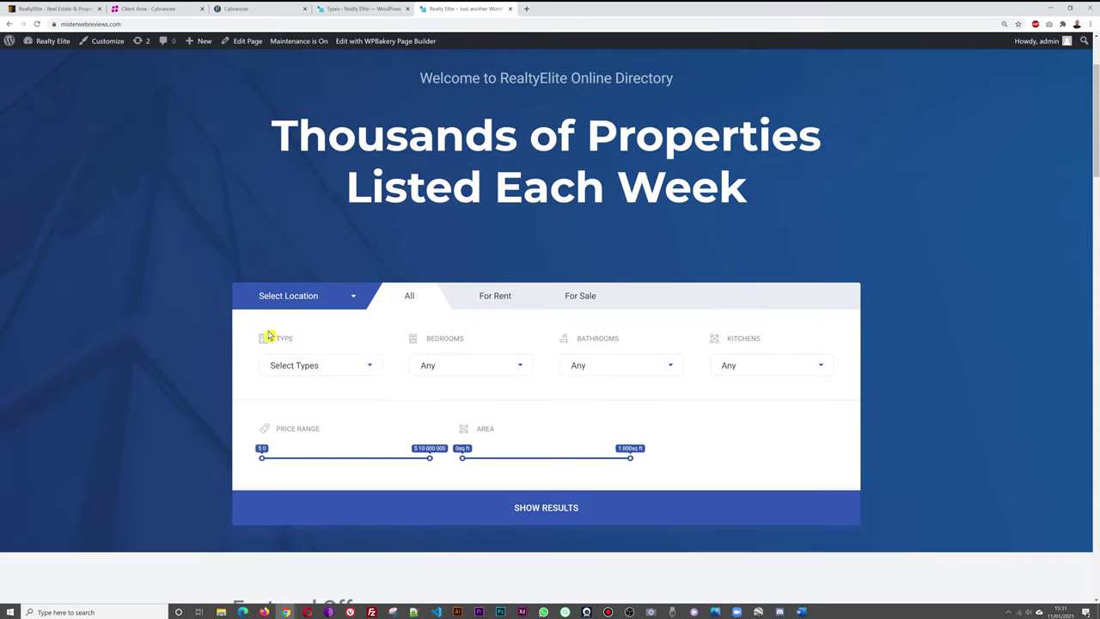
click(370, 368)
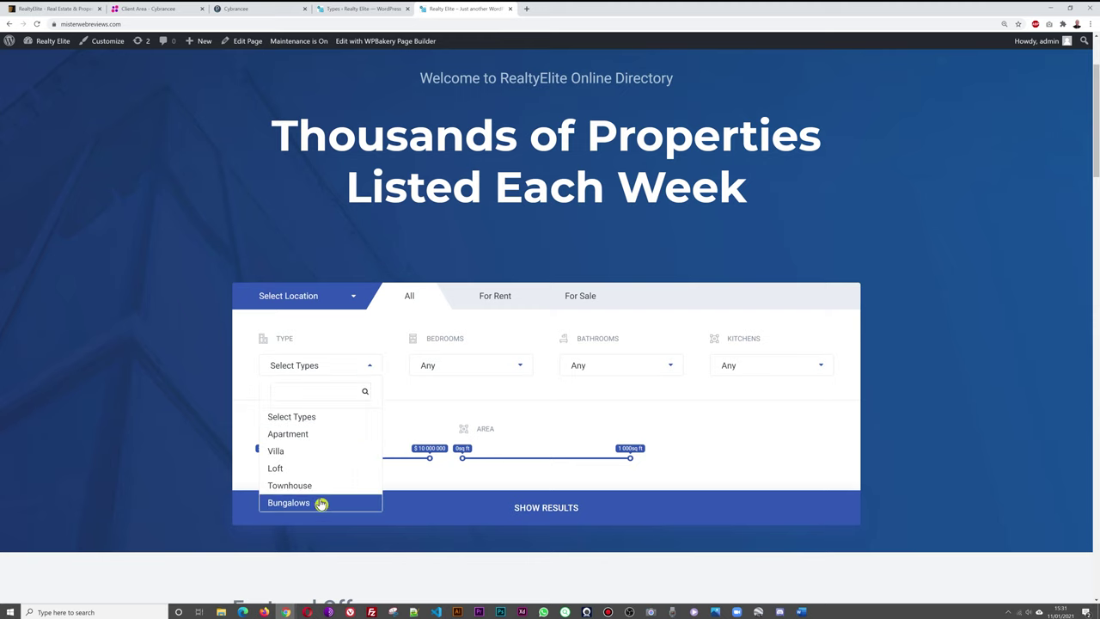
click(123, 326)
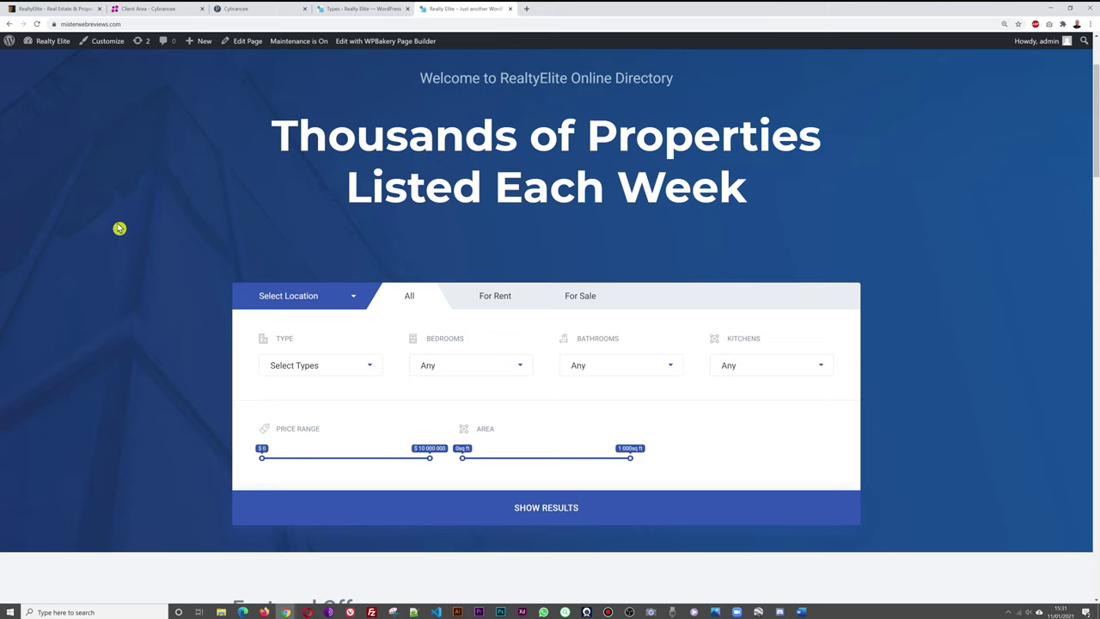
click(353, 11)
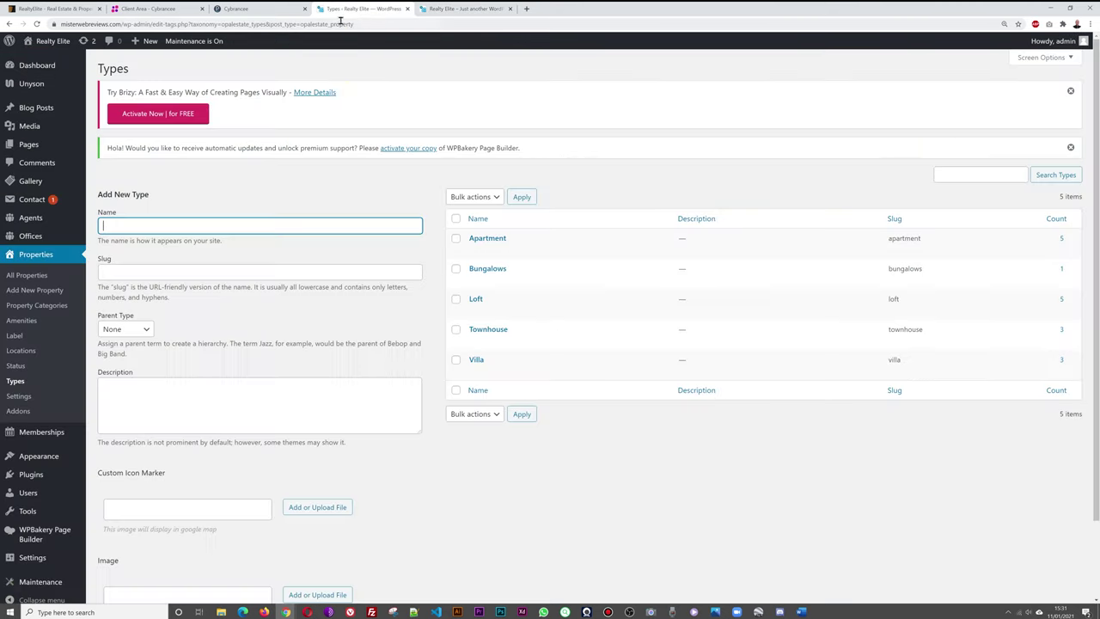
Create a Commercial Lease property status alongside For Rent and For Sale, then view property Locations.
click(629, 611)
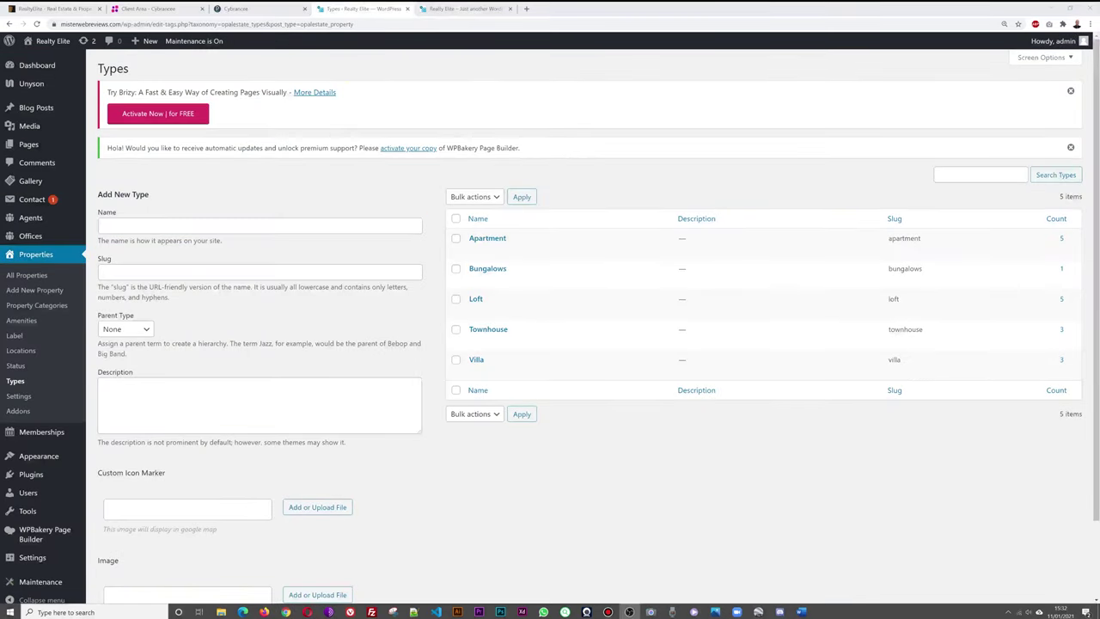
click(19, 366)
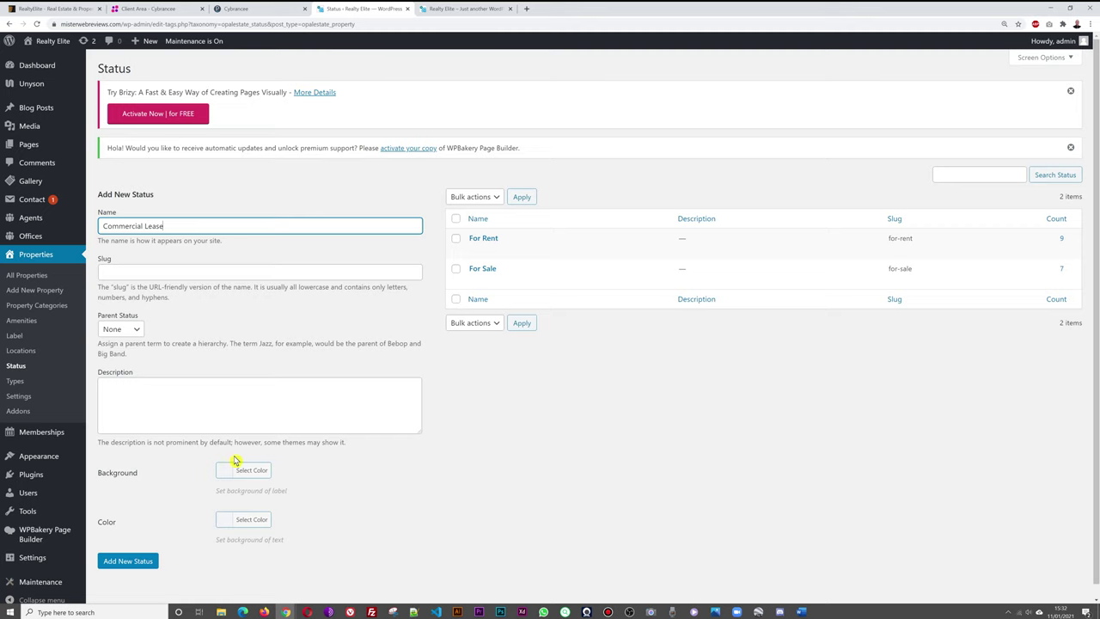
click(156, 558)
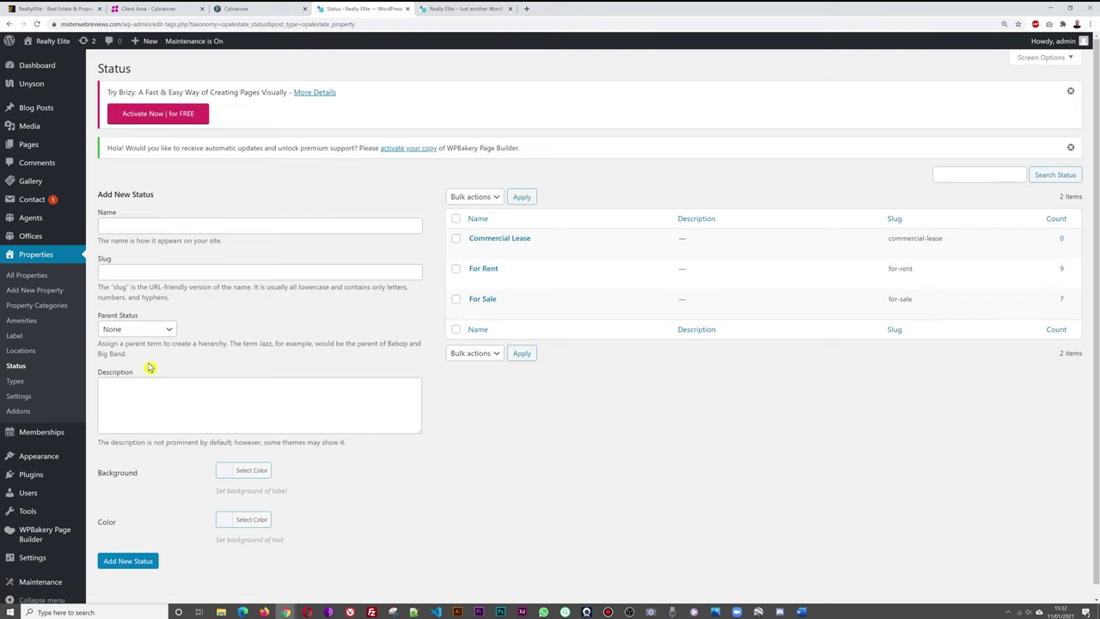
click(23, 350)
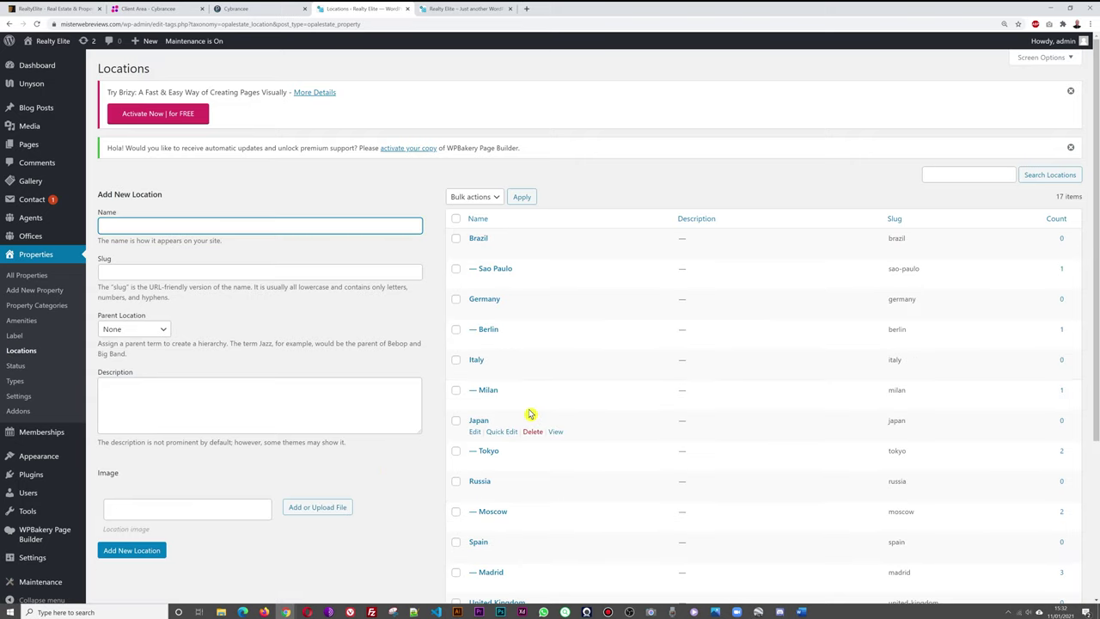
Look through the property Locations list, then view the Label page with Featured, New, Resale and Top.
scroll(647, 439, down, 1)
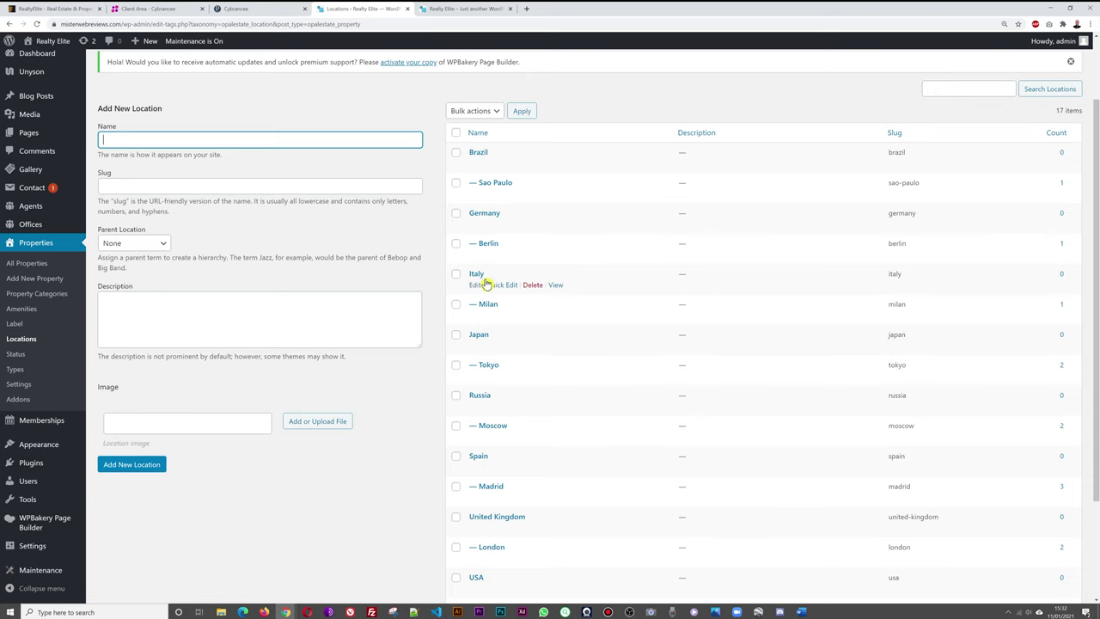
click(395, 452)
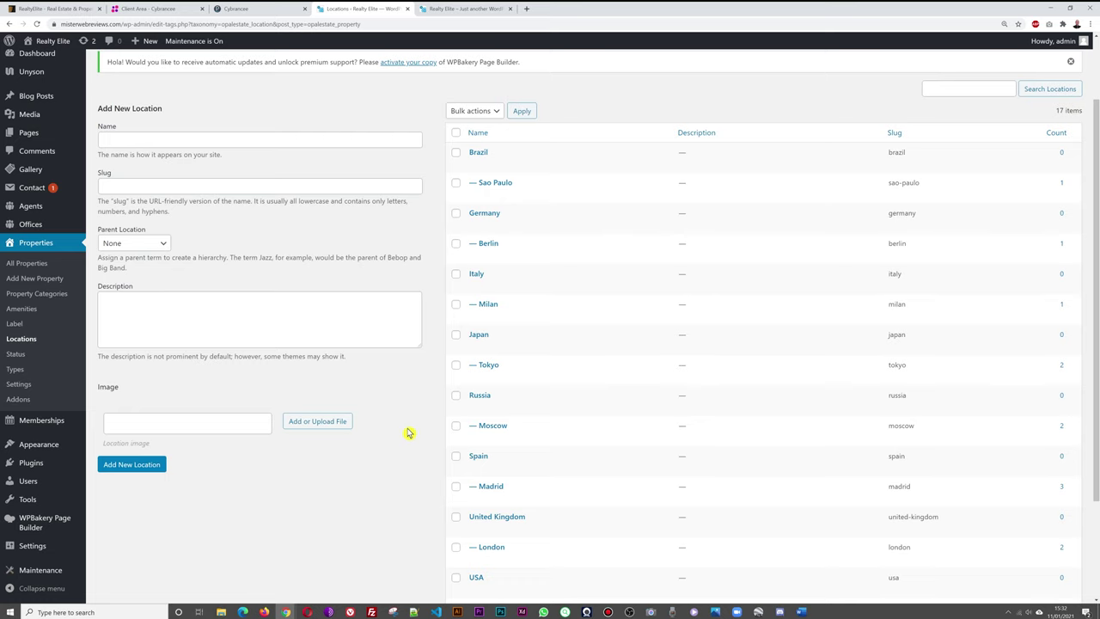
scroll(409, 432, down, 1)
mouse_move(507, 441)
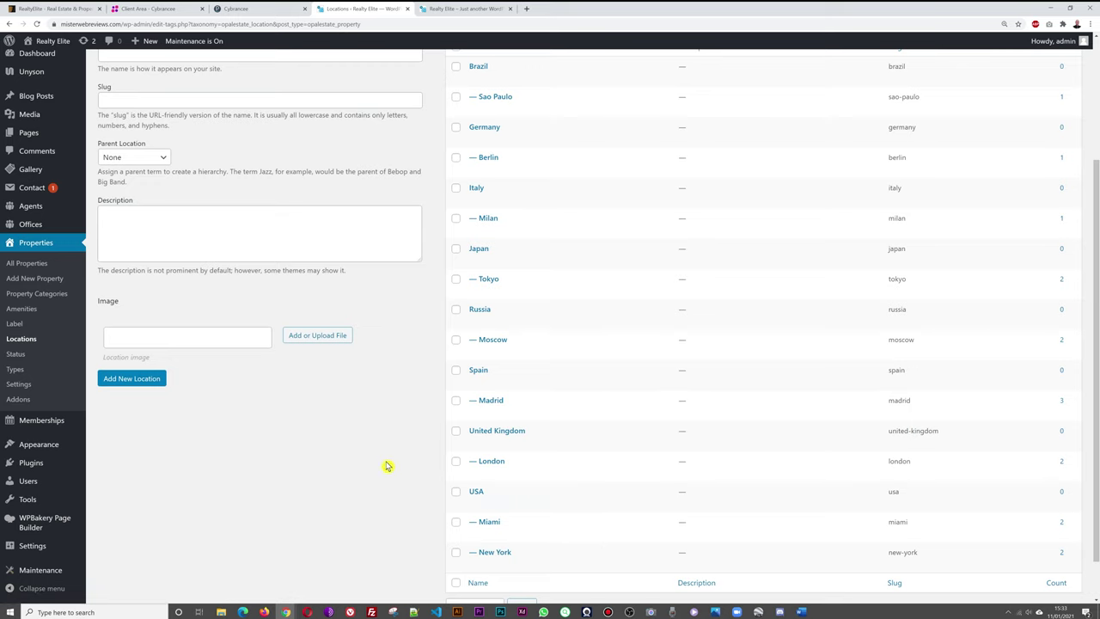
scroll(381, 457, up, 1)
click(14, 336)
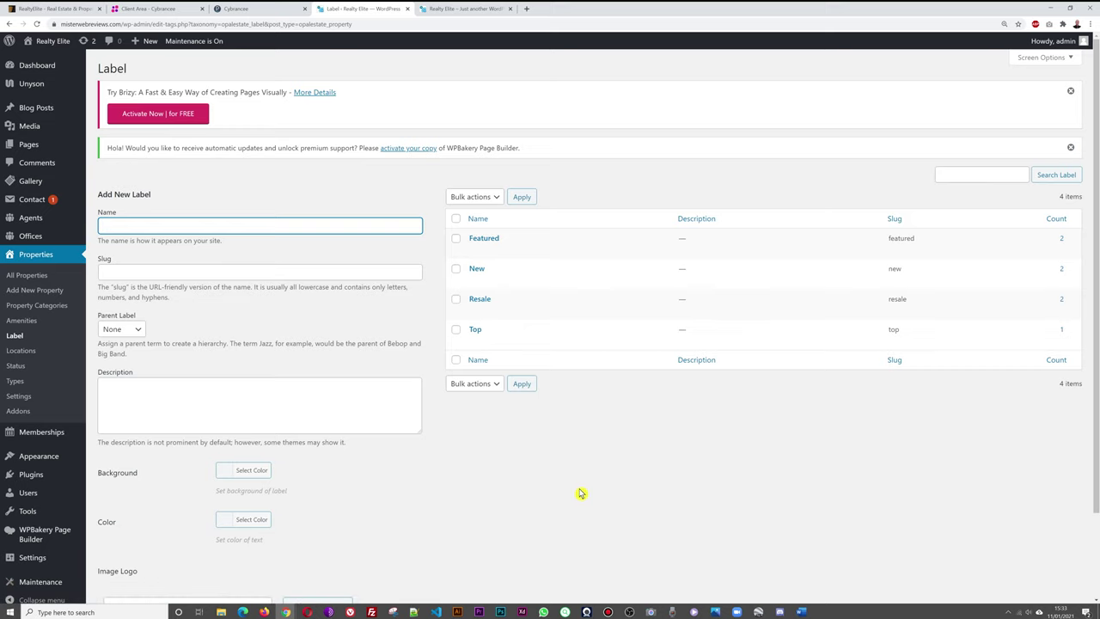
Open the live site's Properties Grid View listings.
click(451, 10)
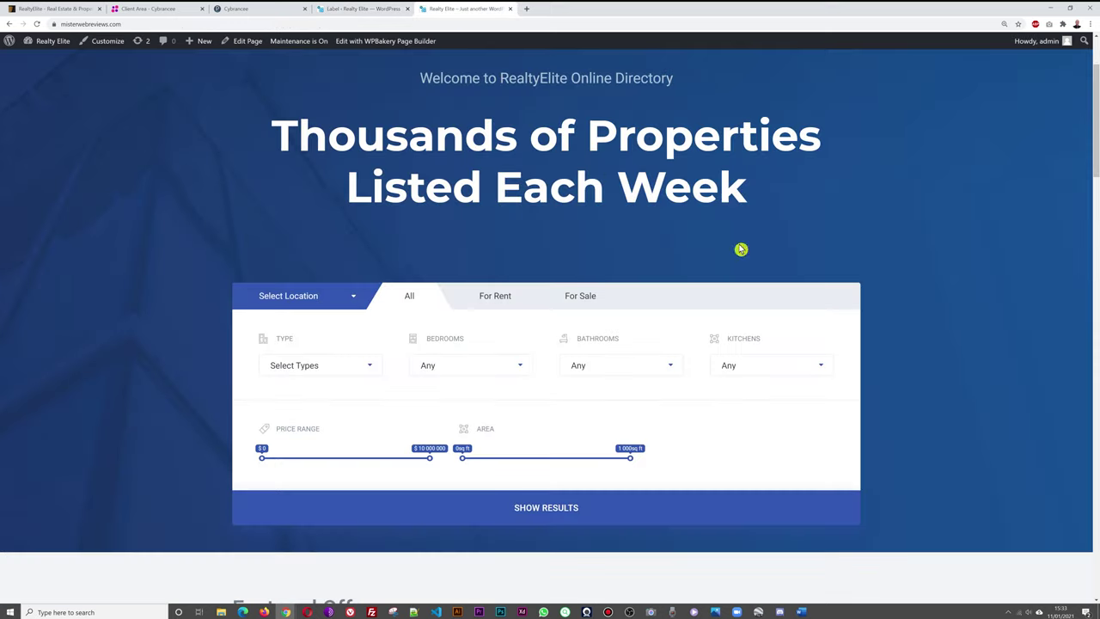
scroll(741, 249, up, 3)
mouse_move(375, 125)
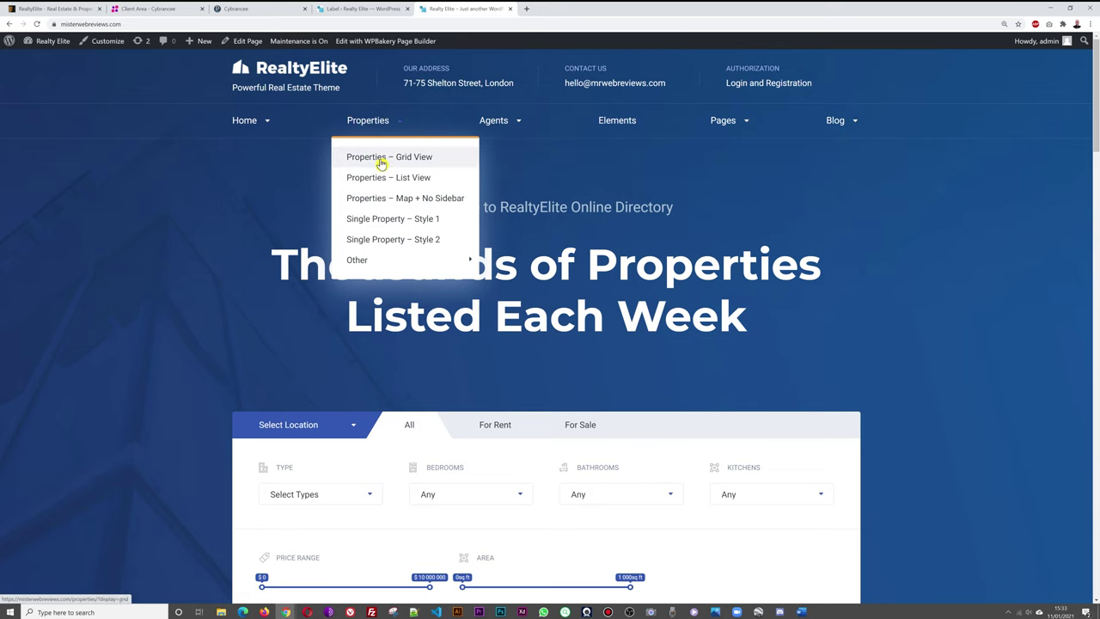
click(381, 163)
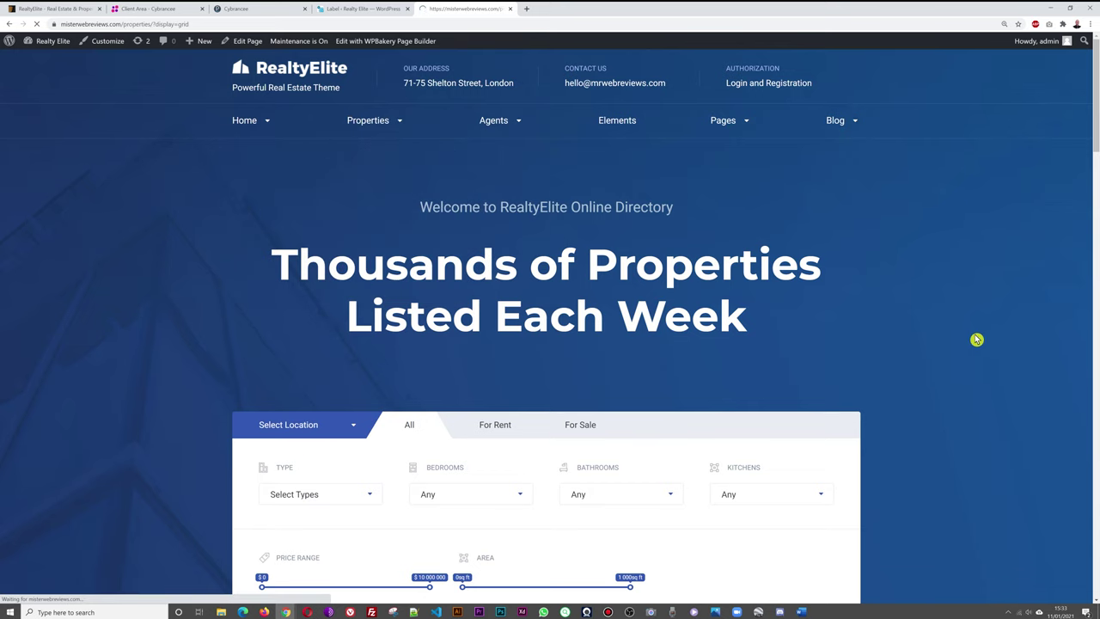
scroll(977, 340, down, 3)
scroll(978, 339, down, 1)
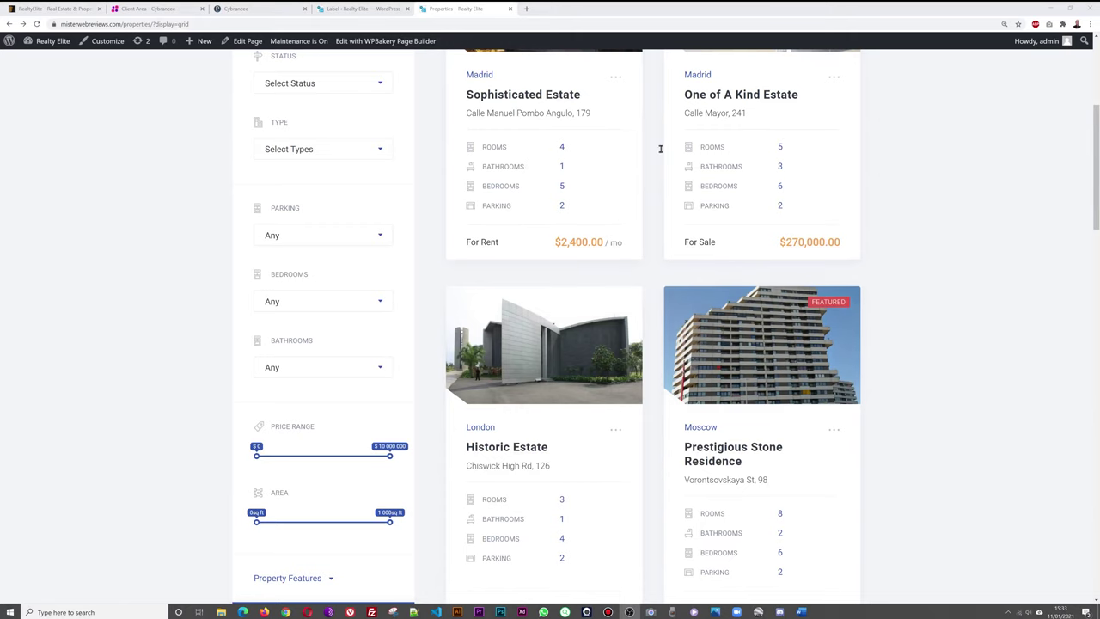
Compare the admin property labels against the grid listings, then view the 11 property amenities.
click(351, 8)
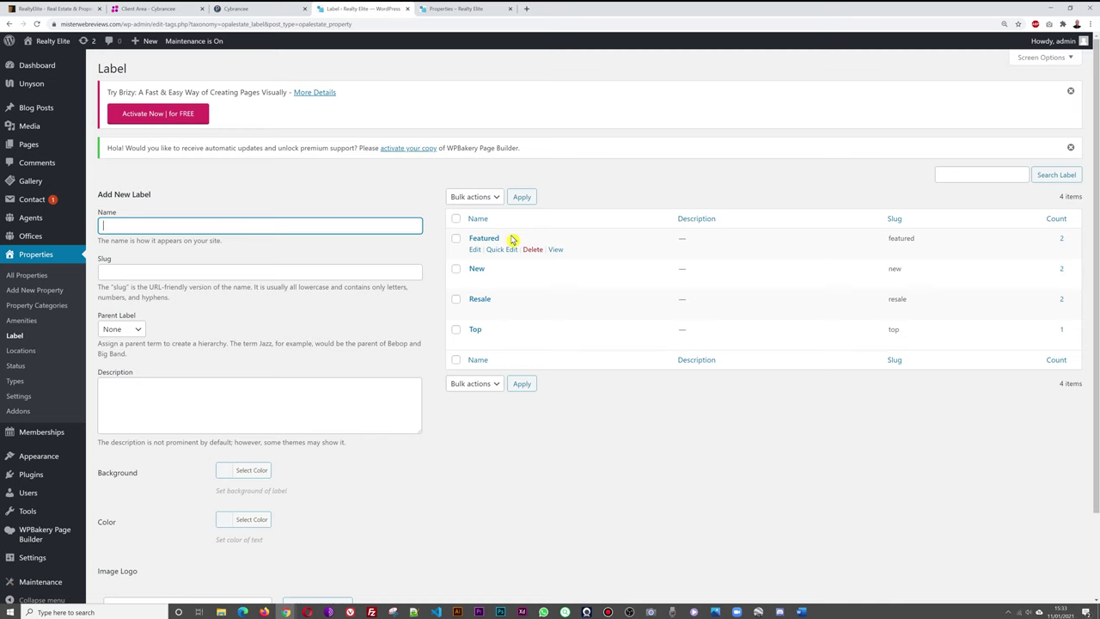
click(429, 9)
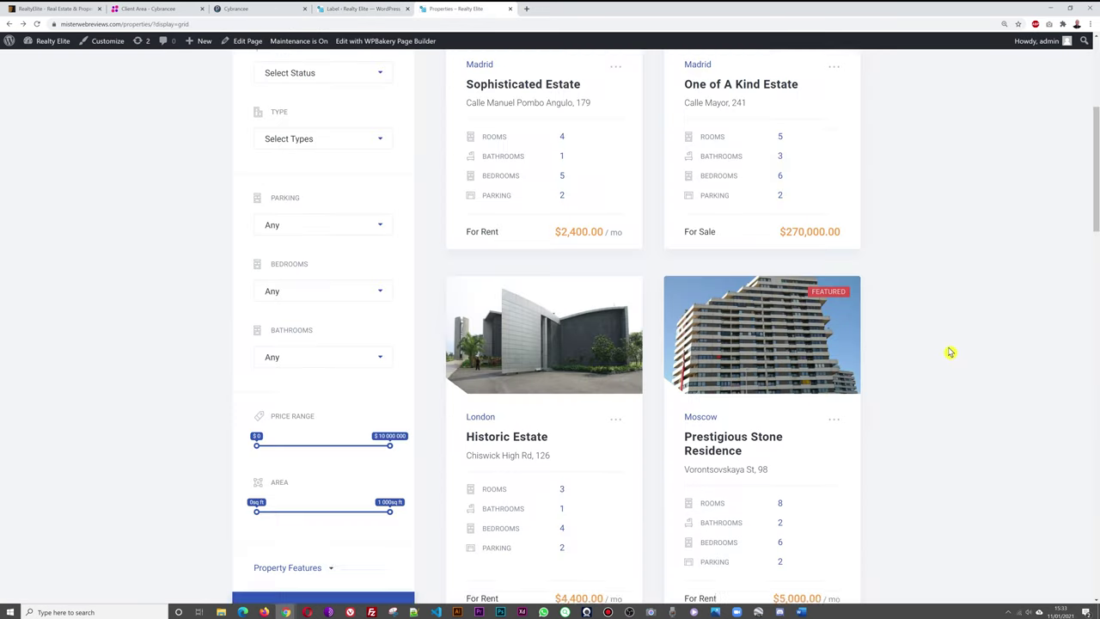
scroll(950, 352, down, 9)
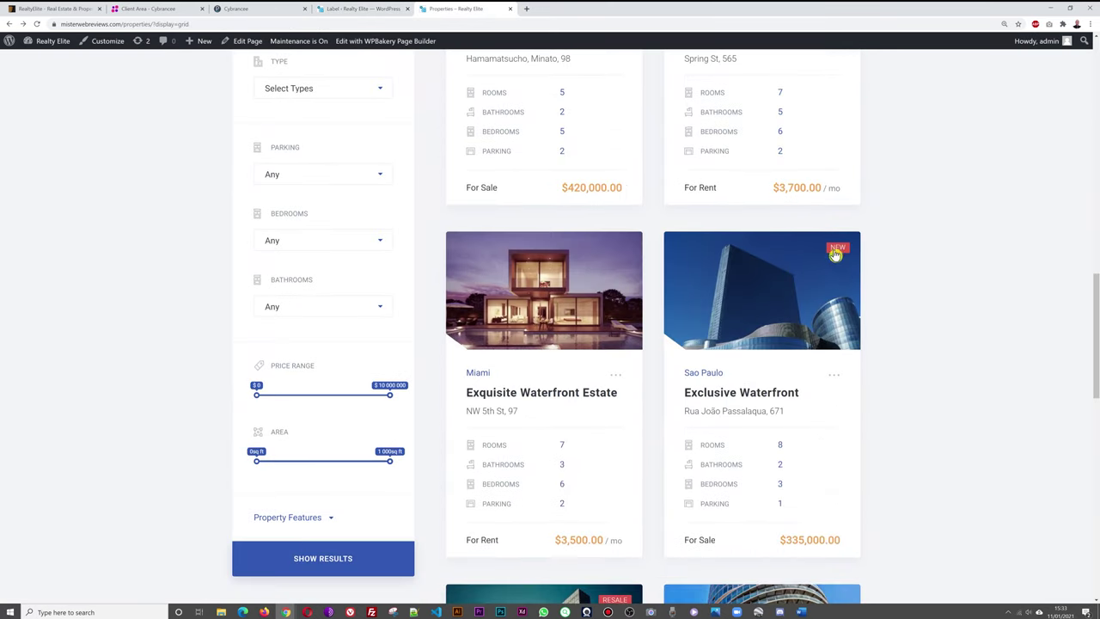
click(348, 9)
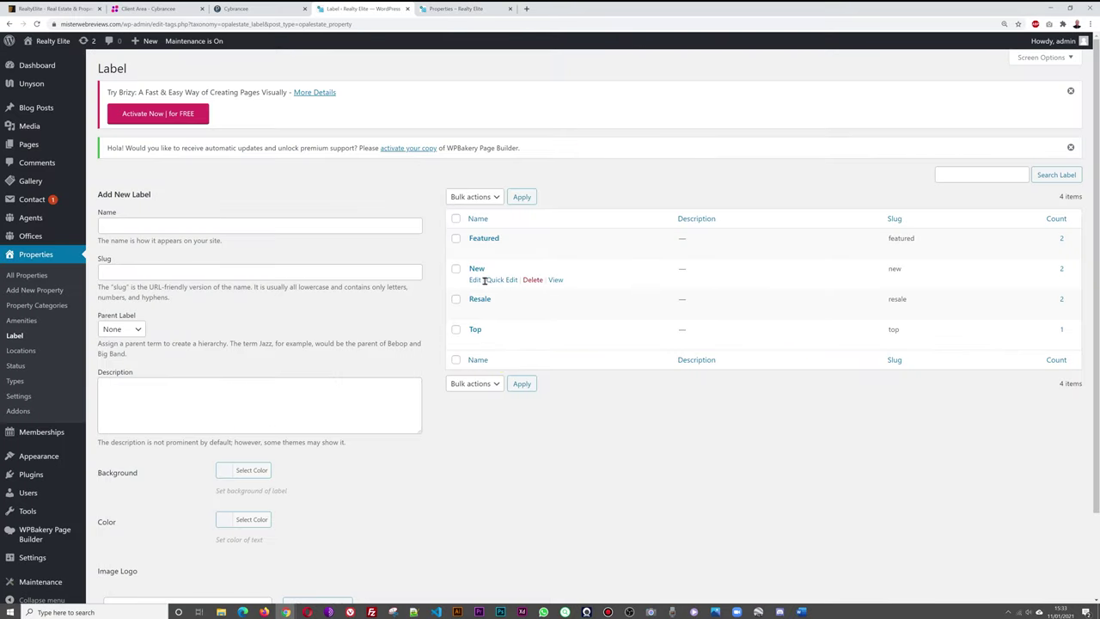
click(430, 9)
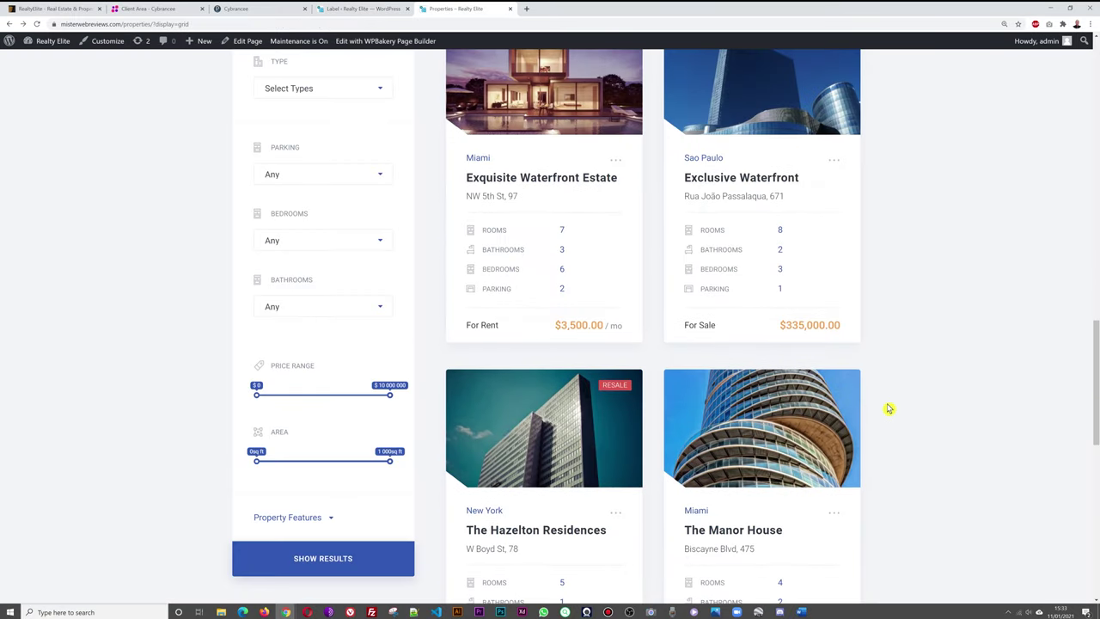
click(356, 9)
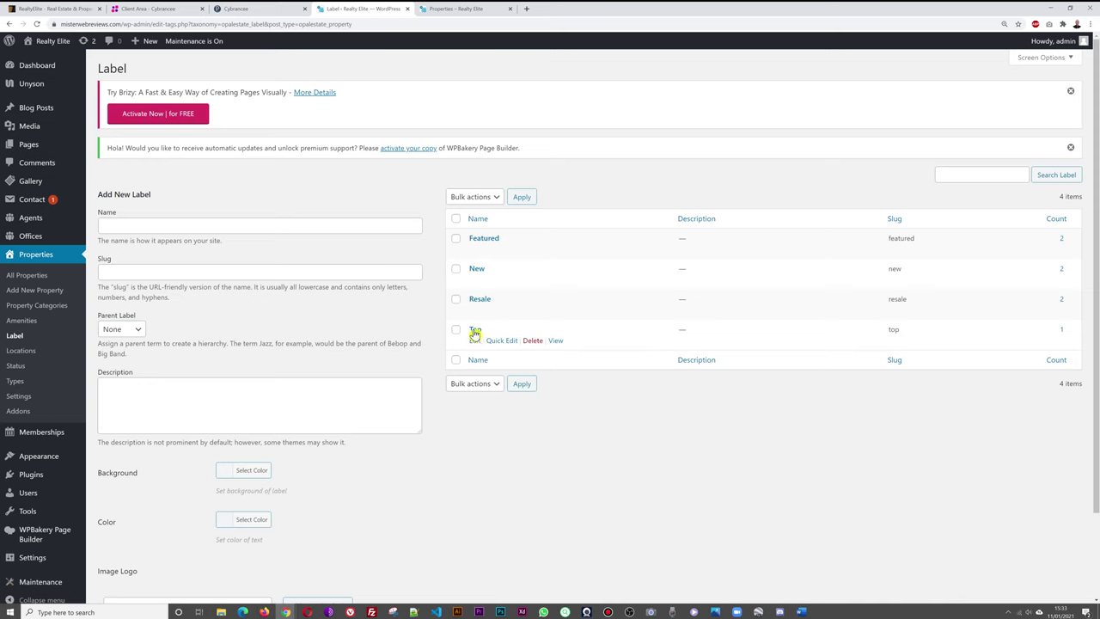
click(479, 9)
scroll(982, 400, down, 6)
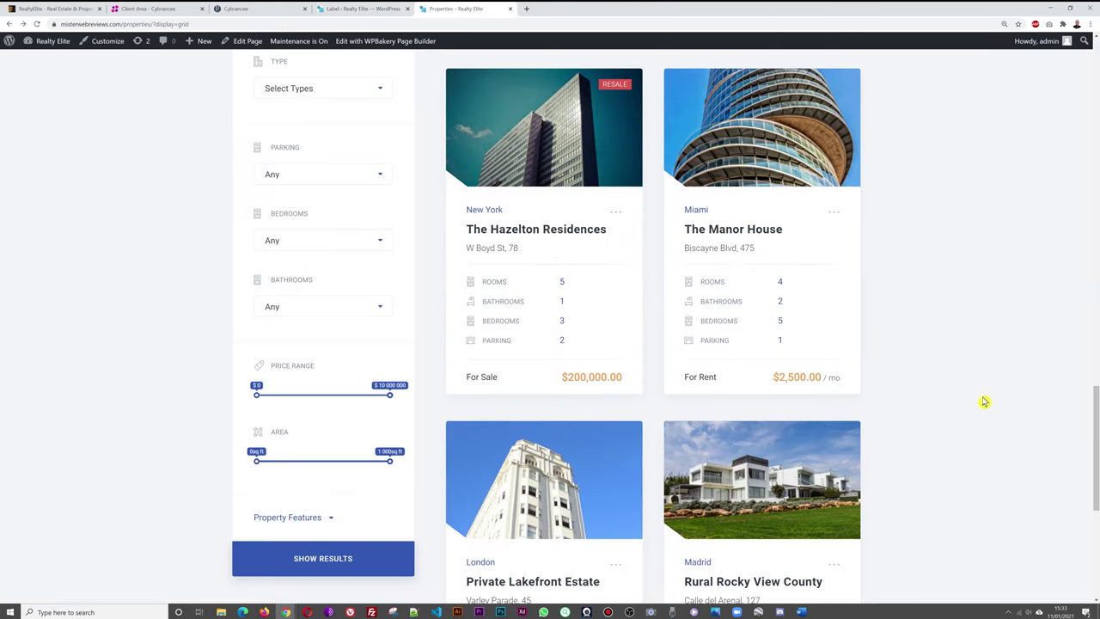
scroll(984, 402, up, 20)
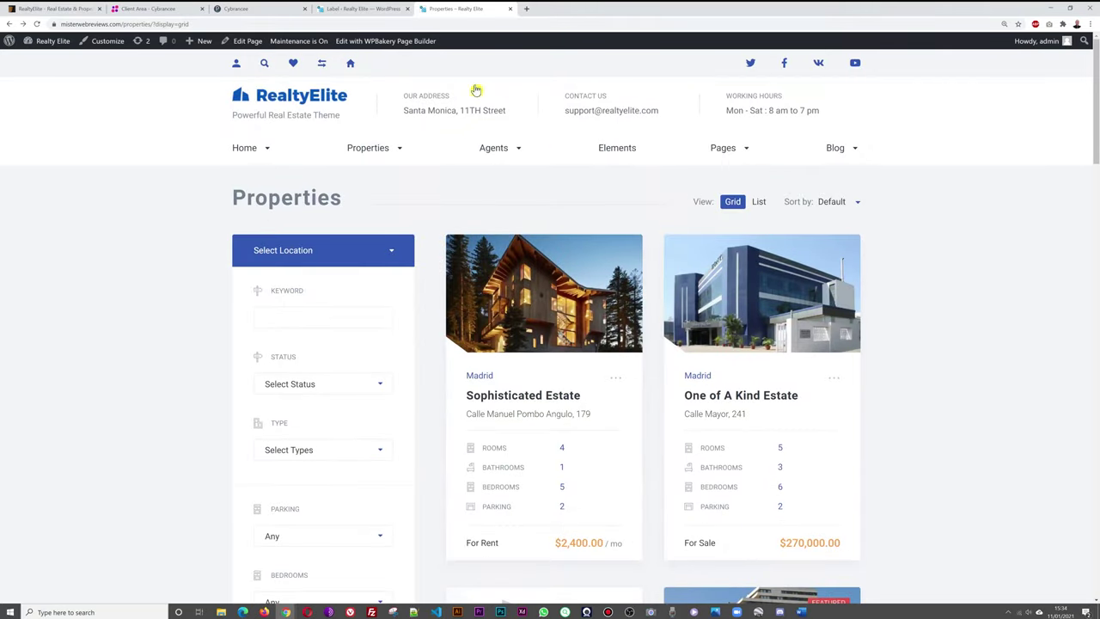
click(363, 9)
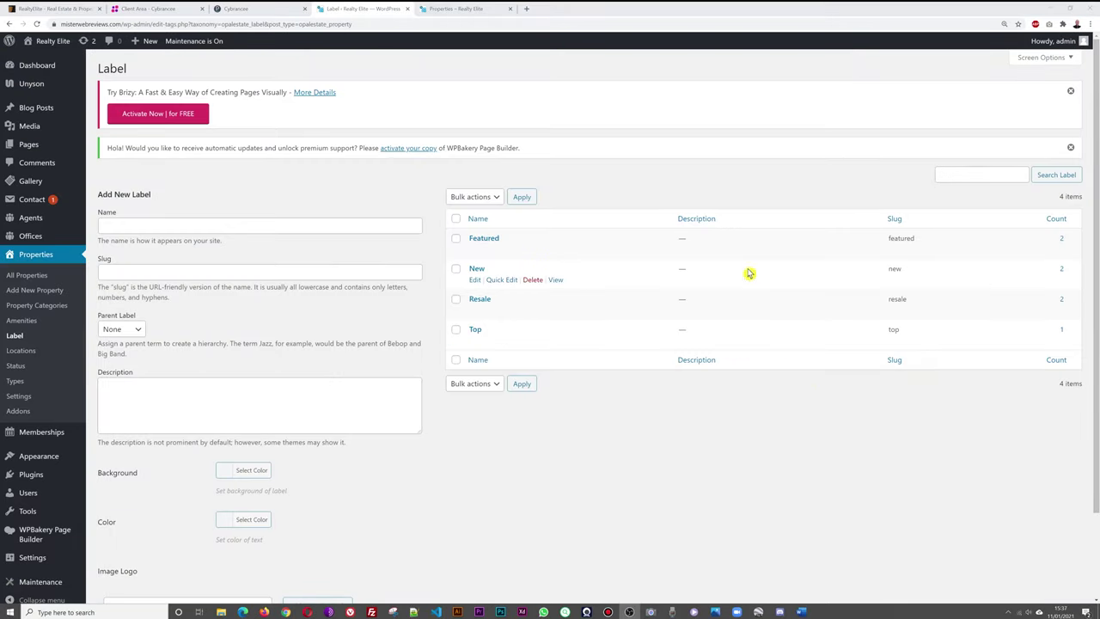
click(20, 319)
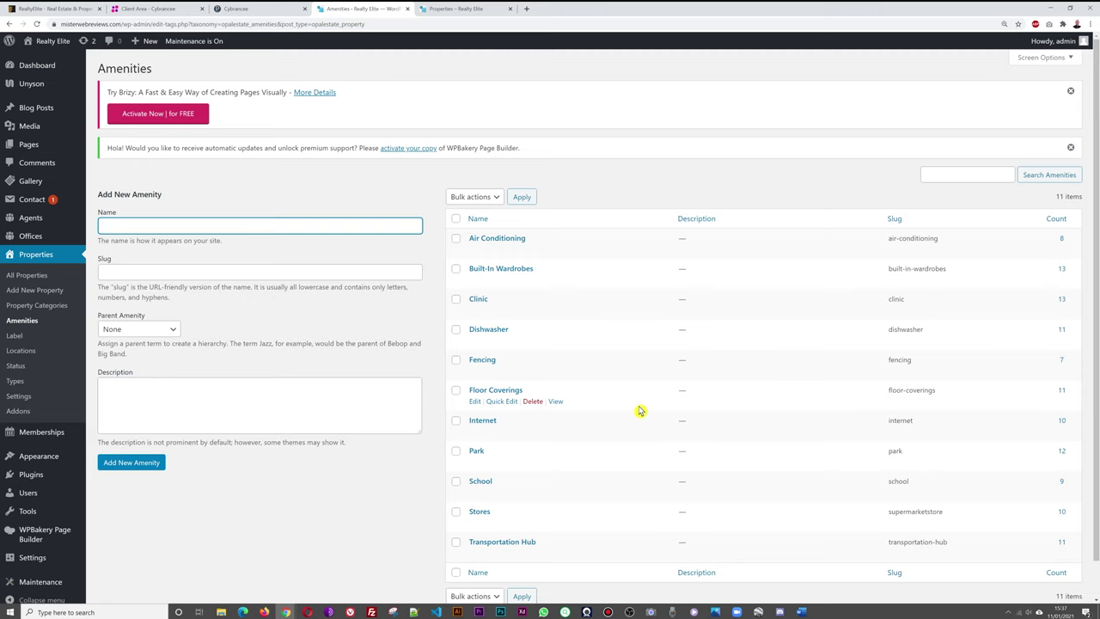
Open the Sophisticated Estate listing and scroll to its Amenities: Clinic, Dishwasher, Fencing, Park, School, Stores.
click(658, 187)
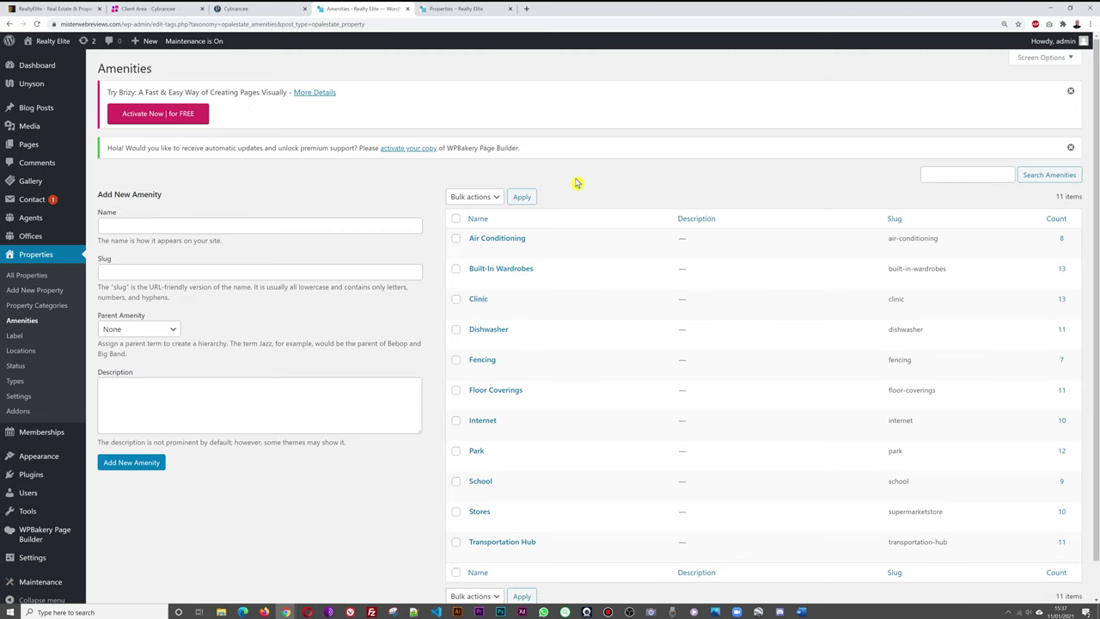
click(467, 10)
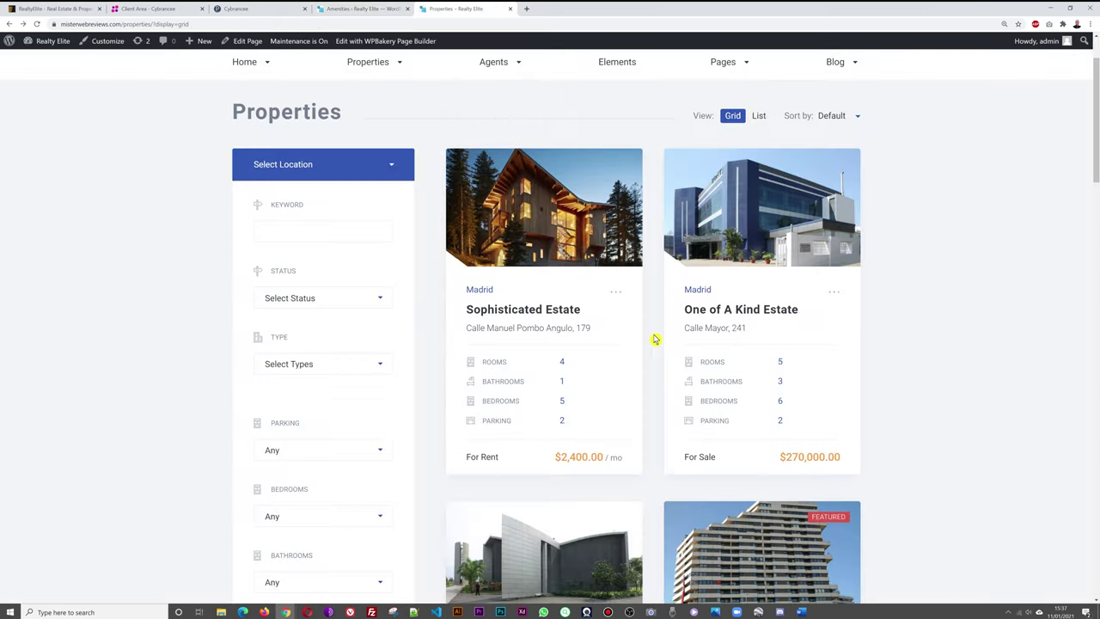
click(563, 249)
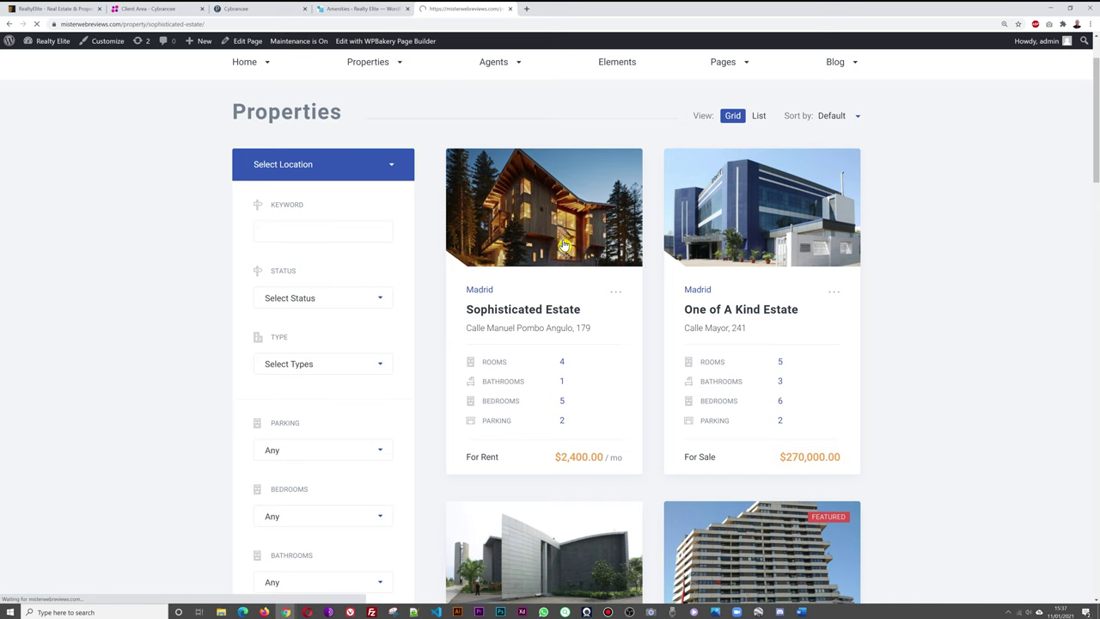
scroll(935, 310, down, 15)
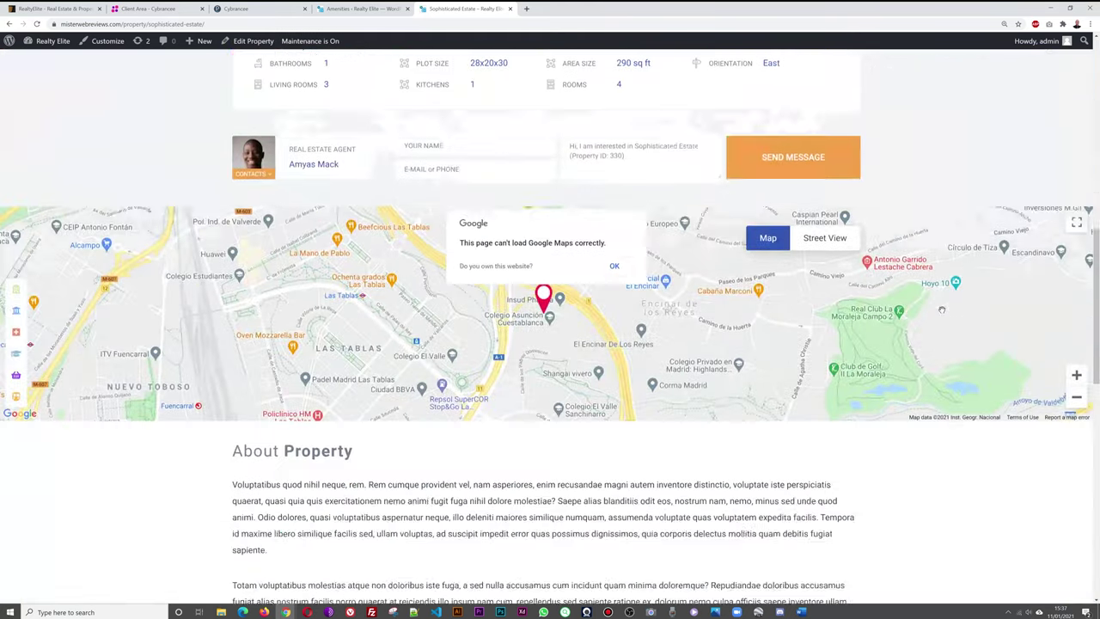
scroll(944, 314, down, 2)
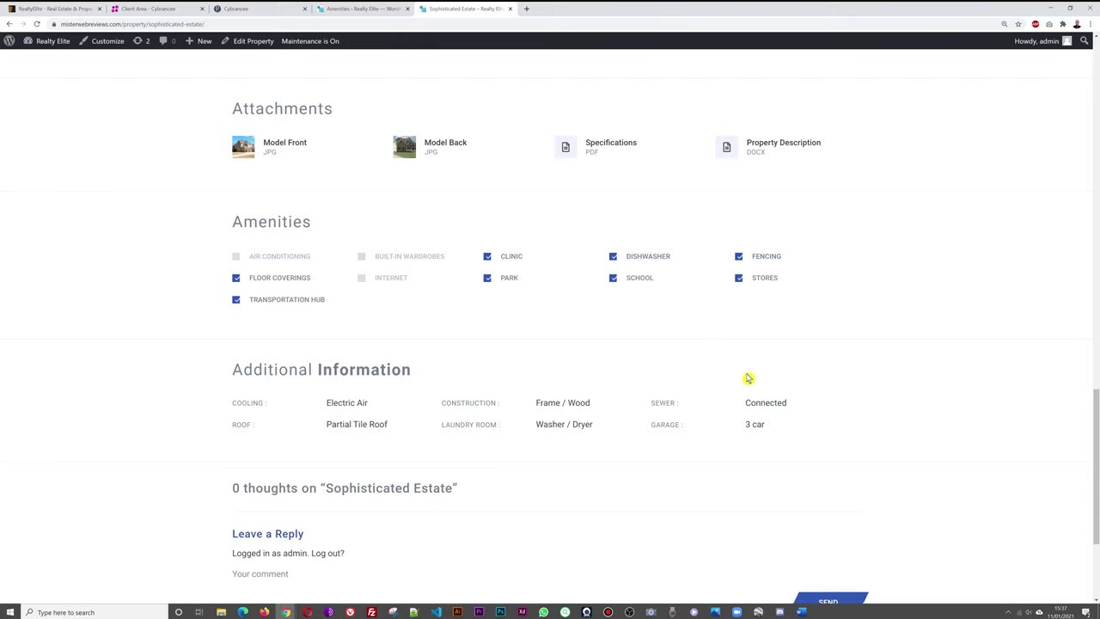
From Properties > All Properties, open Sophisticated Estate in the Edit Property screen.
click(359, 14)
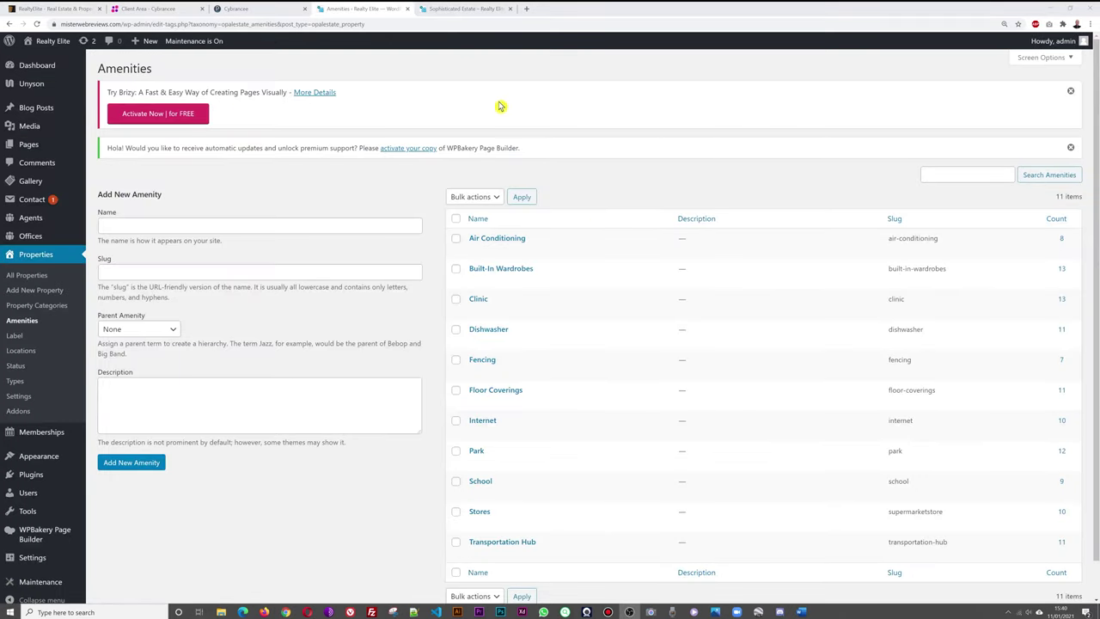
click(462, 14)
click(359, 14)
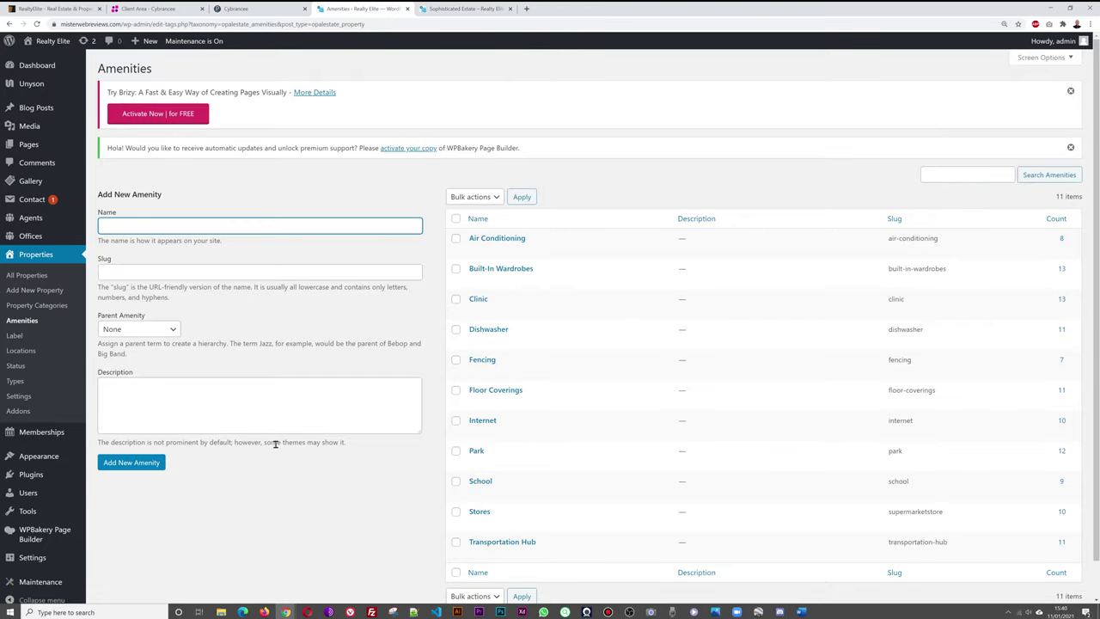
click(31, 277)
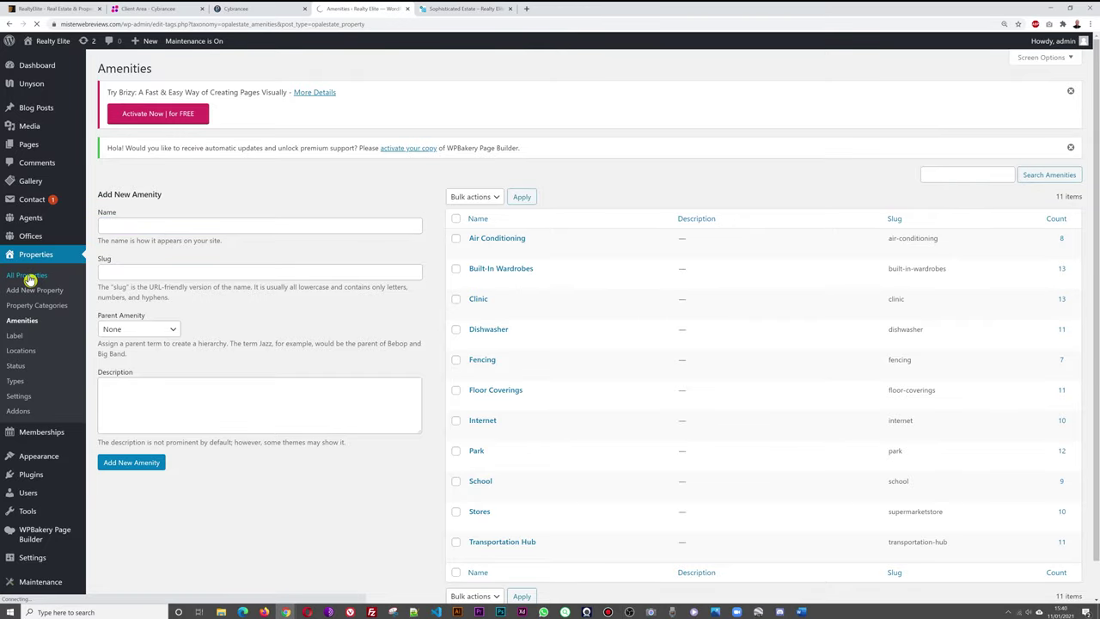
click(461, 14)
scroll(442, 315, up, 1)
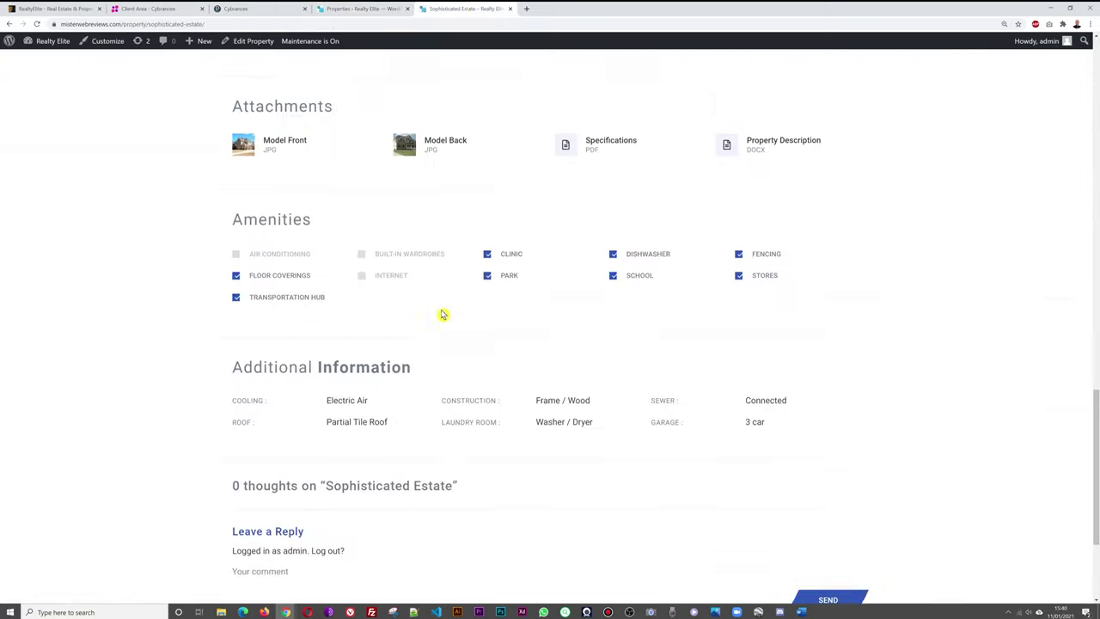
scroll(441, 315, up, 15)
scroll(458, 437, down, 10)
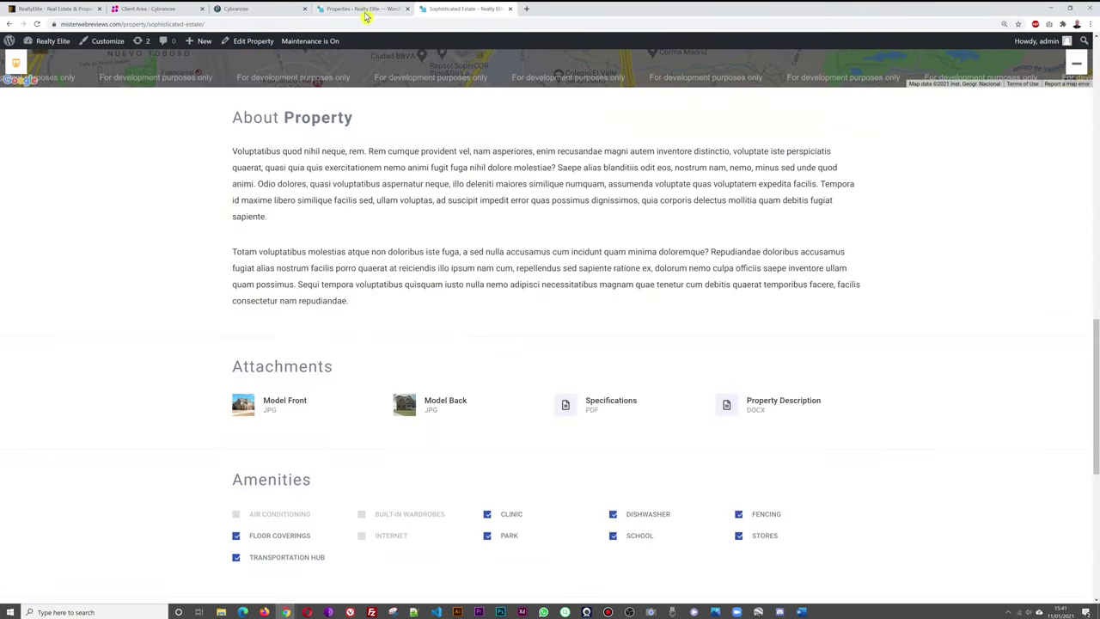
click(361, 9)
click(184, 237)
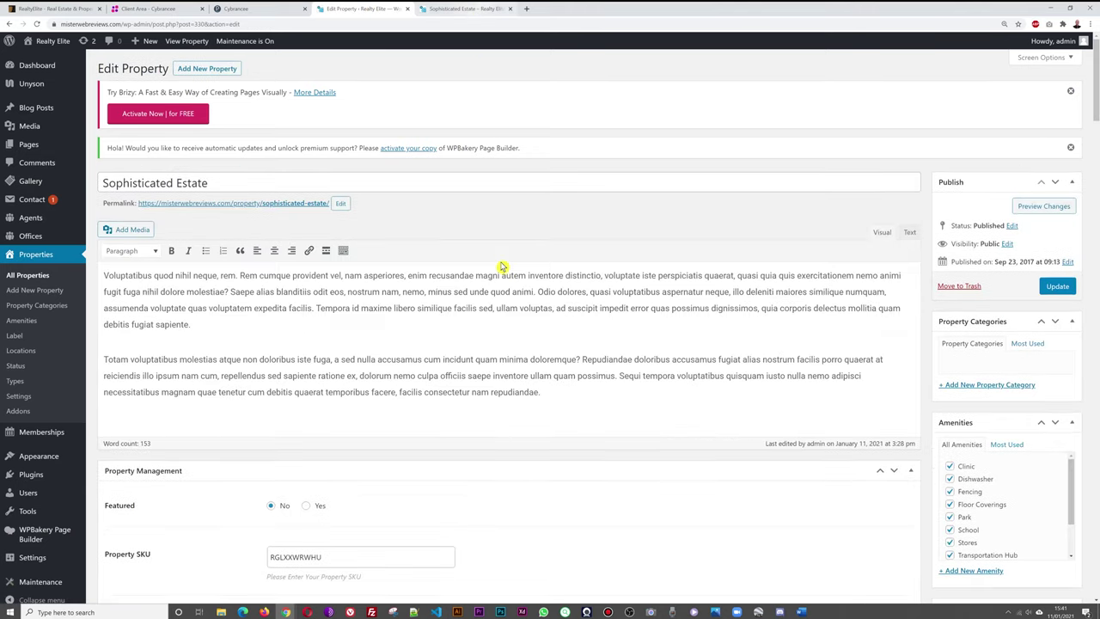
Compare the editor's Amenities box with the public Sophisticated Estate page.
scroll(1036, 411, down, 1)
drag(1071, 440, 1068, 461)
click(461, 10)
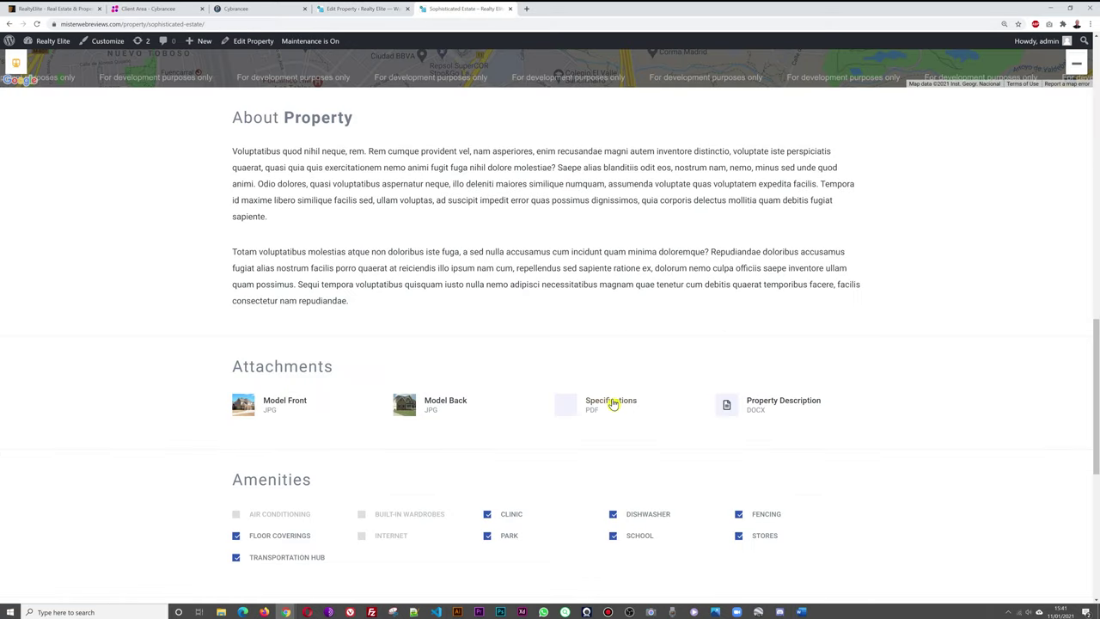
scroll(613, 407, down, 2)
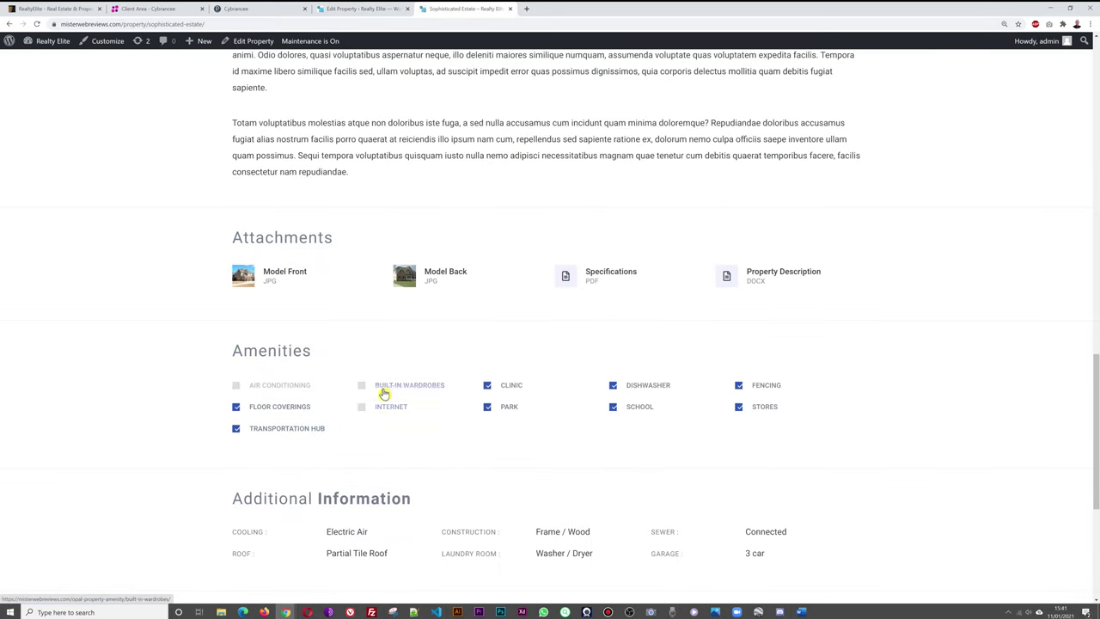
click(365, 10)
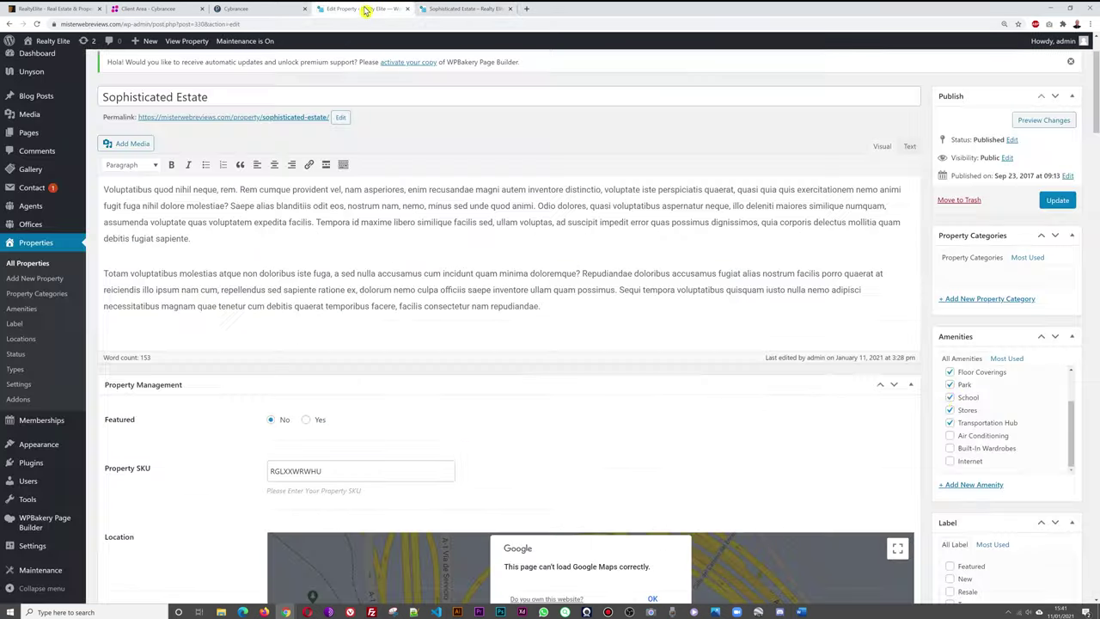
Untick Transportation Hub, School, Park, Floor Coverings and Clinic, then update the property.
click(951, 424)
scroll(1019, 433, up, 2)
click(961, 440)
click(962, 428)
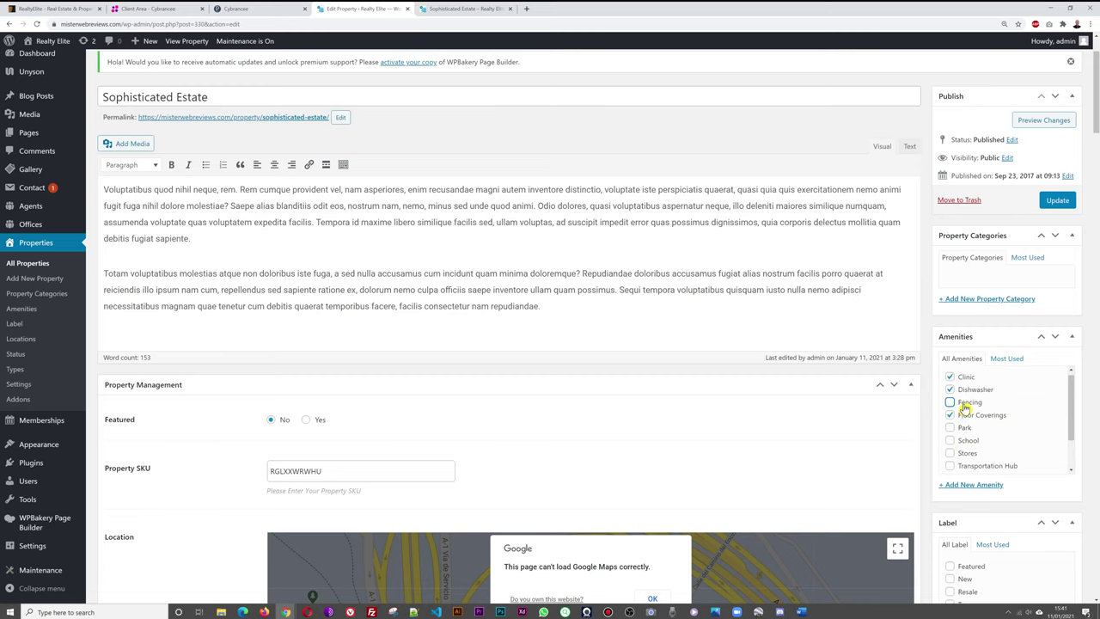
click(950, 416)
click(950, 377)
click(1056, 201)
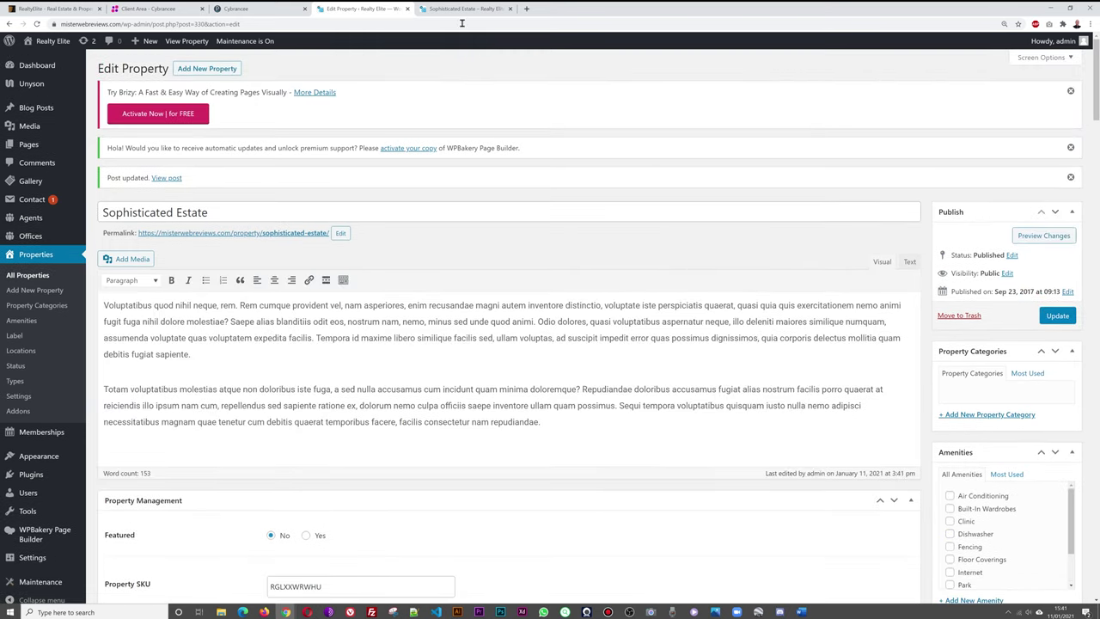
Reload the public listing to check the amenity changes, then return to the editor.
click(462, 9)
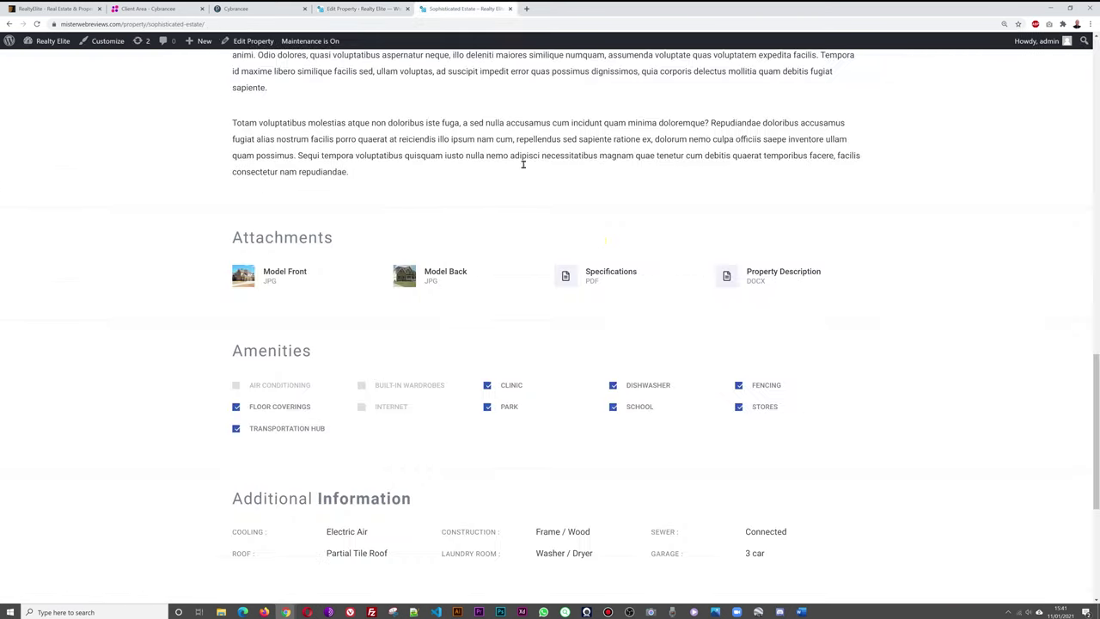
key(F5)
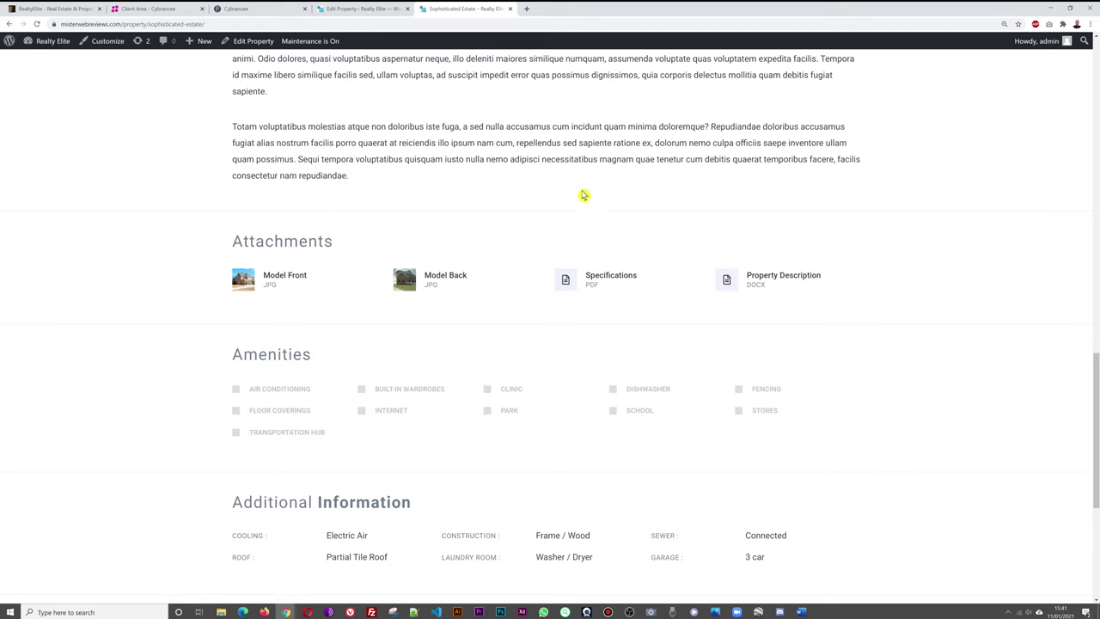
scroll(437, 181, up, 7)
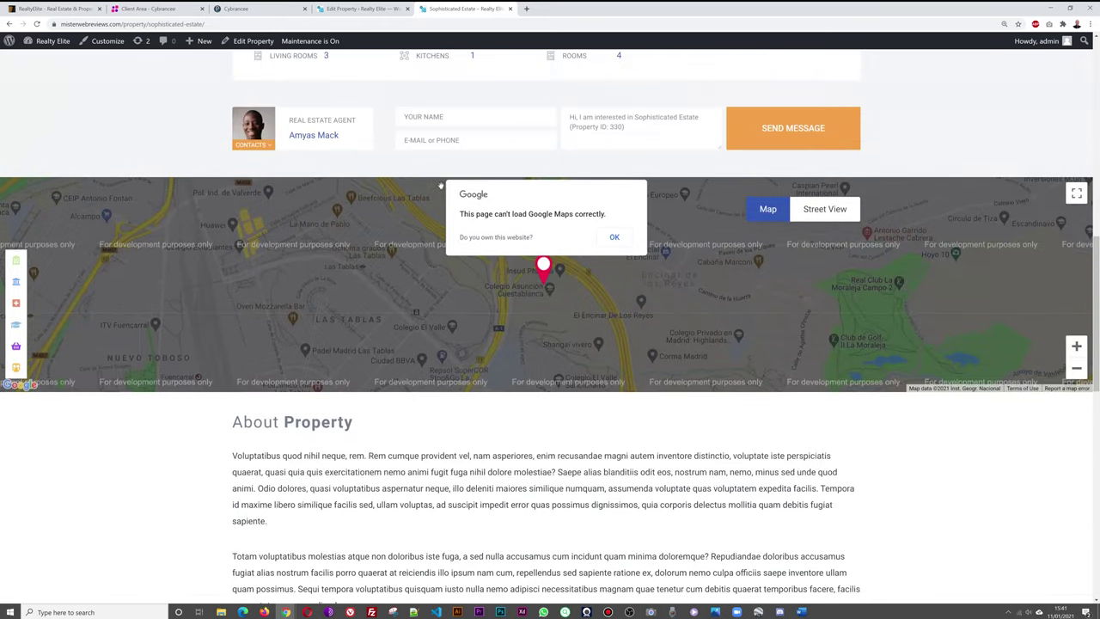
scroll(438, 186, up, 2)
scroll(404, 200, down, 8)
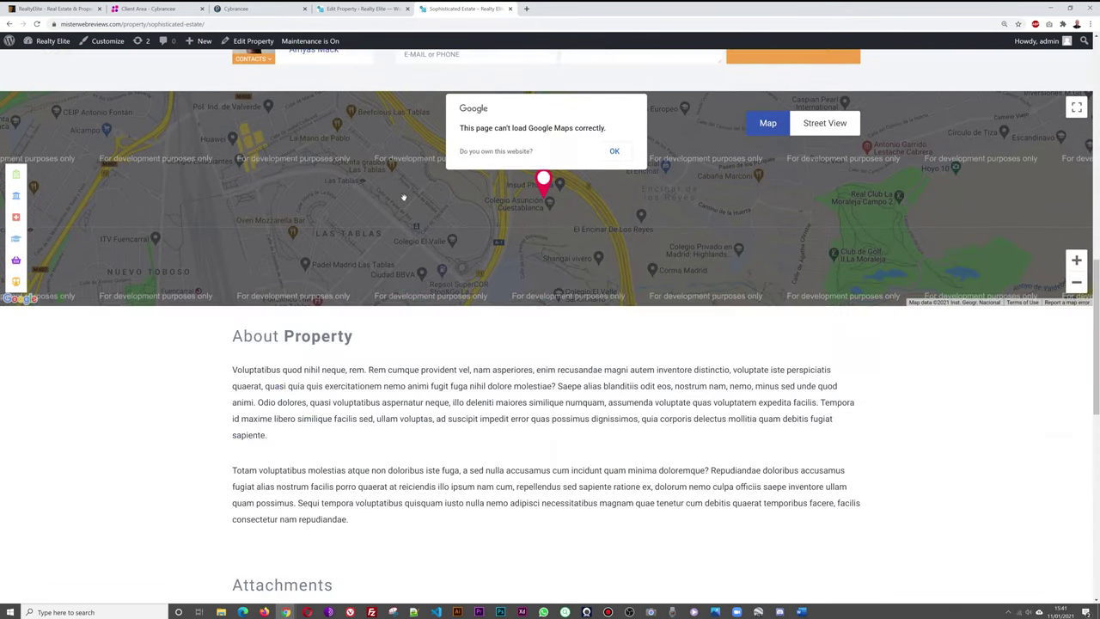
scroll(404, 200, down, 2)
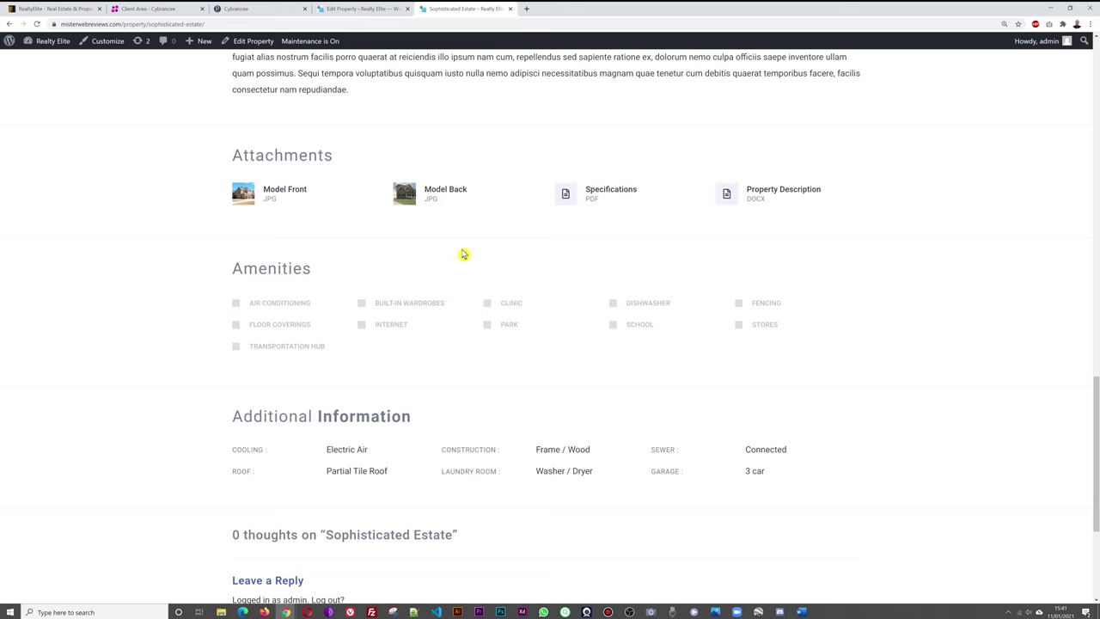
click(367, 10)
Tick Air Conditioning, Built-In Wardrobes, Clinic, Dishwasher and Fencing.
click(950, 496)
click(951, 508)
click(951, 521)
click(950, 534)
click(950, 547)
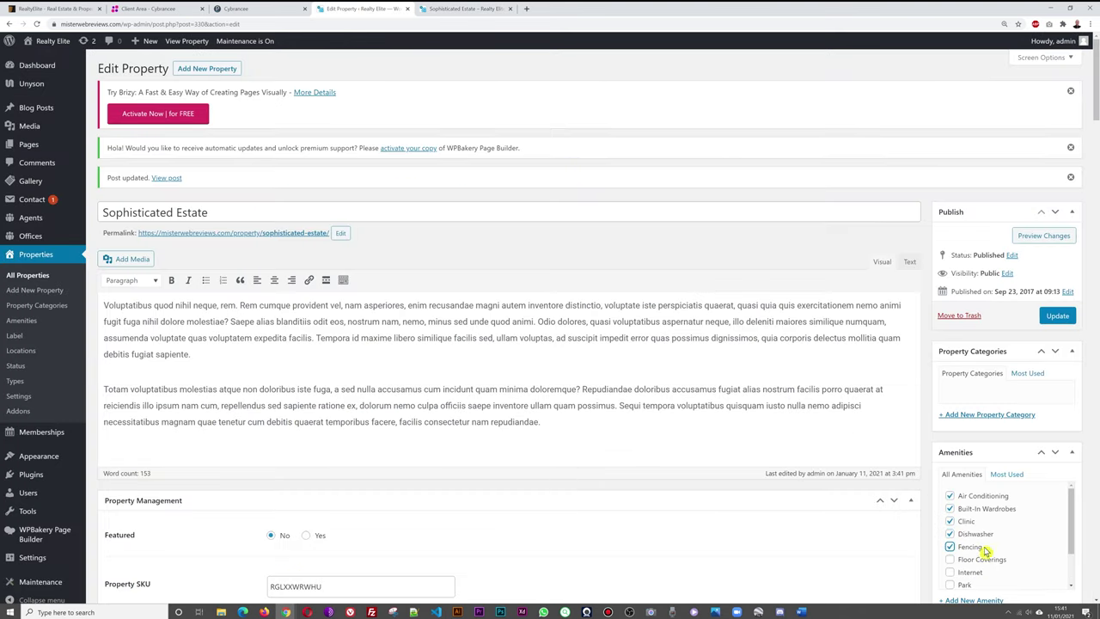
scroll(986, 550, down, 1)
Tick Floor Coverings, Internet, Park, School, Stores and Transportation Hub, then update the property.
click(950, 512)
click(949, 525)
click(949, 538)
click(950, 550)
click(949, 563)
click(950, 577)
click(1057, 317)
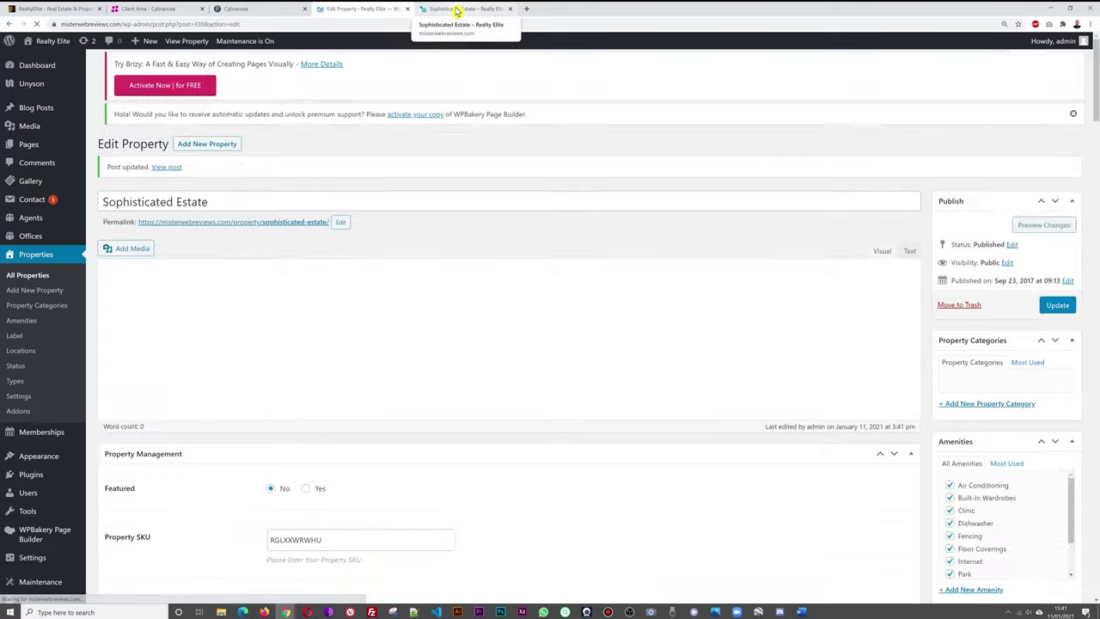
Refresh the public Sophisticated Estate page to confirm all eleven amenities are ticked.
click(456, 8)
key(F5)
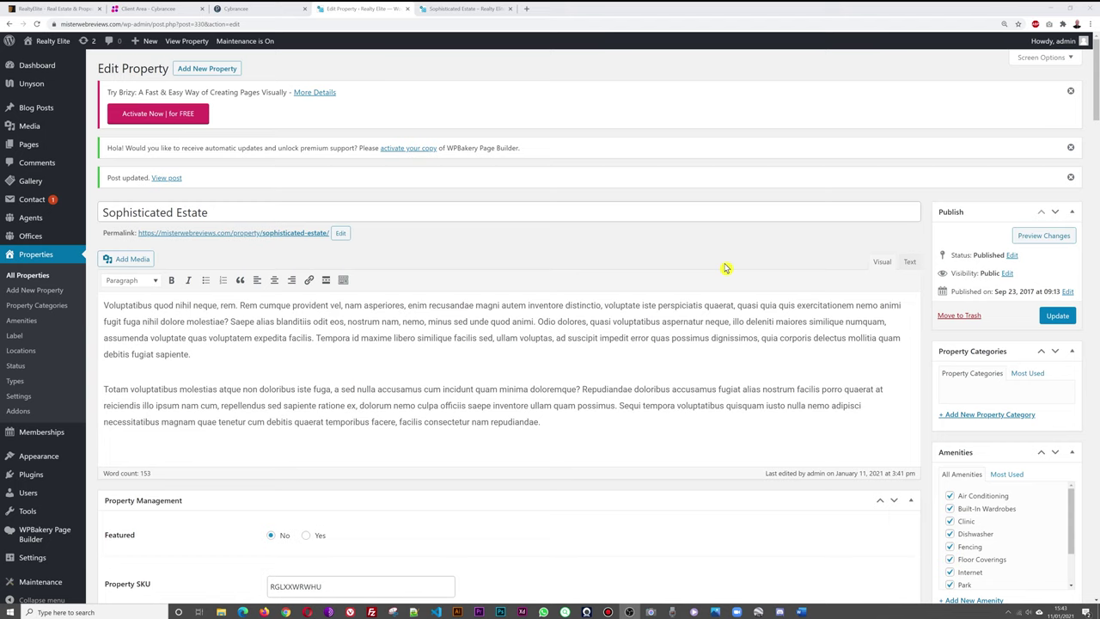
scroll(689, 269, down, 1)
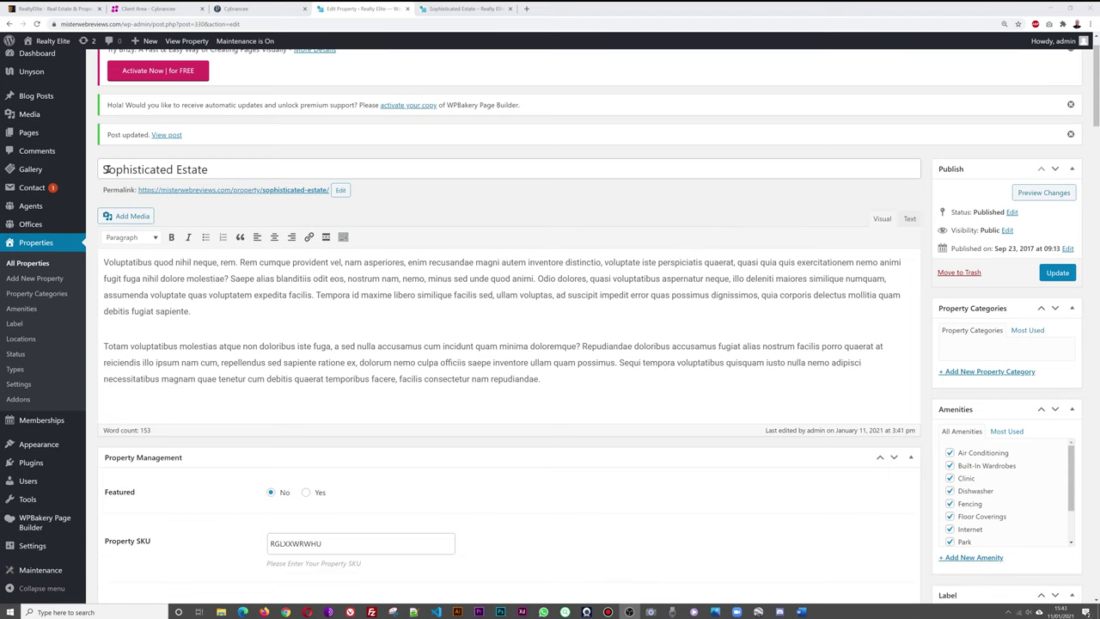
click(462, 11)
scroll(520, 258, up, 10)
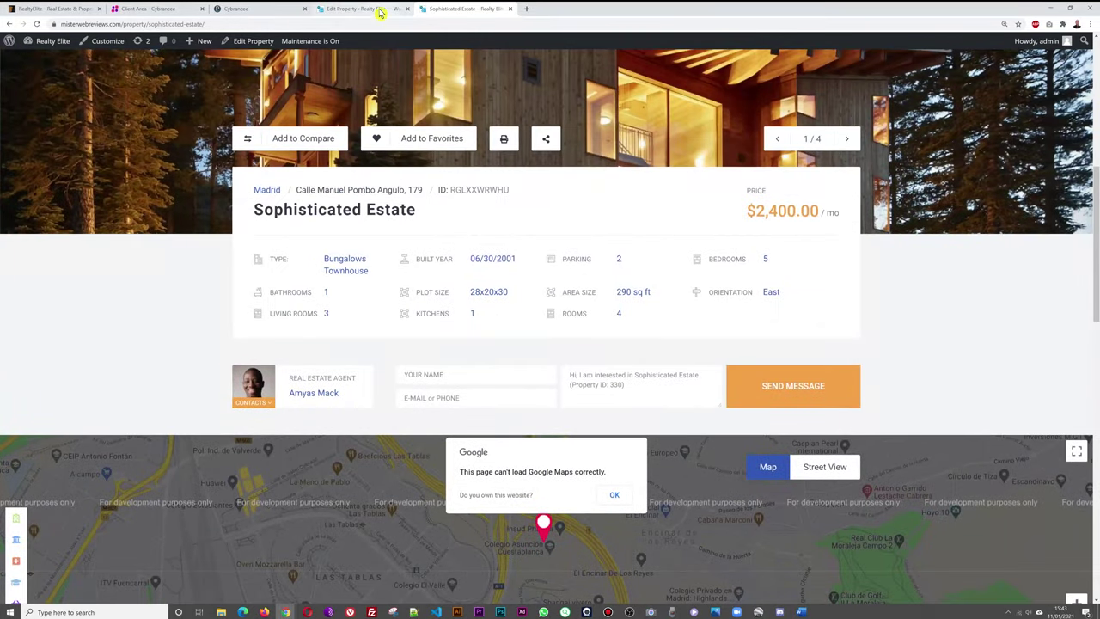
click(362, 9)
scroll(580, 276, down, 3)
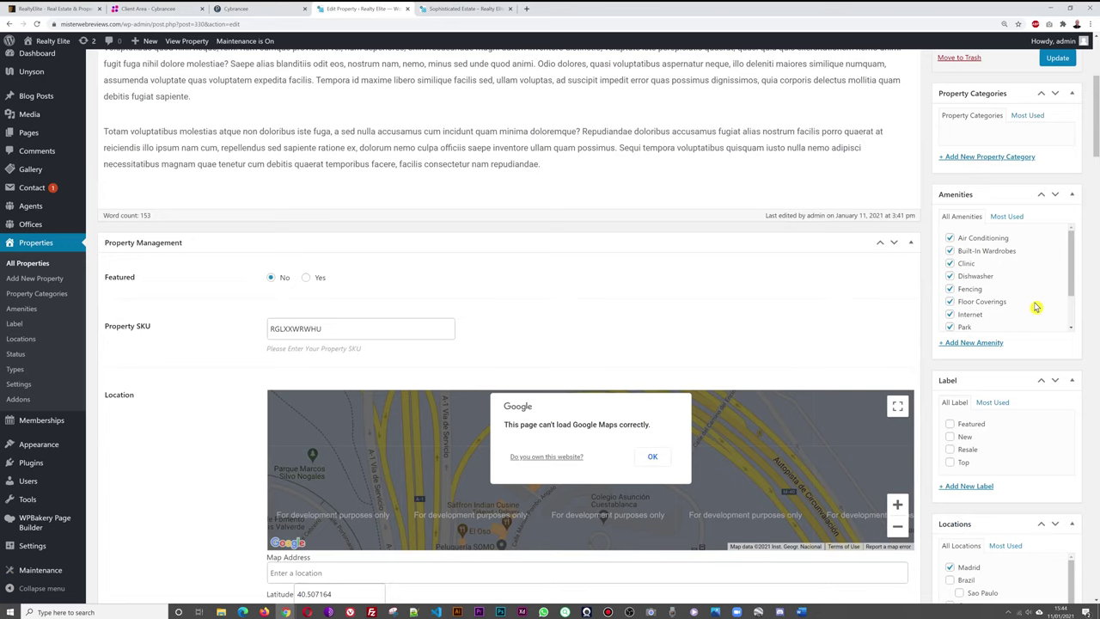
scroll(1035, 371, down, 2)
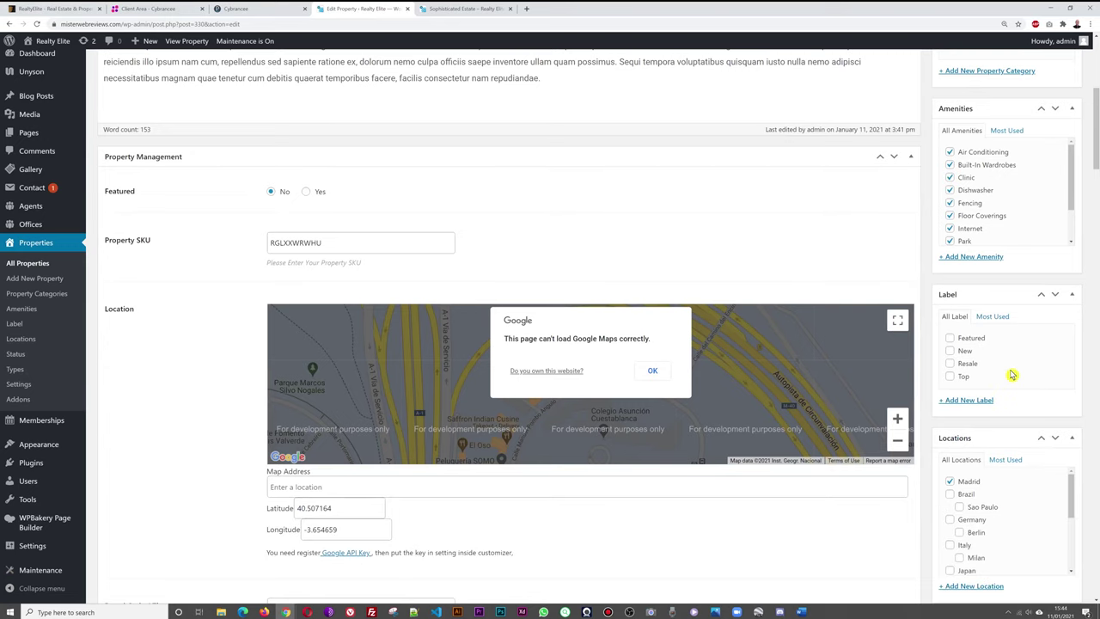
click(950, 337)
click(949, 351)
click(950, 353)
click(961, 378)
click(950, 381)
scroll(1074, 413, down, 2)
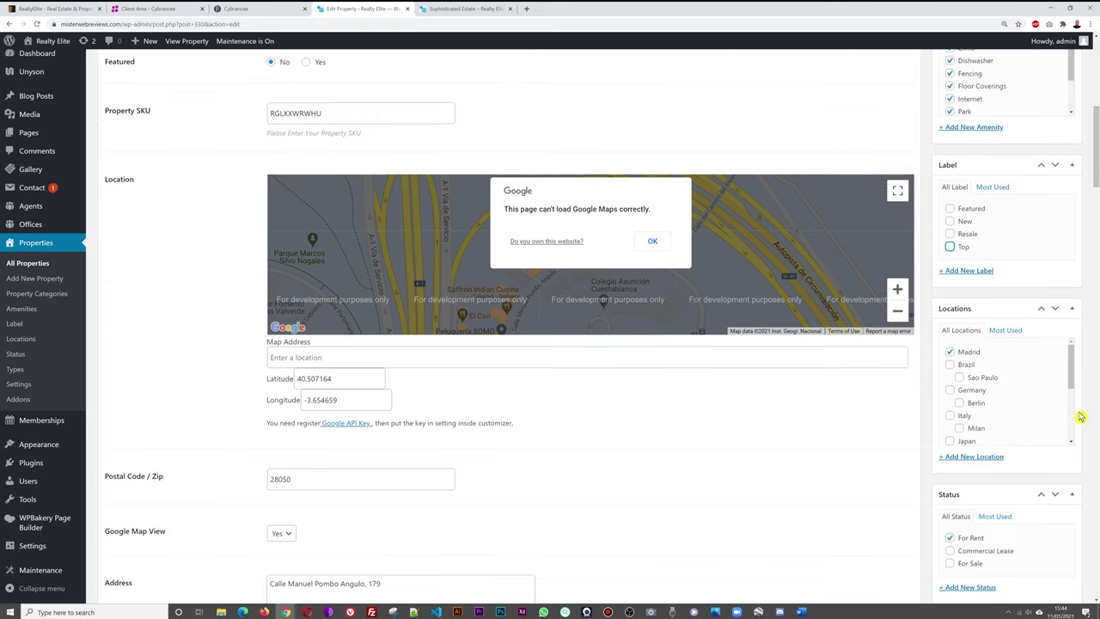
scroll(1025, 343, down, 3)
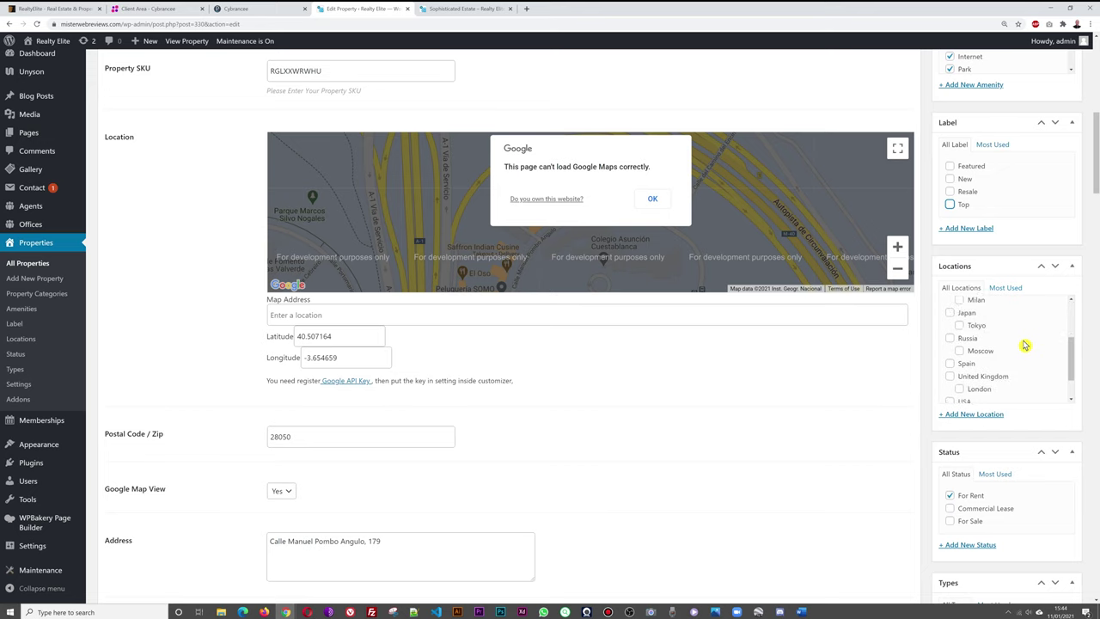
scroll(1024, 346, up, 3)
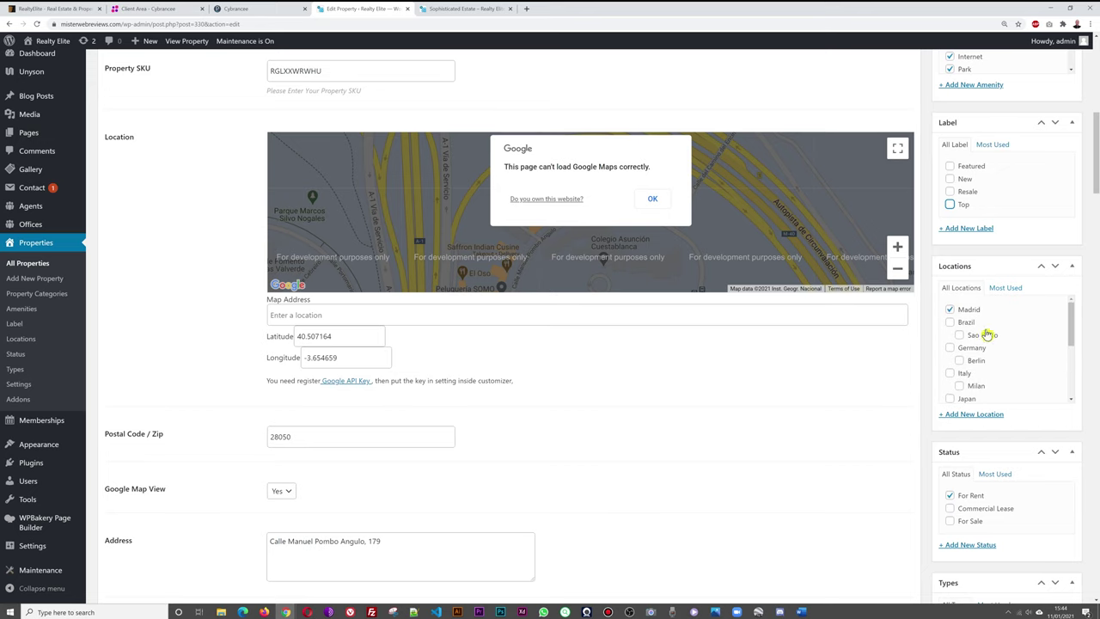
scroll(1093, 327, down, 2)
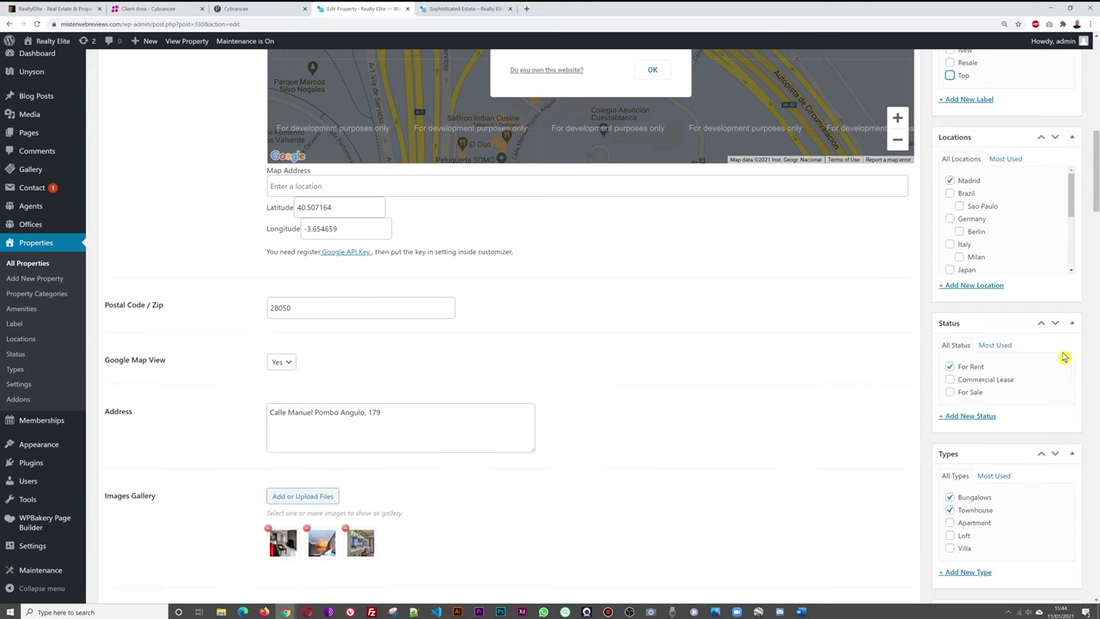
click(949, 367)
click(950, 380)
click(950, 381)
click(950, 366)
click(949, 393)
scroll(1089, 371, down, 1)
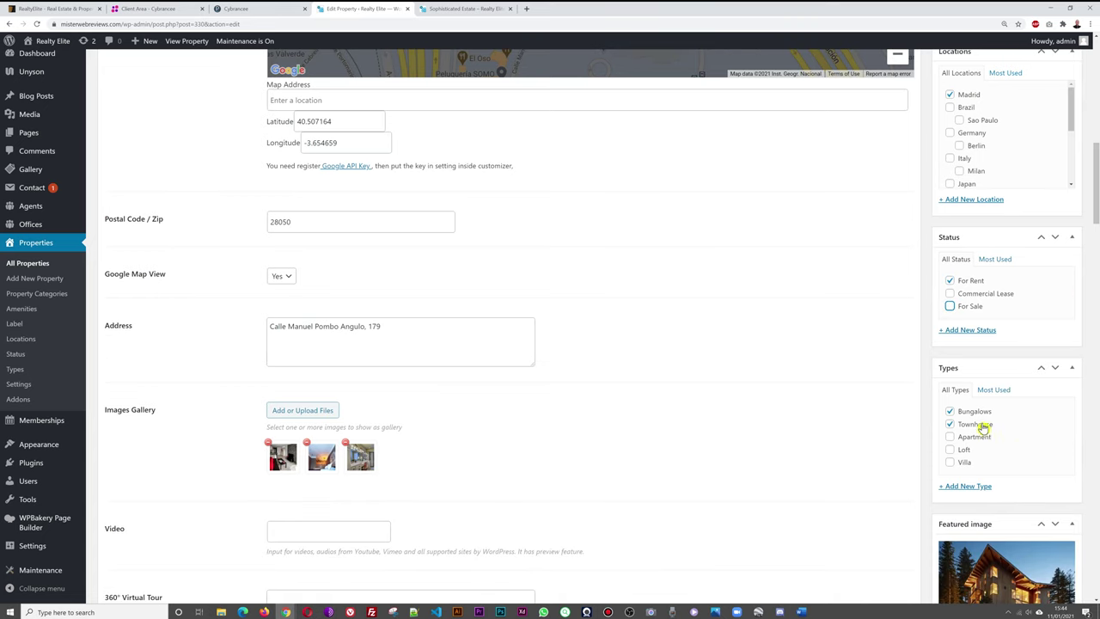
click(950, 426)
scroll(918, 442, up, 6)
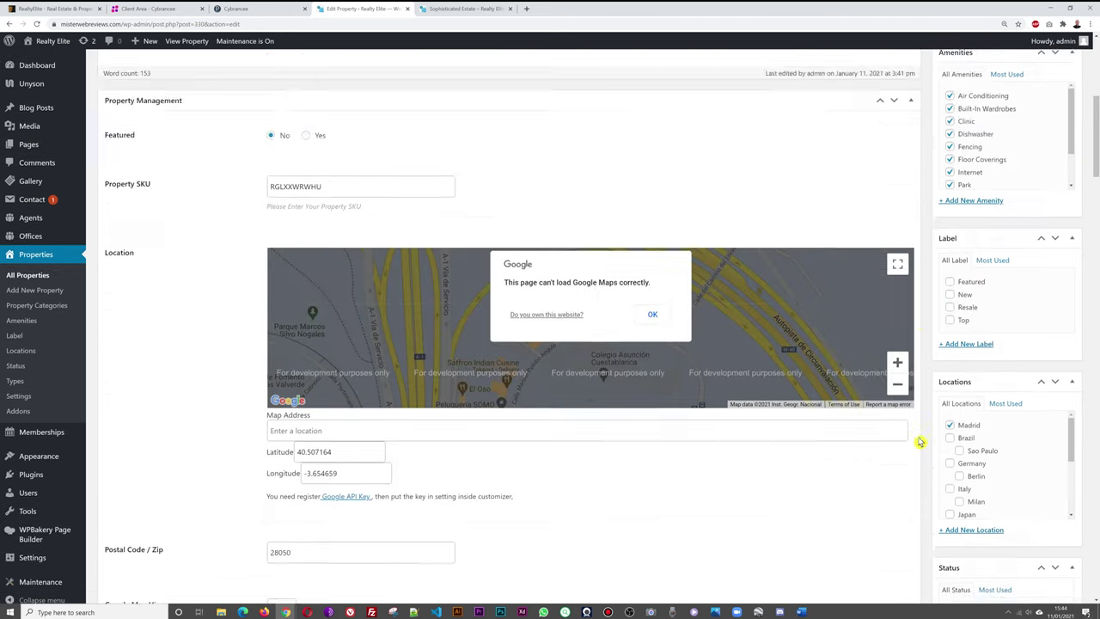
scroll(919, 441, down, 1)
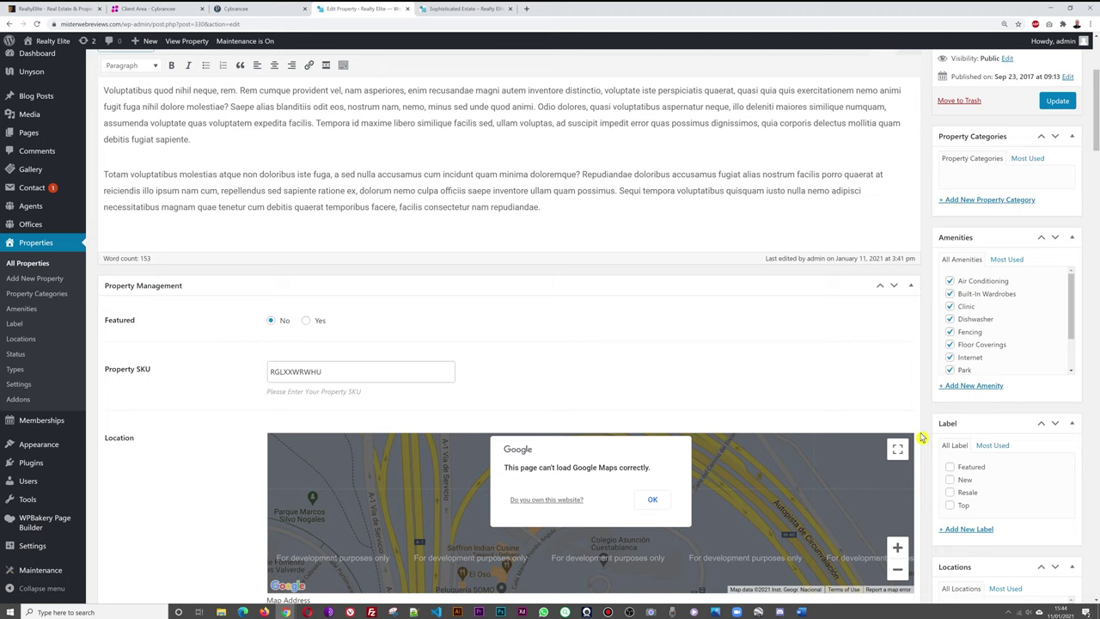
click(305, 322)
click(272, 322)
scroll(626, 327, down, 1)
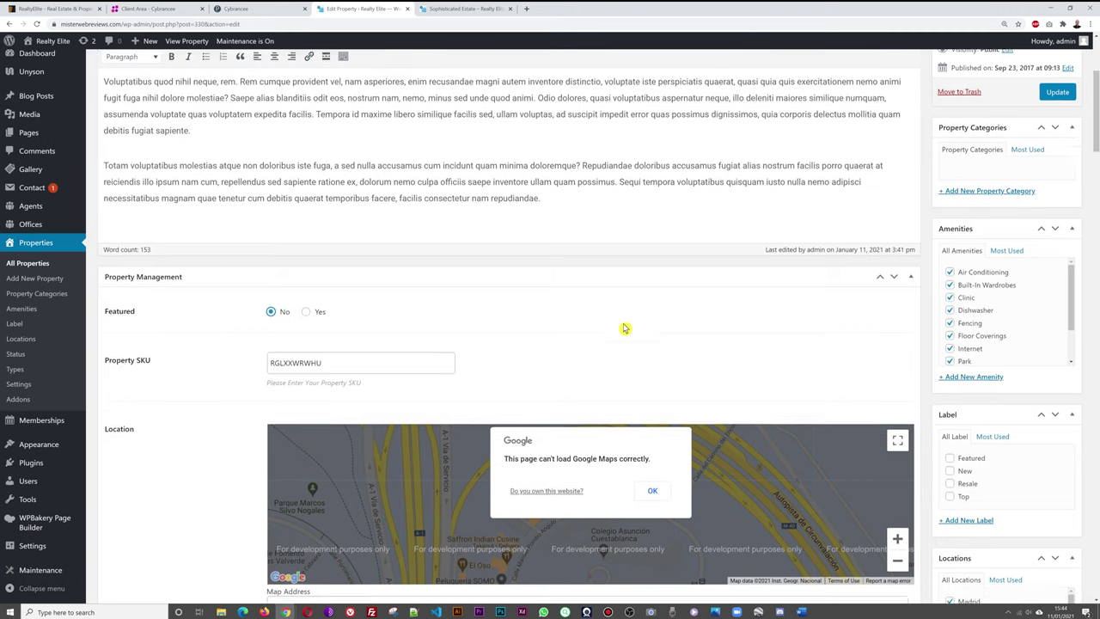
double_click(309, 285)
double_click(356, 284)
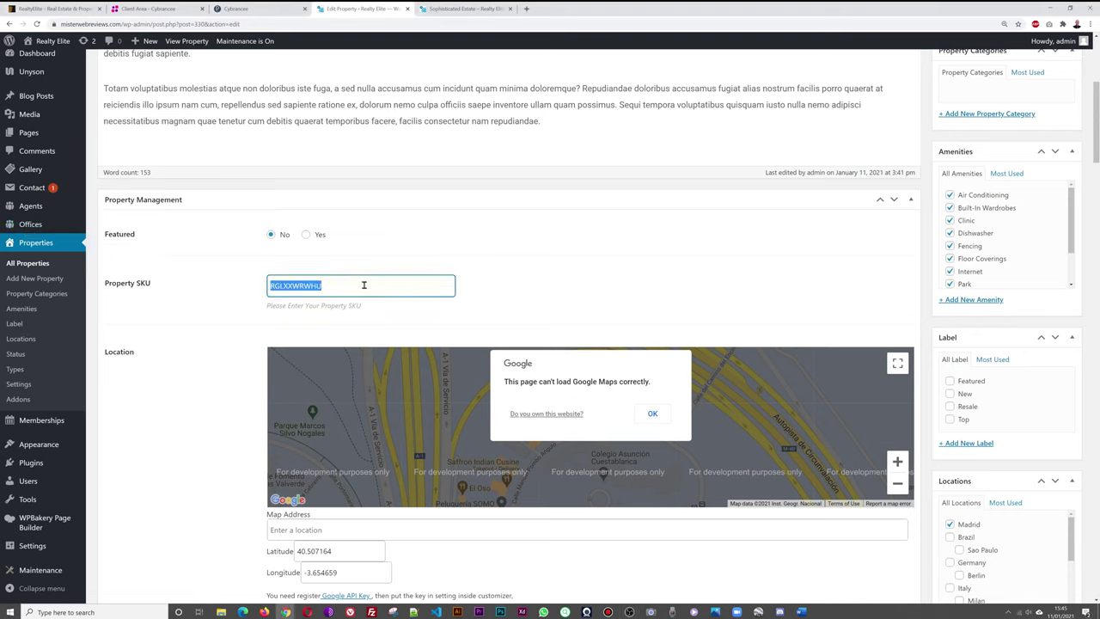
scroll(128, 325, down, 2)
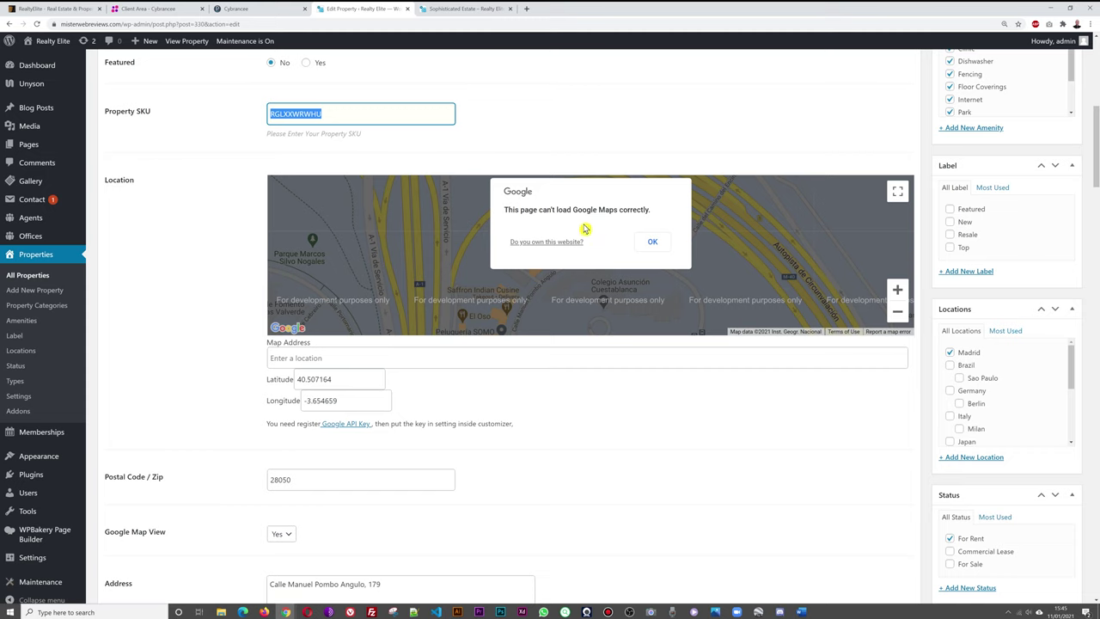
click(169, 344)
scroll(172, 342, down, 2)
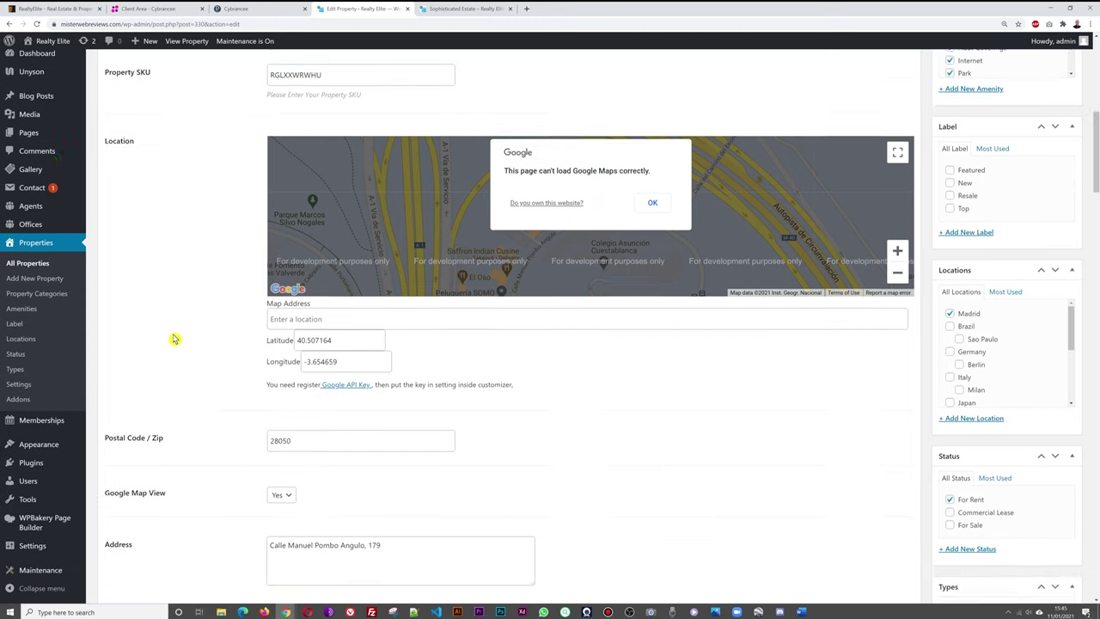
scroll(197, 332, down, 2)
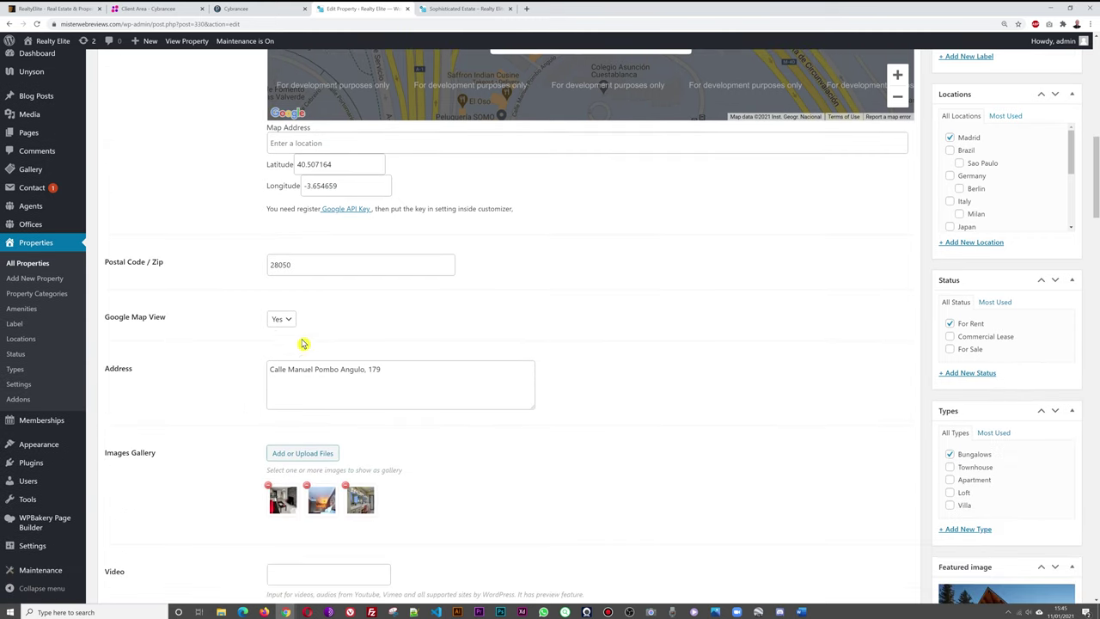
scroll(302, 343, down, 2)
click(288, 235)
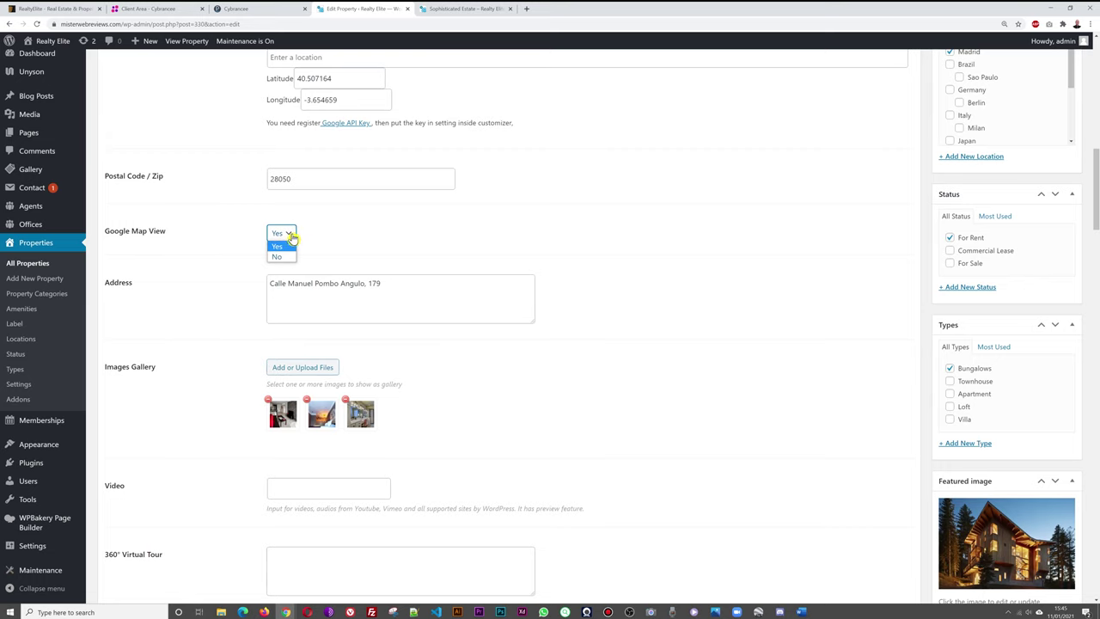
click(364, 228)
scroll(679, 251, down, 2)
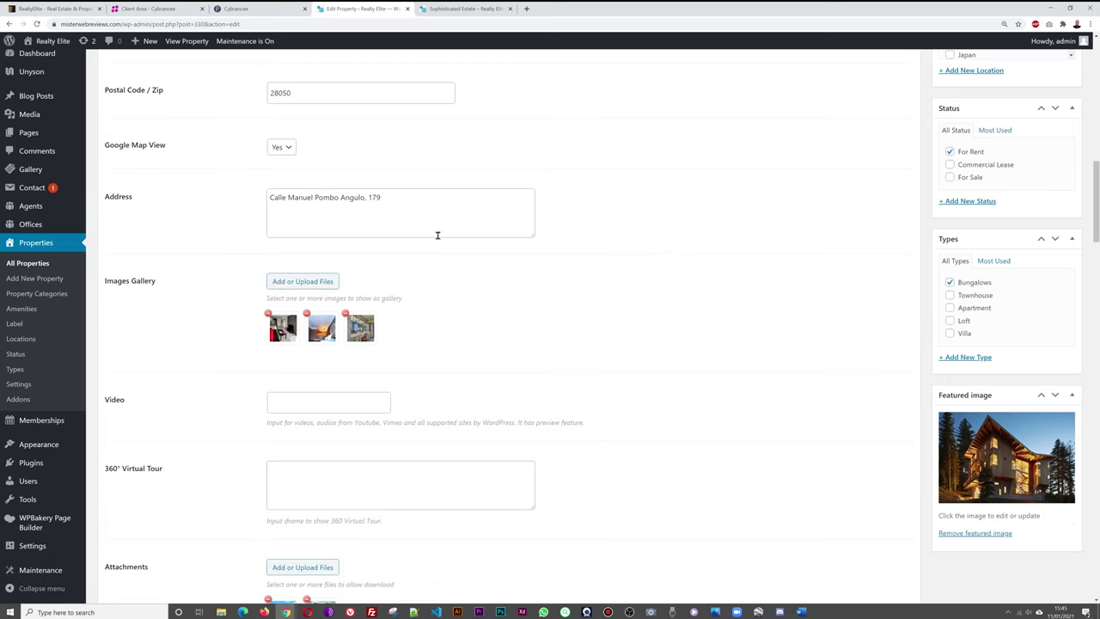
scroll(708, 237, down, 2)
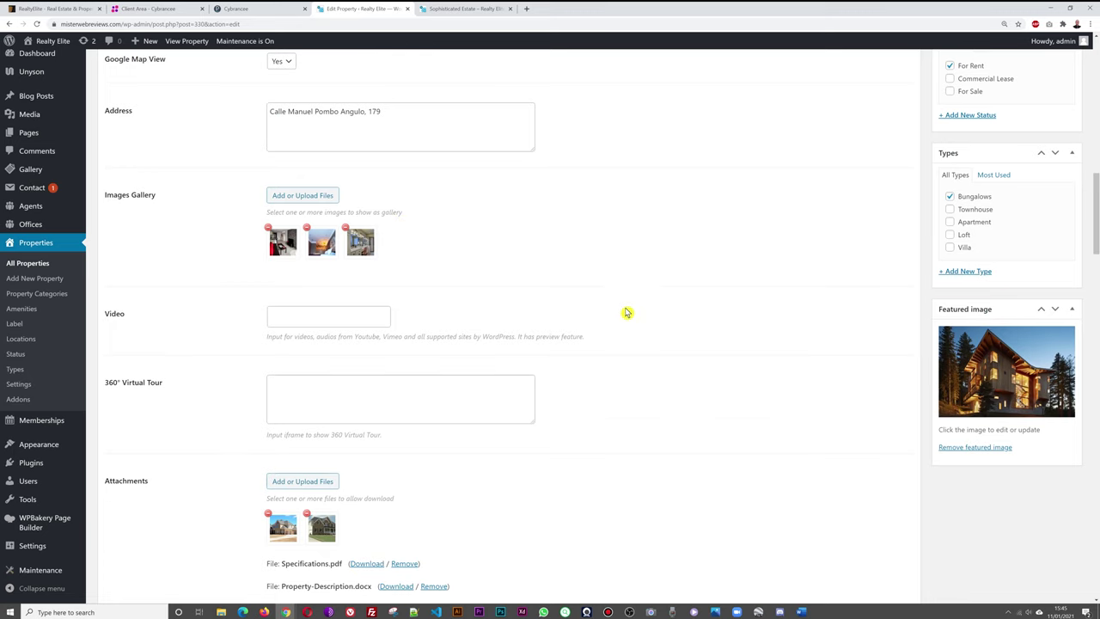
scroll(627, 312, down, 1)
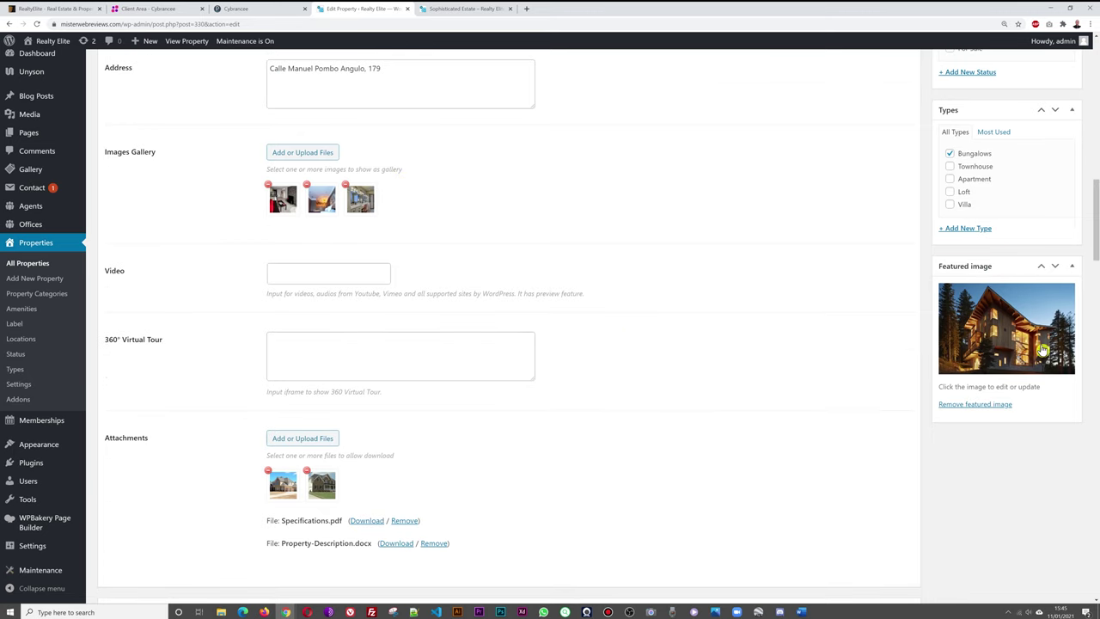
scroll(1018, 327, down, 1)
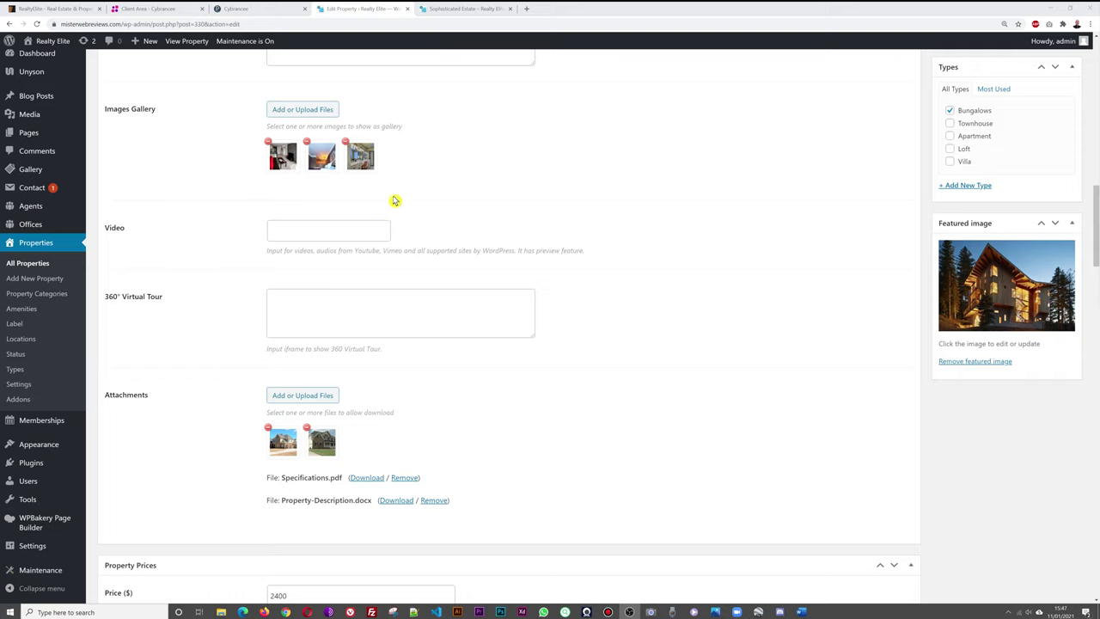
Open a single property from the front-end Properties menu and view the Majestic Stoneridge Hall listing.
click(467, 10)
mouse_move(398, 155)
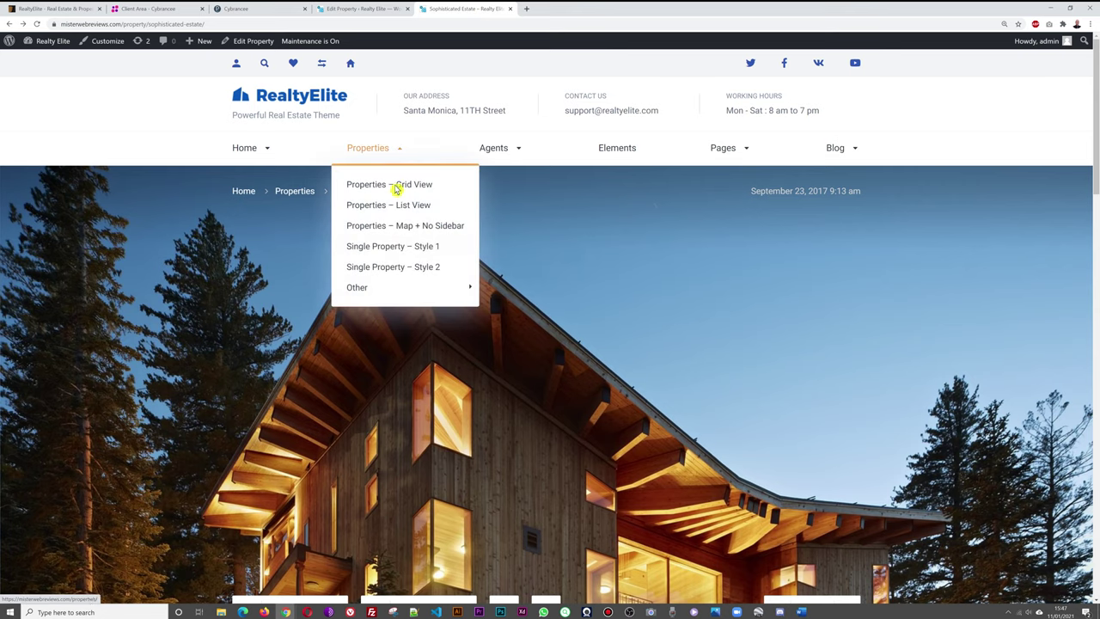
click(408, 268)
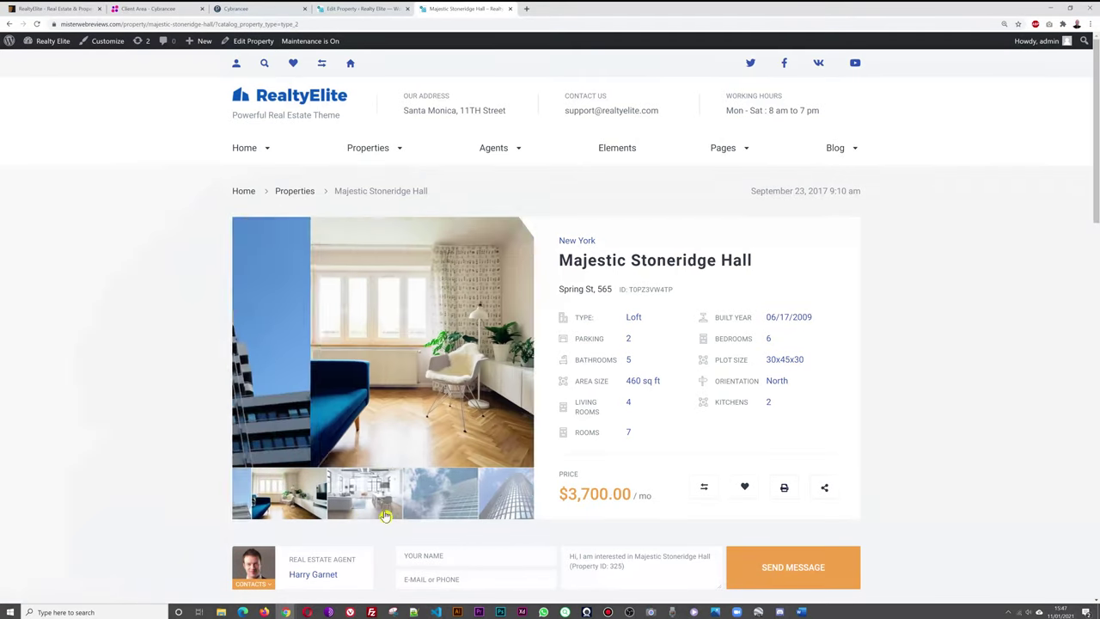
click(361, 9)
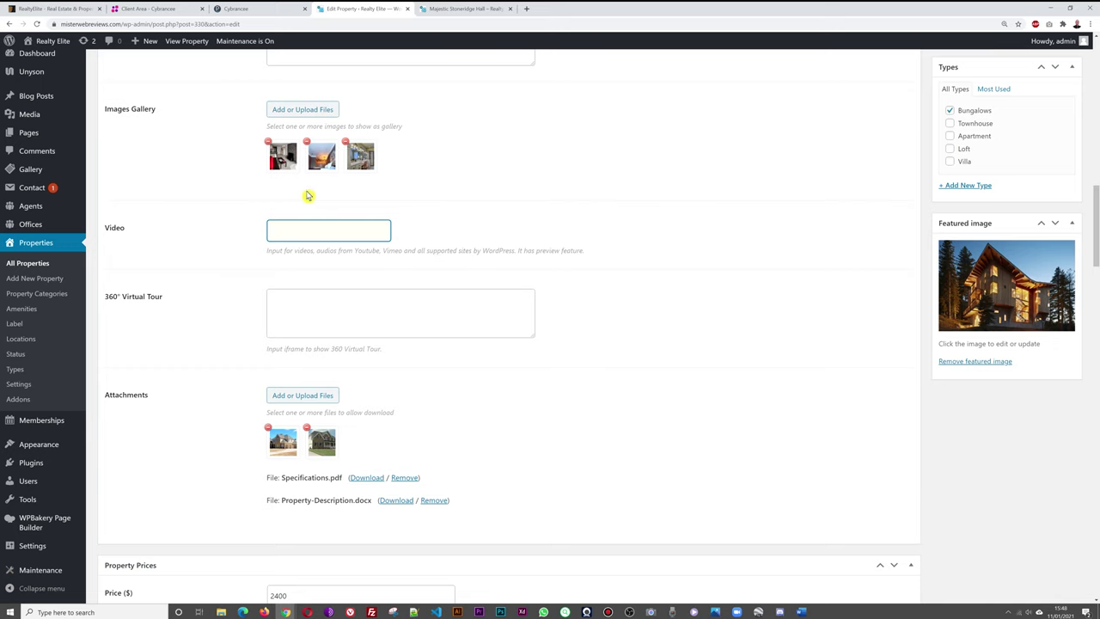
click(464, 8)
Go back to the Sophisticated Estate listing and scroll to its Attachments section.
click(361, 8)
scroll(705, 302, down, 3)
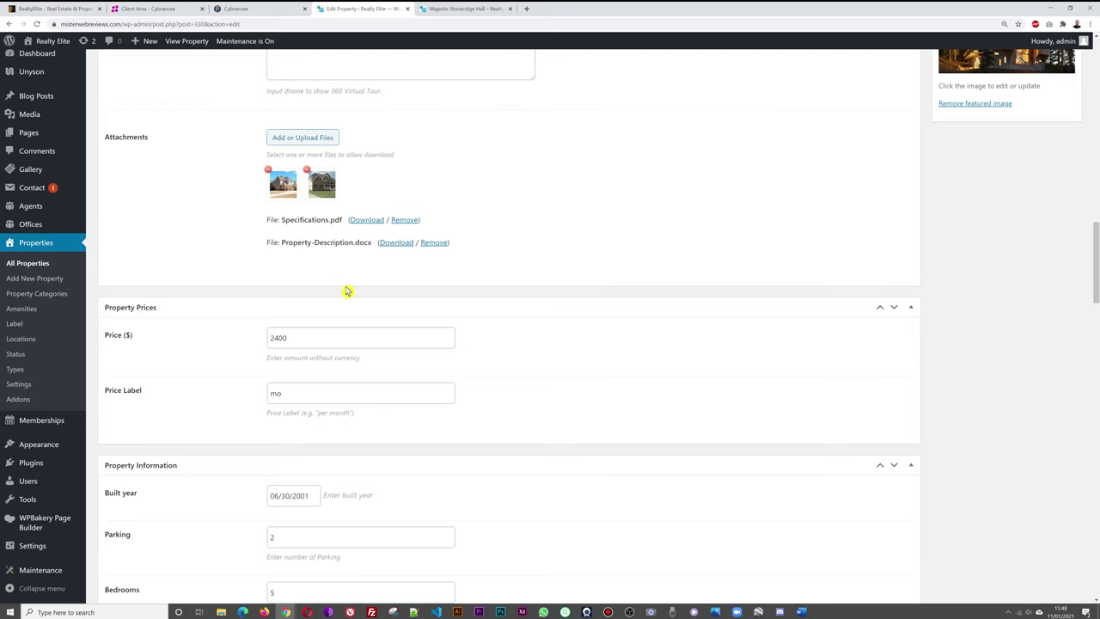
click(450, 13)
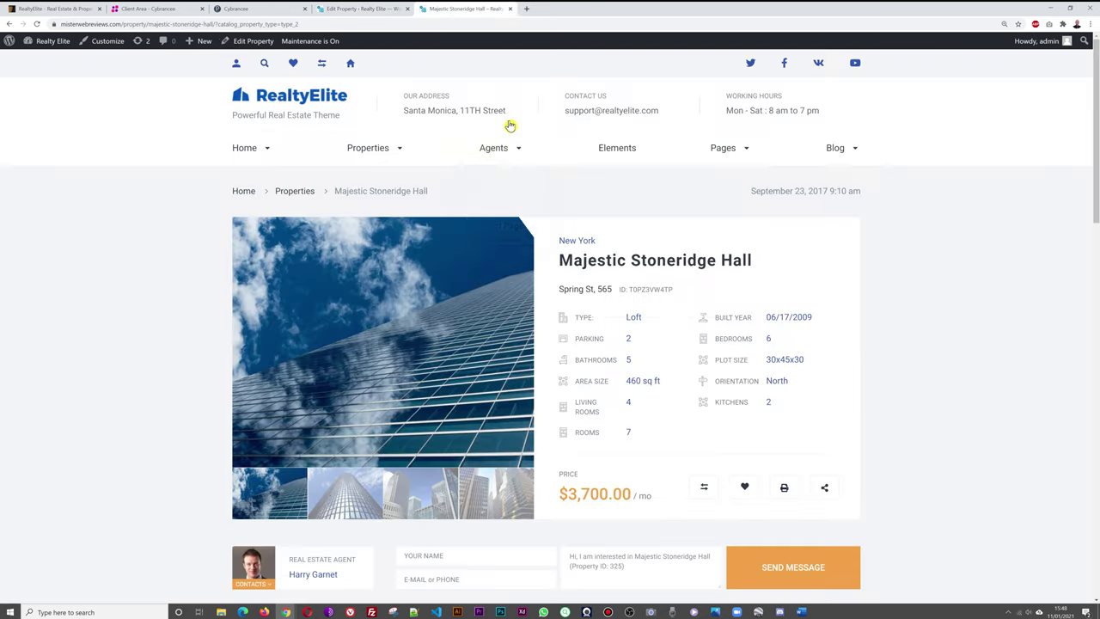
click(8, 24)
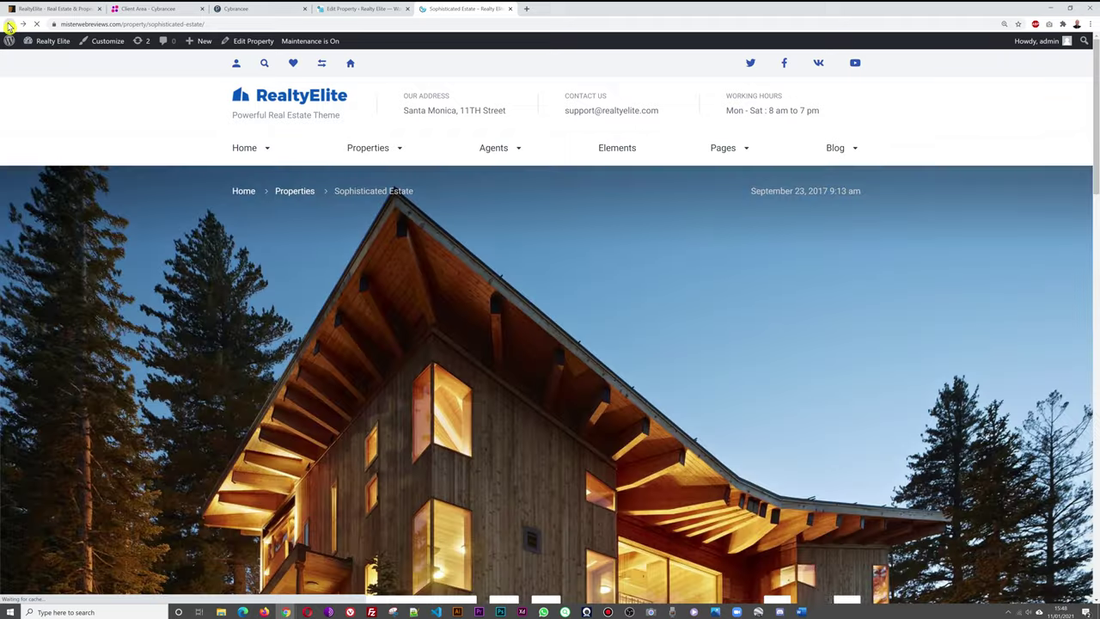
scroll(818, 270, down, 10)
scroll(851, 267, down, 6)
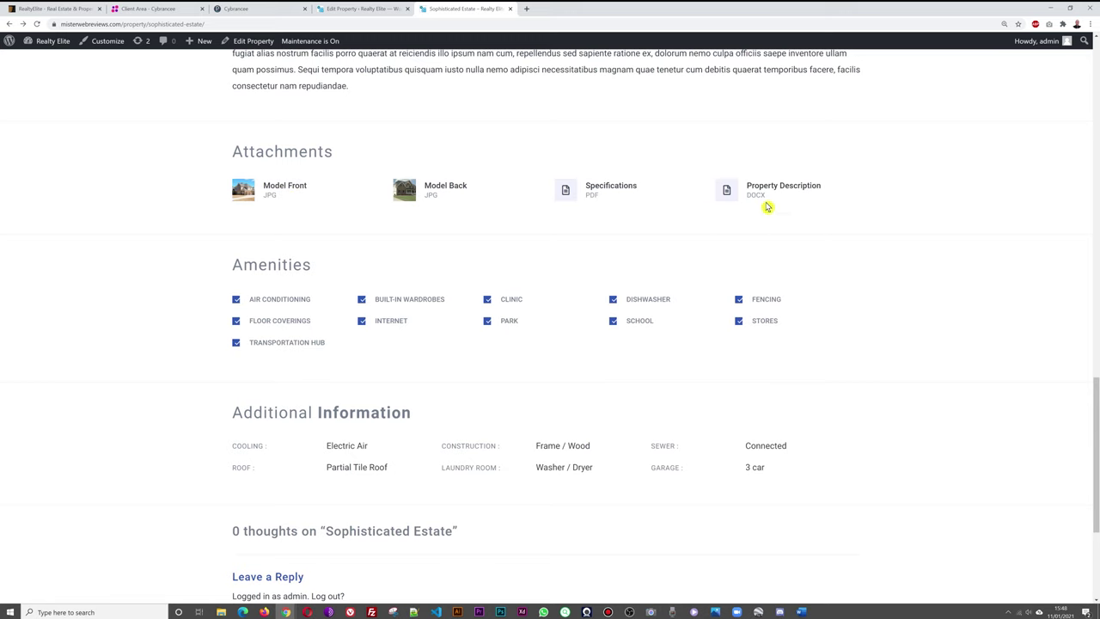
Scroll through the editor to review the six facilities, such as Sewer: Connected and Garage: 3 car.
click(361, 9)
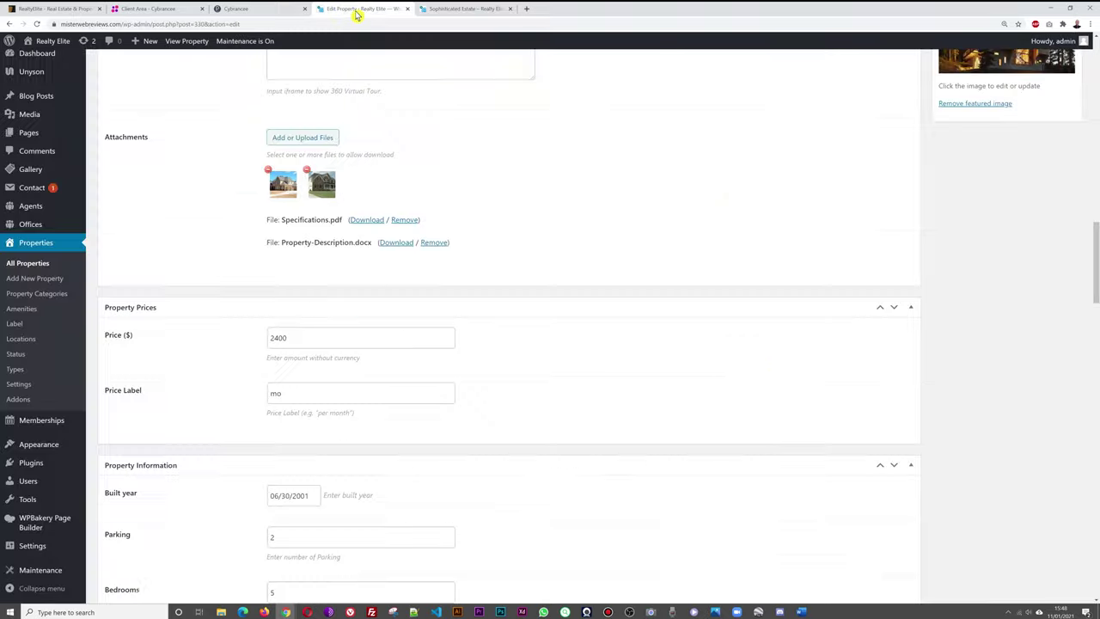
scroll(710, 341, down, 1)
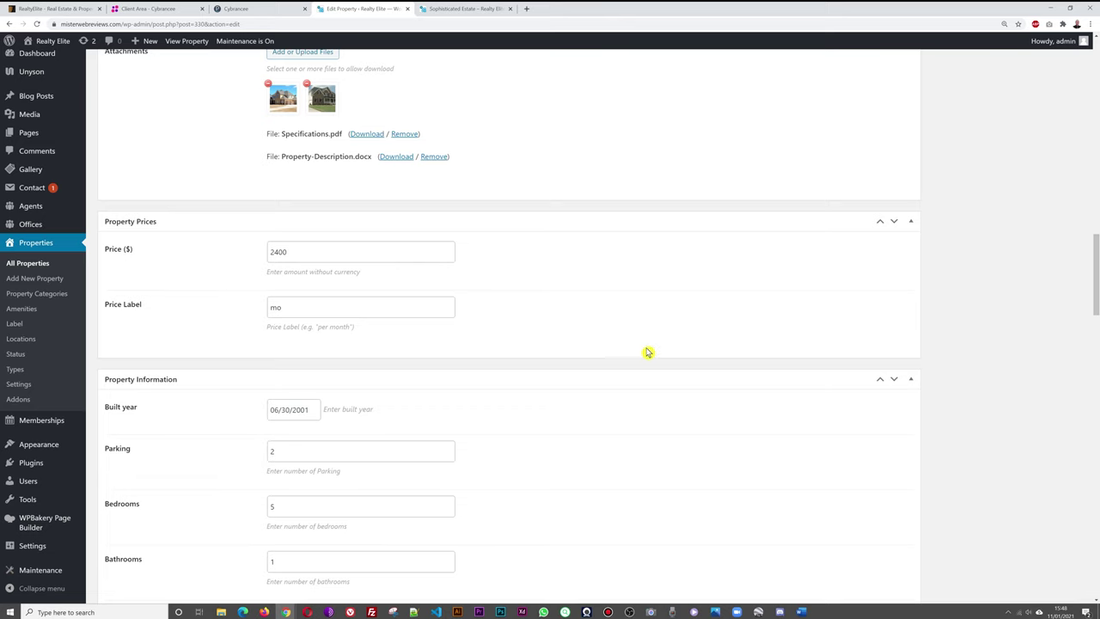
scroll(593, 339, down, 2)
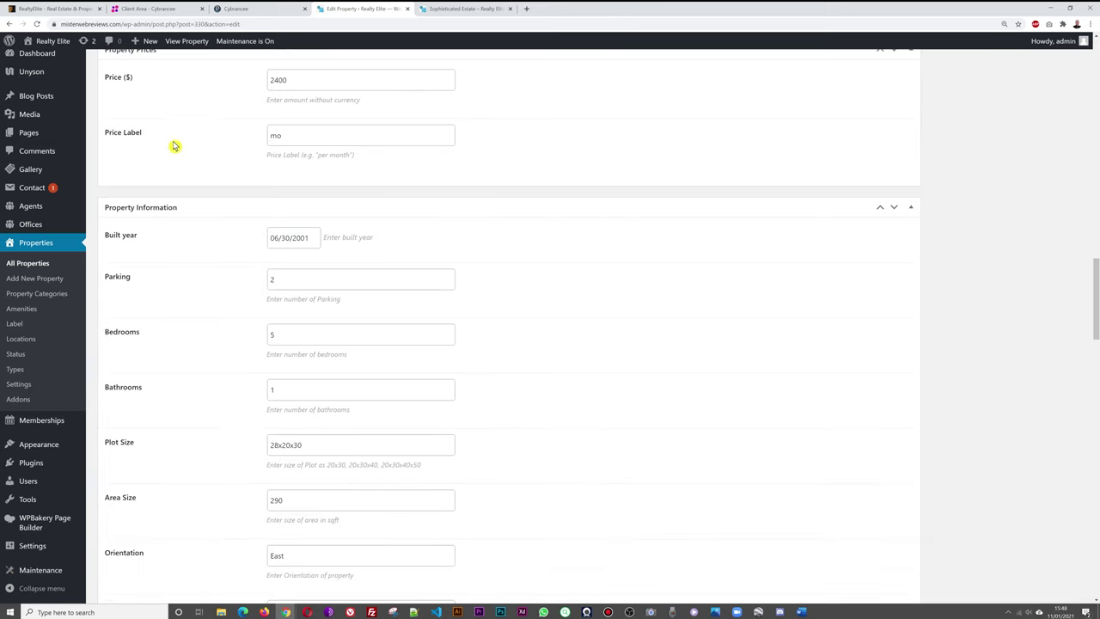
scroll(593, 182, up, 1)
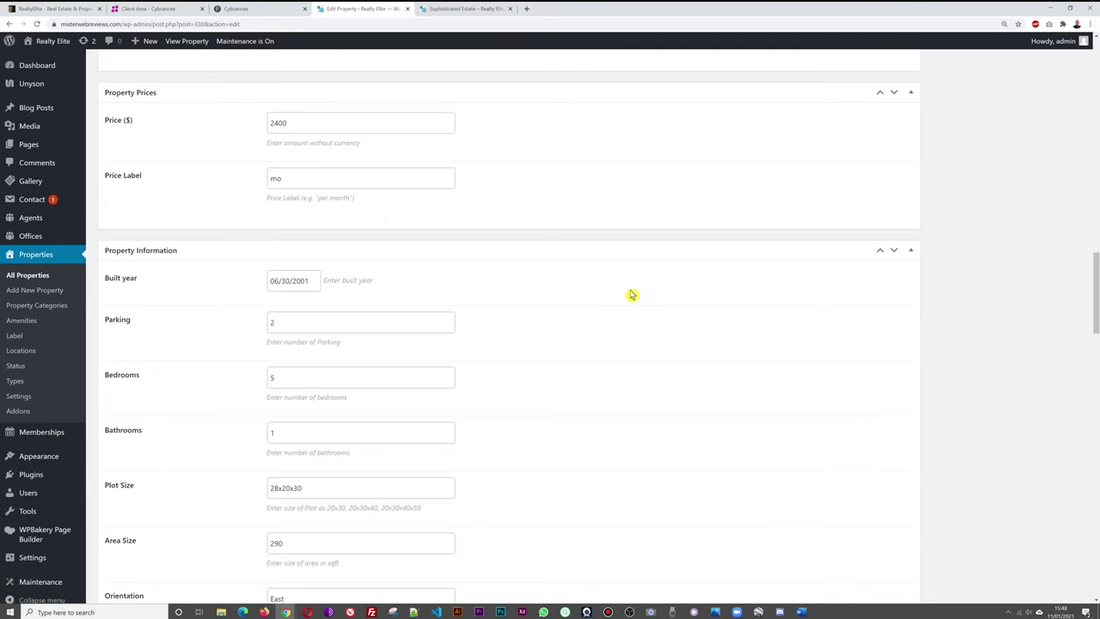
scroll(618, 351, down, 1)
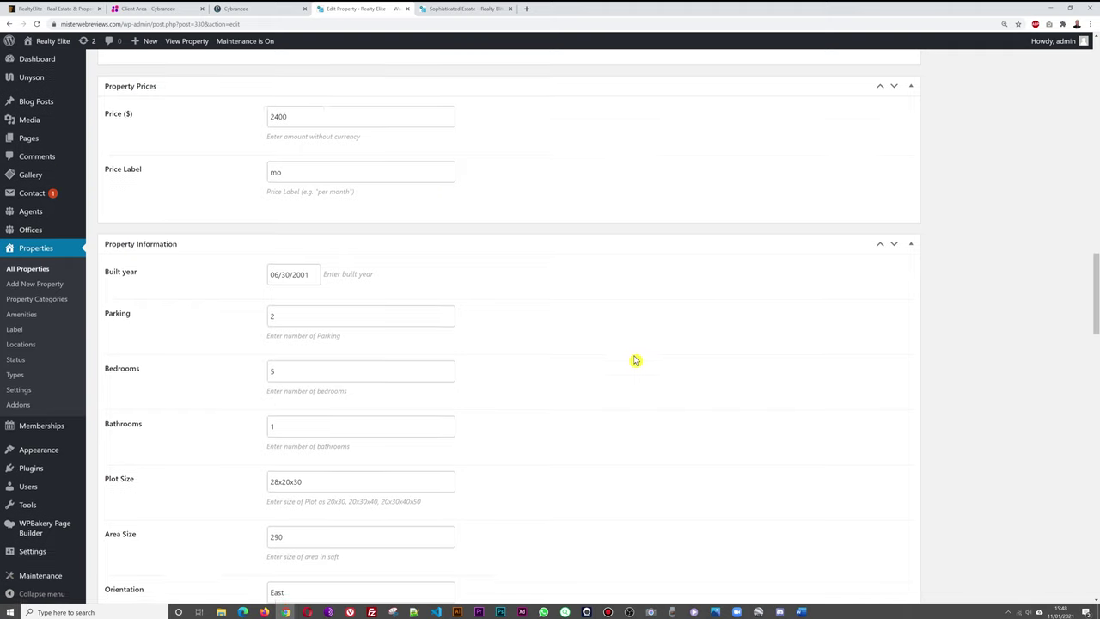
scroll(541, 247, down, 2)
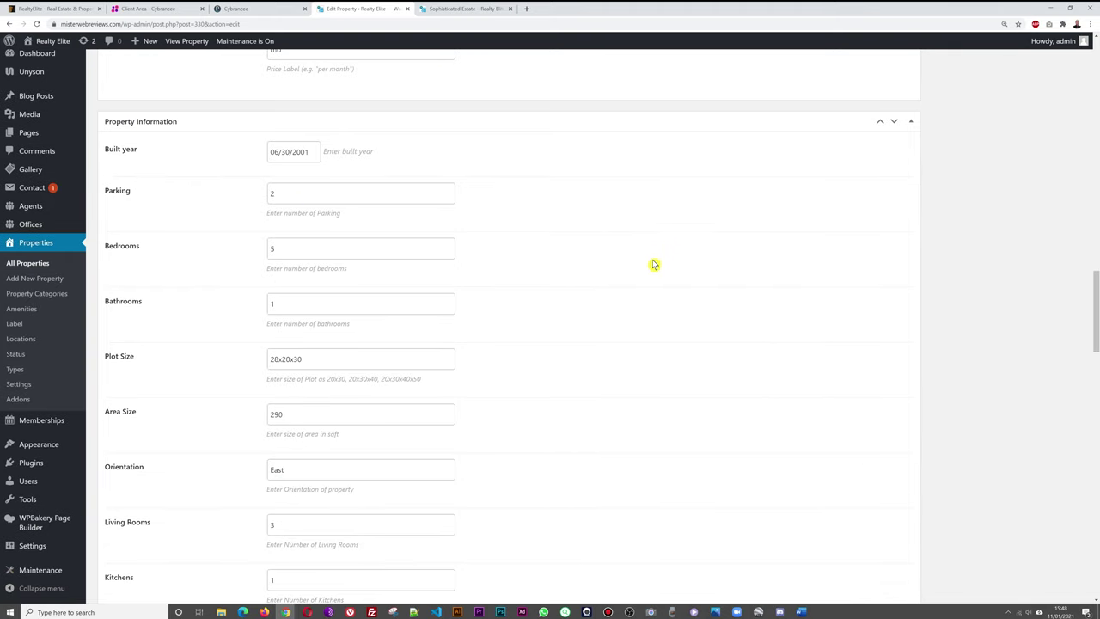
scroll(693, 310, down, 1)
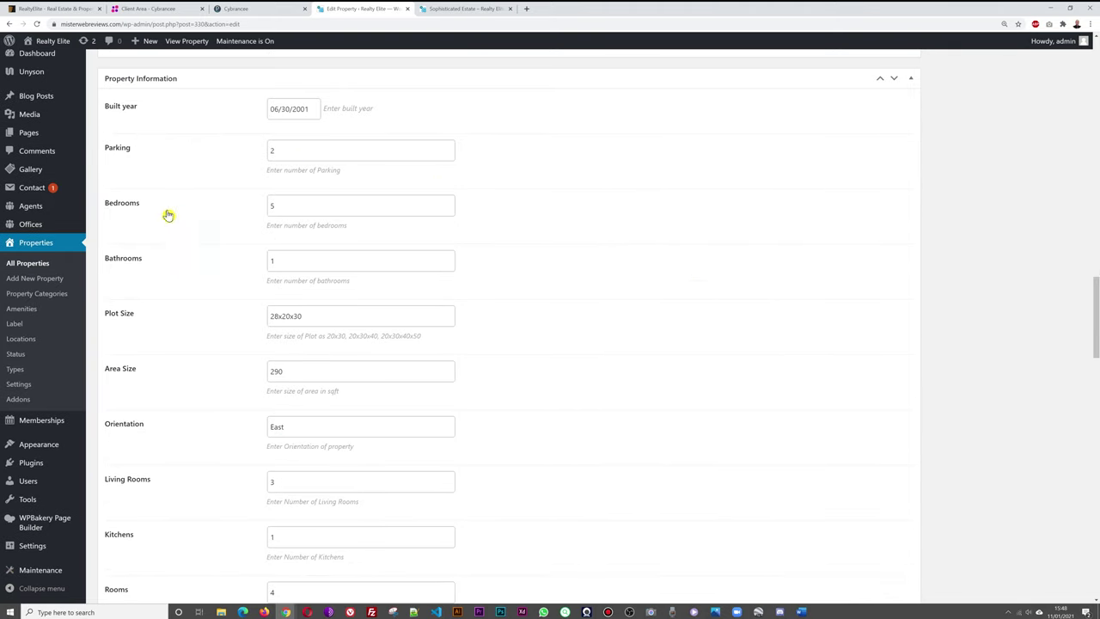
scroll(225, 310, down, 2)
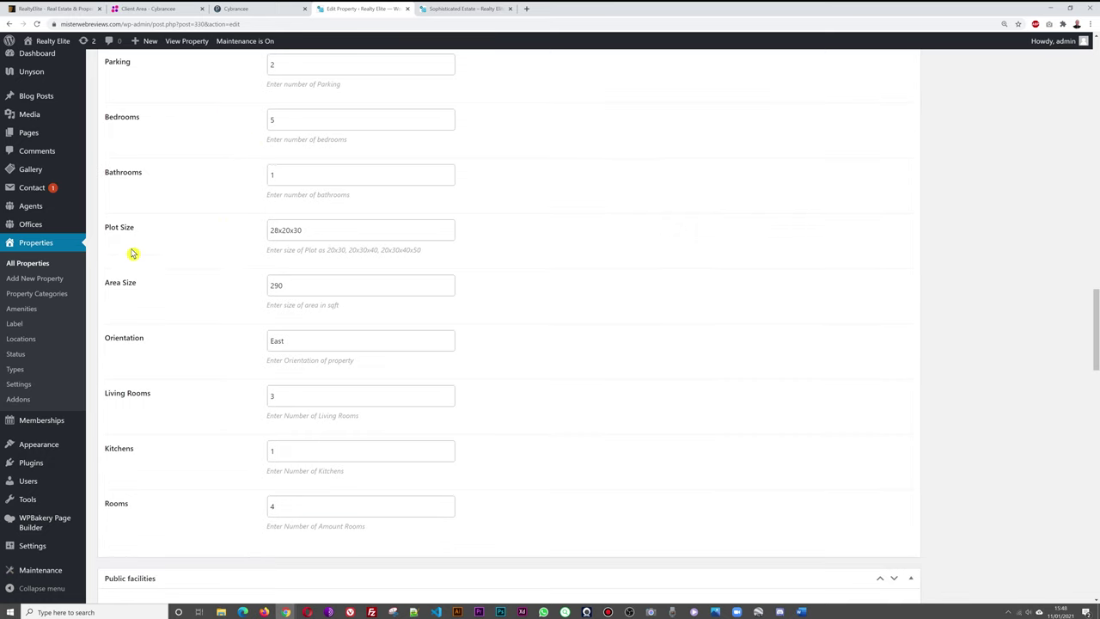
scroll(143, 270, down, 1)
scroll(128, 238, down, 2)
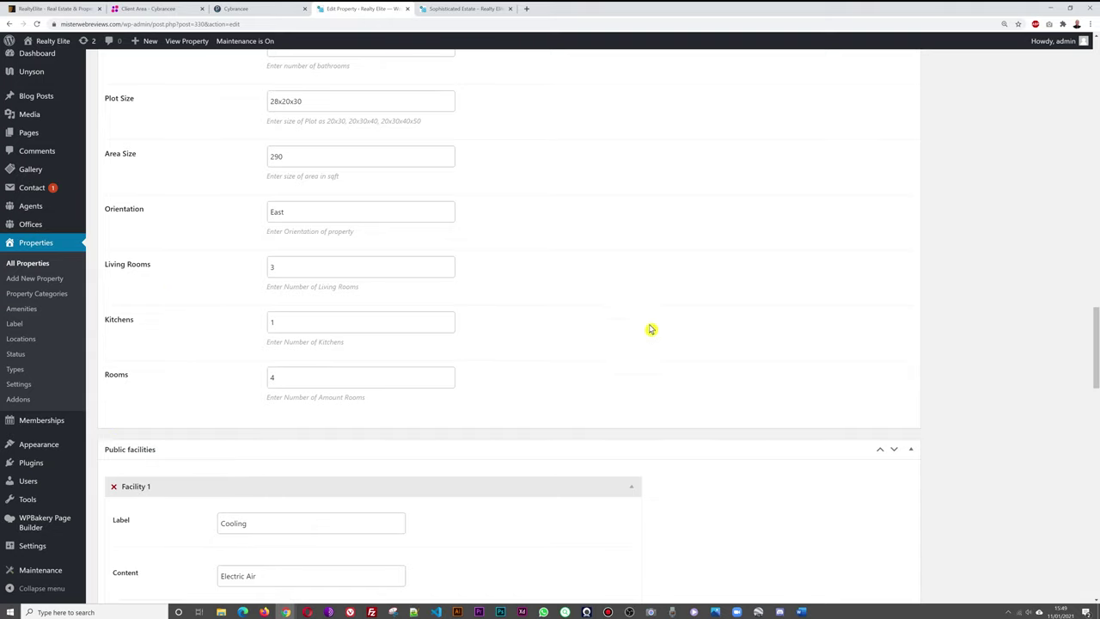
scroll(650, 327, down, 3)
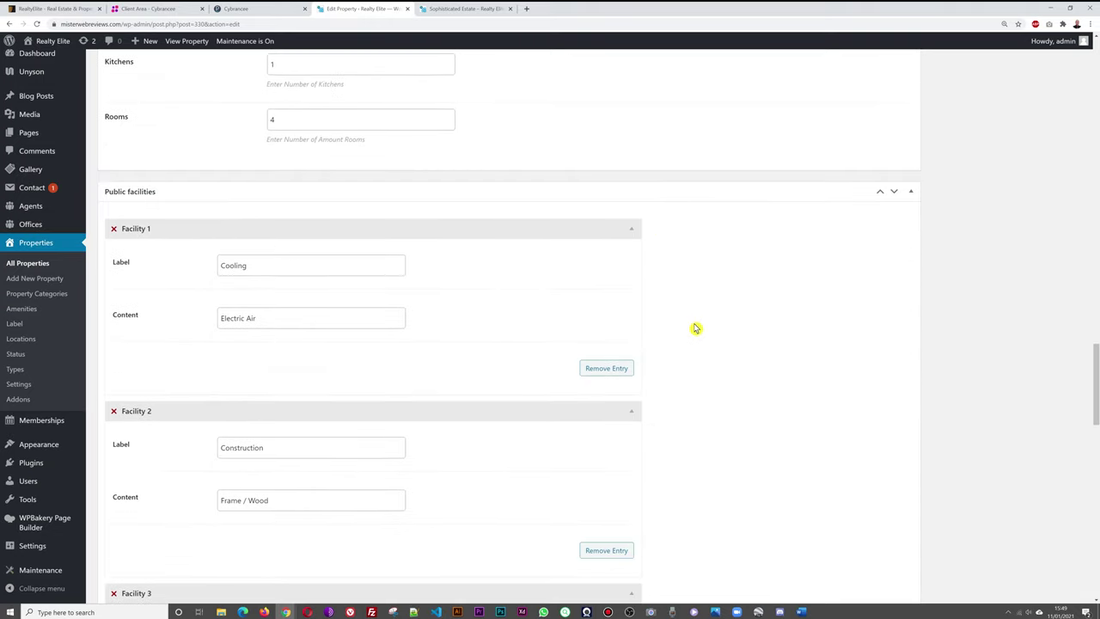
scroll(739, 300, down, 1)
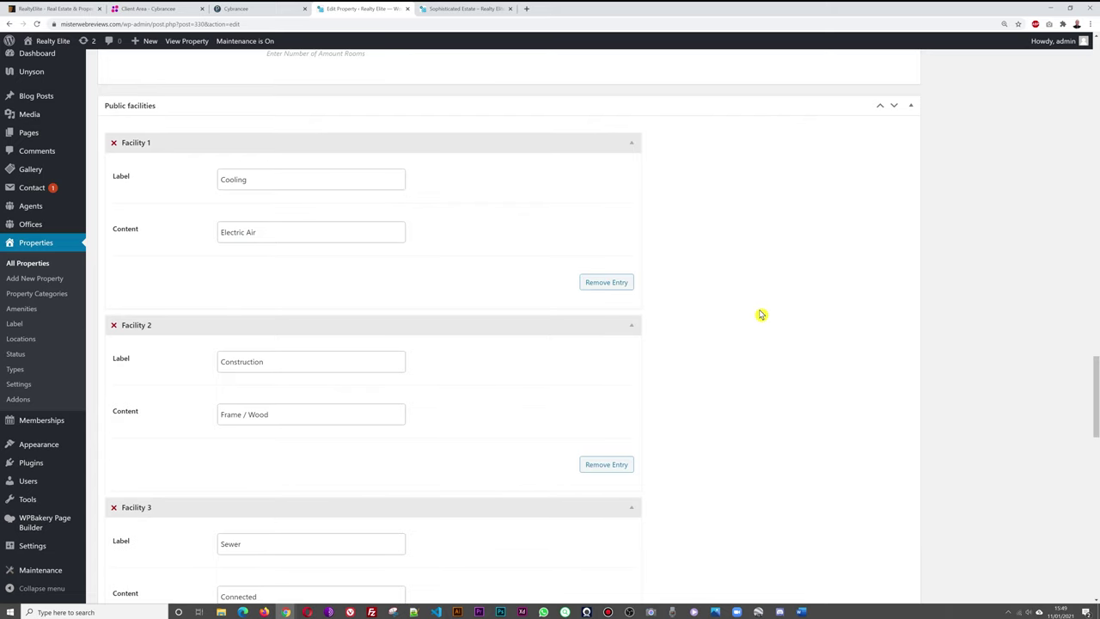
scroll(755, 269, down, 1)
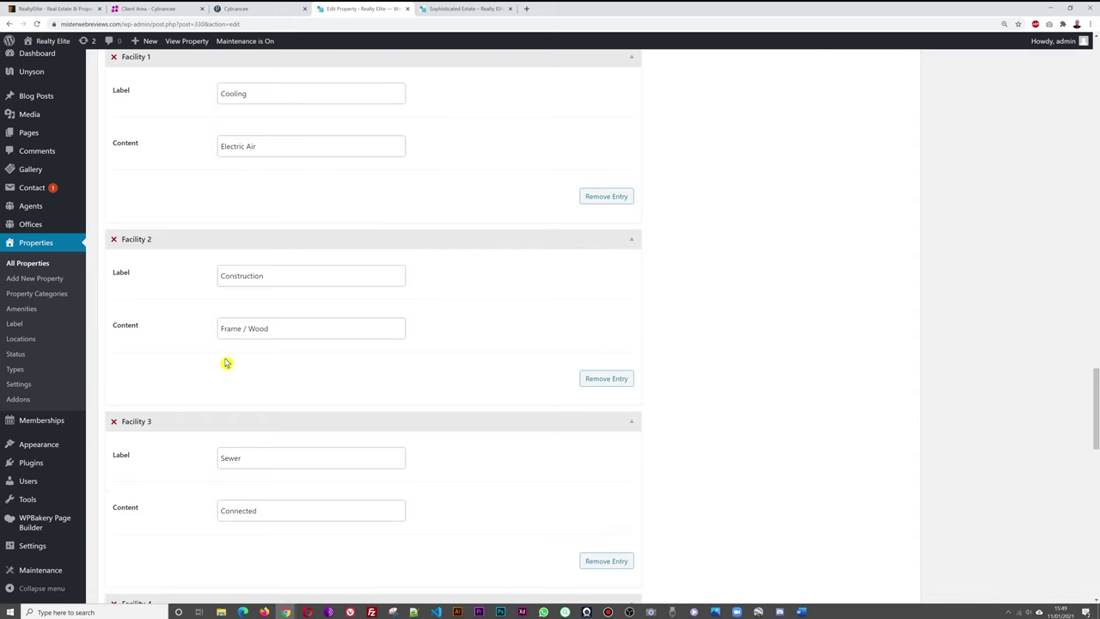
scroll(325, 367, down, 2)
scroll(410, 326, down, 2)
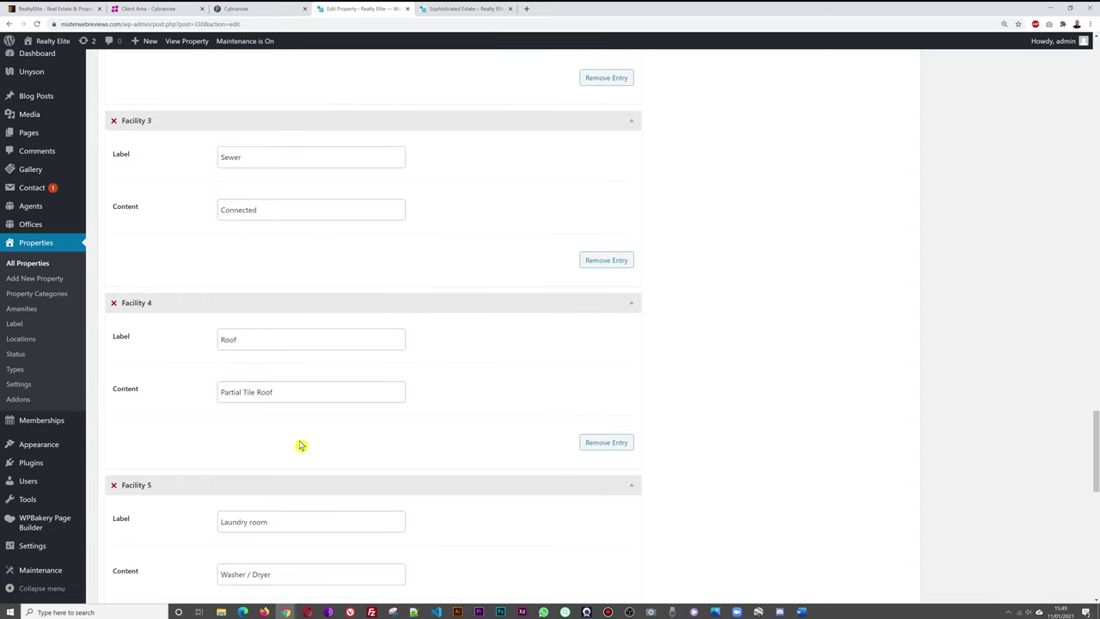
scroll(352, 435, down, 4)
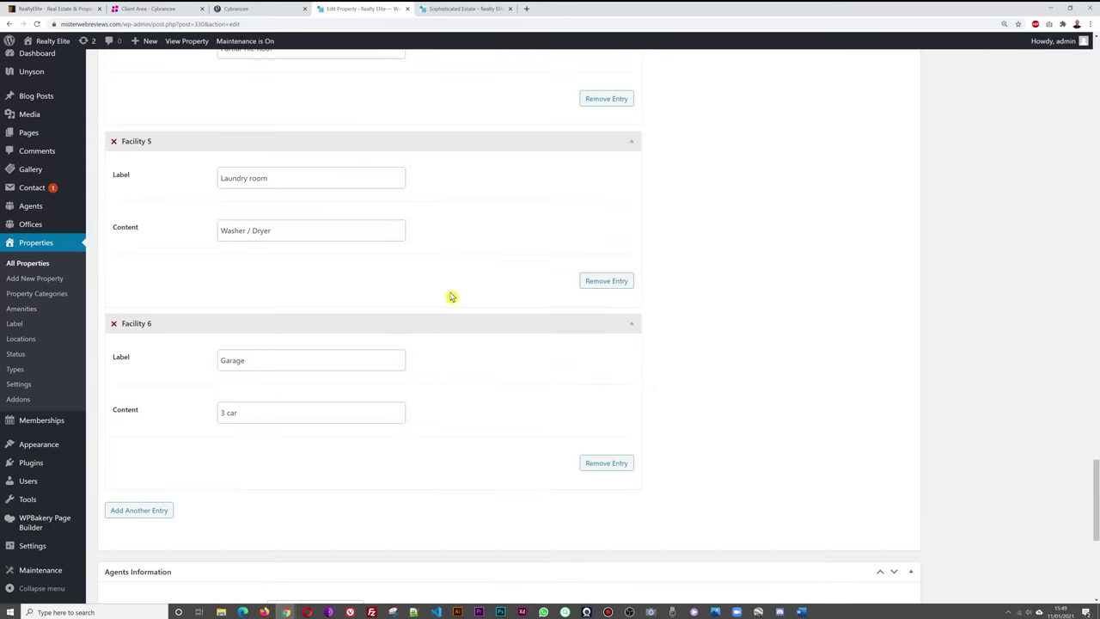
scroll(450, 295, down, 2)
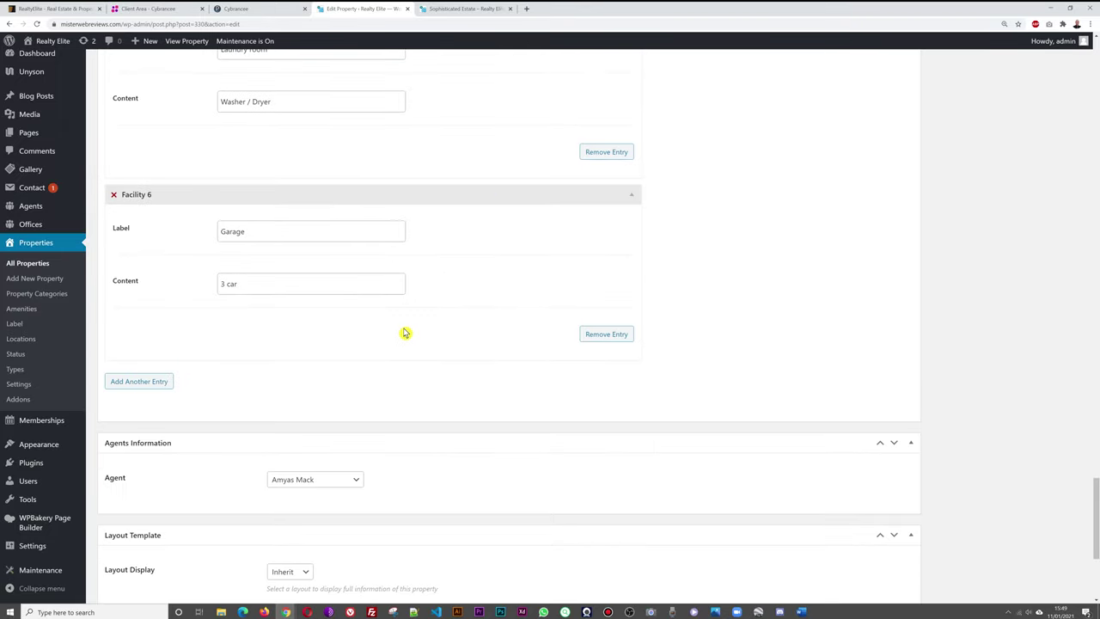
scroll(825, 225, down, 2)
scroll(823, 225, down, 1)
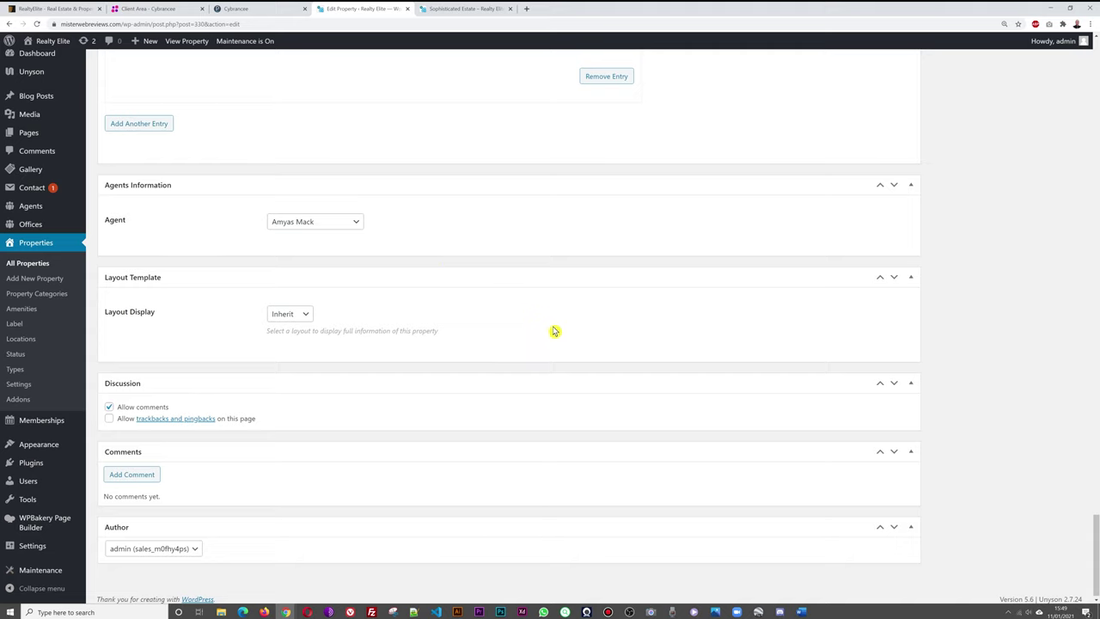
scroll(710, 347, up, 15)
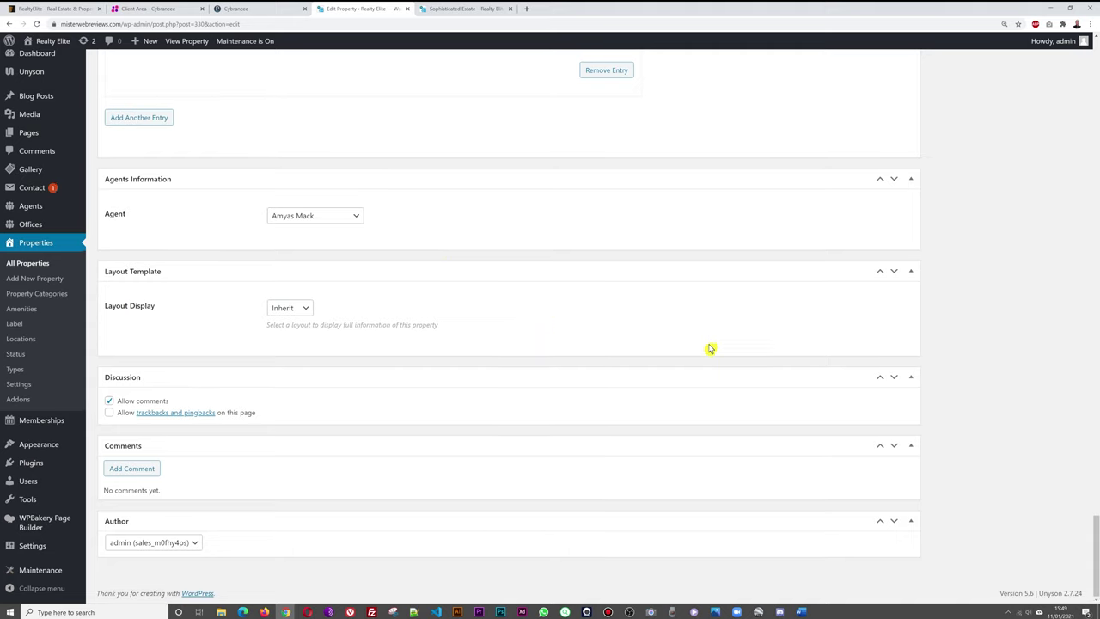
scroll(764, 501, up, 20)
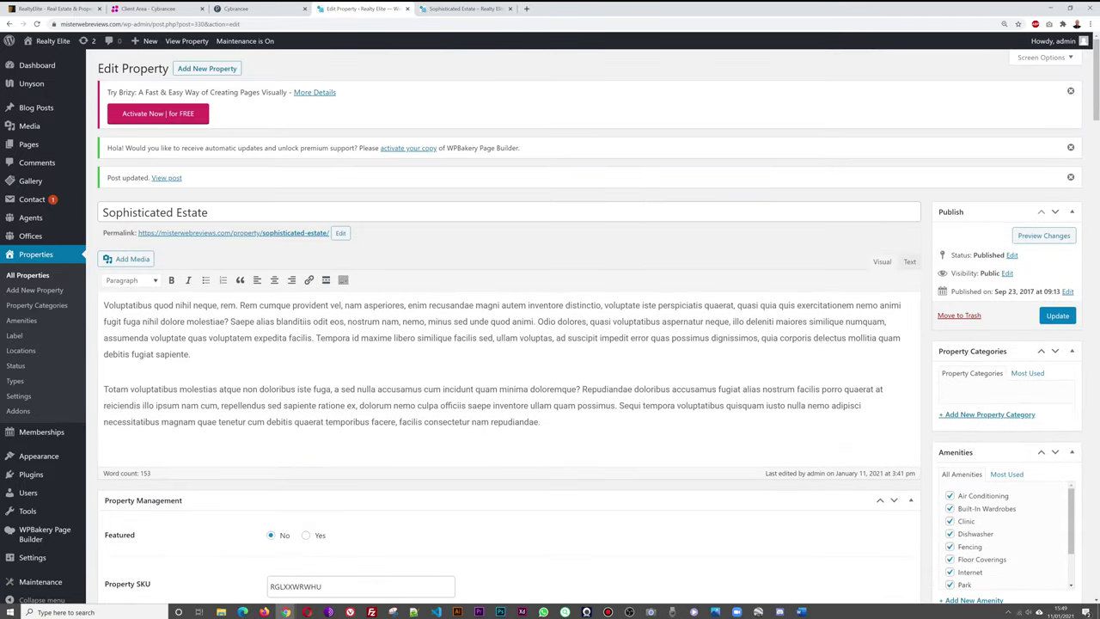
click(1070, 177)
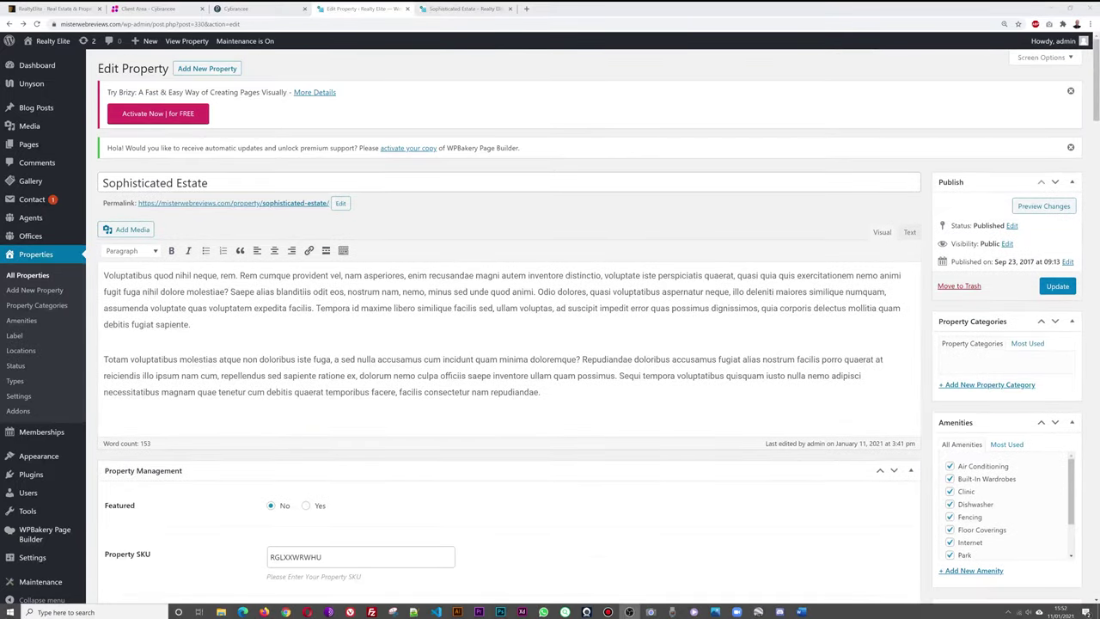
click(447, 14)
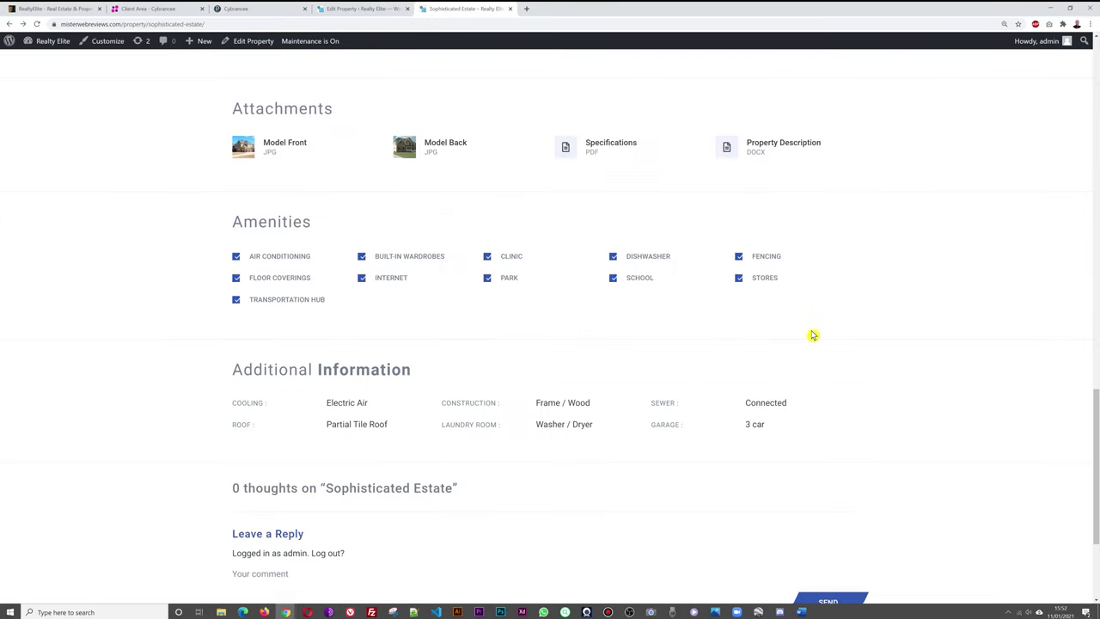
scroll(812, 336, up, 6)
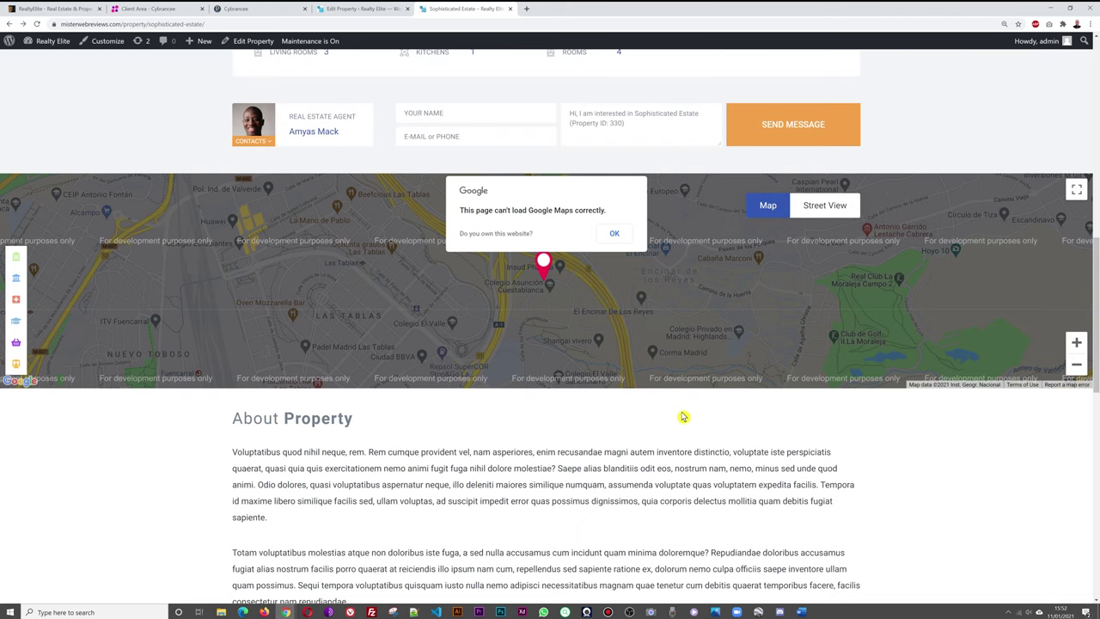
click(365, 10)
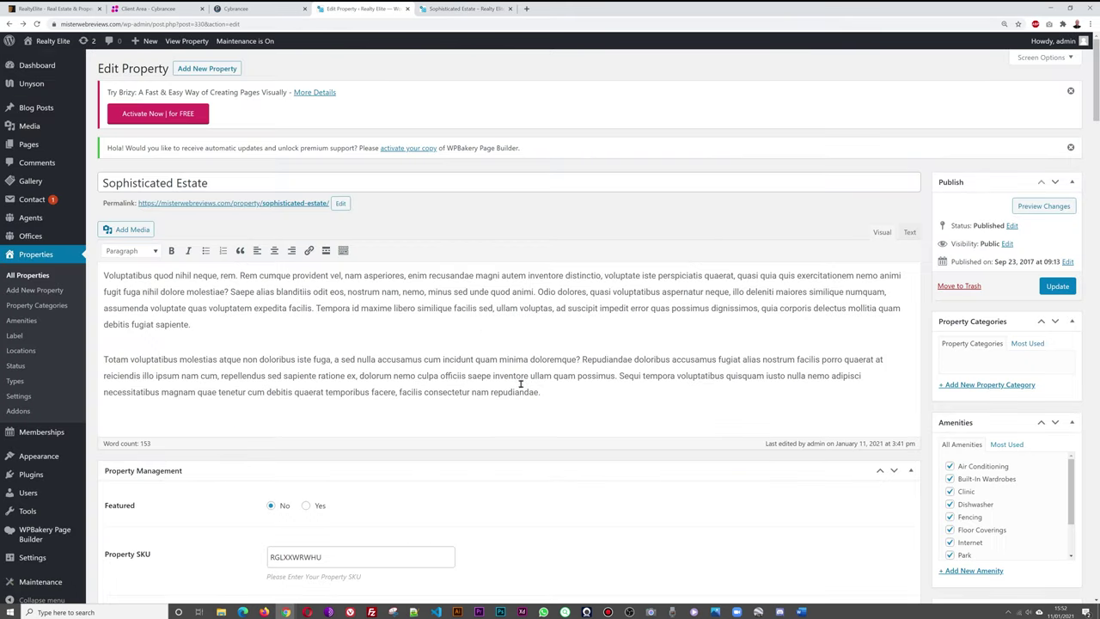
Open Properties > Settings and select the existing Google Map API key field.
click(19, 396)
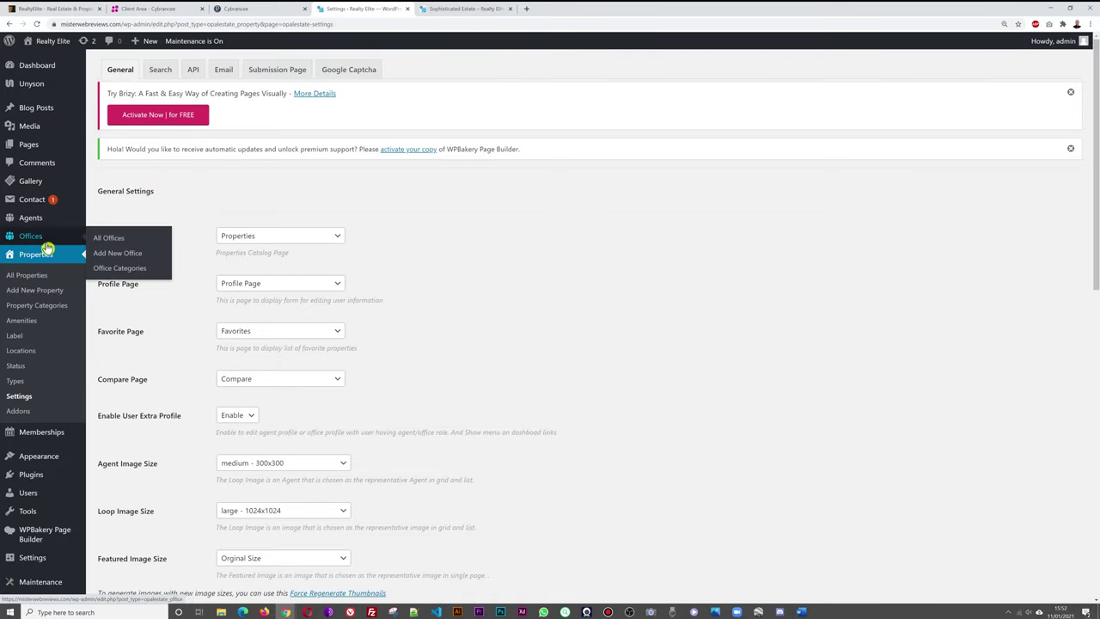
scroll(698, 316, down, 9)
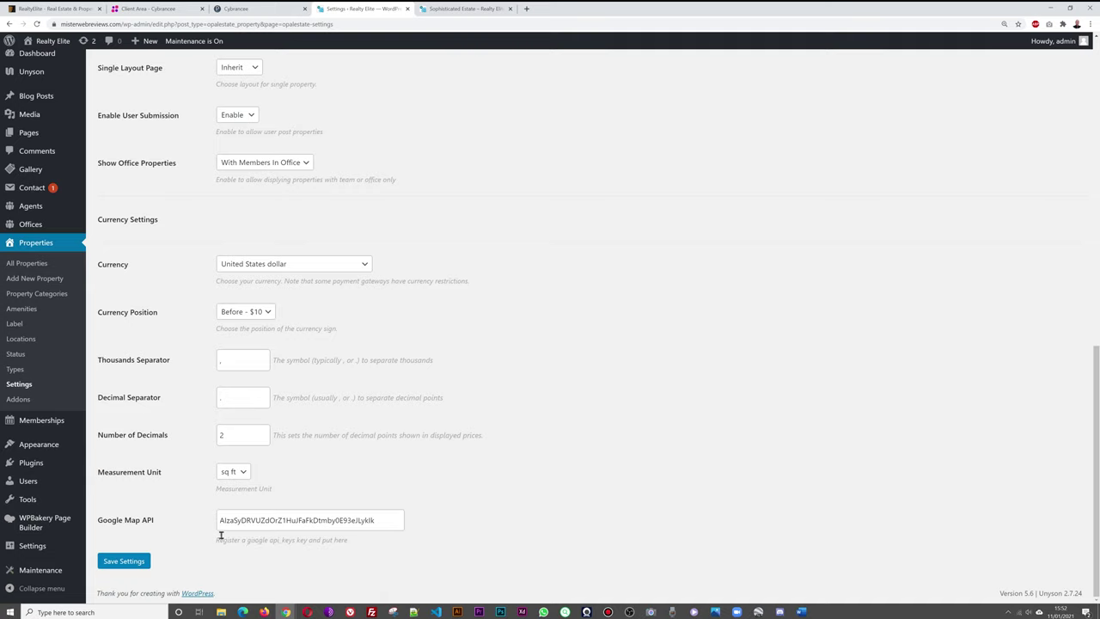
double_click(383, 516)
click(546, 507)
Search Google for 'google maps api key' and follow the Get an API Key guide to the project selector.
click(528, 11)
text(google)
key(Return)
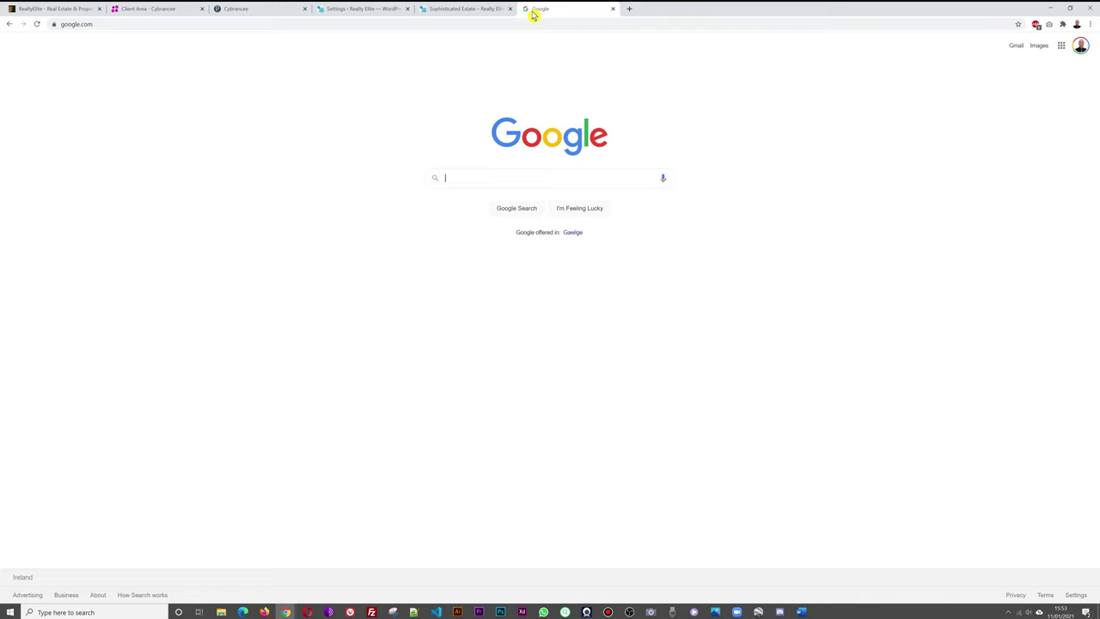
text(google maps api key)
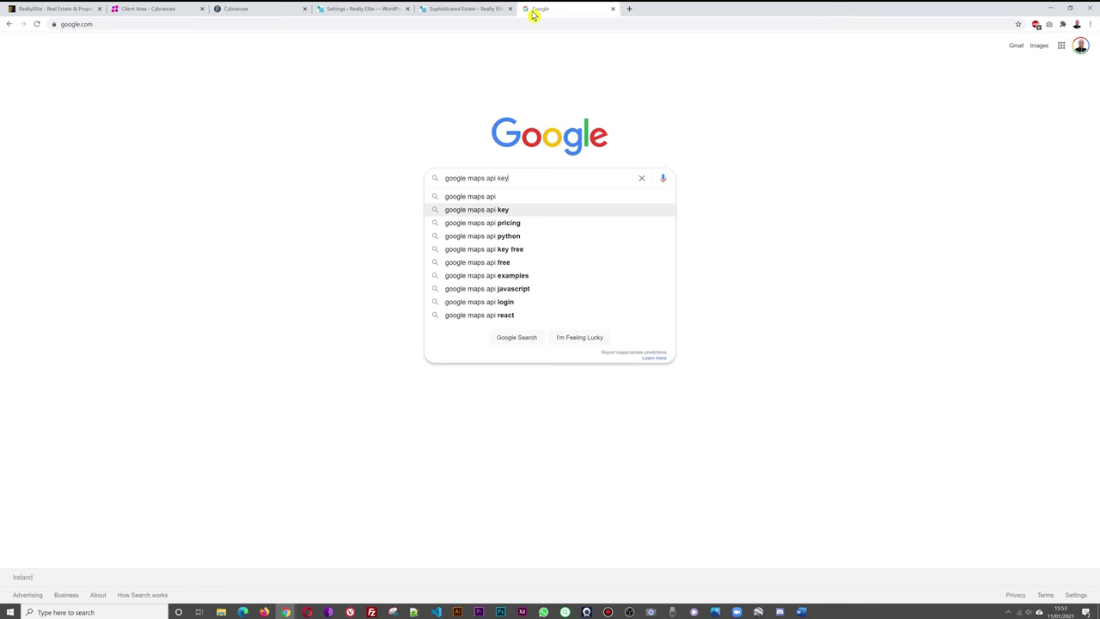
key(Return)
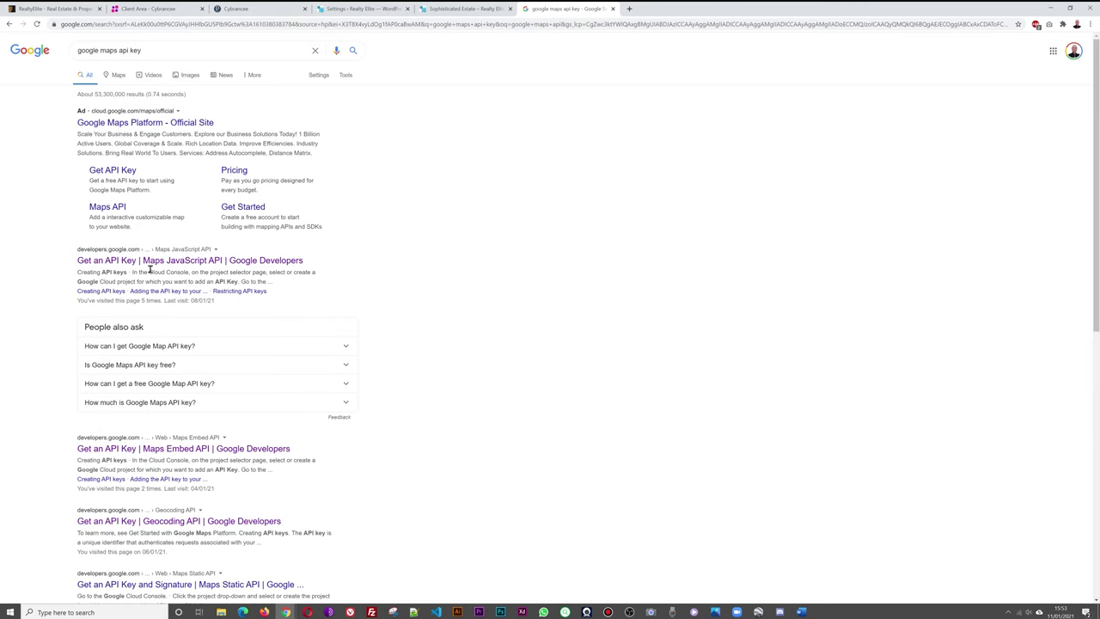
click(176, 261)
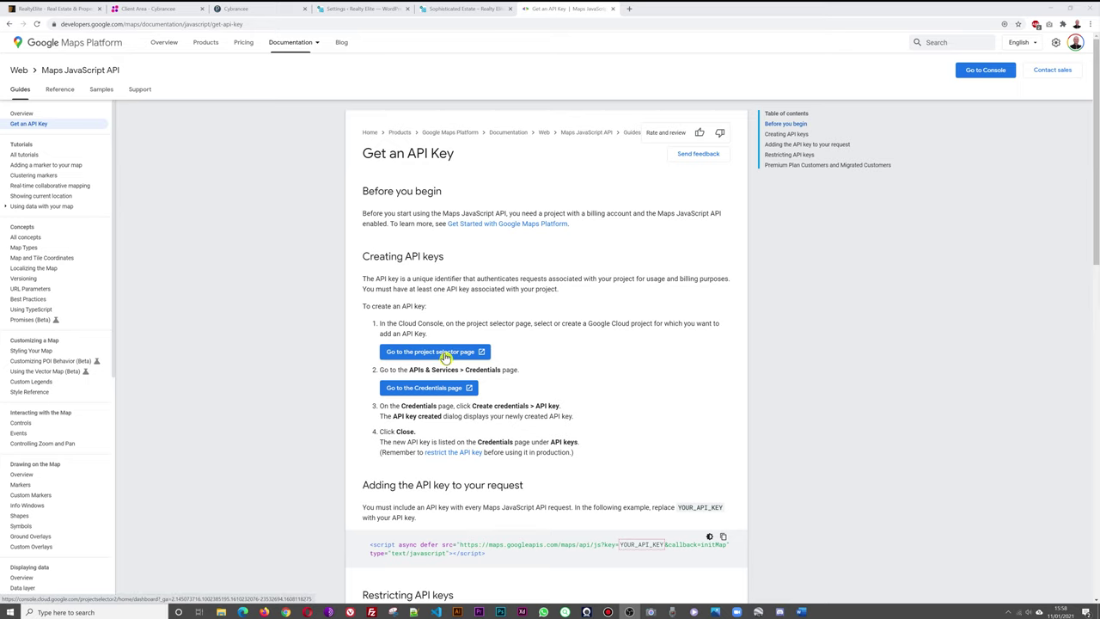
click(446, 355)
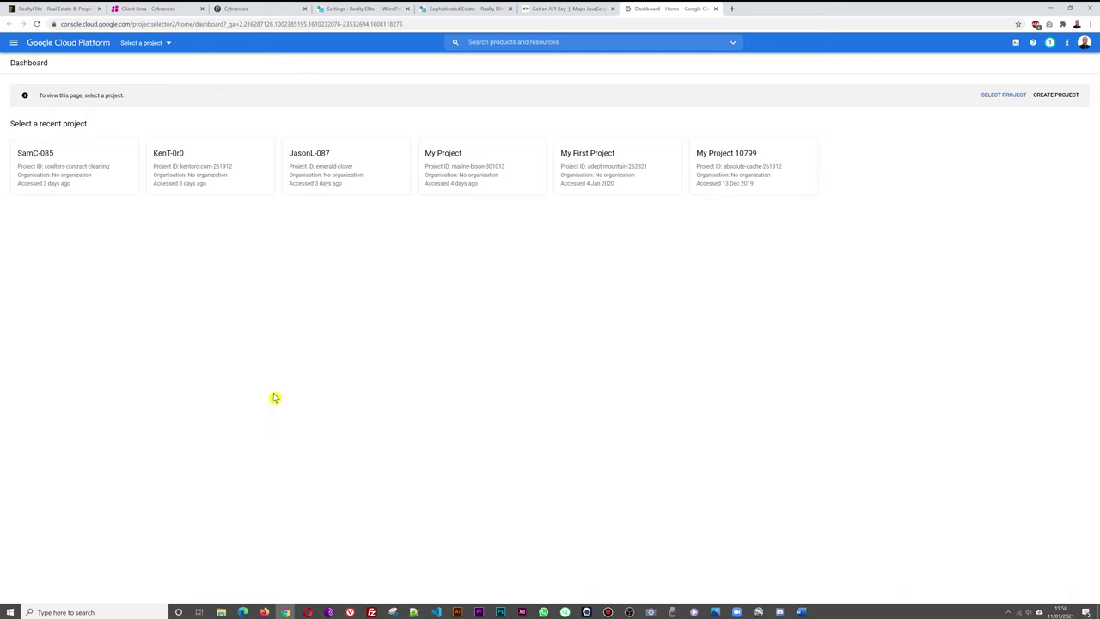
Create a Cloud project named 'Realty Elite' and go to its APIs overview.
click(1064, 97)
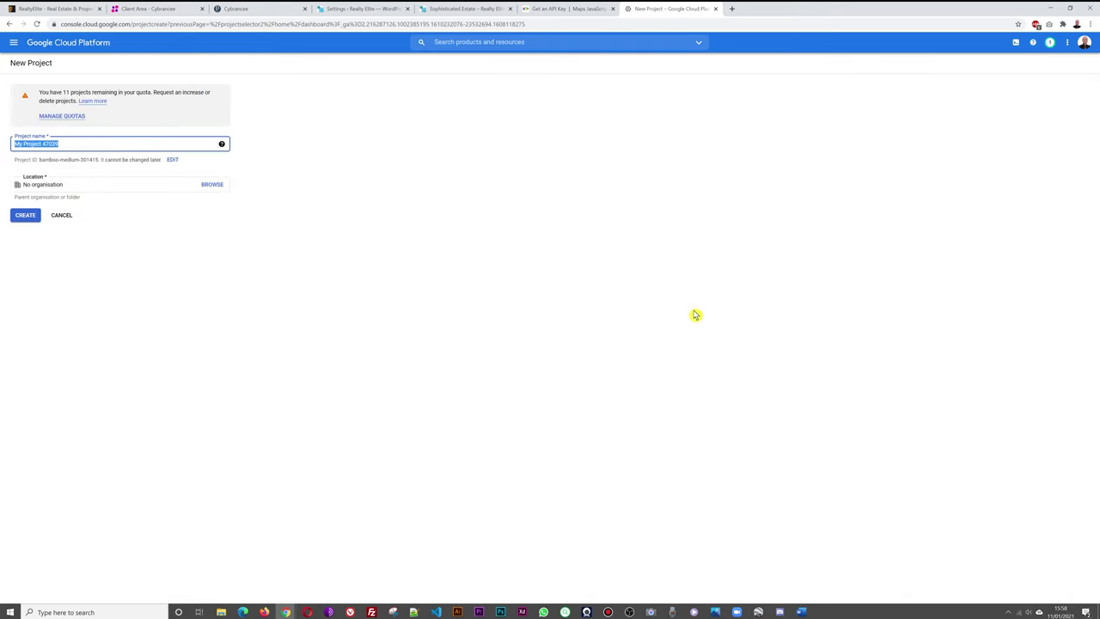
click(136, 142)
text(Realty Eli)
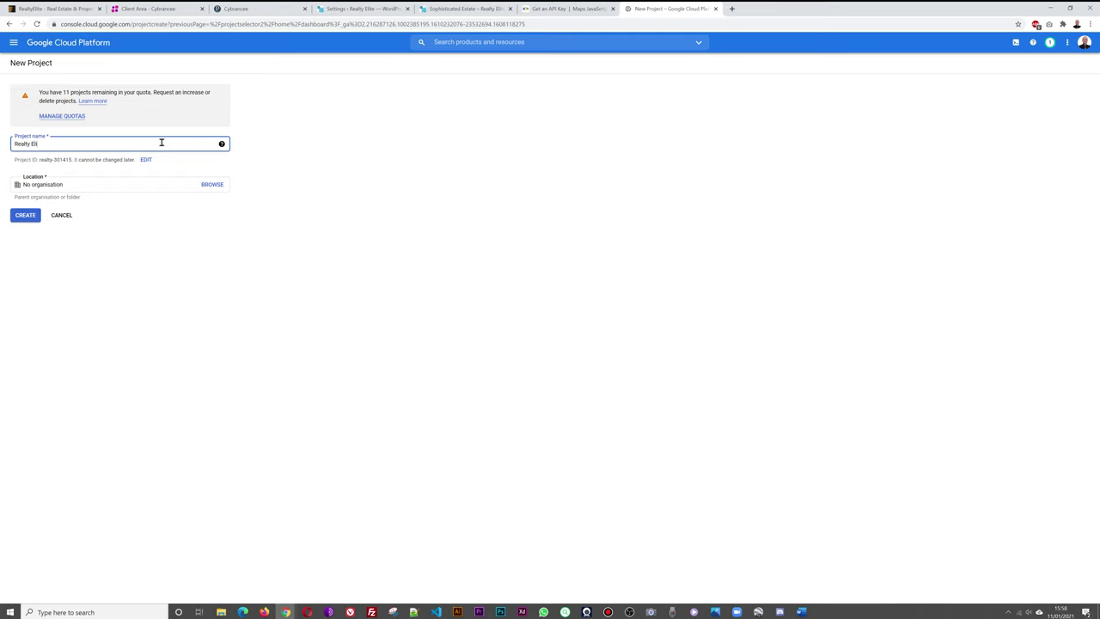
text(te)
click(25, 216)
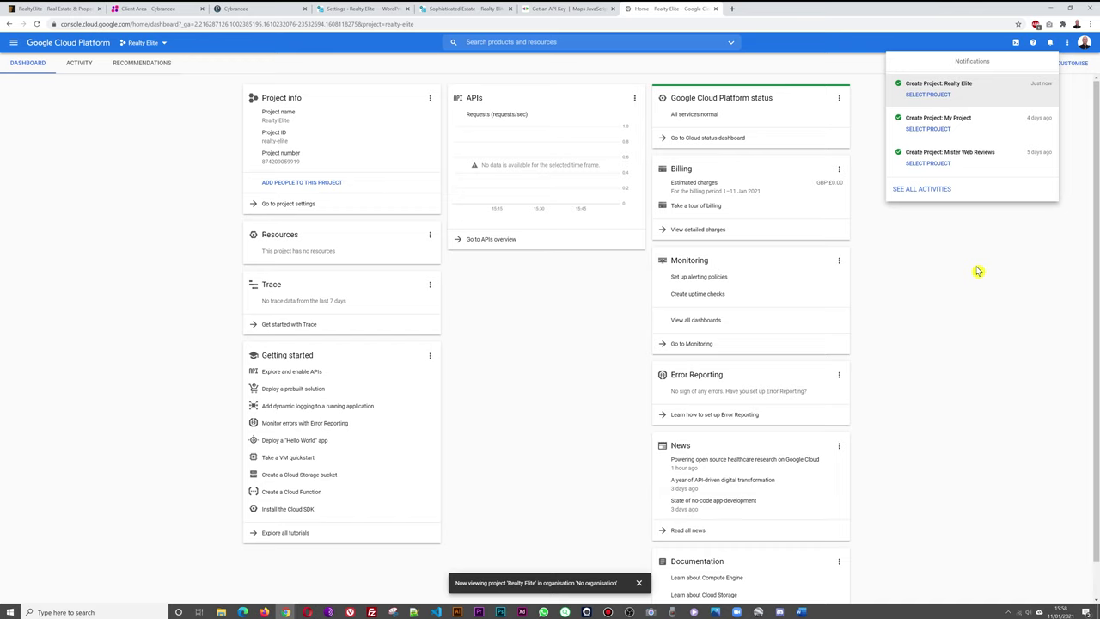
click(959, 243)
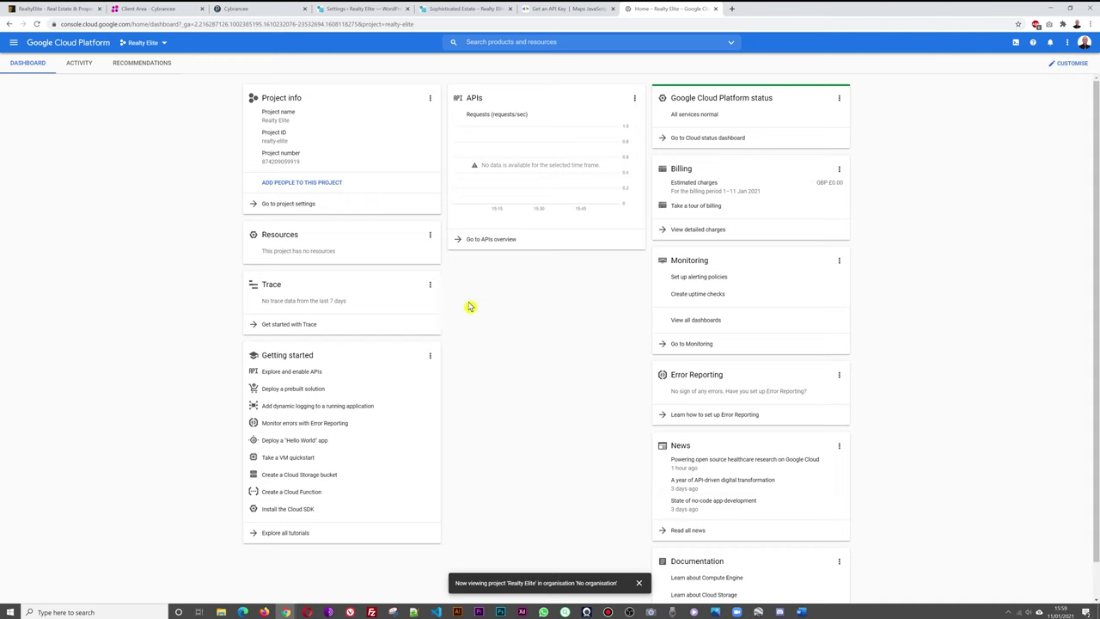
click(477, 248)
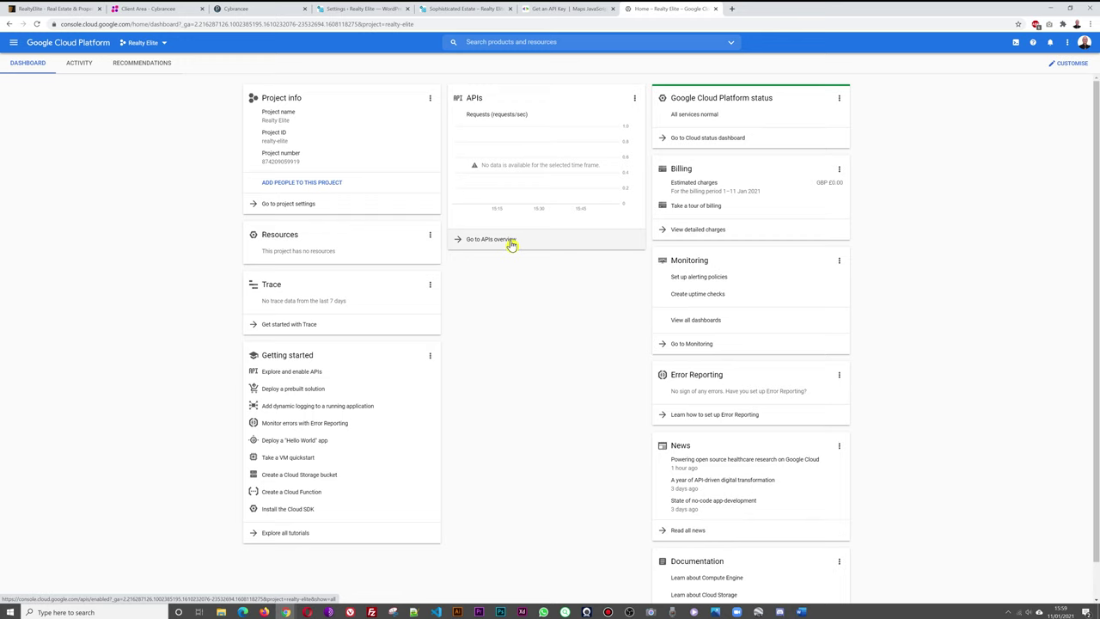
click(512, 244)
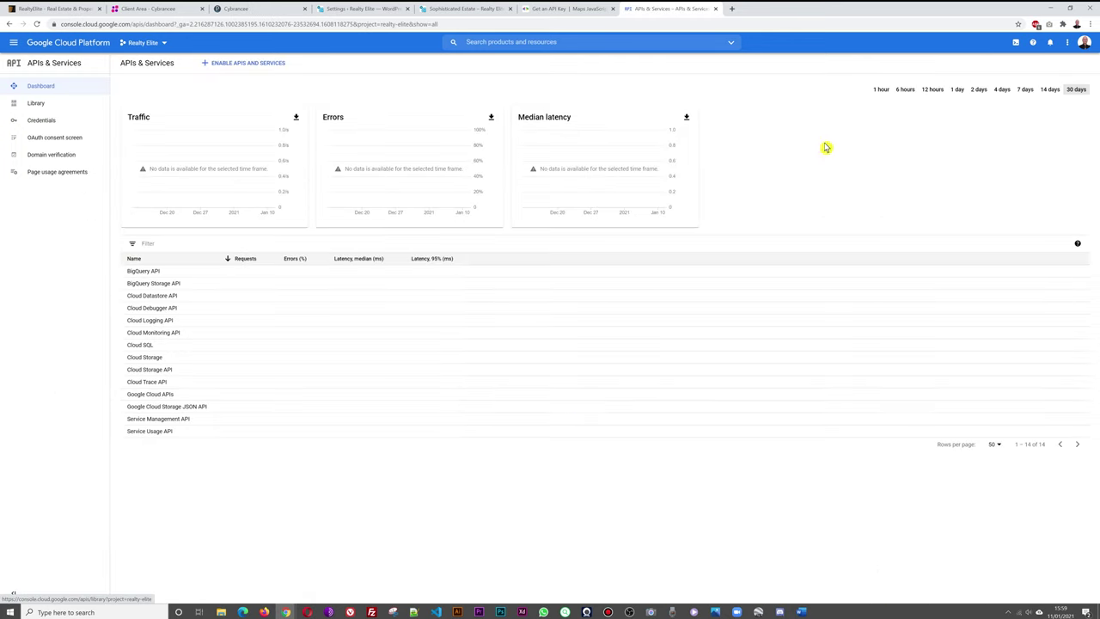
Create API key 1 under Credentials and open its Restrict key page.
click(51, 128)
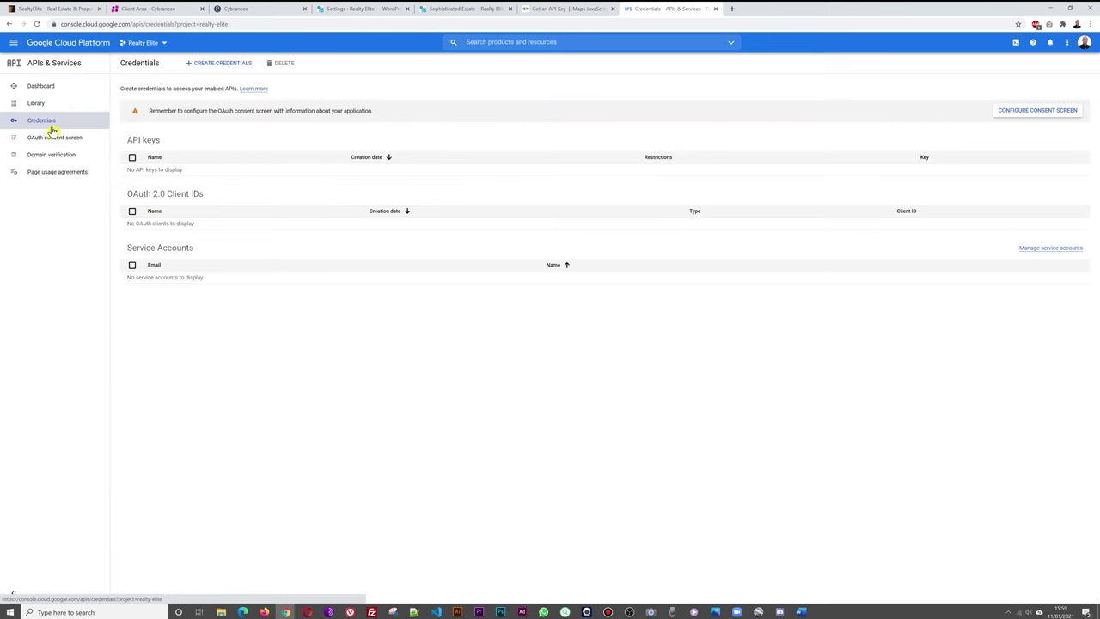
click(212, 69)
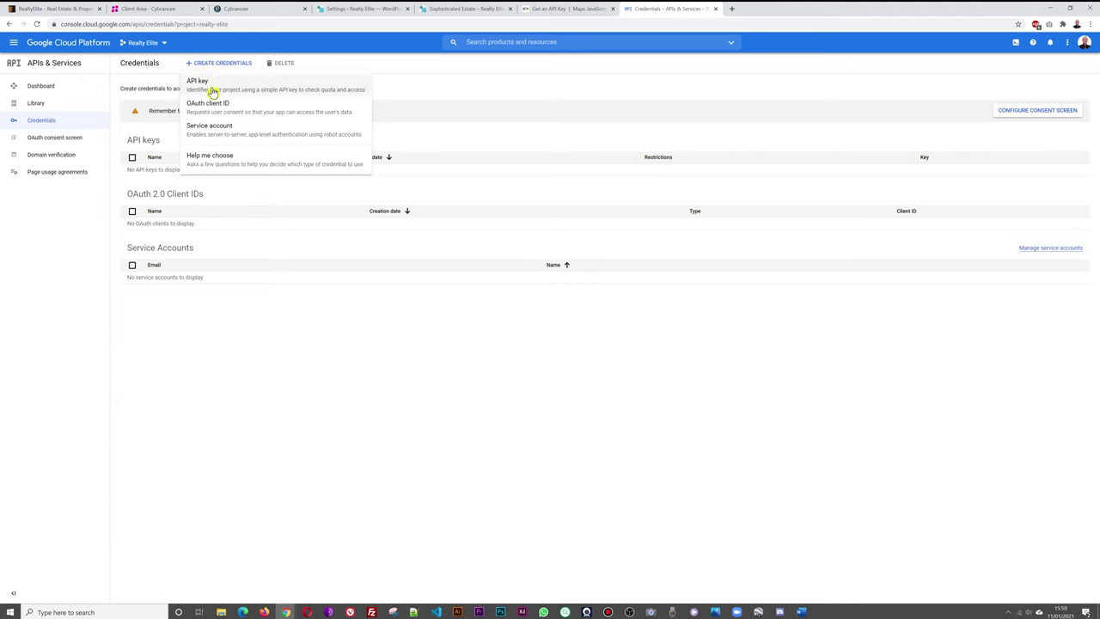
click(213, 90)
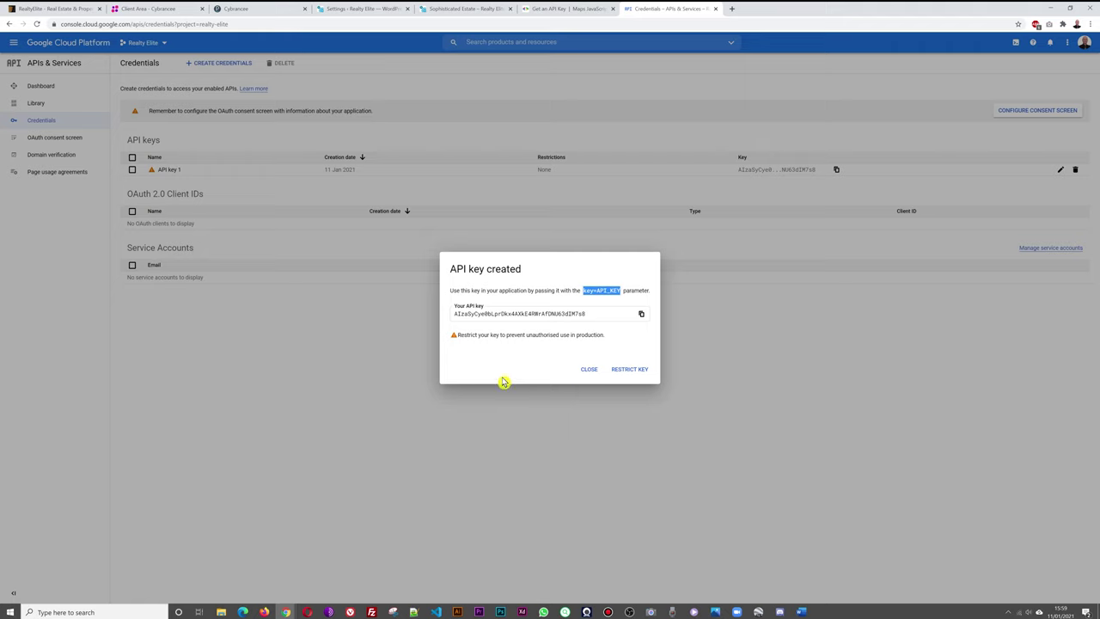
click(630, 371)
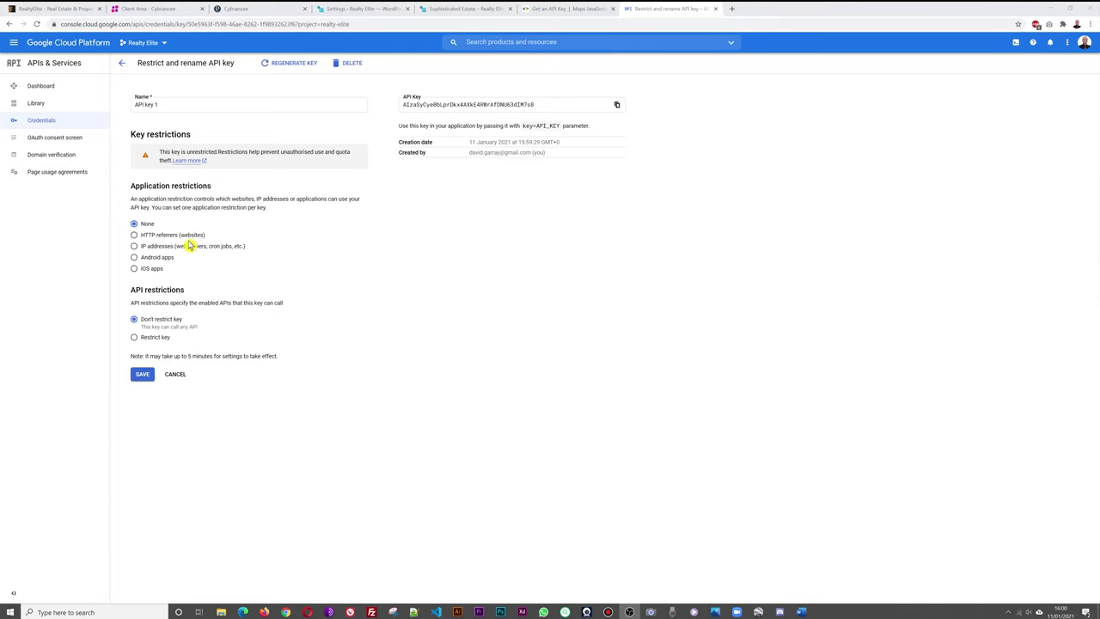
Restrict the key to HTTP referrers and add *.misterwebreviews.com.
click(134, 235)
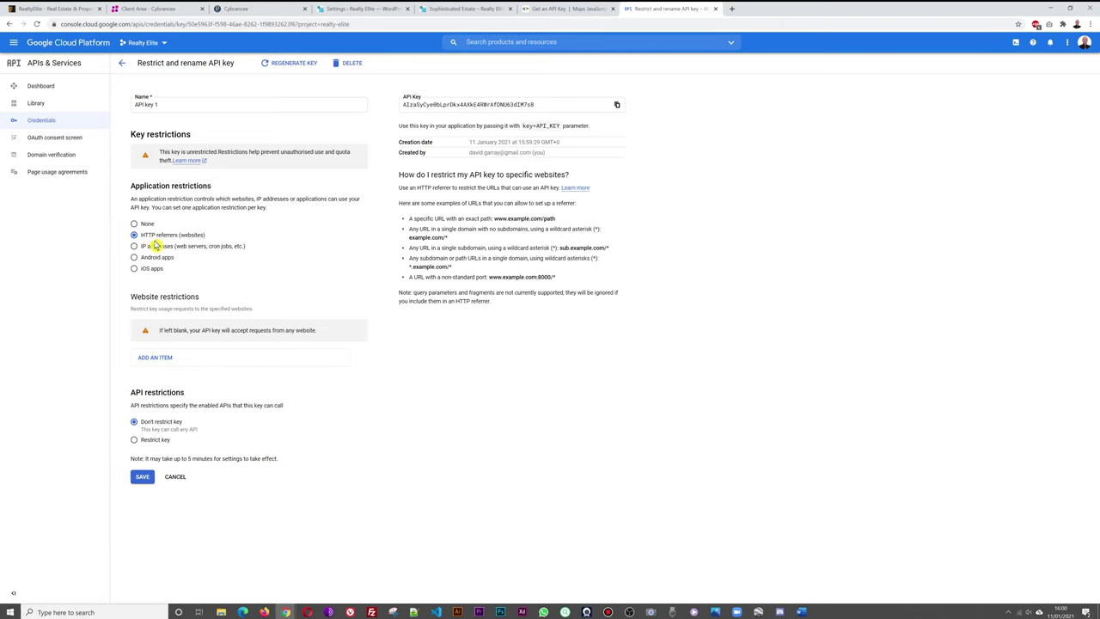
click(163, 361)
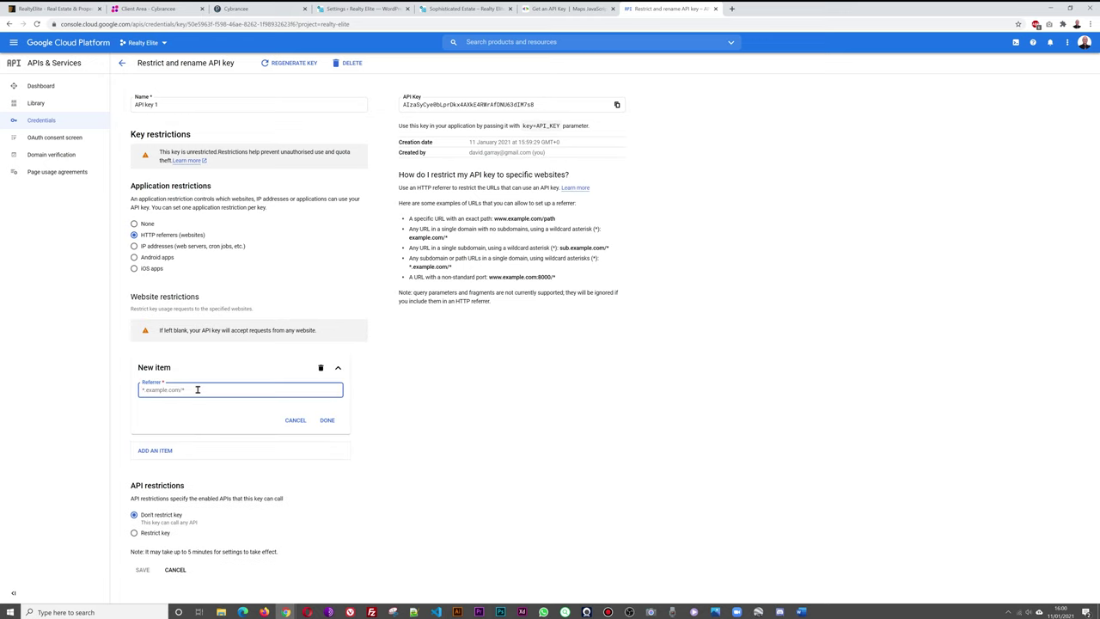
text(*)
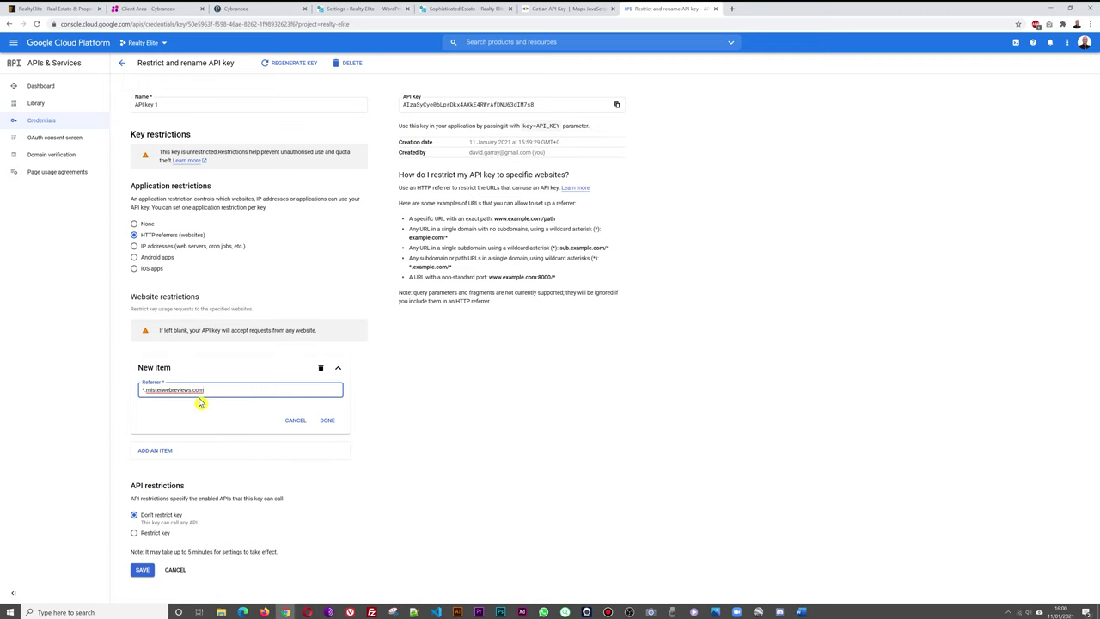
click(327, 421)
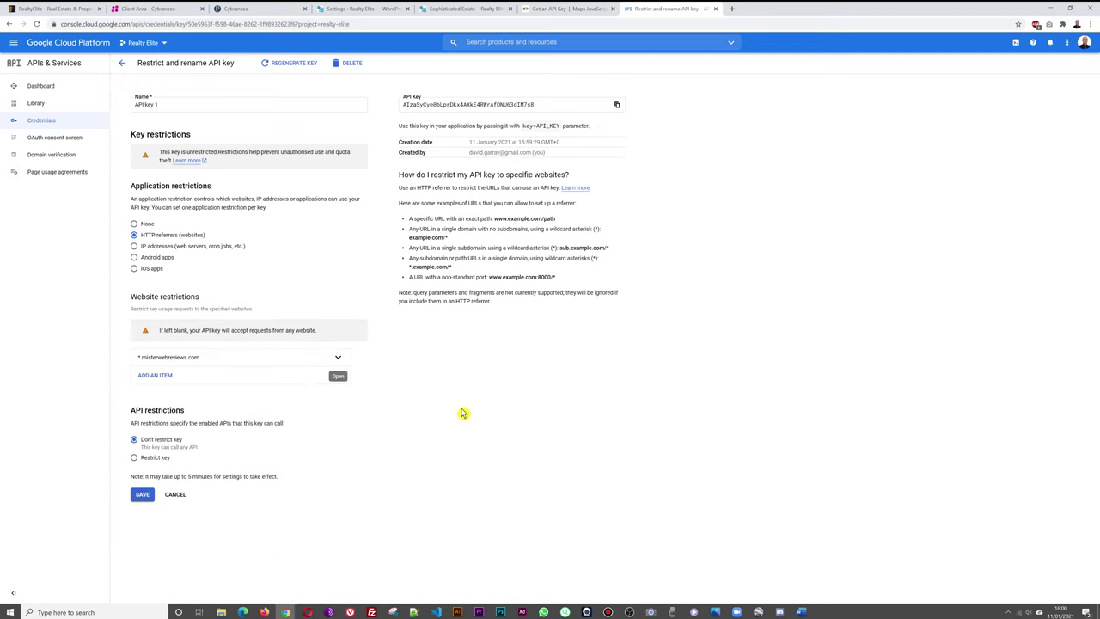
Zoom the browser page to 125%.
click(1090, 24)
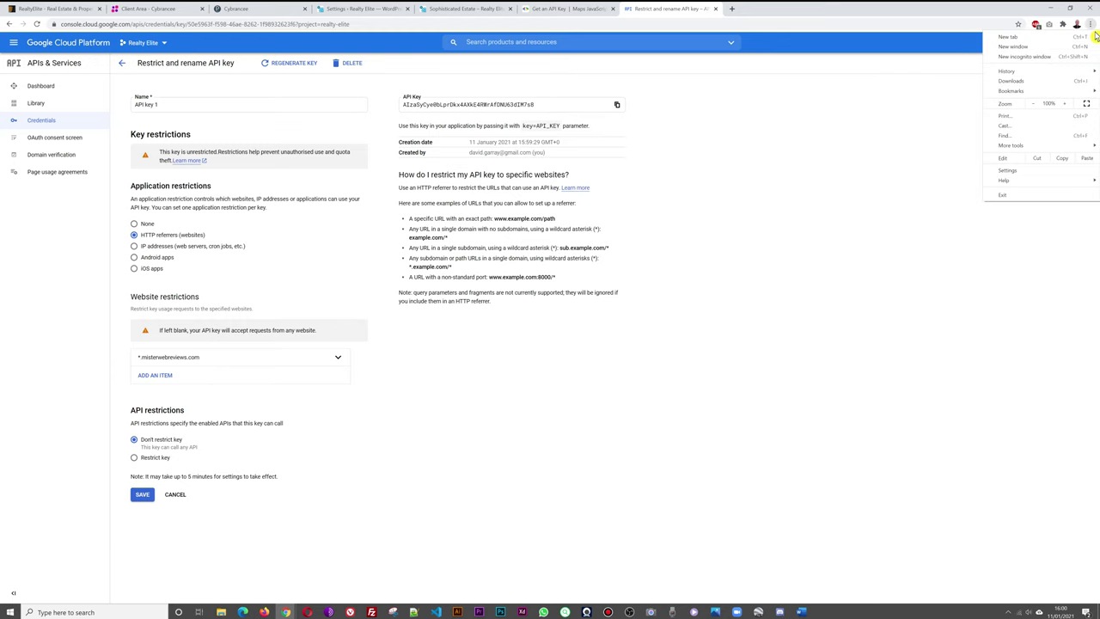
click(1065, 104)
click(1065, 104)
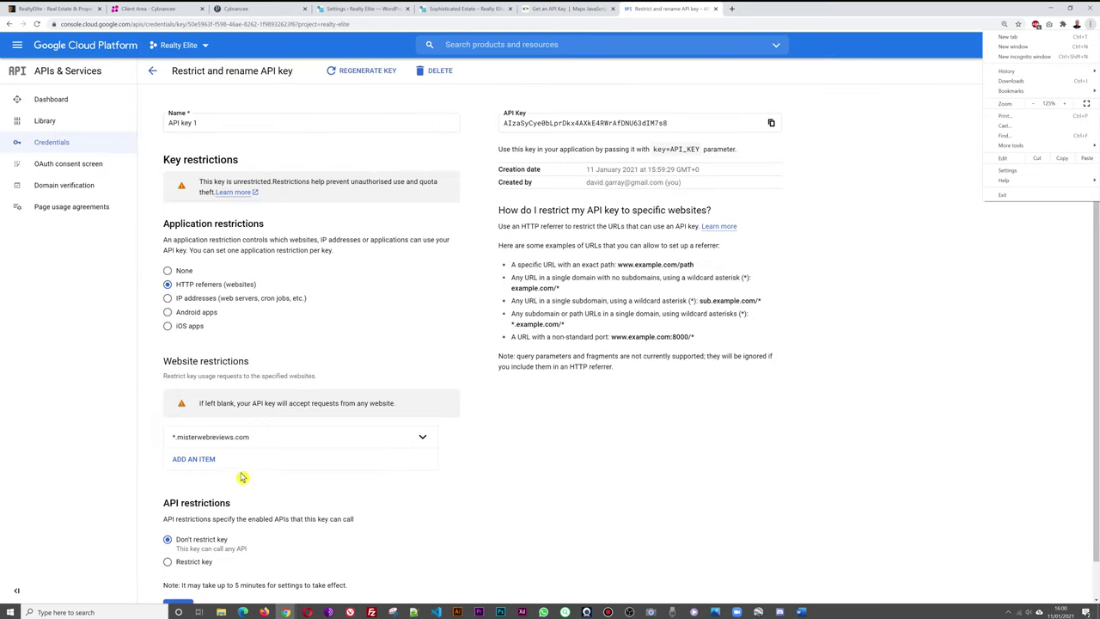
click(214, 461)
Add *misterwebreviews.com/* as a second allowed referrer.
click(212, 460)
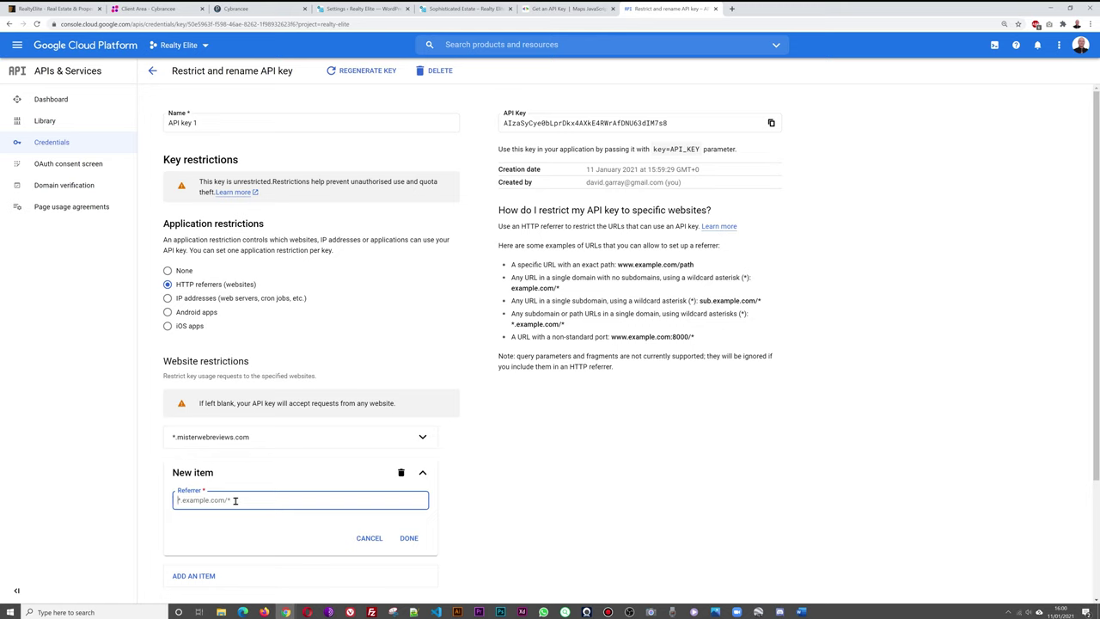
text(*)
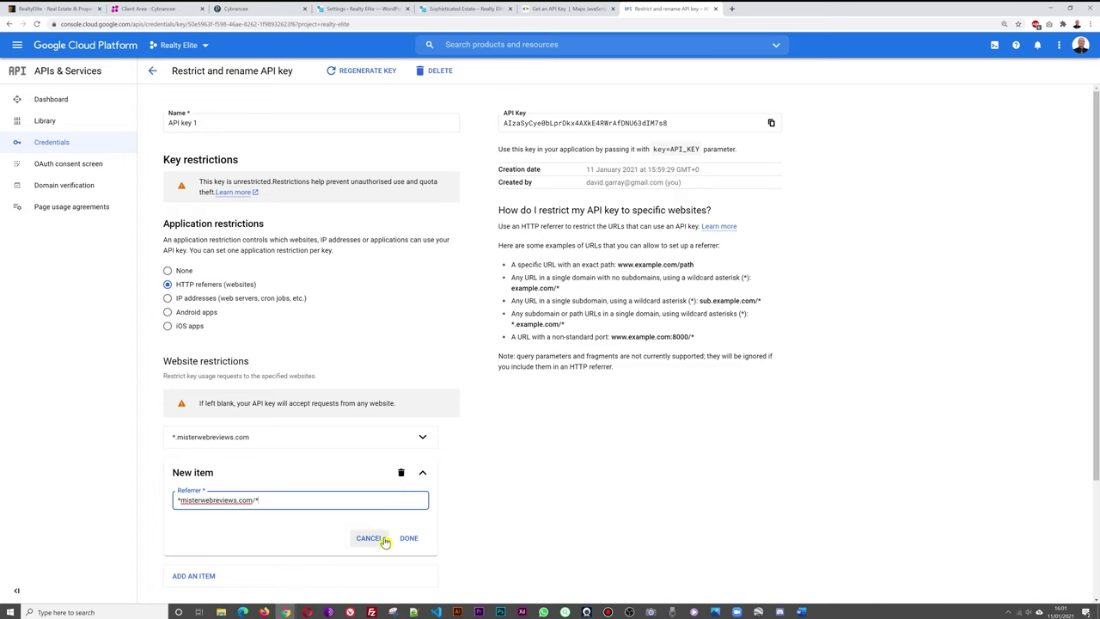
click(412, 539)
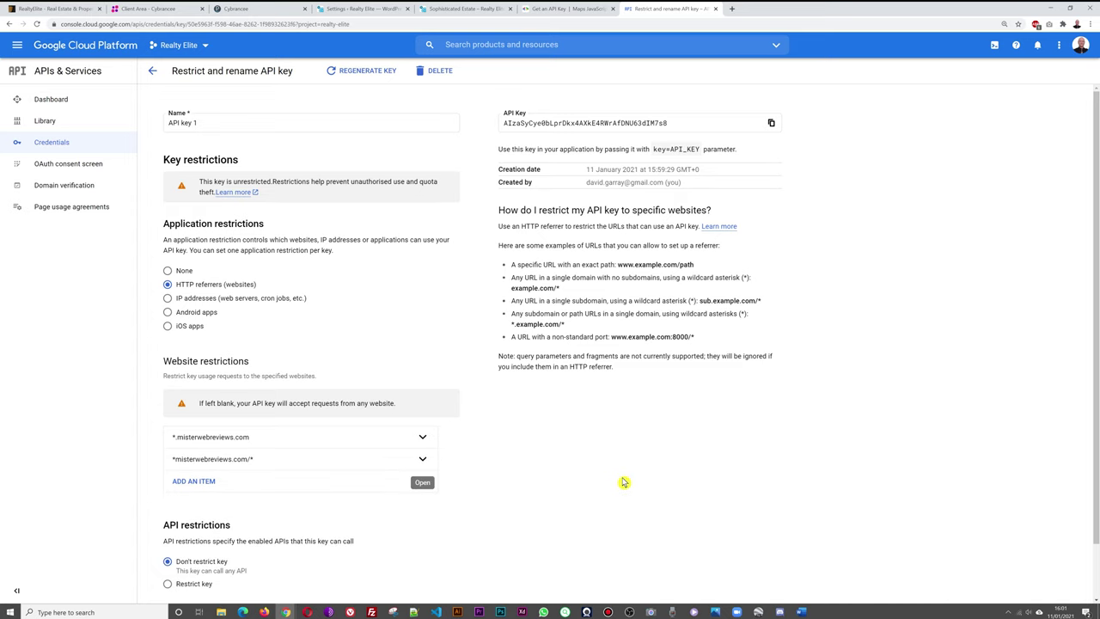
Set API key 1 to Restrict key, leave Select APIs empty, and save the restrictions.
scroll(627, 482, down, 1)
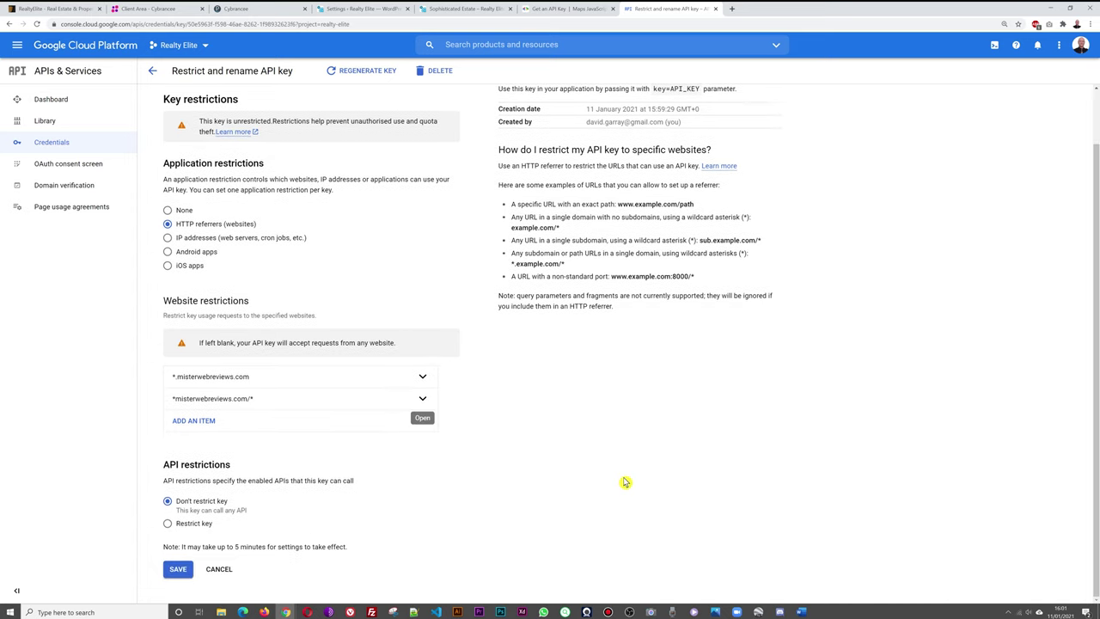
click(204, 526)
scroll(523, 439, down, 1)
scroll(523, 439, down, 1)
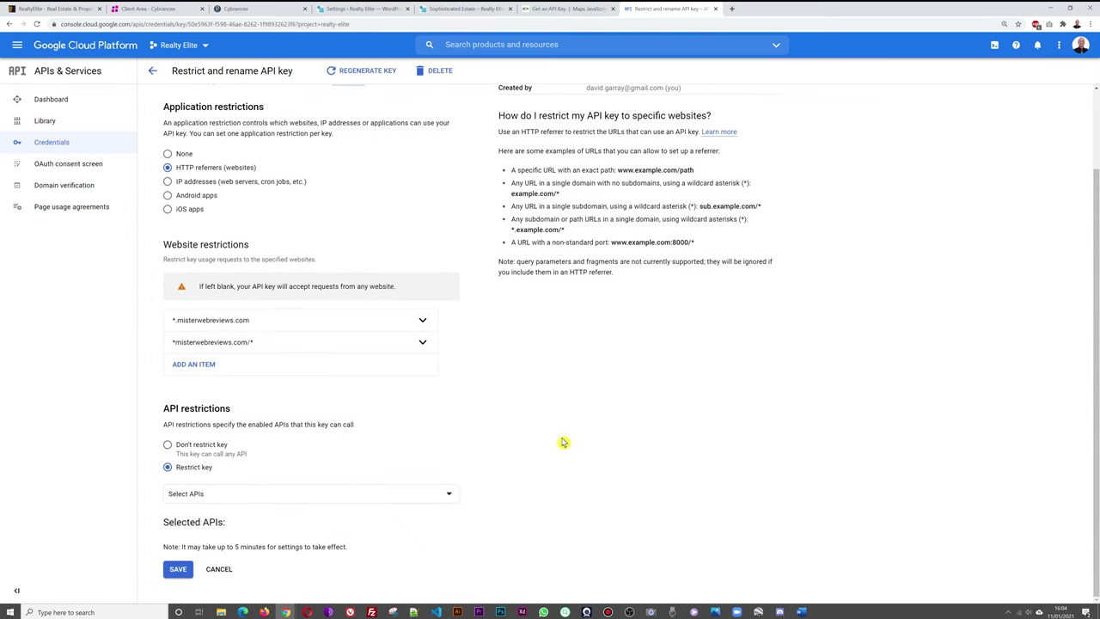
click(452, 493)
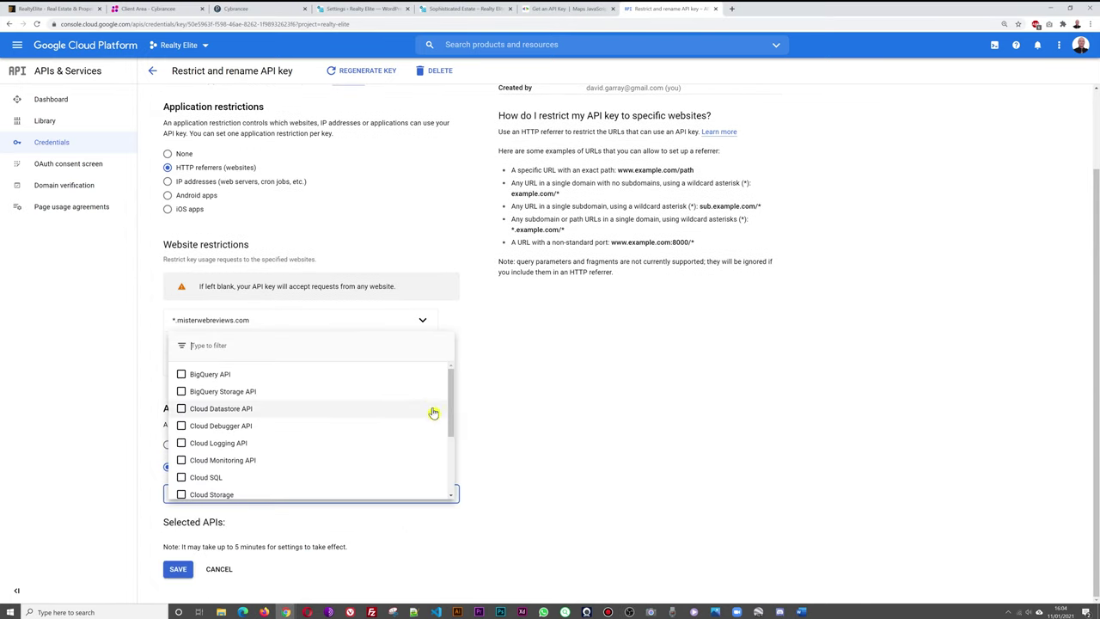
scroll(401, 400, down, 3)
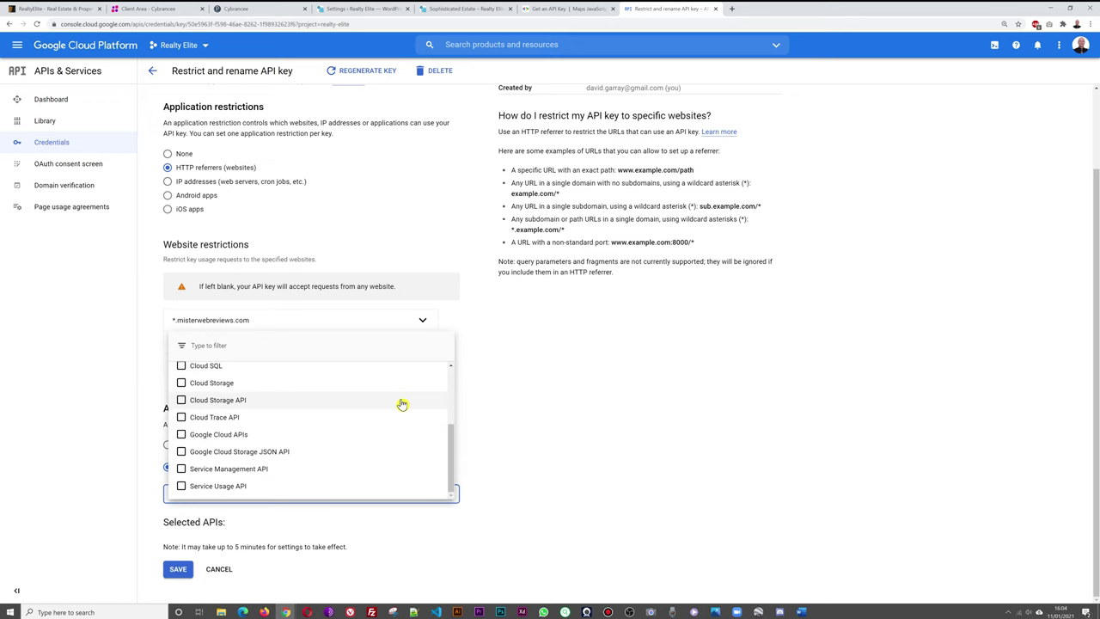
scroll(289, 422, up, 3)
scroll(289, 422, down, 3)
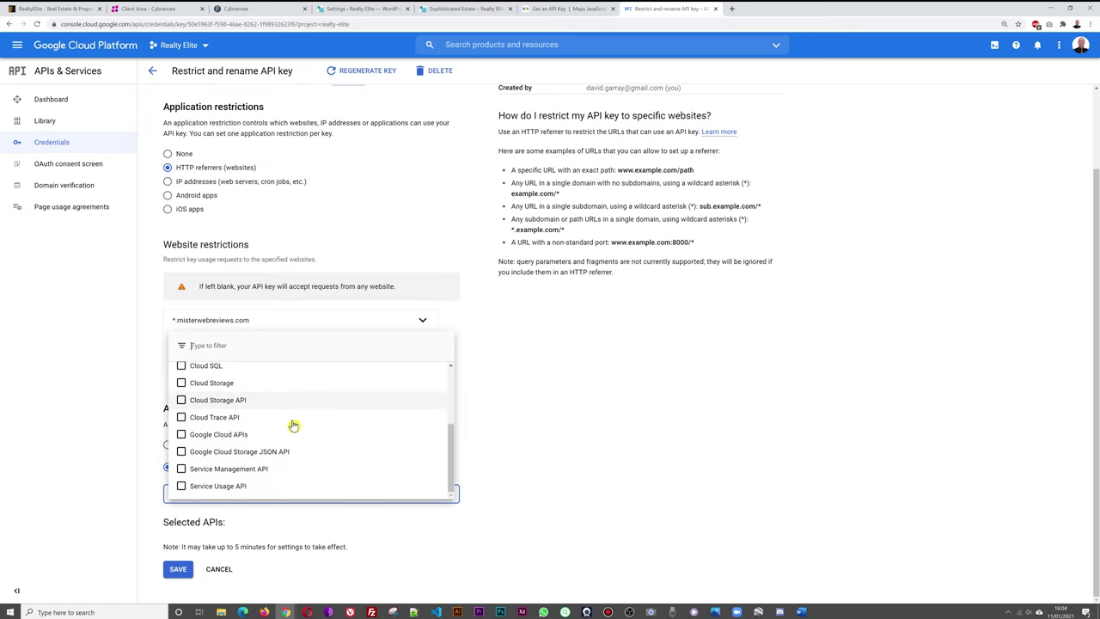
click(536, 427)
click(178, 569)
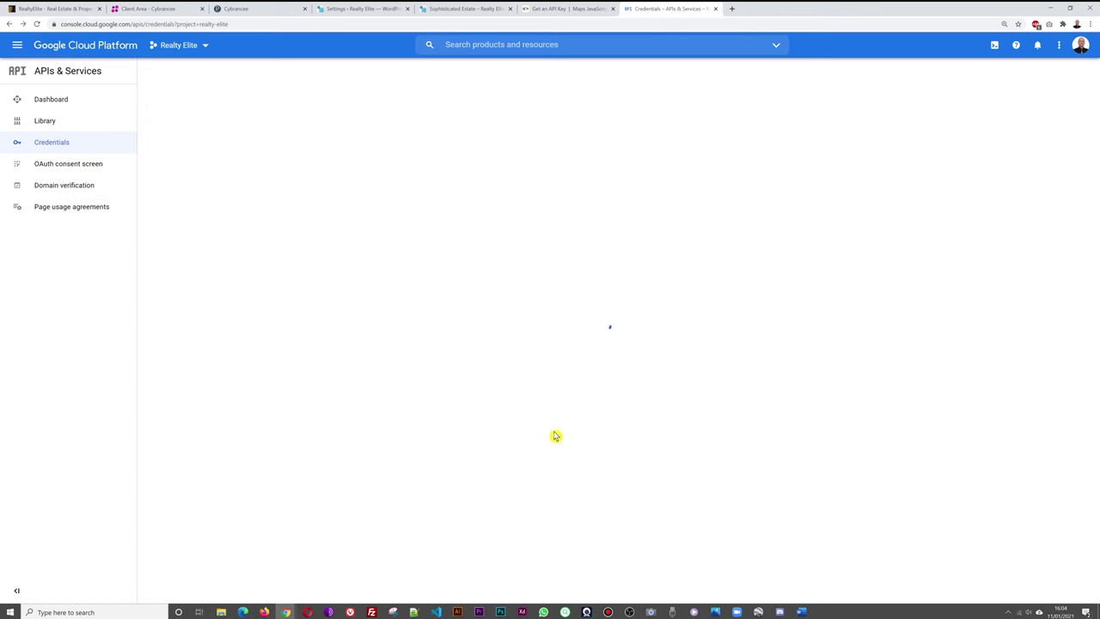
Search the API Library for 'maps'.
click(40, 99)
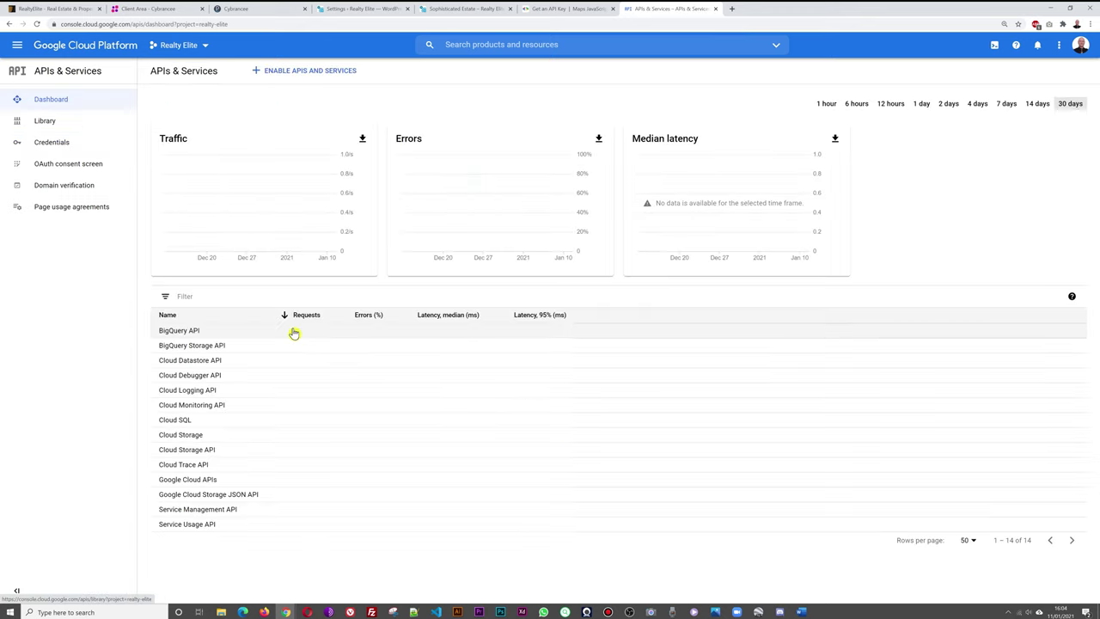
click(302, 76)
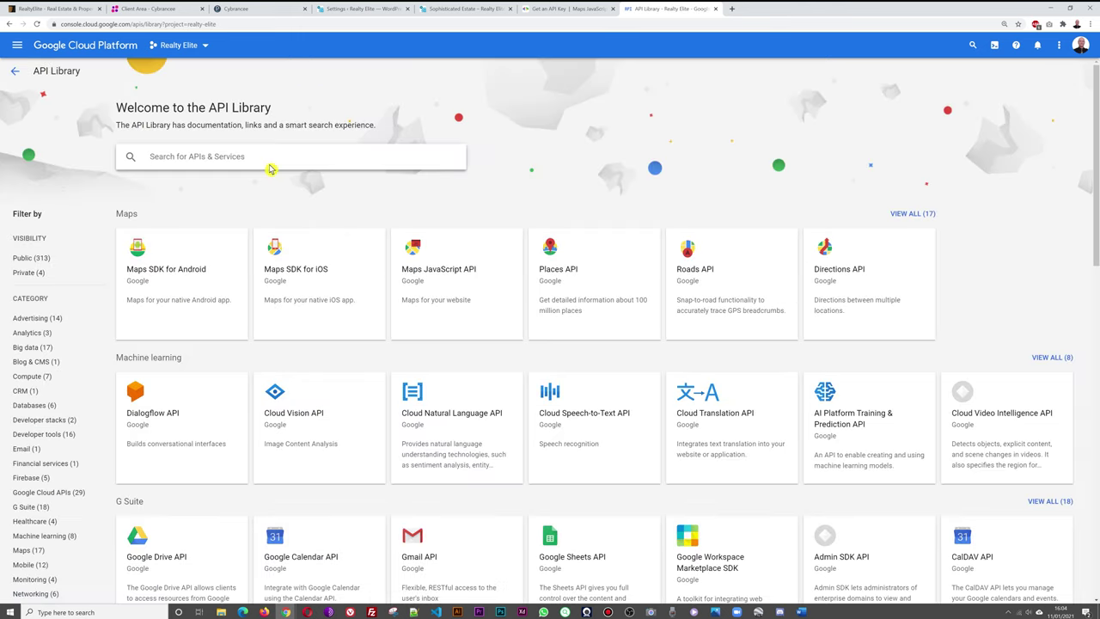
click(269, 165)
text(maps)
key(Return)
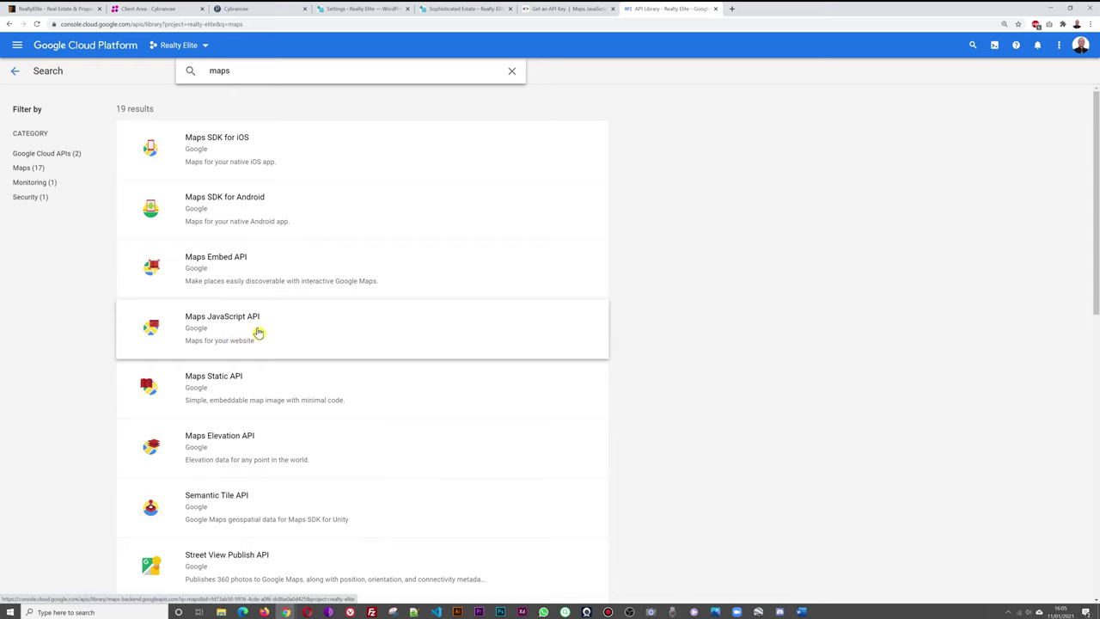
Enable the Maps JavaScript API and view its compatible credentials.
click(259, 332)
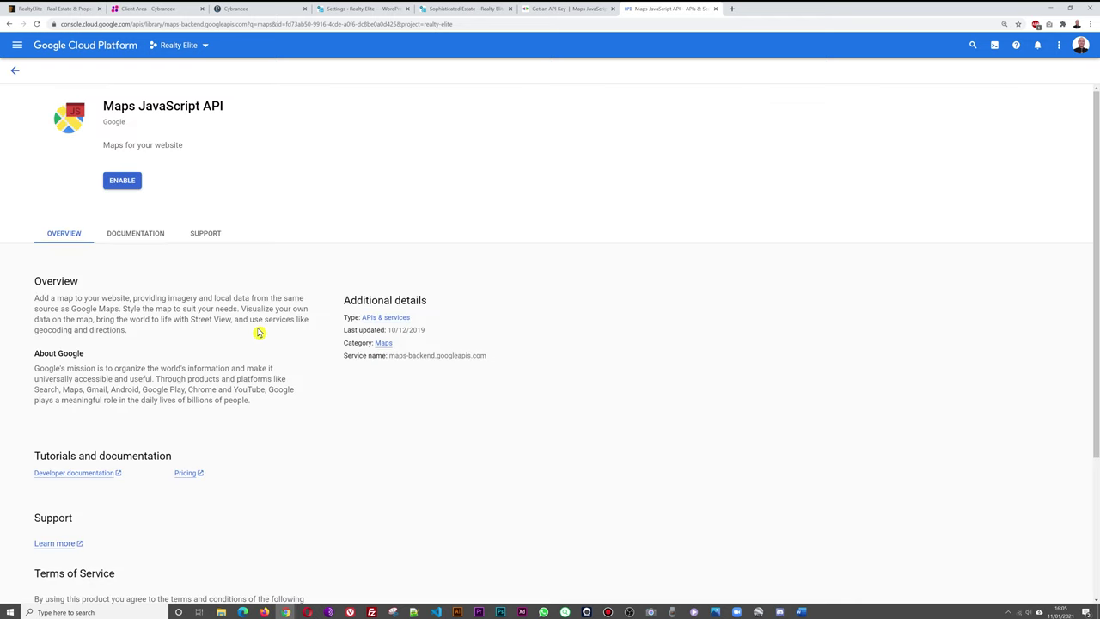
click(122, 181)
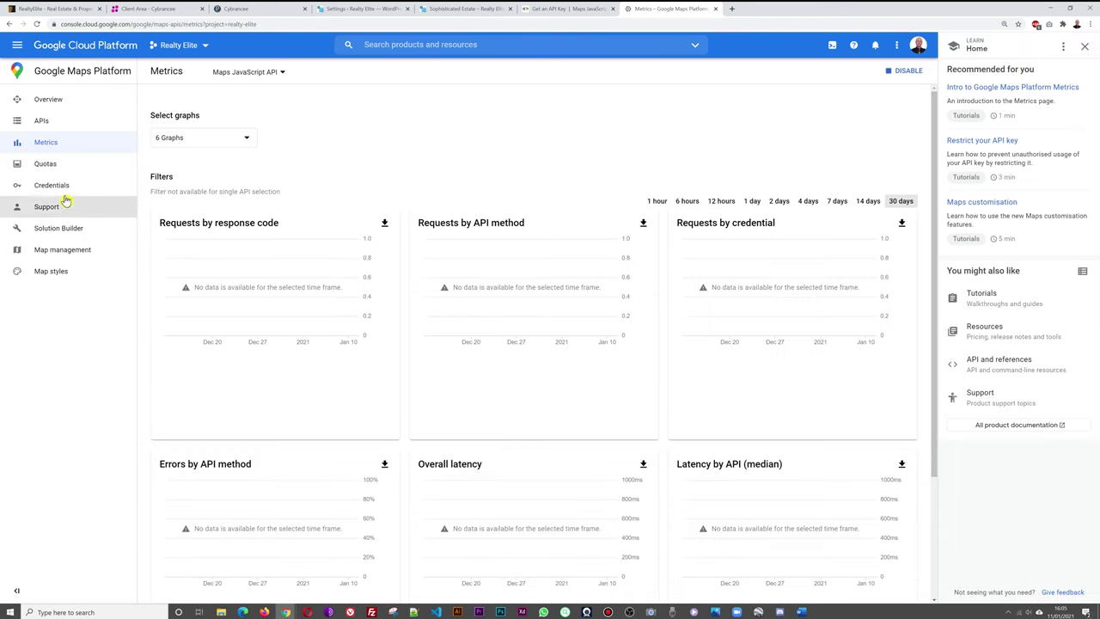
click(53, 184)
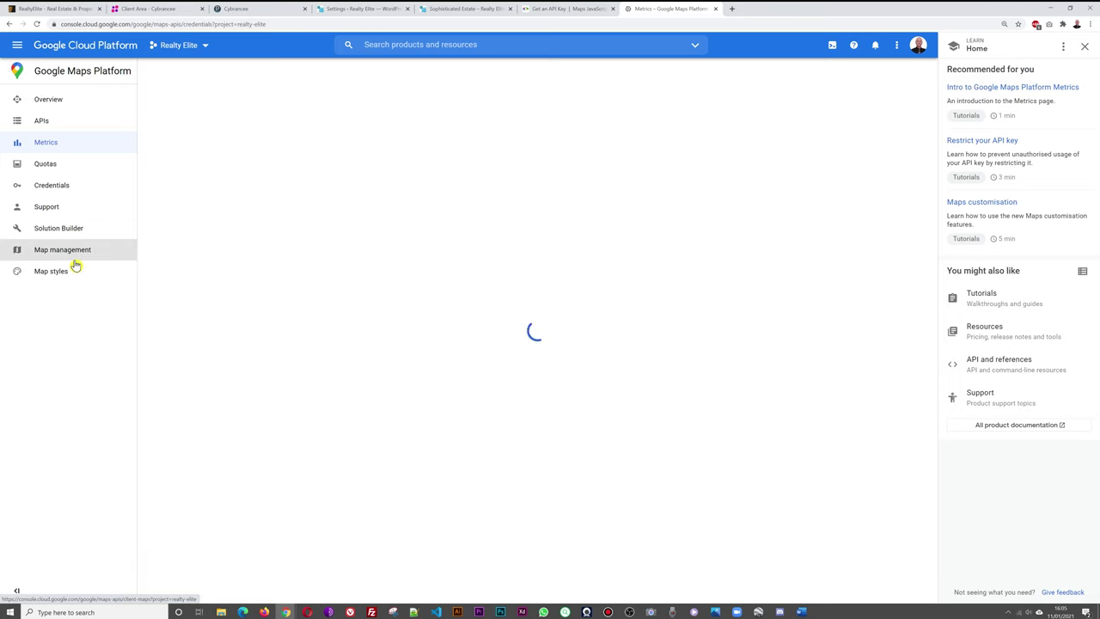
Edit API key 1 to allow only the Maps JavaScript API, and confirm saving it.
click(874, 239)
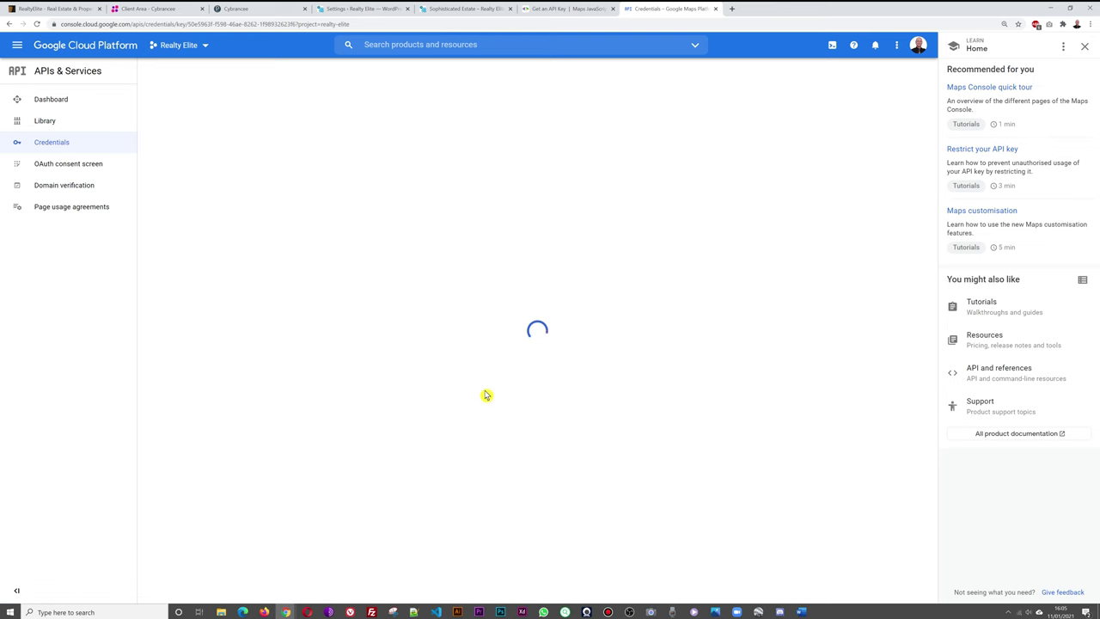
scroll(550, 426, down, 1)
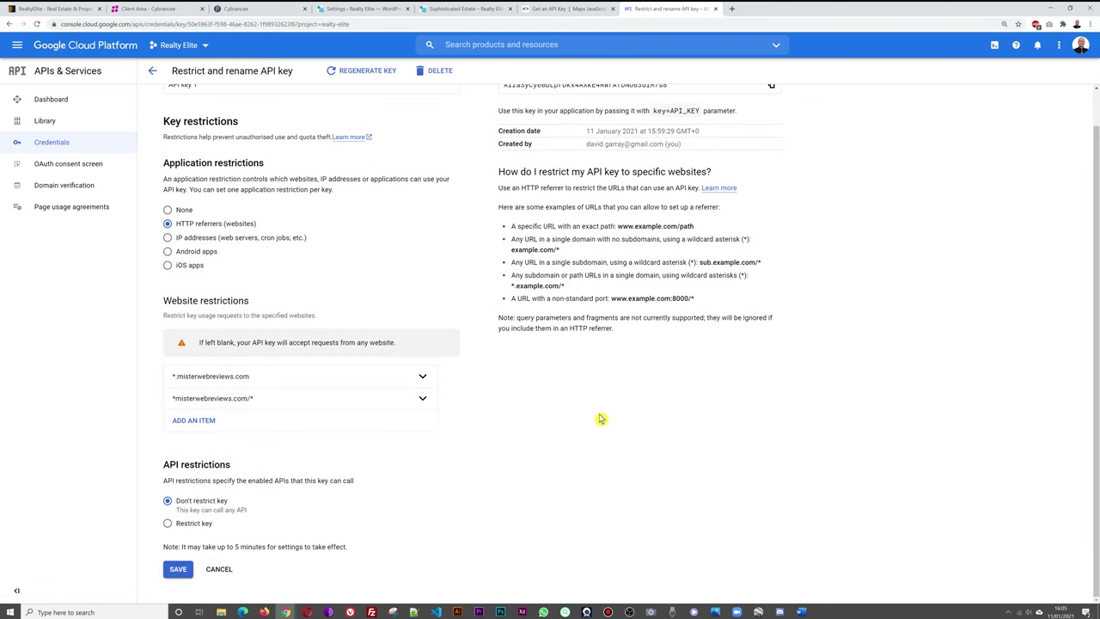
click(189, 524)
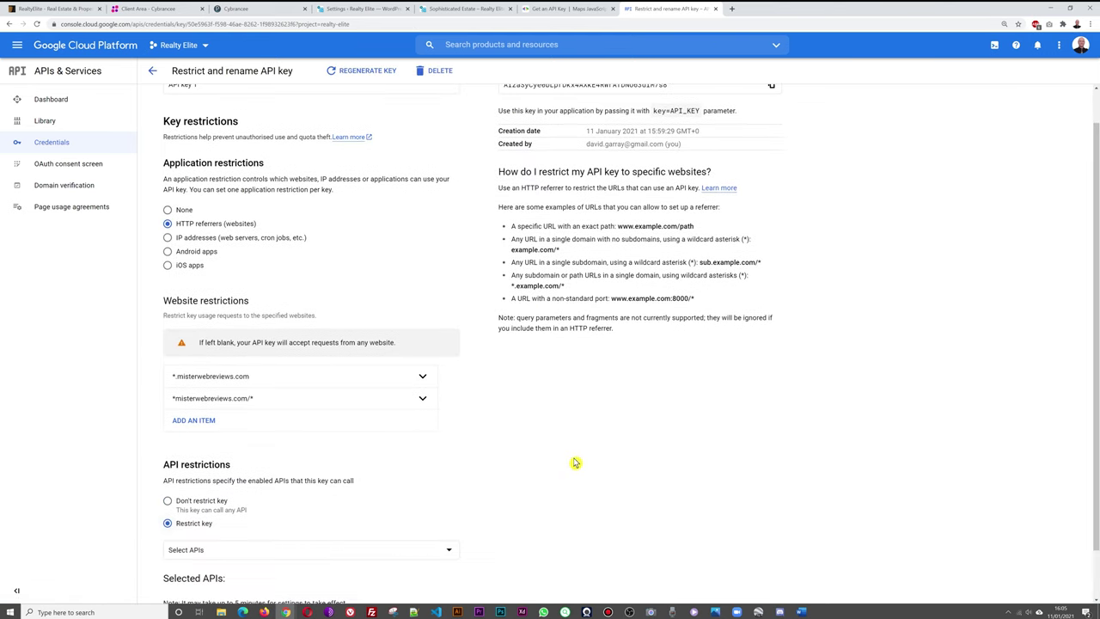
scroll(576, 463, down, 1)
click(451, 493)
scroll(416, 421, down, 3)
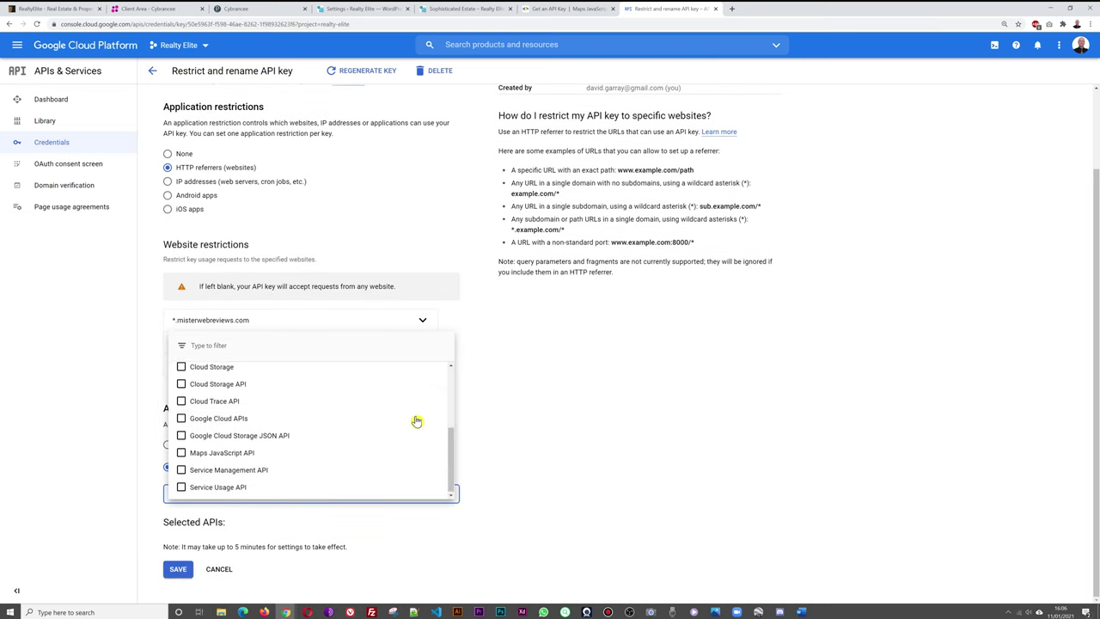
click(192, 455)
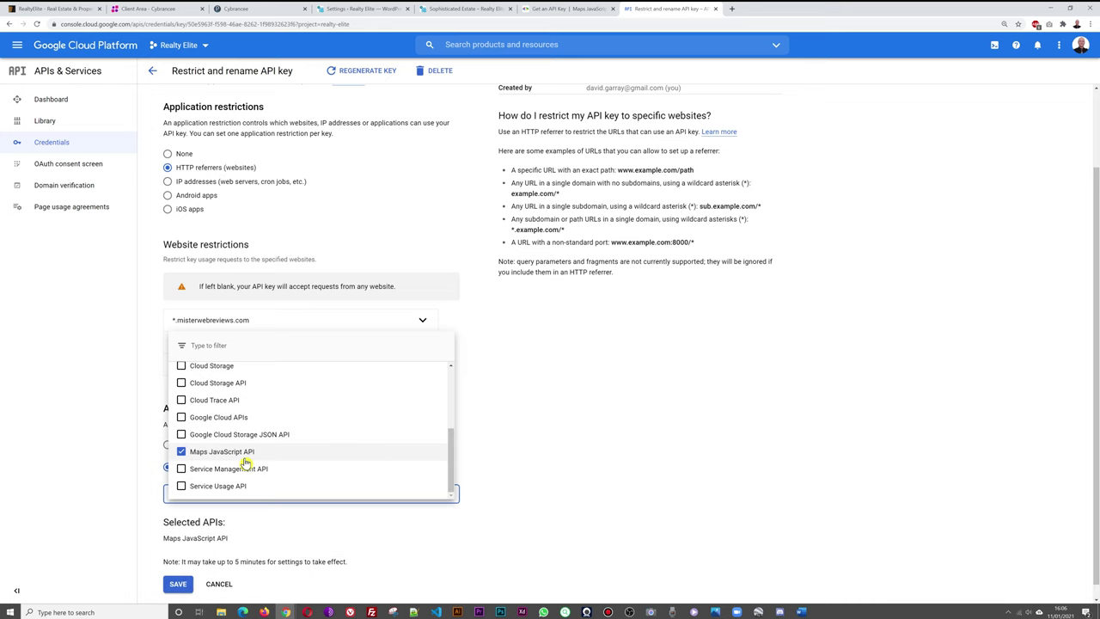
click(613, 452)
scroll(533, 481, down, 1)
click(181, 573)
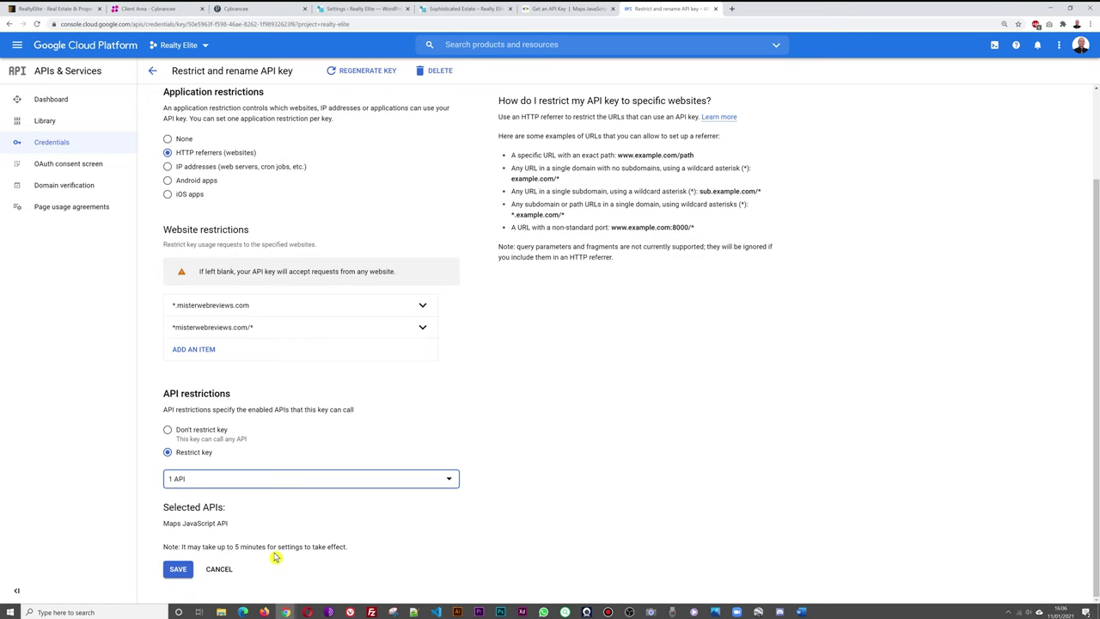
click(178, 572)
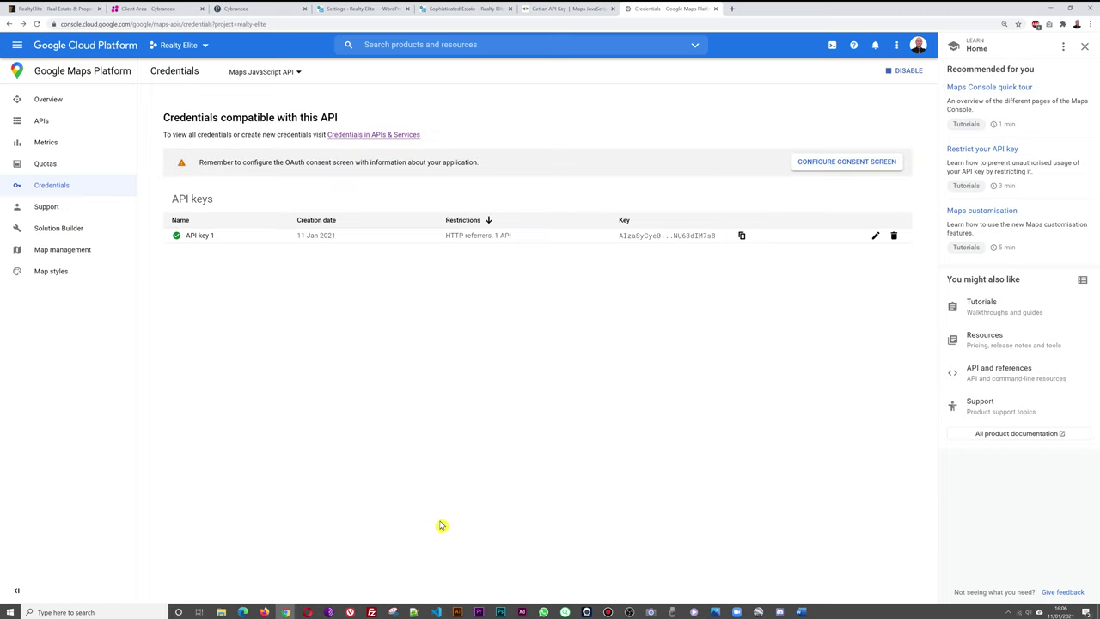
Paste copied API key 1 over the old Google Map API key and save the settings.
click(742, 236)
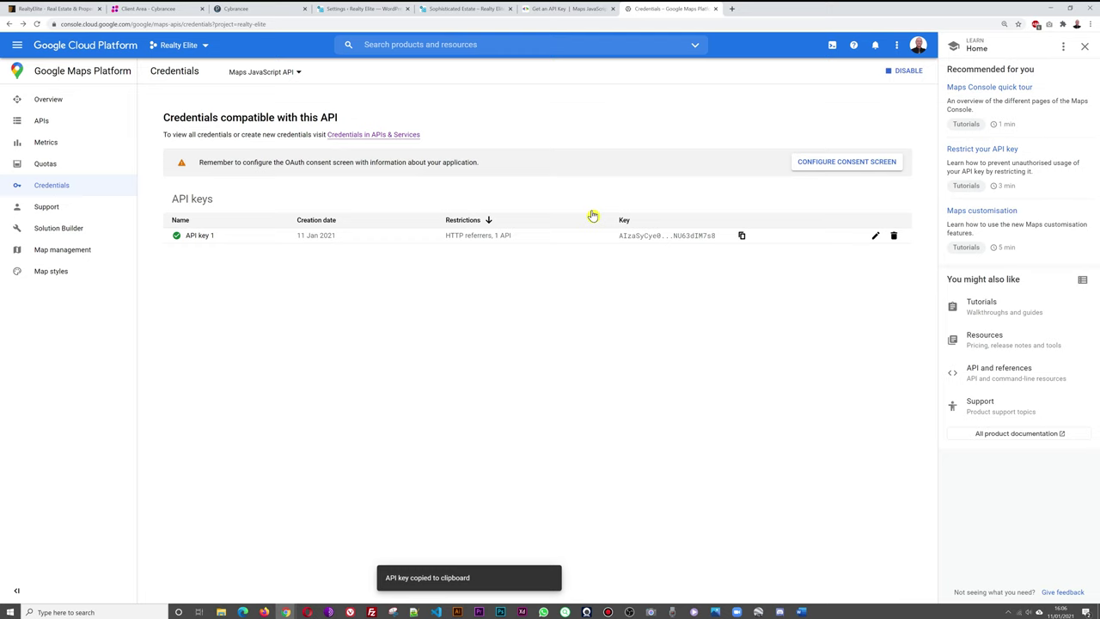
click(371, 10)
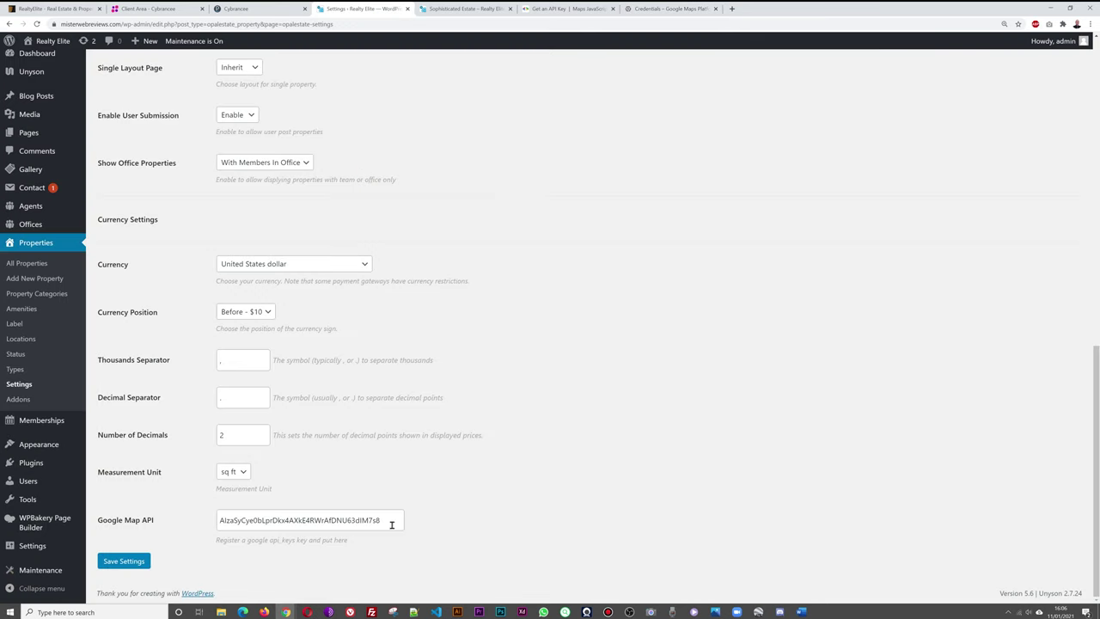
drag(391, 524, 201, 524)
key(ctrl+v)
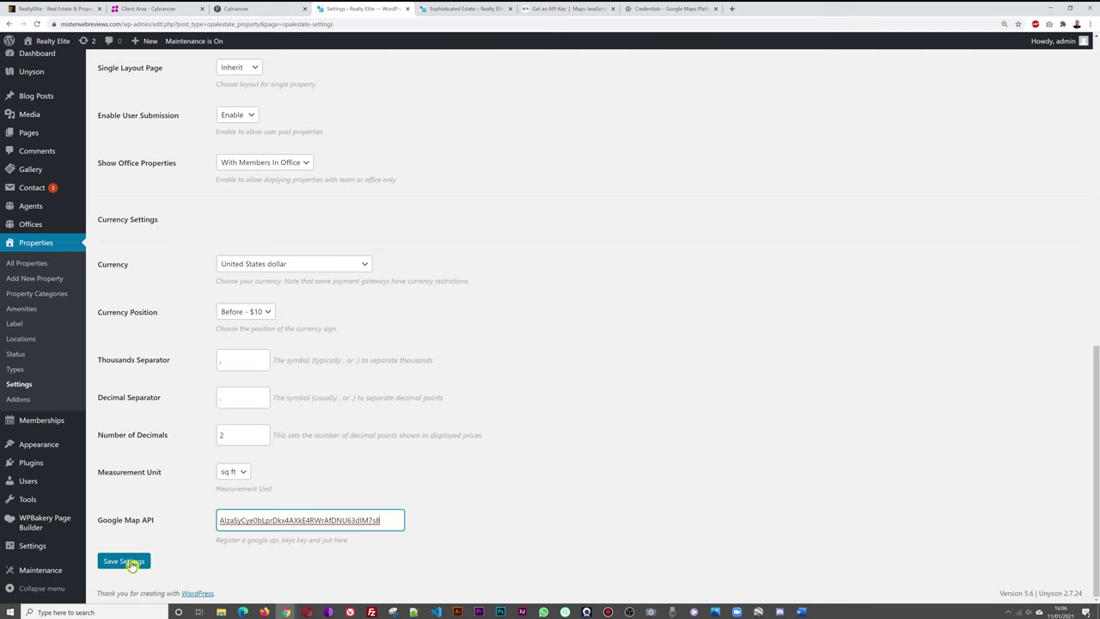
click(132, 566)
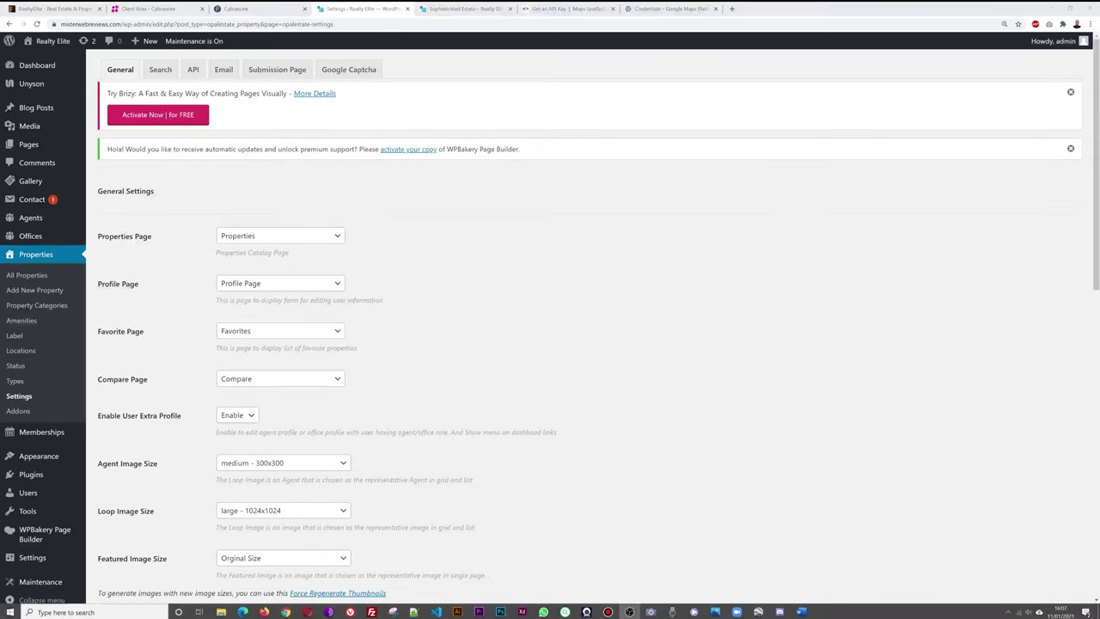
Check and reload the Sophisticated Estate property page to test its map.
click(456, 8)
click(31, 245)
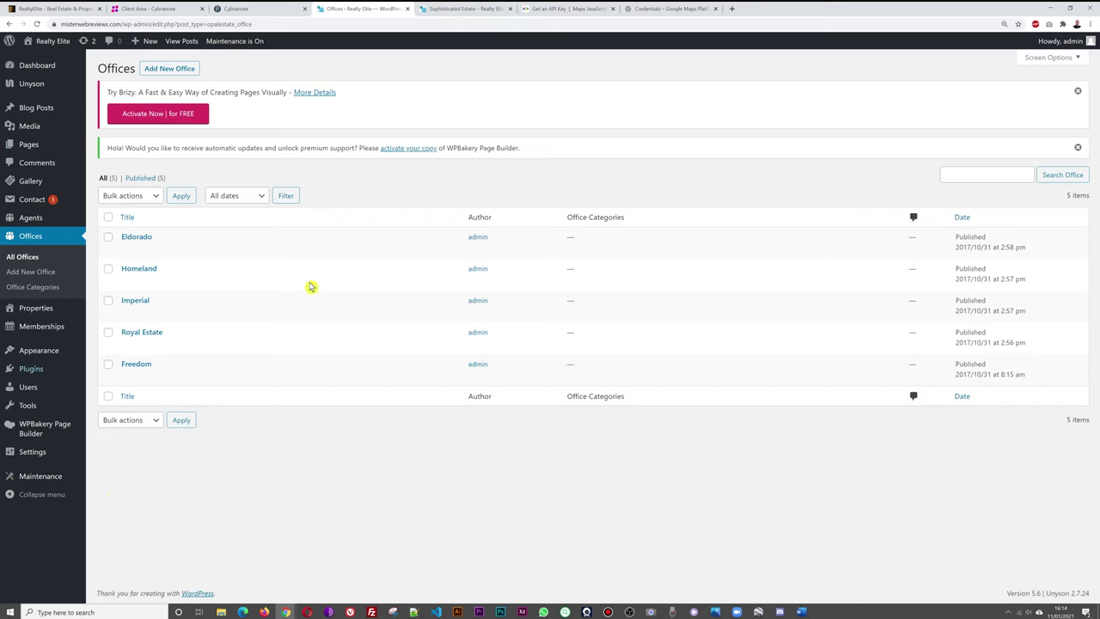
click(456, 10)
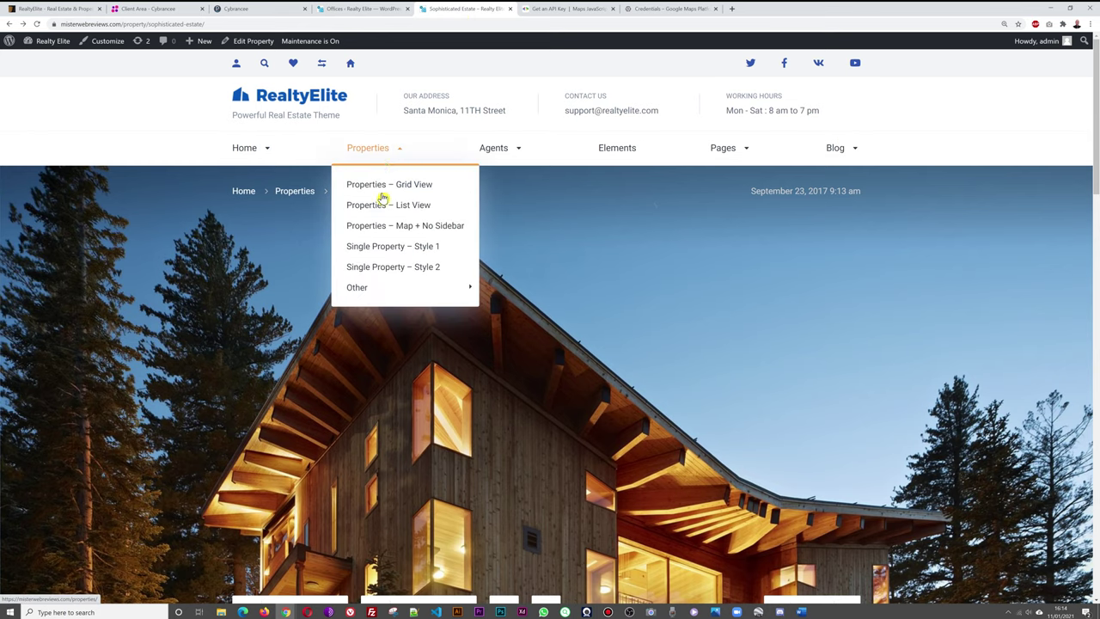
Open the site's Offices List from the Agents menu and scroll through the office cards.
mouse_move(372, 147)
mouse_move(504, 152)
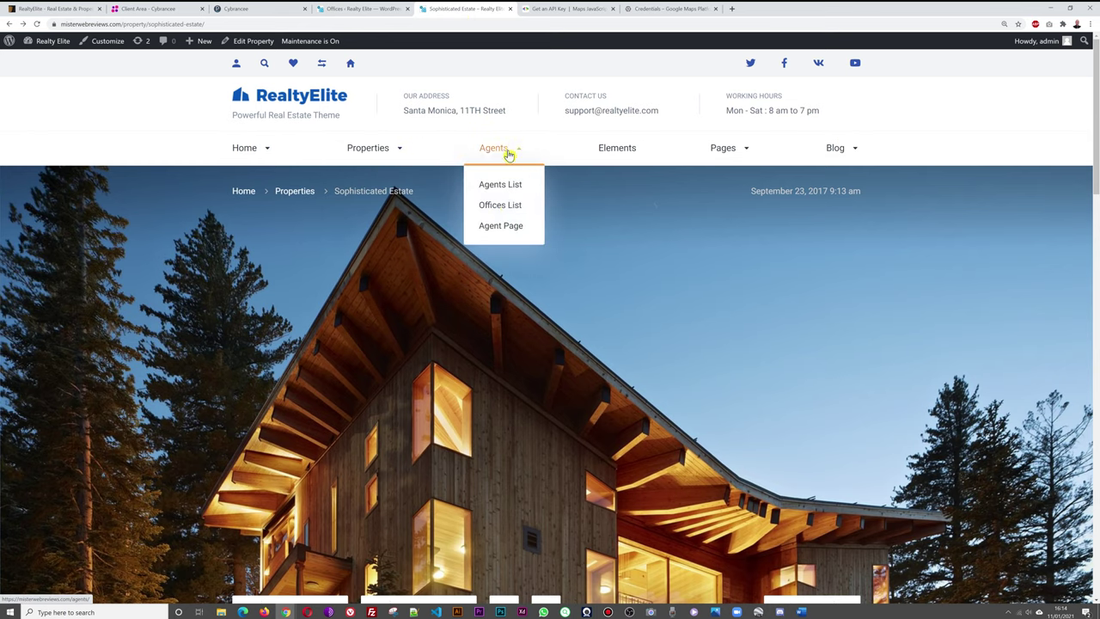
click(513, 210)
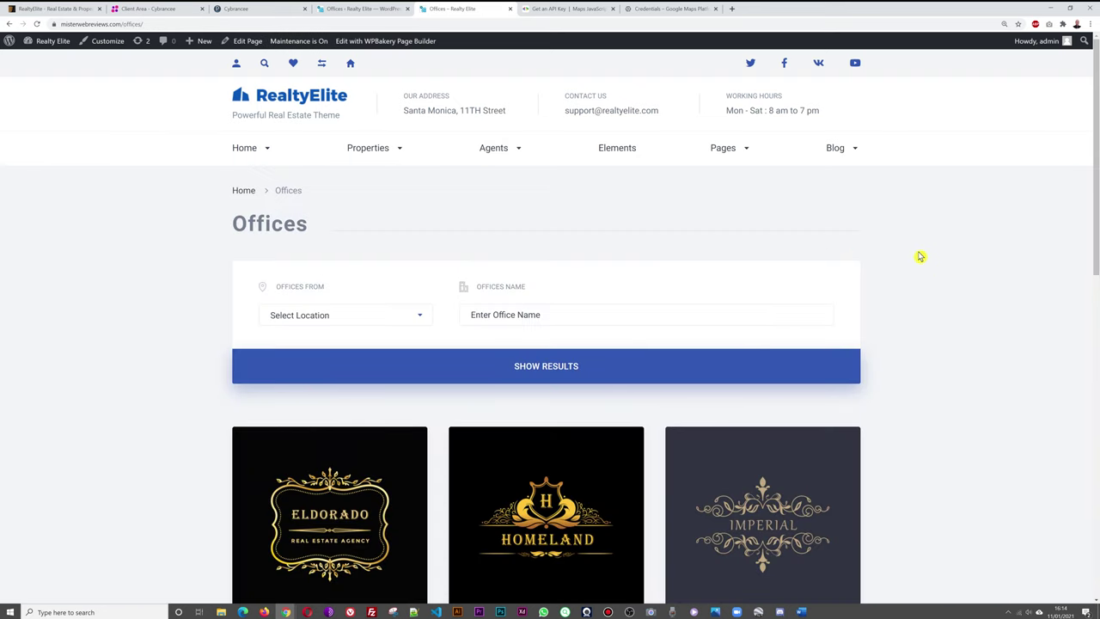
scroll(996, 246, down, 4)
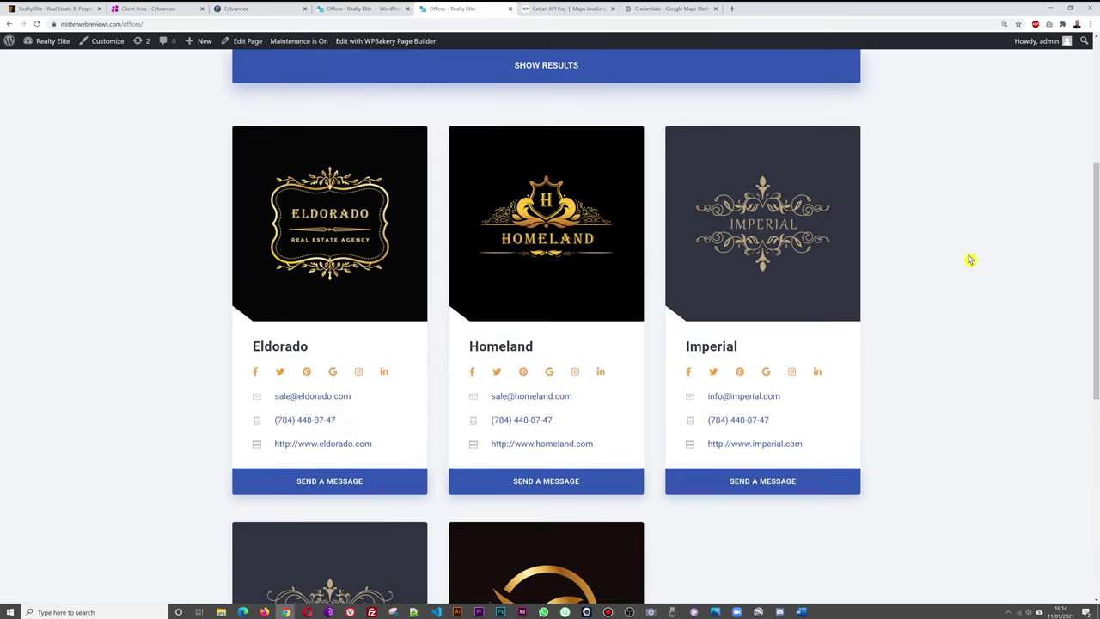
scroll(970, 258, down, 1)
scroll(978, 312, down, 1)
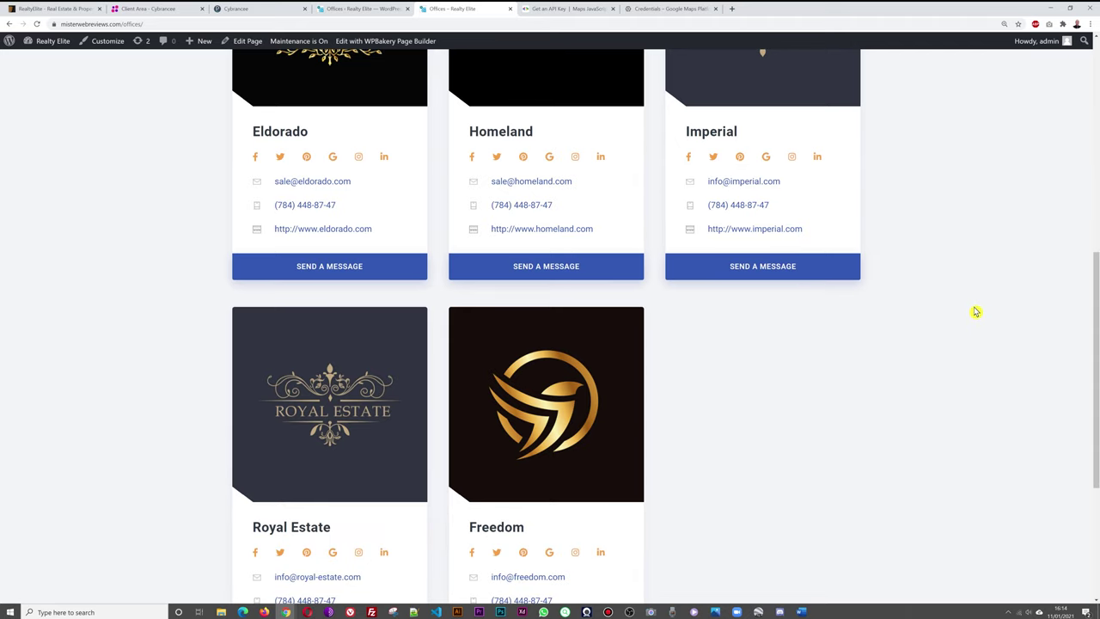
scroll(976, 311, down, 1)
scroll(982, 293, up, 5)
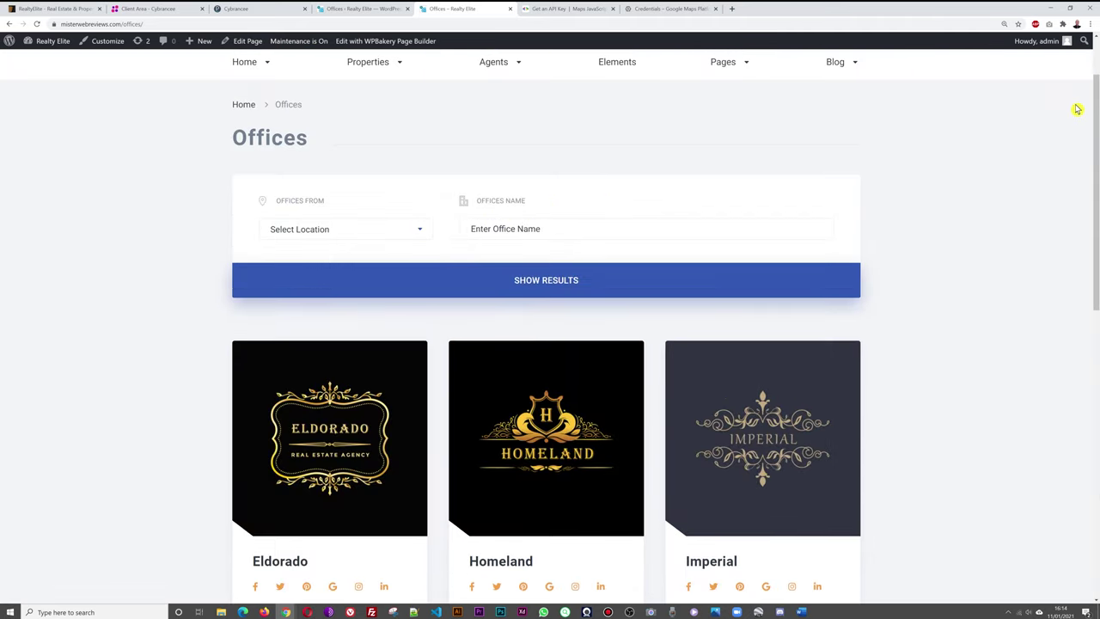
Try the Select Location filter without choosing a location, then return to the admin Offices list.
click(418, 230)
scroll(339, 337, down, 1)
scroll(344, 336, up, 2)
click(971, 254)
click(421, 232)
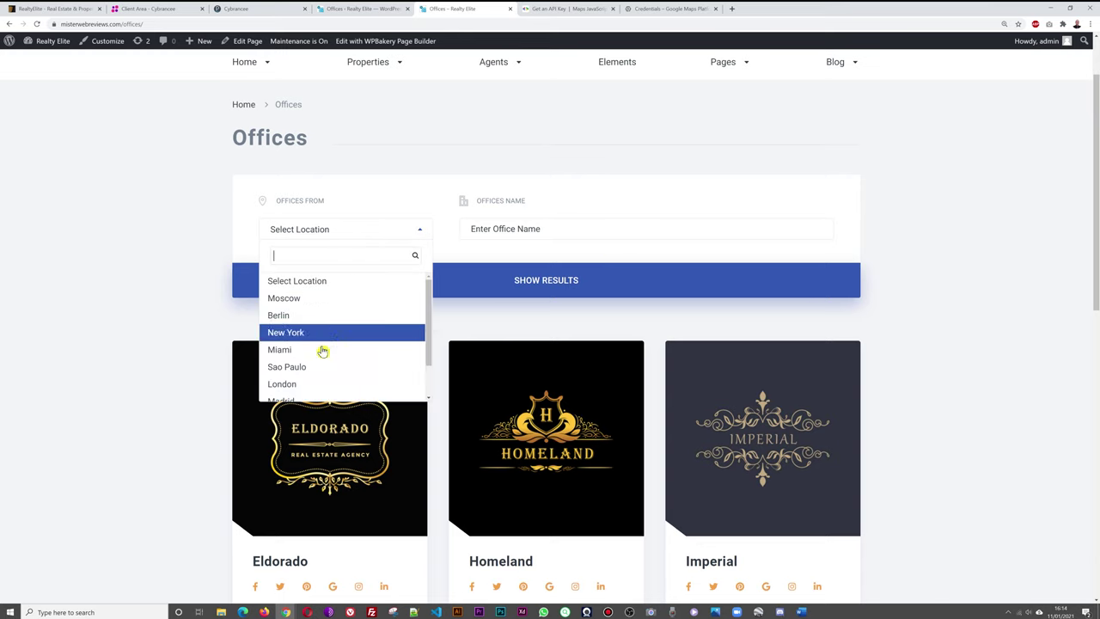
click(924, 269)
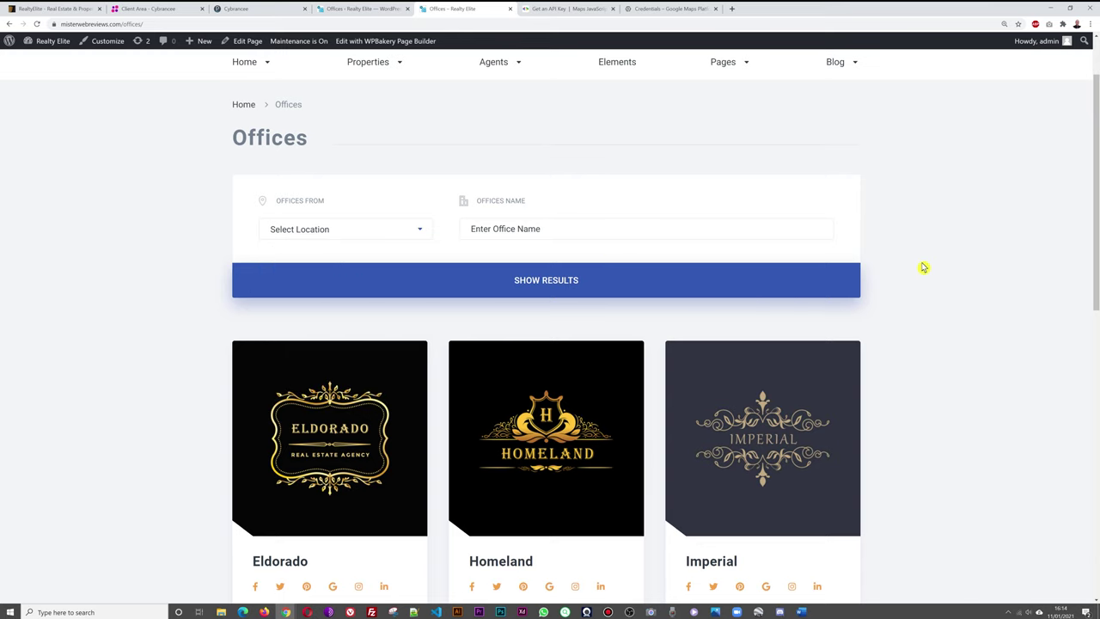
key(ctrl+shift+Tab)
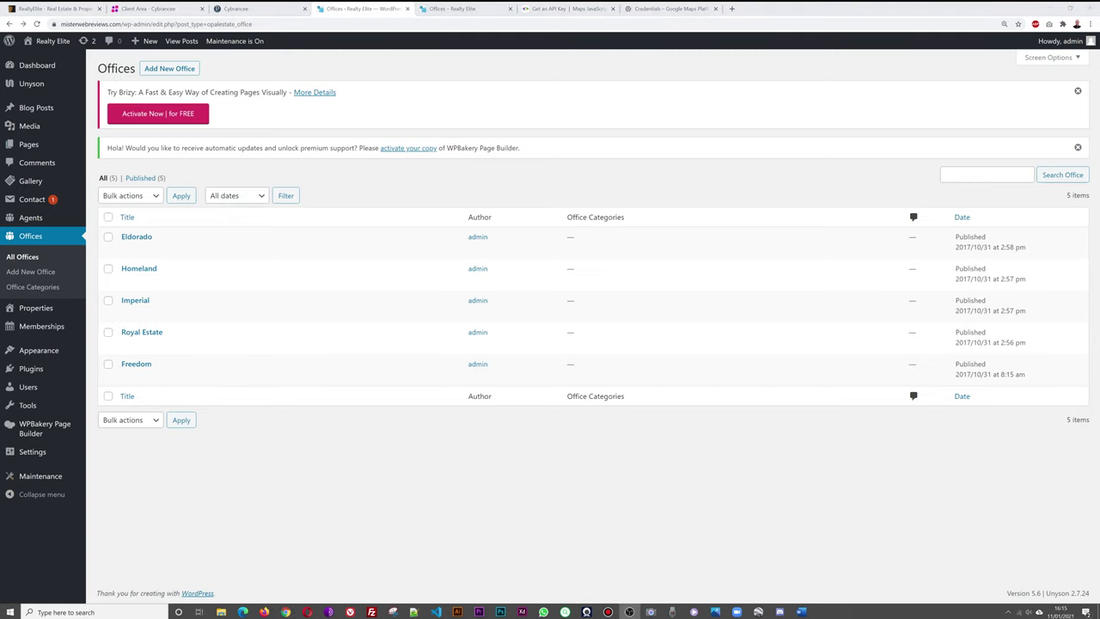
Open the admin Agents list, then the site's Agents List page, and scroll its agent cards.
click(37, 221)
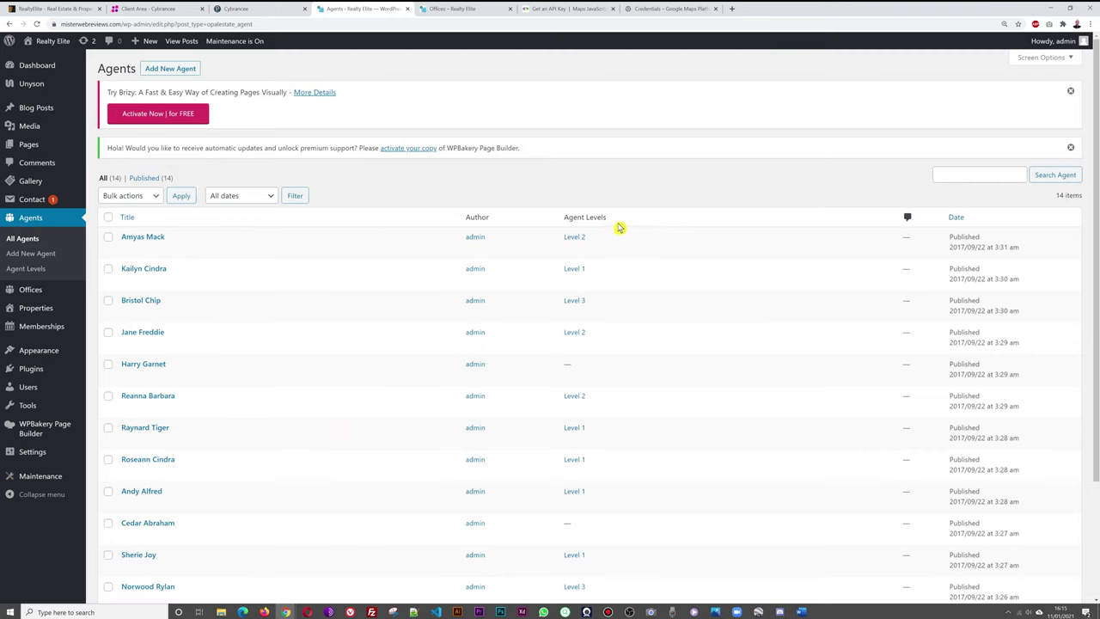
click(481, 10)
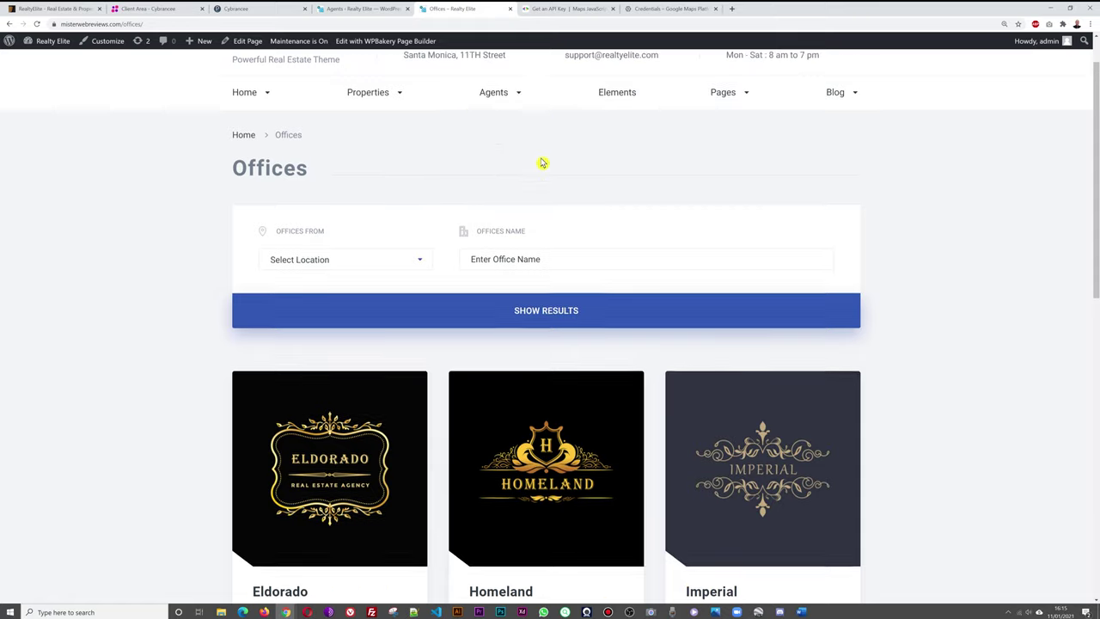
scroll(542, 163, up, 1)
mouse_move(511, 155)
click(515, 185)
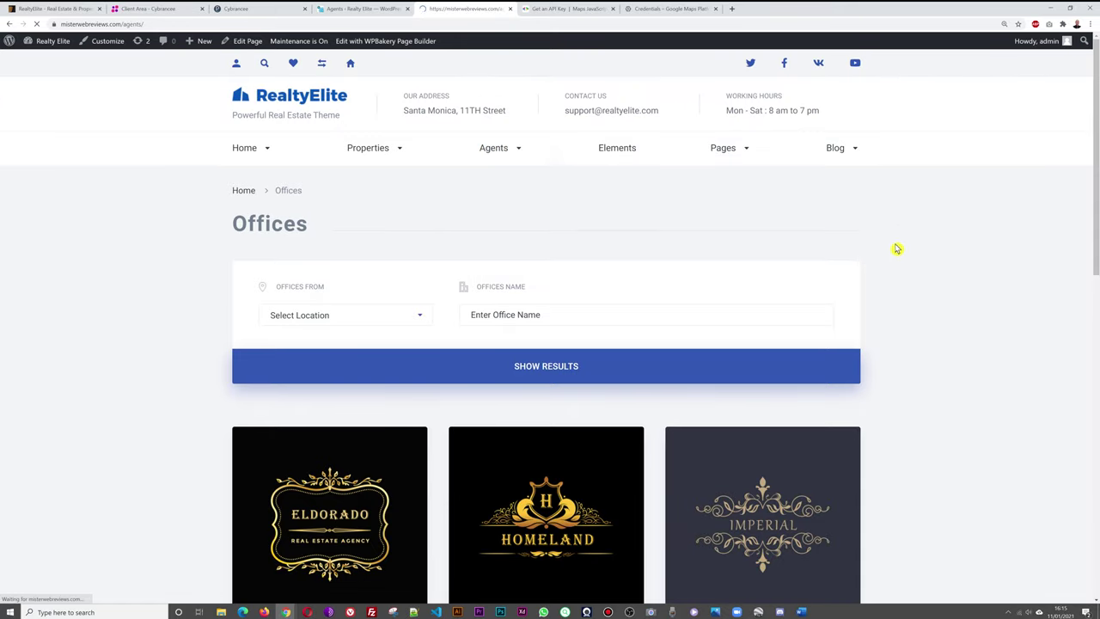
scroll(980, 244, down, 3)
scroll(981, 246, down, 4)
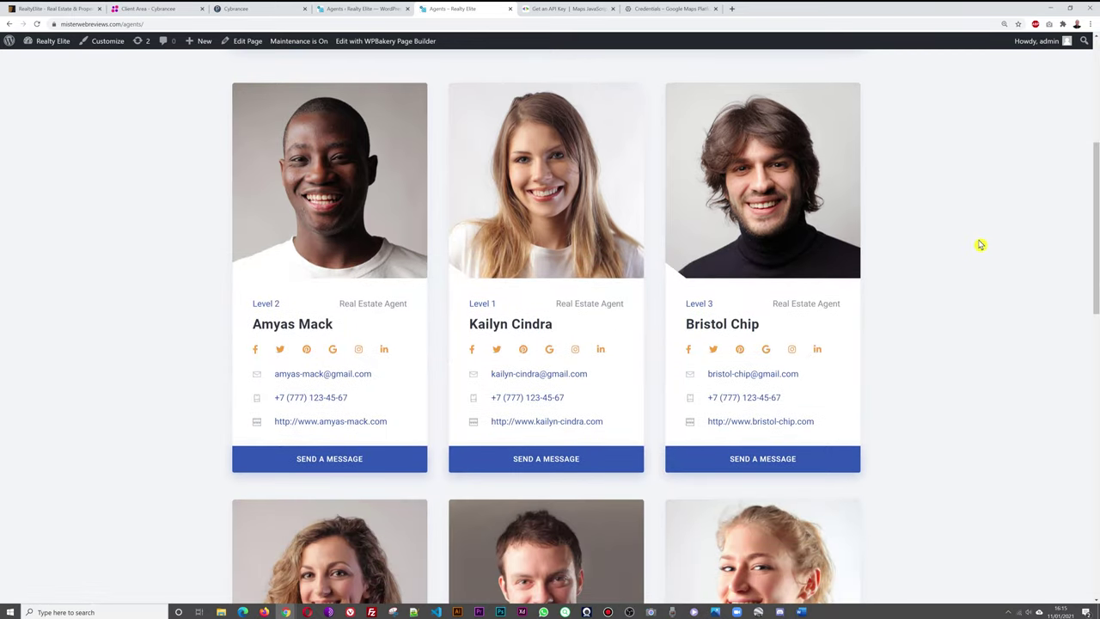
scroll(979, 244, down, 8)
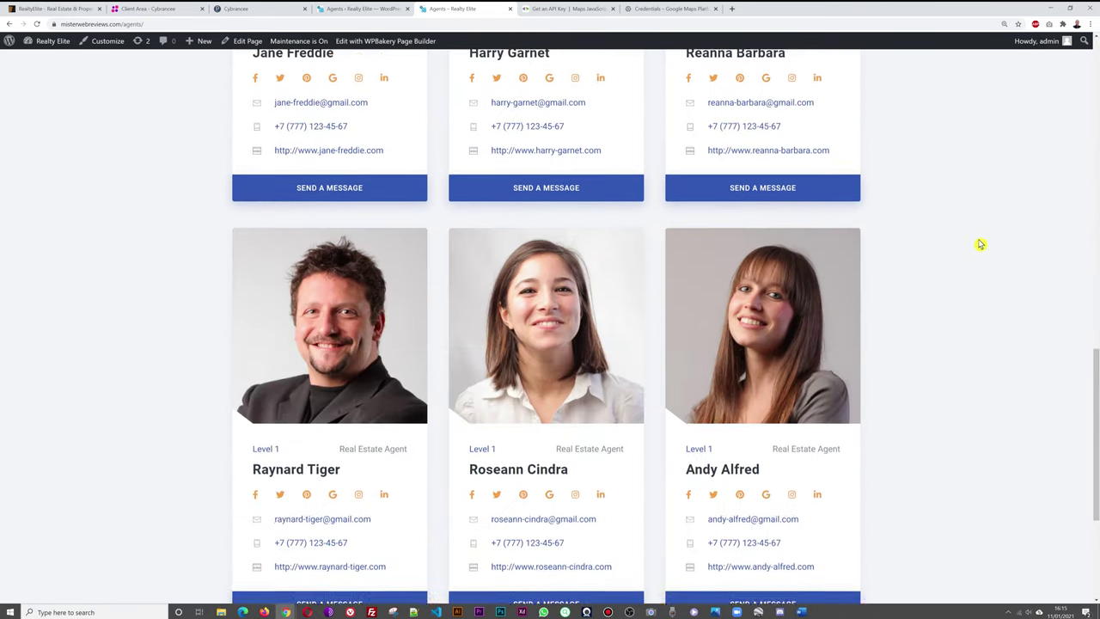
scroll(980, 245, up, 15)
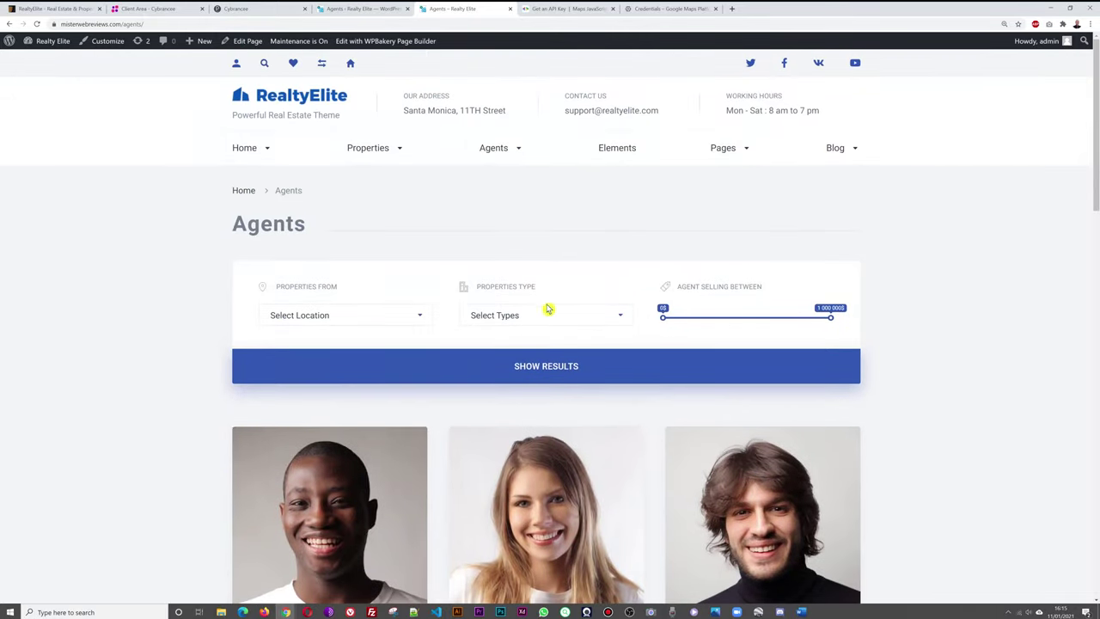
Check the Location and property Types filters without changing them.
click(416, 315)
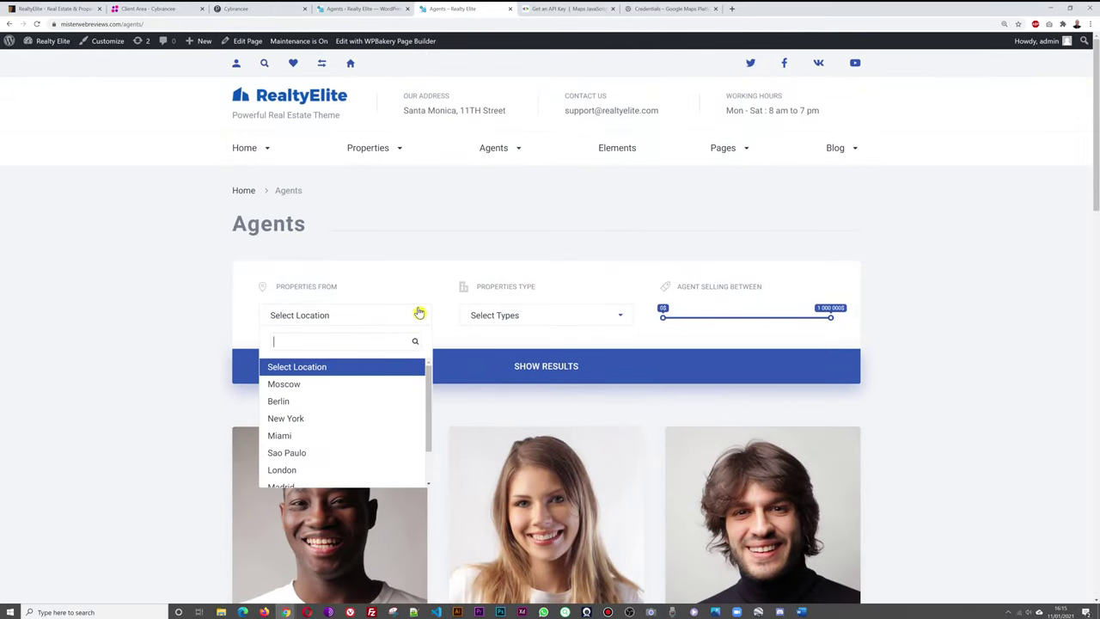
click(109, 351)
click(605, 323)
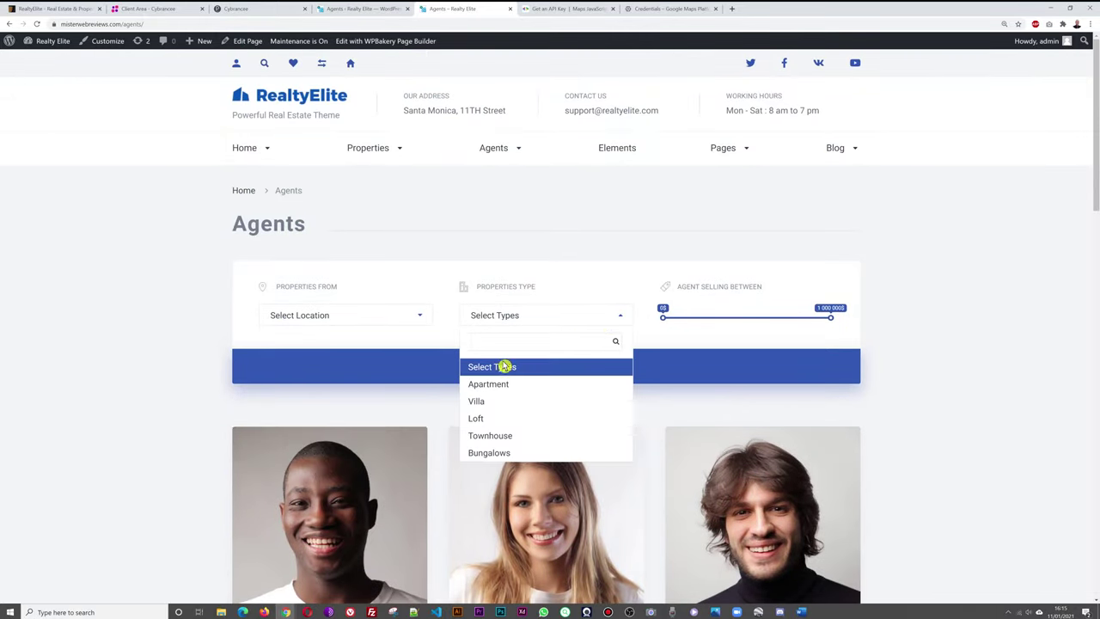
click(980, 348)
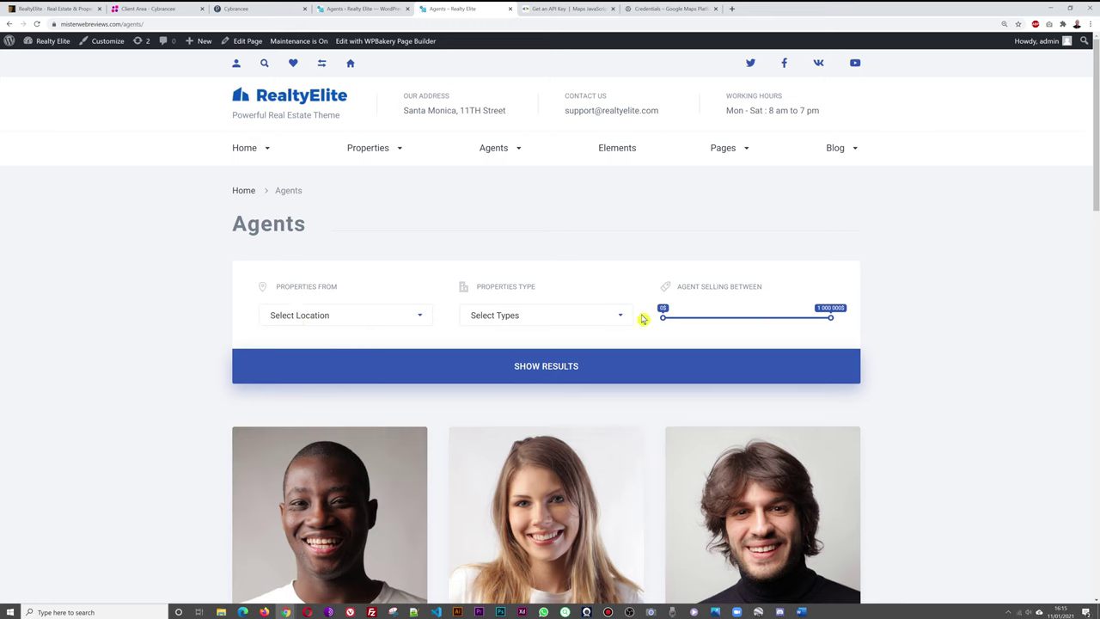
scroll(948, 345, down, 1)
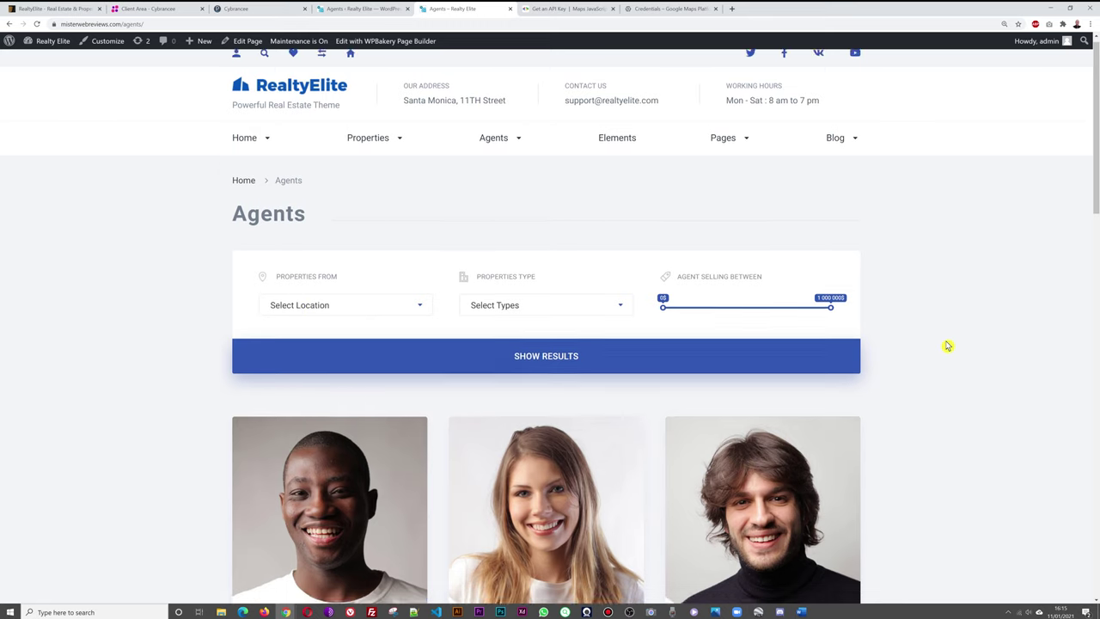
scroll(948, 345, down, 3)
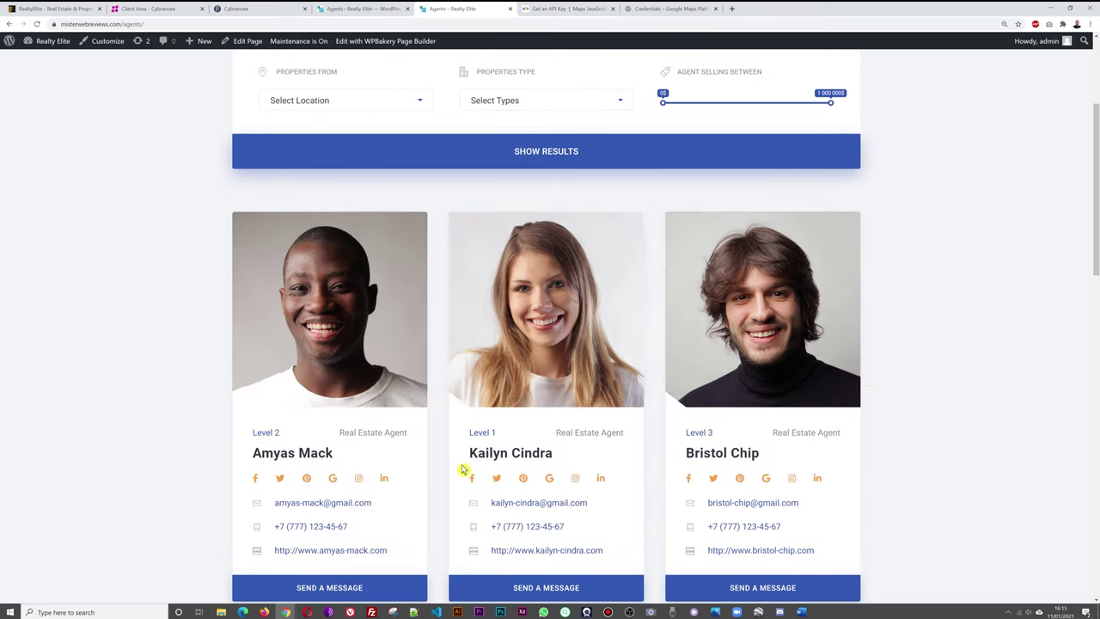
scroll(916, 382, up, 3)
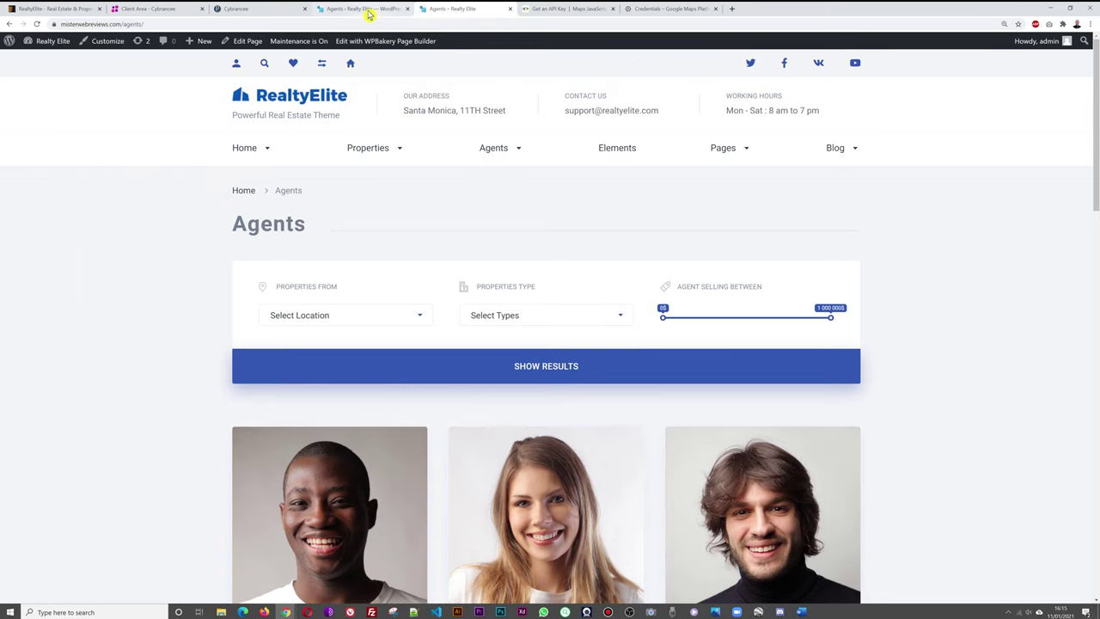
Go to Properties > Settings in the admin and scroll the General tab.
click(368, 10)
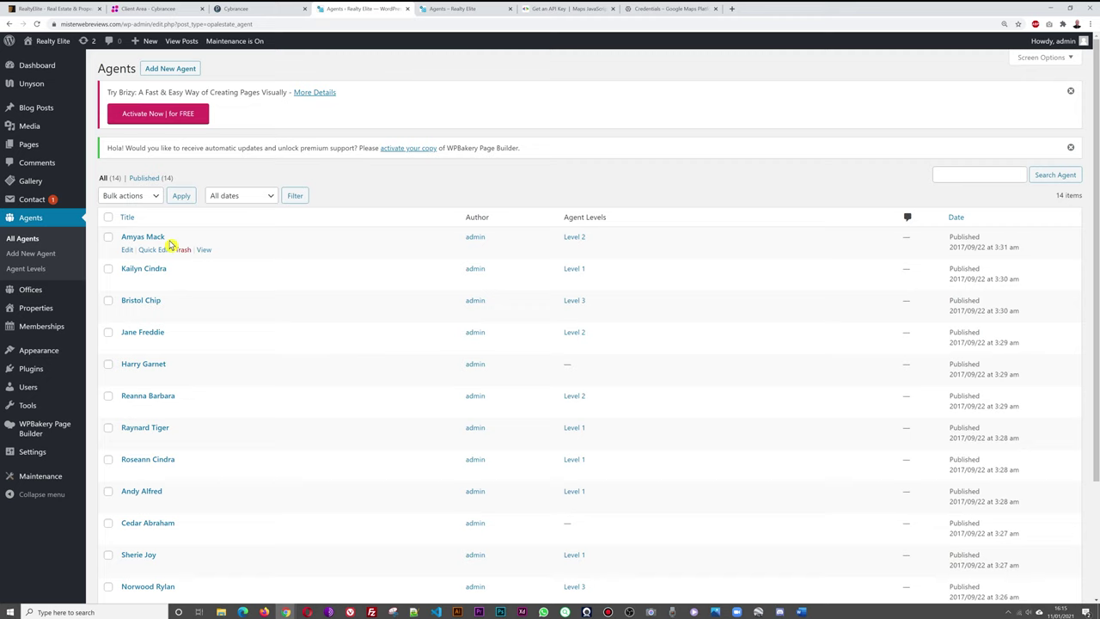
click(29, 270)
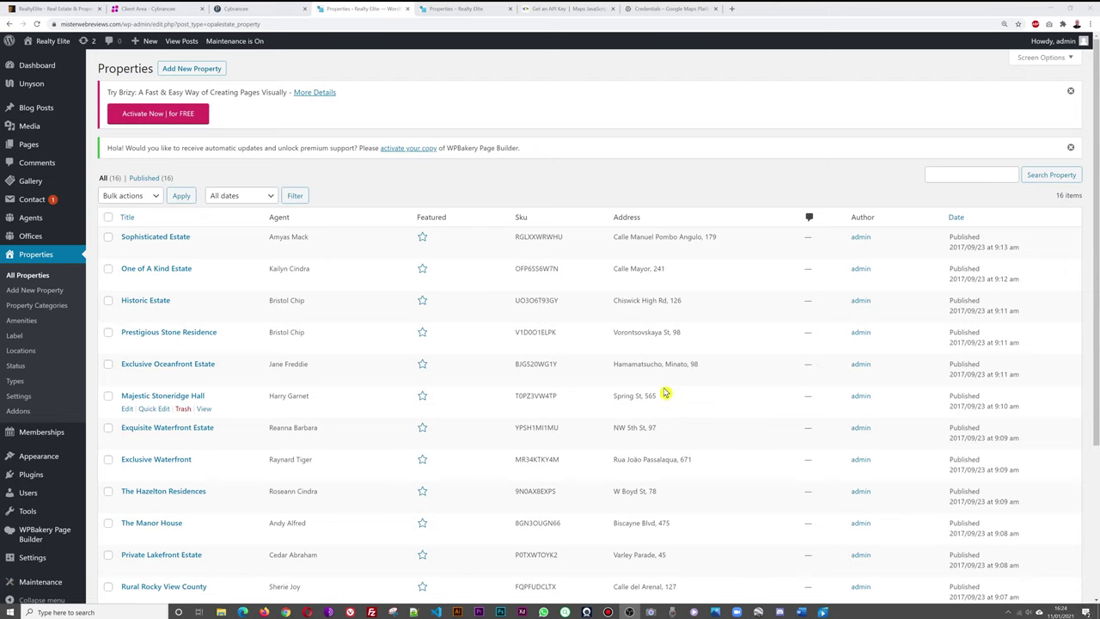
click(21, 399)
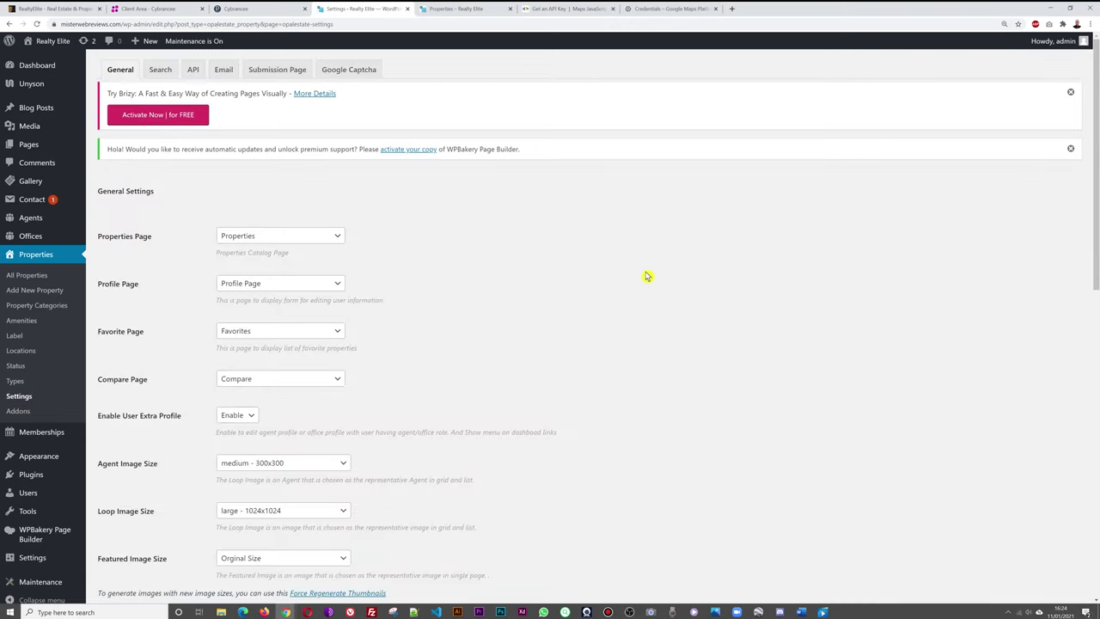
scroll(655, 256, down, 8)
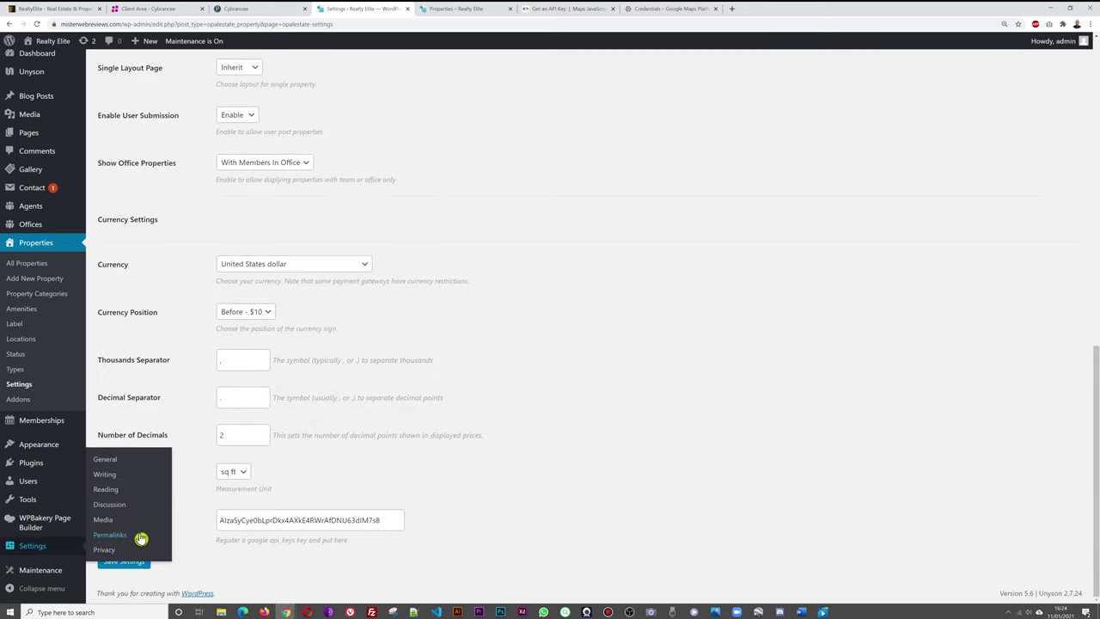
scroll(559, 381, up, 10)
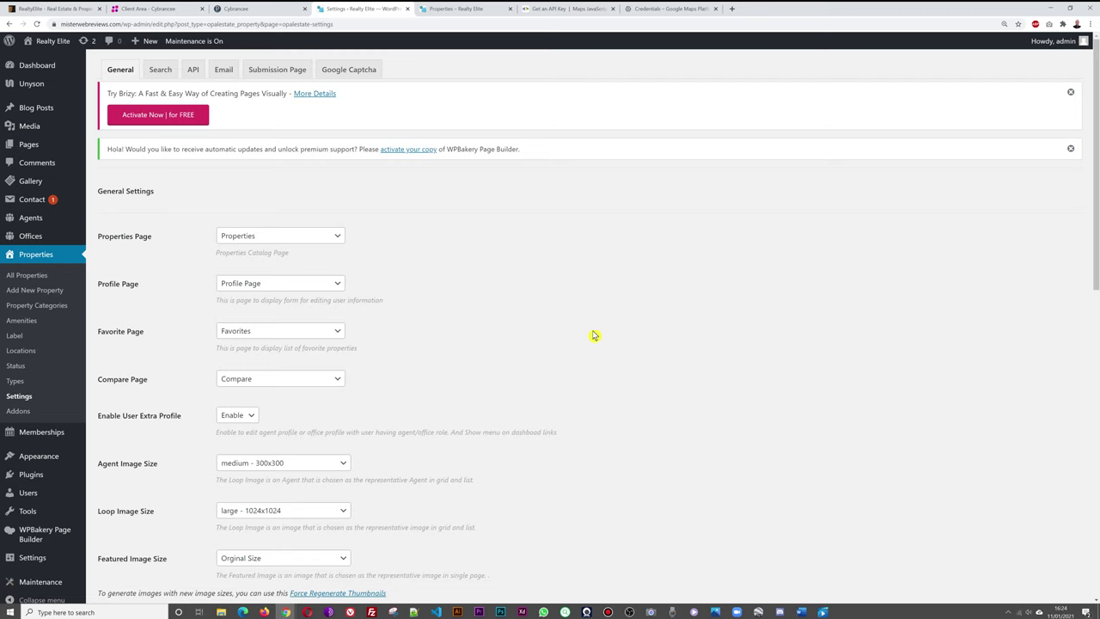
scroll(574, 321, down, 2)
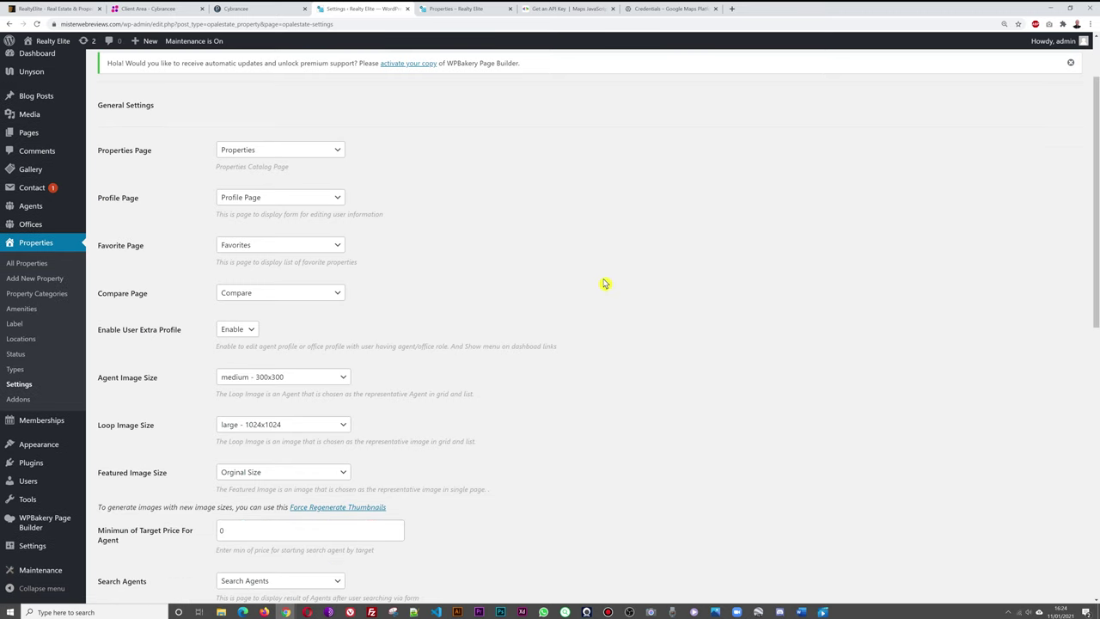
Keep Properties as the Properties Page setting and view the site's Properties grid.
click(287, 152)
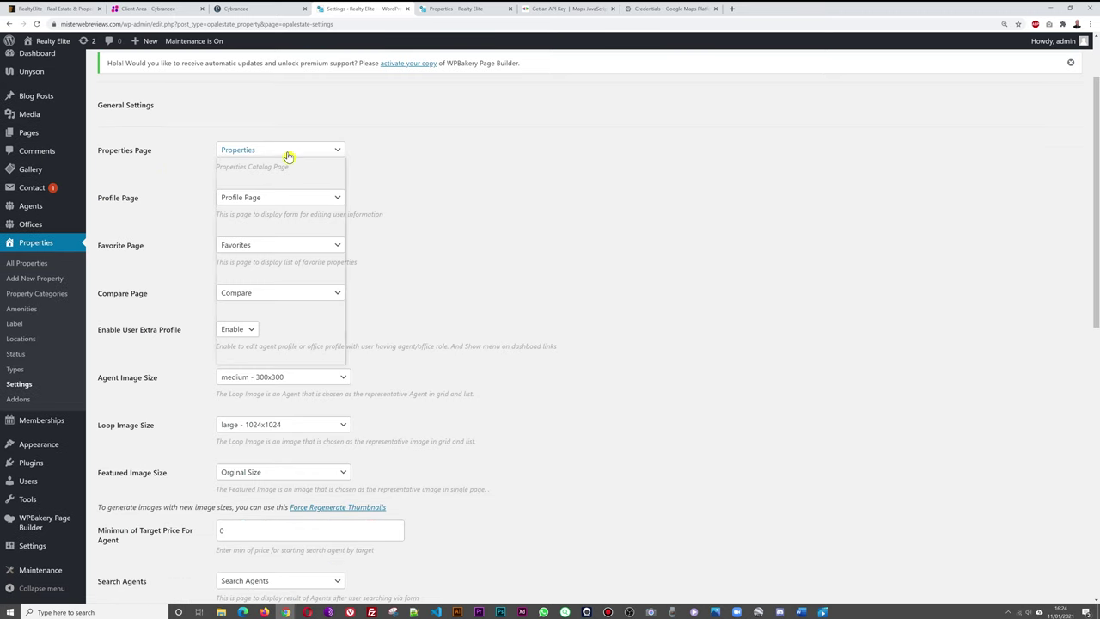
click(287, 152)
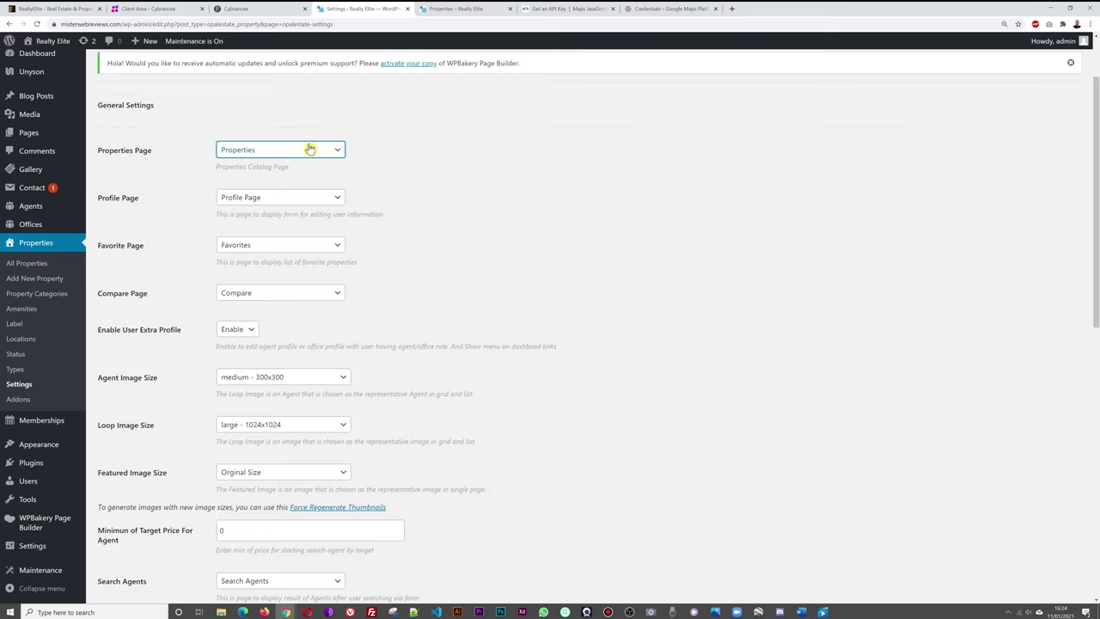
click(500, 263)
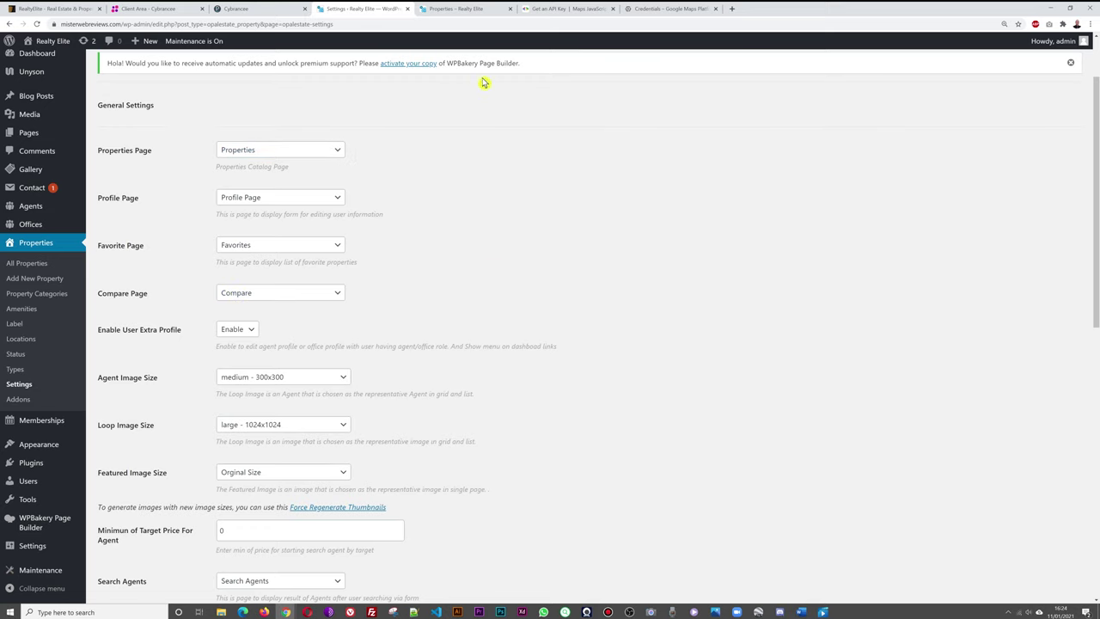
click(464, 10)
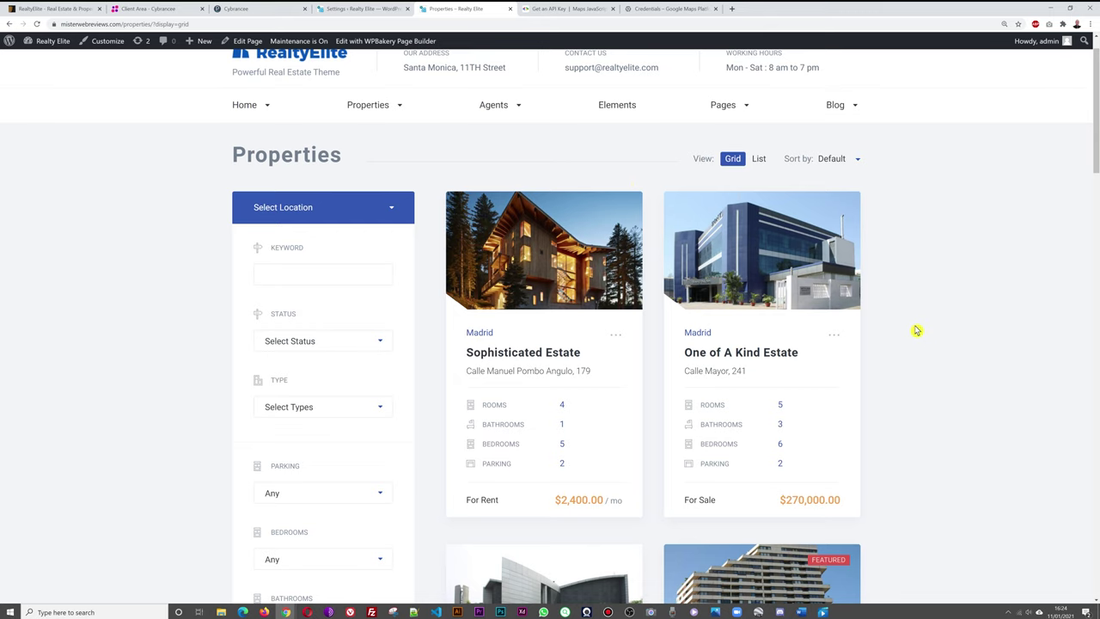
Add One of A Kind Estate and Exclusive Oceanfront Estate to compare via their card menus.
scroll(917, 335, up, 1)
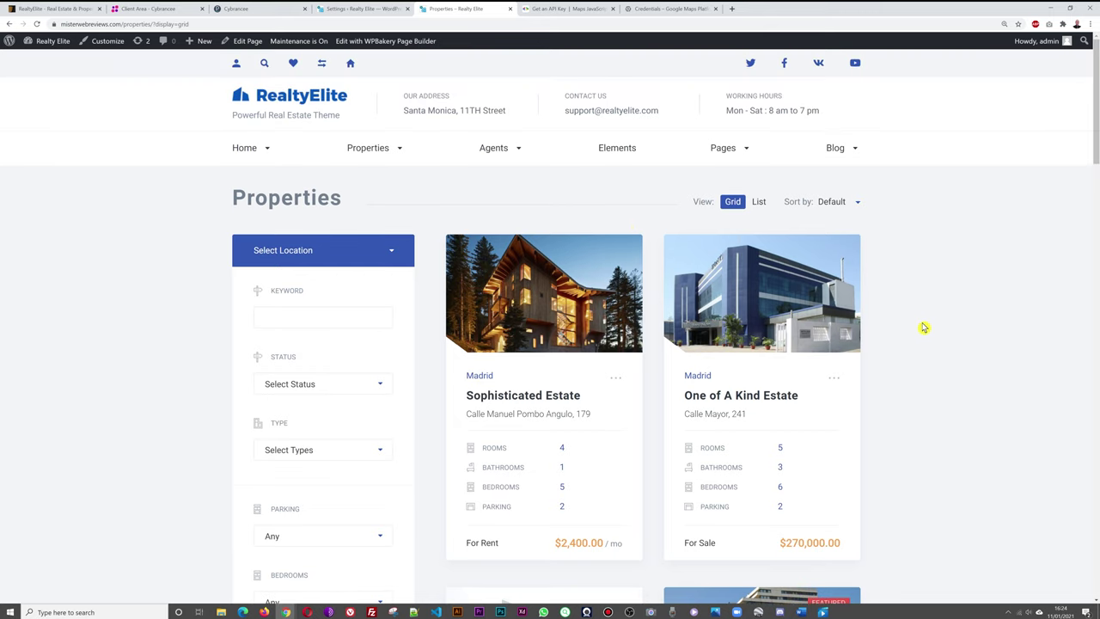
scroll(913, 323, down, 4)
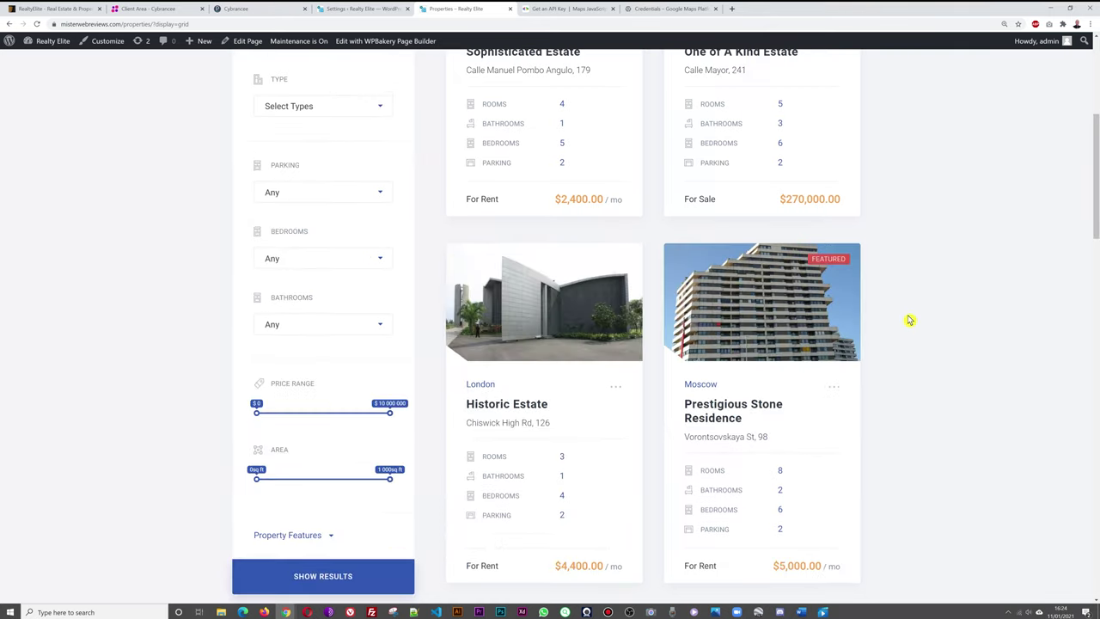
scroll(916, 316, down, 1)
scroll(932, 309, down, 3)
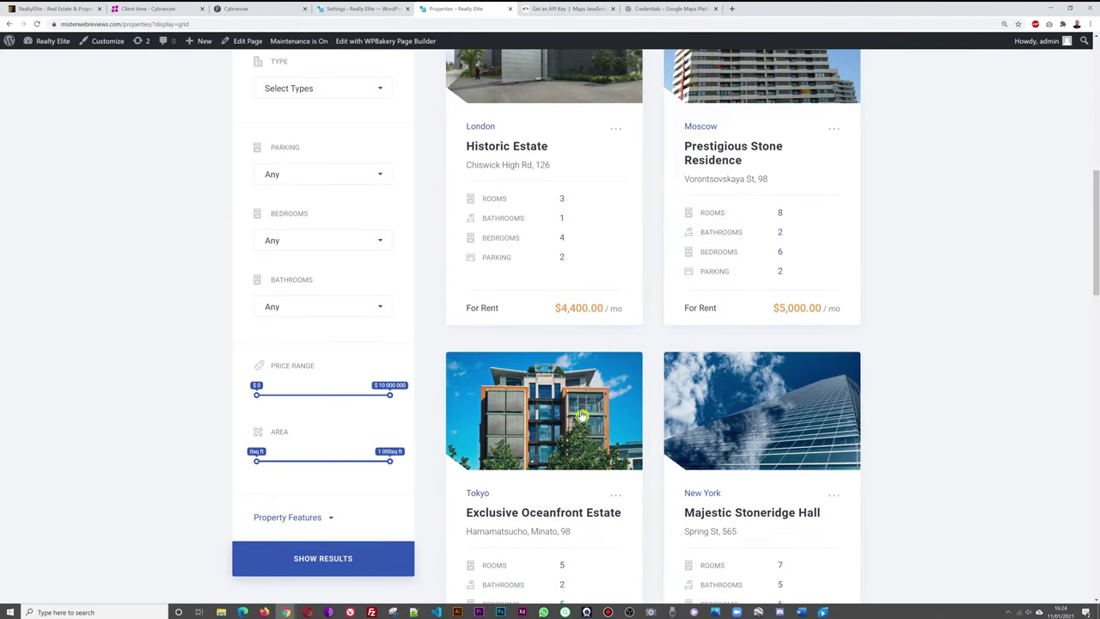
scroll(550, 432, up, 3)
scroll(550, 431, up, 4)
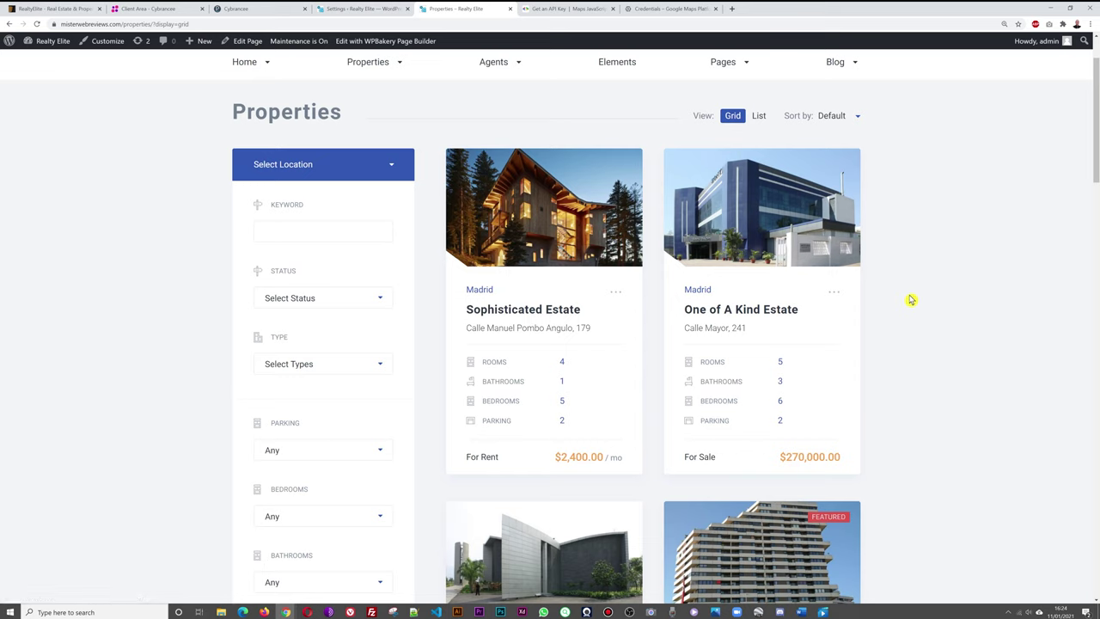
click(834, 293)
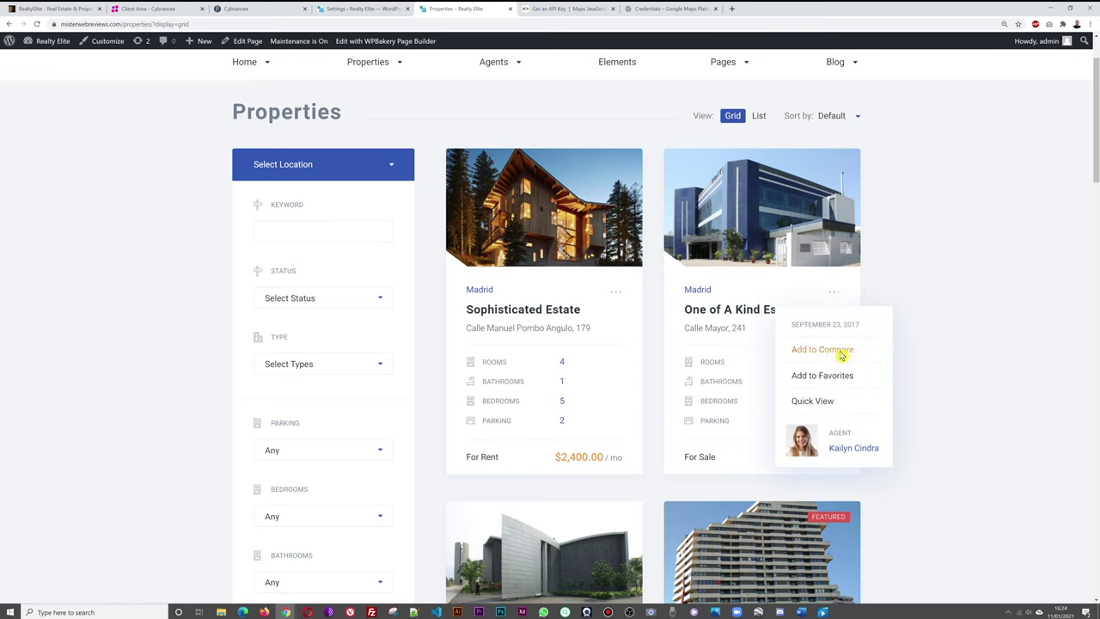
scroll(957, 320, down, 5)
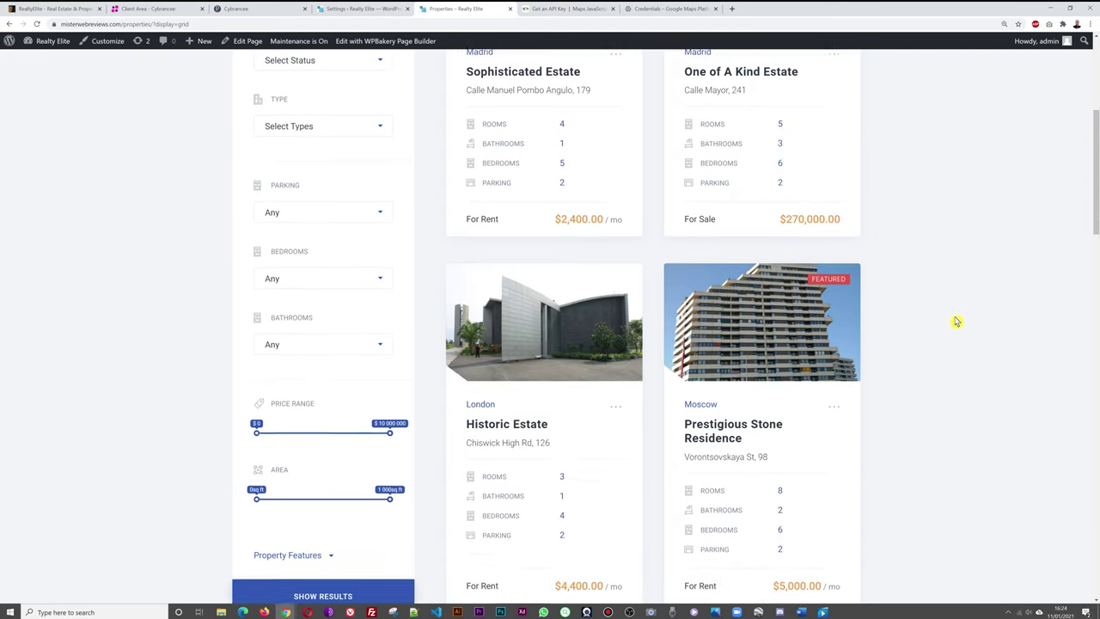
scroll(956, 320, down, 3)
click(617, 325)
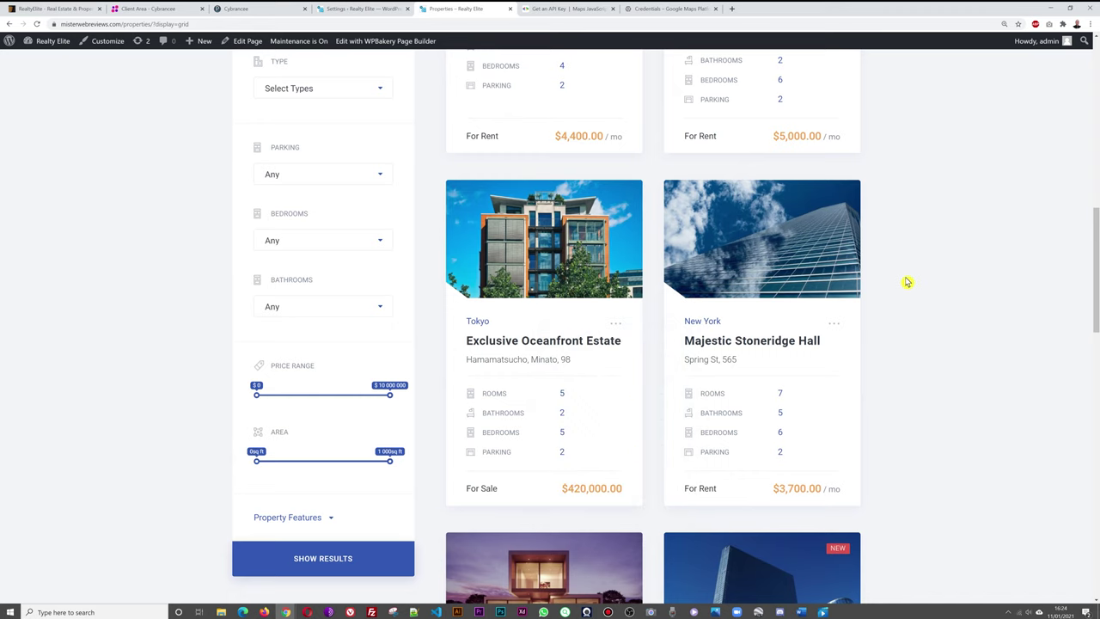
Check the header compare list showing both queued estates.
scroll(907, 282, up, 9)
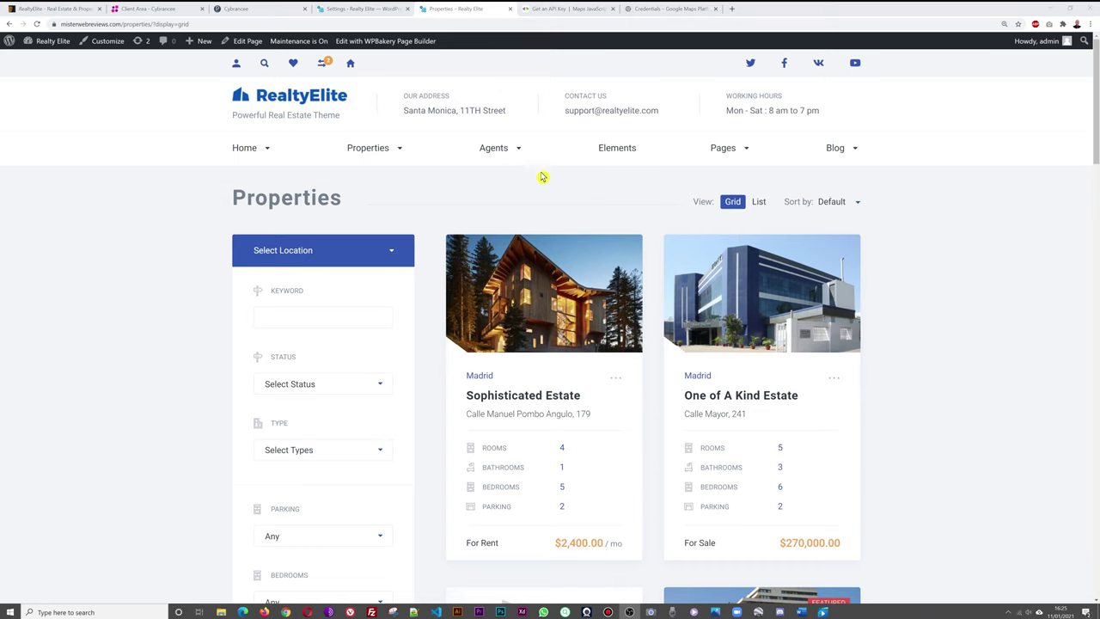
click(326, 67)
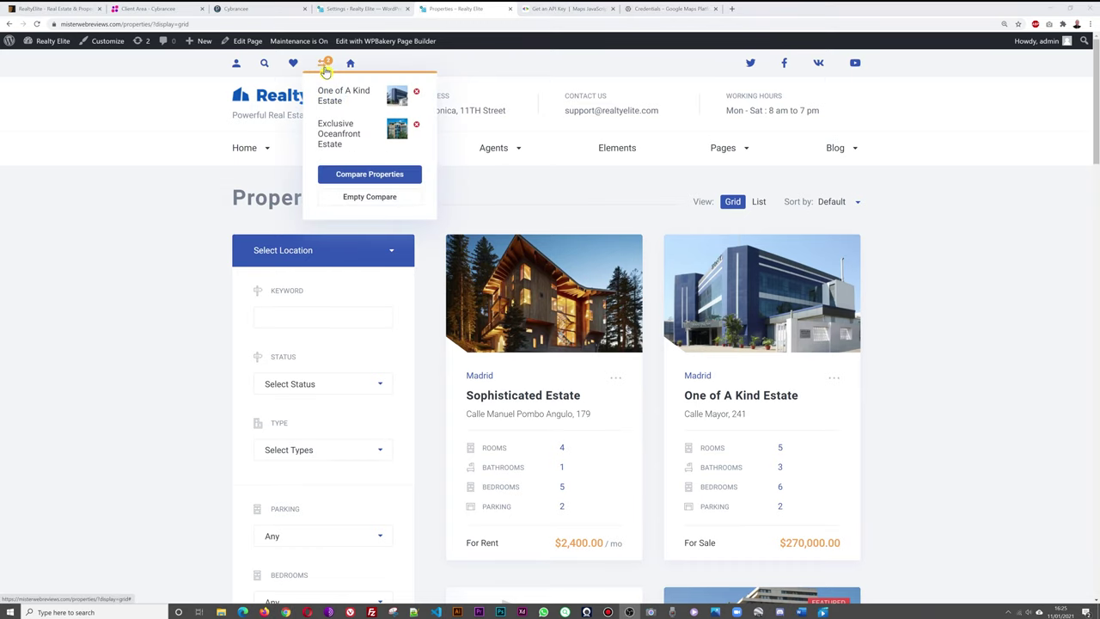
click(329, 68)
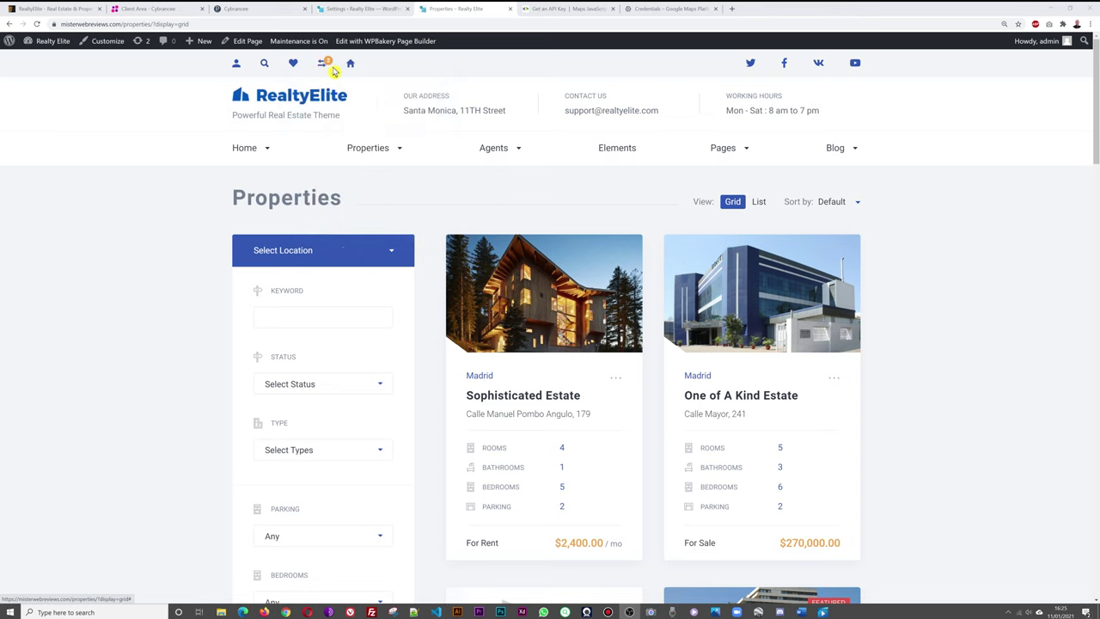
click(326, 67)
Compare One of A Kind Estate and Exclusive Oceanfront Estate side by side, then return home via the logo.
mouse_move(325, 64)
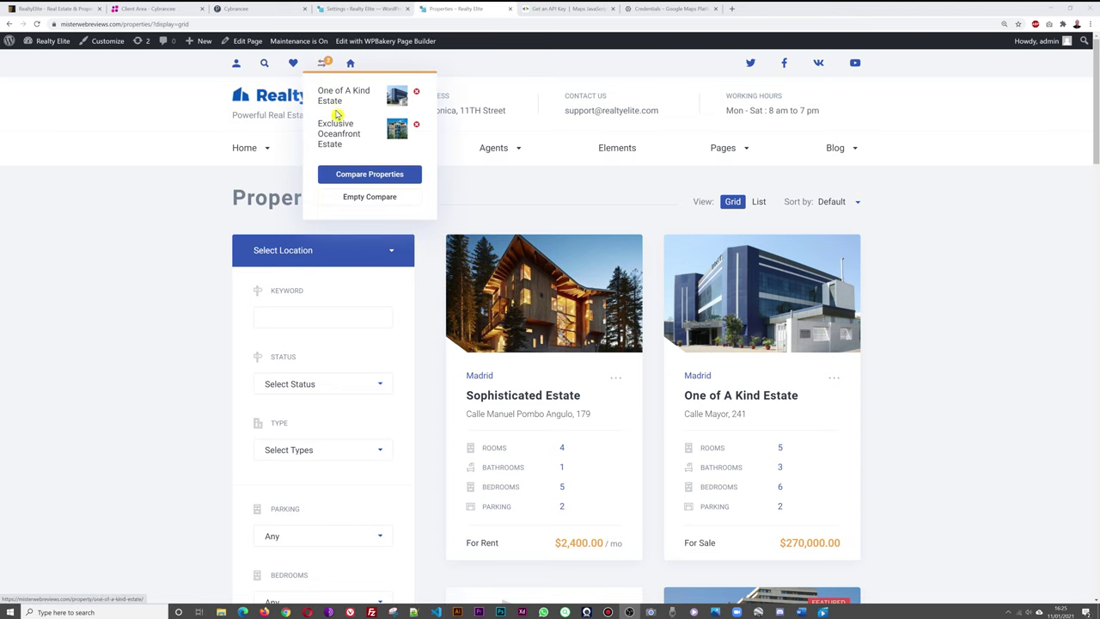
click(363, 177)
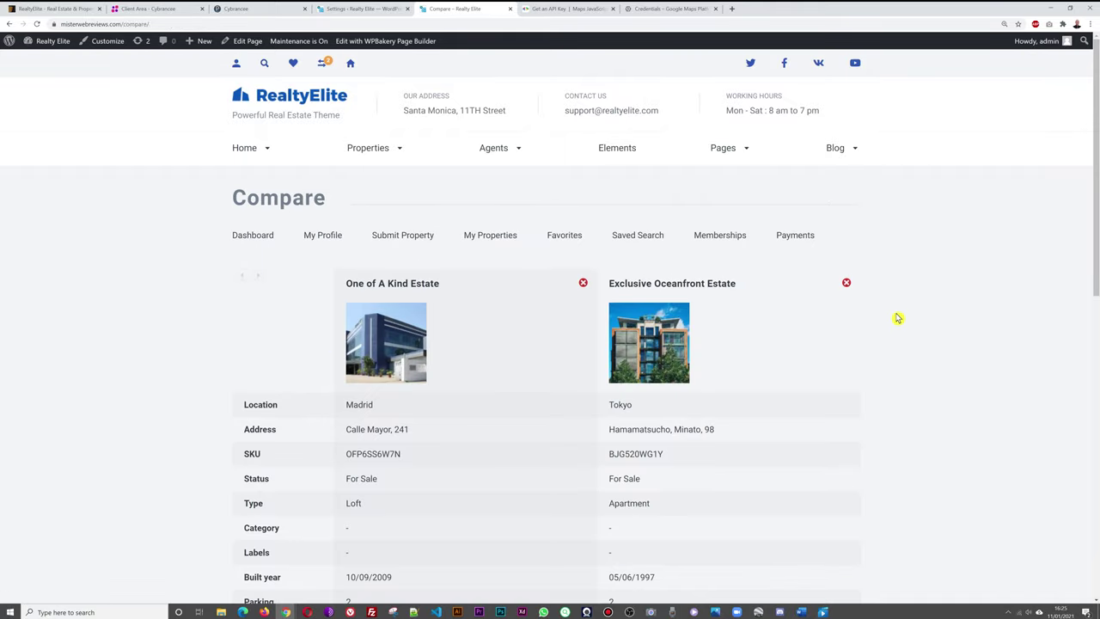
scroll(898, 318, down, 3)
scroll(900, 316, up, 2)
scroll(901, 314, down, 2)
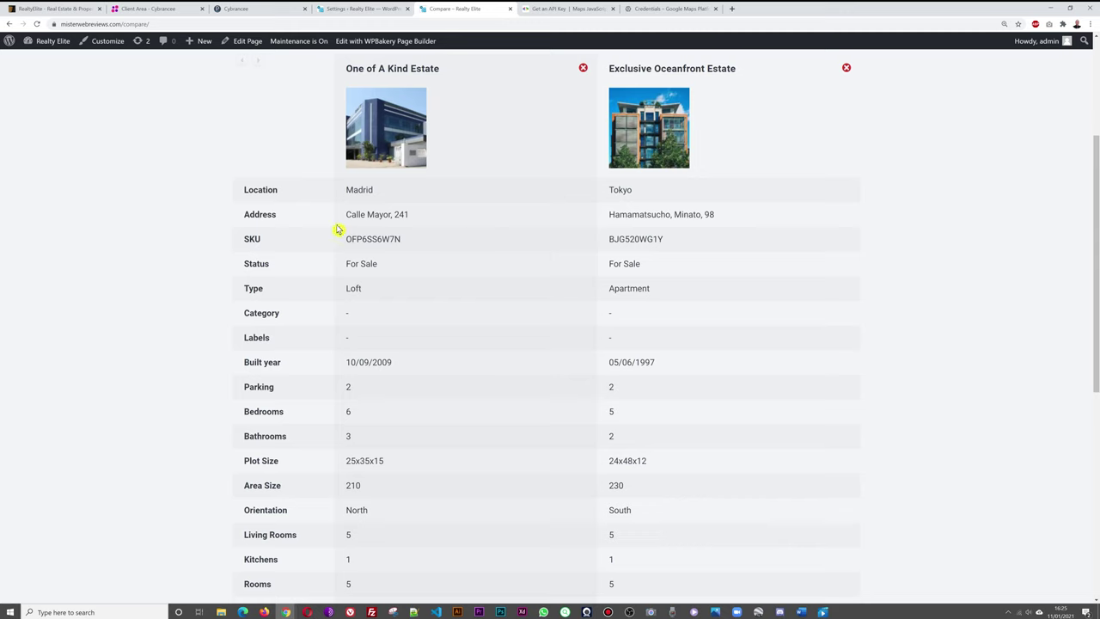
scroll(524, 398, down, 5)
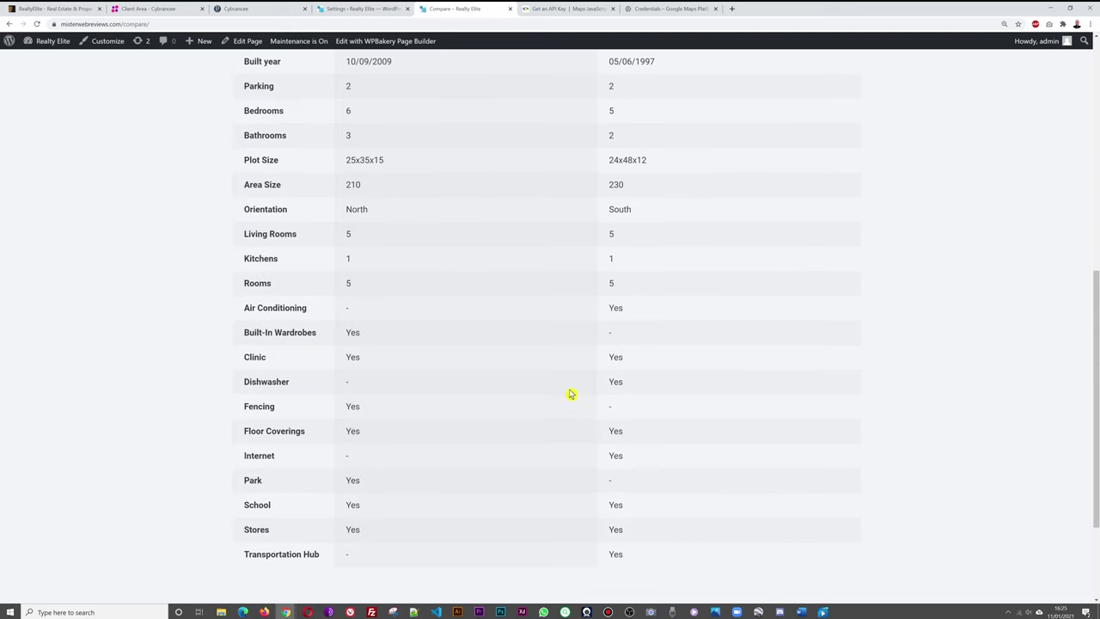
scroll(770, 432, up, 6)
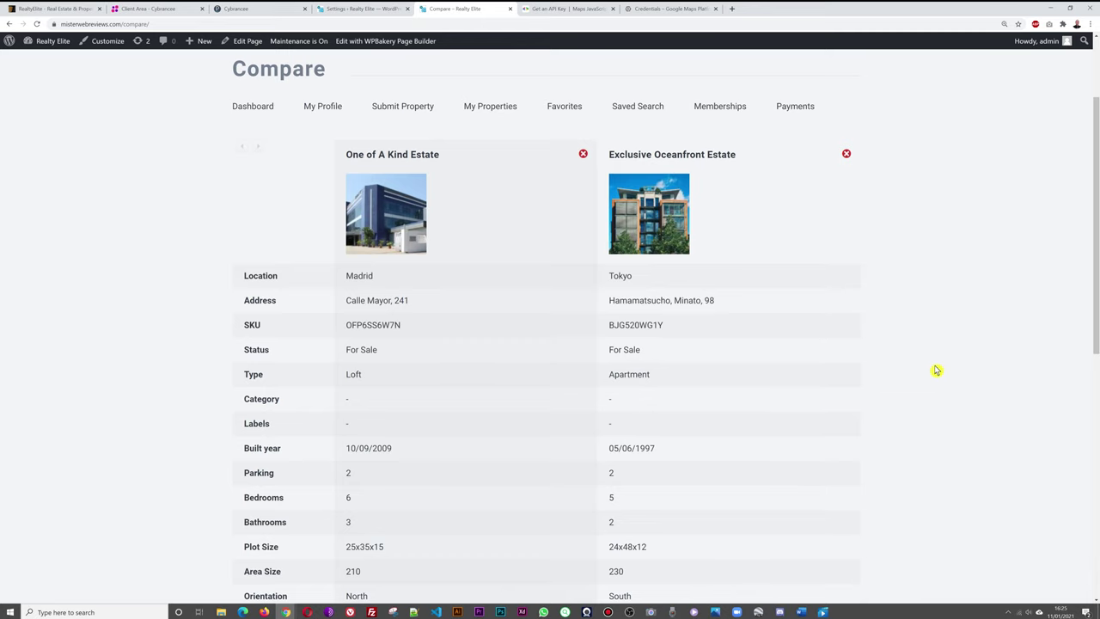
scroll(936, 369, up, 2)
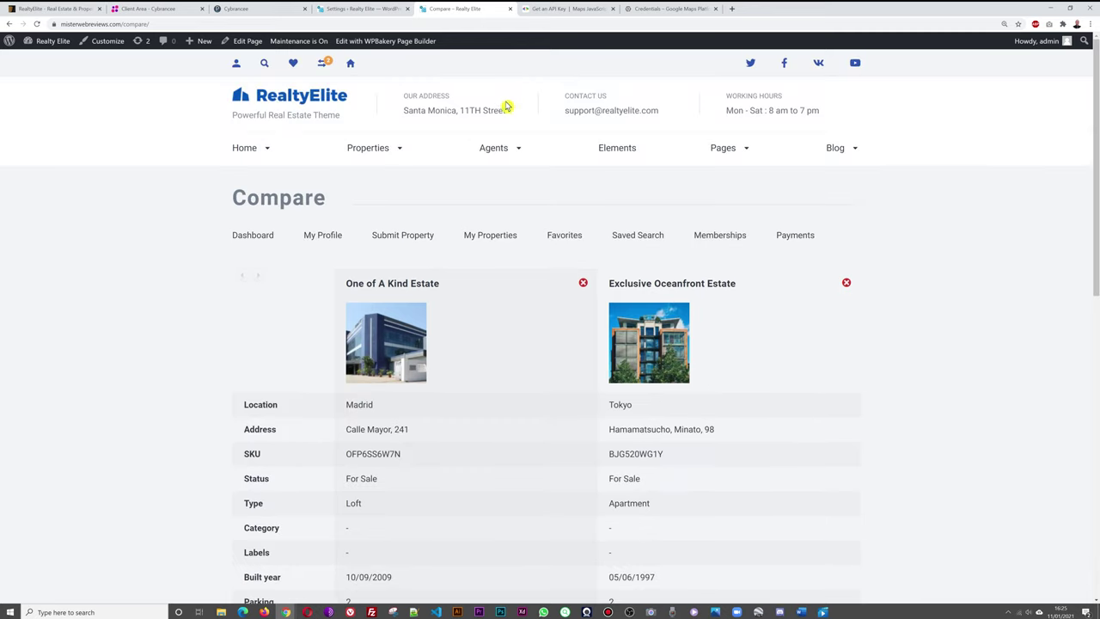
click(331, 110)
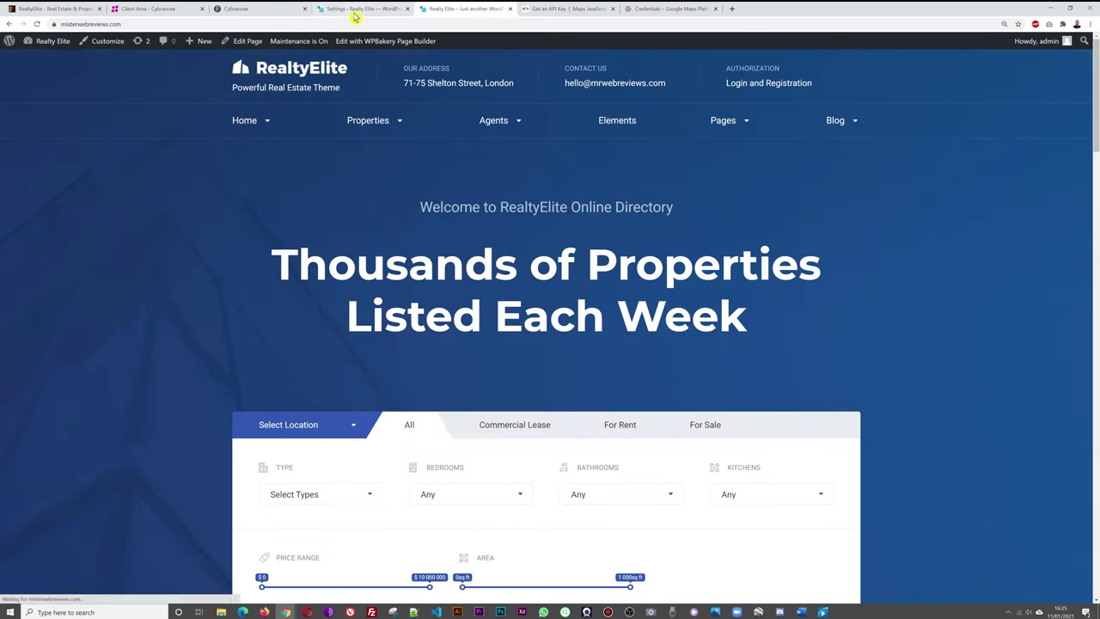
Move between the property settings admin page and the front-end site, ending back in the admin settings.
key(ctrl+shift+Tab)
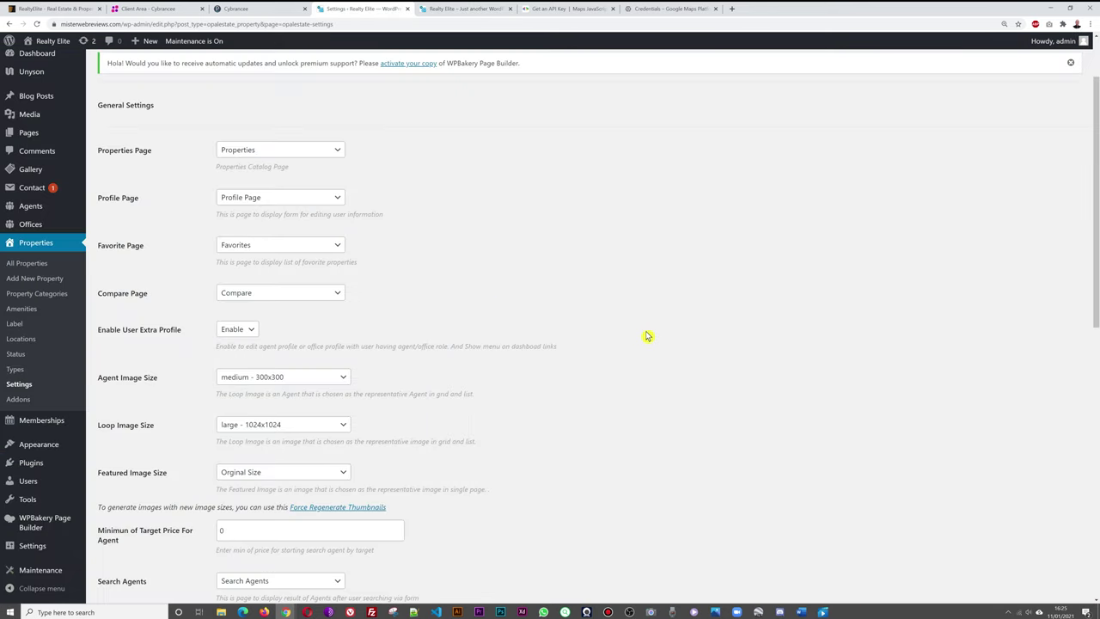
scroll(653, 338, down, 1)
scroll(696, 321, down, 2)
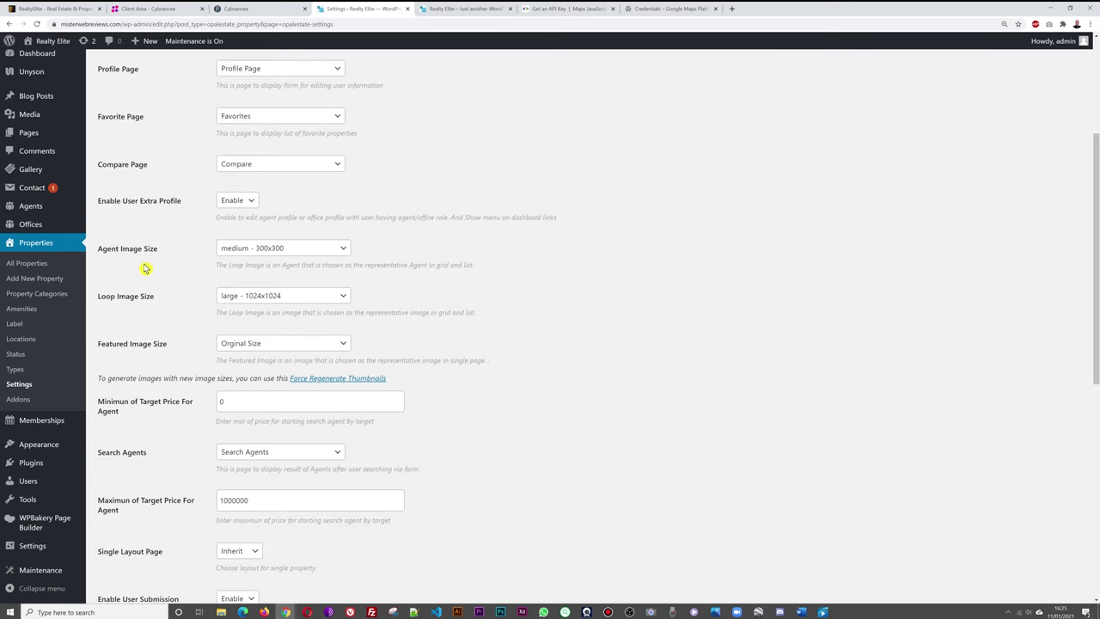
click(456, 9)
mouse_move(503, 123)
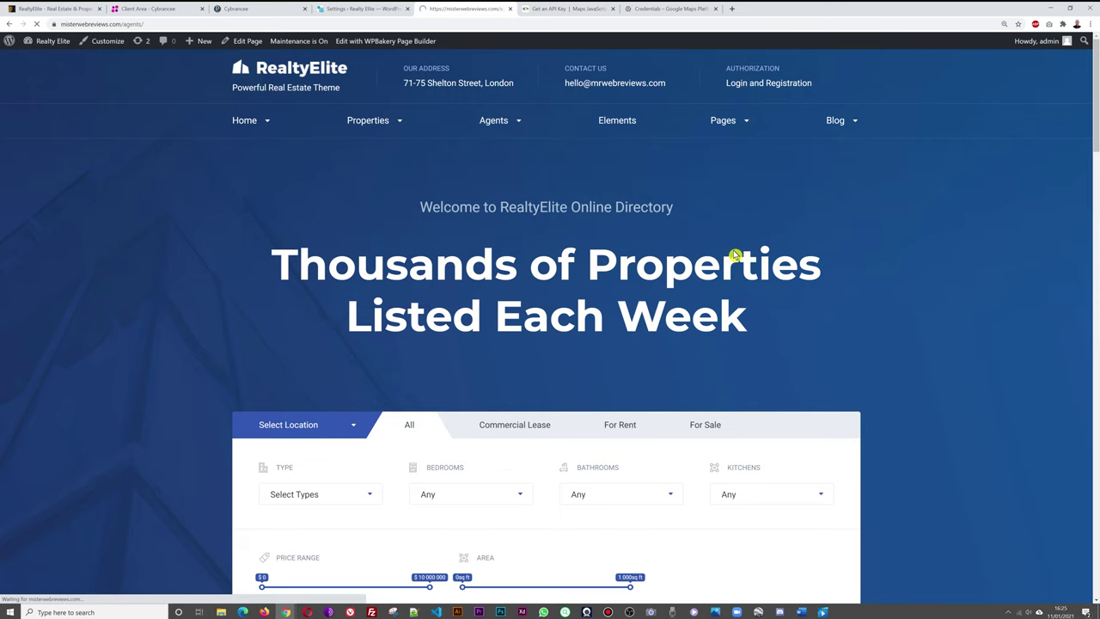
scroll(263, 339, down, 3)
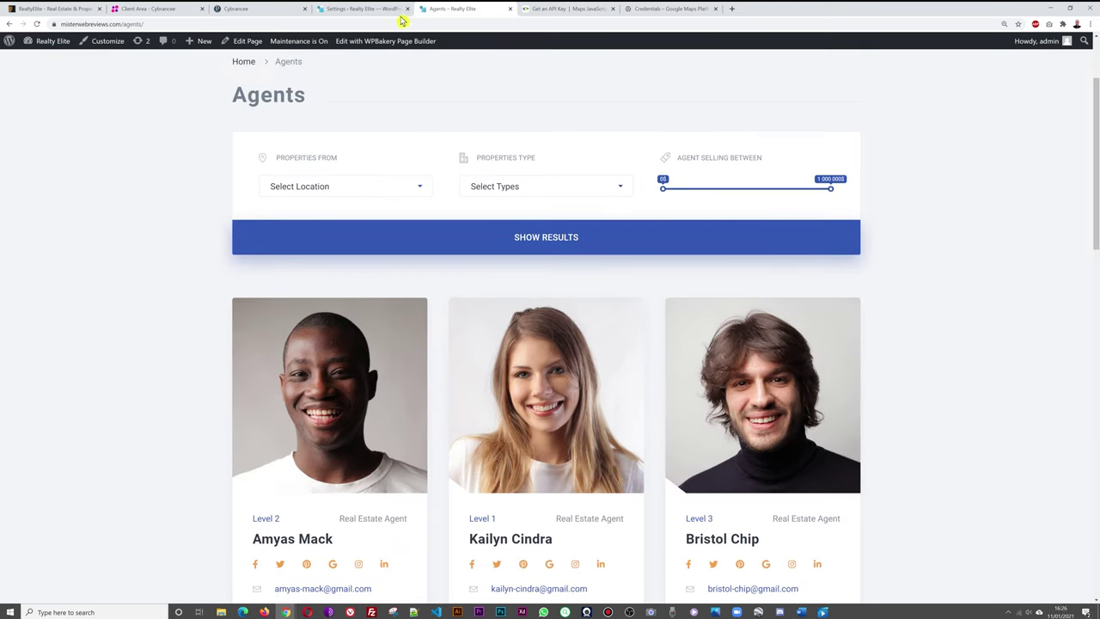
click(400, 10)
Check the General tab's Agent Image Size and Search Agents page choices without changing them.
click(335, 207)
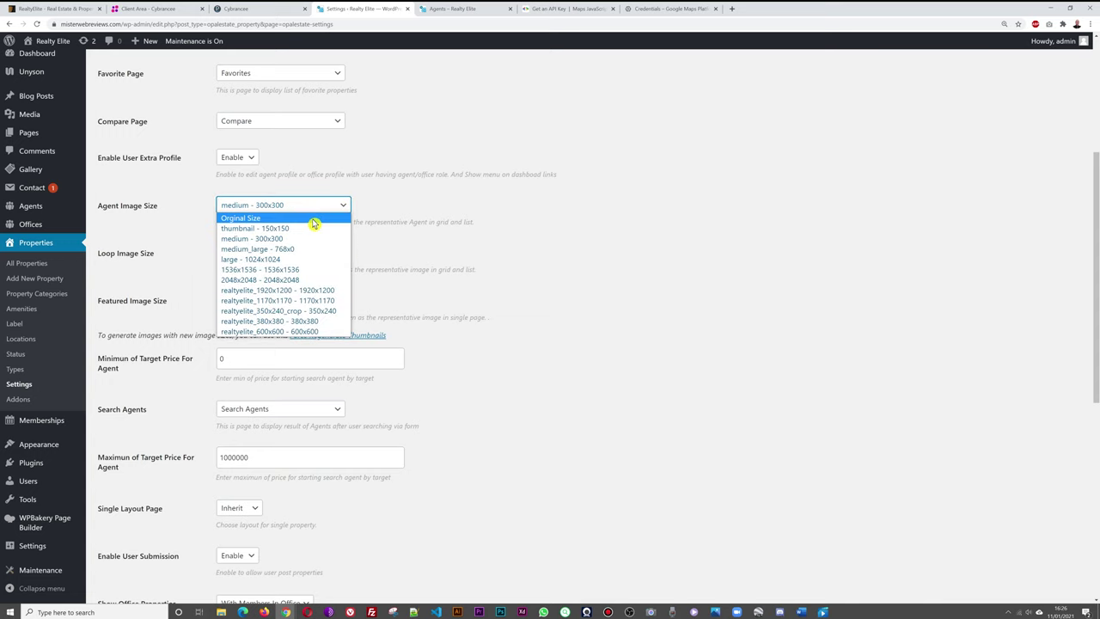
click(420, 303)
scroll(649, 267, down, 1)
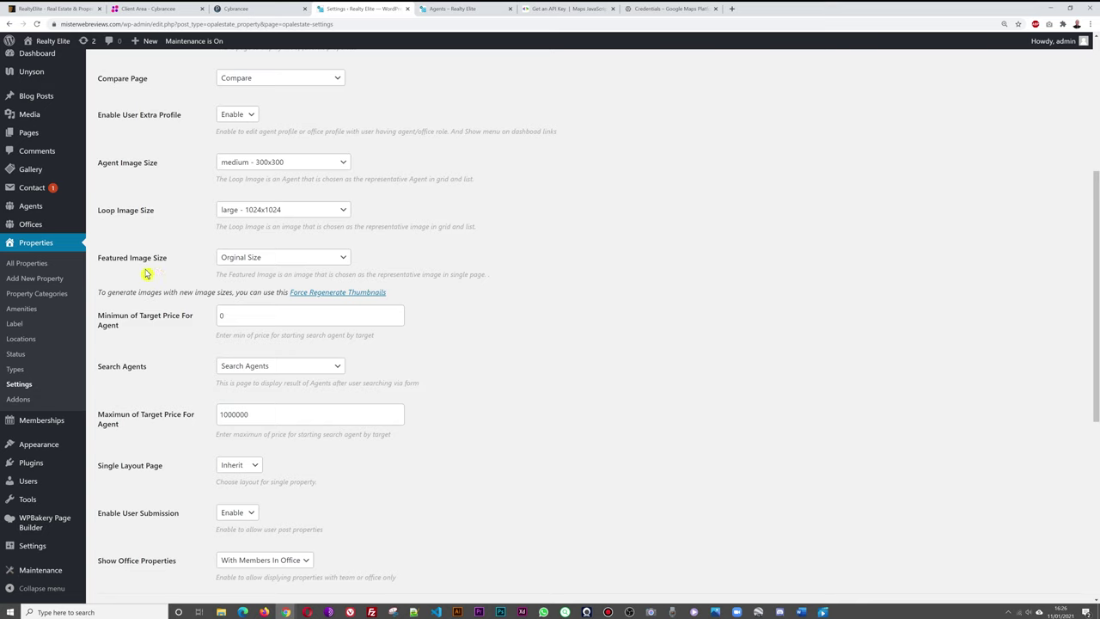
scroll(621, 280, down, 1)
scroll(621, 280, down, 1)
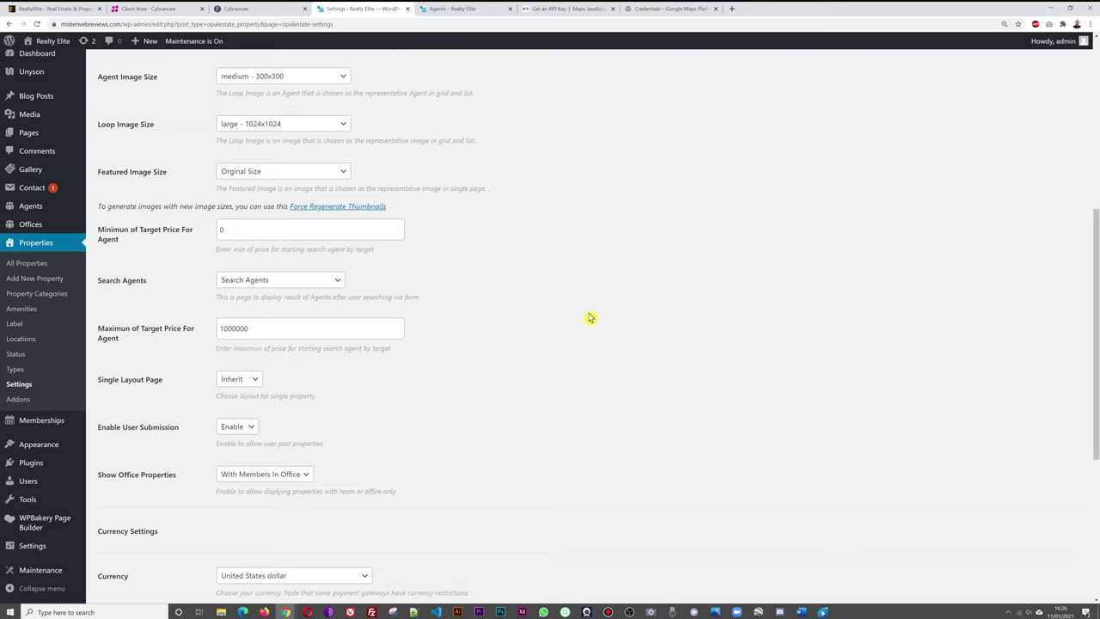
scroll(575, 307, down, 1)
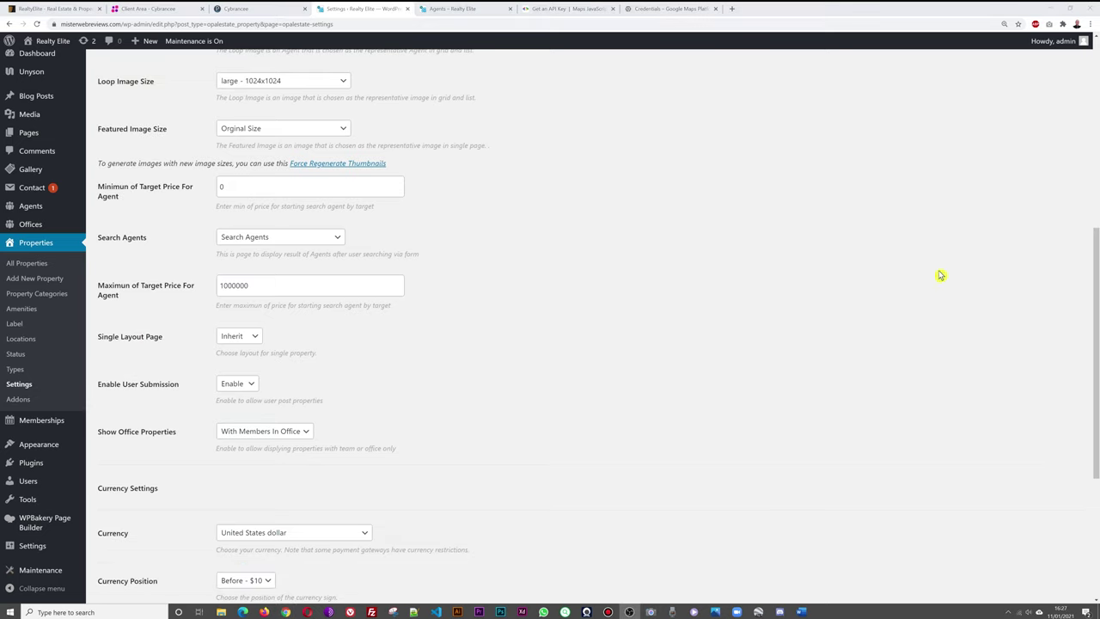
click(322, 240)
click(332, 241)
Look over the remaining General options, then bring up the Search settings section.
scroll(669, 281, down, 3)
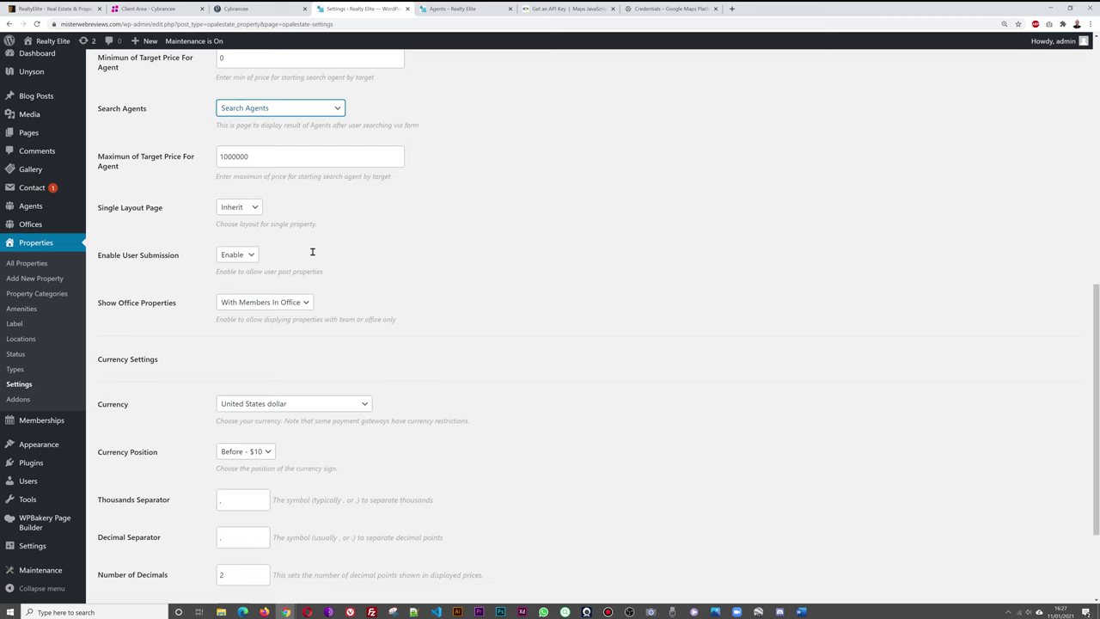
scroll(747, 290, down, 2)
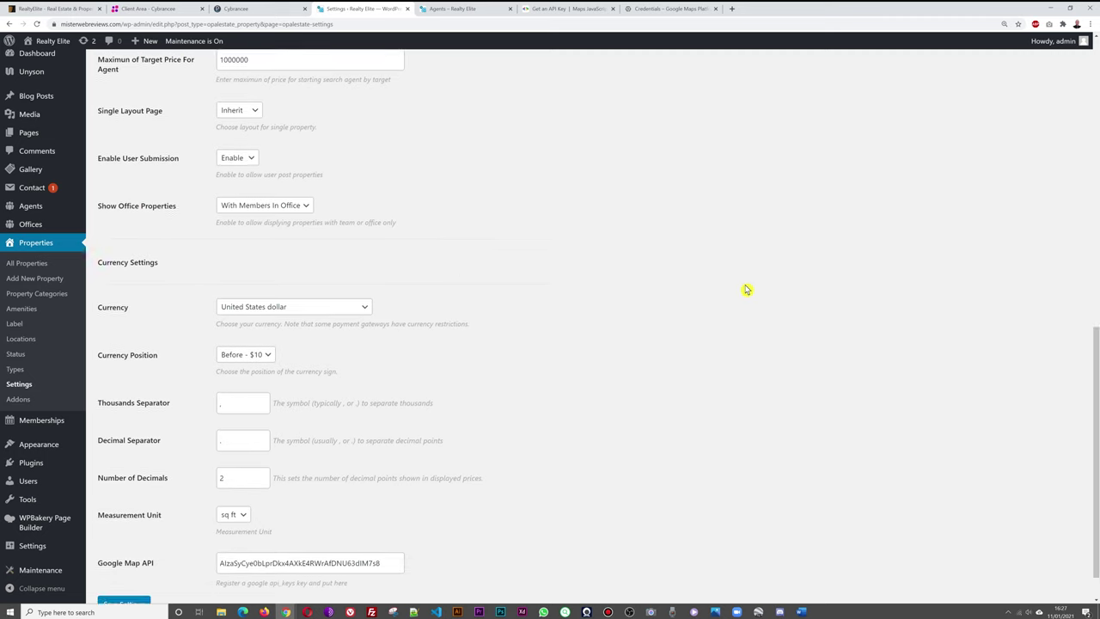
scroll(746, 289, down, 1)
scroll(747, 289, down, 1)
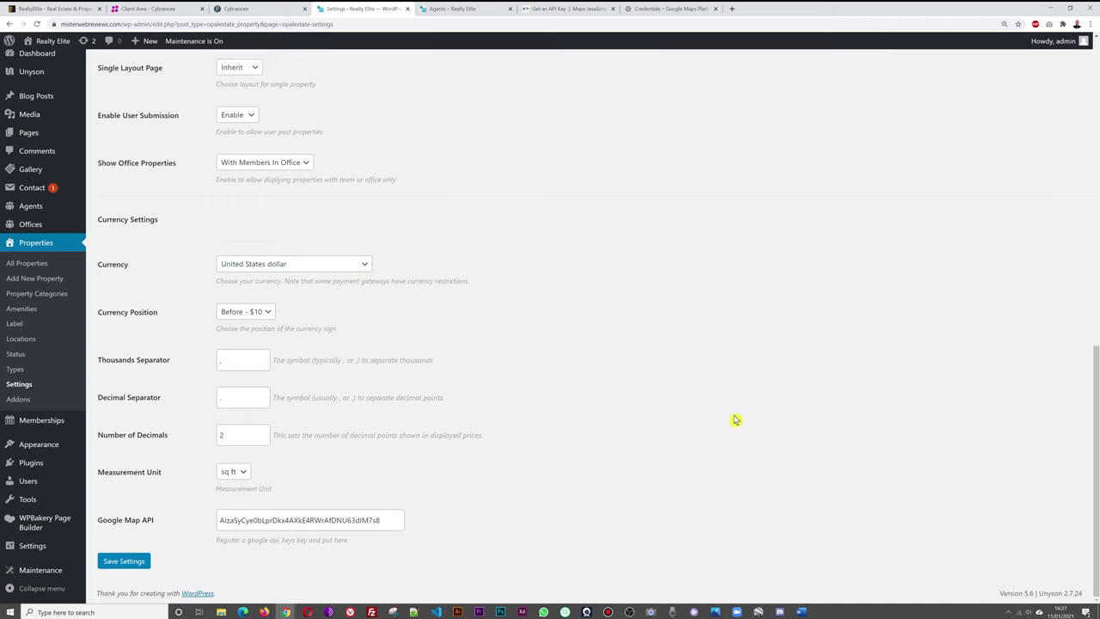
scroll(726, 415, up, 10)
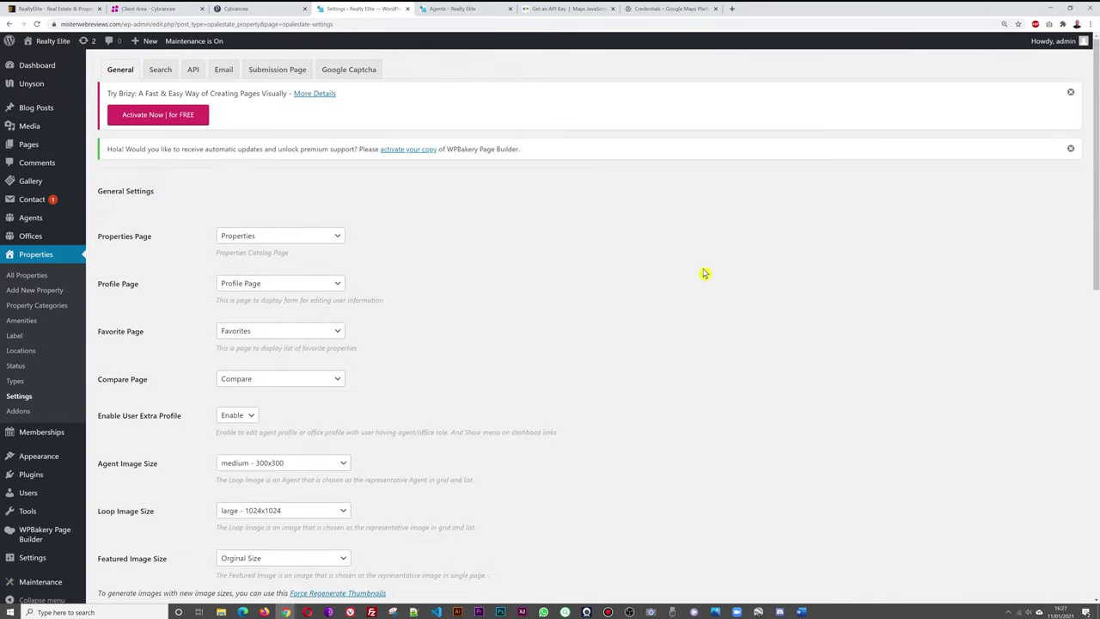
click(162, 74)
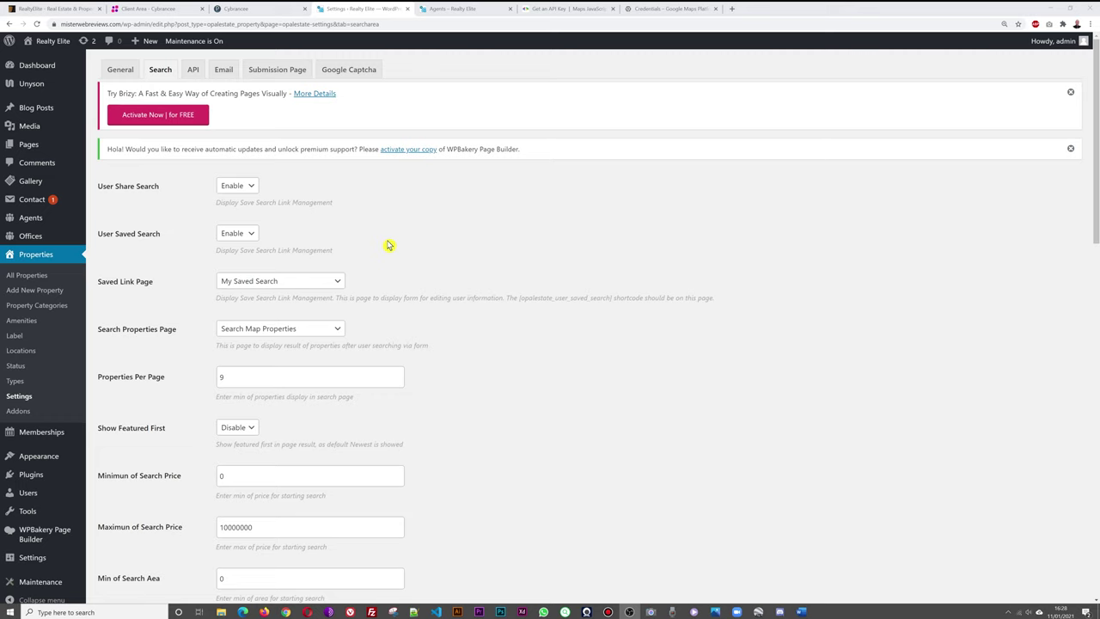
scroll(525, 258, down, 4)
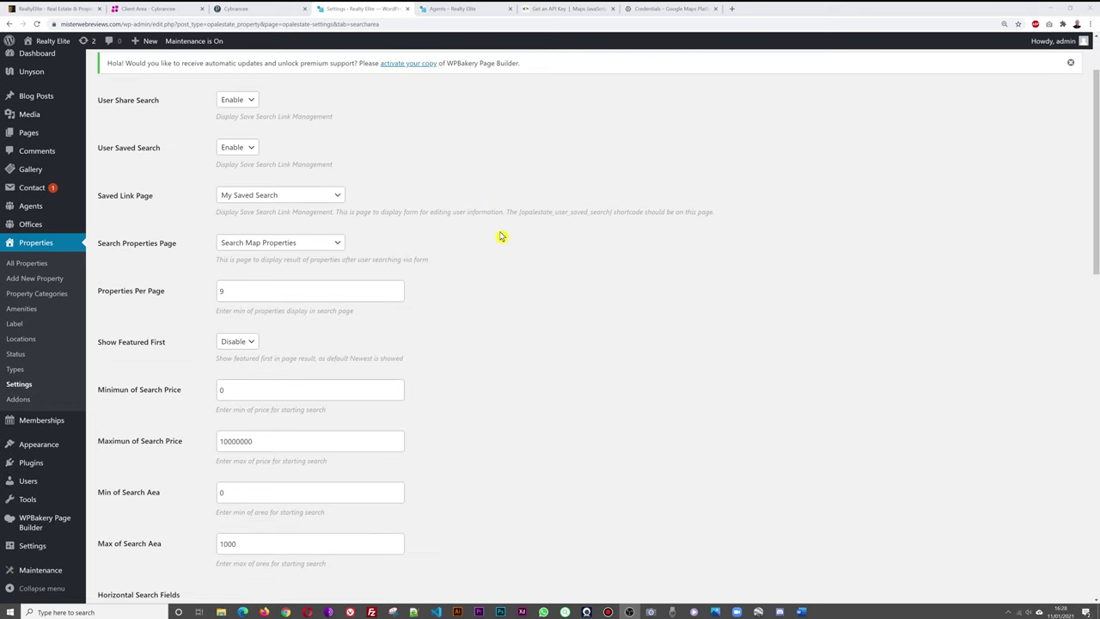
scroll(585, 241, down, 1)
scroll(588, 241, down, 6)
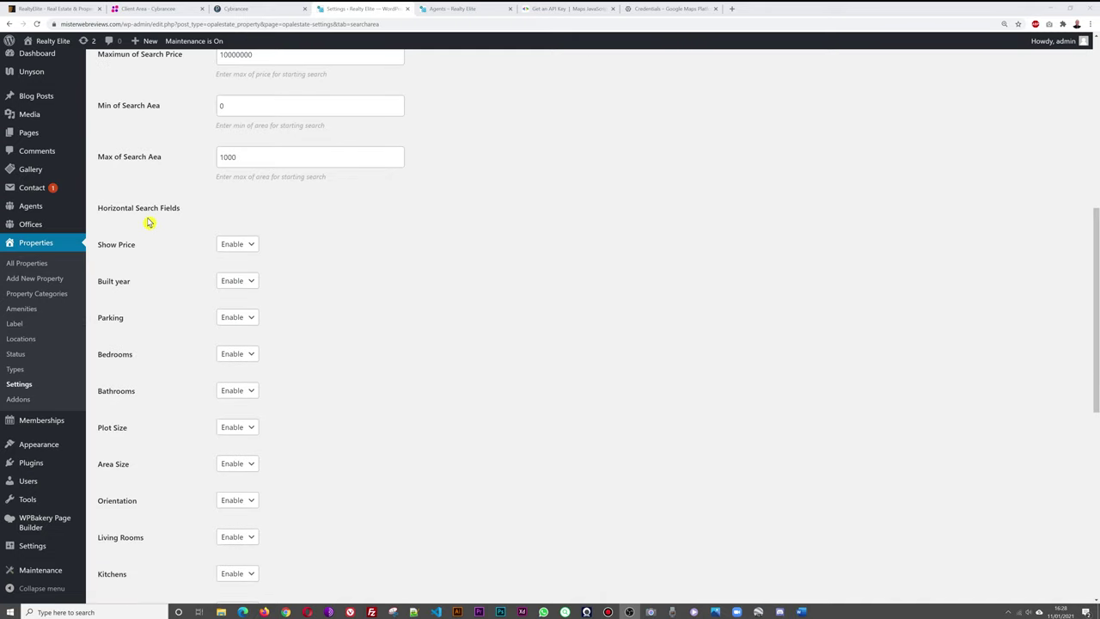
scroll(533, 238, down, 4)
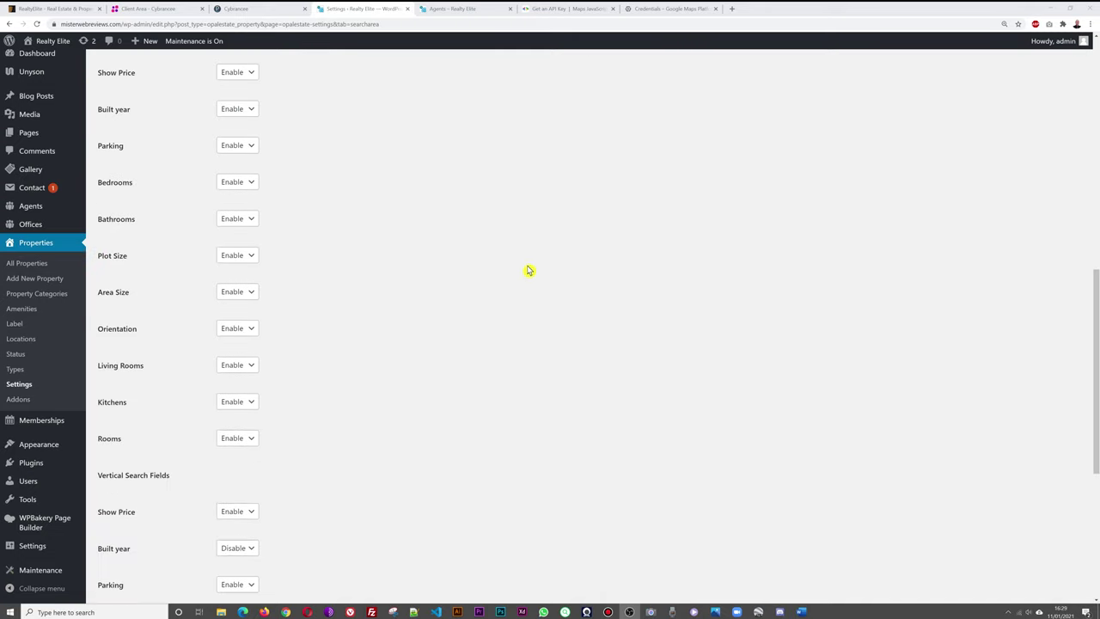
scroll(469, 447, down, 6)
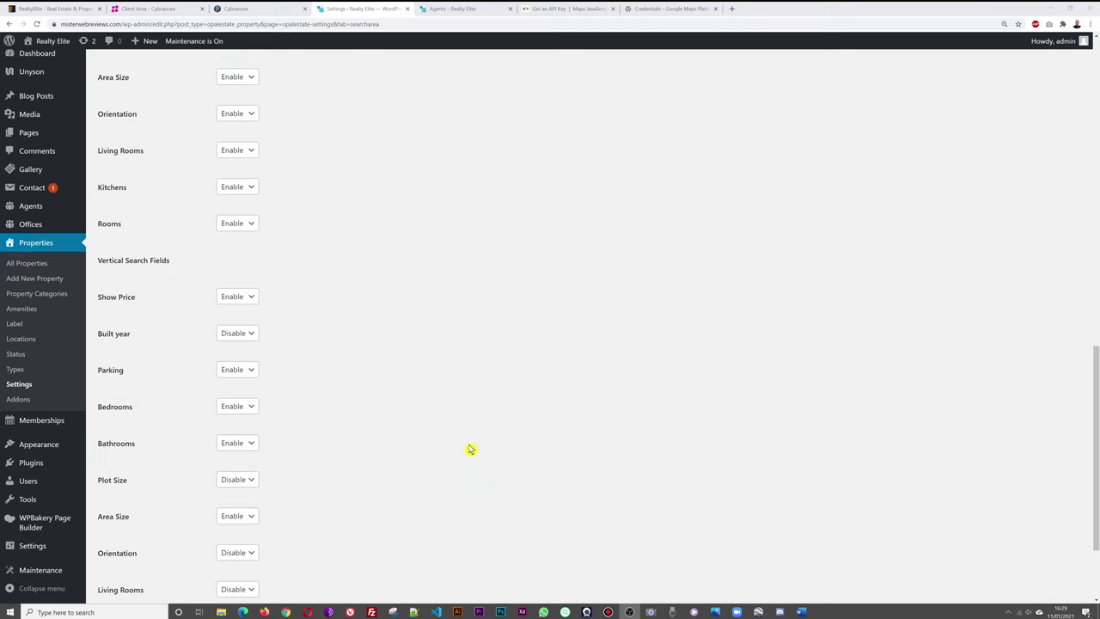
scroll(479, 439, down, 1)
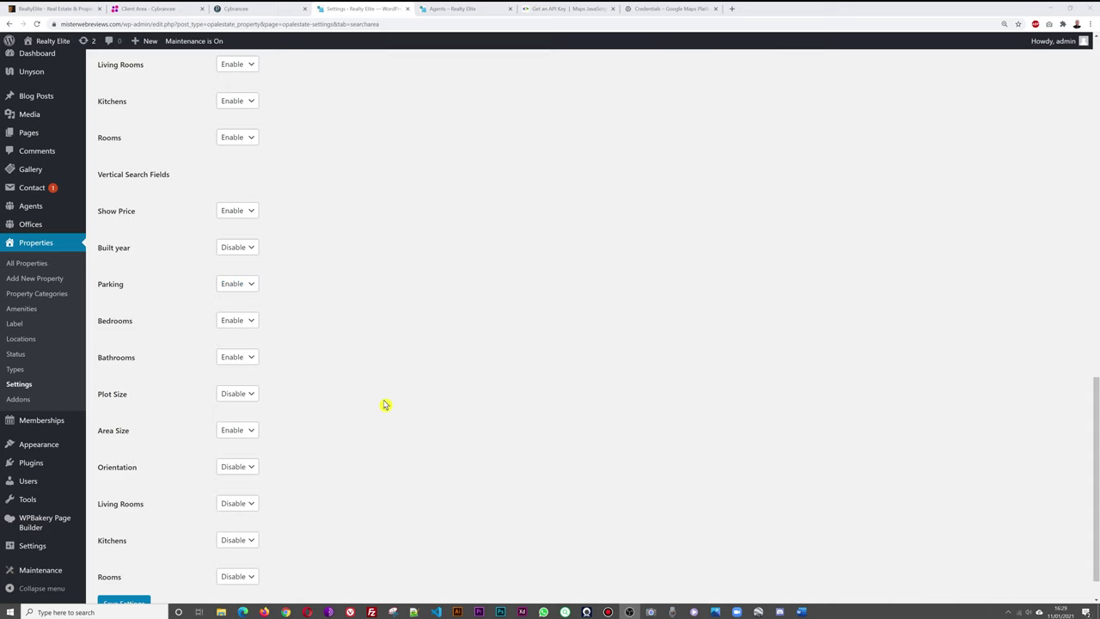
scroll(383, 404, up, 3)
scroll(384, 403, up, 2)
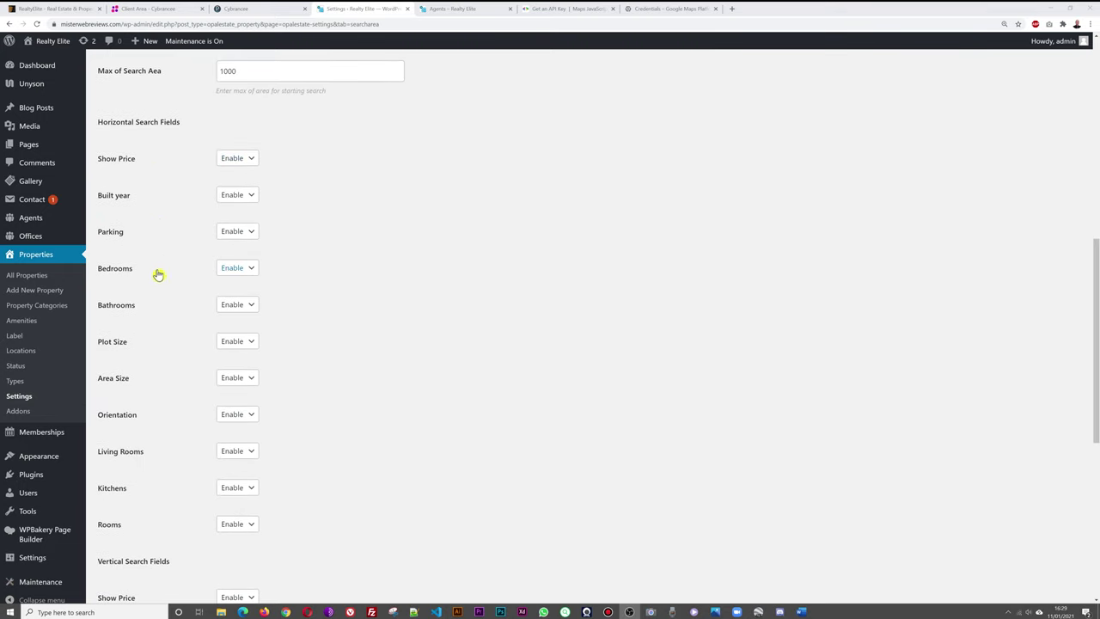
scroll(533, 410, up, 5)
scroll(533, 409, up, 2)
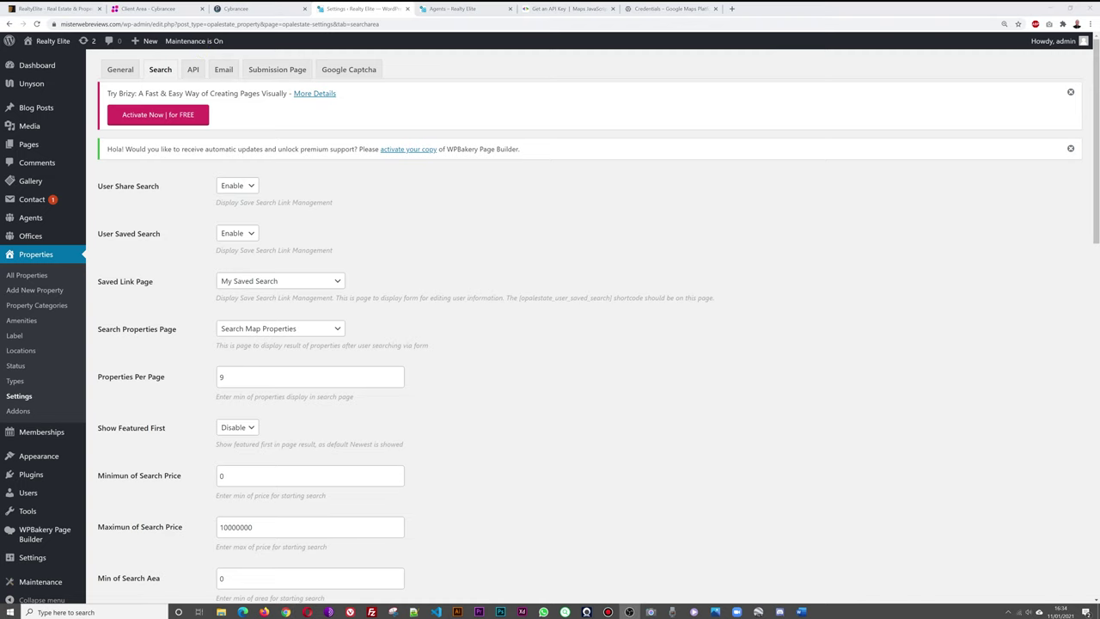
click(194, 74)
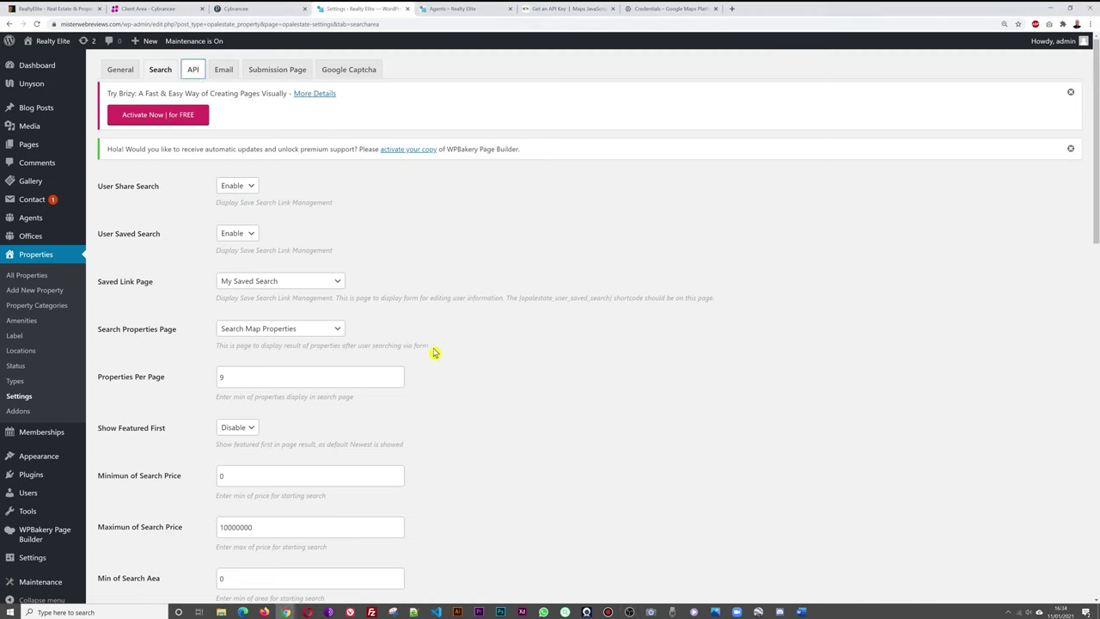
Load the API keys section, then the Email settings showing From Name RealtyElite.
click(190, 71)
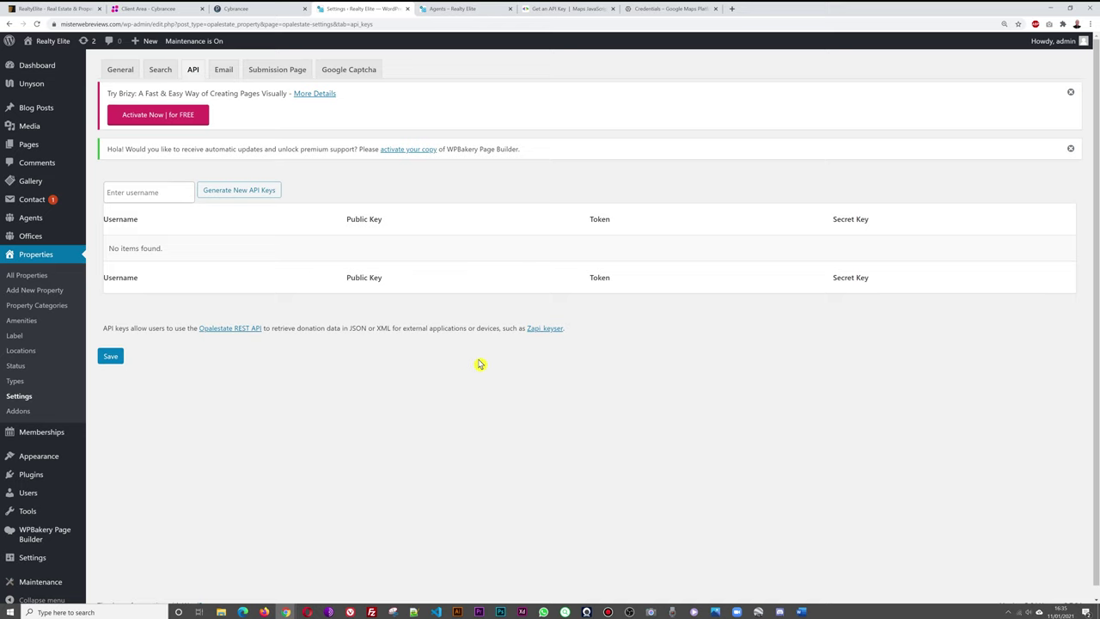
click(221, 72)
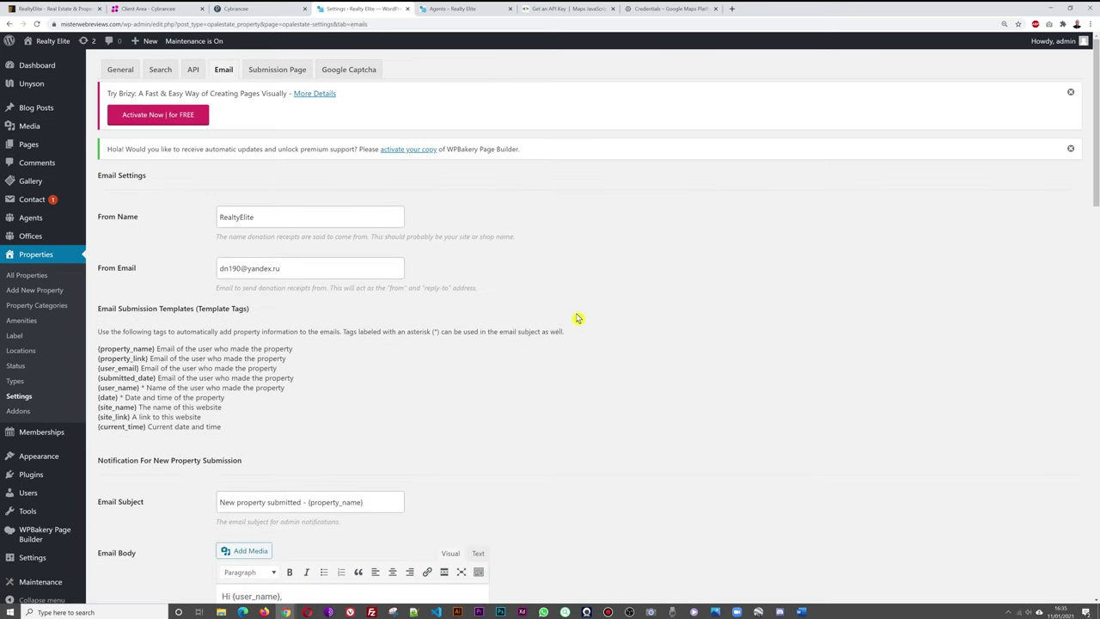
Replace the sender name with 'Your Company Name' and the sender e-mail with a generic company info address.
click(241, 220)
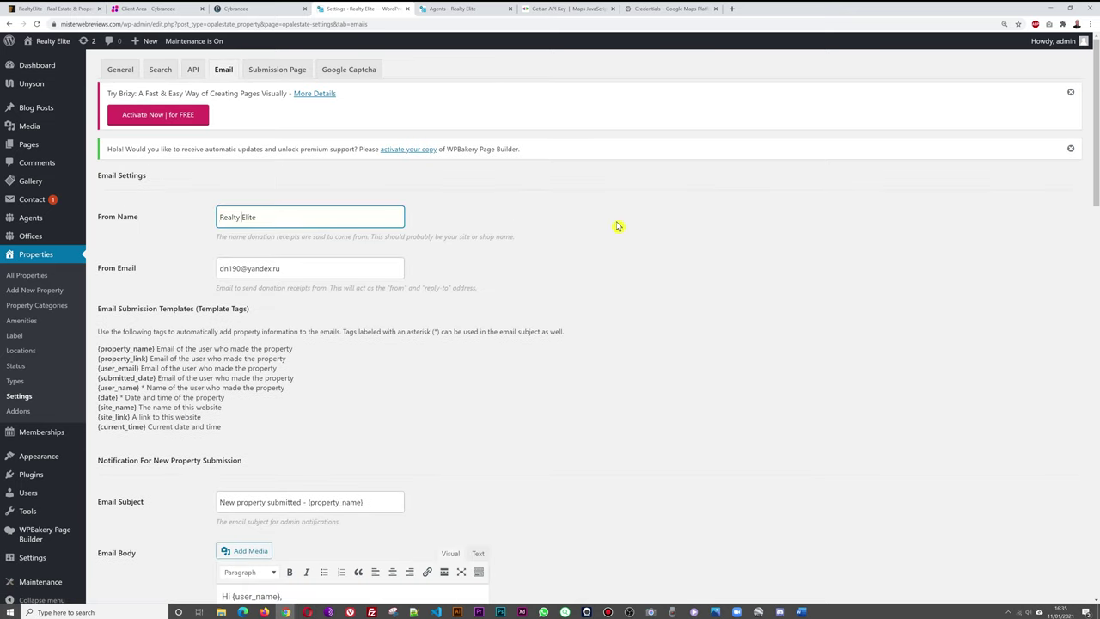
key(ctrl+a)
text(Y)
drag(318, 267, 162, 271)
text(info)
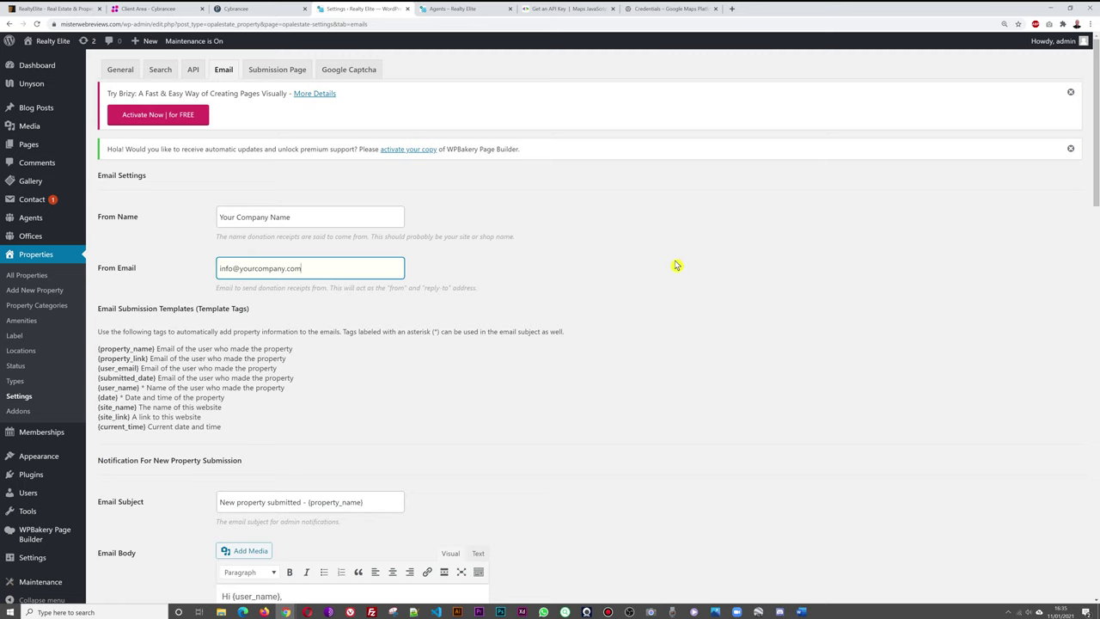
click(595, 241)
Review the rest of the Email settings and bring up the Submission Page settings.
scroll(676, 336, down, 2)
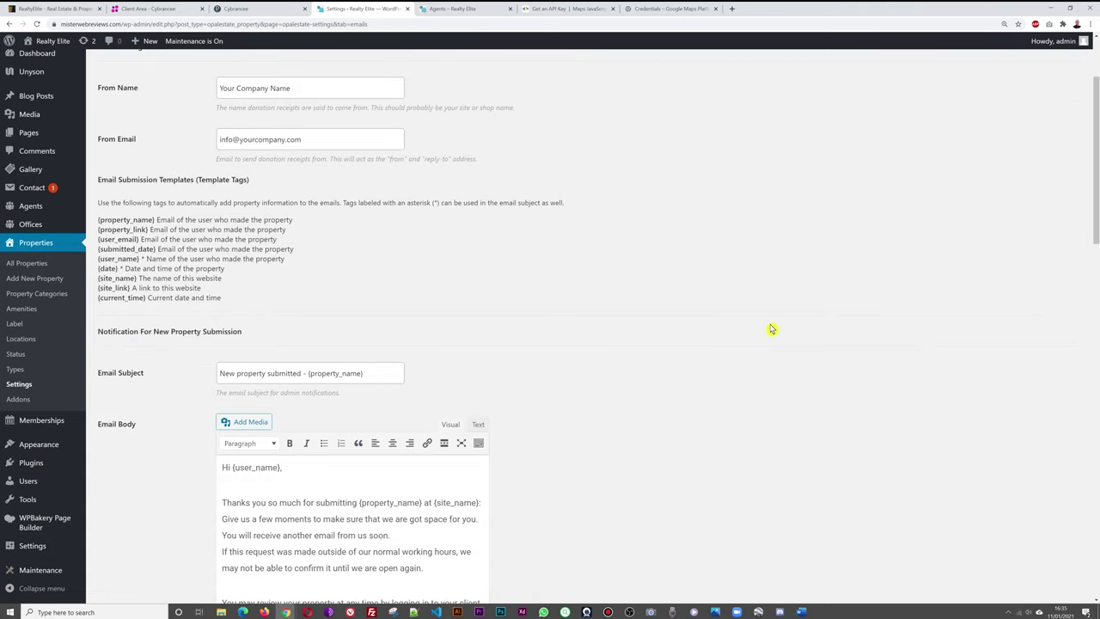
scroll(262, 345, down, 1)
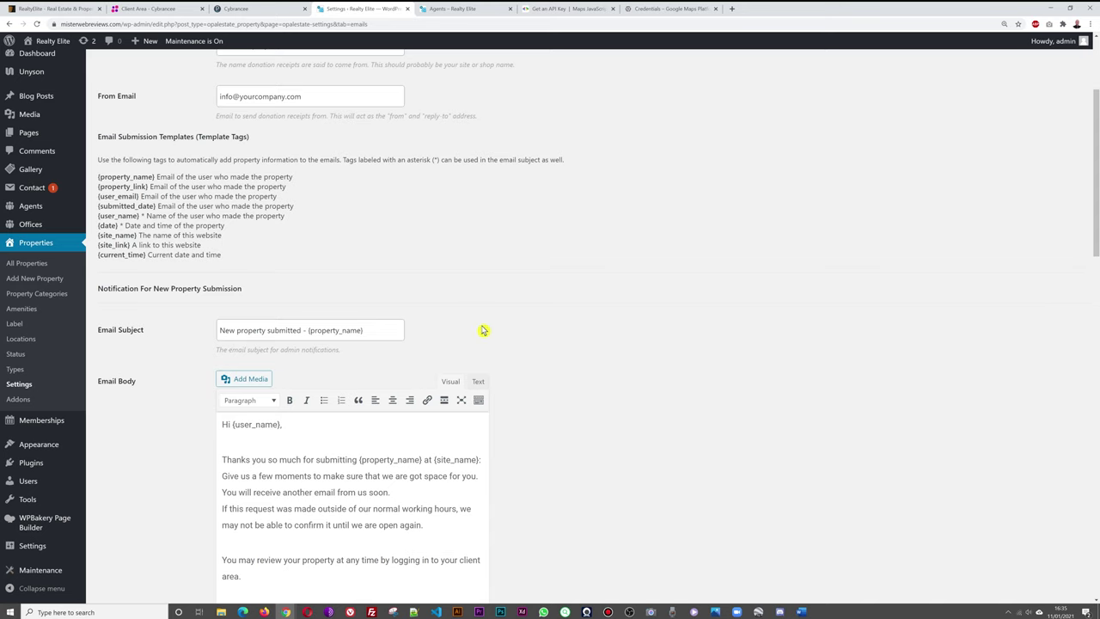
scroll(662, 331, down, 4)
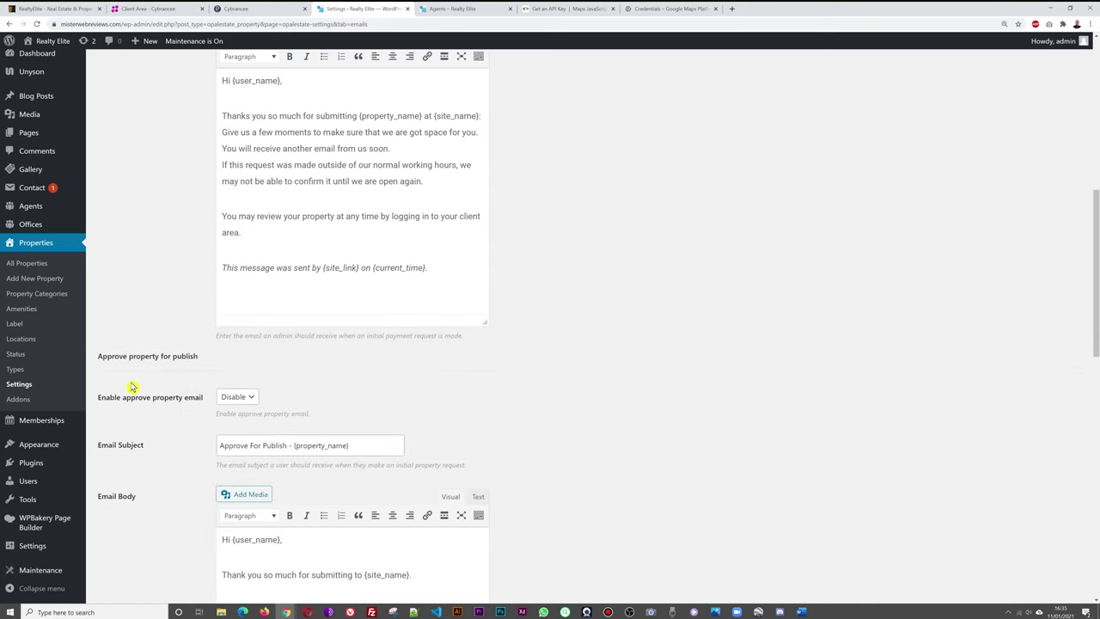
scroll(641, 411, down, 2)
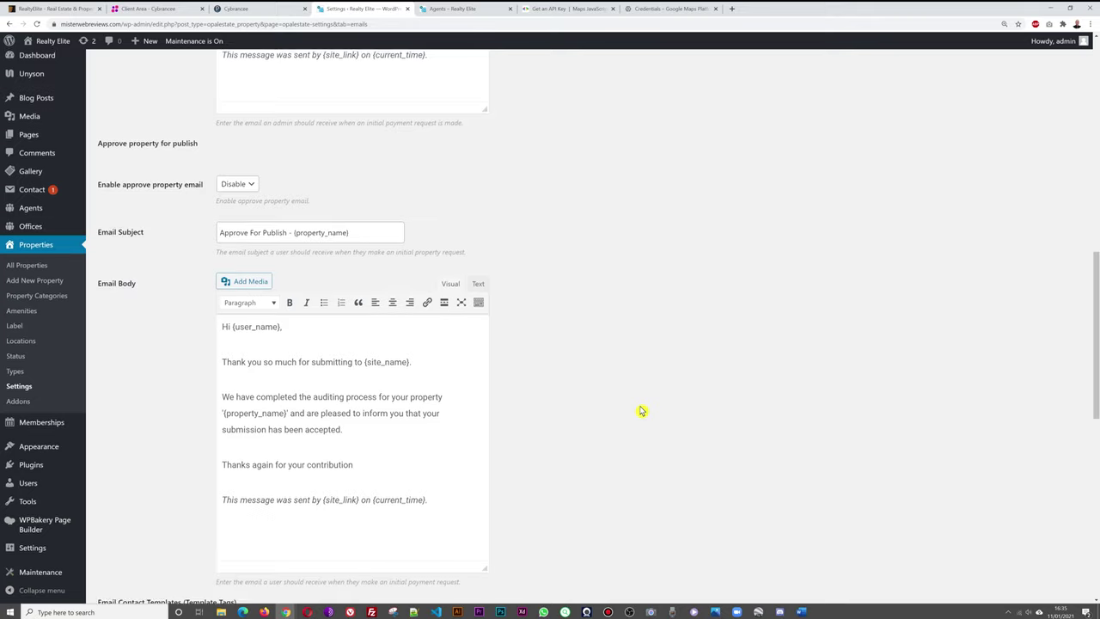
scroll(641, 411, up, 15)
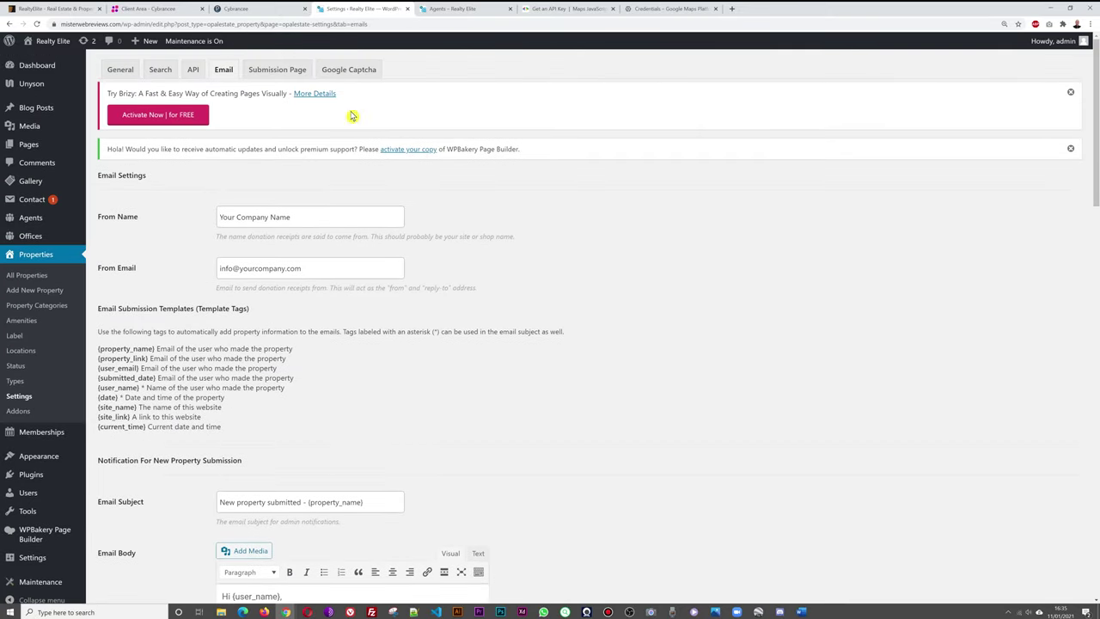
click(277, 70)
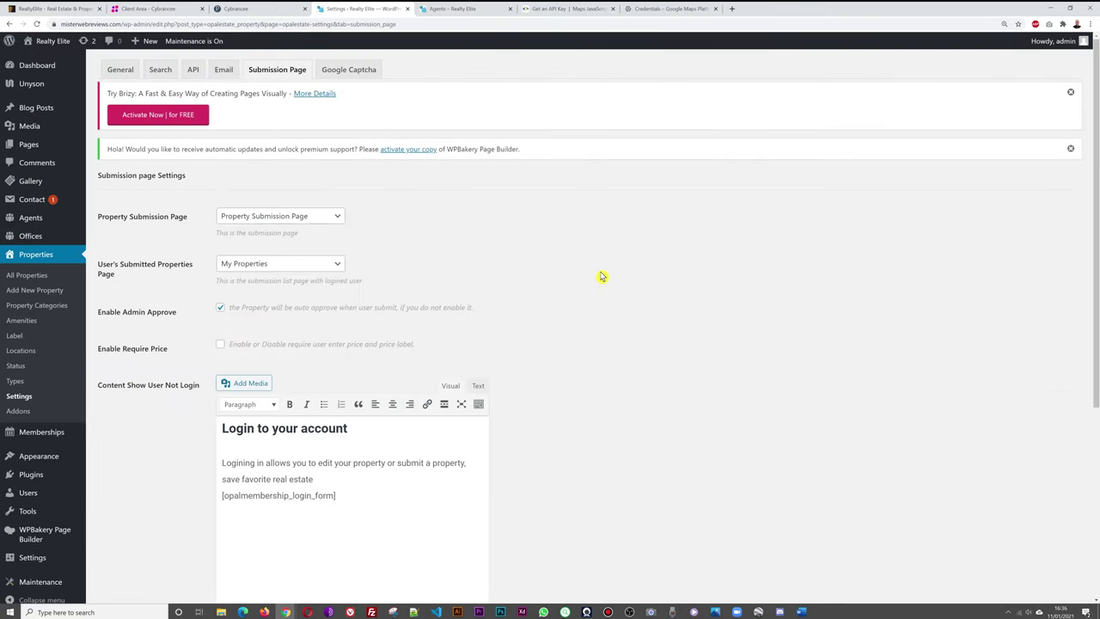
Keep Property Submission Page as the submission page, then select the 'Google Captcha' heading text.
click(335, 216)
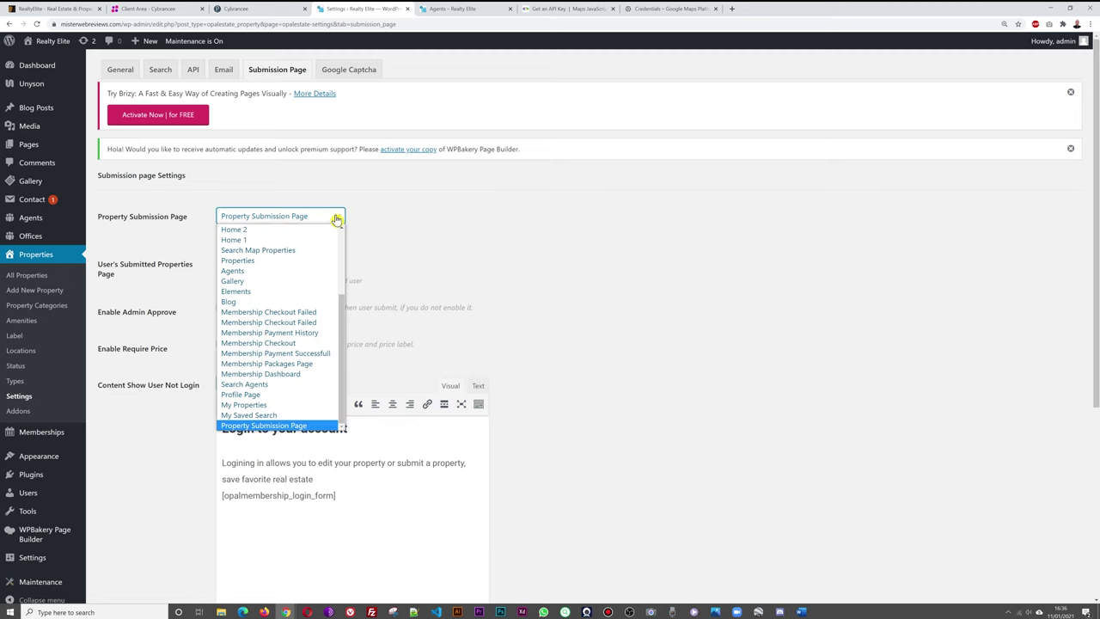
click(305, 427)
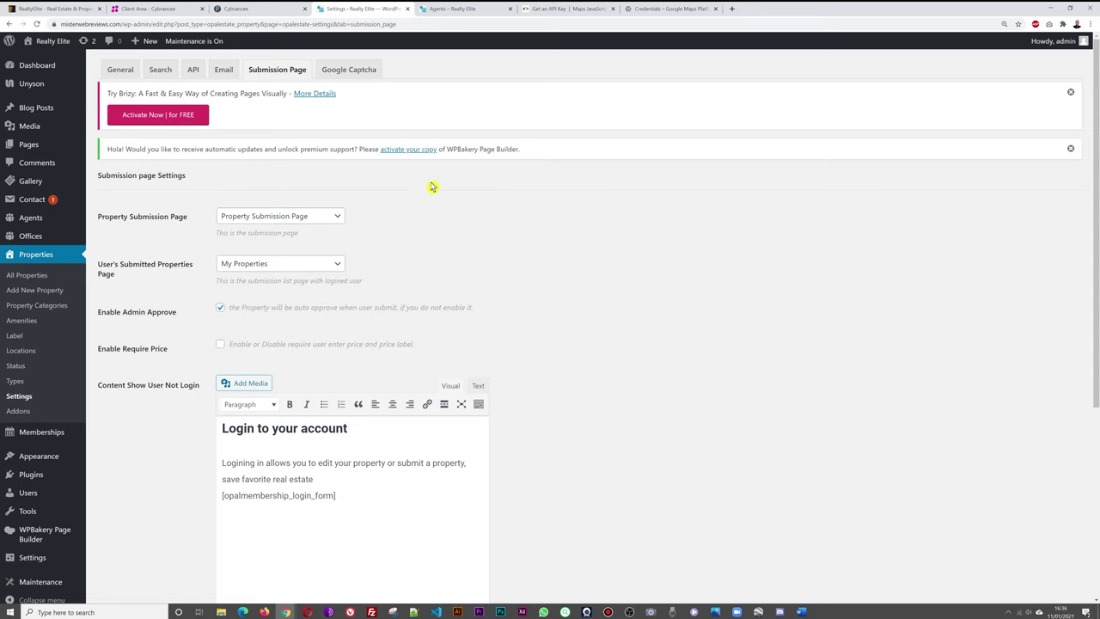
click(349, 72)
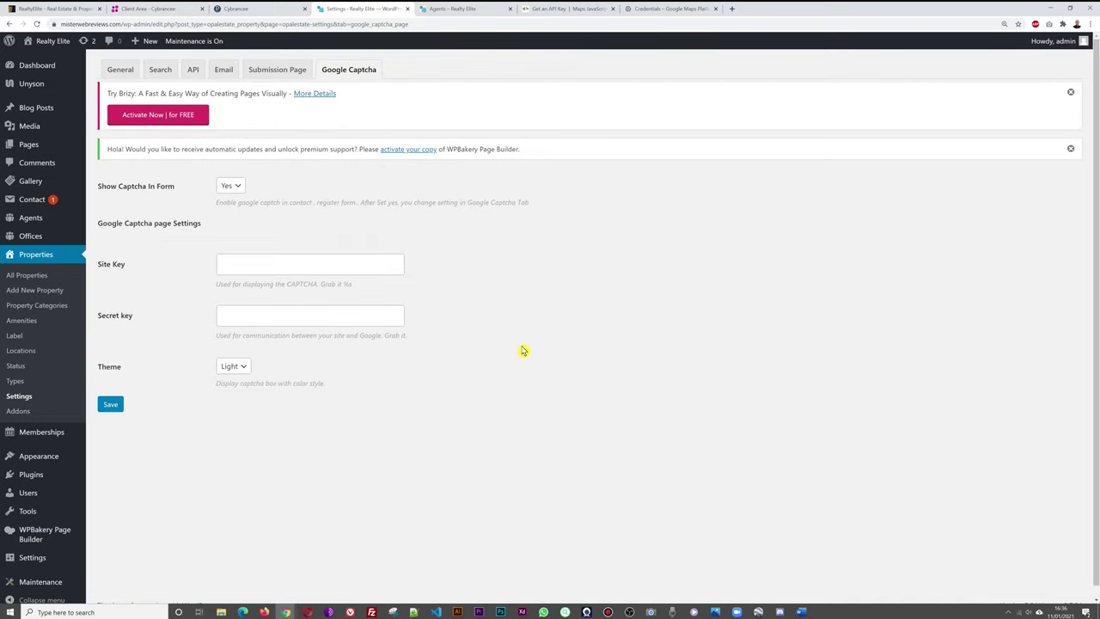
drag(98, 223, 141, 223)
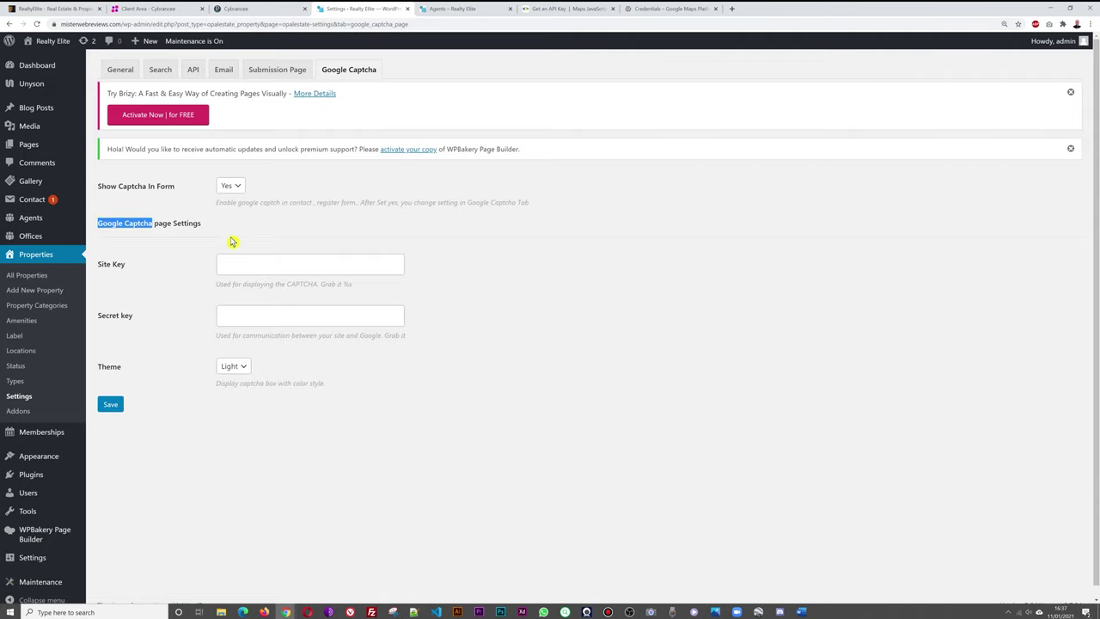
click(675, 9)
Search Google for 'google recaptcha generate key' starting from the pasted 'Google Captcha' text.
click(658, 21)
text(Google Captcha)
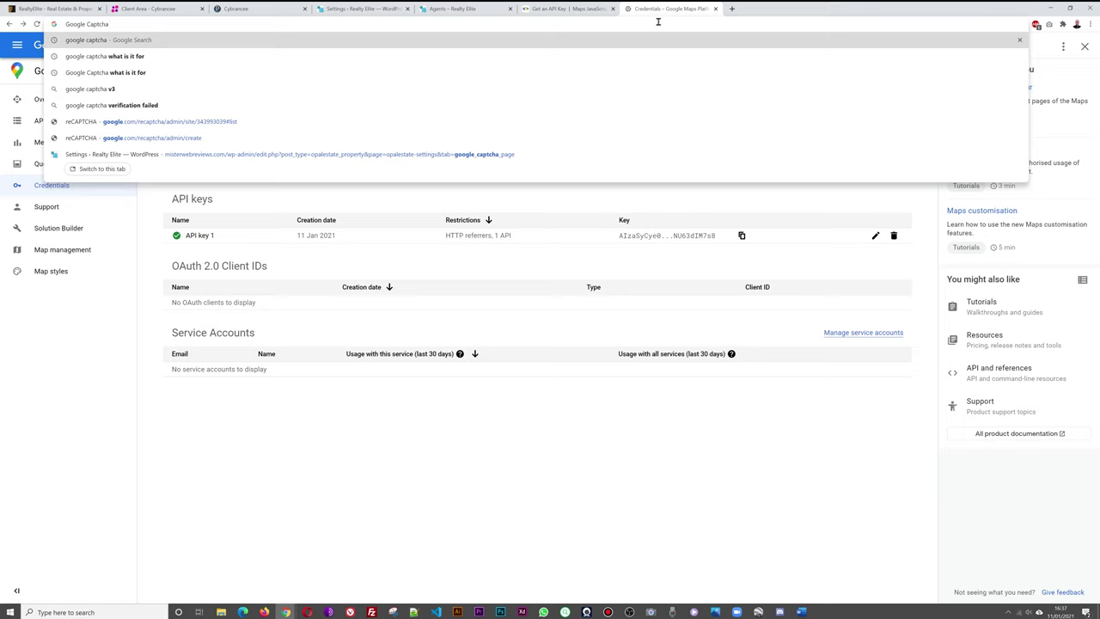
text(gener)
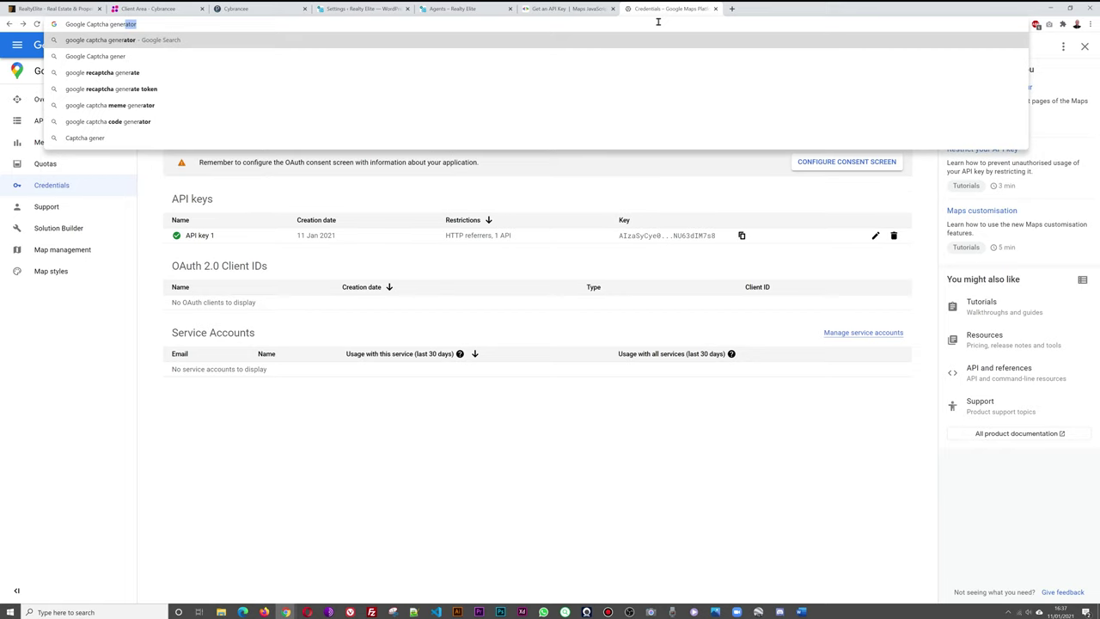
text(ate)
key(Down)
key(Return)
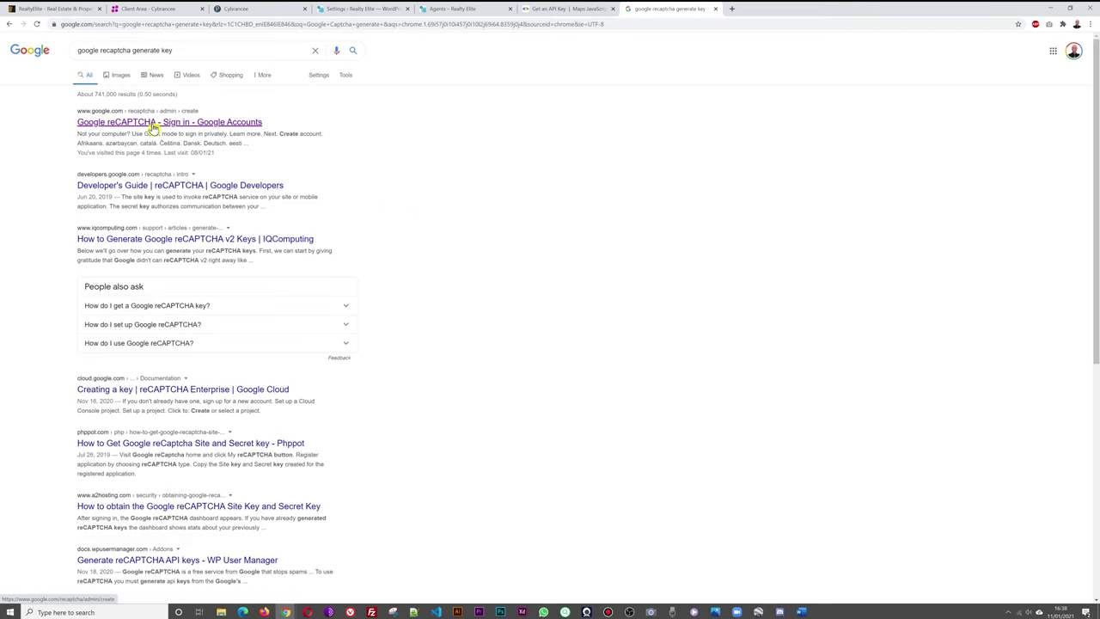
Register misterwebreviews.com as a reCAPTCHA v2 site with label and domain, accepting the terms of service.
click(237, 127)
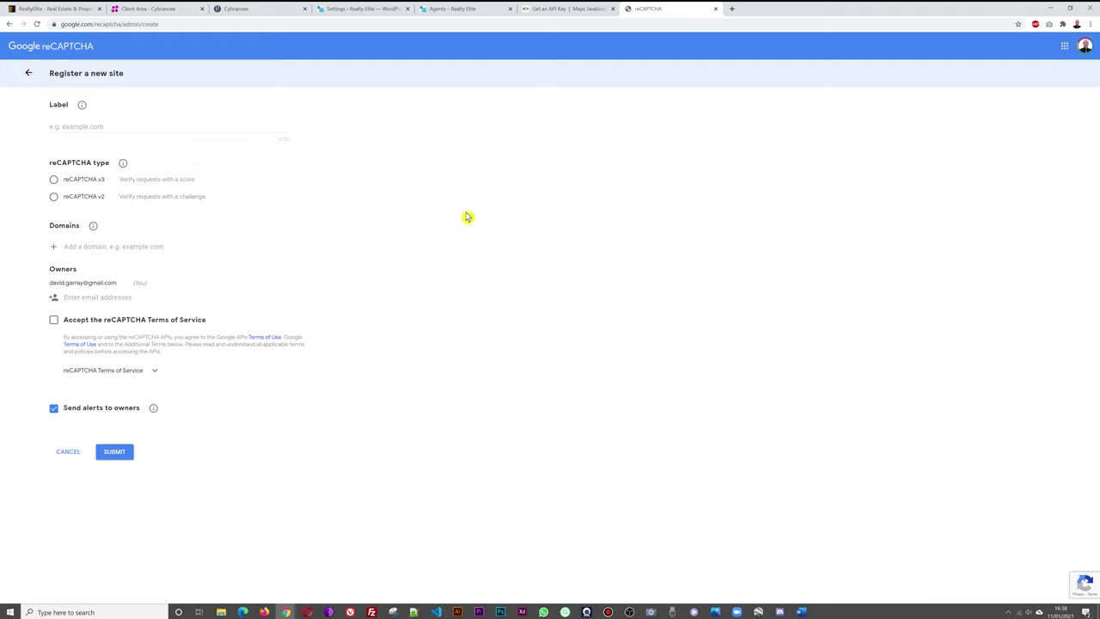
click(53, 196)
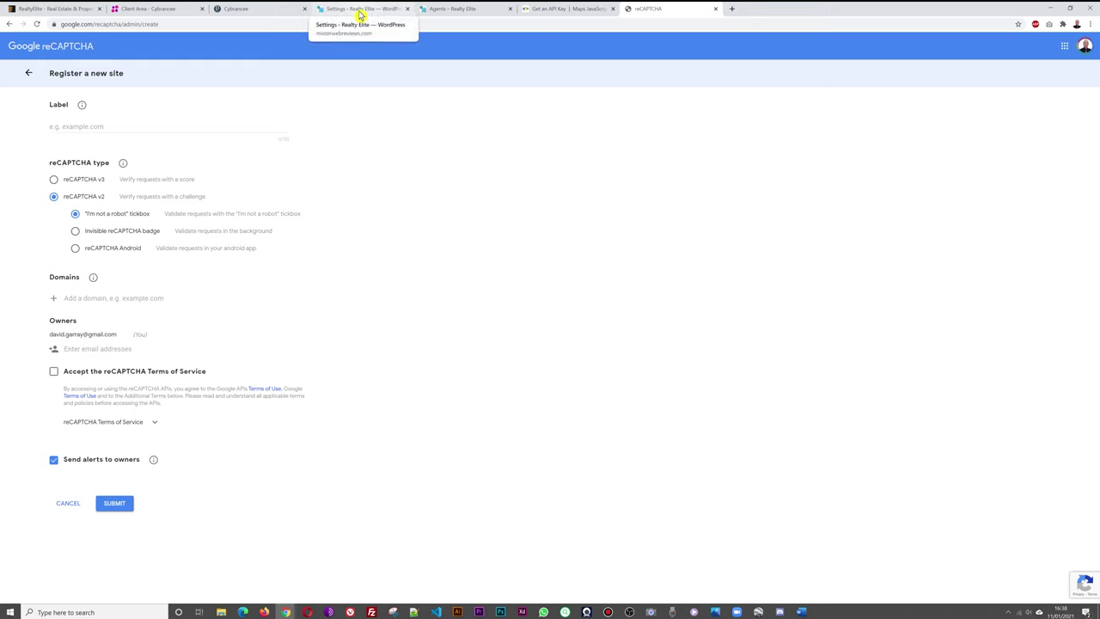
click(134, 127)
text(misterwebreviews.com)
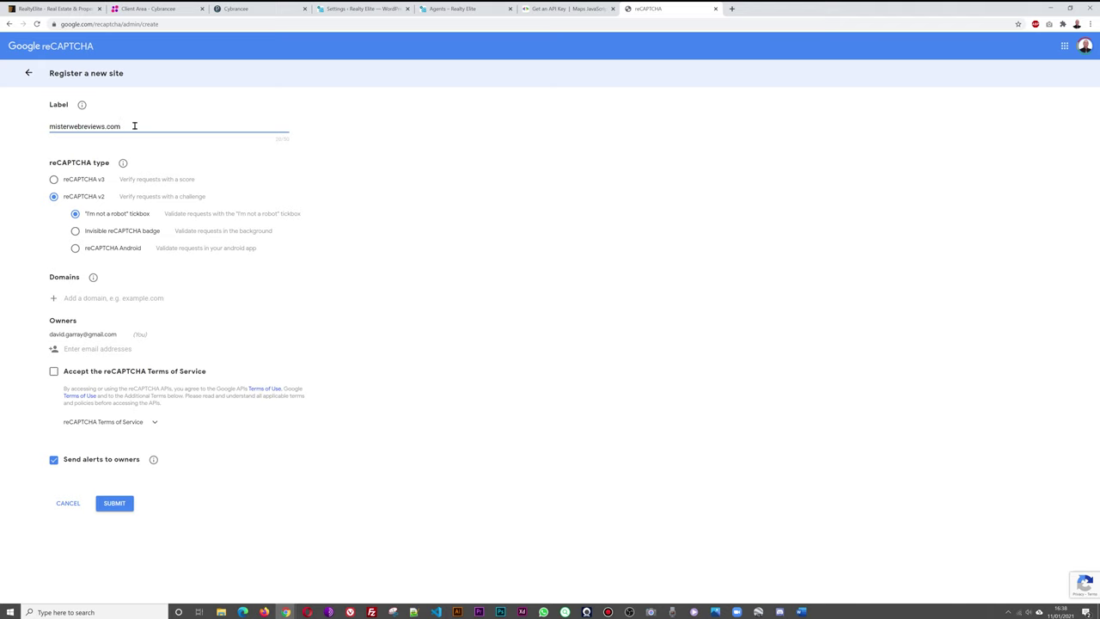
triple_click(135, 126)
key(ctrl+c)
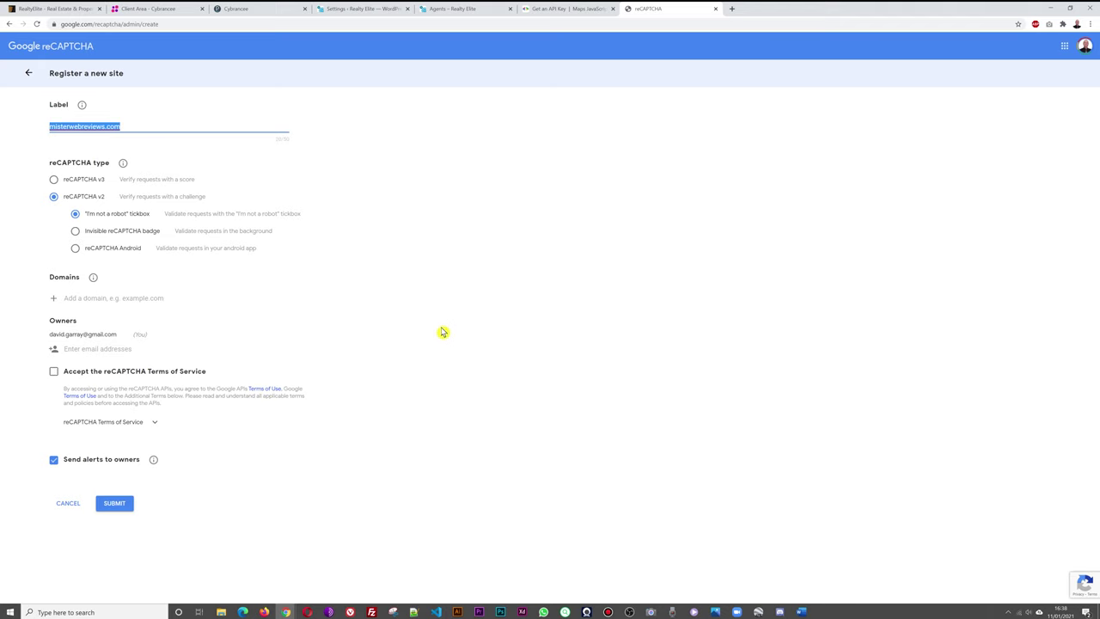
click(117, 298)
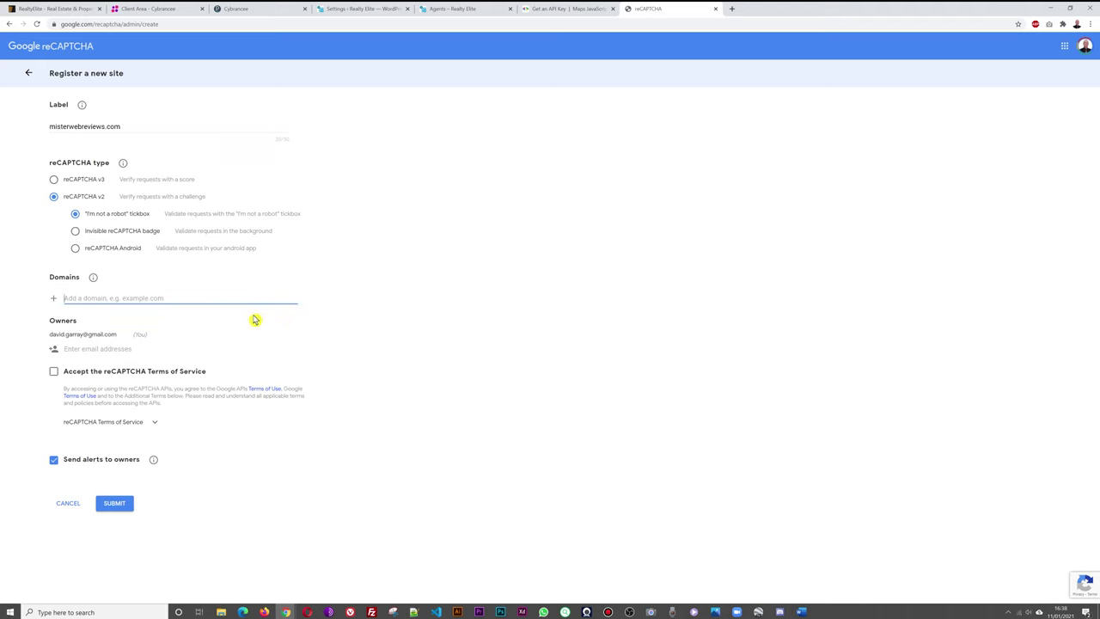
key(ctrl+v)
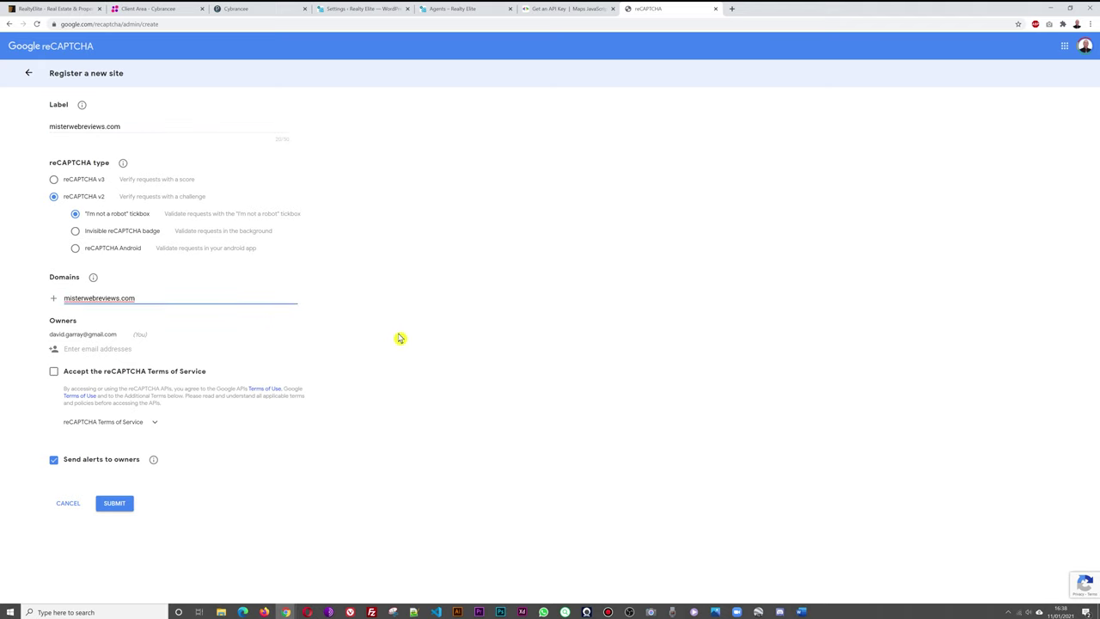
click(53, 372)
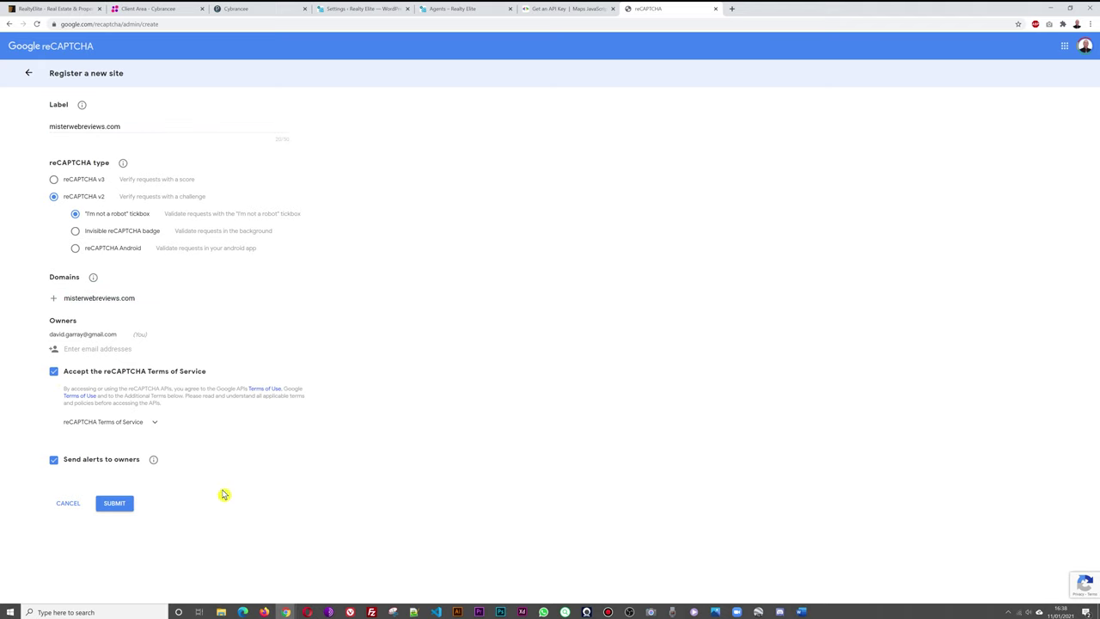
click(117, 505)
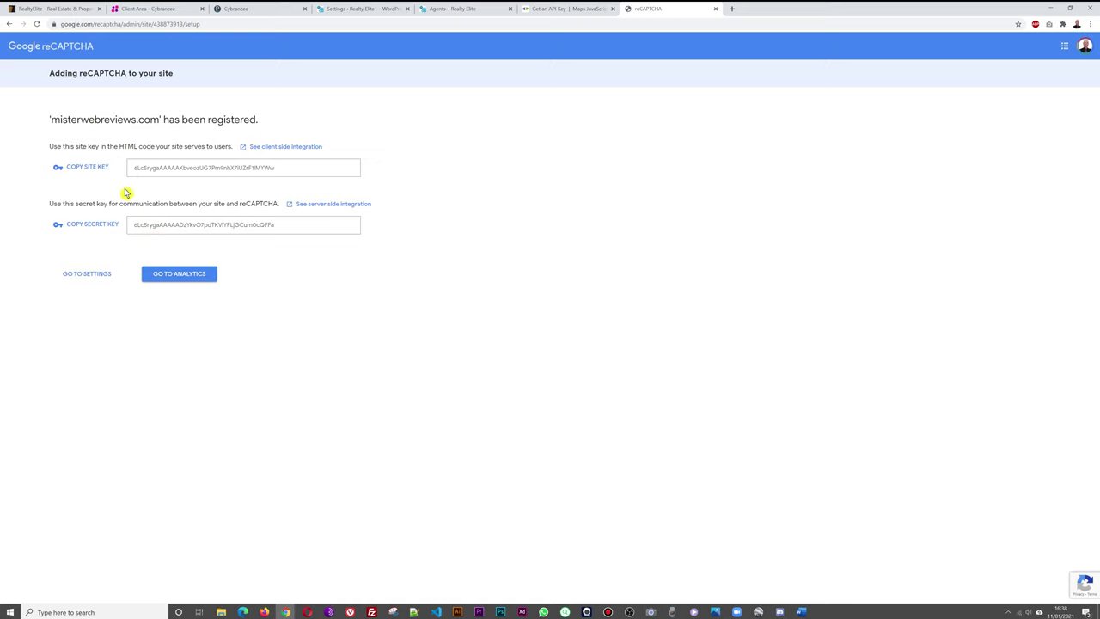
Copy the new reCAPTCHA site key into the WordPress Google Captcha Site Key field.
click(83, 169)
click(451, 8)
click(361, 9)
click(287, 267)
key(ctrl+v)
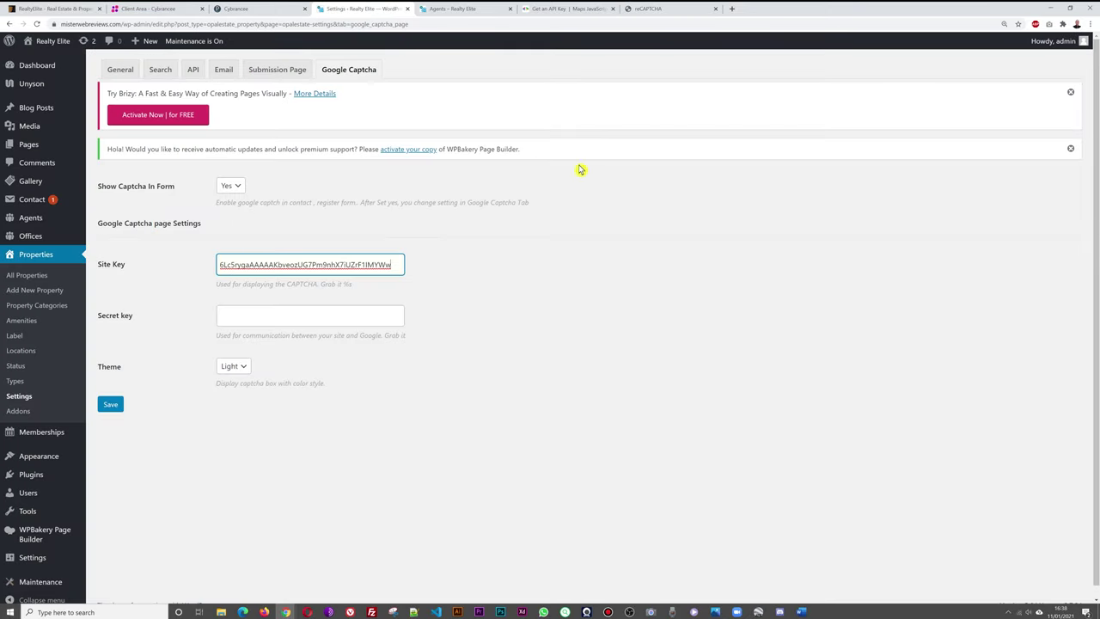
Copy the reCAPTCHA secret key into Secret key and save the captcha settings.
click(668, 9)
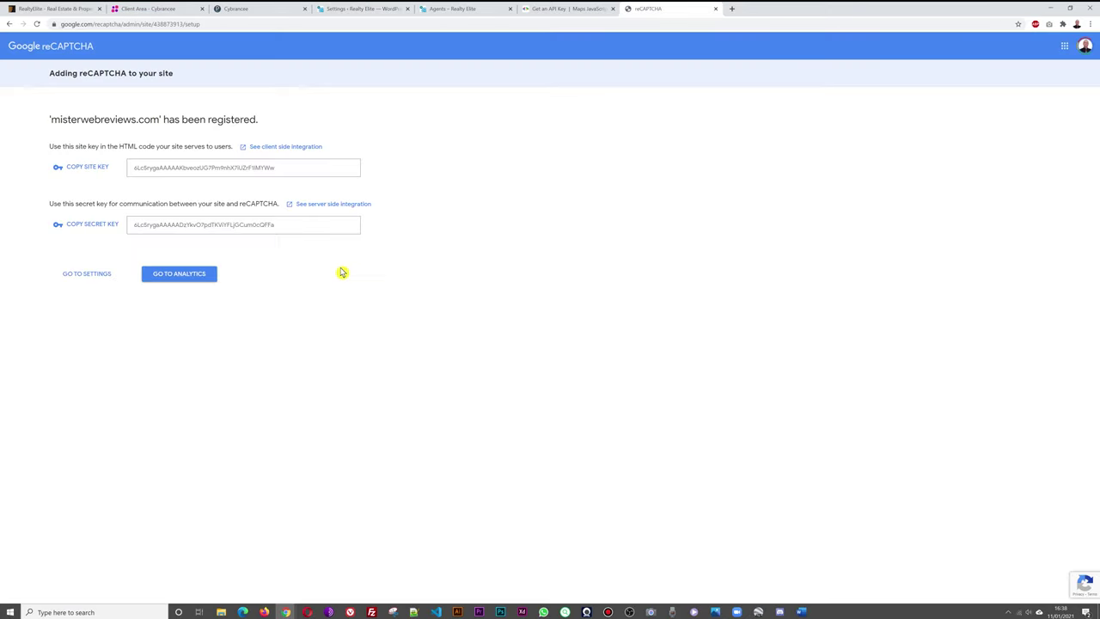
click(94, 227)
click(353, 9)
click(311, 318)
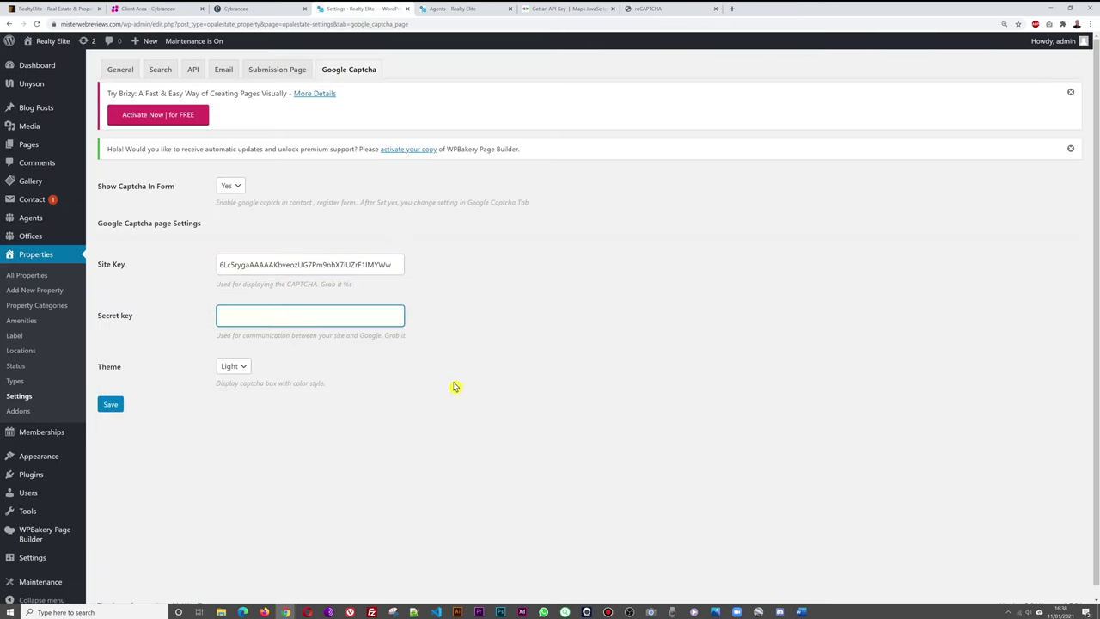
key(ctrl+v)
click(110, 404)
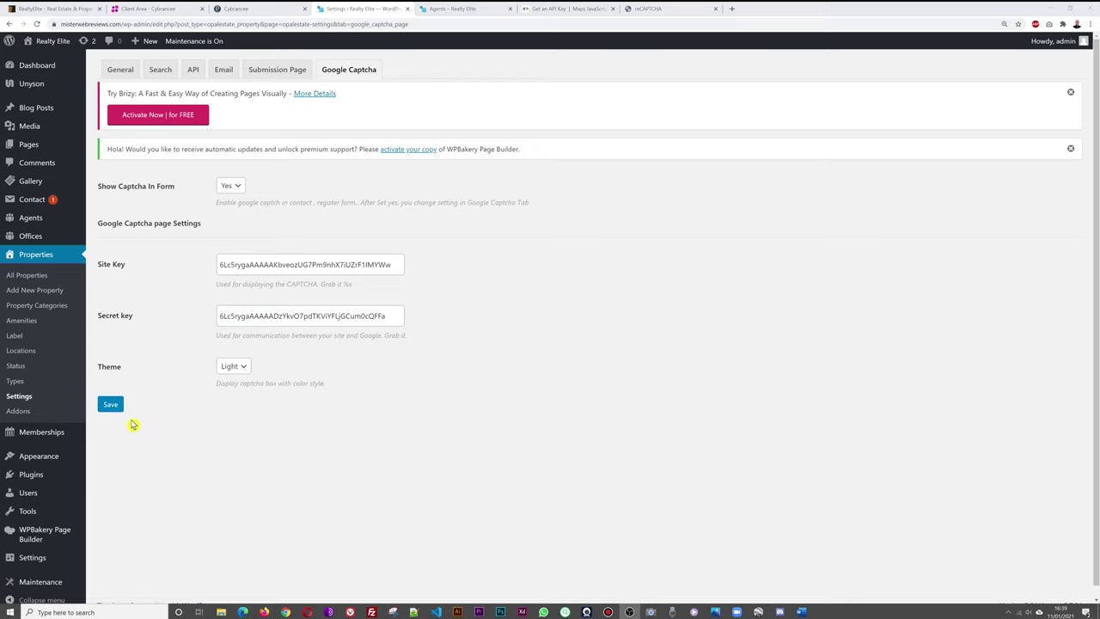
click(44, 440)
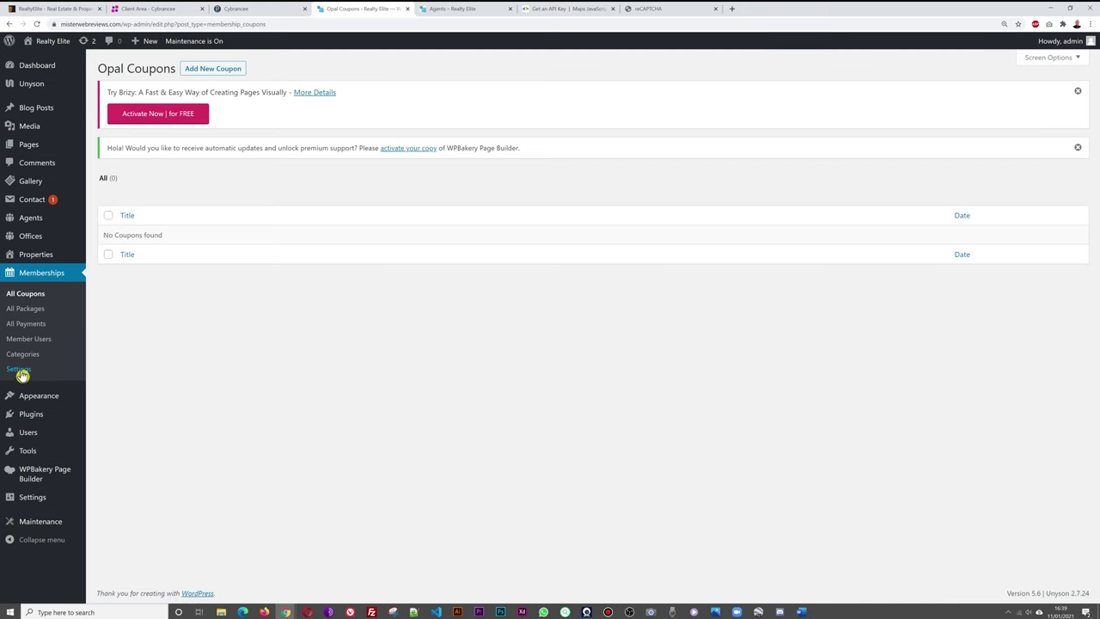
Bring up the membership Payment Gateways settings and inspect the PayPal email field.
click(18, 370)
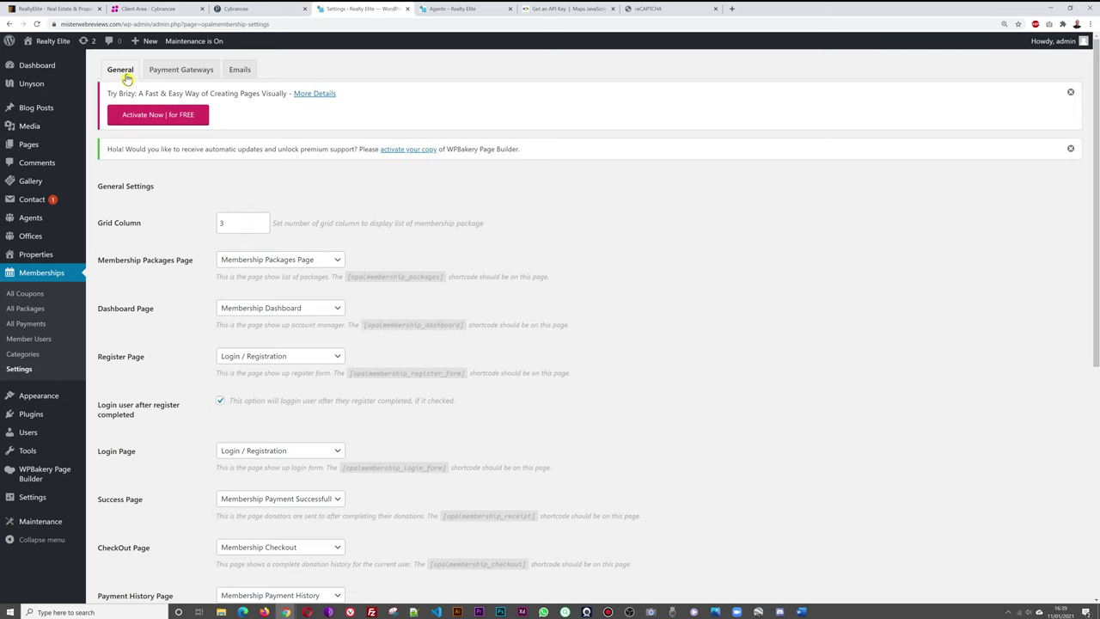
click(196, 72)
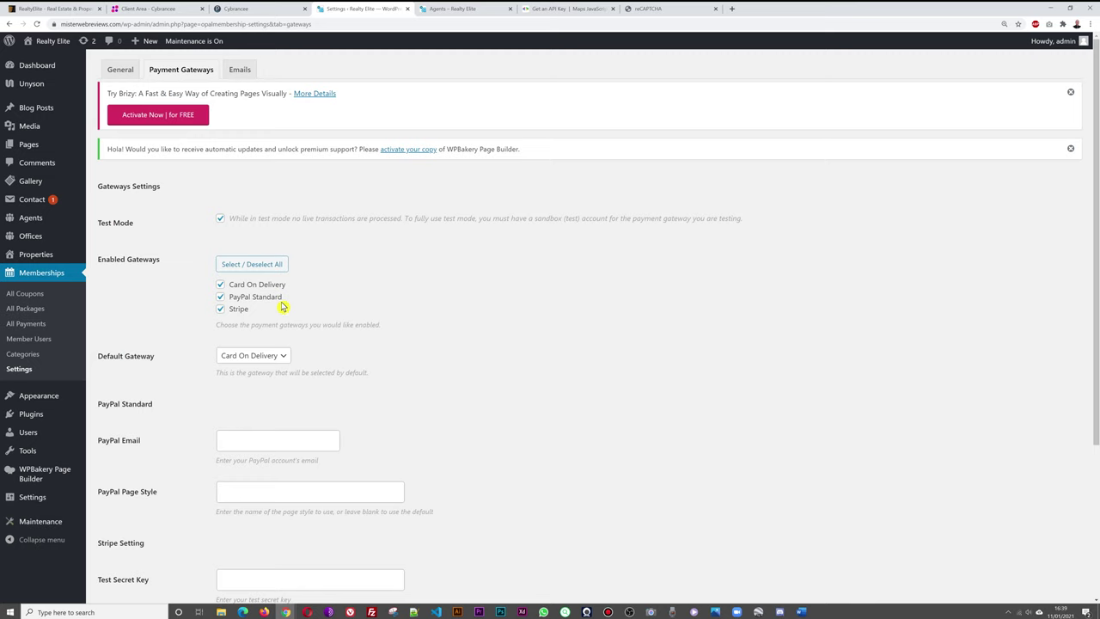
scroll(534, 344, down, 5)
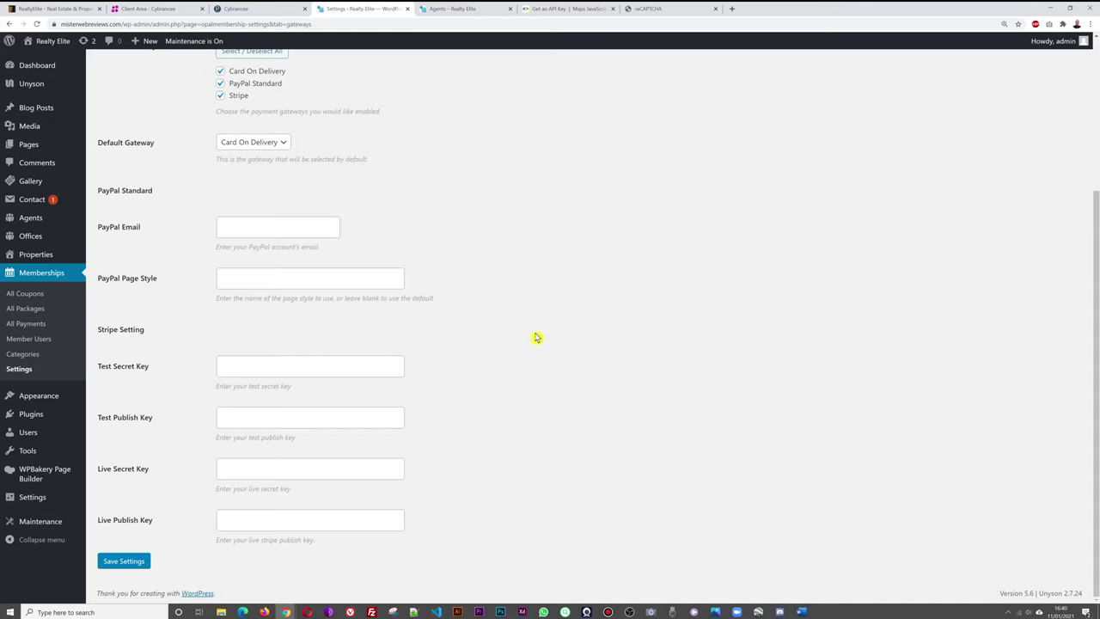
click(316, 235)
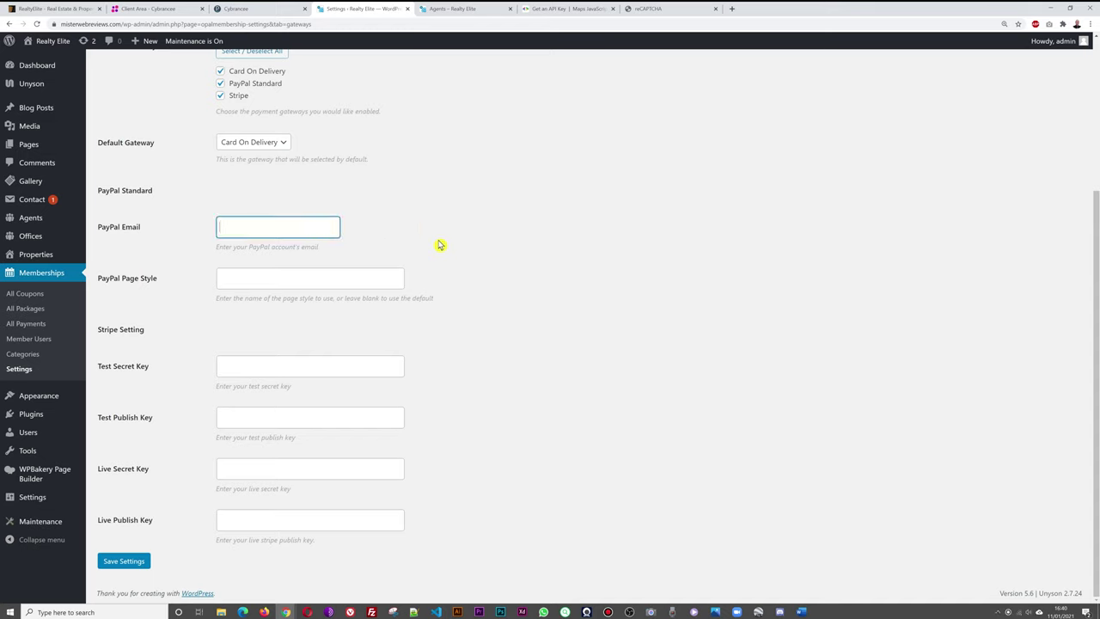
click(438, 242)
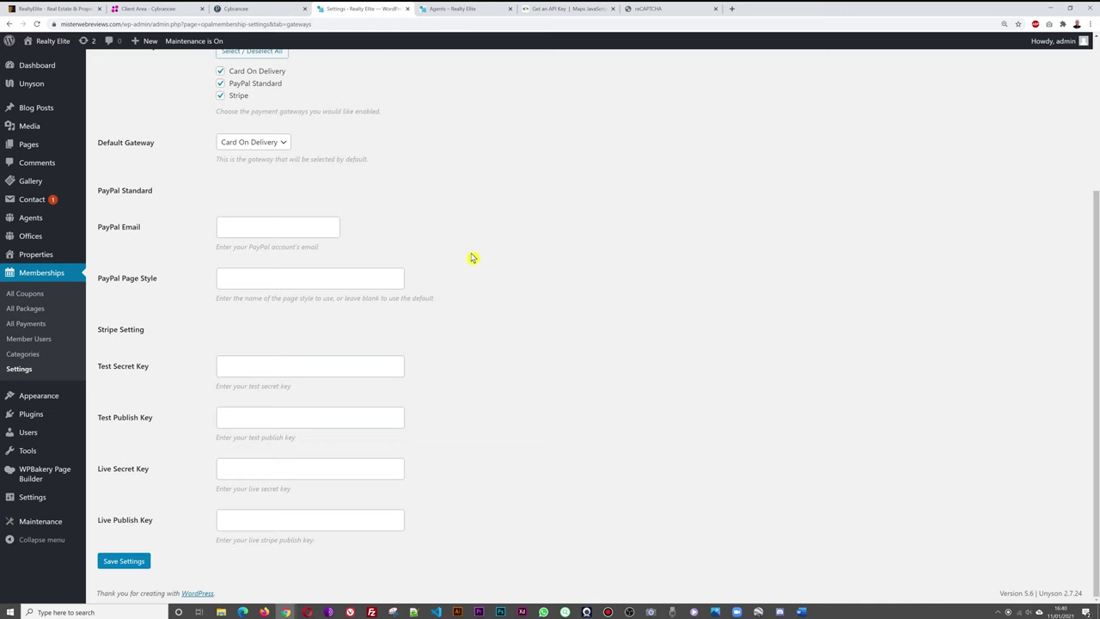
scroll(445, 191, up, 1)
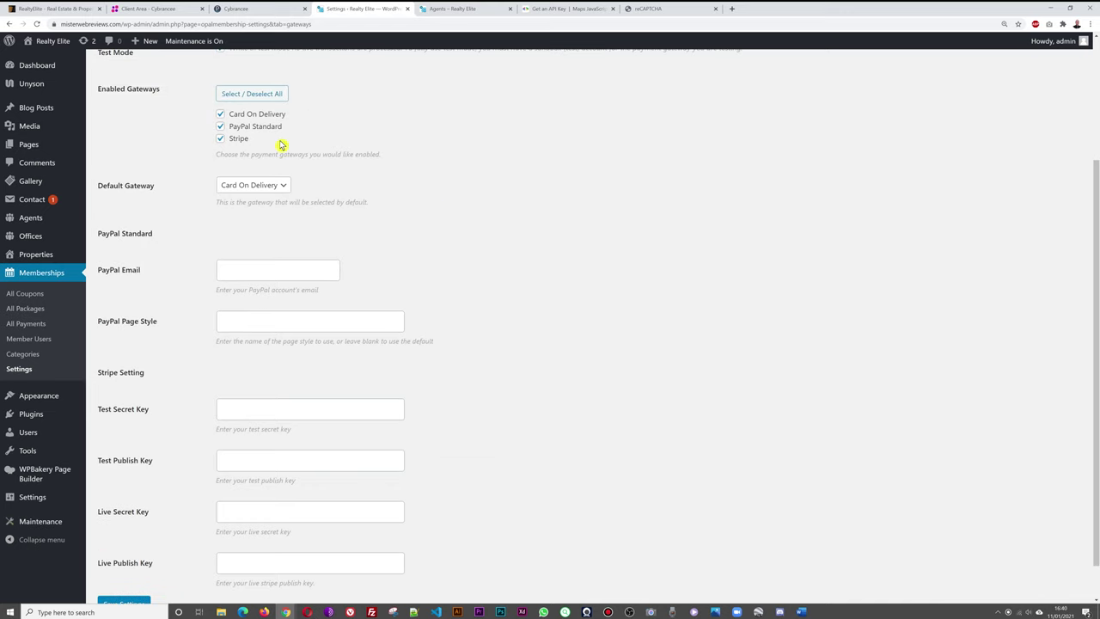
Turn off Card On Delivery and Stripe, making PayPal Standard the default gateway.
click(220, 139)
click(220, 113)
click(281, 186)
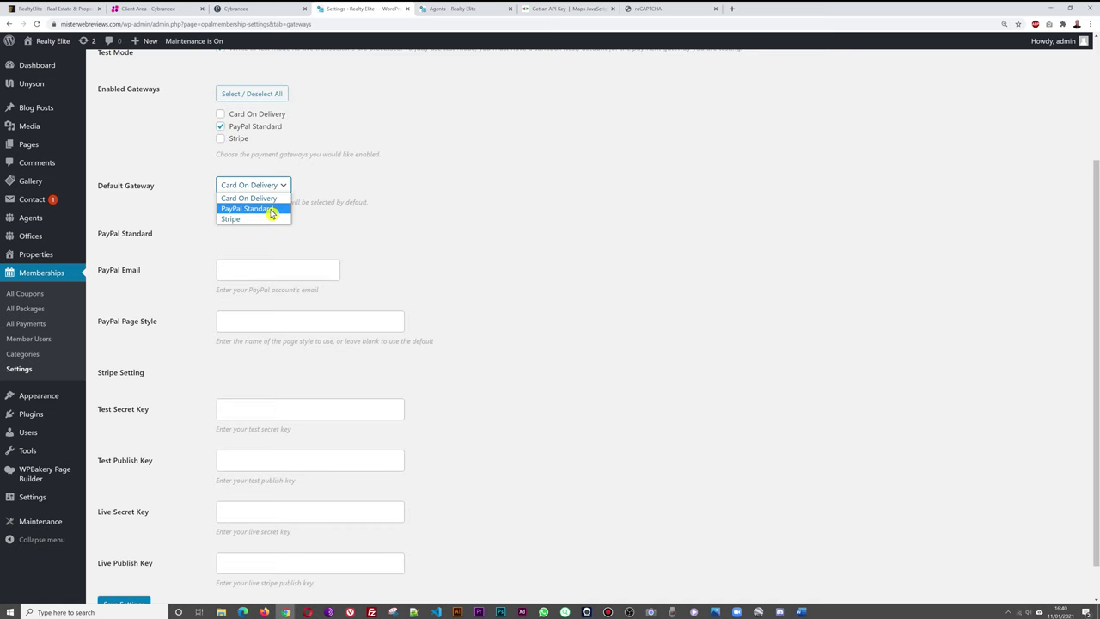
click(270, 208)
click(305, 273)
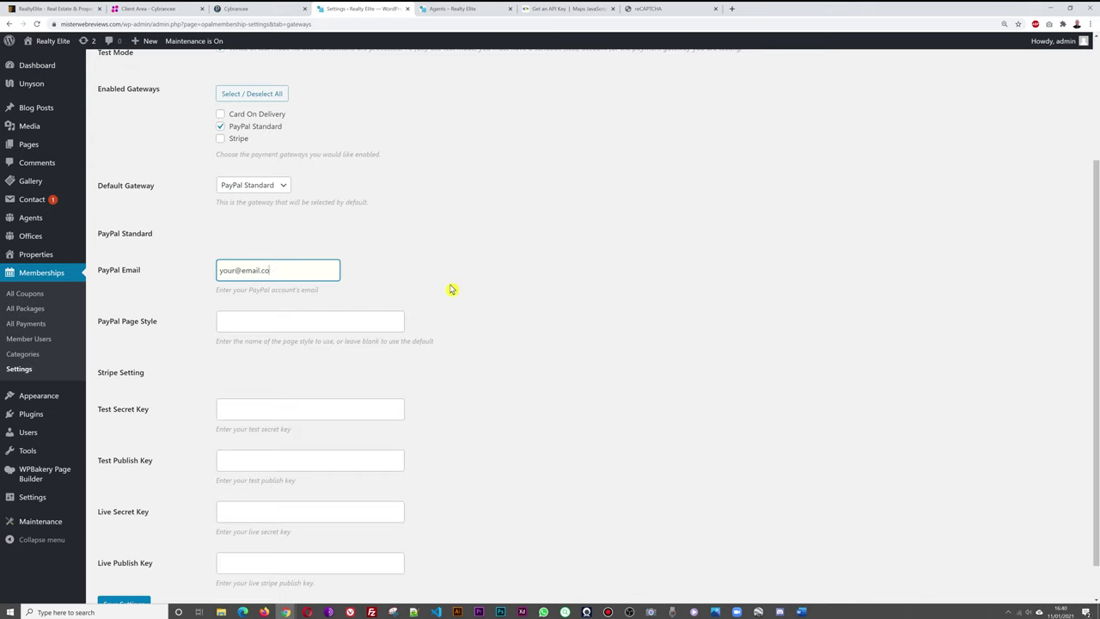
click(453, 289)
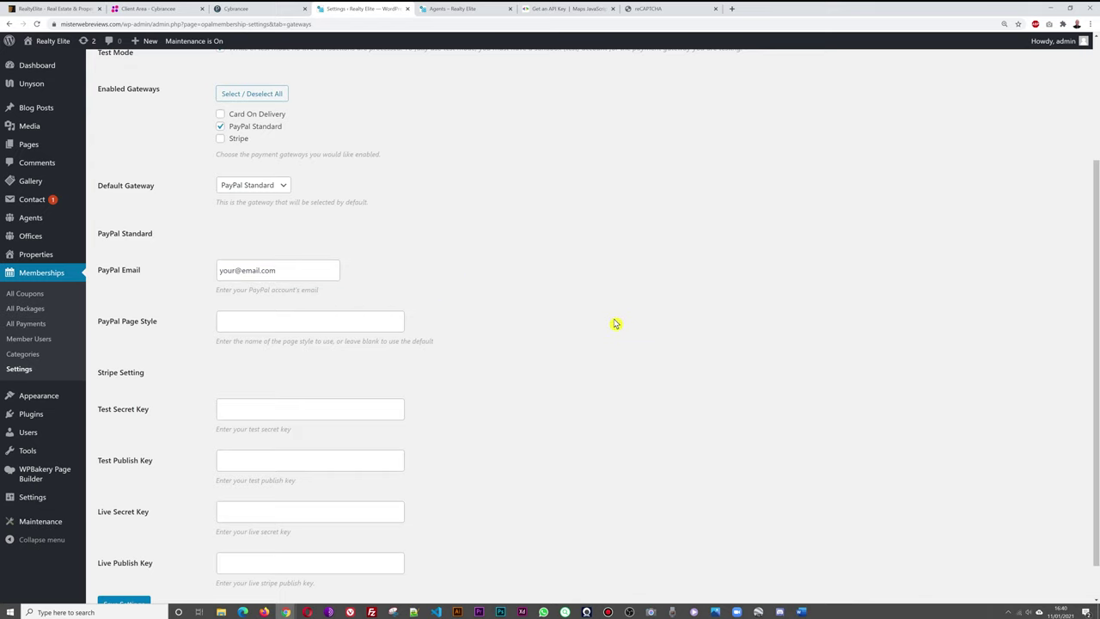
Re-enable Stripe as the default gateway and clear the sample PayPal email.
click(220, 138)
click(283, 185)
click(249, 221)
drag(325, 273, 214, 275)
key(BackSpace)
Re-enable PayPal Standard alongside Stripe, keeping Stripe as the default gateway.
scroll(605, 309, down, 1)
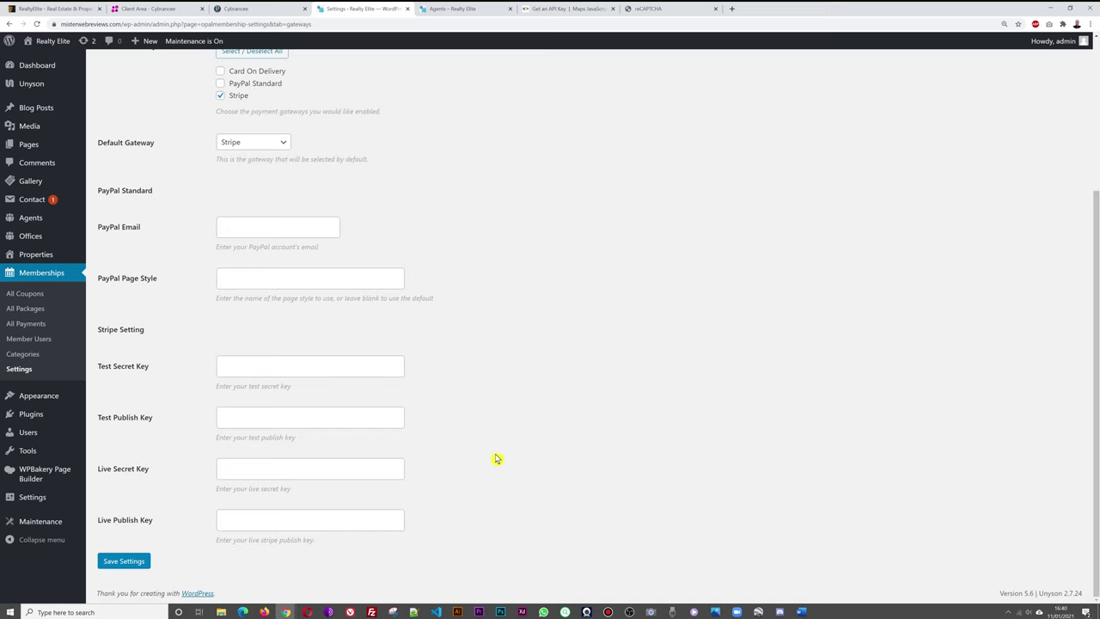
scroll(496, 459, up, 3)
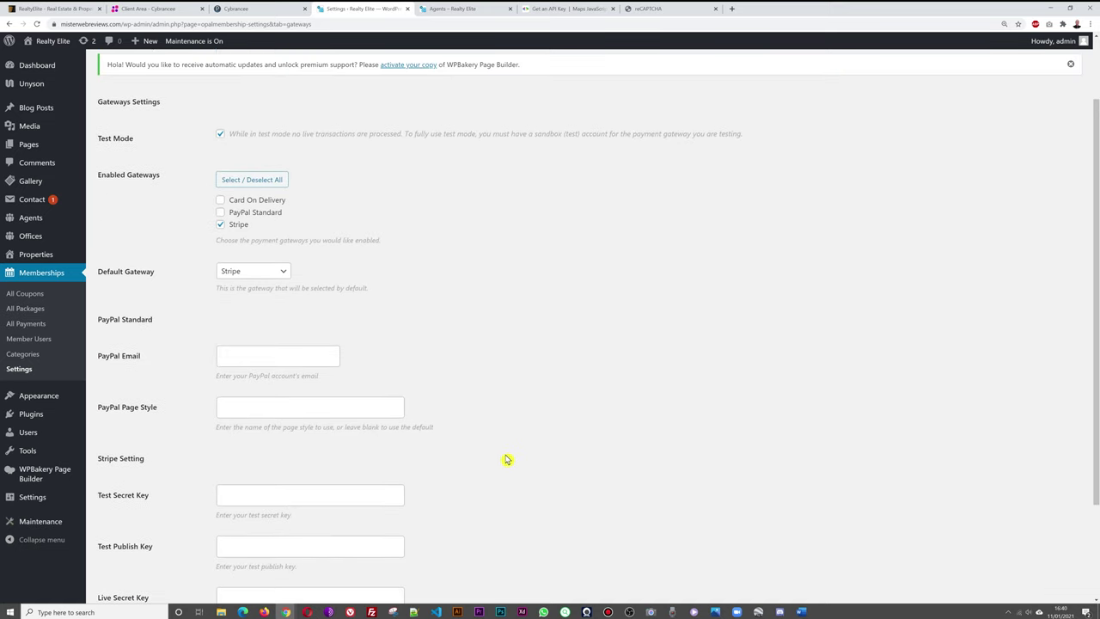
click(220, 212)
scroll(547, 312, down, 1)
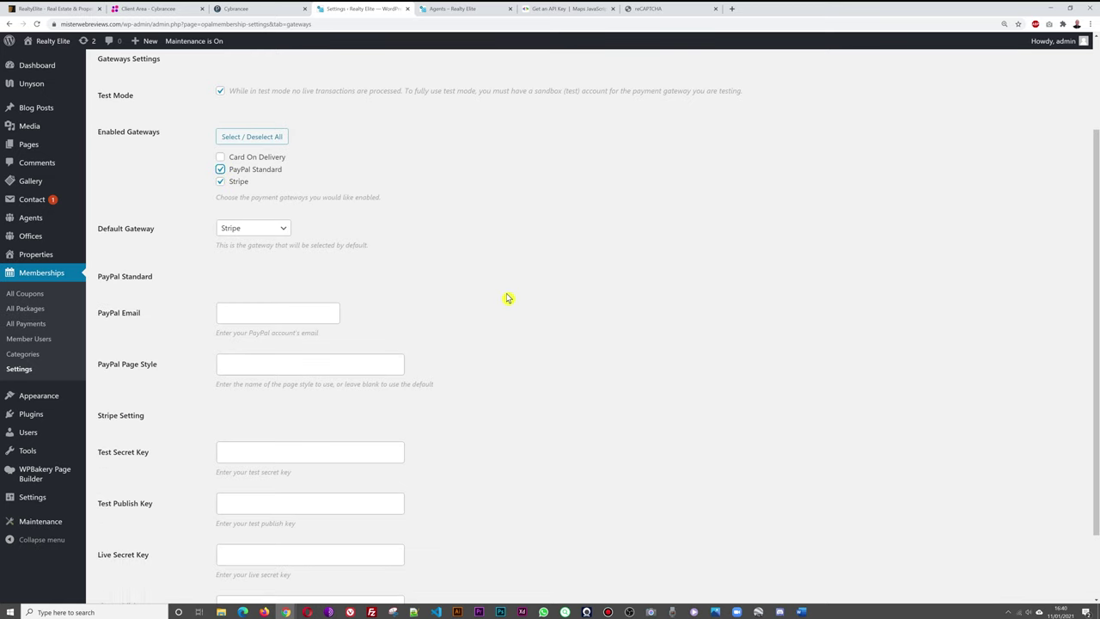
click(280, 230)
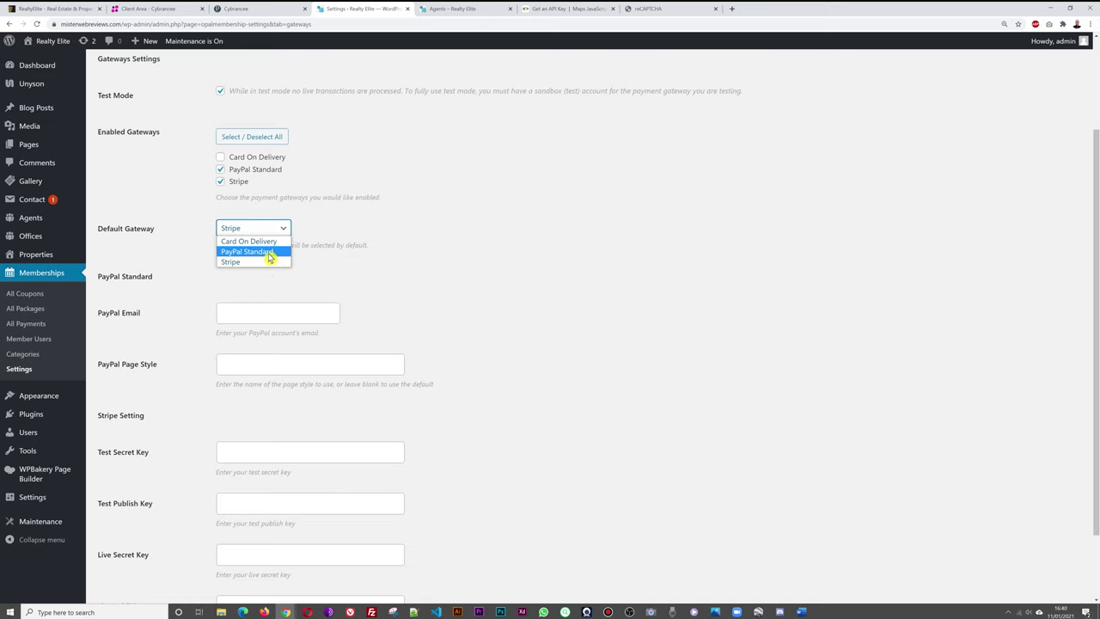
click(270, 263)
scroll(532, 321, down, 2)
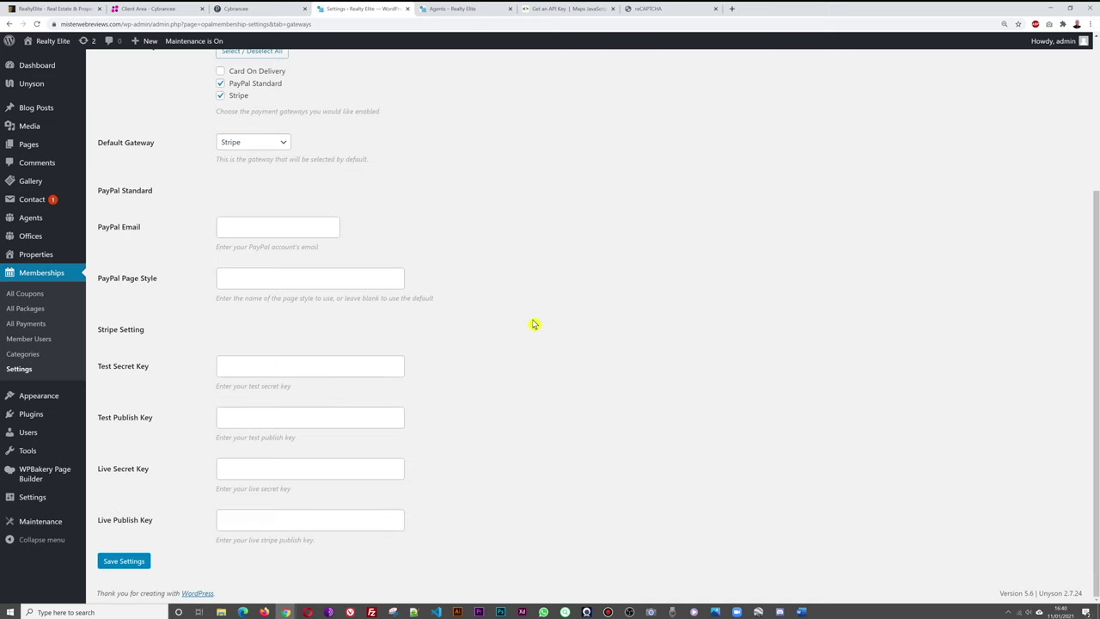
scroll(532, 324, up, 5)
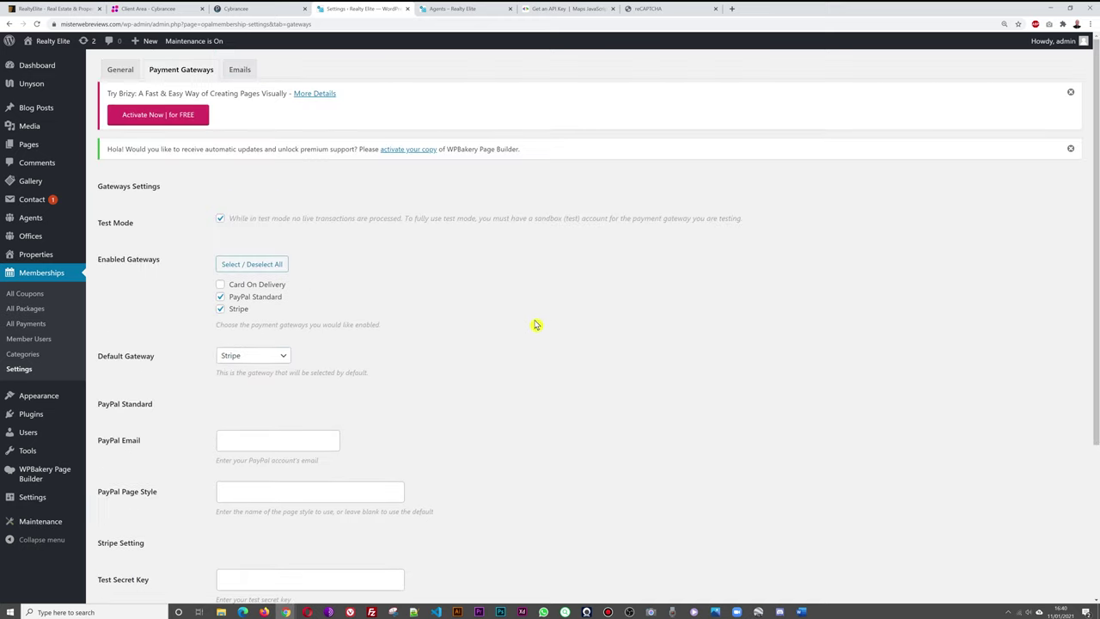
Set the membership email sender name to 'Your Company Name' and the sender e-mail to a company info address.
click(243, 73)
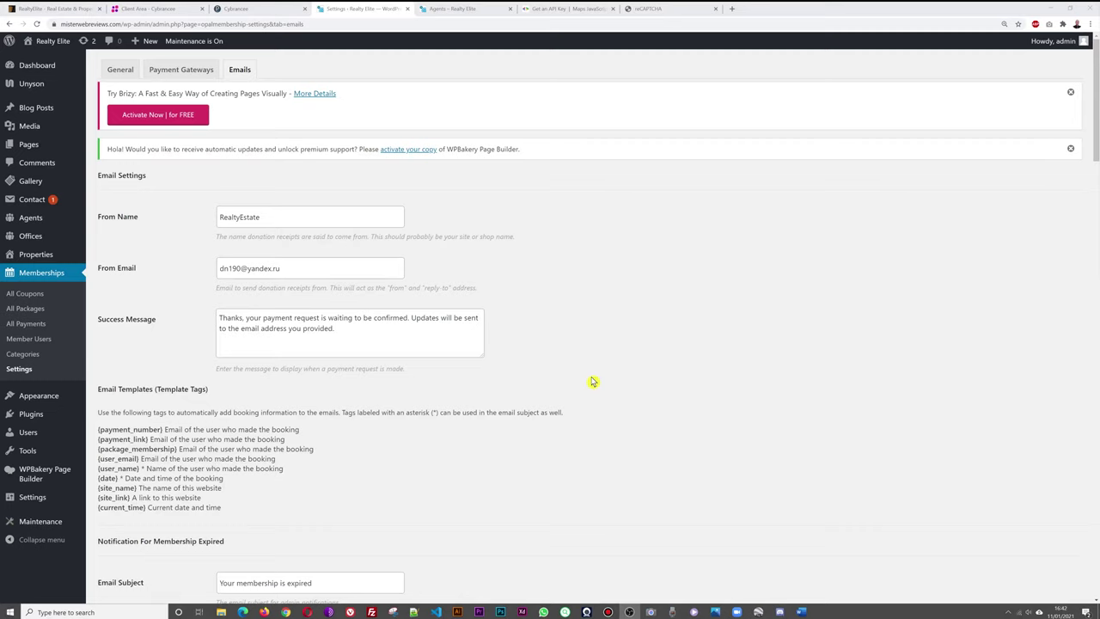
click(244, 218)
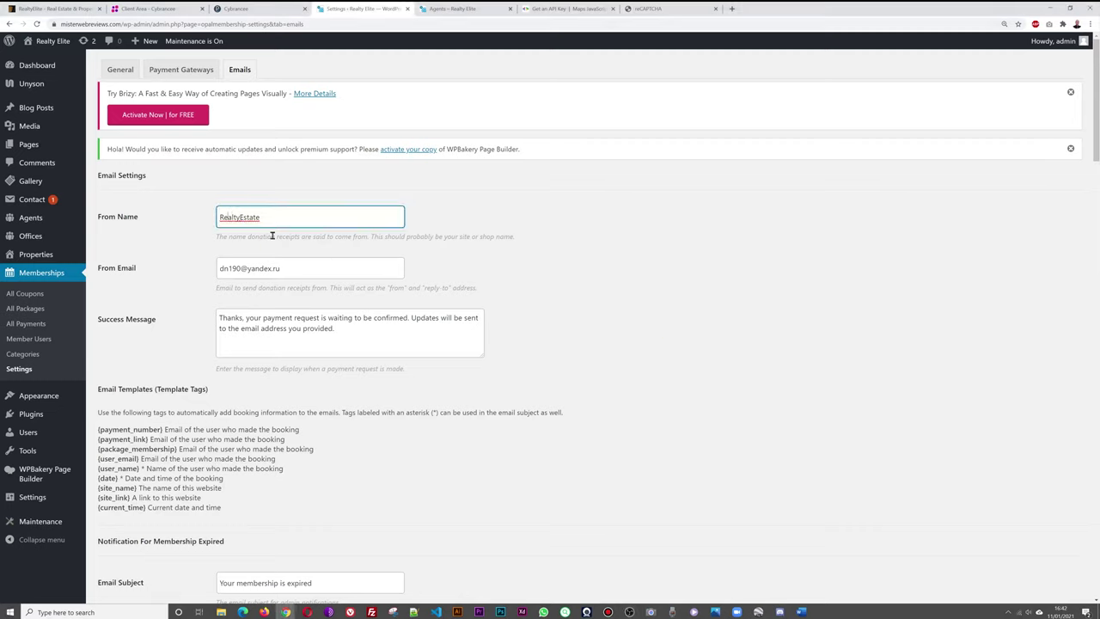
key(ctrl+a)
text(Your)
click(258, 269)
key(ctrl+a)
text(in)
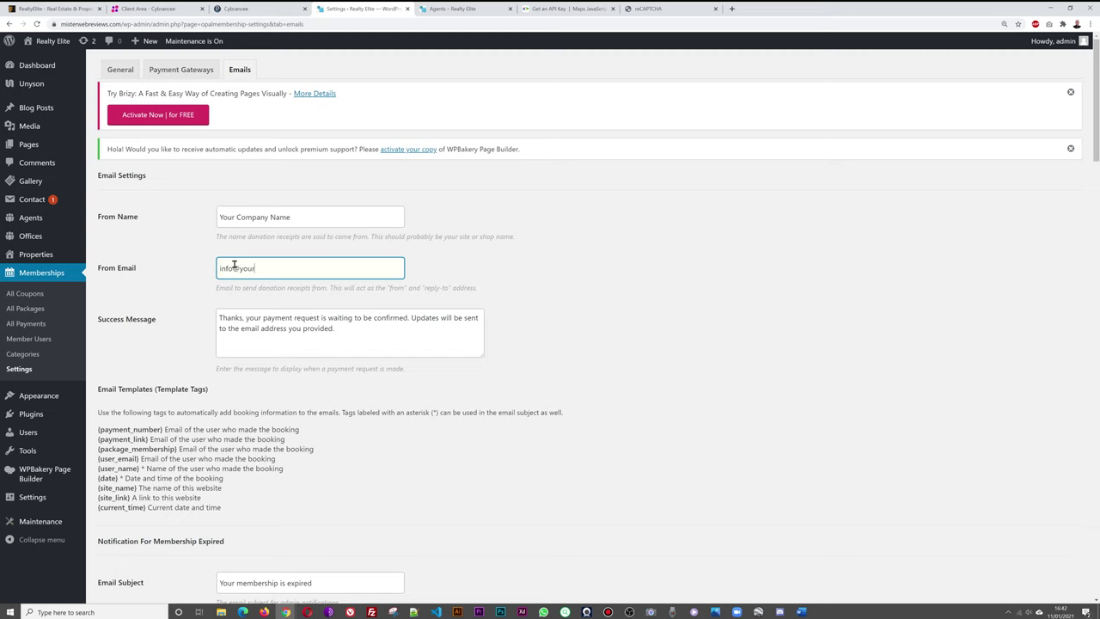
click(527, 292)
Scroll through the membership email templates.
scroll(679, 297, down, 3)
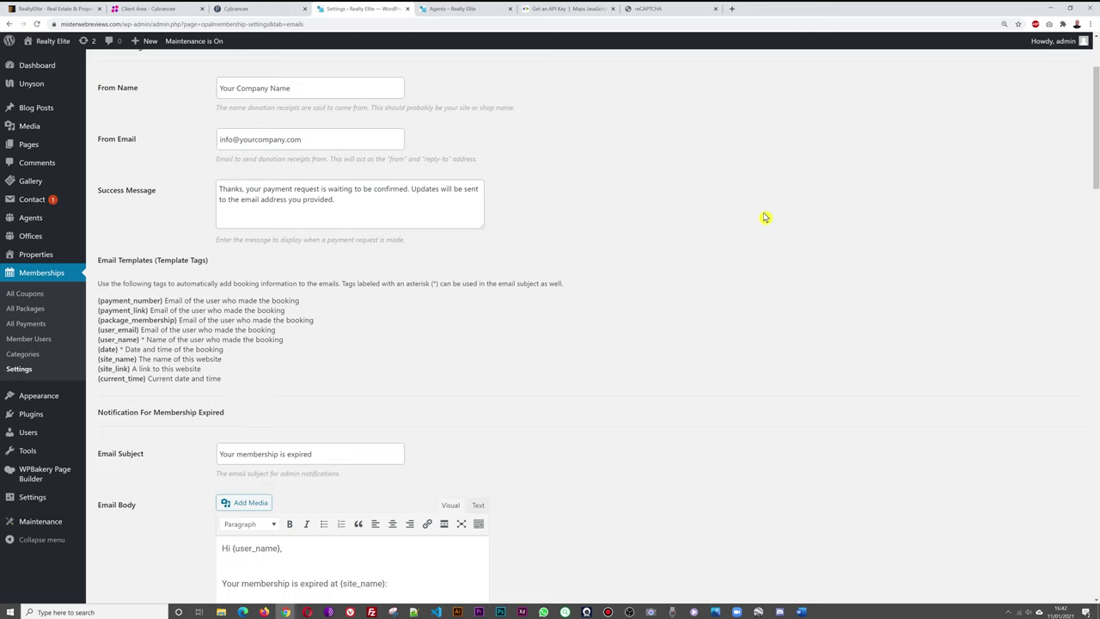
scroll(765, 218, down, 2)
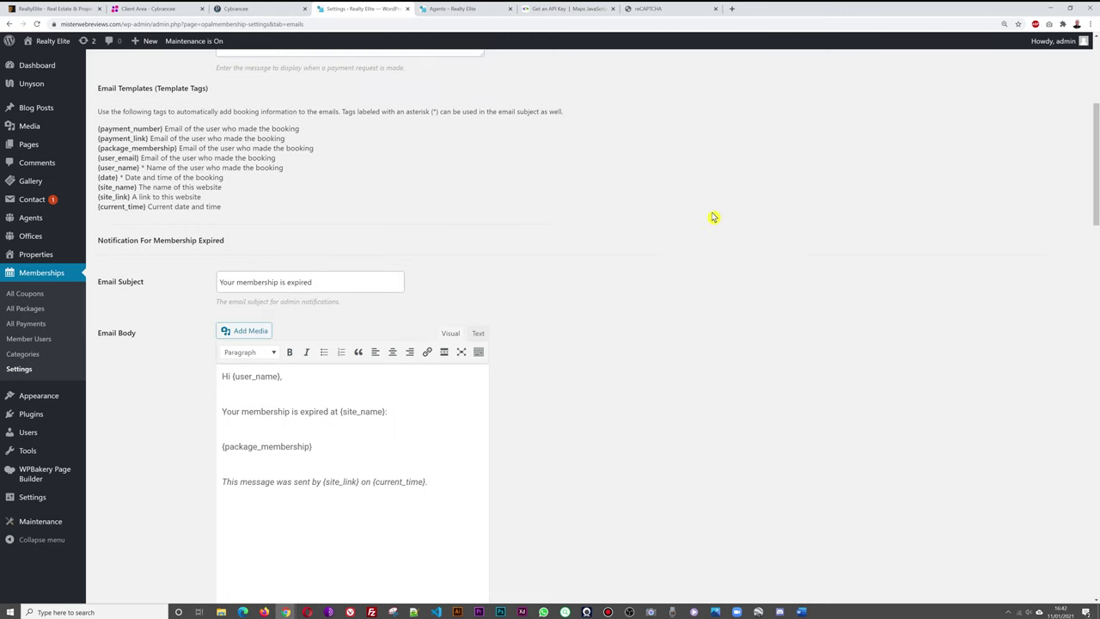
scroll(718, 222, down, 1)
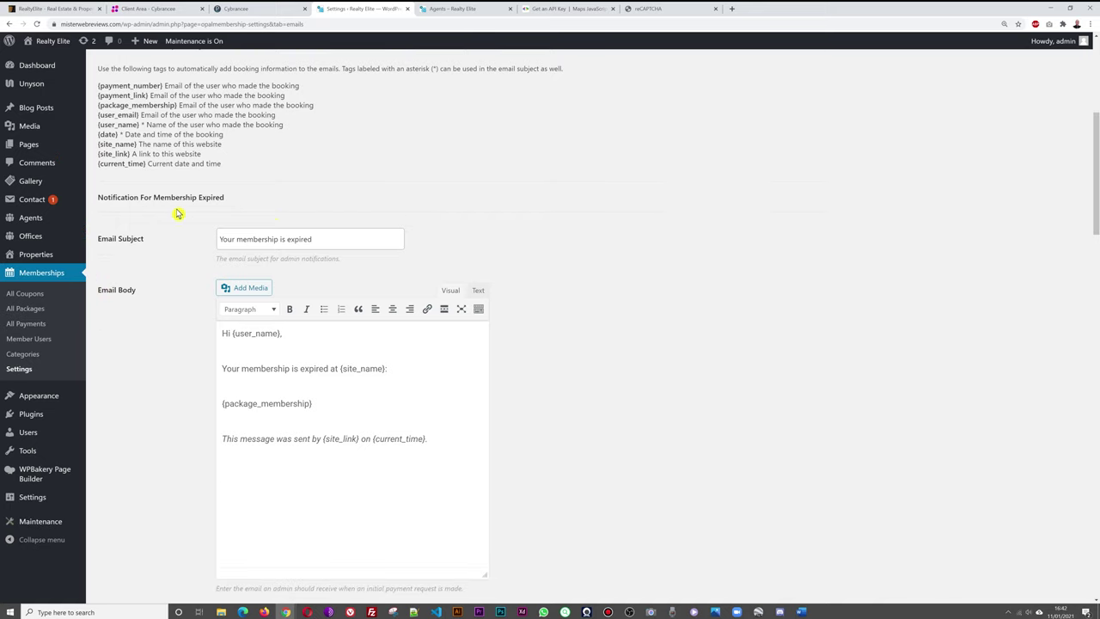
scroll(663, 275, down, 1)
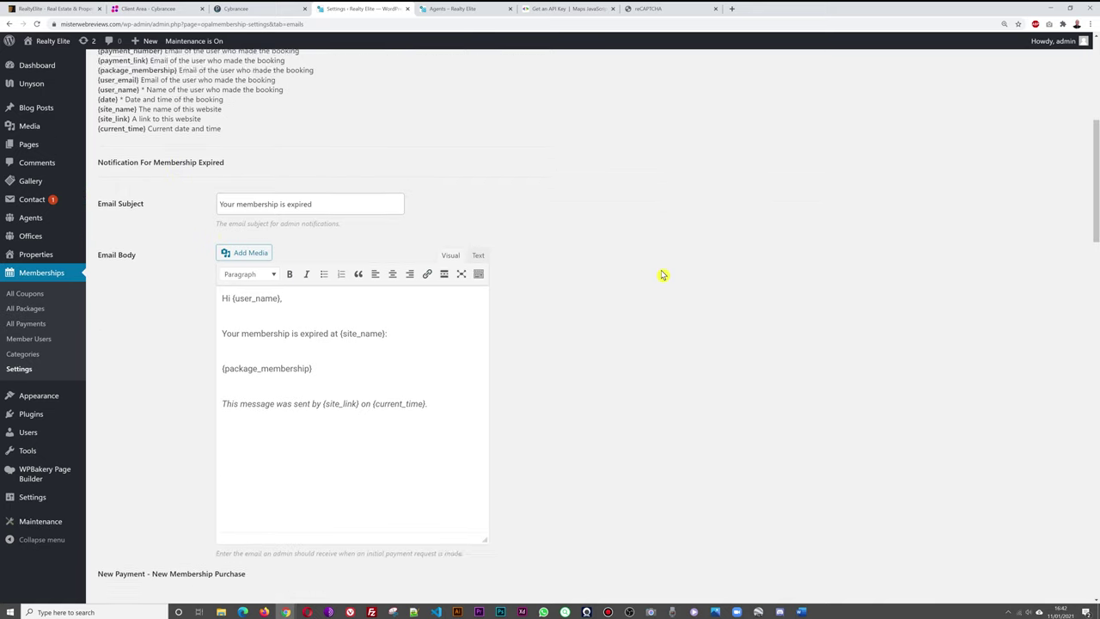
scroll(714, 283, down, 3)
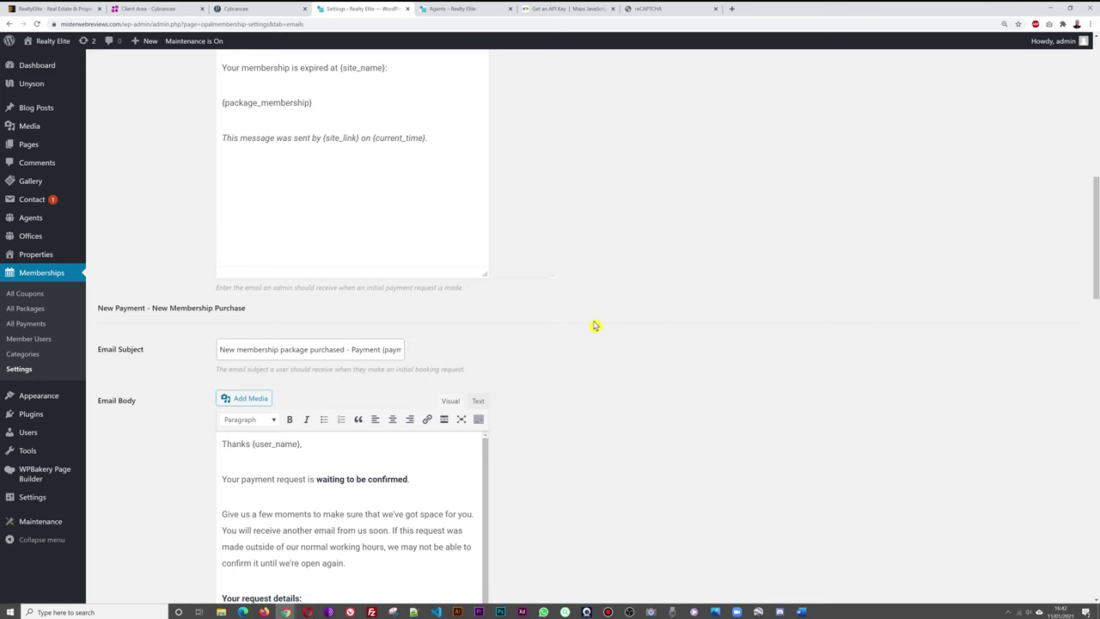
scroll(644, 318, down, 3)
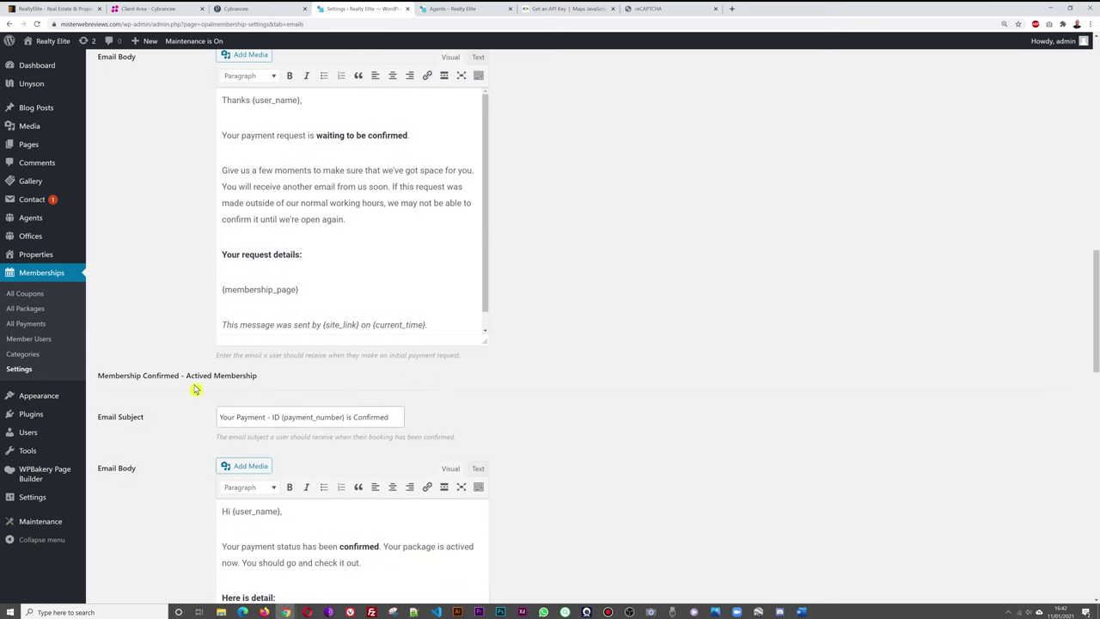
scroll(673, 346, down, 3)
scroll(674, 348, down, 3)
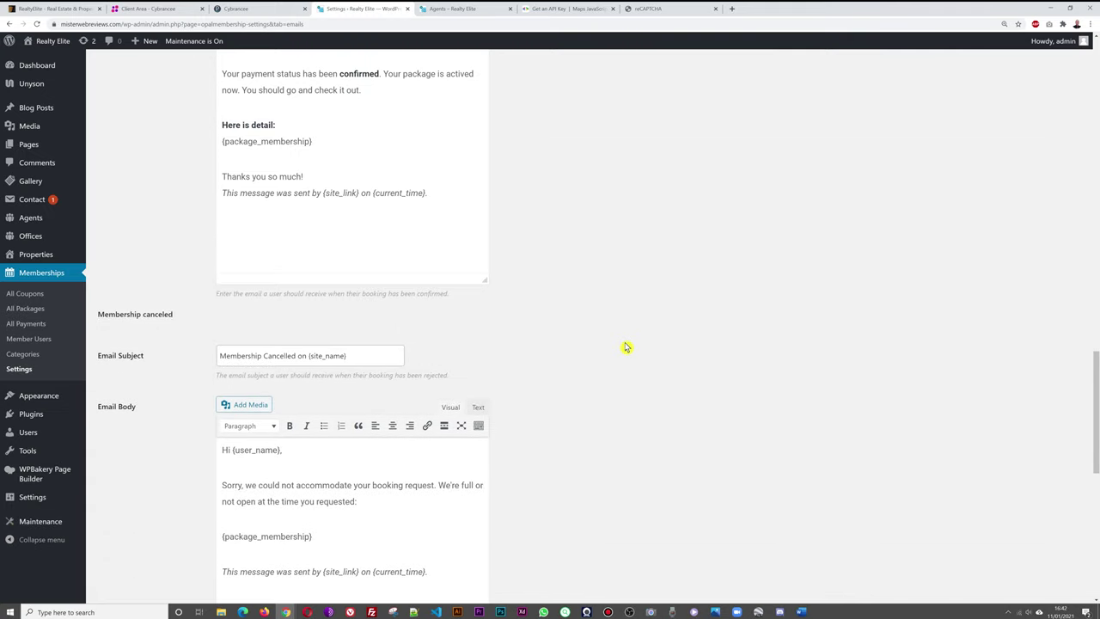
scroll(647, 325, down, 3)
scroll(602, 339, down, 1)
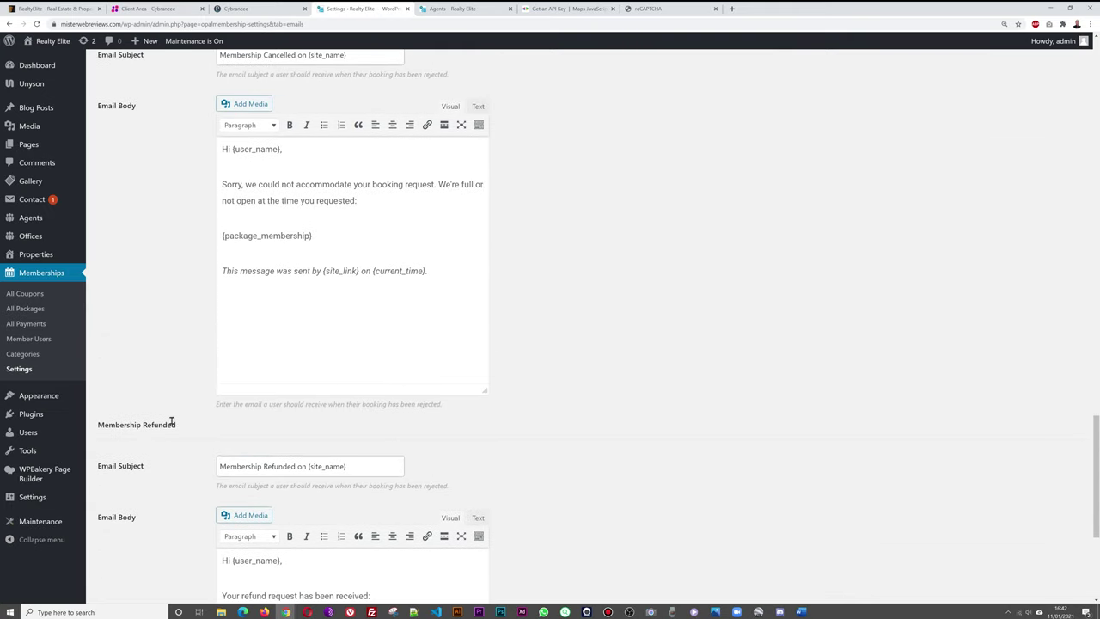
scroll(729, 351, down, 3)
scroll(722, 344, up, 15)
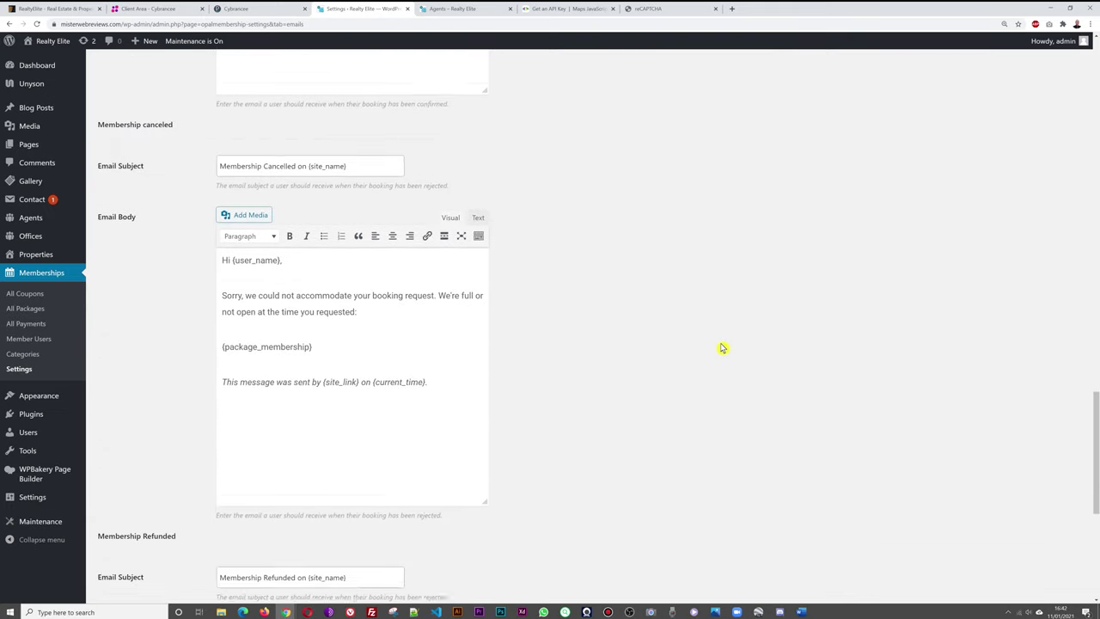
scroll(722, 346, up, 10)
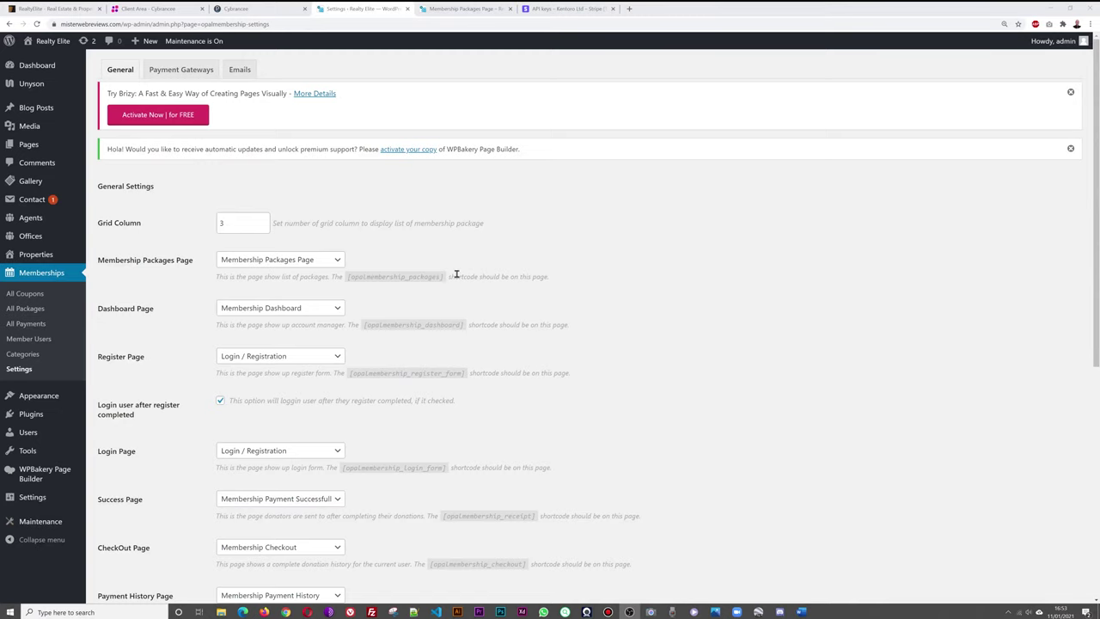
Reload the Membership Packages page and visit Dashboard, My Profile, Submit Property and My Properties.
click(443, 8)
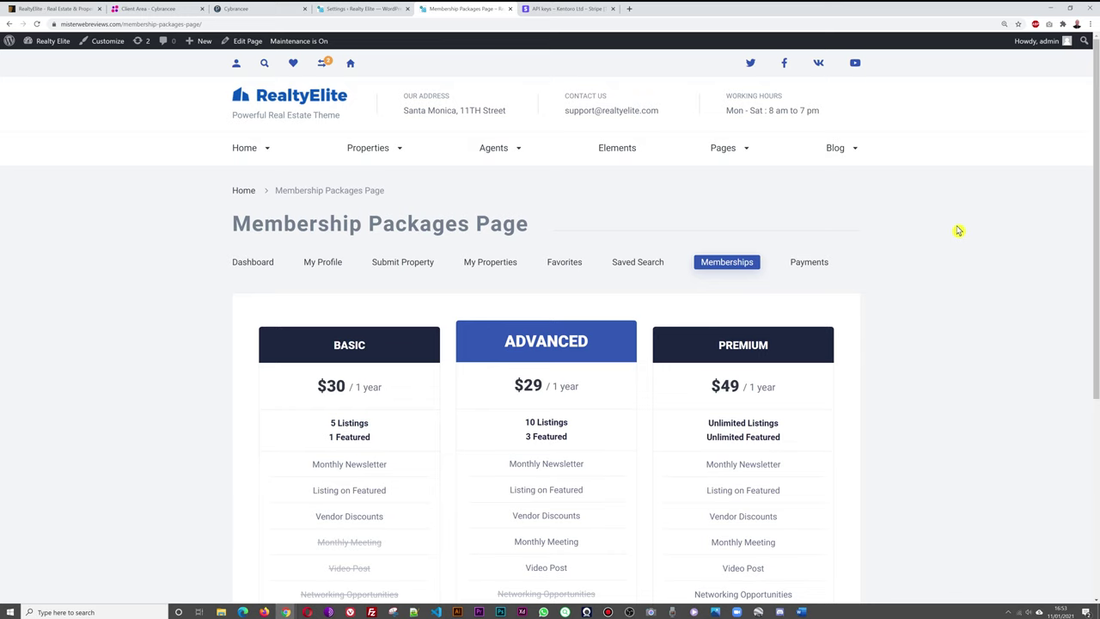
mouse_move(746, 158)
click(777, 192)
click(254, 262)
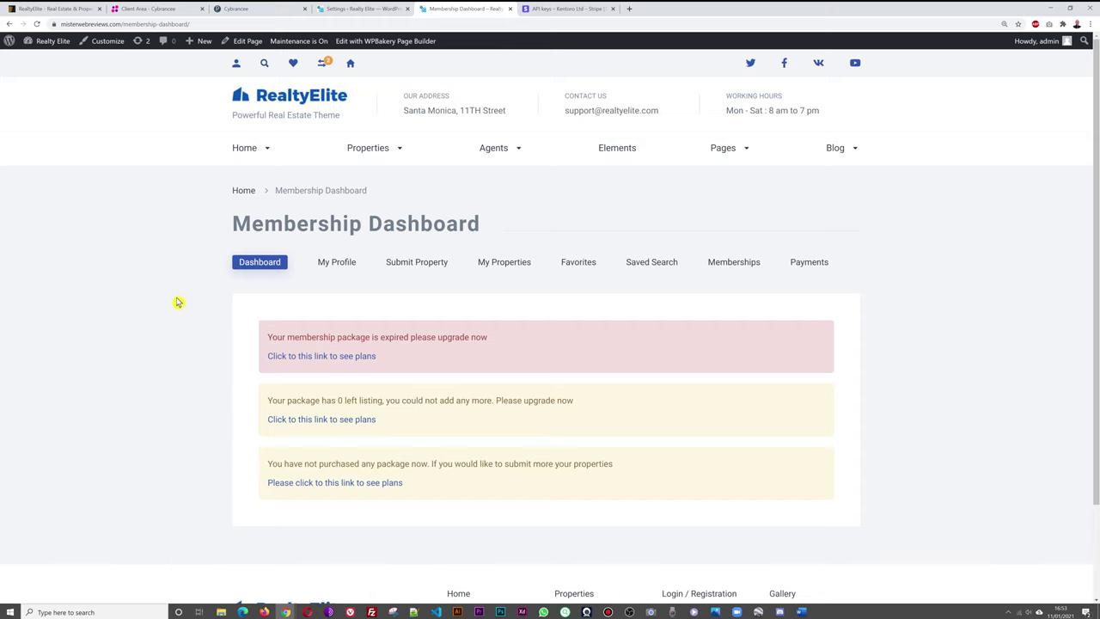
click(336, 263)
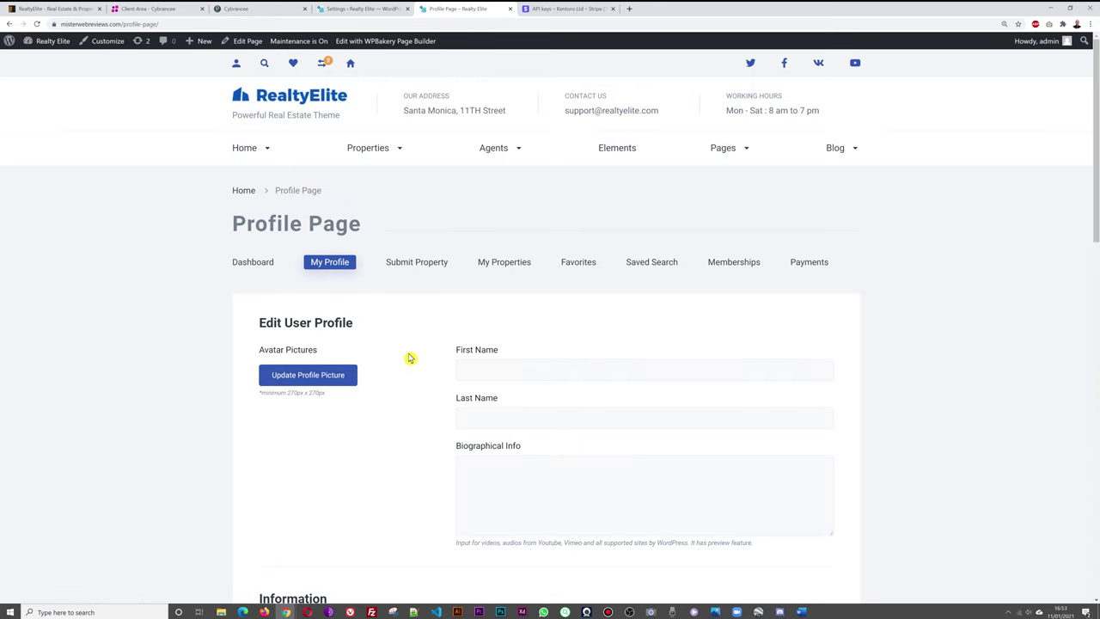
click(418, 268)
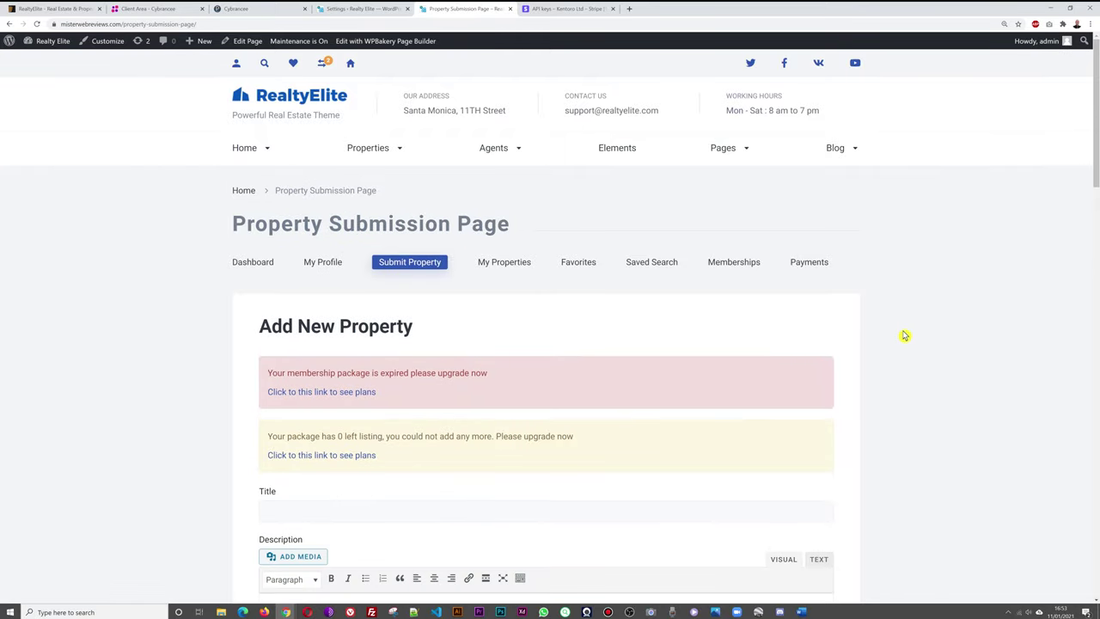
click(518, 268)
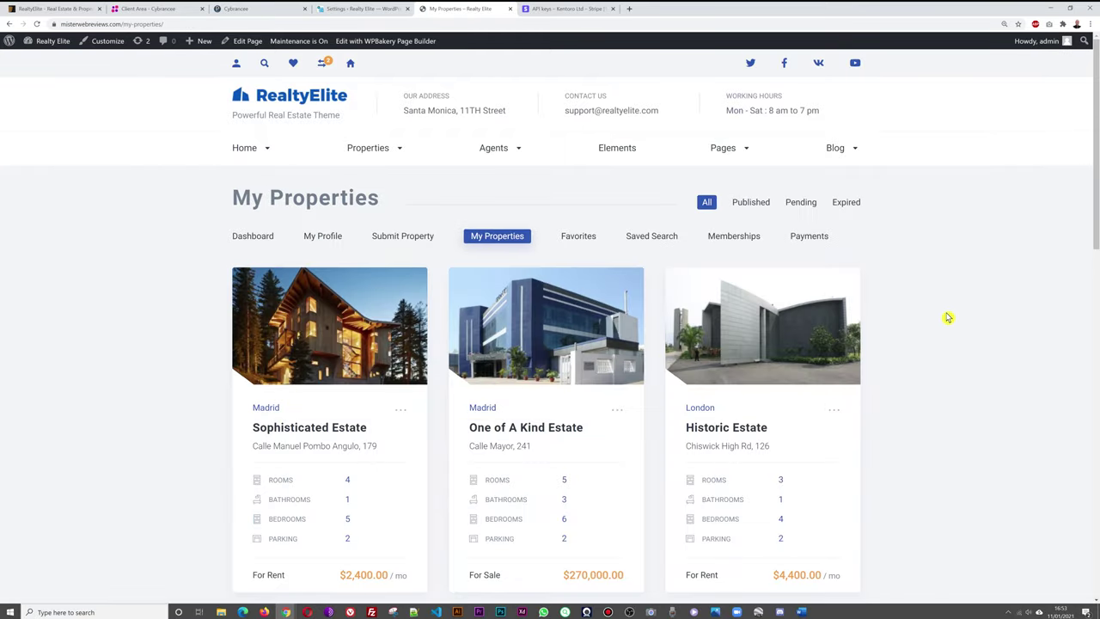
scroll(954, 311, down, 8)
scroll(971, 311, up, 8)
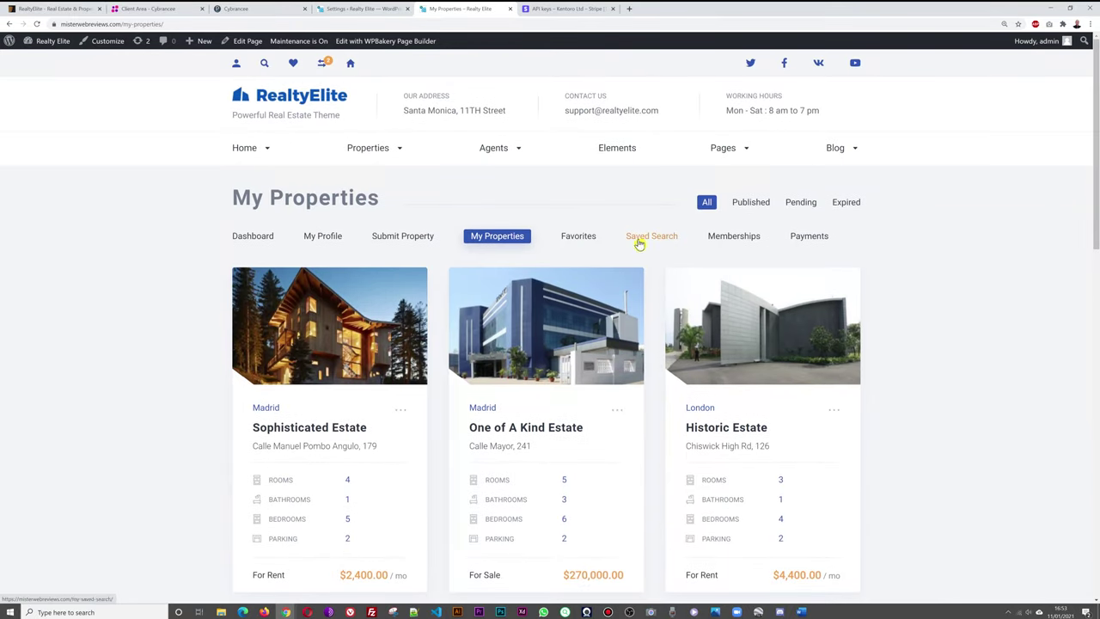
Follow the Dashboard's expired-package notice to the plans and buy the Premium package.
click(260, 241)
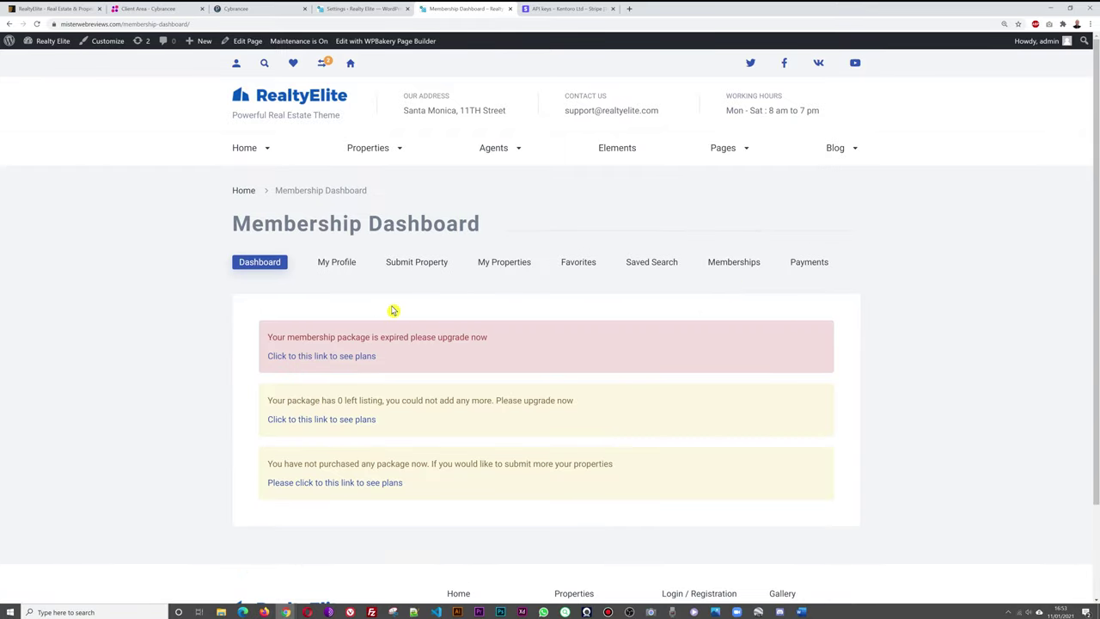
click(364, 362)
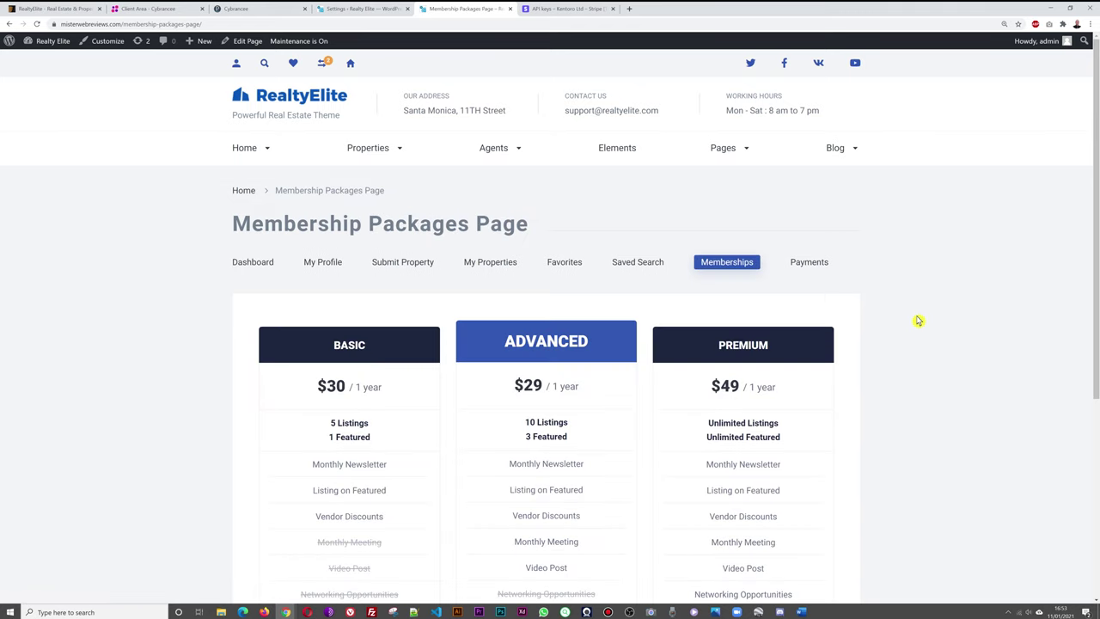
scroll(966, 300, down, 1)
scroll(965, 300, down, 1)
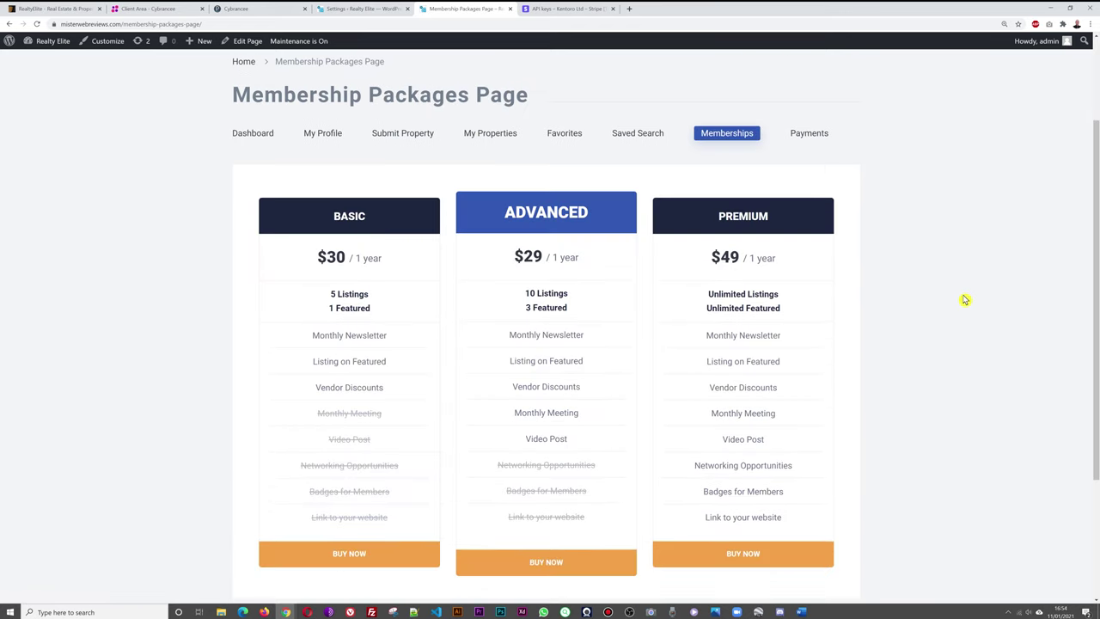
scroll(960, 303, down, 1)
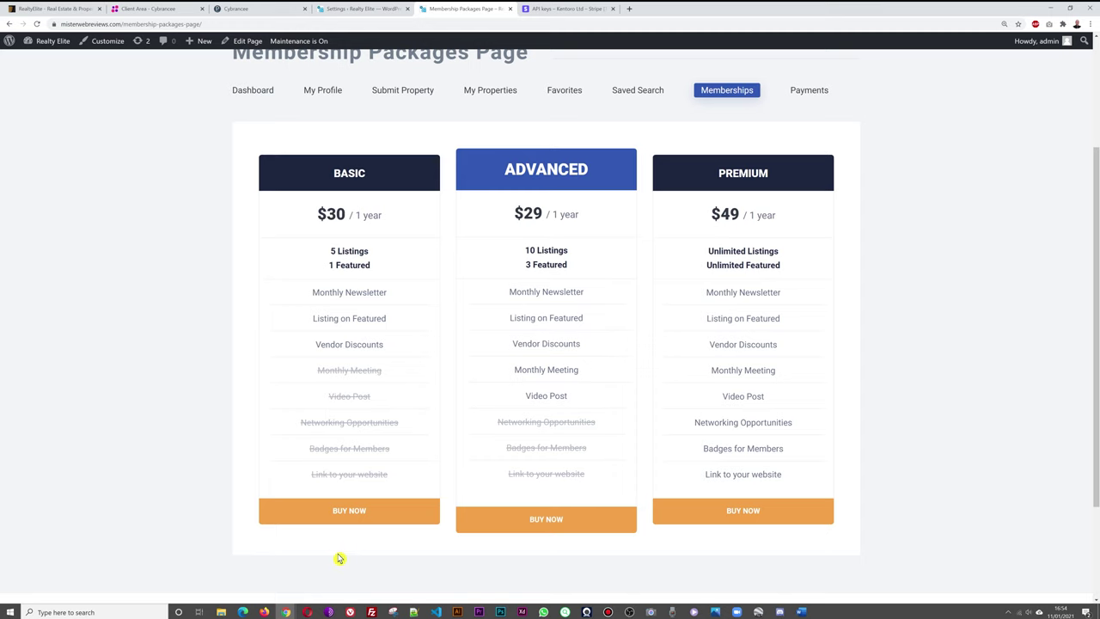
click(752, 513)
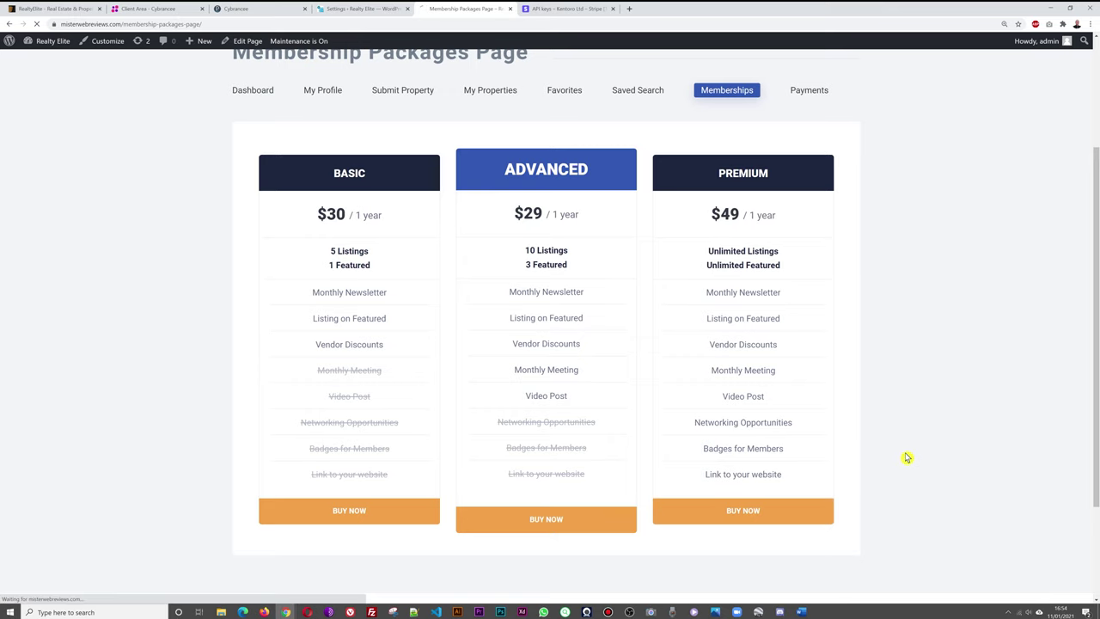
Replace the checkout e-mail with the buyer's address and enter the buyer's name.
scroll(914, 455, down, 2)
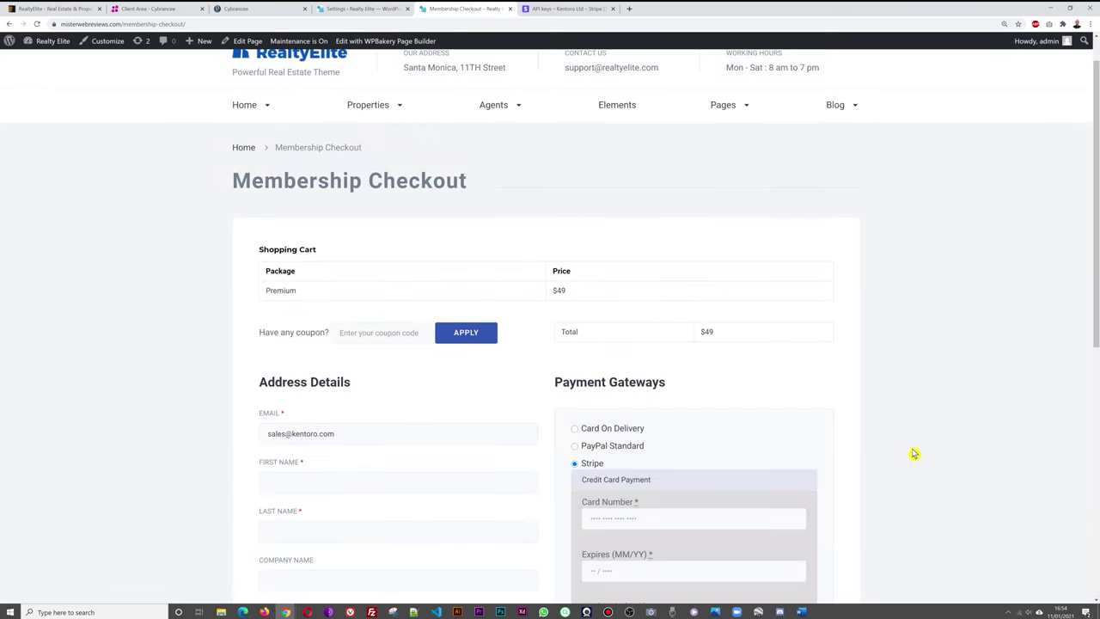
scroll(917, 448, down, 1)
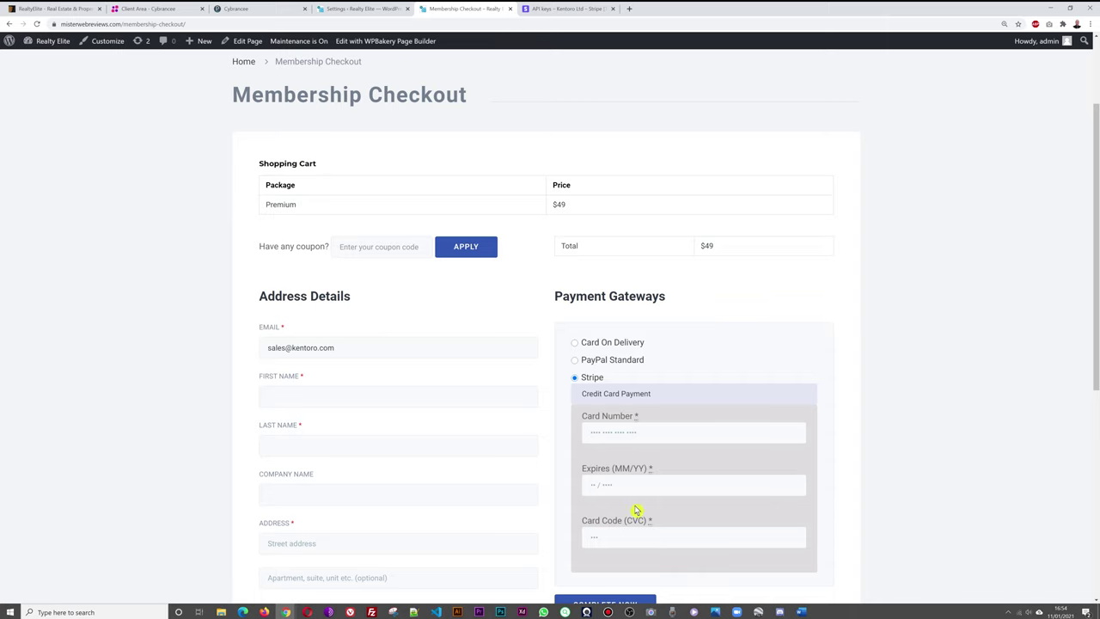
scroll(950, 383, down, 1)
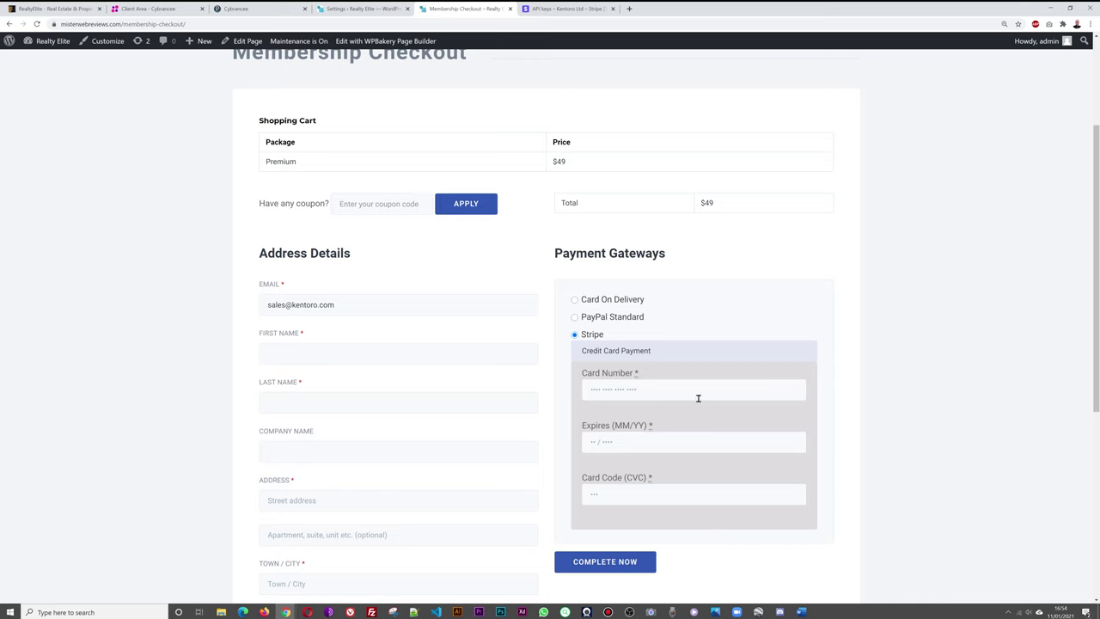
scroll(899, 323, down, 1)
click(314, 261)
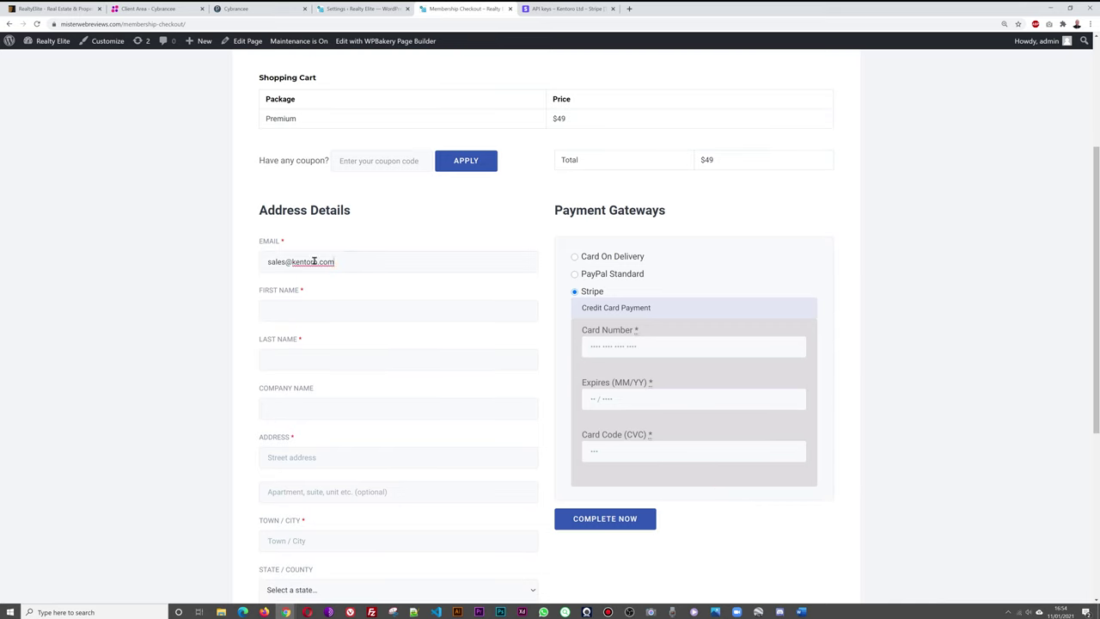
key(ctrl+a)
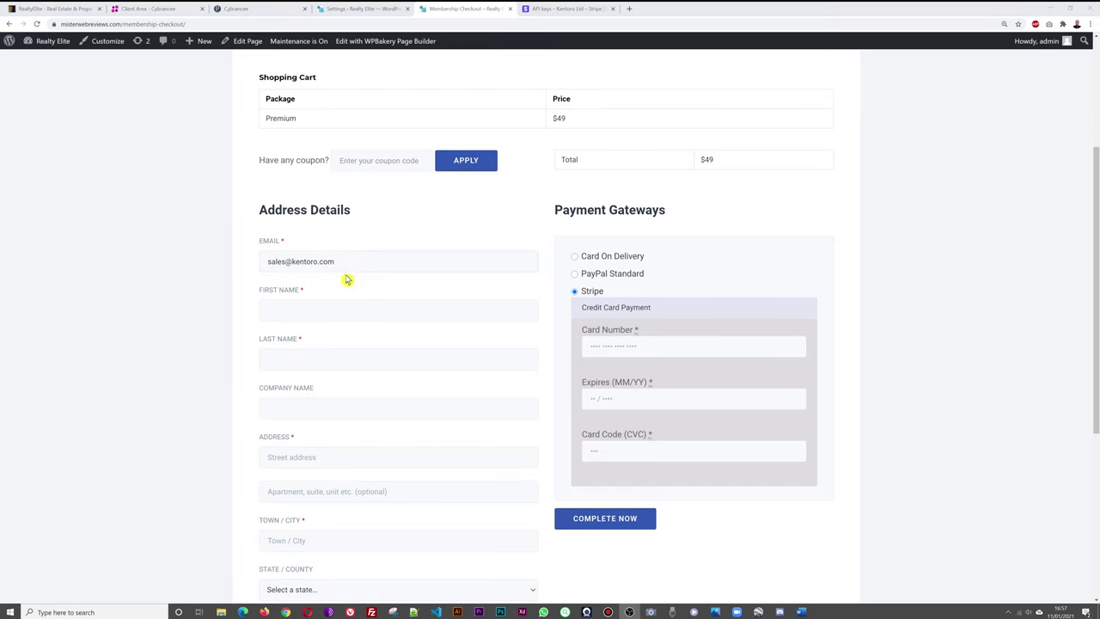
drag(337, 262, 294, 255)
text(h)
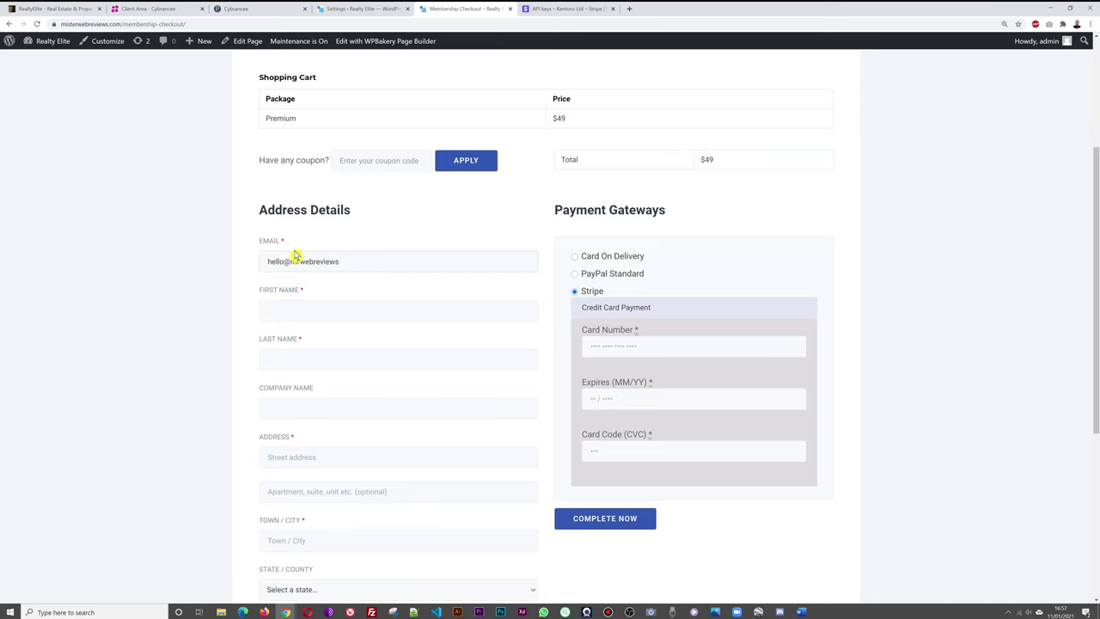
click(327, 313)
text(David)
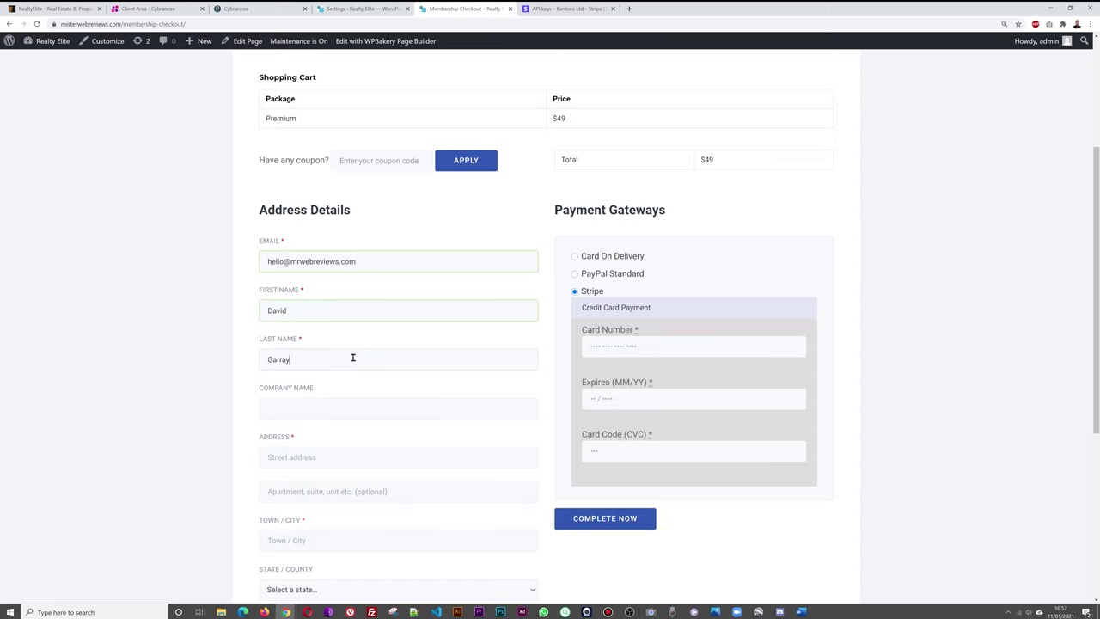
Fill in the buyer's street address, town/city and postcode.
scroll(177, 410, down, 2)
click(331, 330)
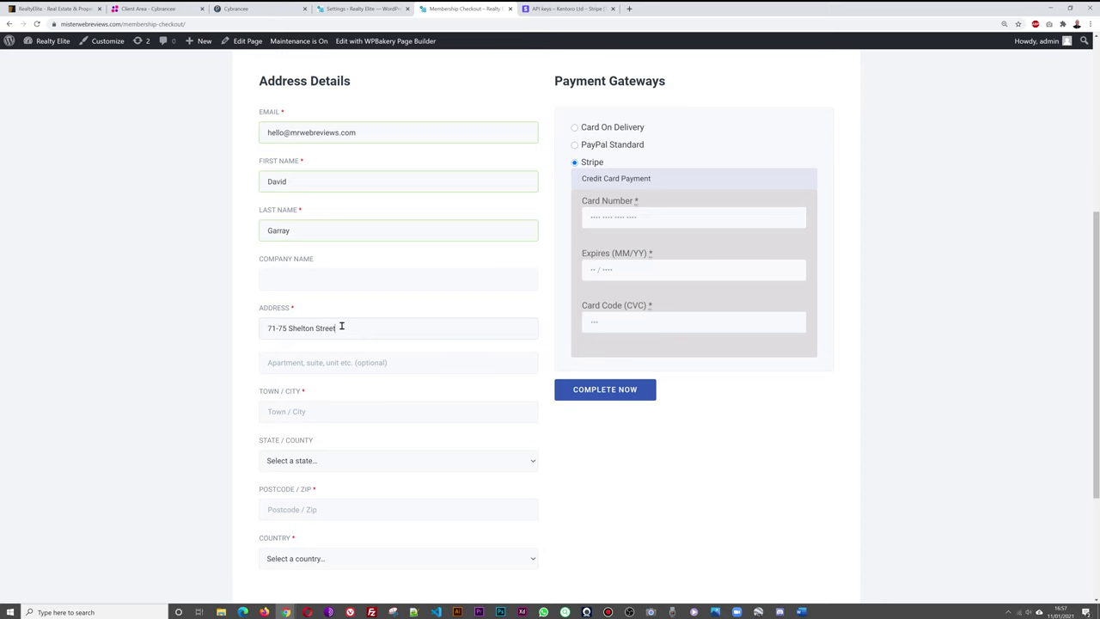
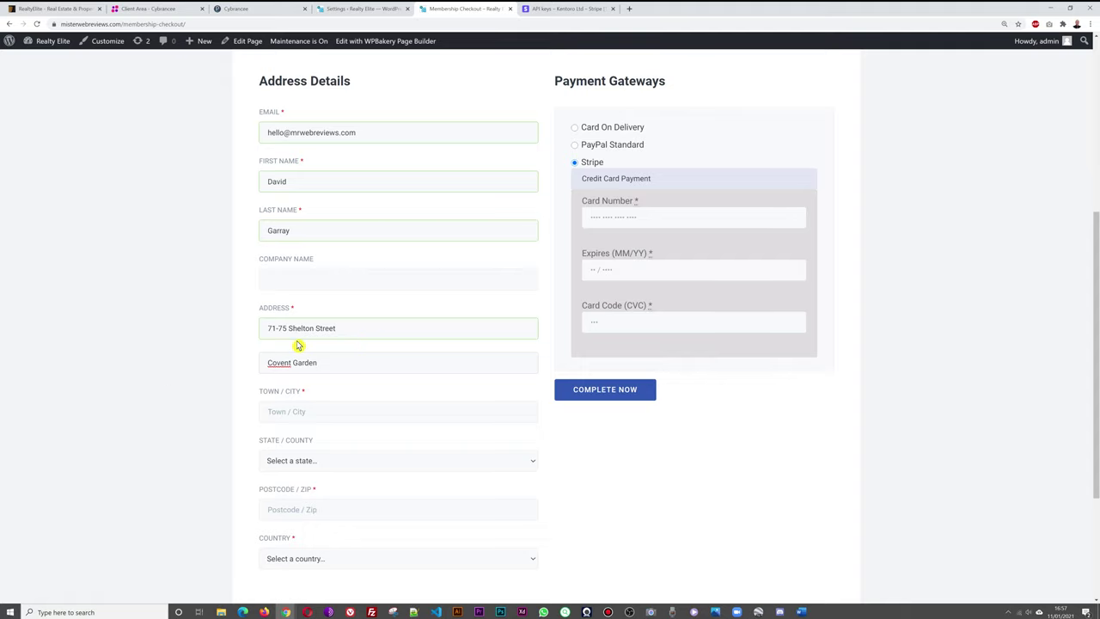
scroll(175, 373, down, 2)
text(L)
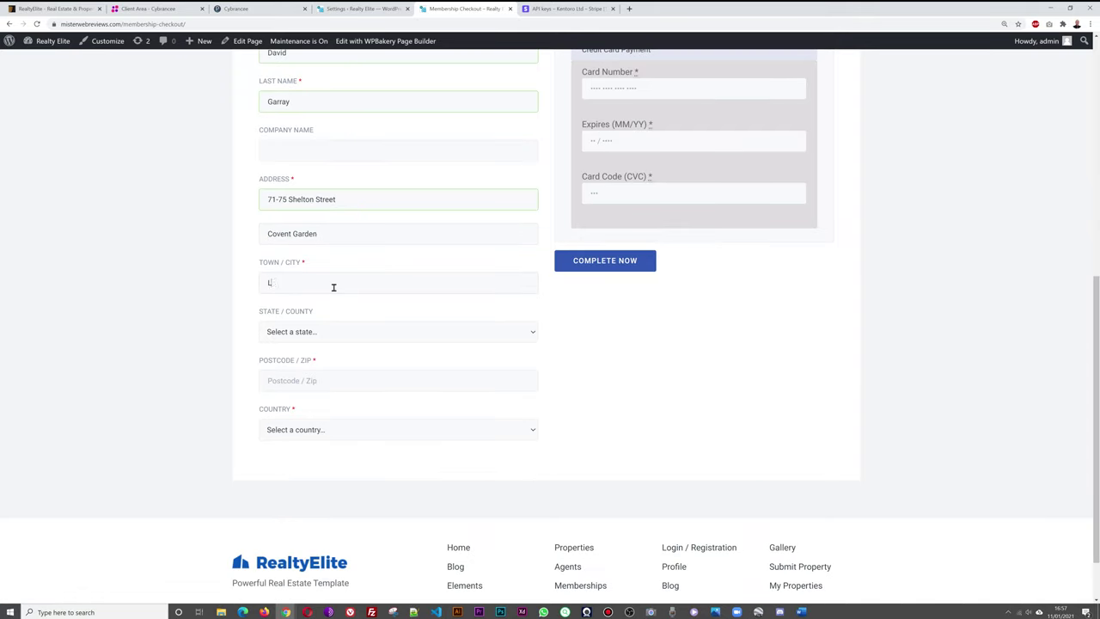
click(322, 383)
text(WC2h 9JQ)
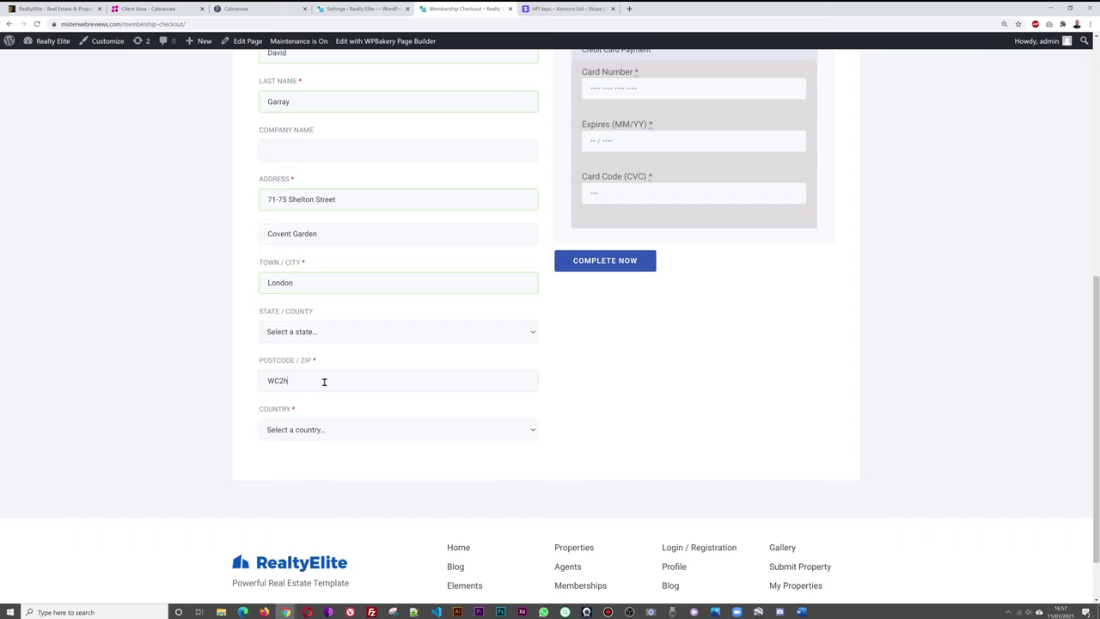
Choose United Kingdom as the checkout country.
click(328, 432)
click(356, 266)
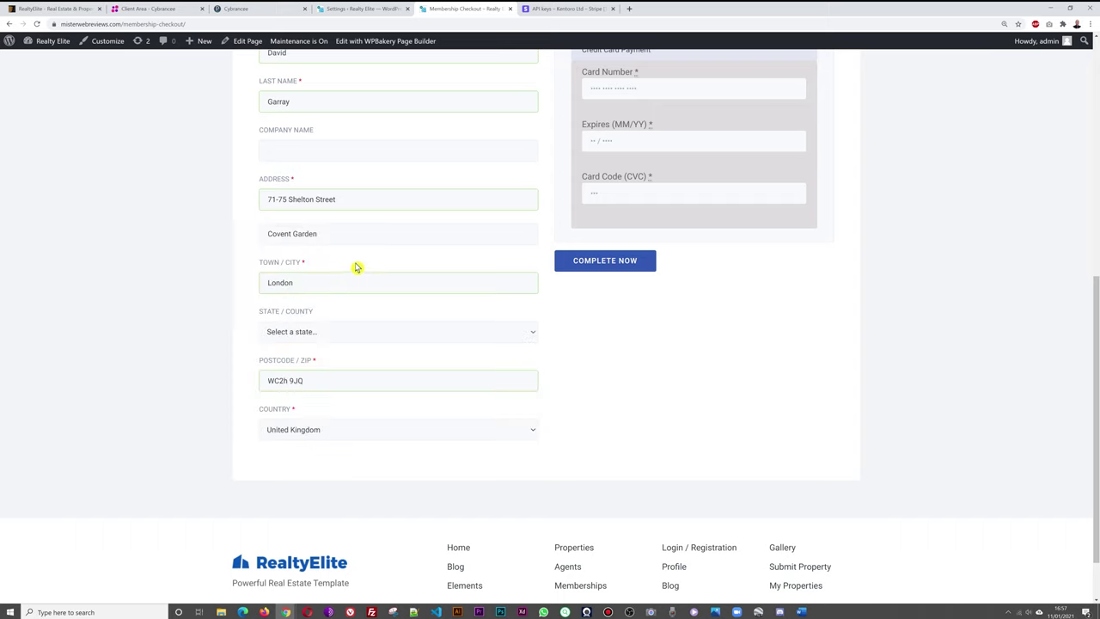
scroll(928, 352, up, 3)
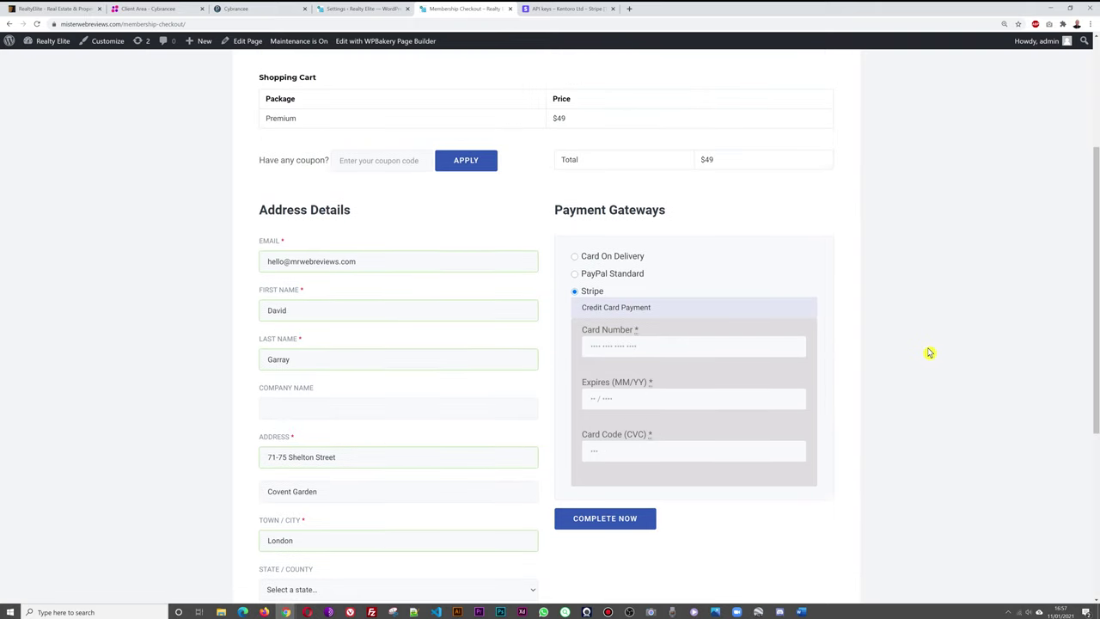
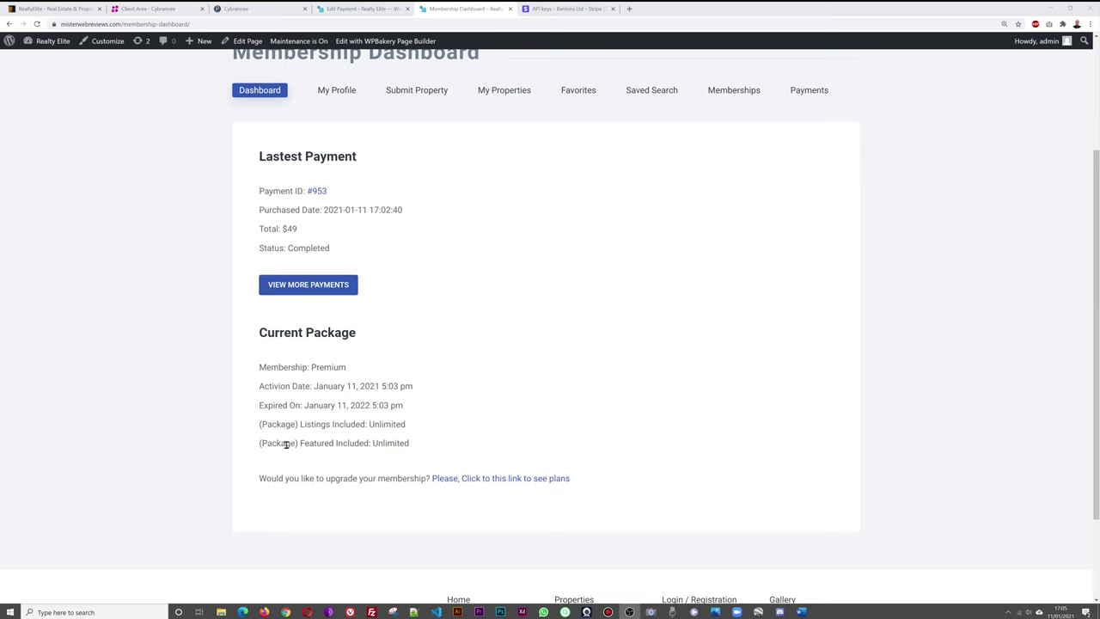
scroll(649, 359, up, 2)
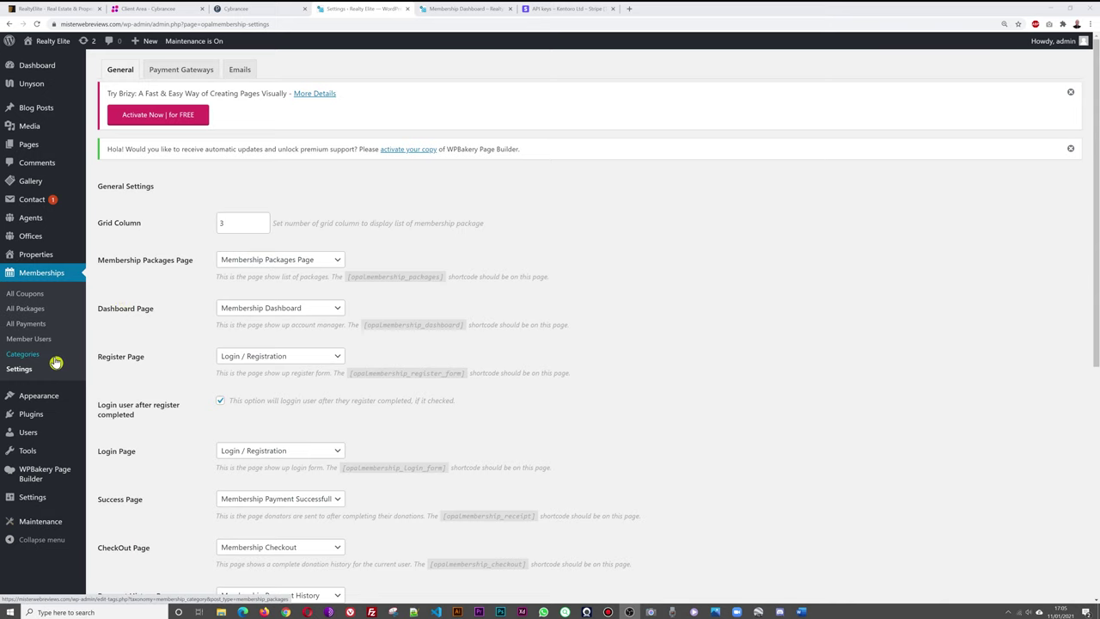
click(29, 325)
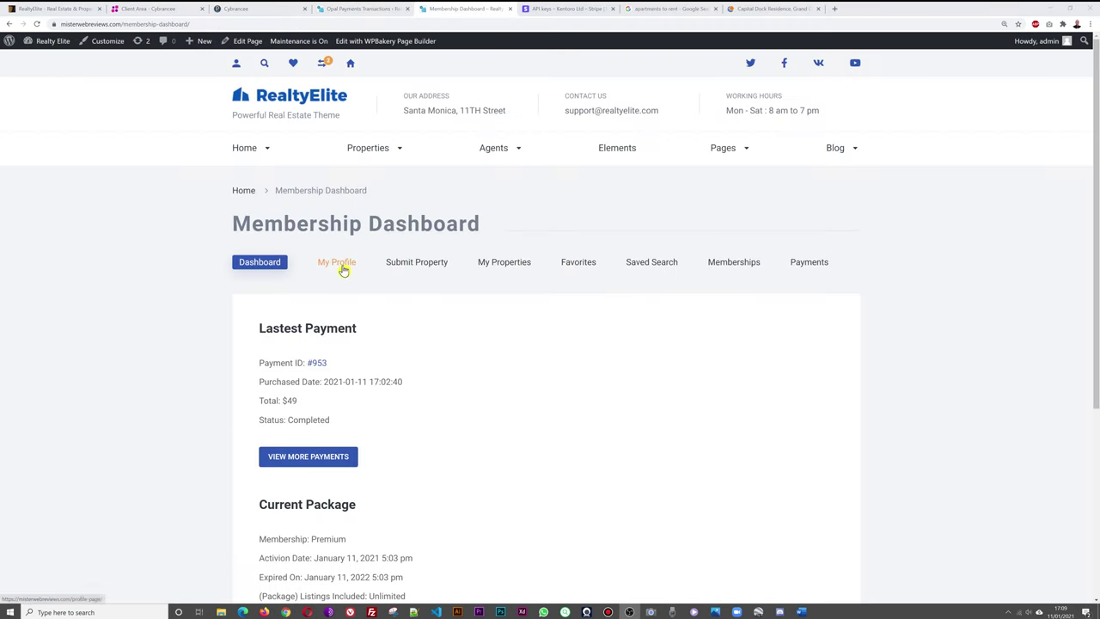
Review the Submit Property form, checking its status and type choices and leaving both at None.
click(436, 263)
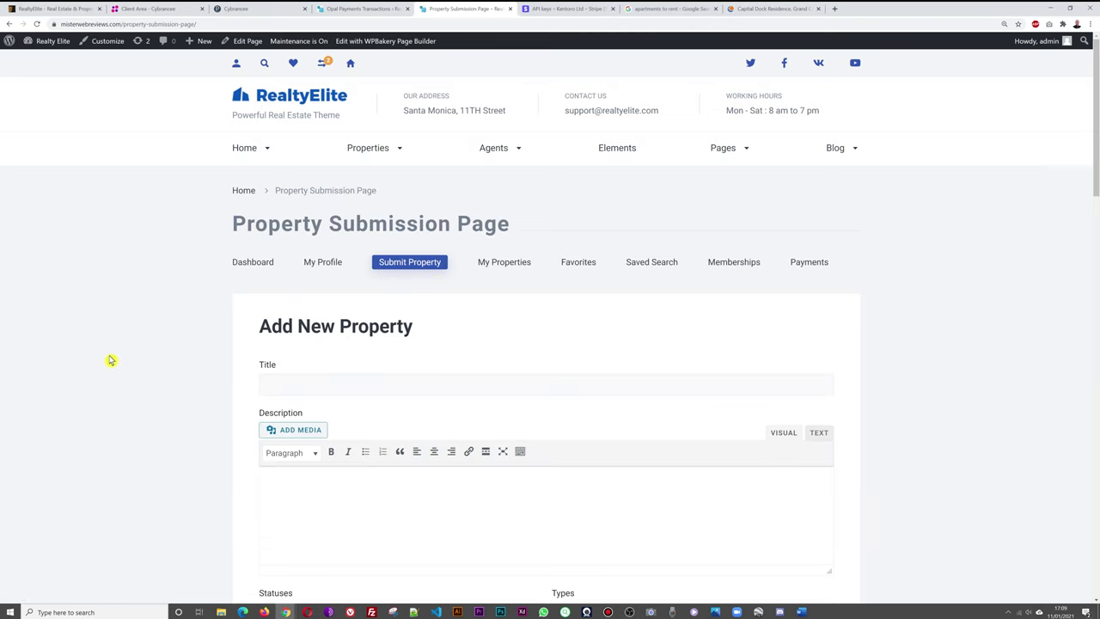
scroll(111, 360, down, 2)
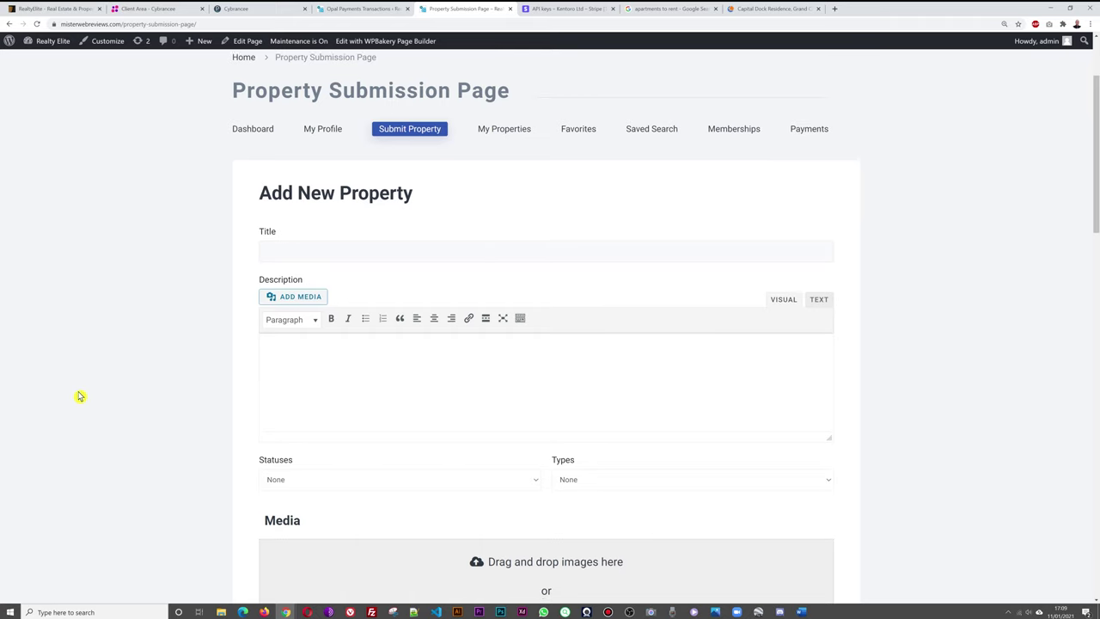
scroll(78, 395, down, 2)
click(523, 317)
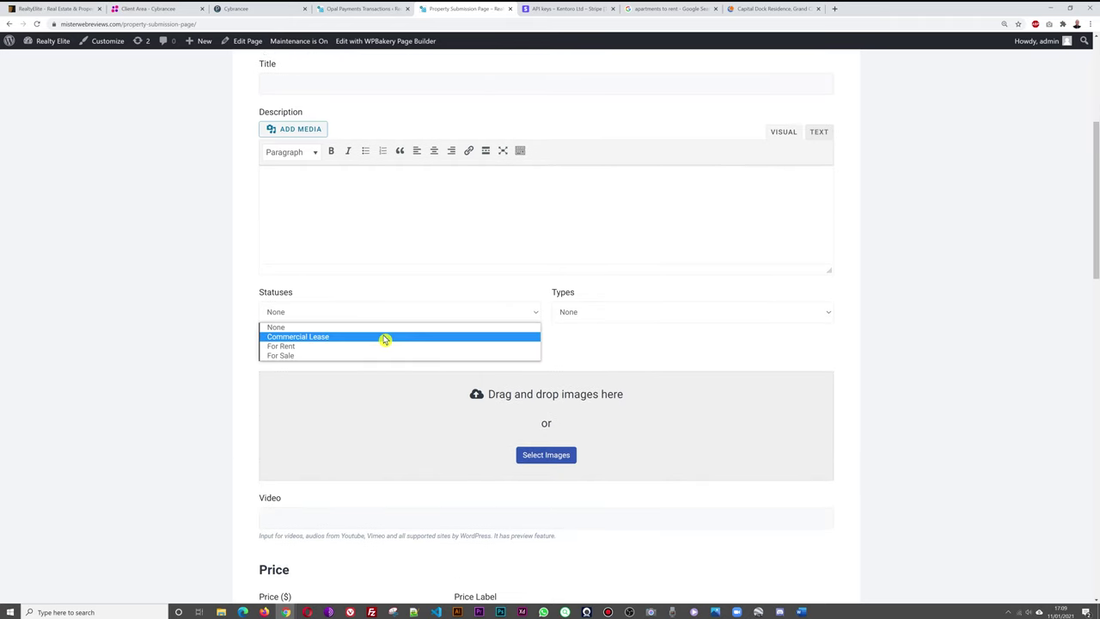
click(600, 357)
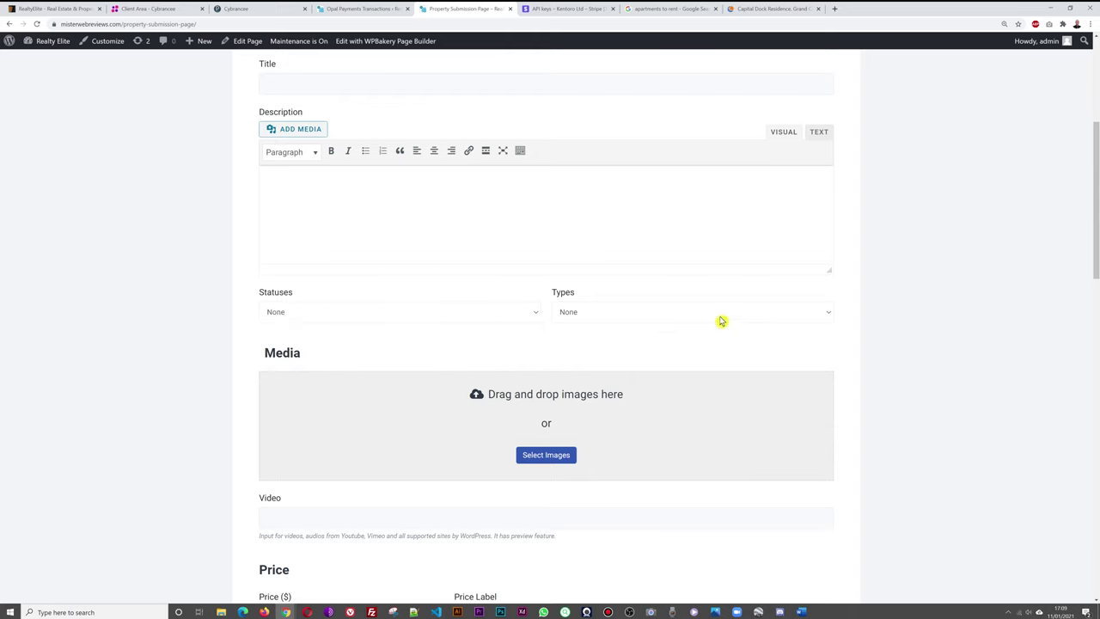
click(722, 314)
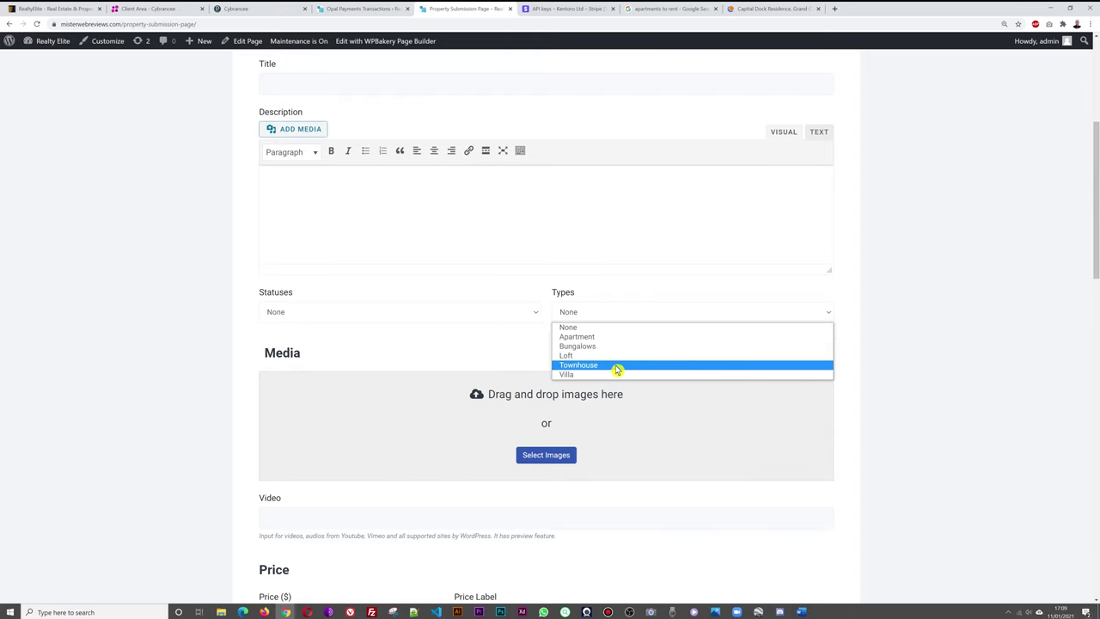
click(911, 325)
scroll(943, 309, down, 1)
scroll(943, 309, down, 2)
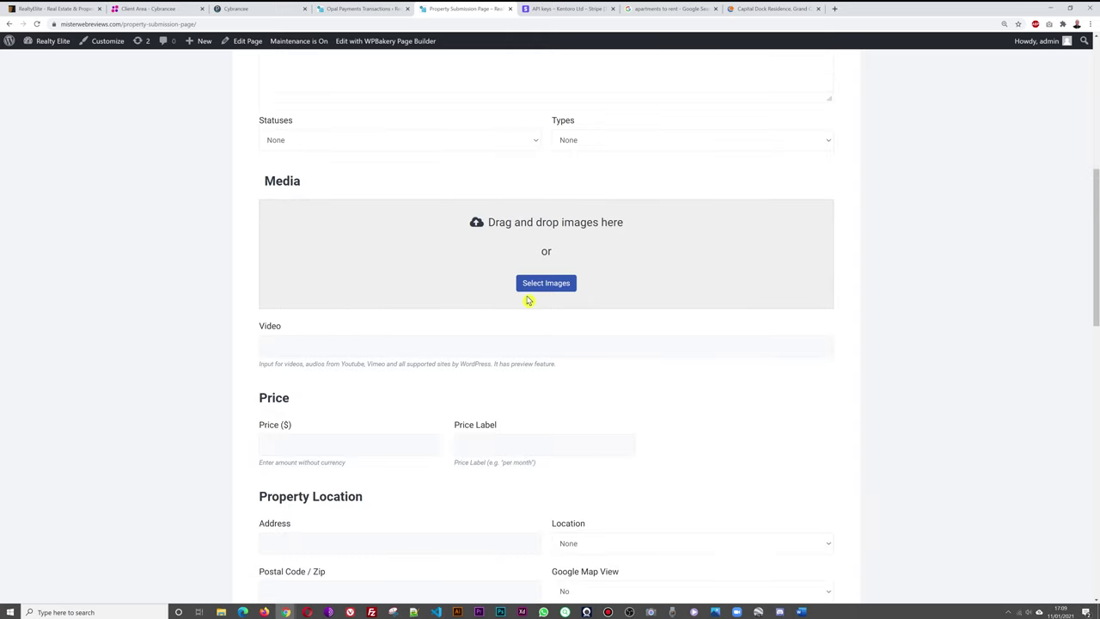
scroll(963, 287, down, 2)
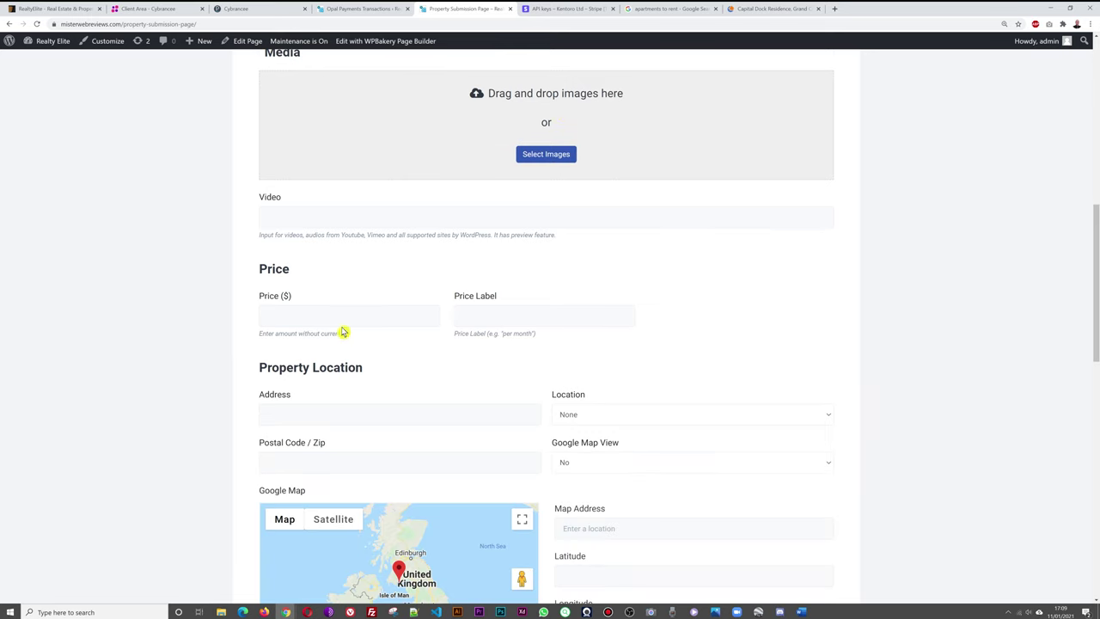
scroll(980, 286, down, 2)
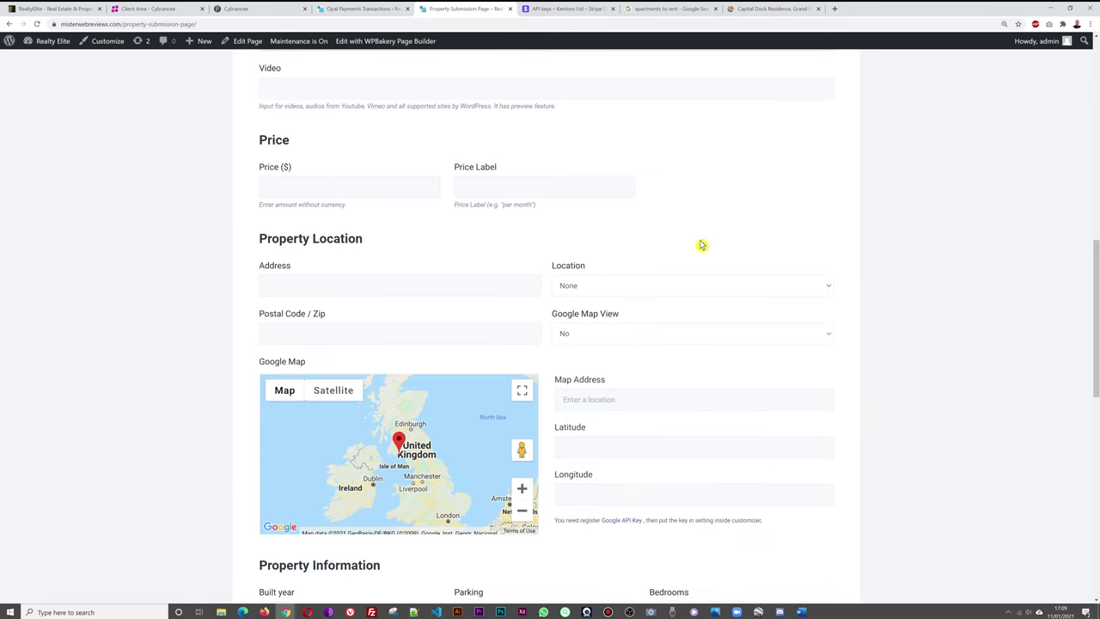
scroll(763, 386, down, 7)
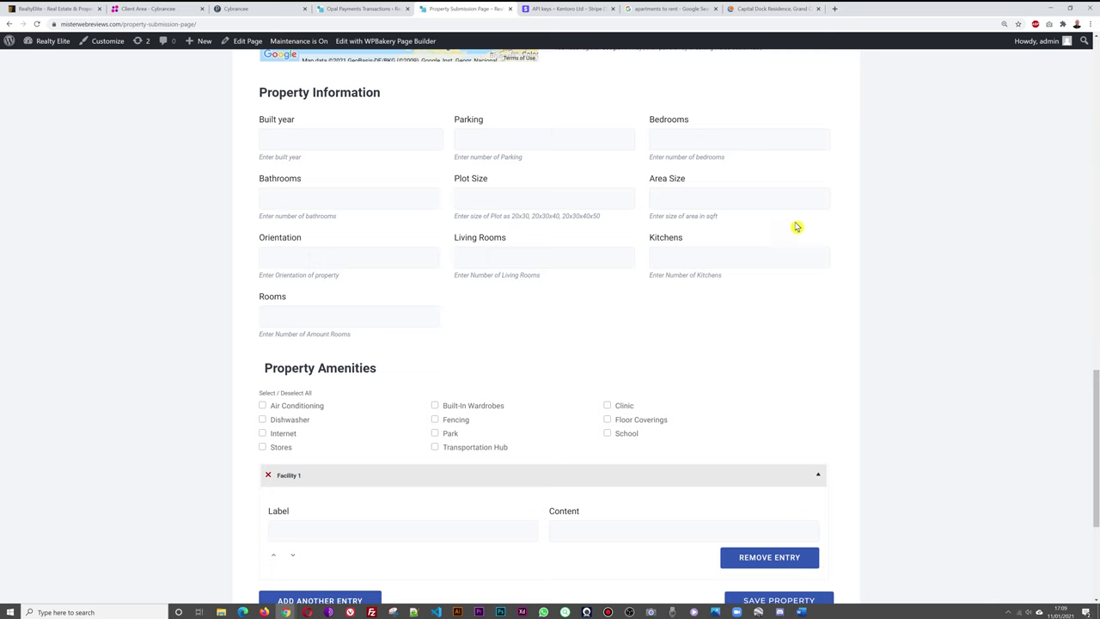
scroll(972, 337, down, 4)
scroll(973, 336, up, 6)
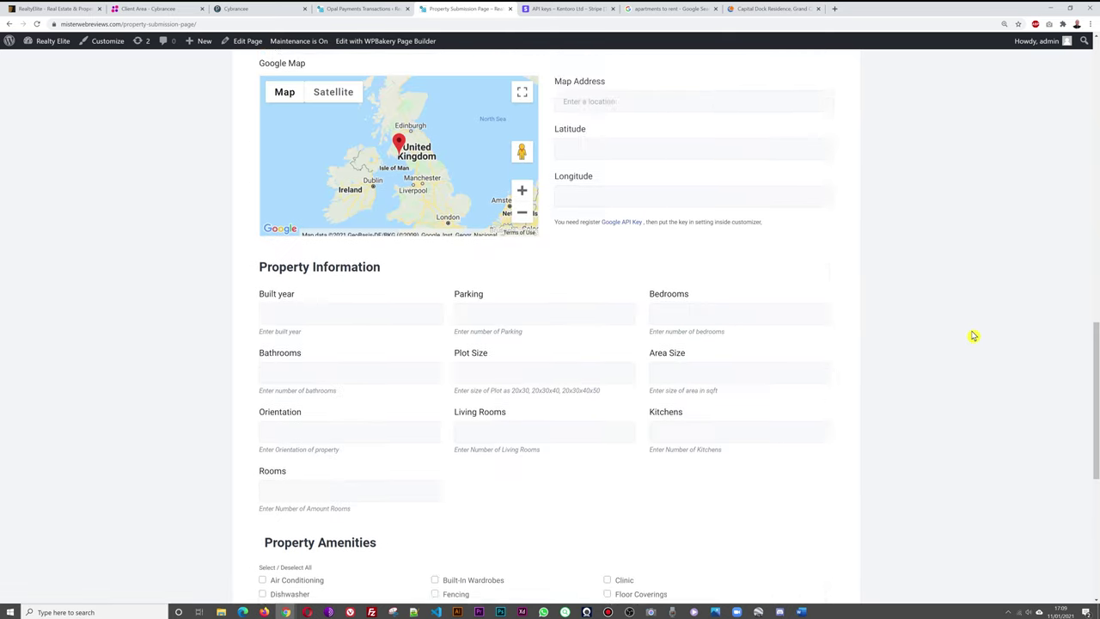
scroll(972, 335, up, 15)
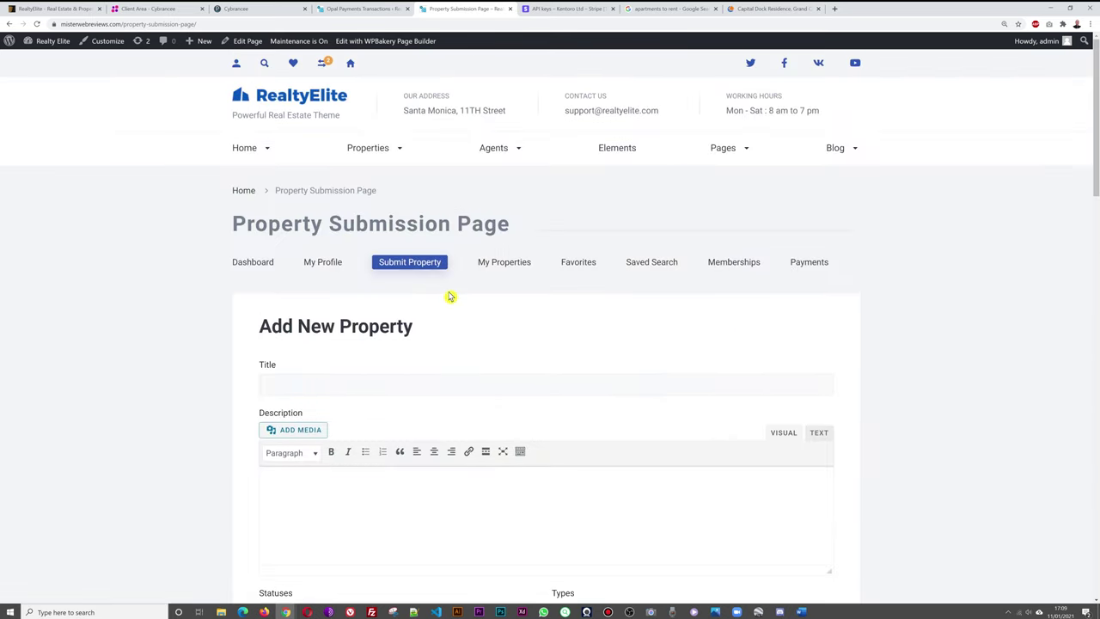
Browse the My Properties listing, including Sophisticated Estate and Historic Estate.
click(504, 266)
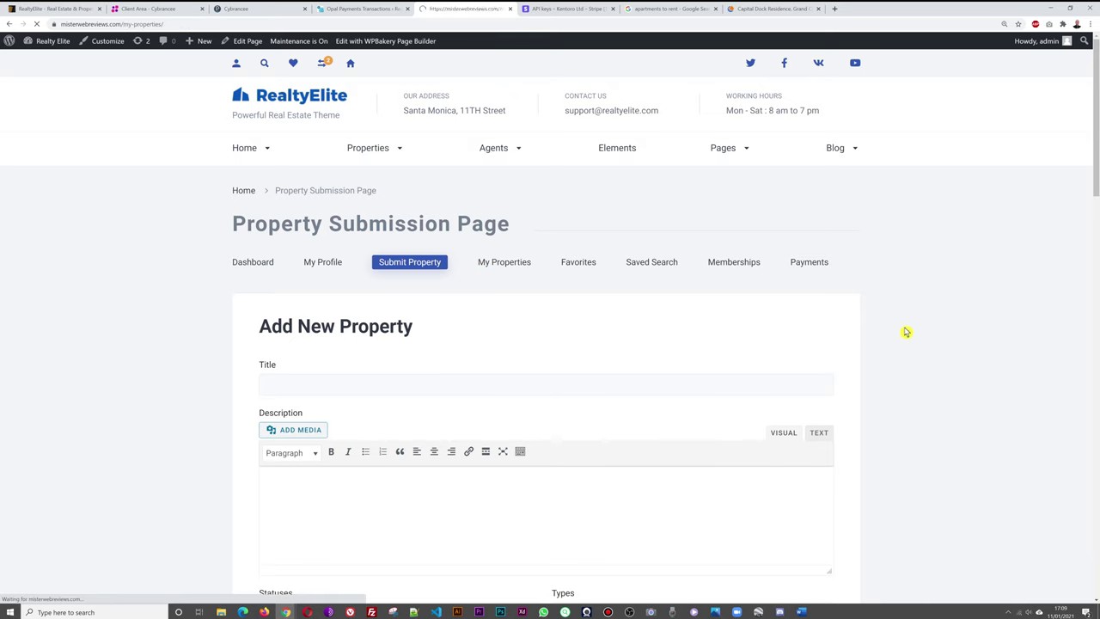
scroll(938, 327, down, 6)
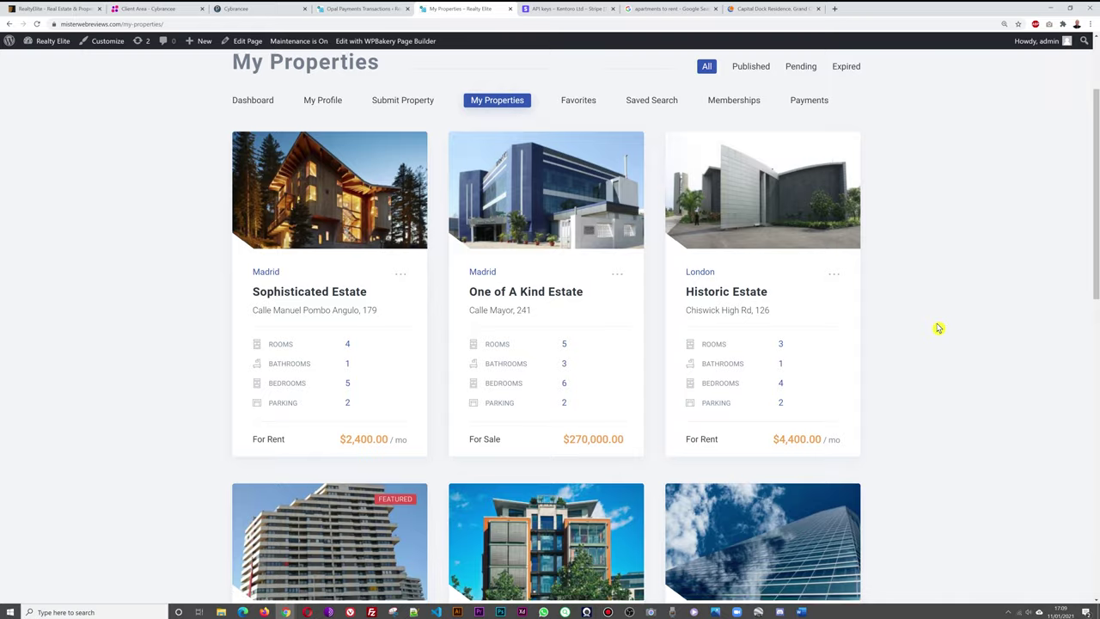
scroll(938, 328, down, 3)
scroll(938, 327, up, 8)
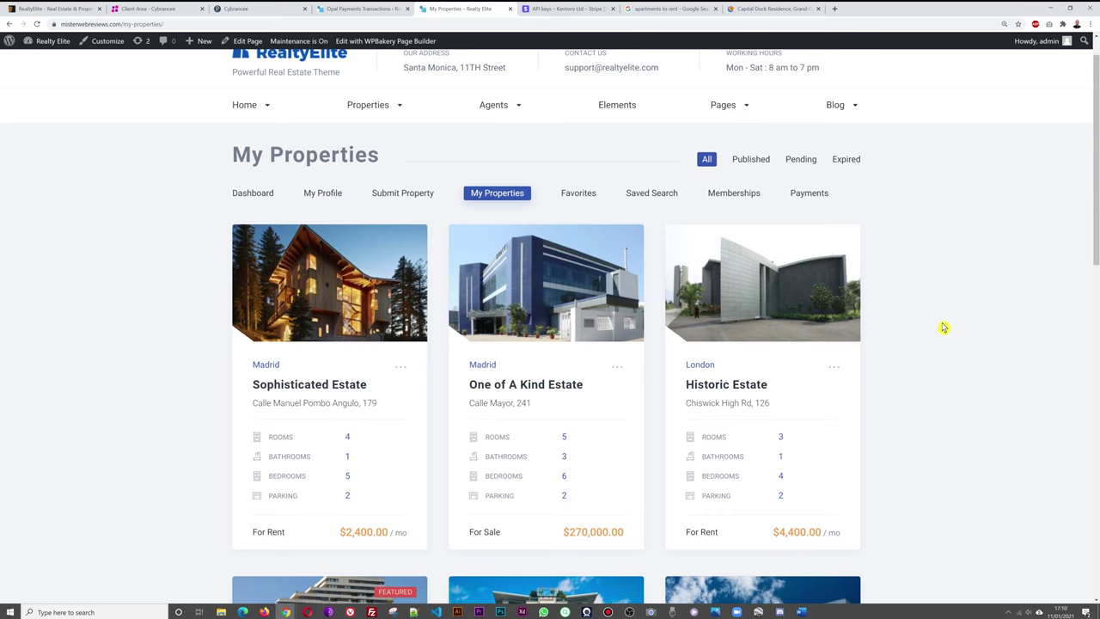
scroll(943, 327, up, 1)
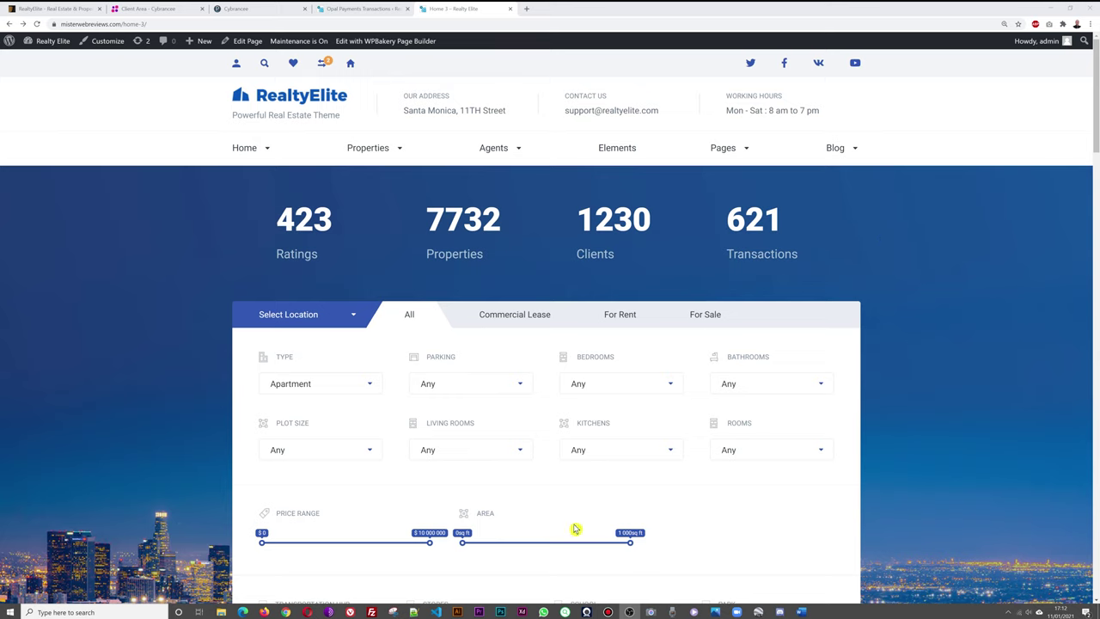
From the homepage, search for Apartment-type properties and browse the results.
click(287, 105)
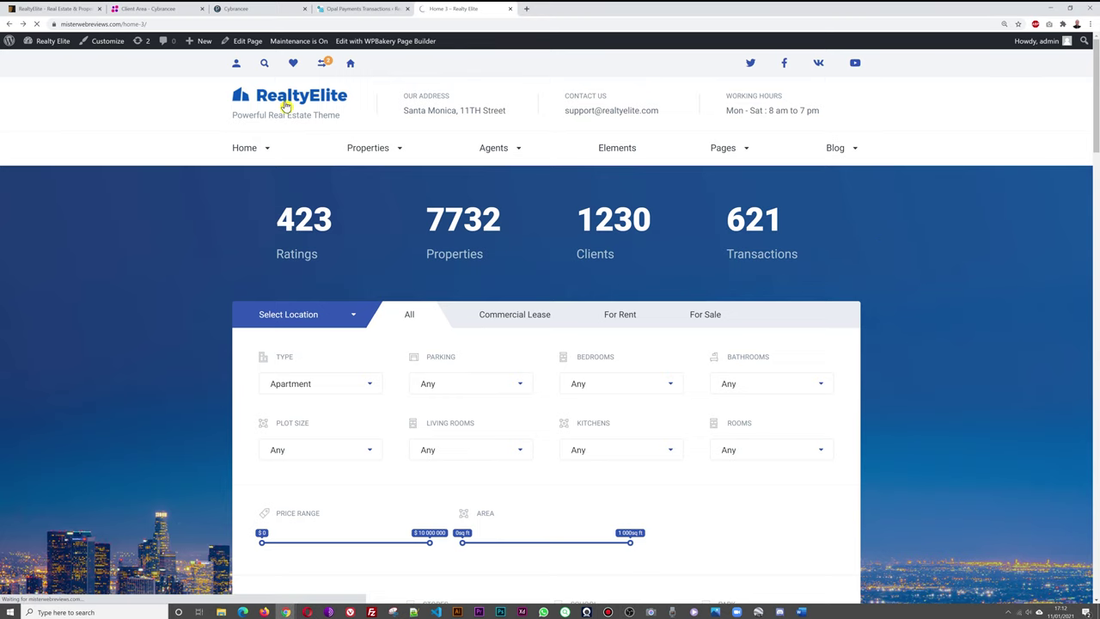
scroll(167, 340, down, 3)
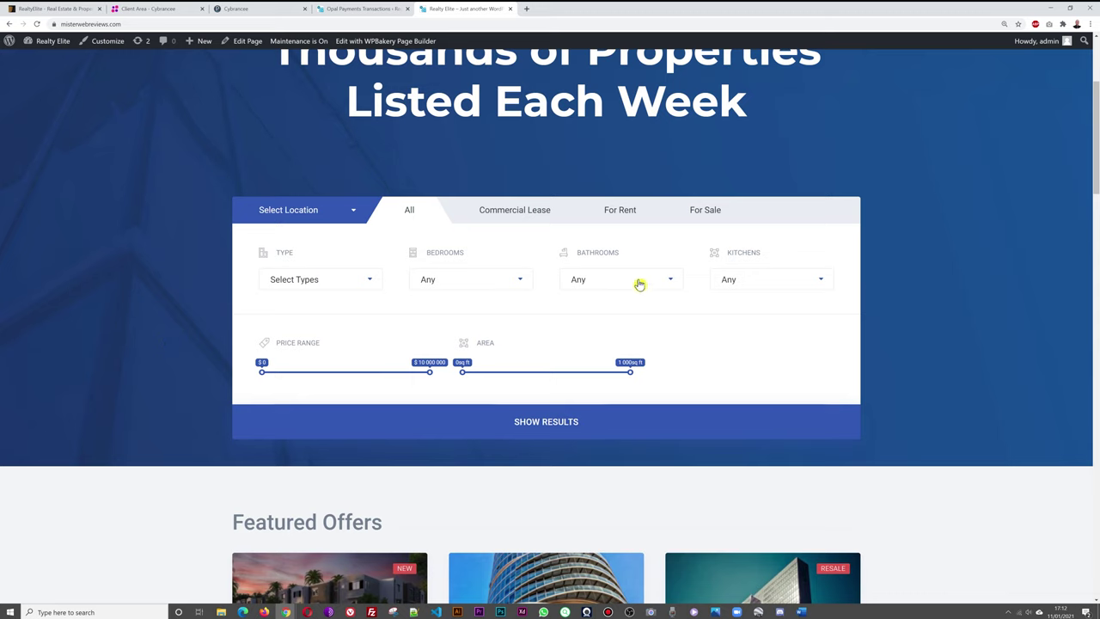
click(365, 287)
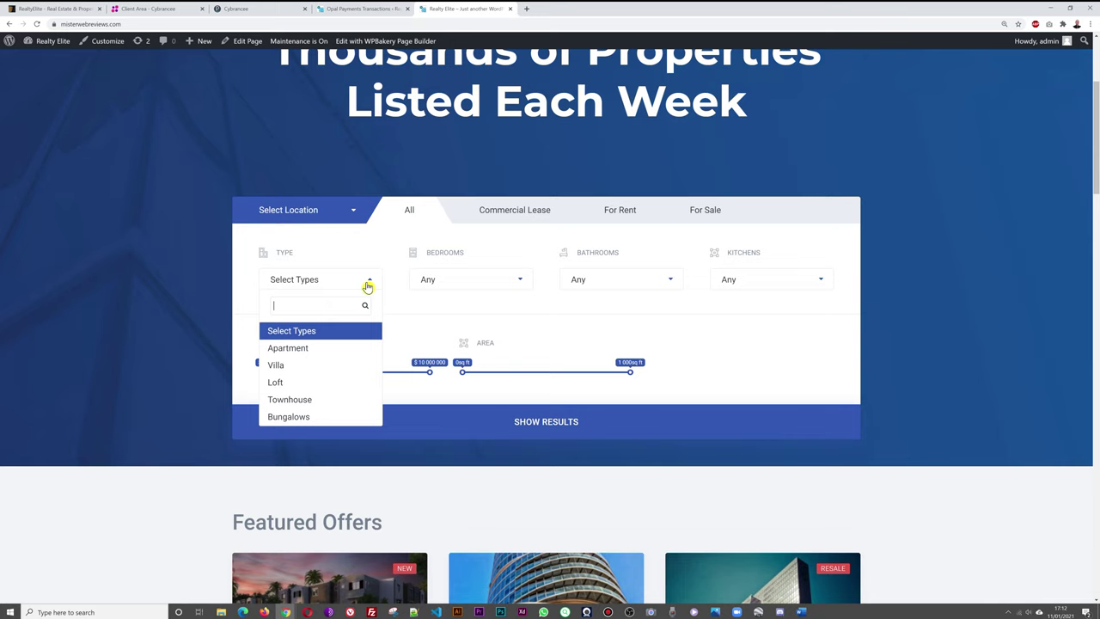
click(325, 348)
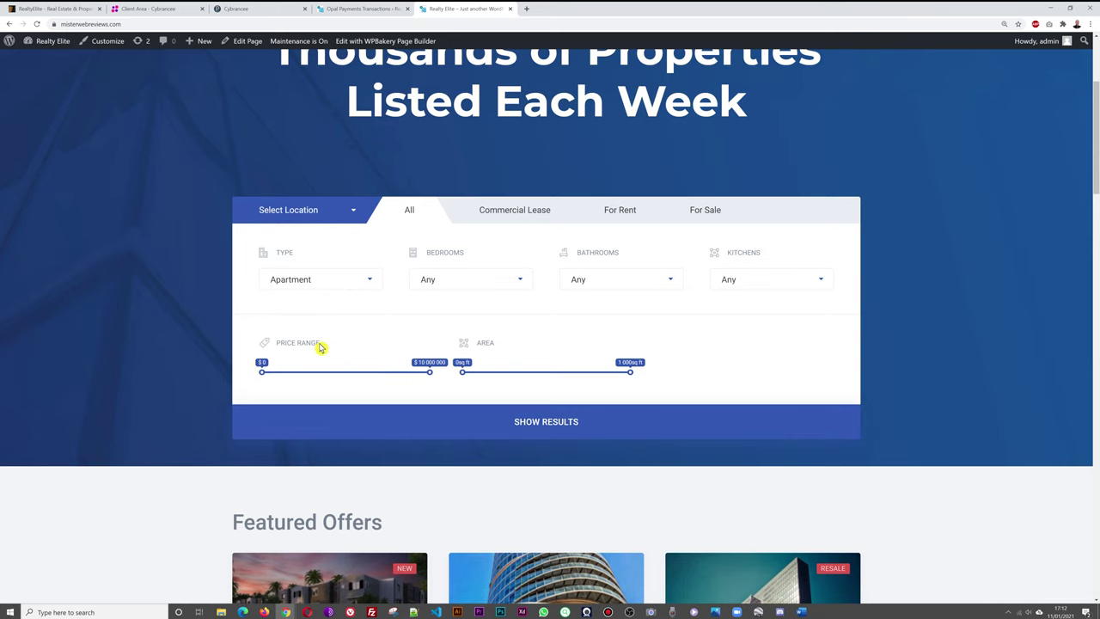
click(559, 426)
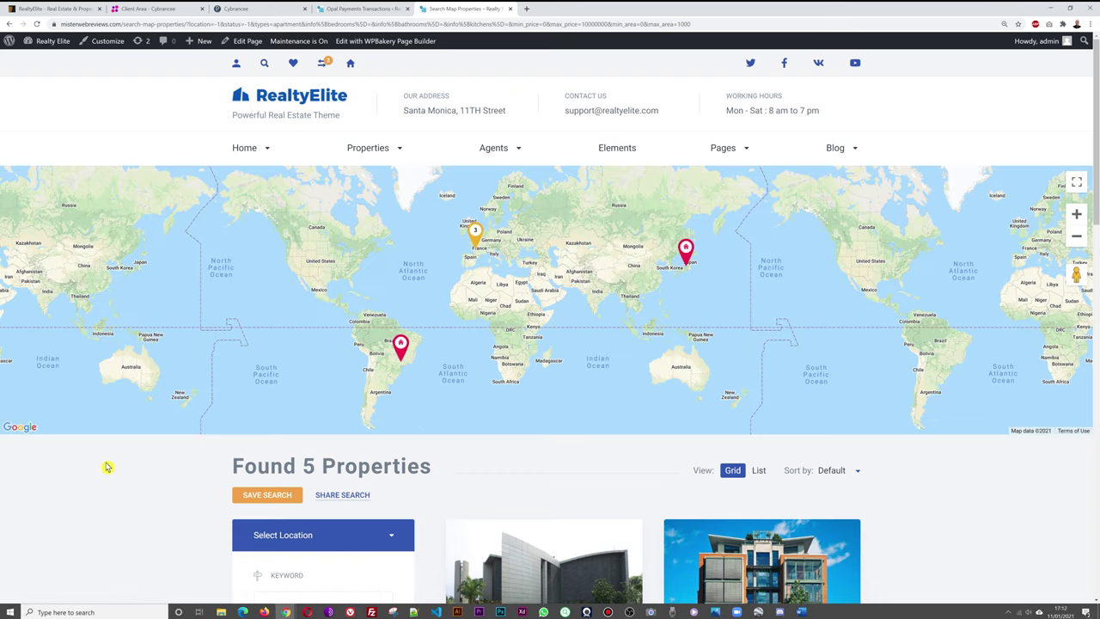
scroll(110, 467, down, 6)
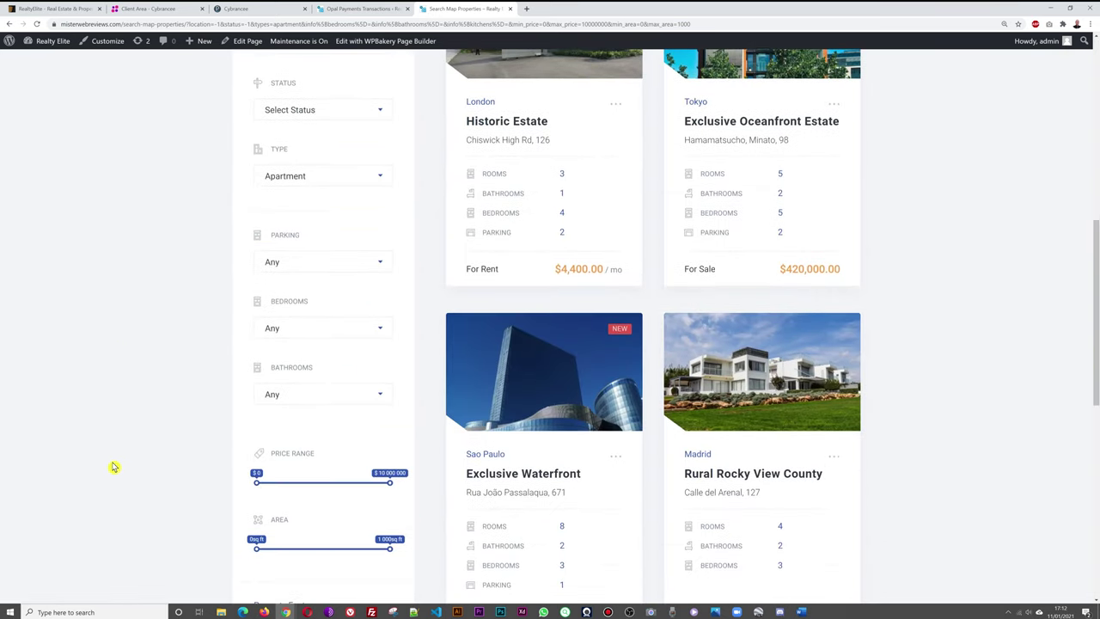
scroll(114, 466, down, 5)
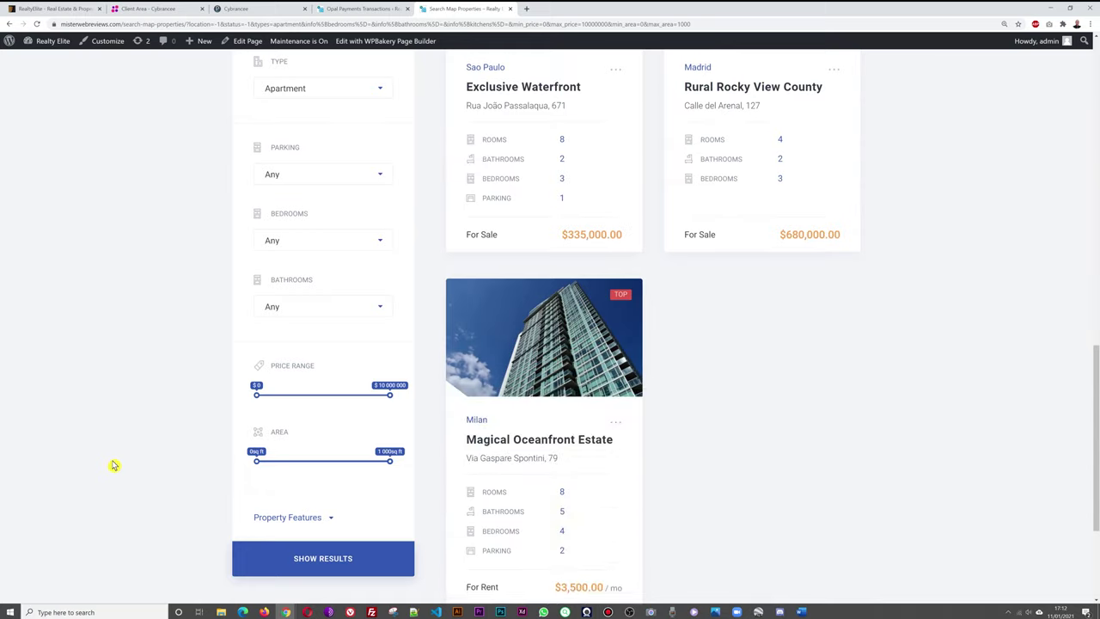
scroll(110, 460, up, 3)
scroll(110, 459, up, 10)
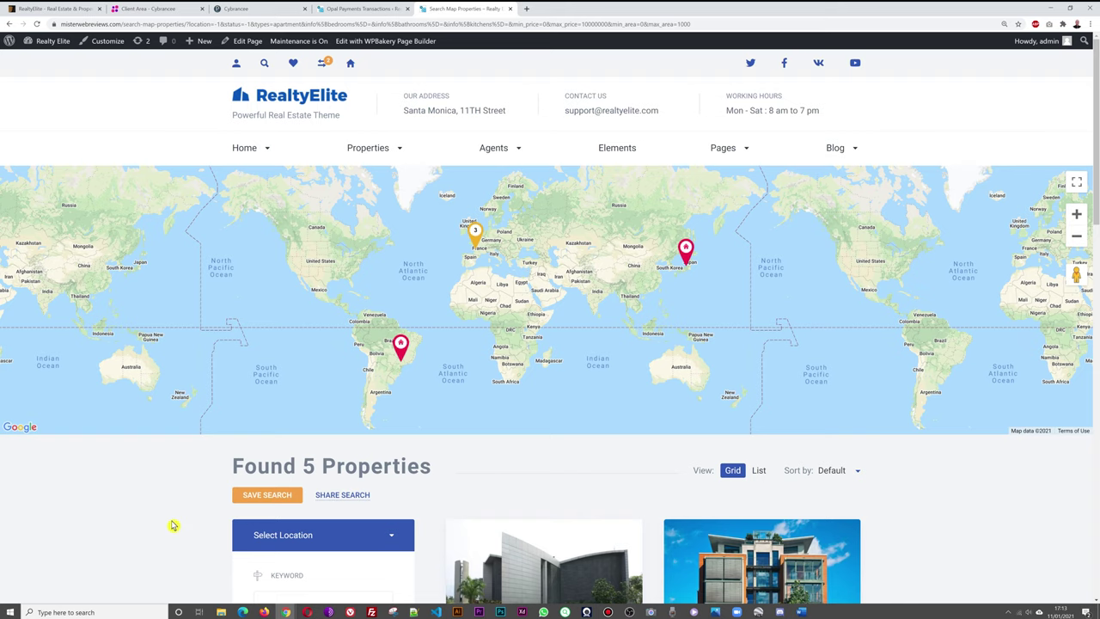
scroll(172, 525, down, 3)
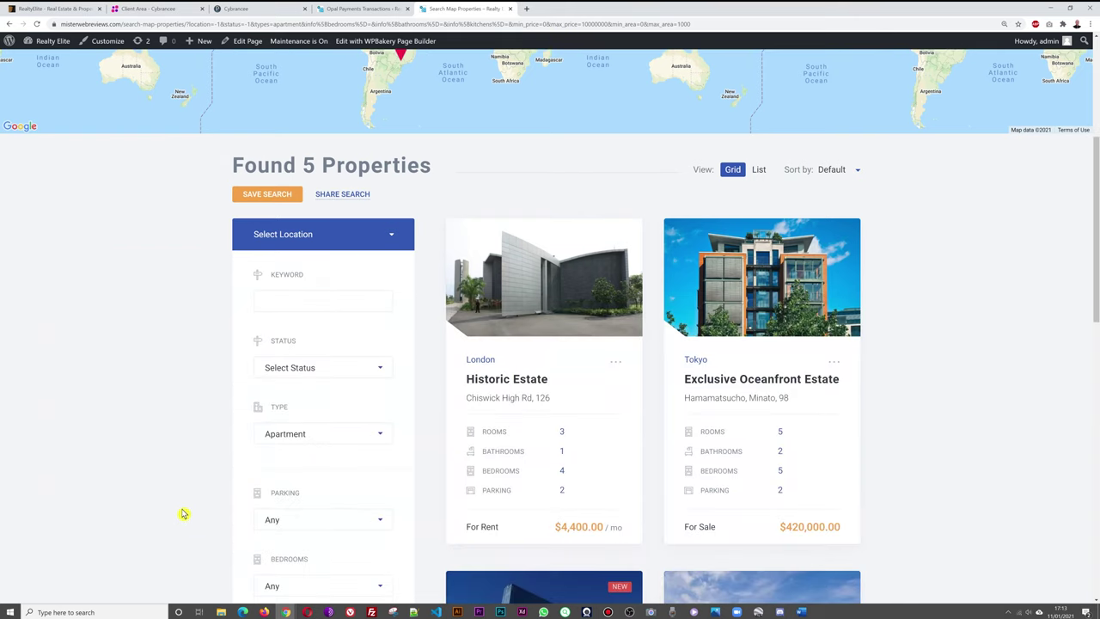
scroll(183, 514, down, 1)
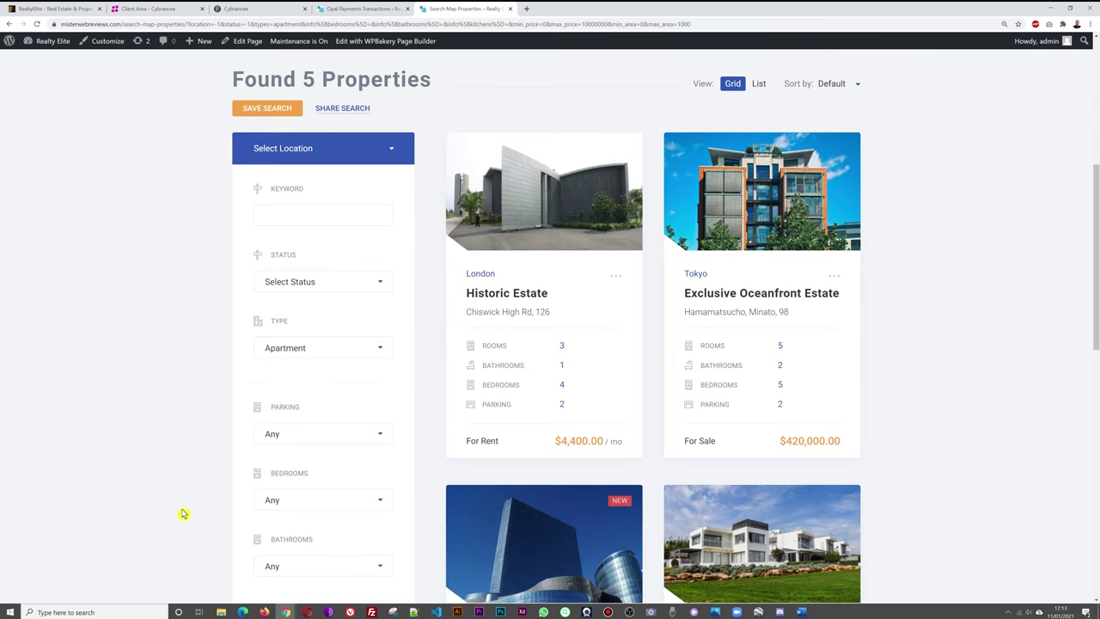
scroll(916, 343, down, 1)
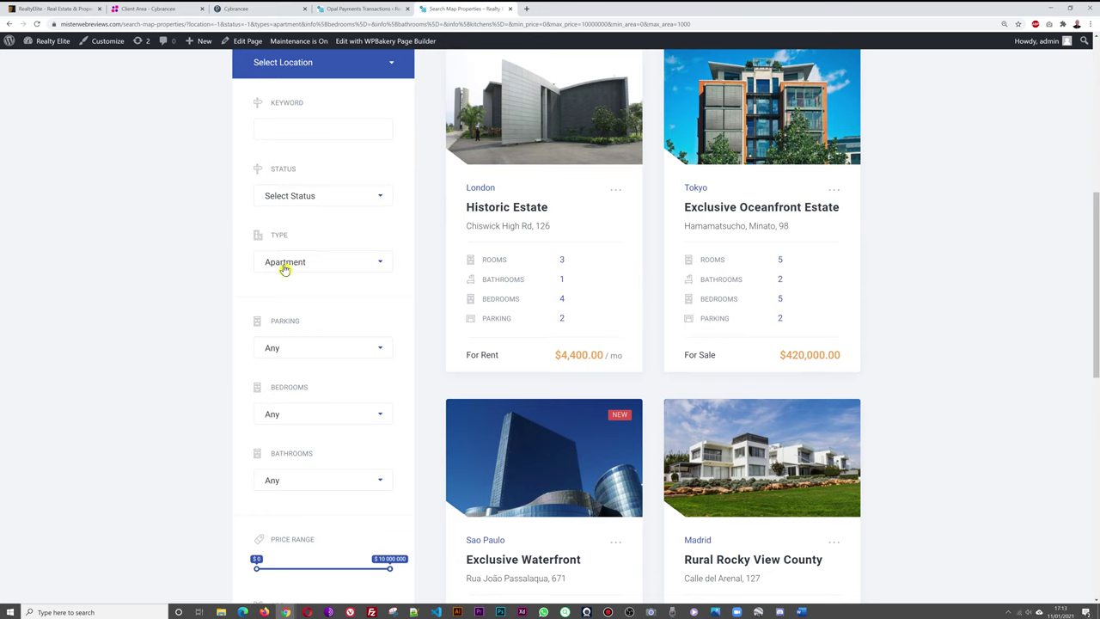
Filter the search to Villa type, showing 3 properties in Miami, London and Berlin.
click(380, 266)
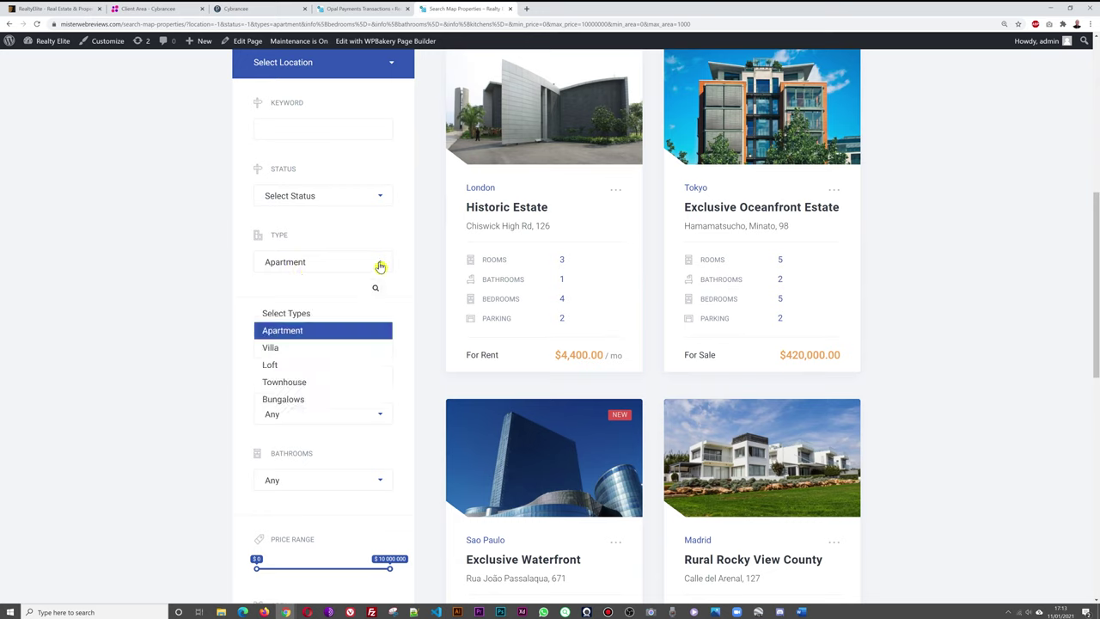
click(294, 351)
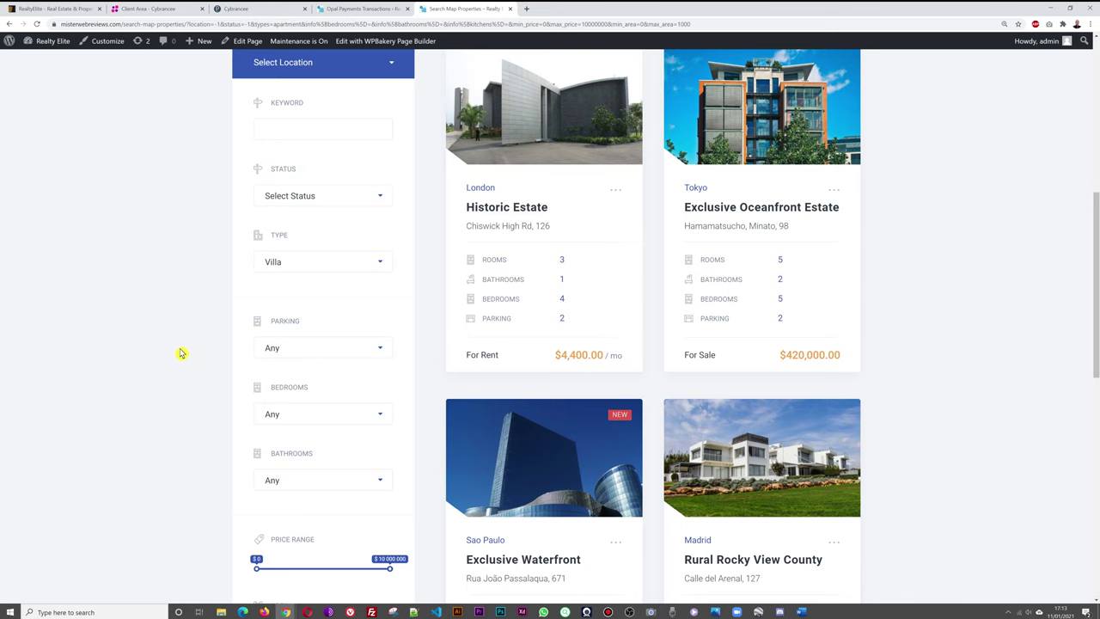
scroll(182, 354, down, 2)
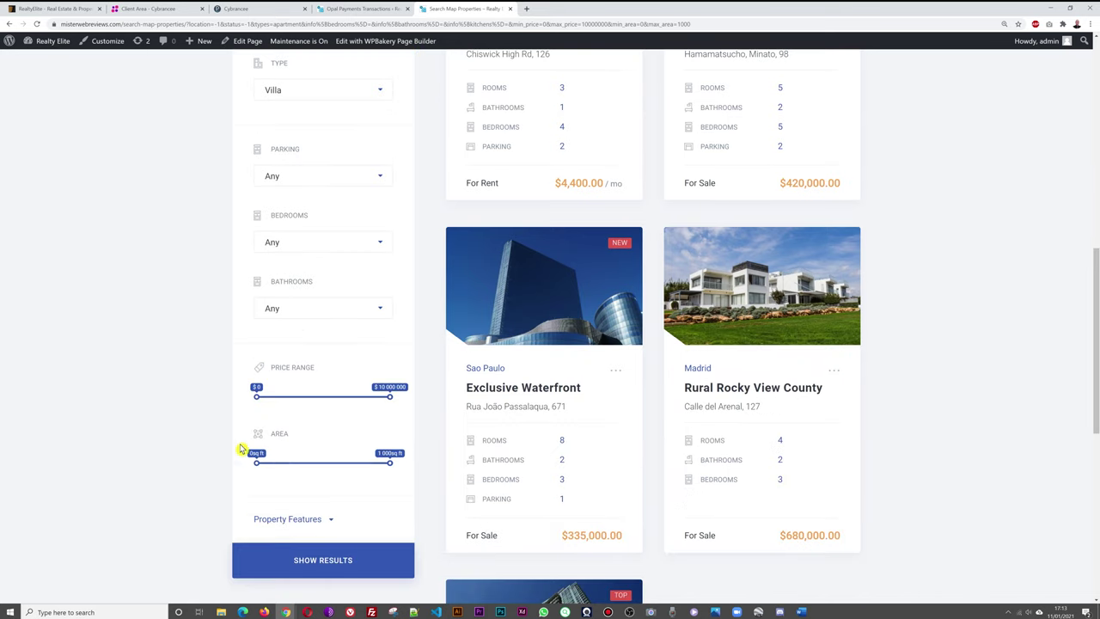
click(281, 568)
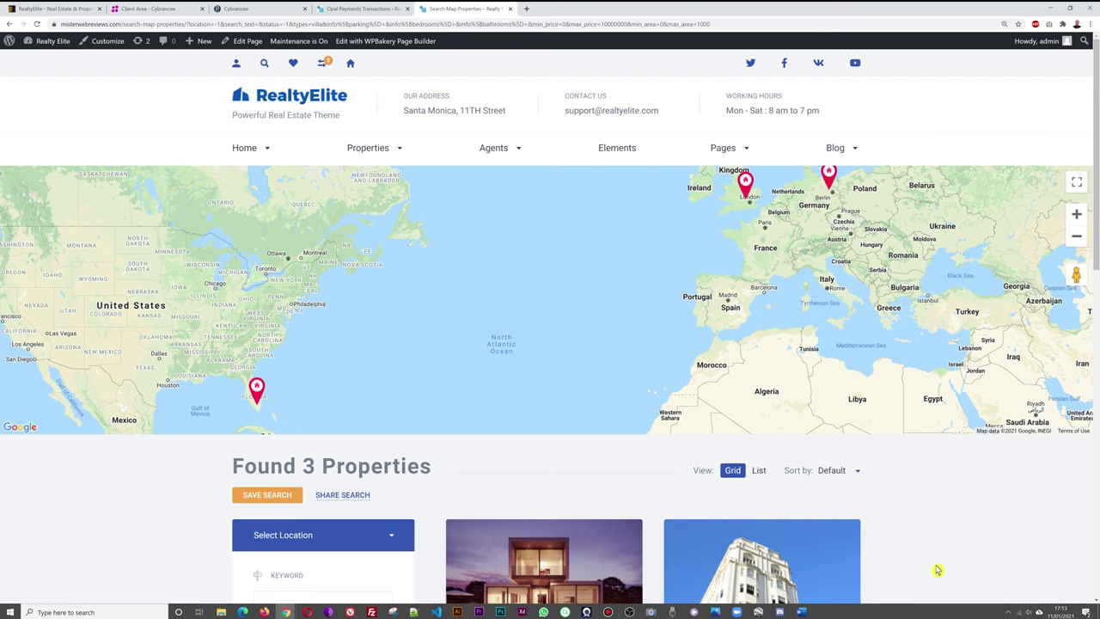
scroll(937, 570, down, 6)
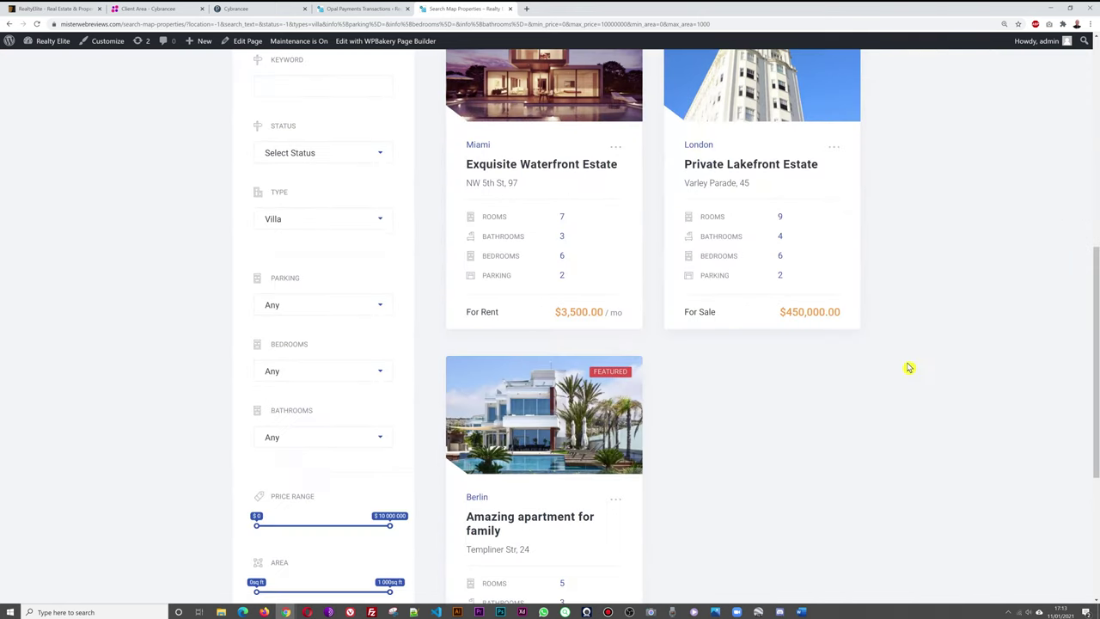
scroll(1002, 382, down, 2)
scroll(985, 378, up, 7)
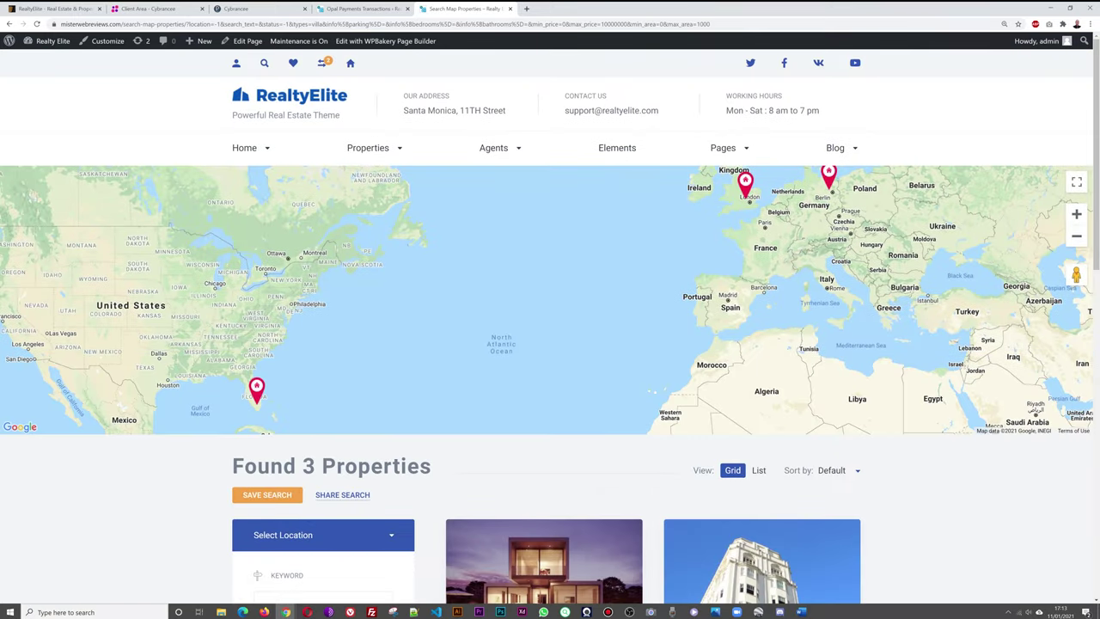
click(629, 611)
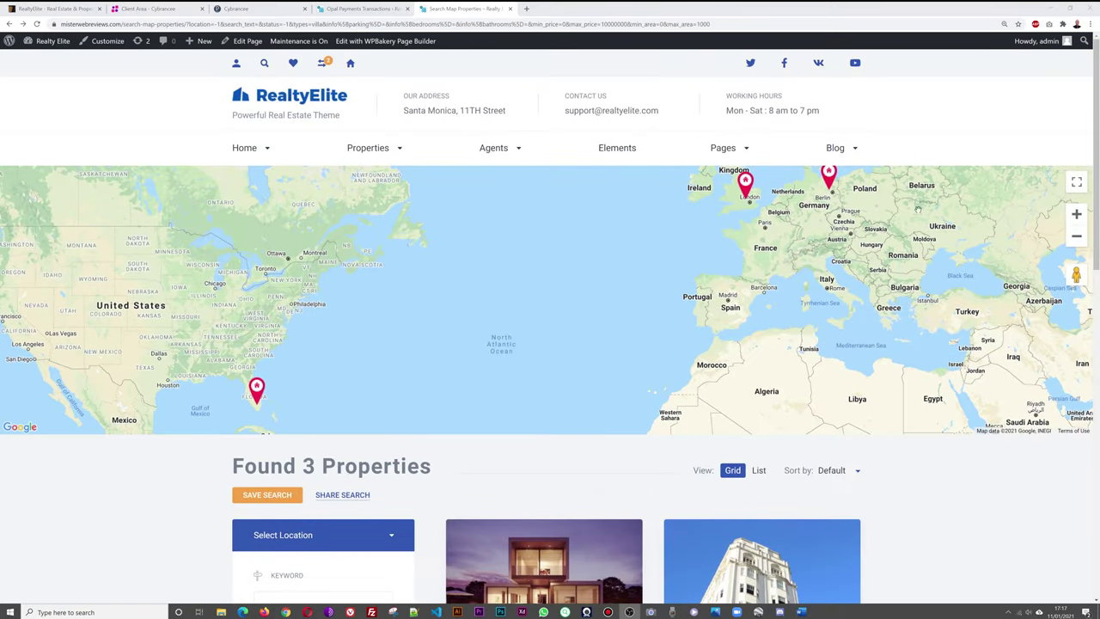
Browse the blog in list view and then in Blog – Grid View.
mouse_move(840, 158)
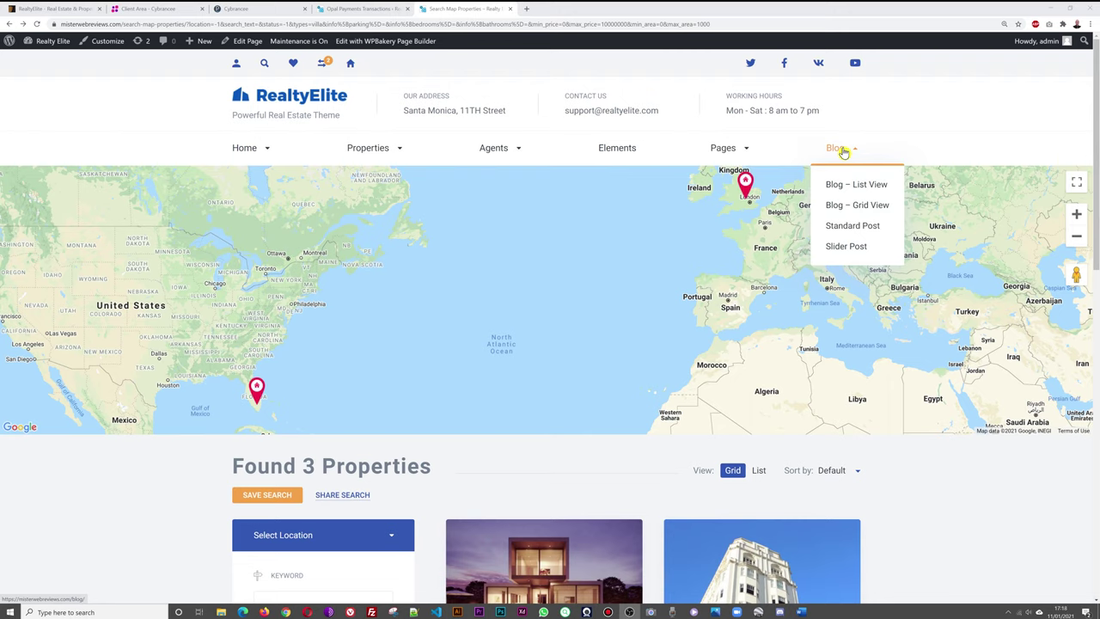
click(872, 186)
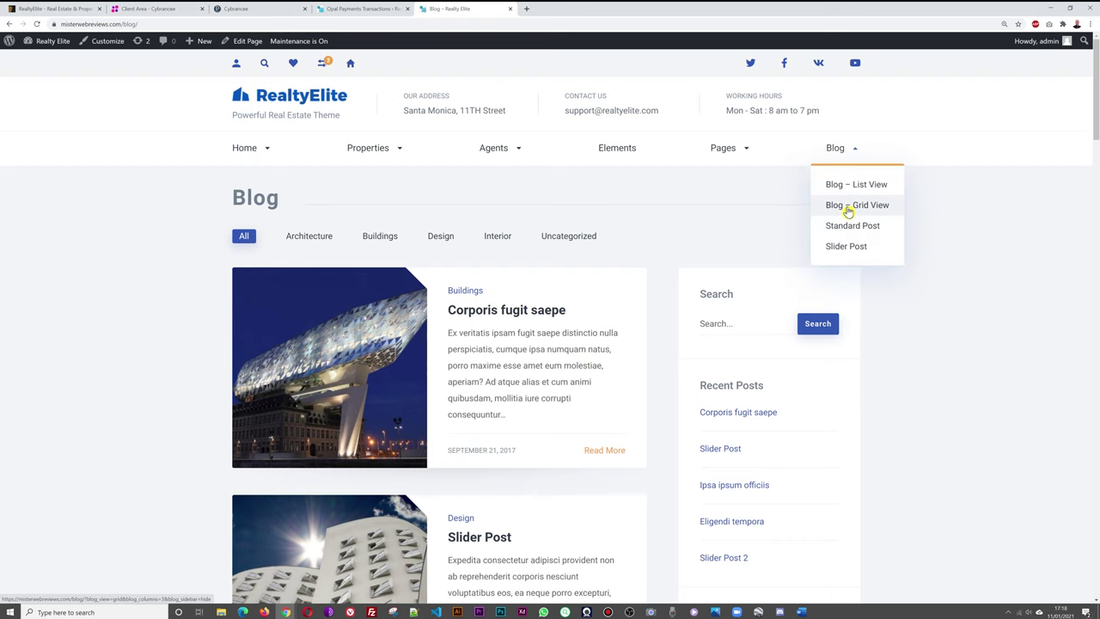
click(847, 214)
scroll(956, 307, down, 1)
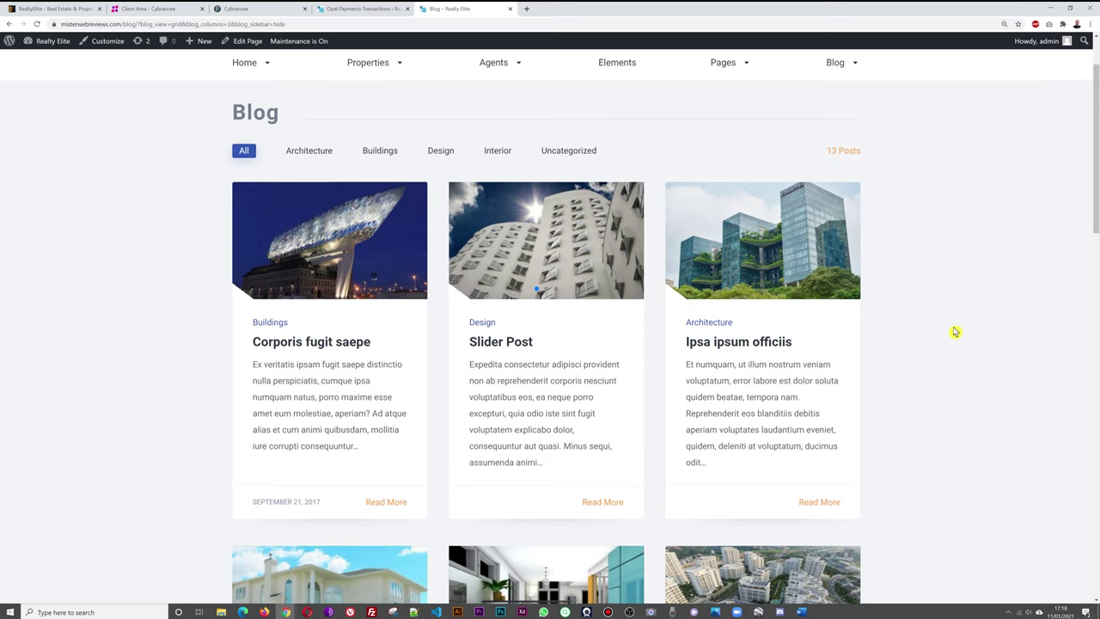
scroll(956, 332, up, 1)
Return to the homepage, then open the admin Pages list from the Opal Payments tab.
key(alt+Left)
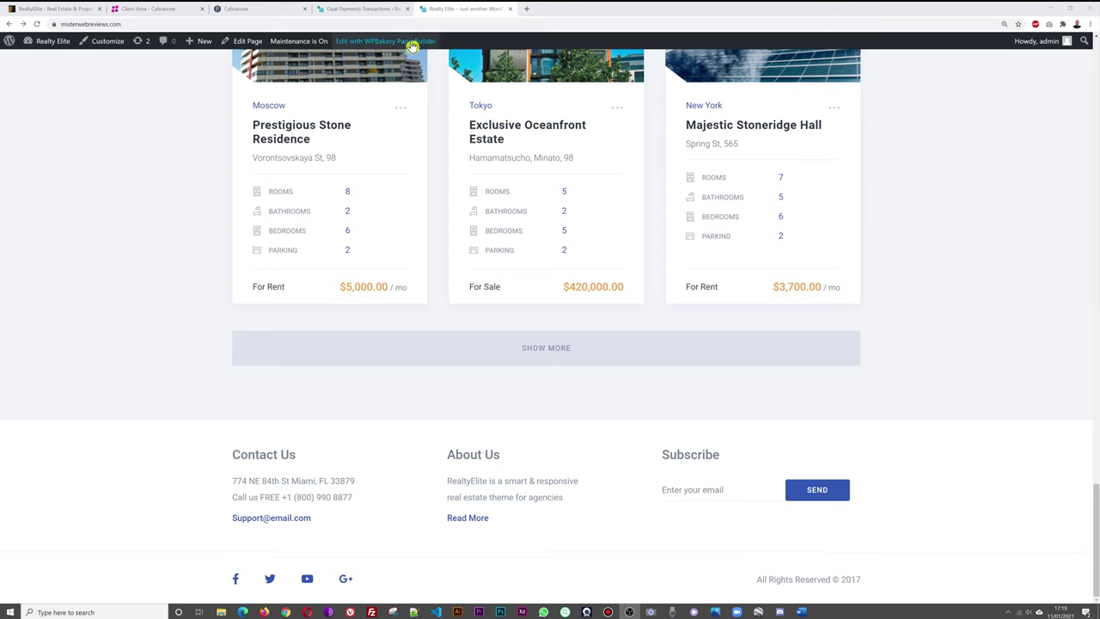
click(368, 10)
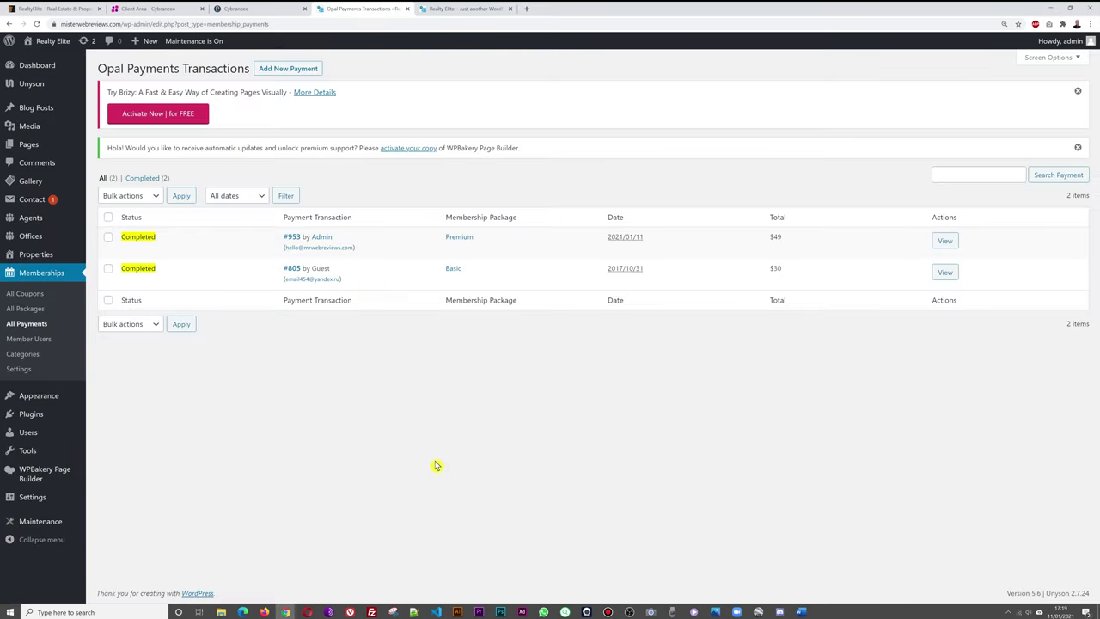
click(28, 148)
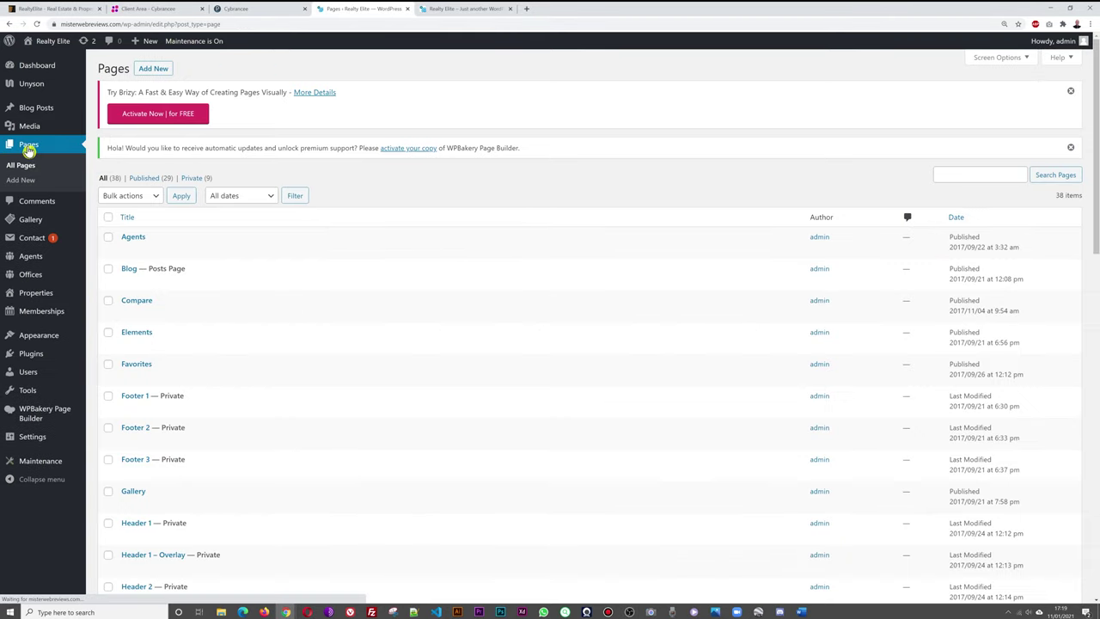
scroll(422, 335, down, 1)
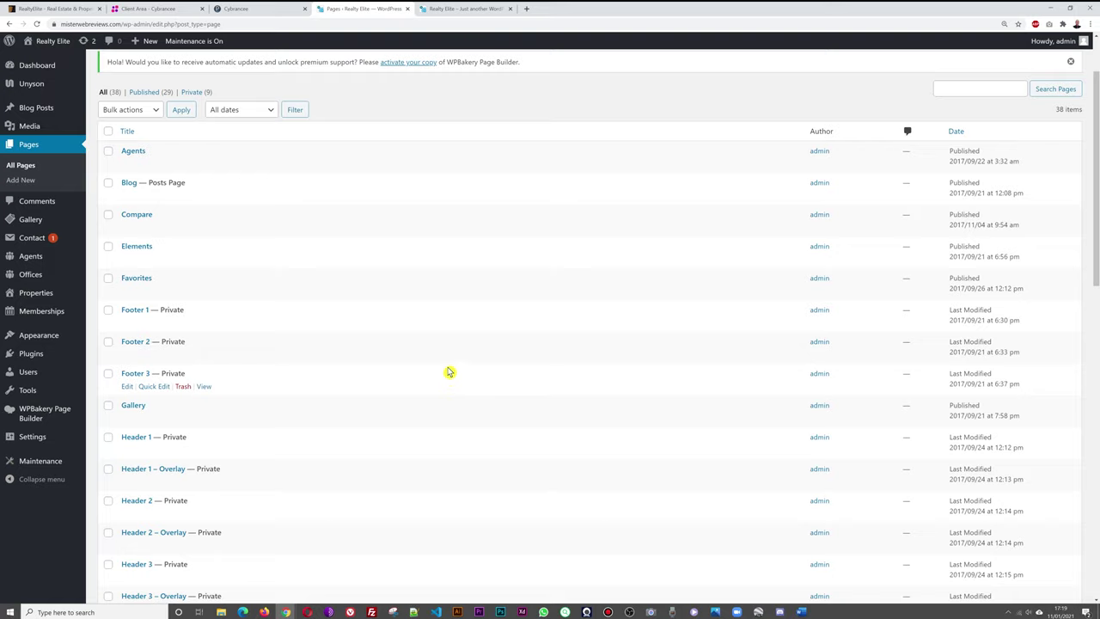
scroll(449, 373, down, 2)
scroll(458, 373, down, 1)
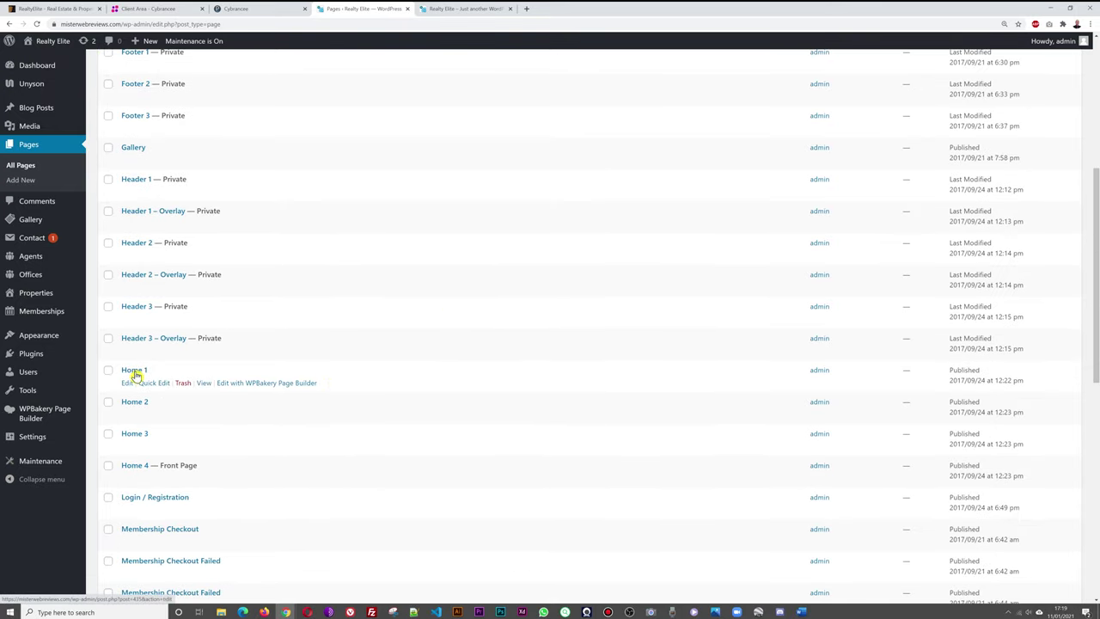
scroll(443, 387, down, 1)
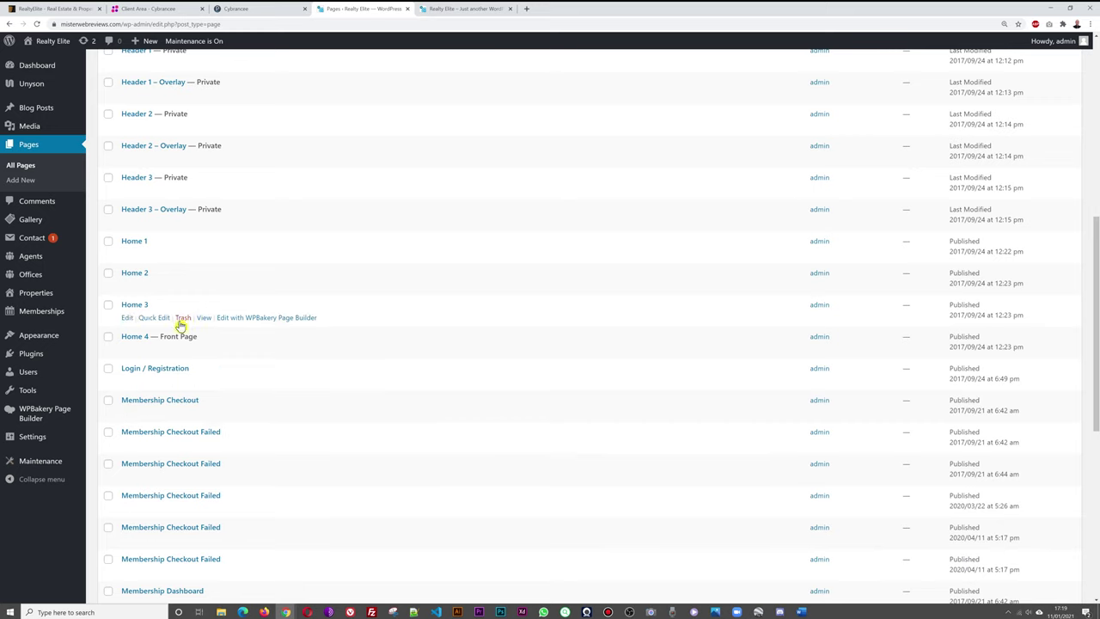
right_click(136, 339)
click(148, 346)
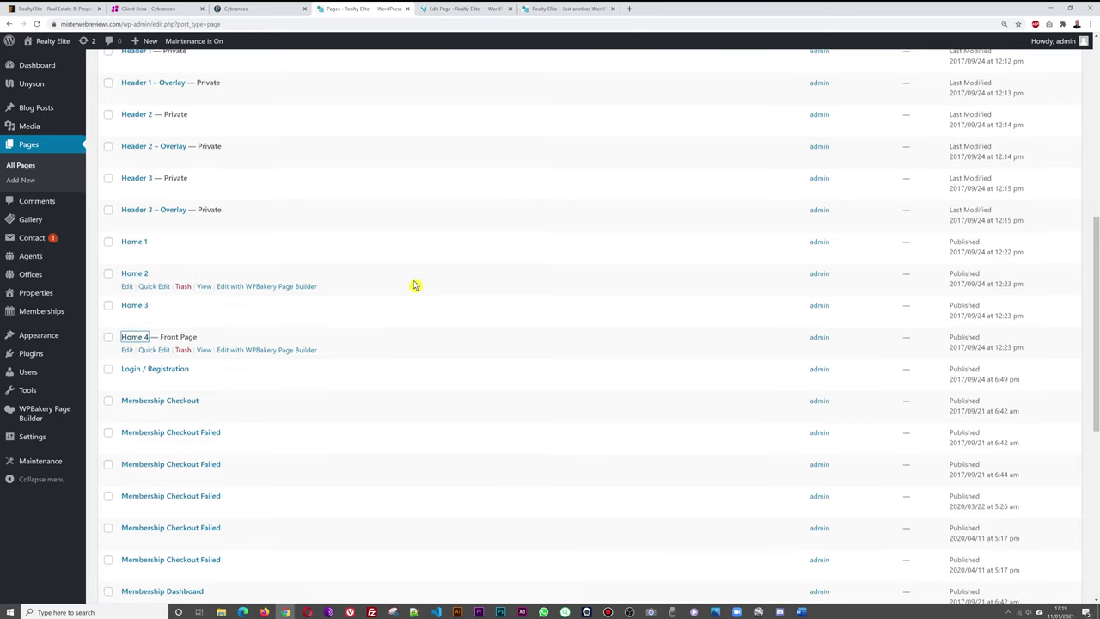
scroll(415, 285, up, 1)
click(472, 11)
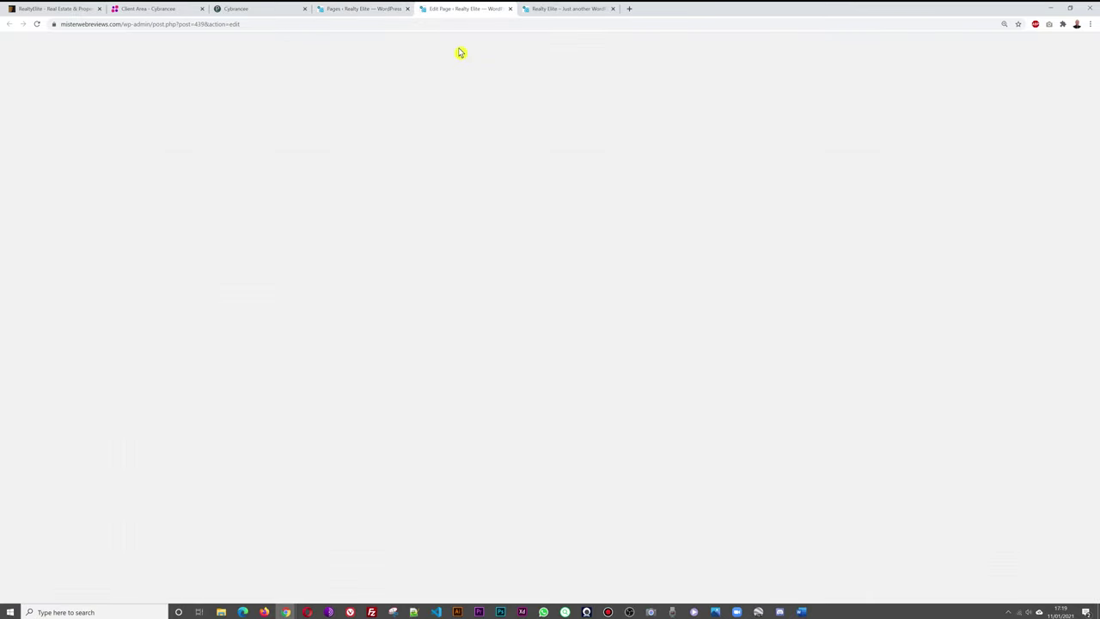
scroll(535, 354, down, 8)
scroll(537, 354, down, 3)
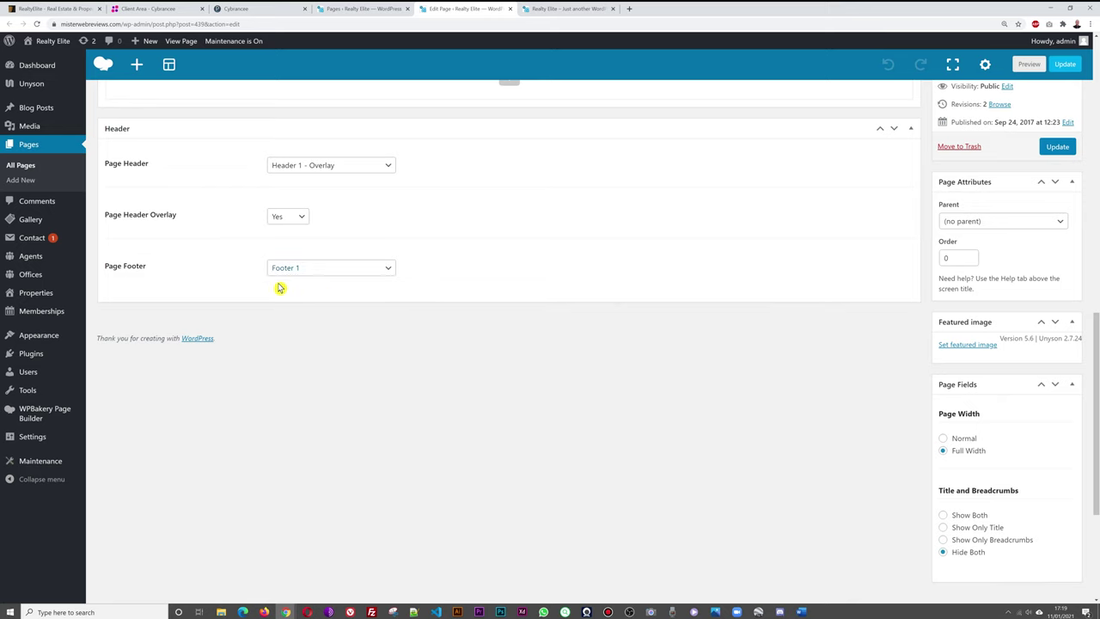
click(510, 8)
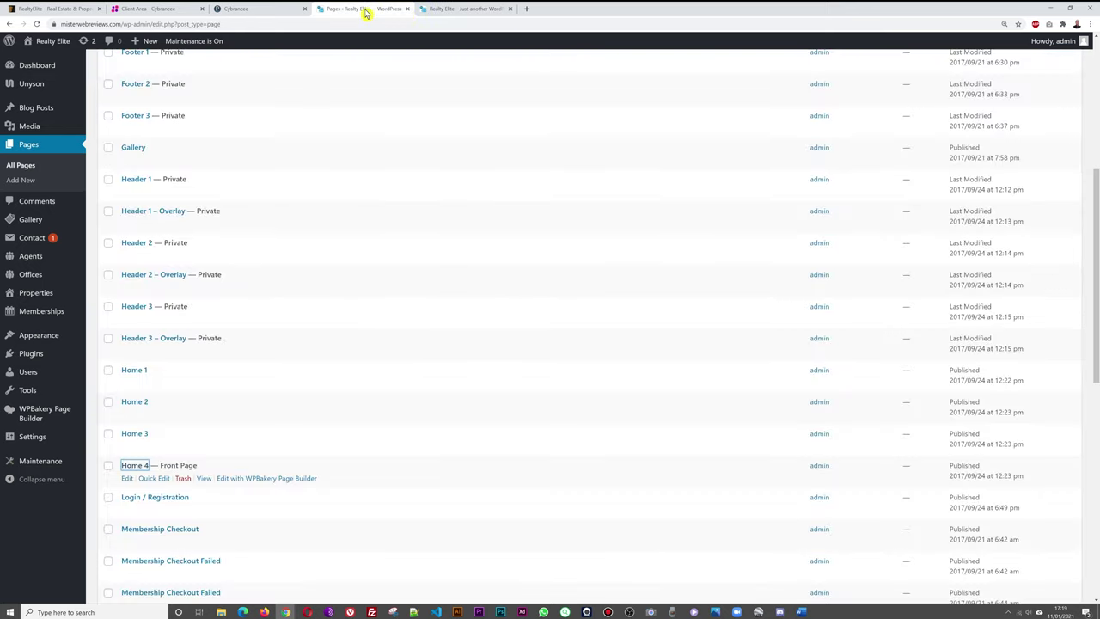
scroll(404, 341, up, 3)
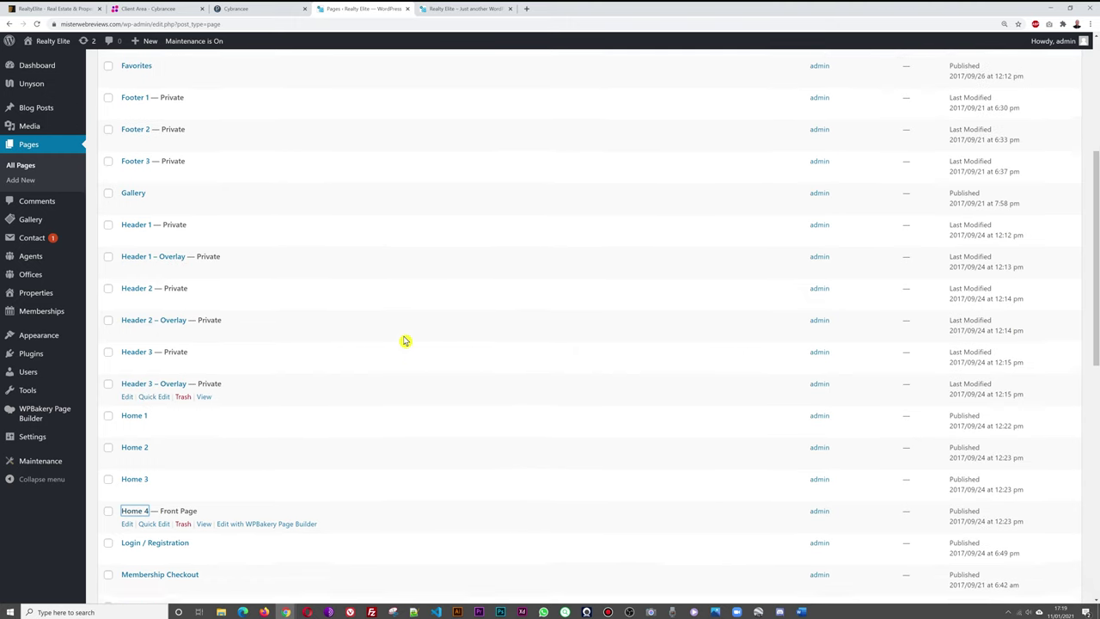
Open Footer 1 in the WPBakery builder, comparing it against the live site footer.
click(140, 181)
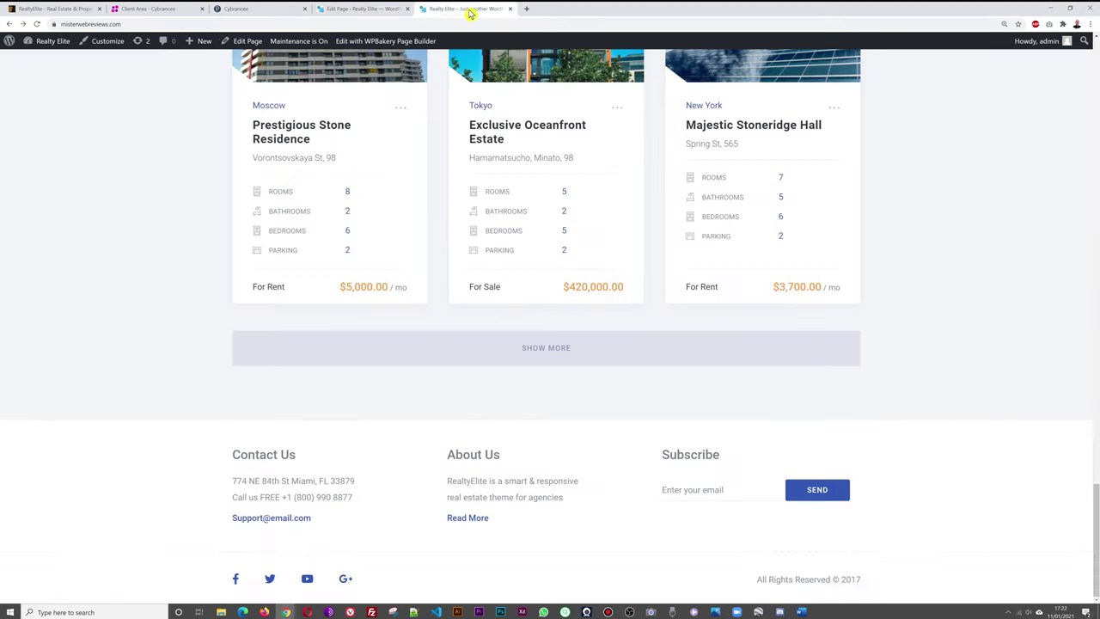
click(468, 10)
click(368, 9)
drag(588, 442, 462, 196)
click(438, 8)
click(360, 9)
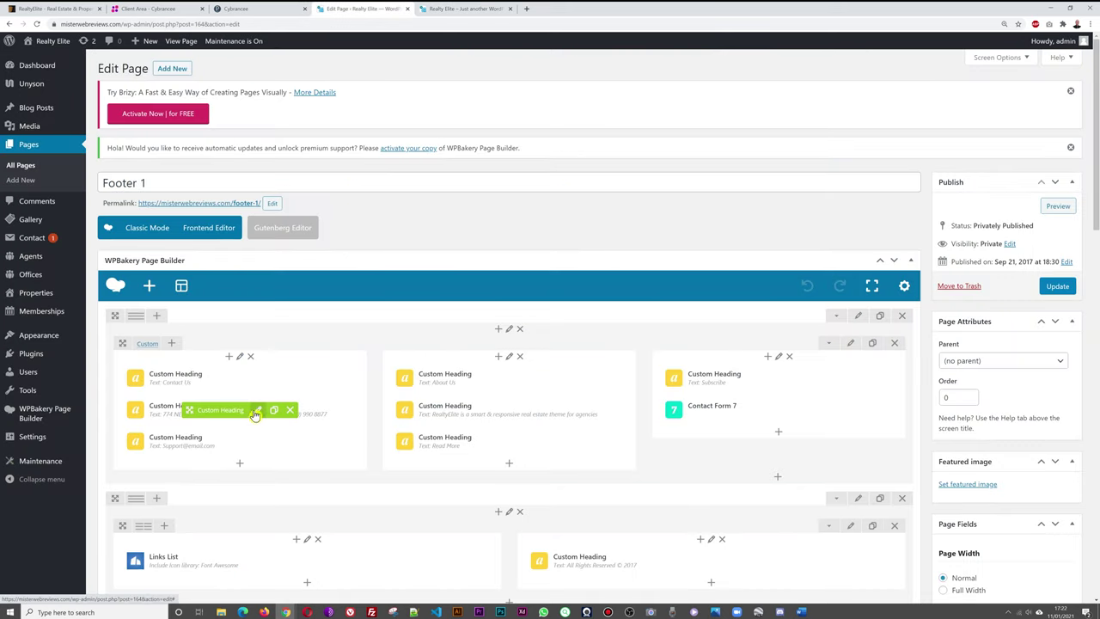
Replace the address line with 'Your Address, Street, and Number' and update the page.
click(257, 410)
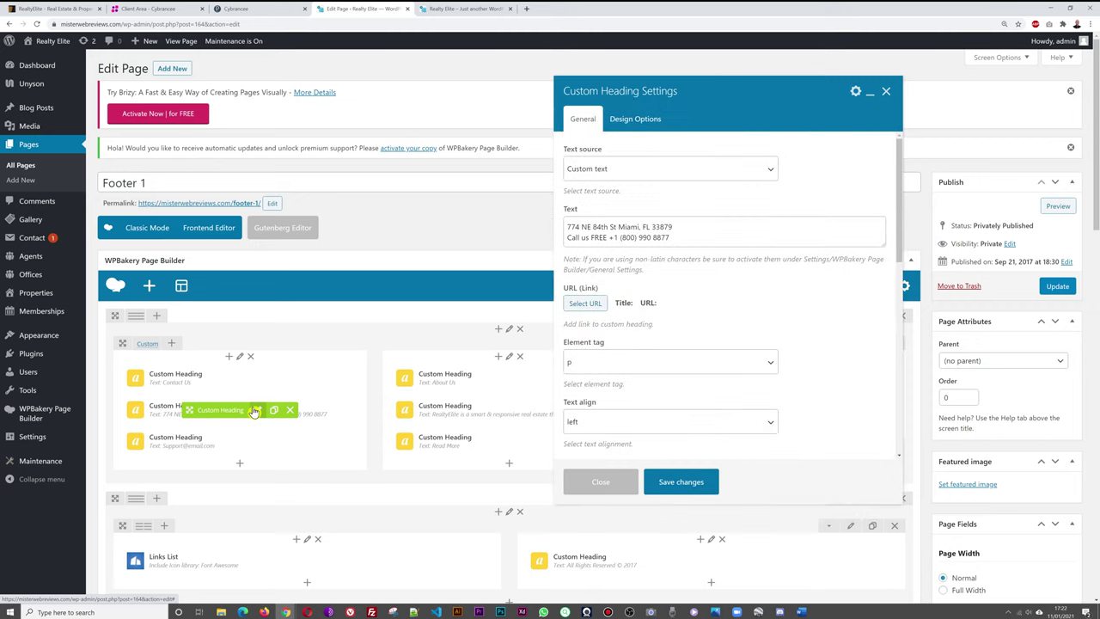
click(679, 234)
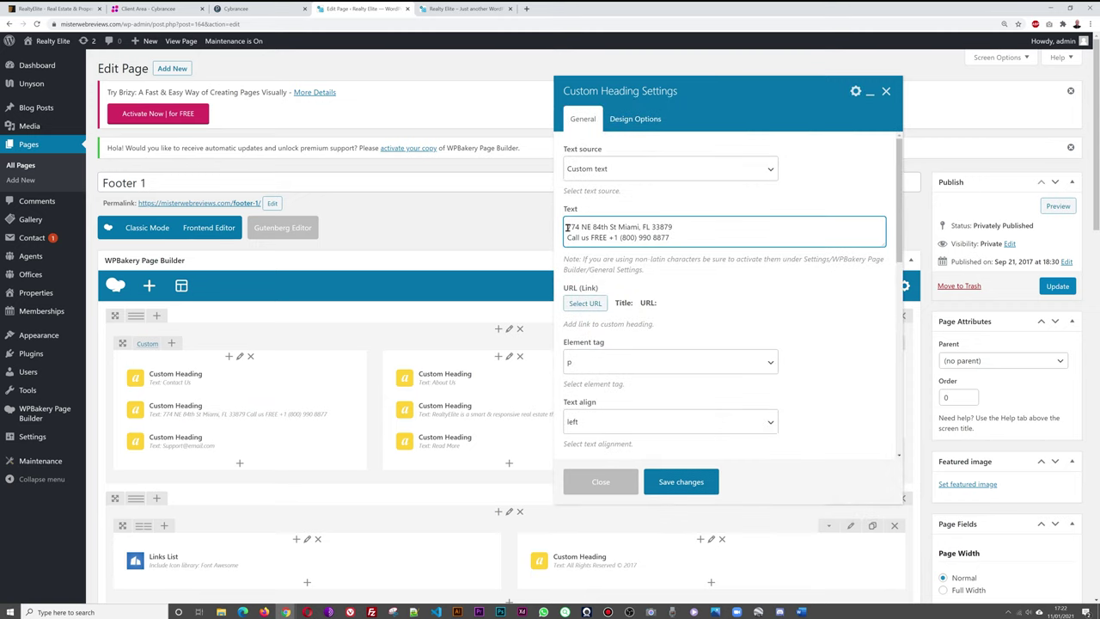
drag(567, 227, 666, 225)
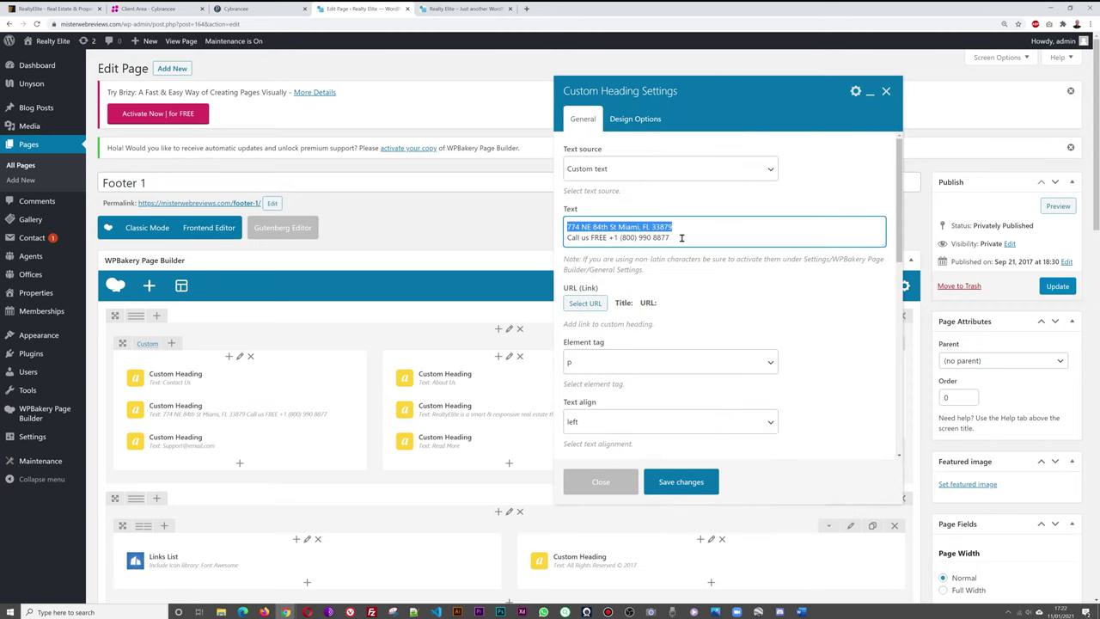
text(Y)
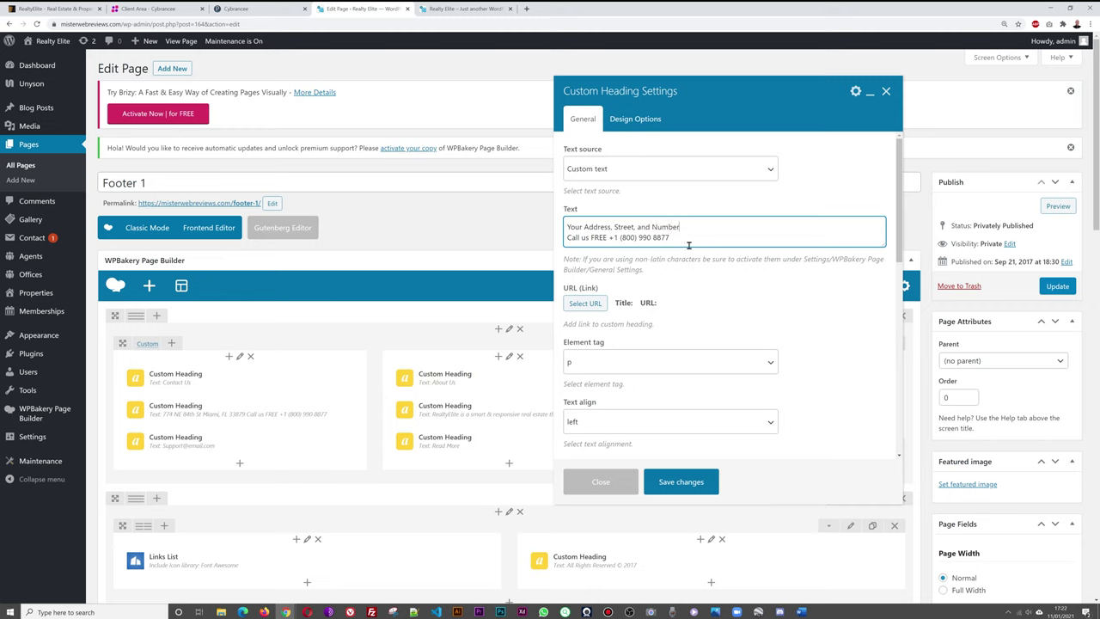
click(700, 483)
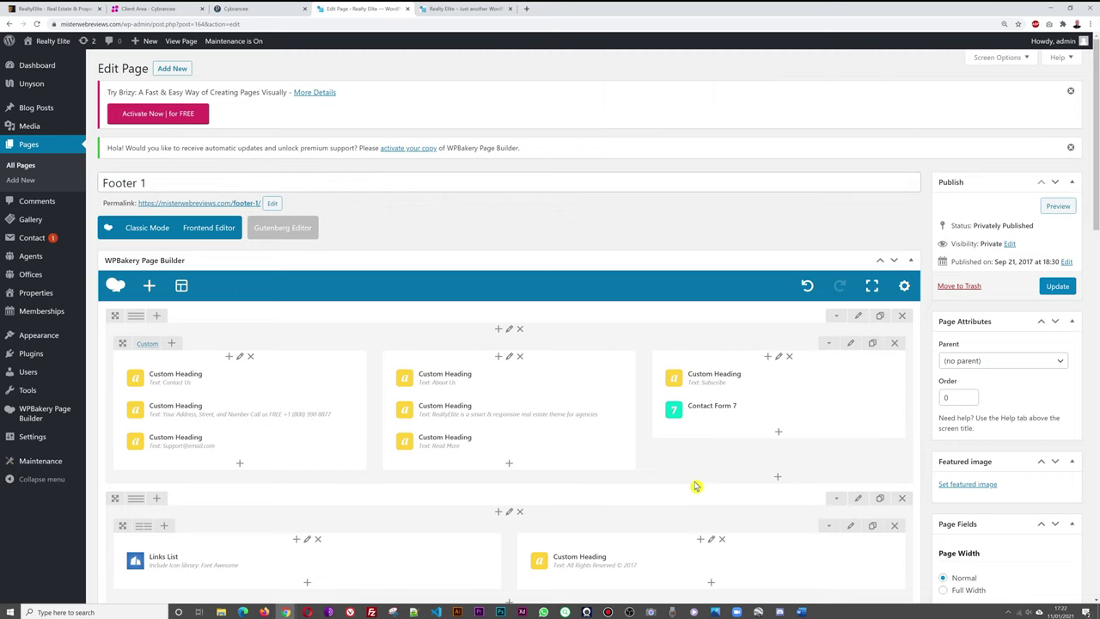
click(1057, 286)
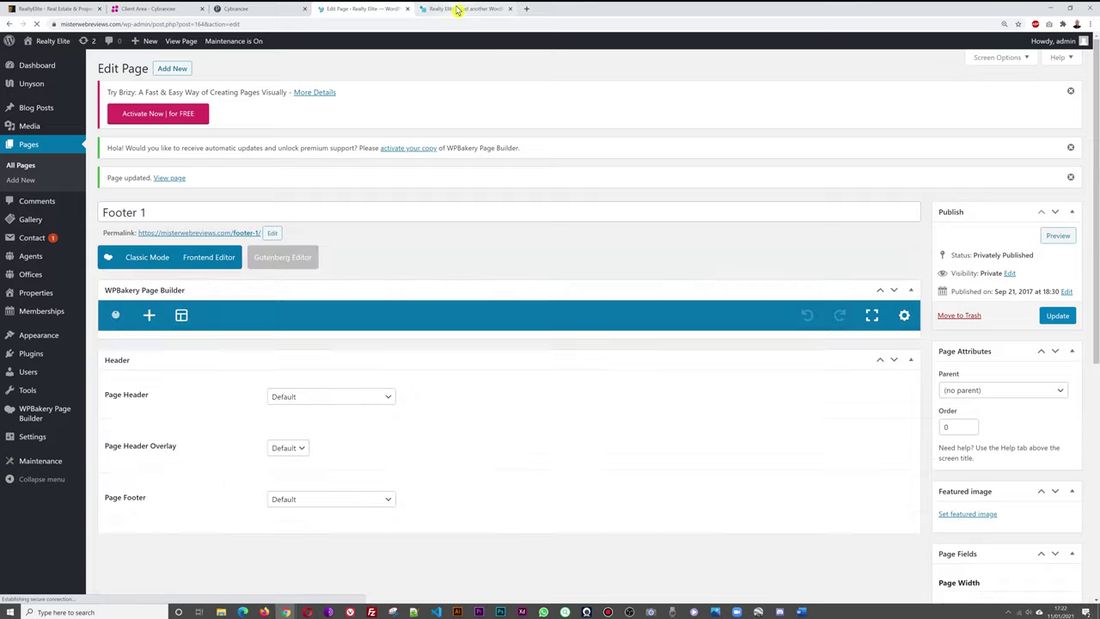
Reload the live site to confirm the new footer address, then return to the editor.
click(455, 10)
click(37, 24)
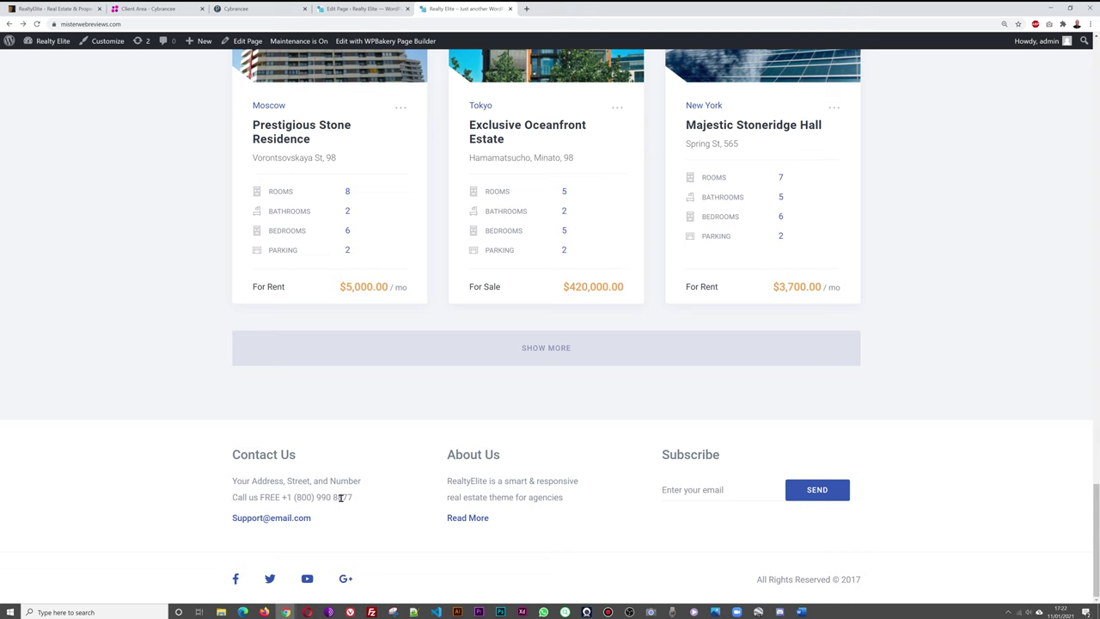
click(354, 10)
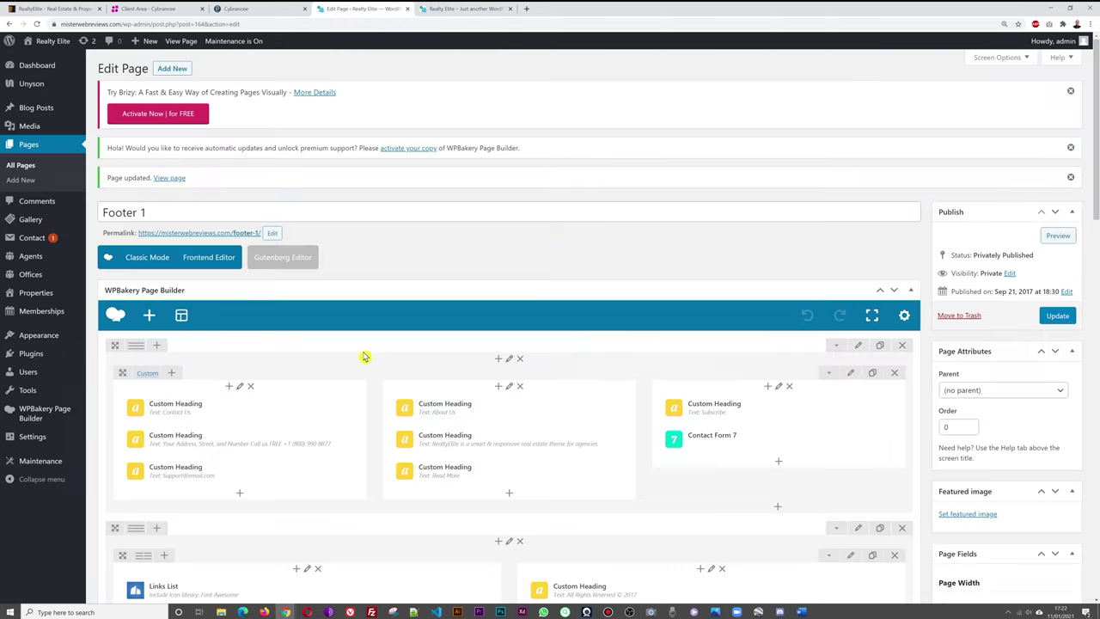
Change the support e-mail heading's text to the generic info address.
scroll(422, 359, down, 1)
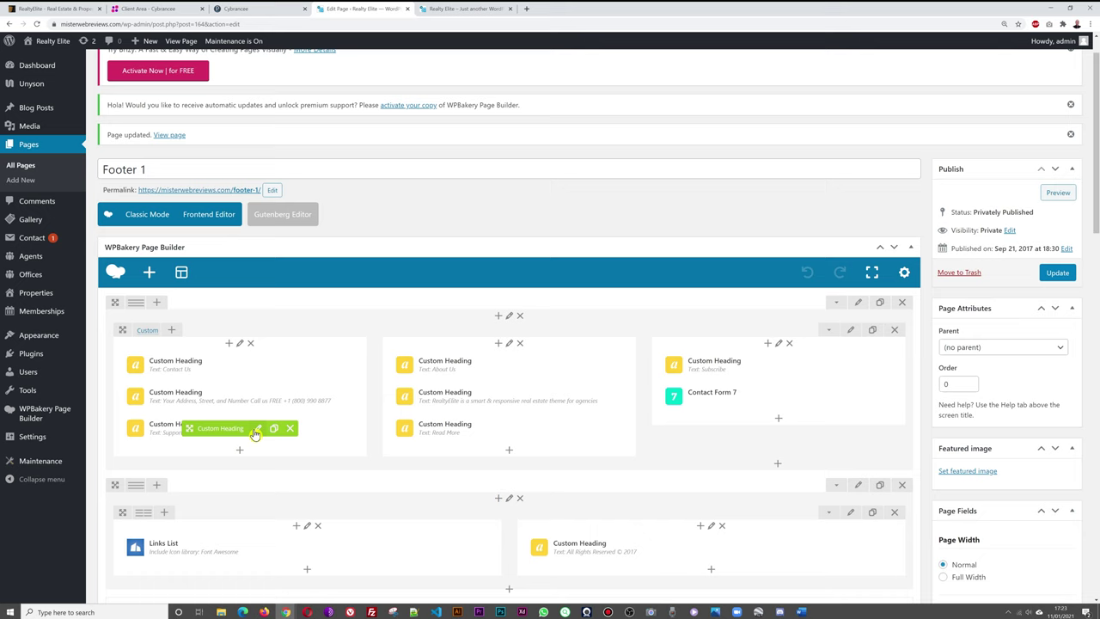
click(256, 431)
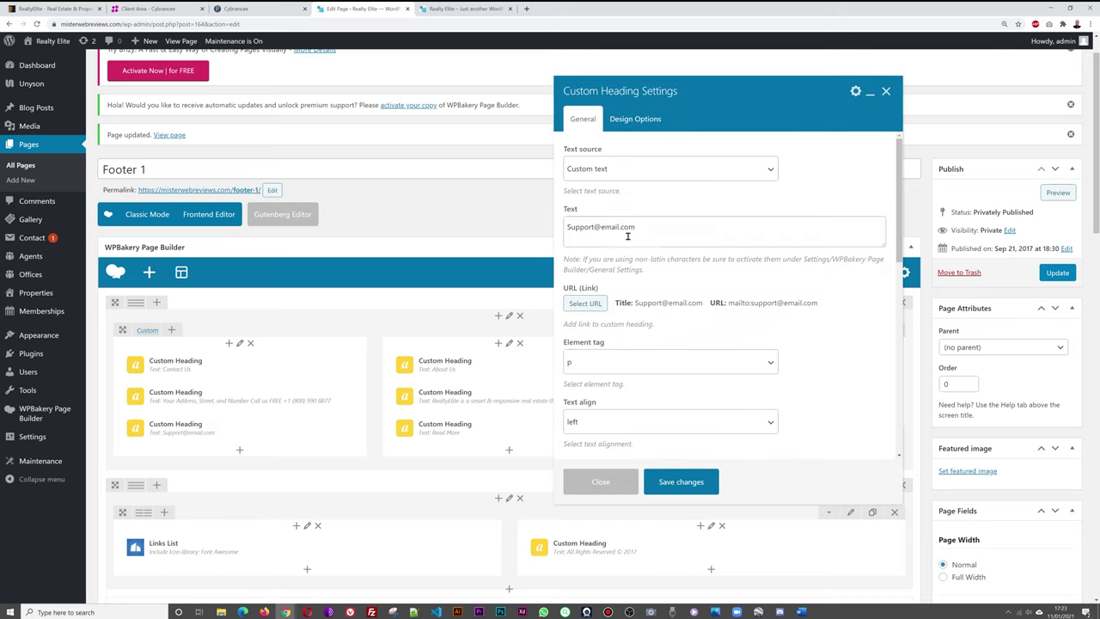
drag(647, 226, 491, 232)
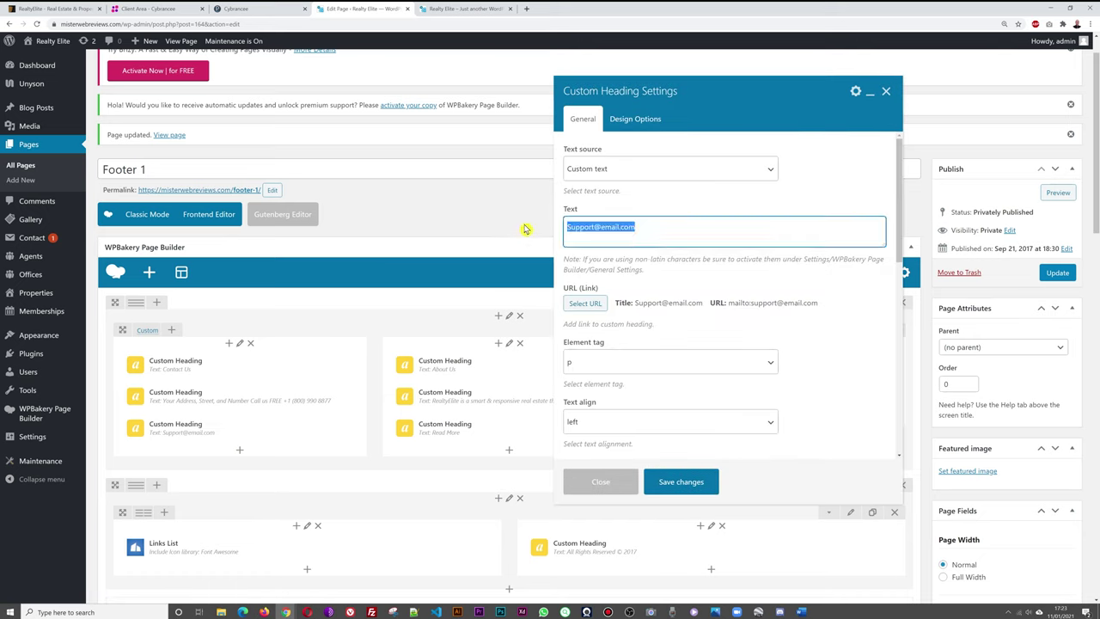
text(info@yourcompany)
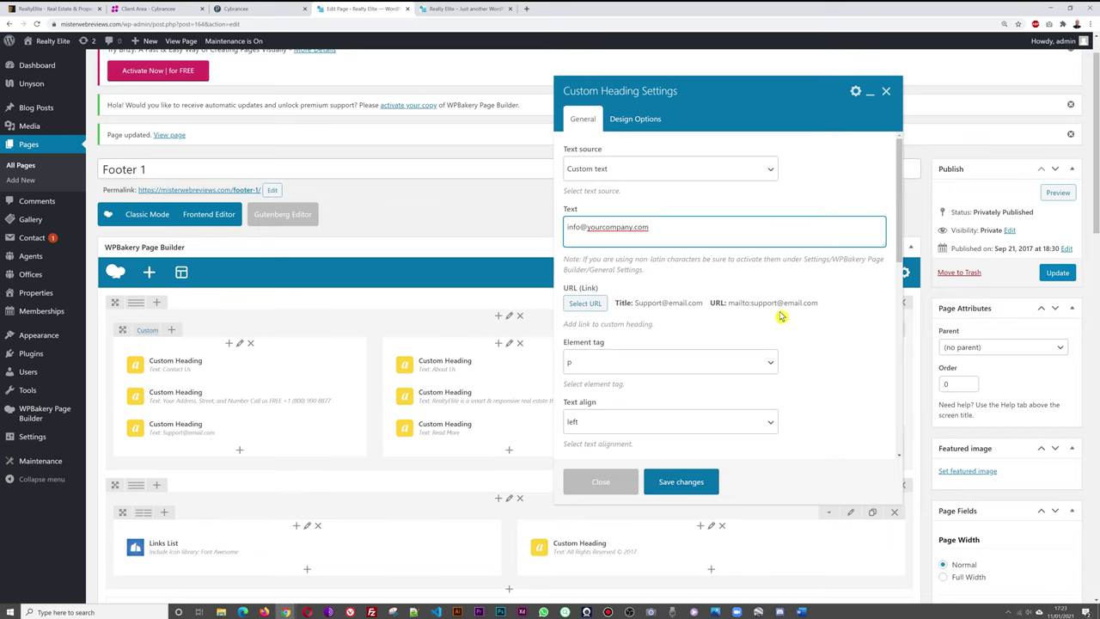
Update the e-mail's mailto link and link text to the new info address.
click(593, 303)
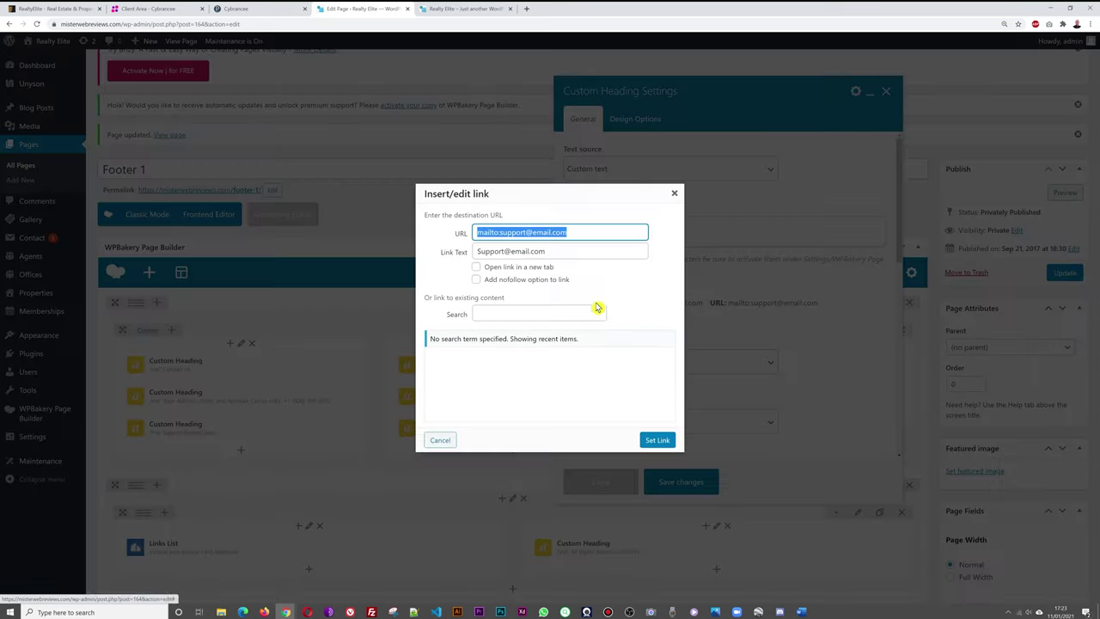
click(513, 232)
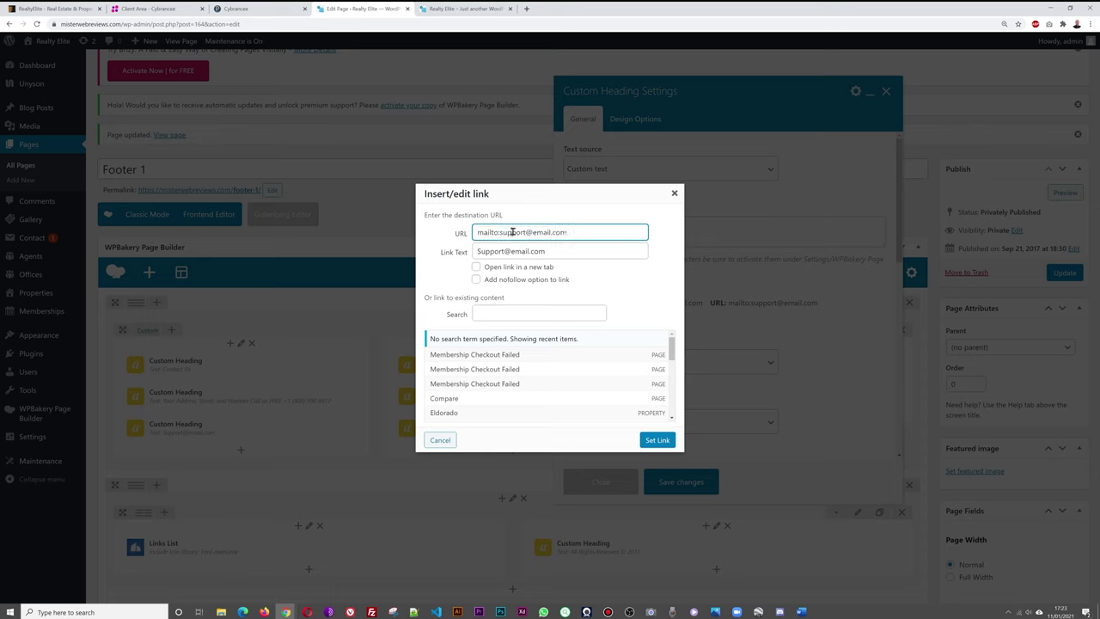
drag(501, 232, 613, 226)
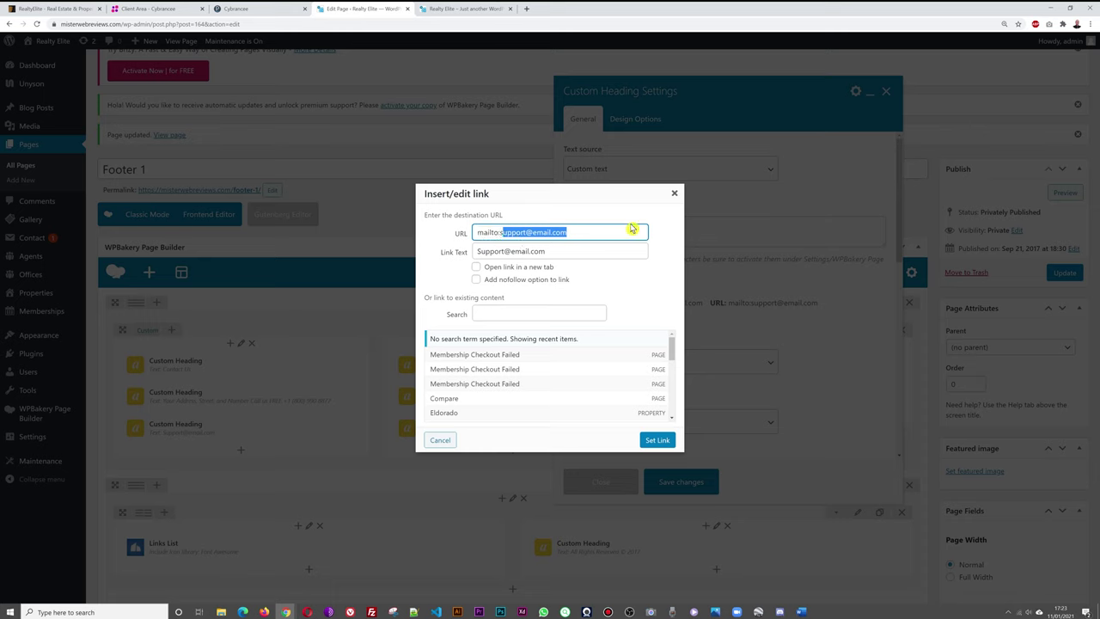
key(BackSpace)
key(BackSpace)
key(shift+Left)
key(shift+Left)
key(shift+Left)
key(shift+Left)
key(shift+Left)
key(shift+Left)
key(shift+Left)
key(shift+Left)
key(shift+Left)
key(shift+Left)
key(shift+Left)
key(shift+Left)
key(shift+Left)
key(shift+Left)
click(538, 251)
drag(538, 251, 457, 251)
key(ctrl+v)
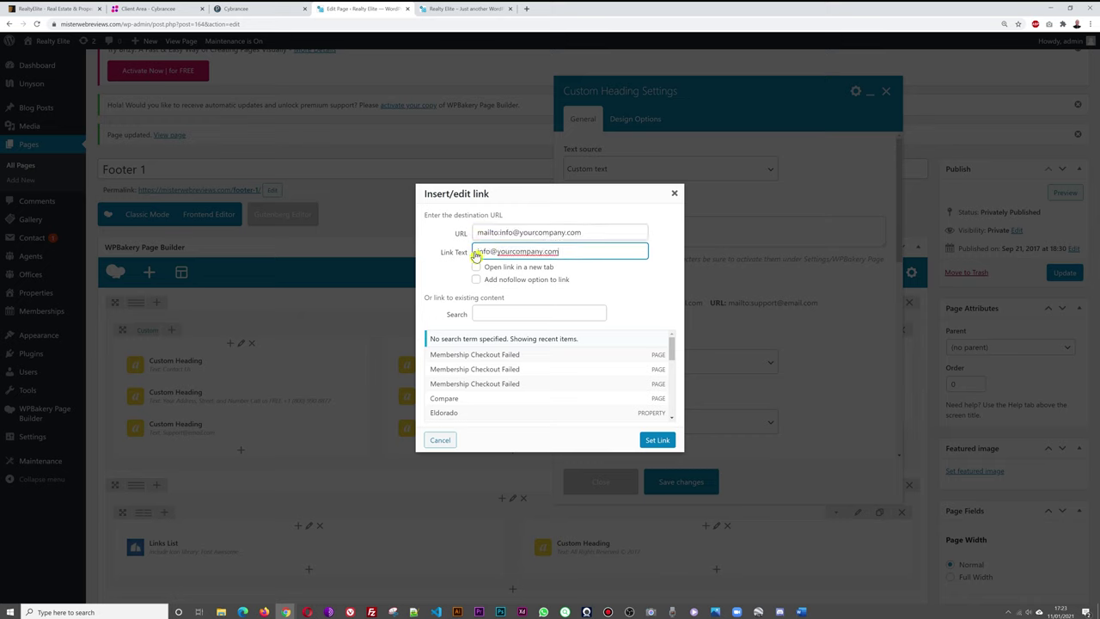
click(657, 440)
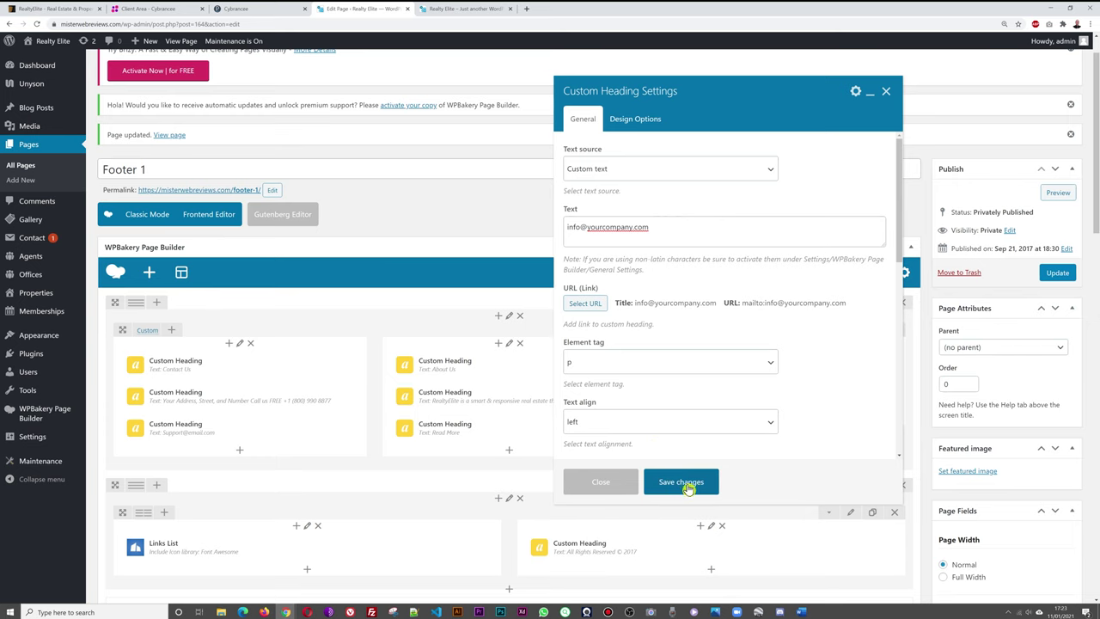
Save the heading, update the page, and reload the live site to verify.
click(684, 483)
click(1059, 274)
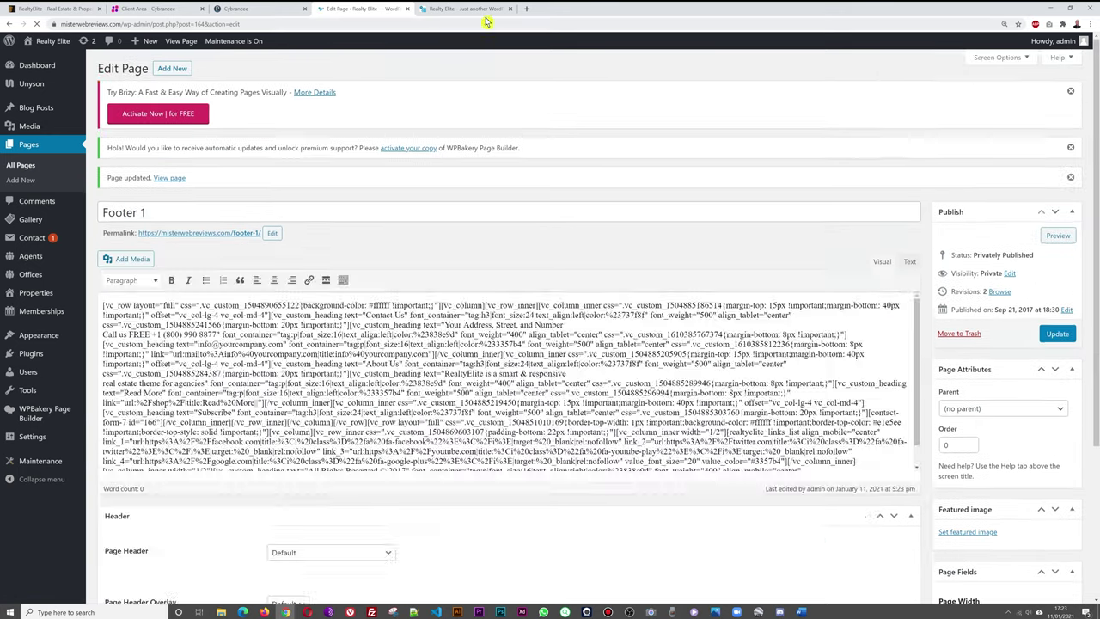
click(464, 8)
key(F5)
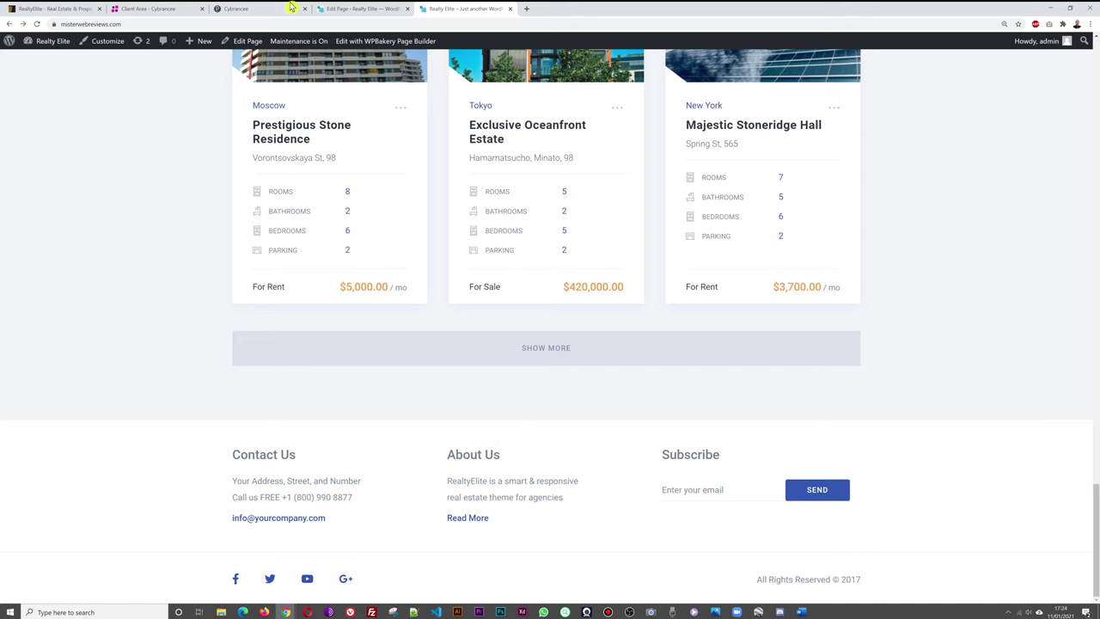
click(348, 8)
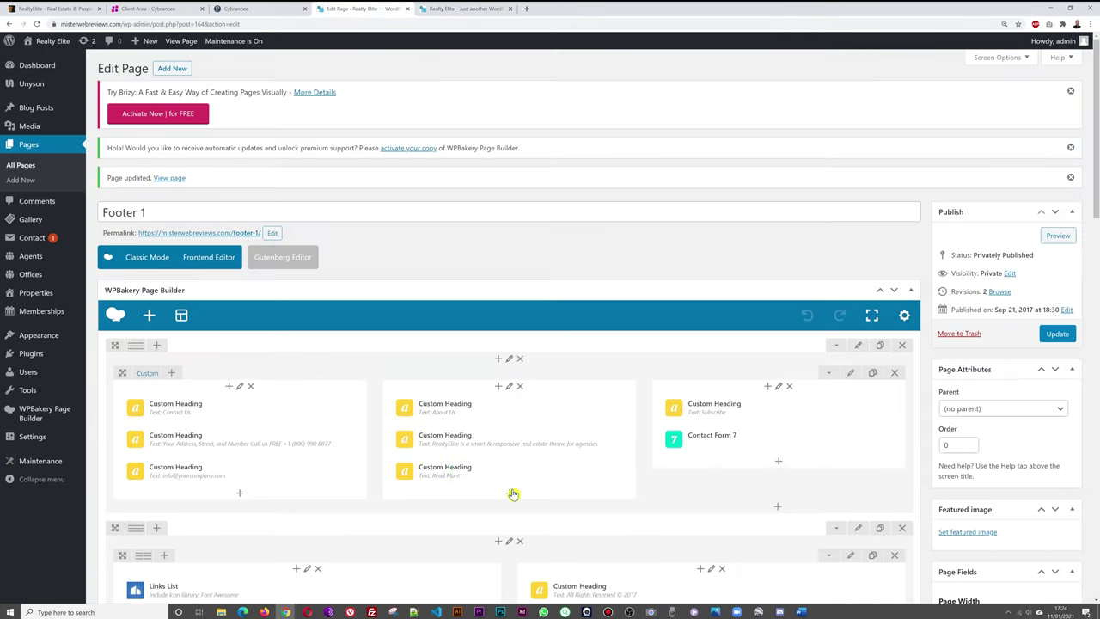
Replace the About Us text with 'A little bit of explaination about your company' and update.
click(527, 440)
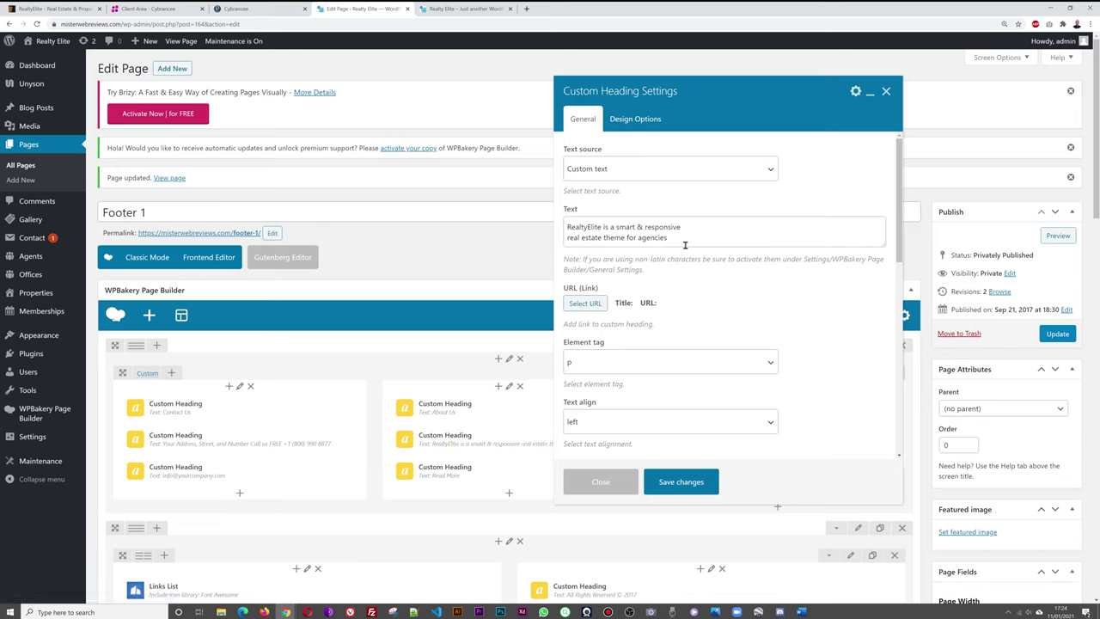
drag(685, 245, 566, 229)
drag(688, 236, 550, 221)
text(A)
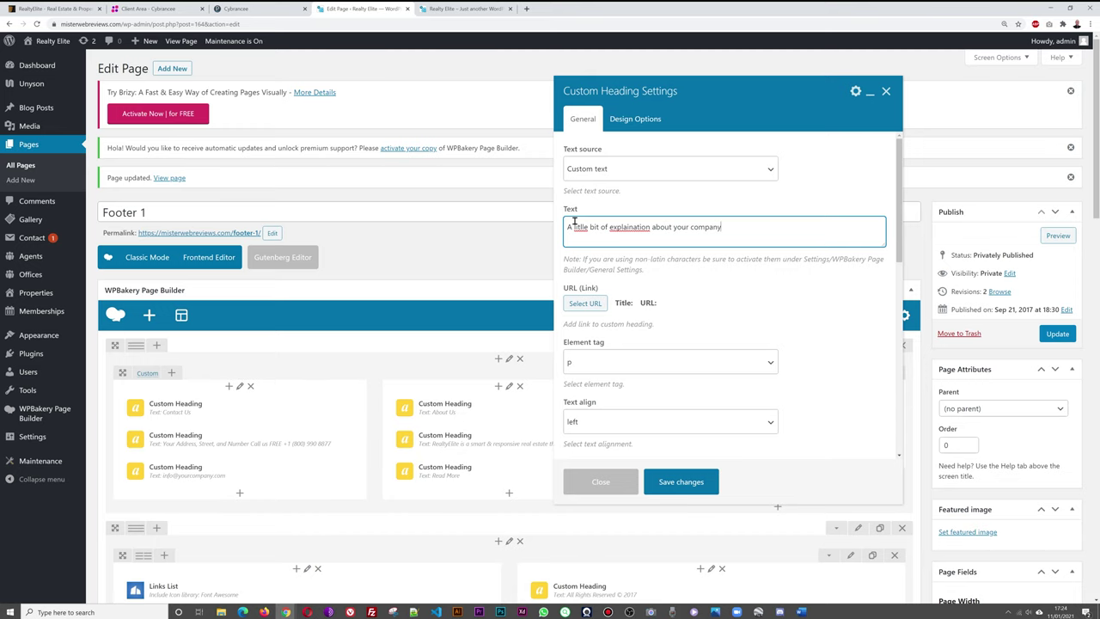
click(678, 483)
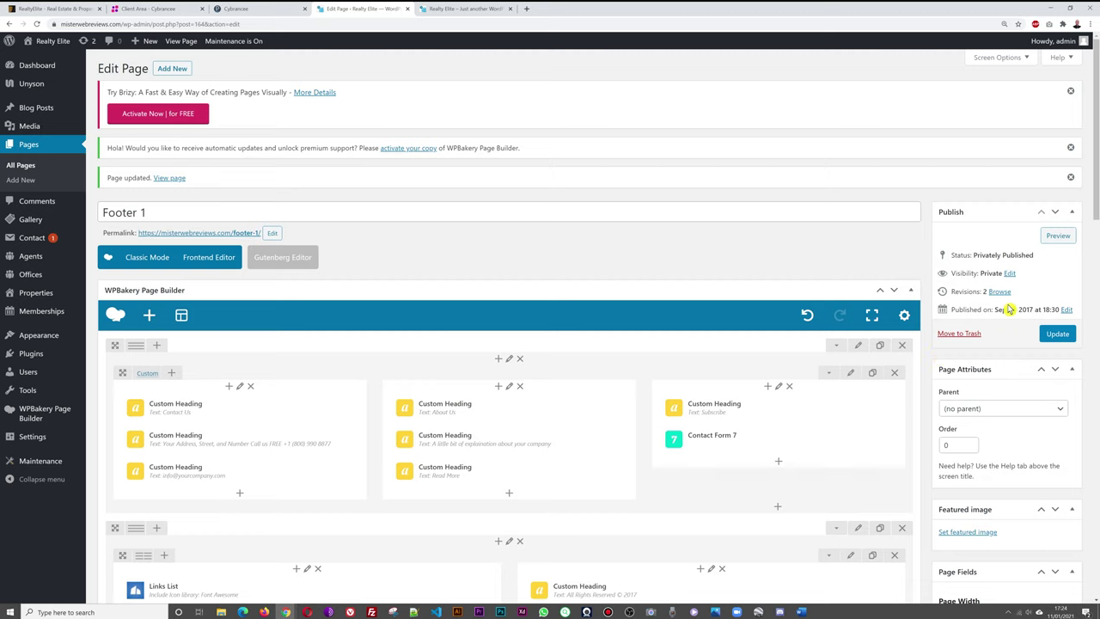
click(1058, 337)
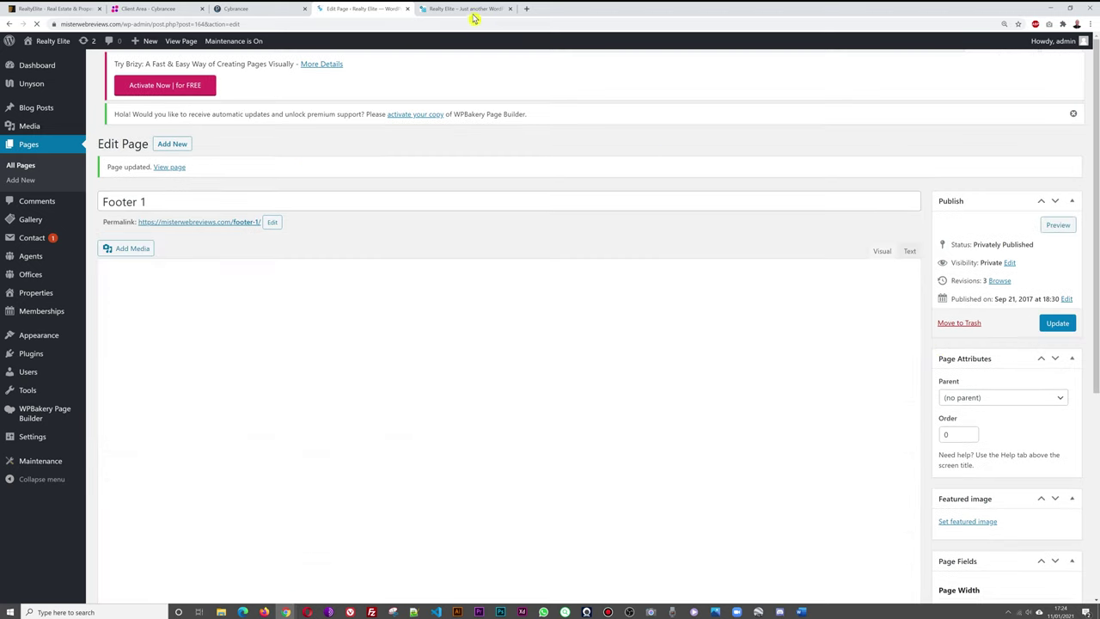
Reload the live site and check the new About Us footer blurb.
click(445, 8)
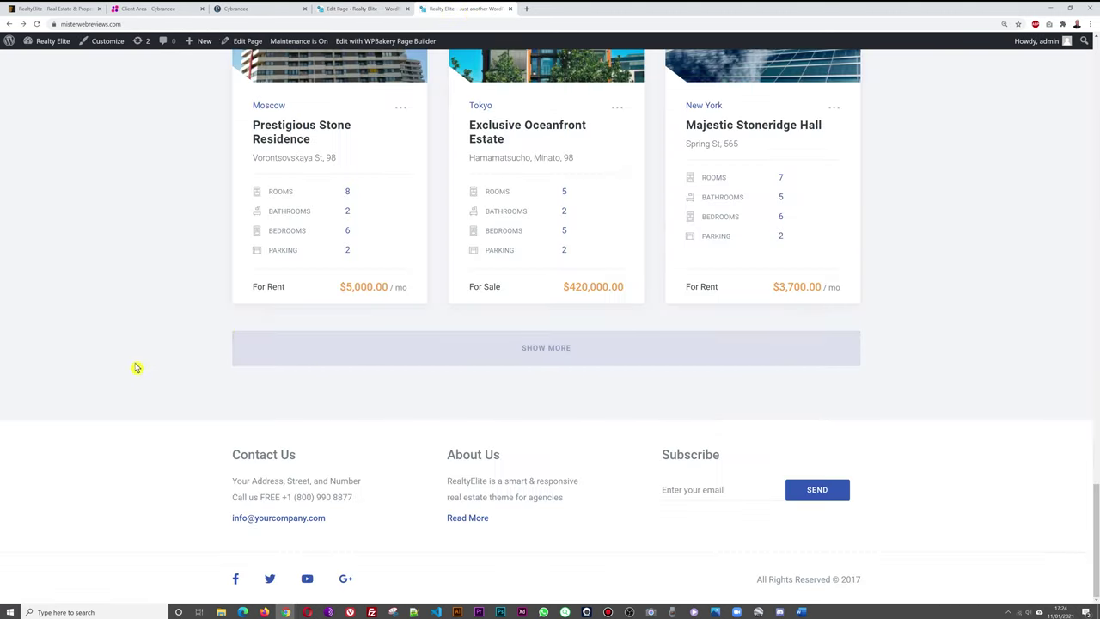
key(F5)
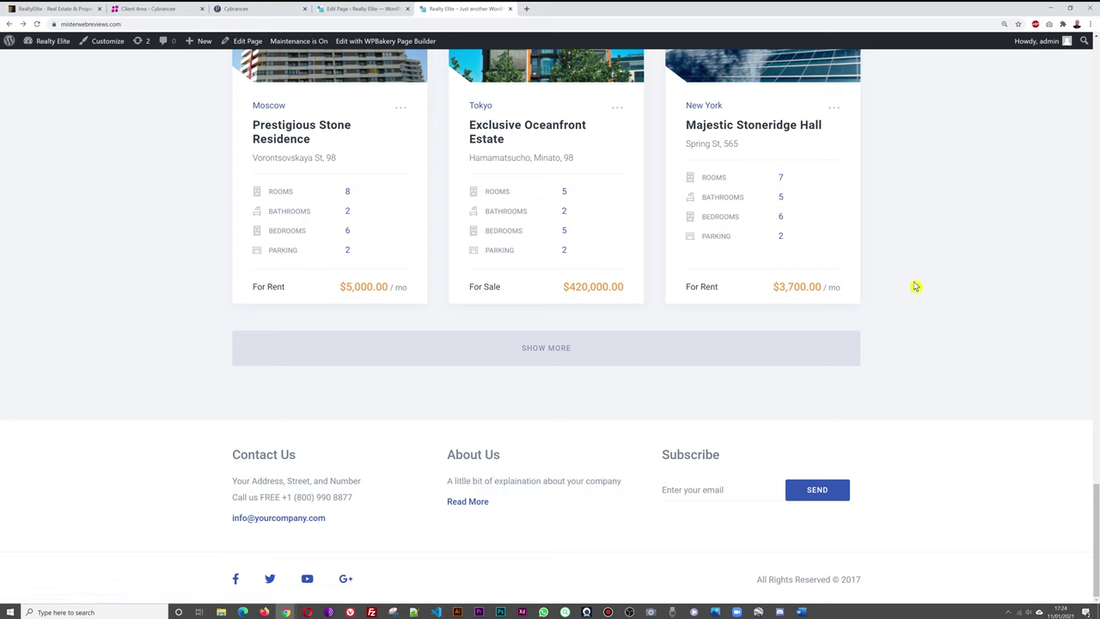
scroll(931, 279, up, 2)
scroll(931, 280, up, 20)
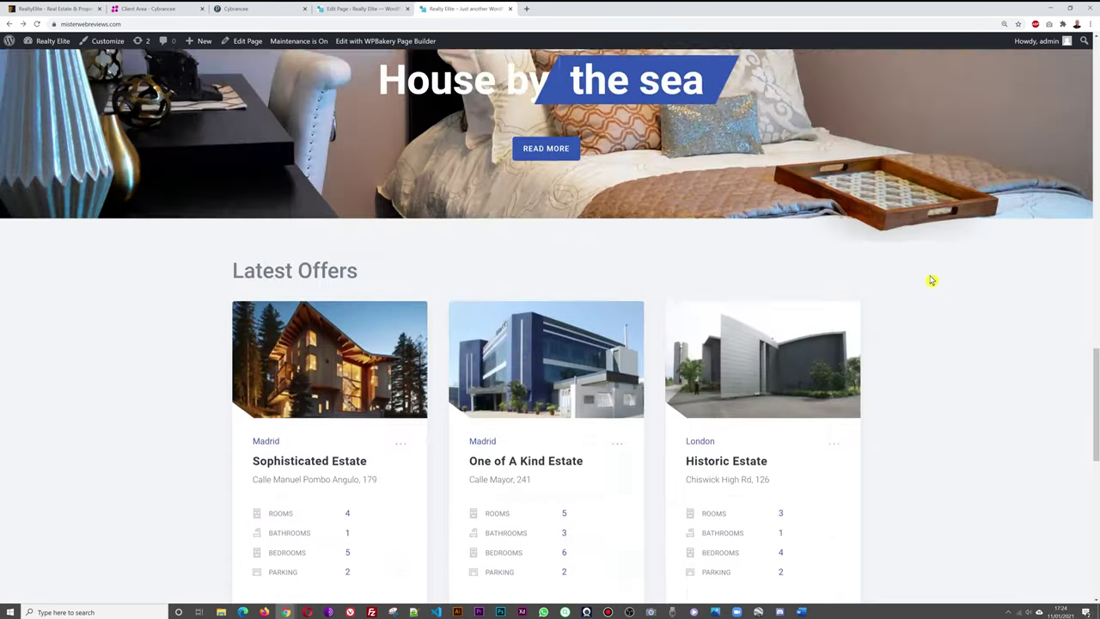
scroll(920, 233, up, 3)
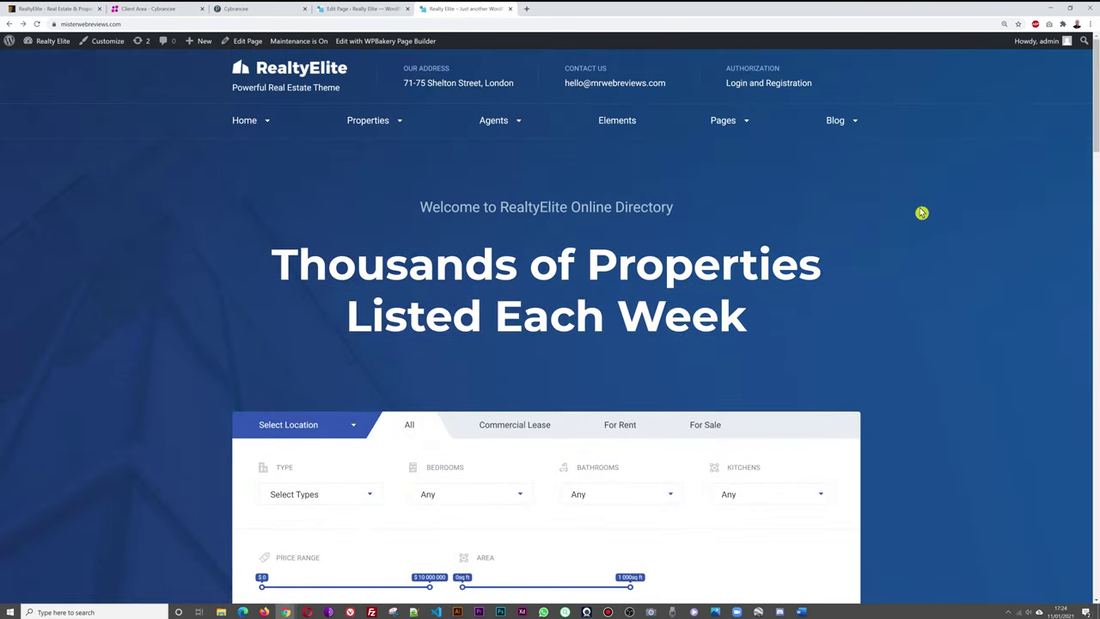